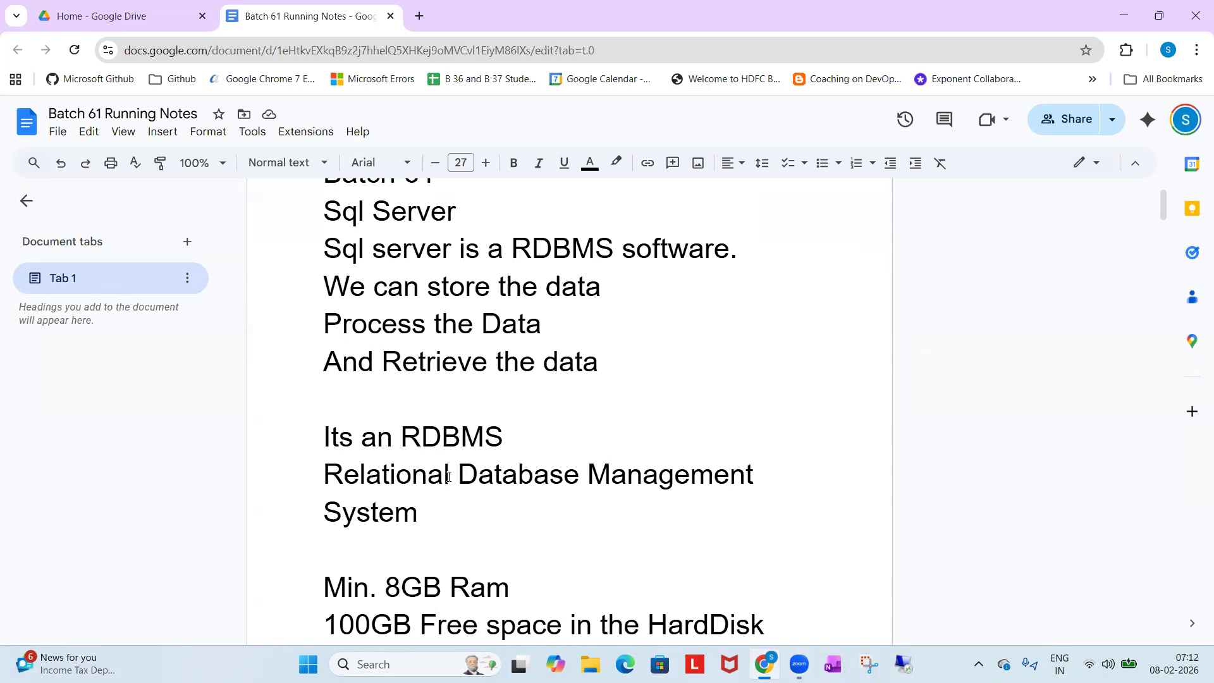
Minimize the browser, start Oracle VM VirtualBox from the desktop and dismiss its new-version notice.
scroll(446, 455, "down", 3)
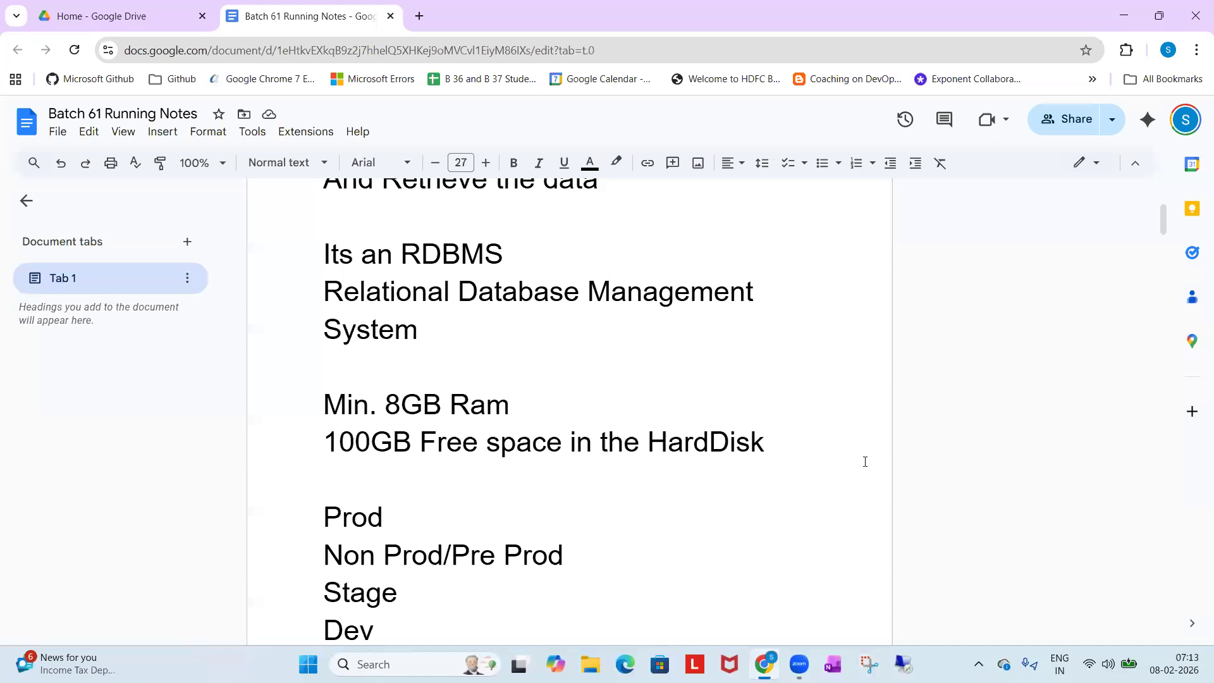
left_click(1126, 17)
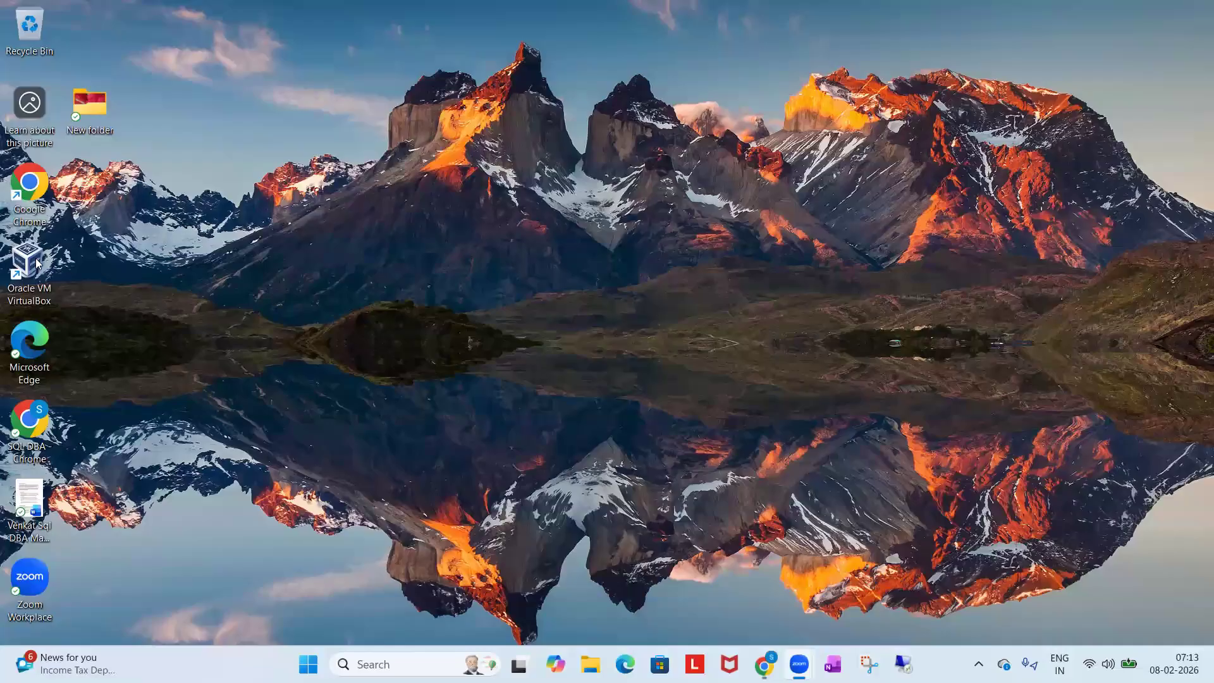
left_click(35, 264)
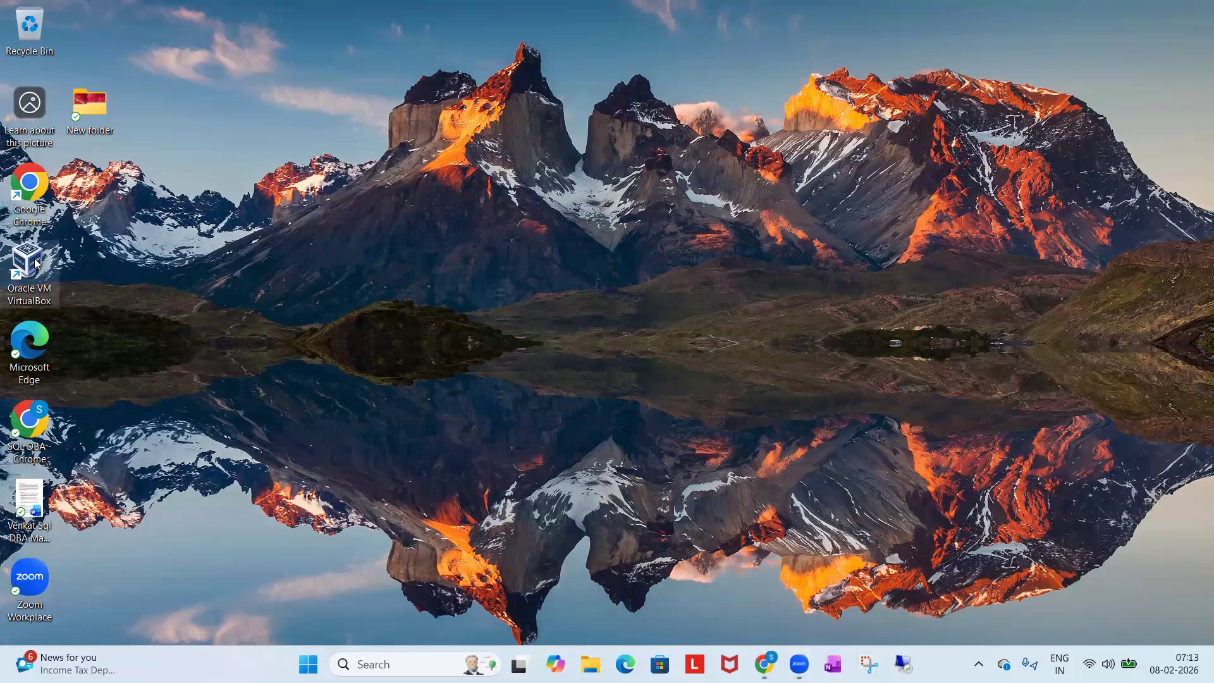
right_click(35, 264)
left_click(101, 345)
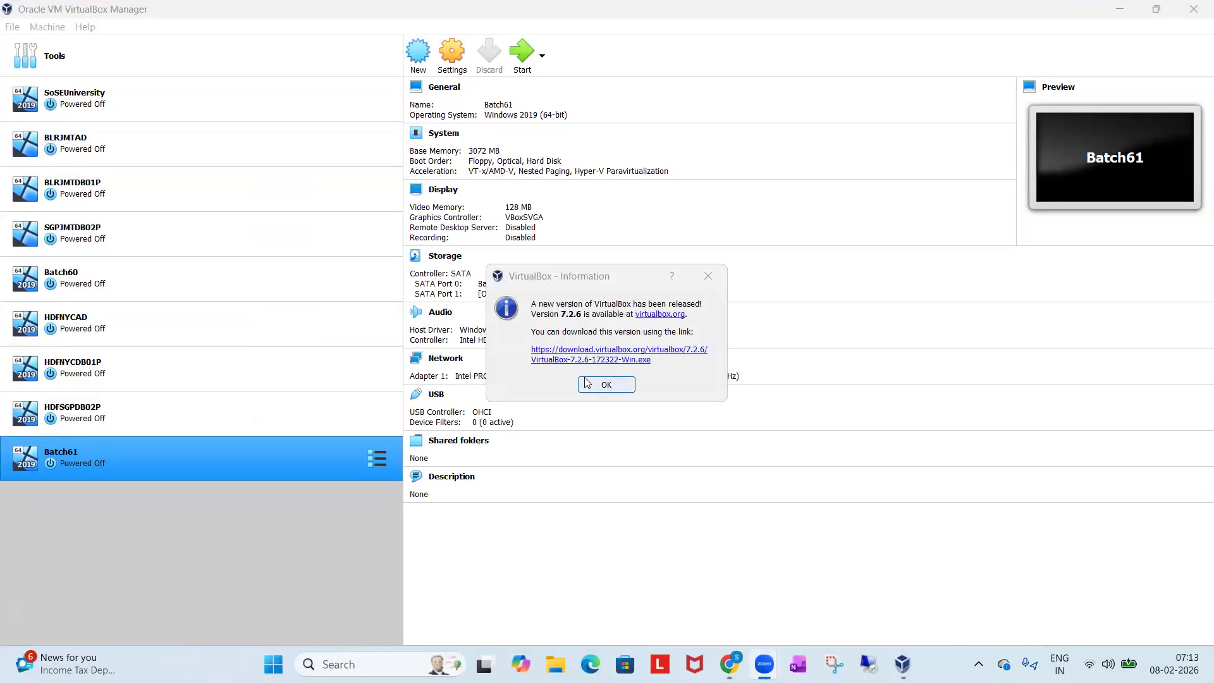
left_click(605, 384)
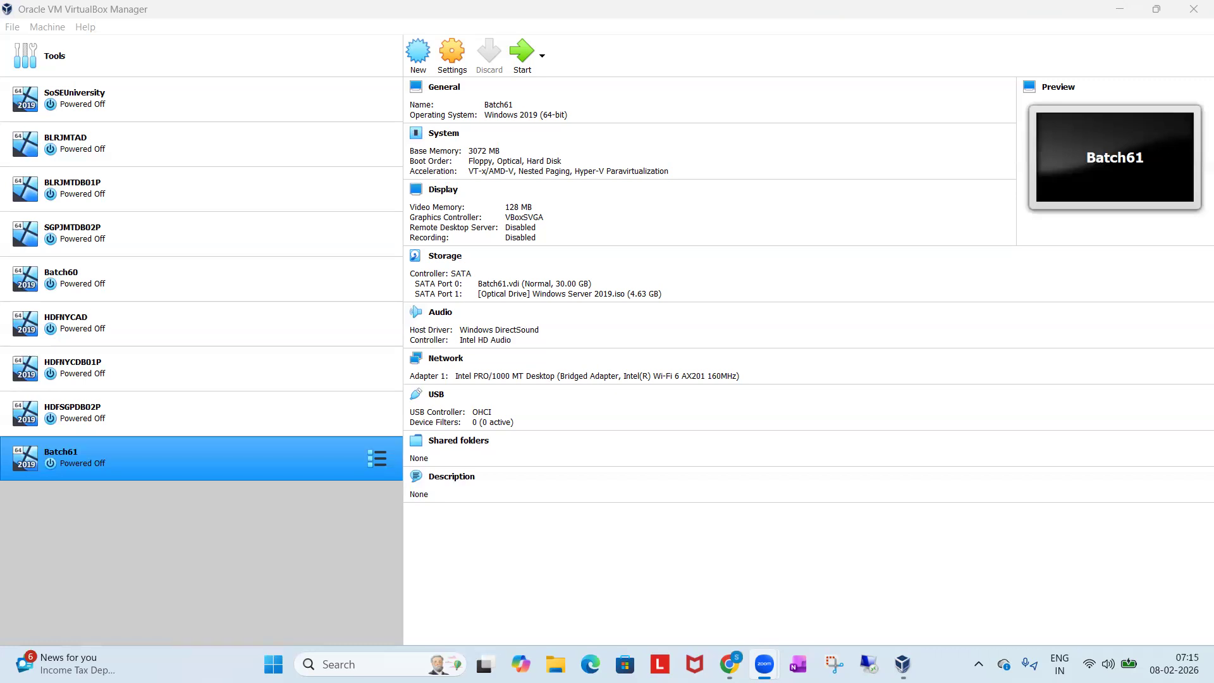
Start the Batch61 virtual machine and dismiss its keyboard-capture and mouse-integration messages.
double_click(296, 456)
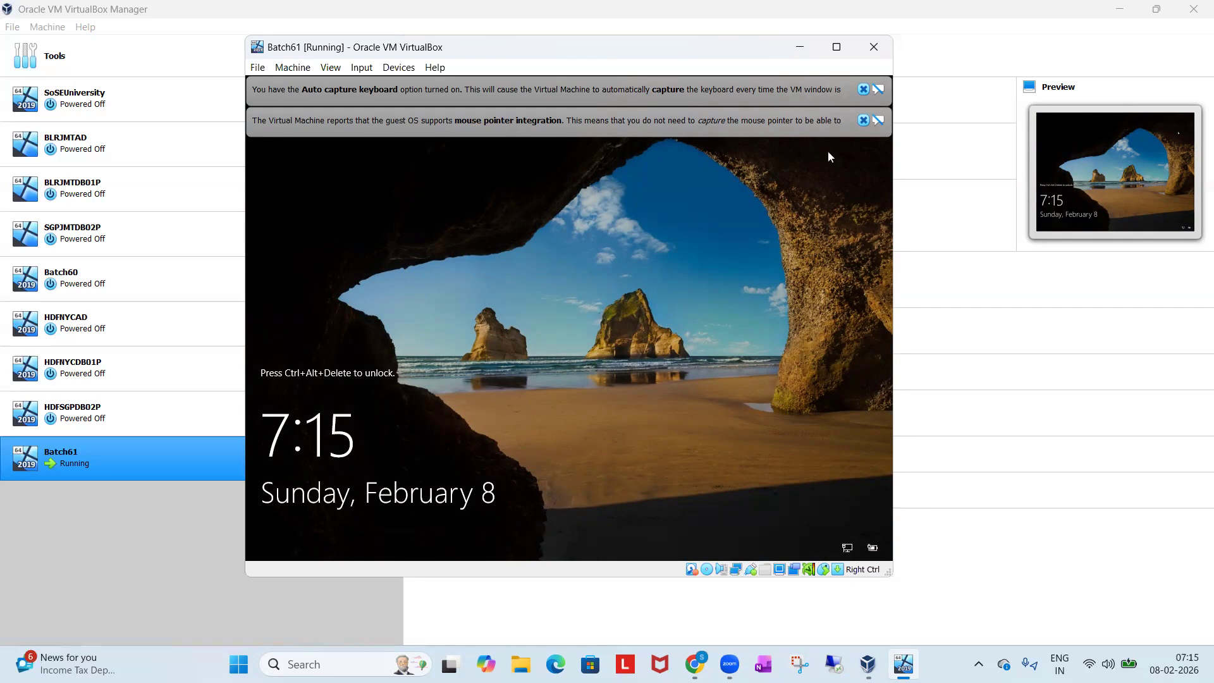
left_click(863, 120)
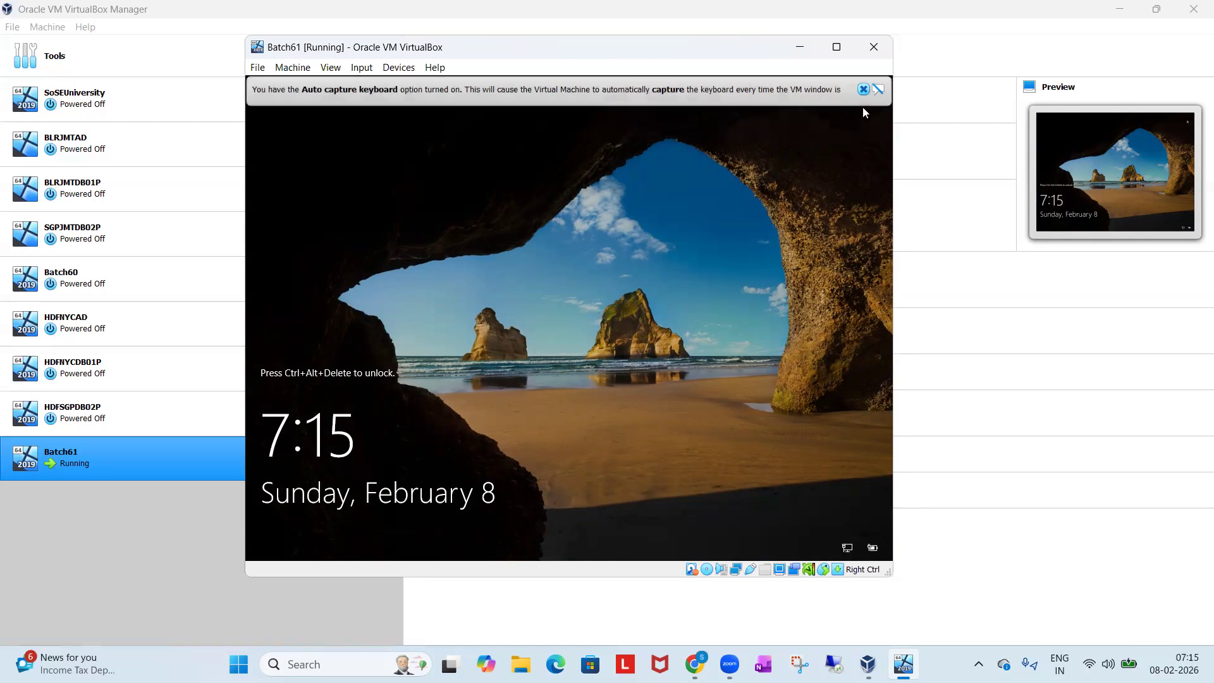
left_click(863, 89)
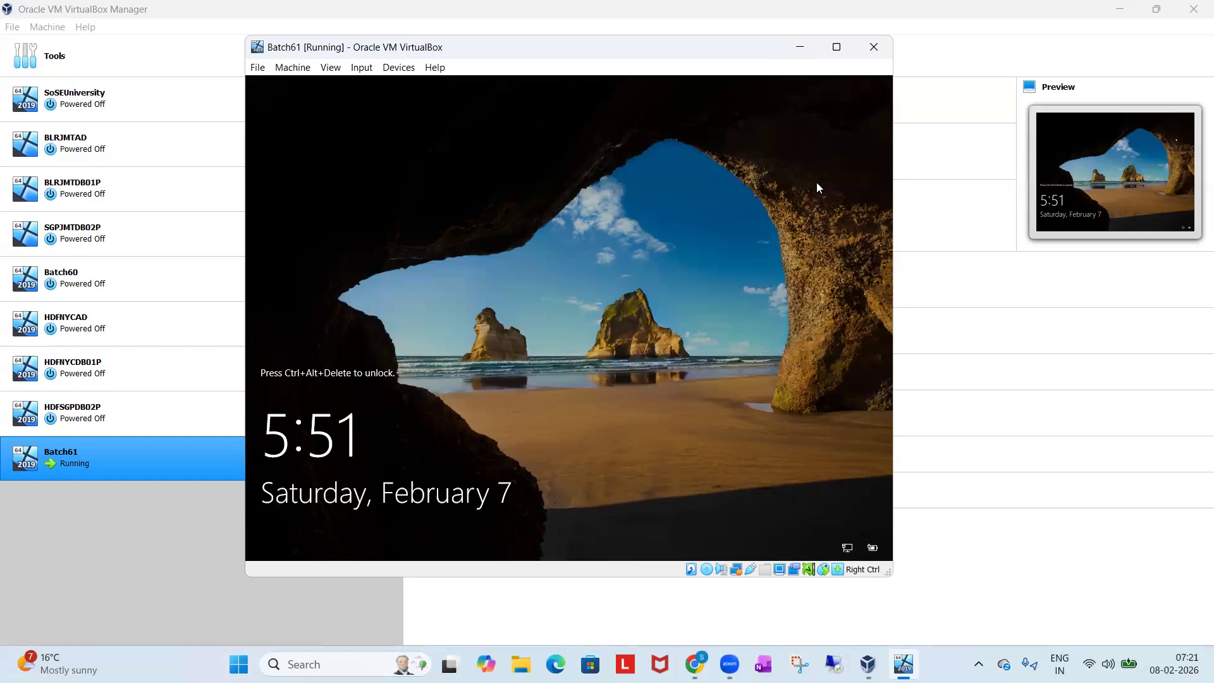
Connect to WIN-00Q58RVDT9T through Remote Desktop Connection, entering the administrator account password and accepting the untrusted certificate.
left_click(833, 664)
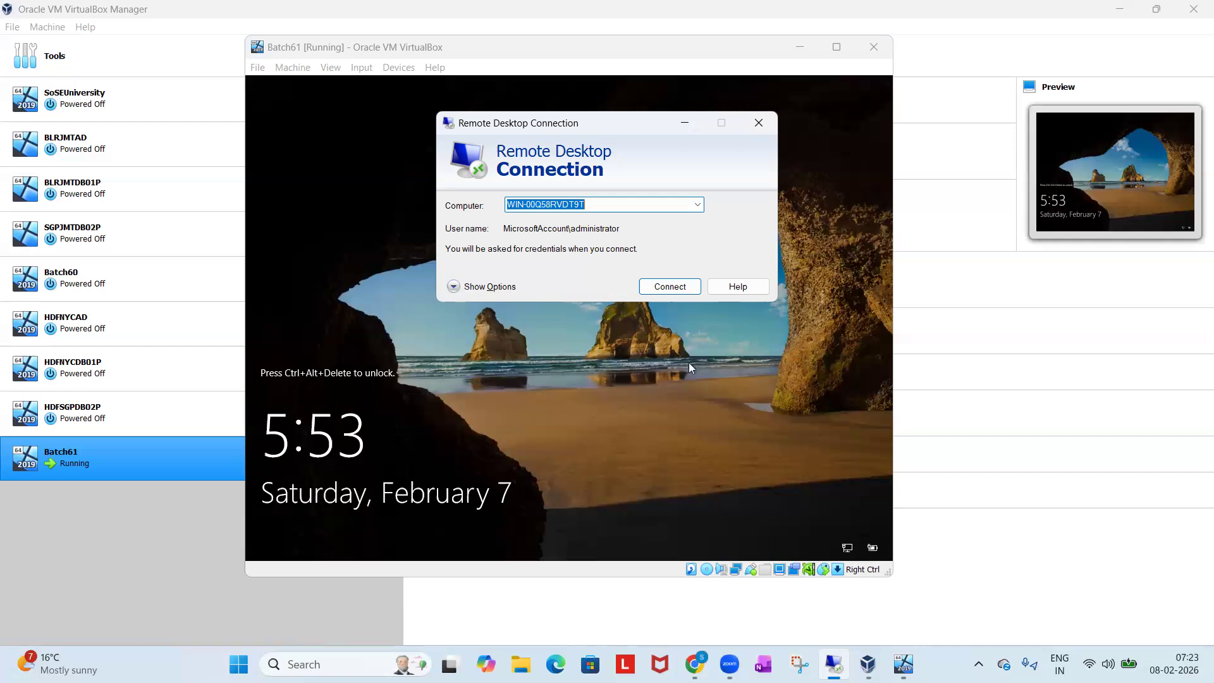
left_click(671, 290)
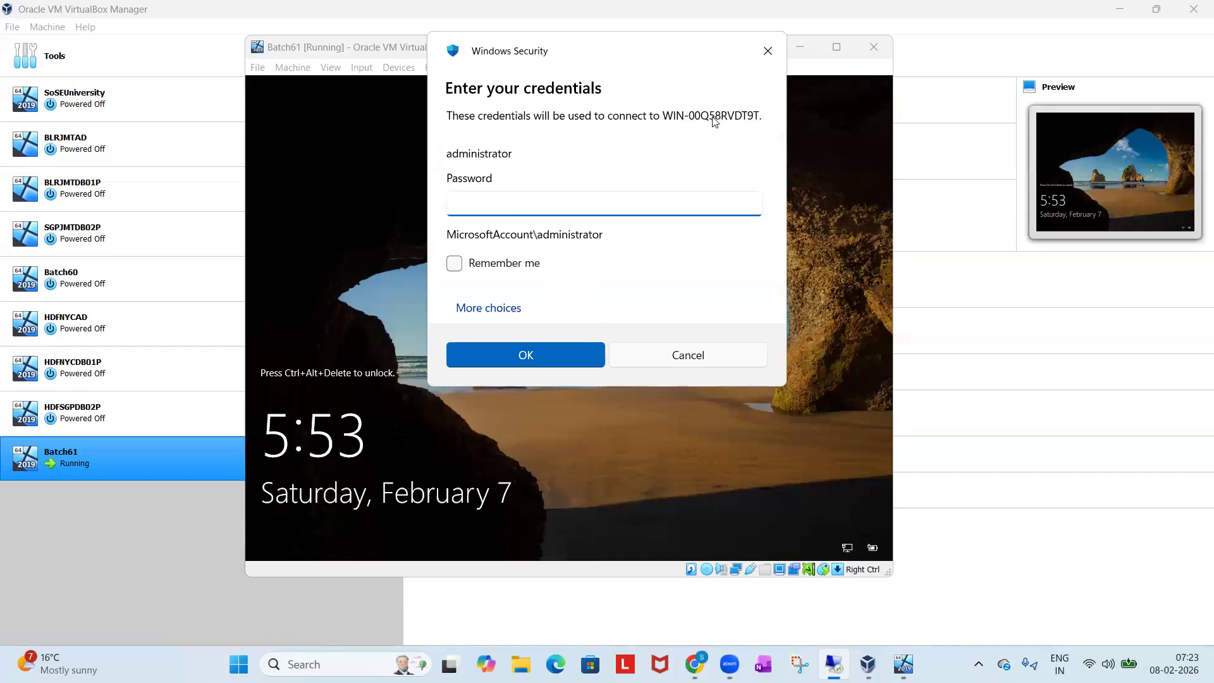
type("*******")
left_click(574, 358)
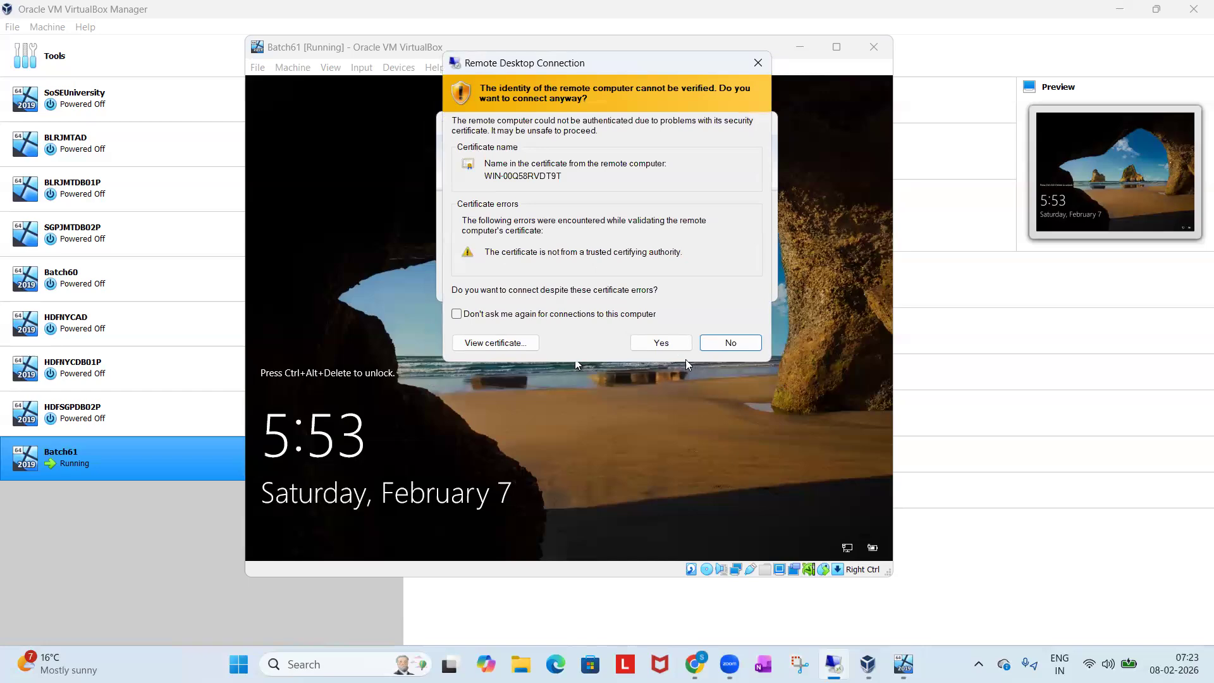
left_click(668, 344)
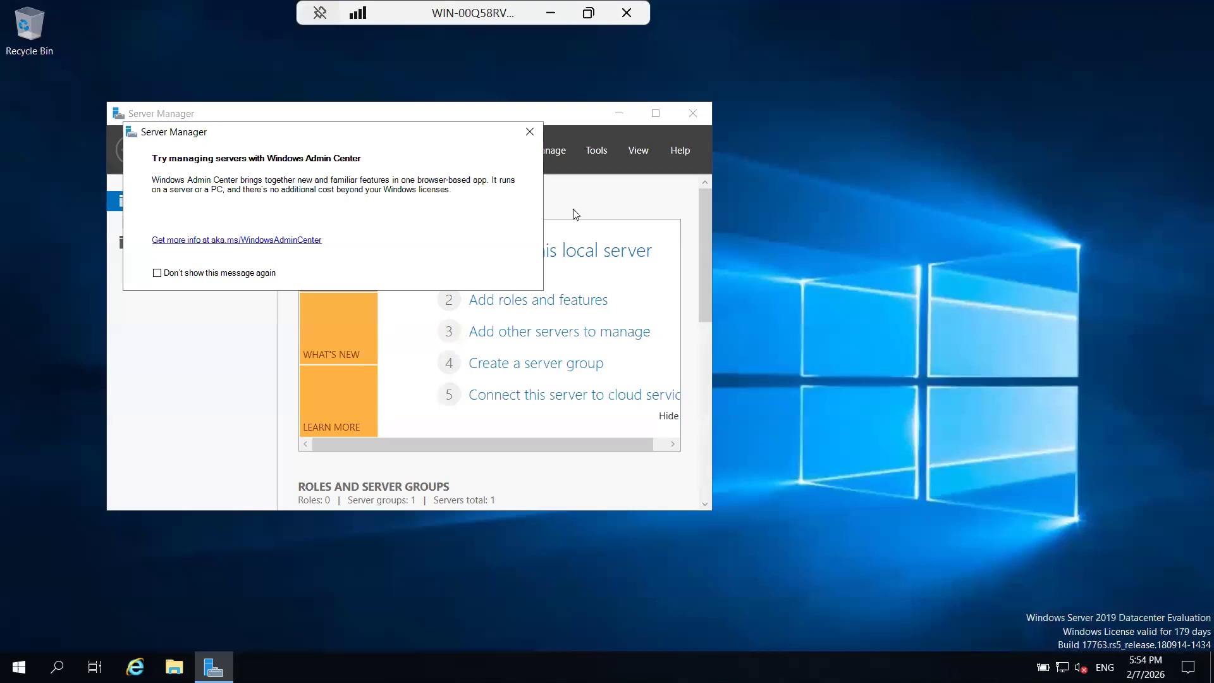
Clear Server Manager off the remote desktop and examine the C: and D: drives under This PC, leaving the remote session minimized.
left_click(530, 132)
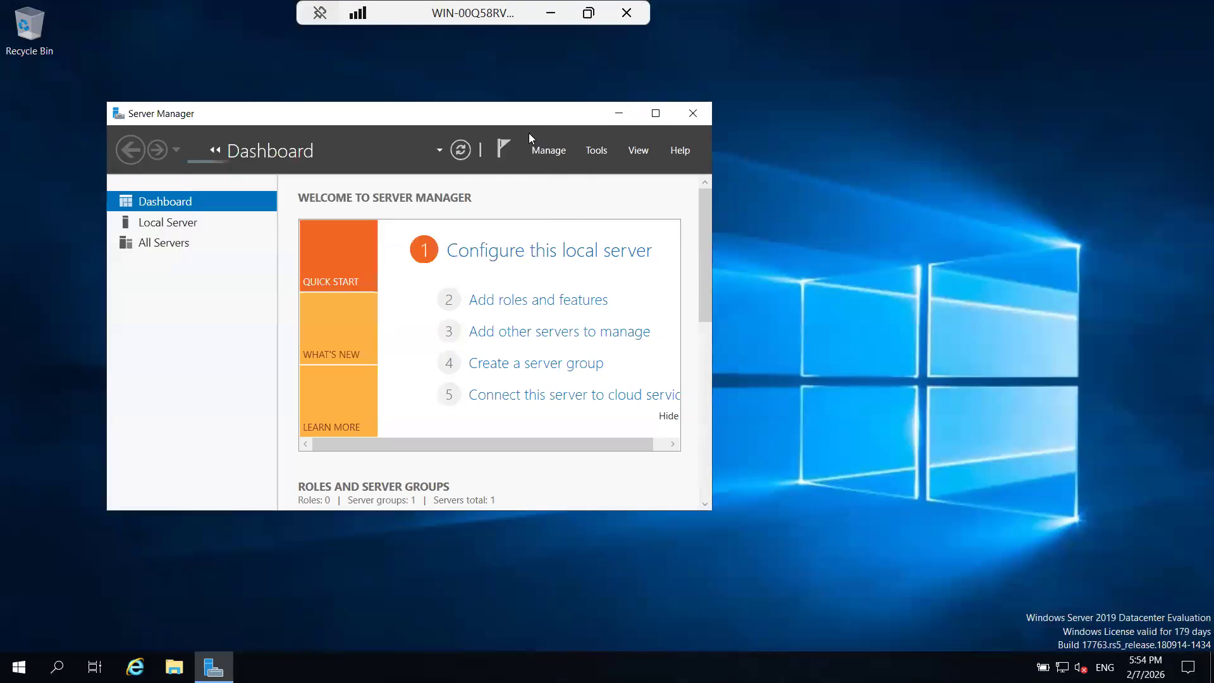
left_click(619, 111)
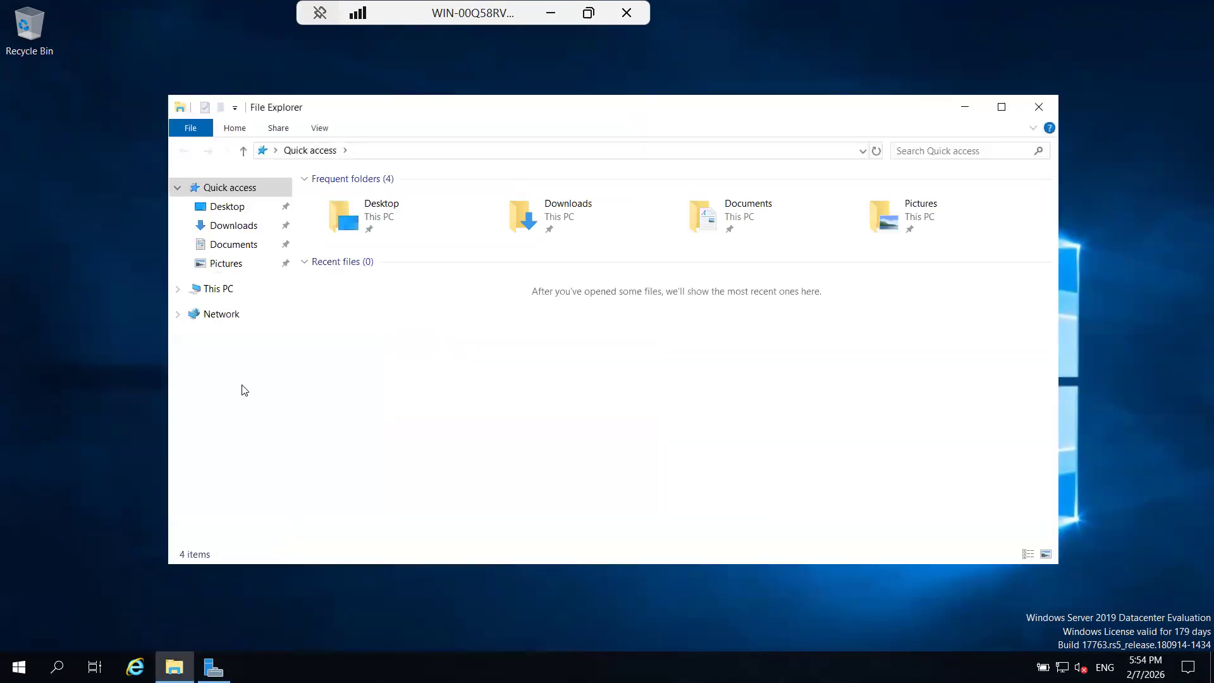
left_click(222, 290)
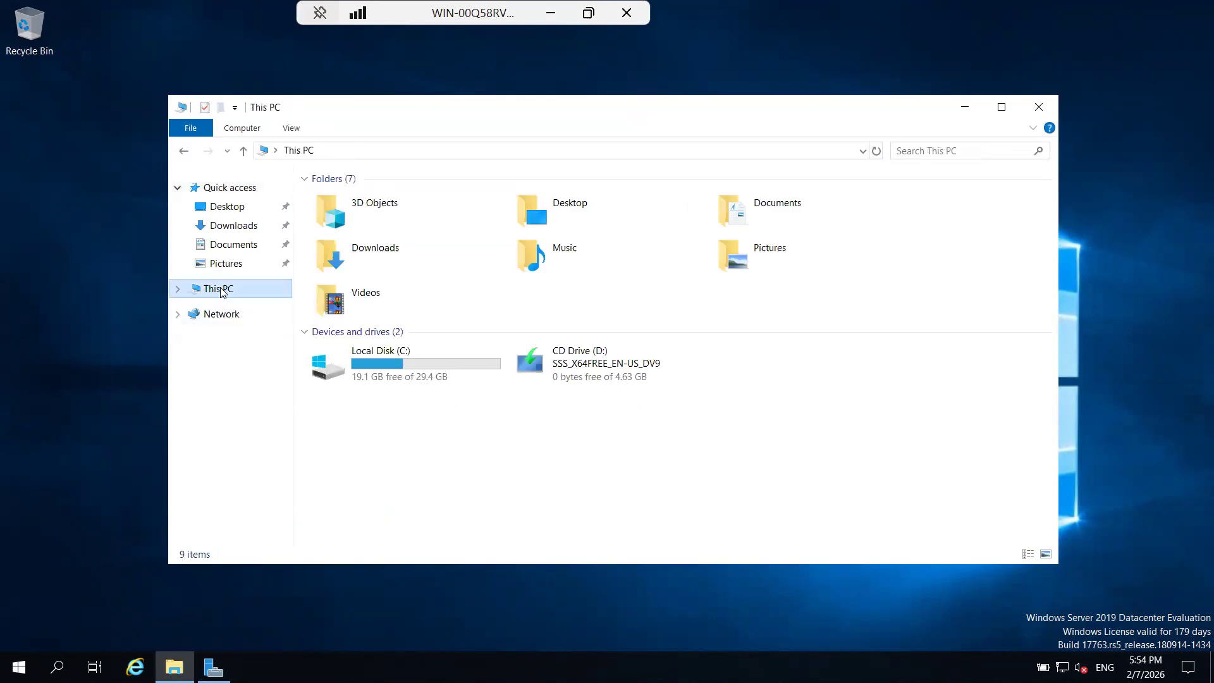
left_click(406, 381)
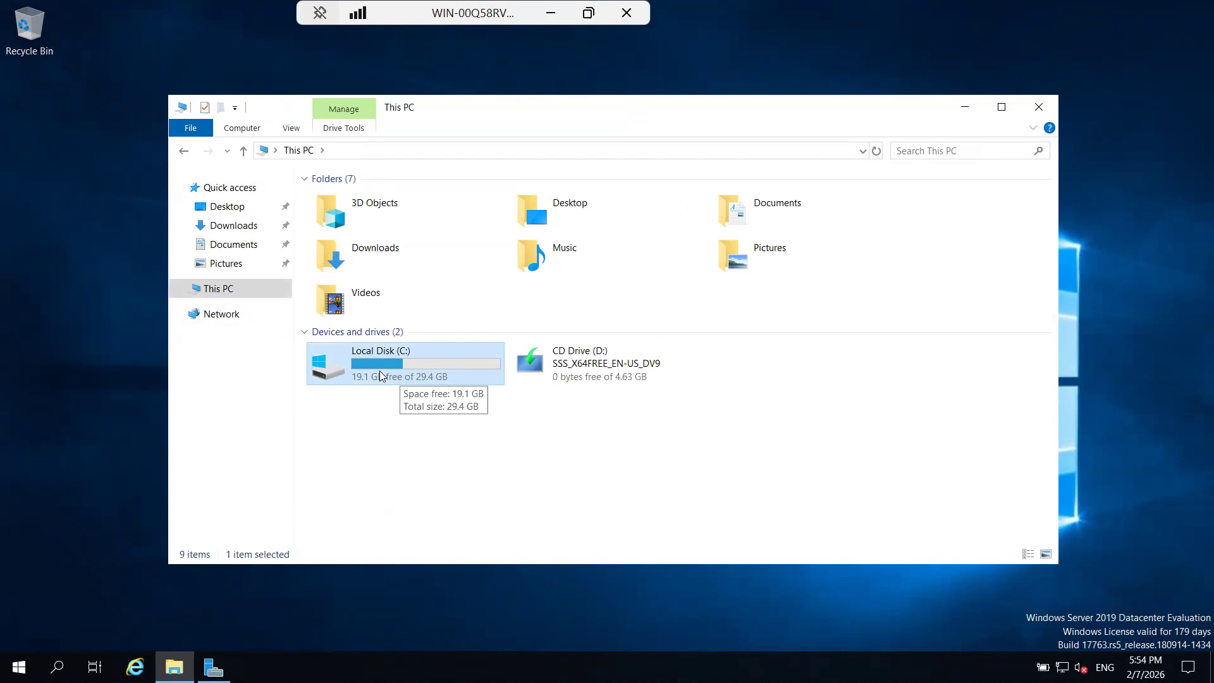
left_click(557, 381)
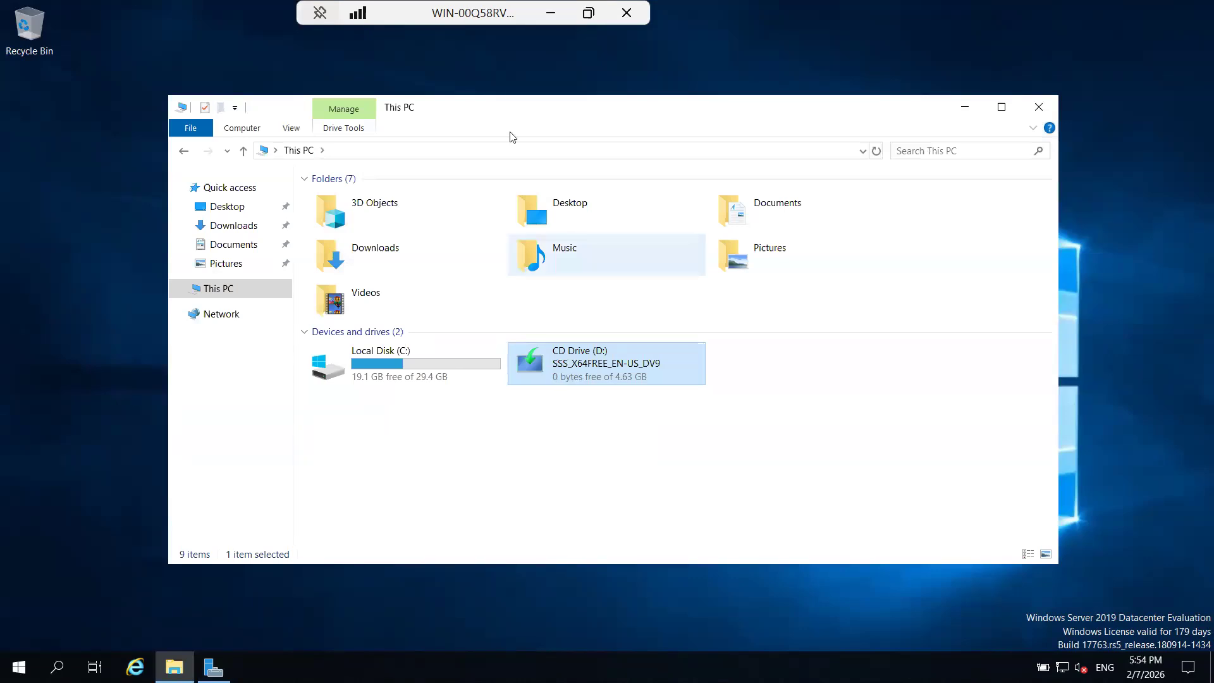
left_click(550, 13)
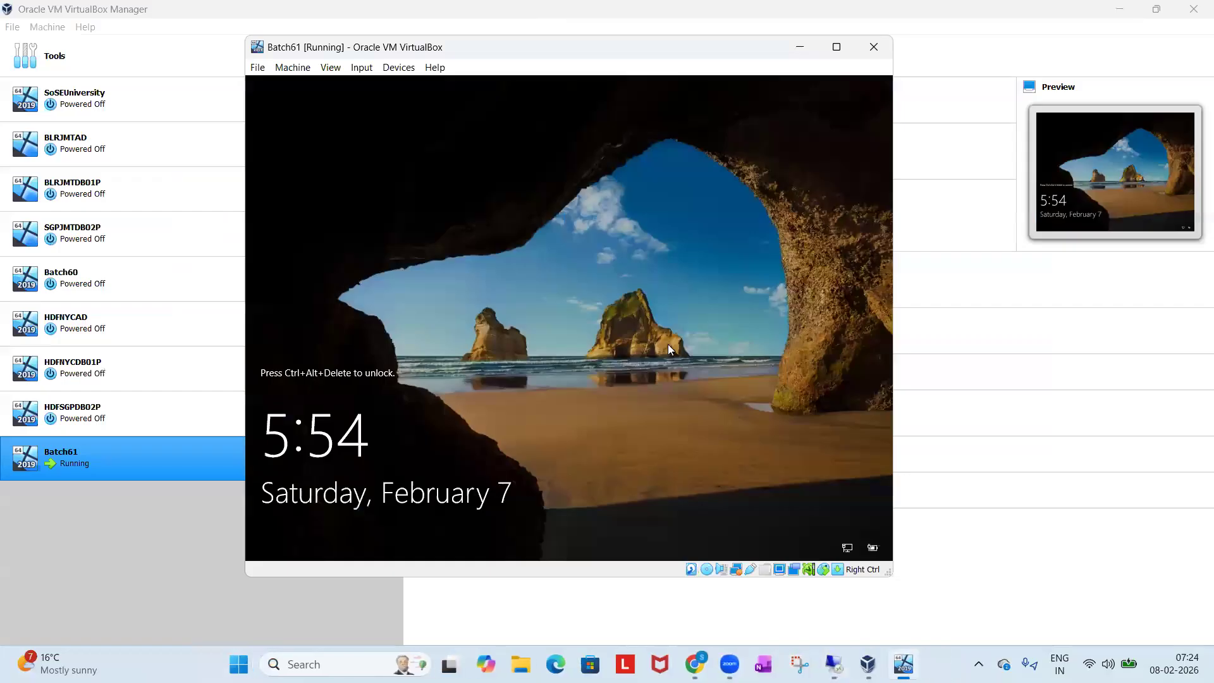
Switch to the Batch 61 Running Notes in Chrome and add the line "How to copy the softwares to the Server" at the end.
mouse_move(695, 663)
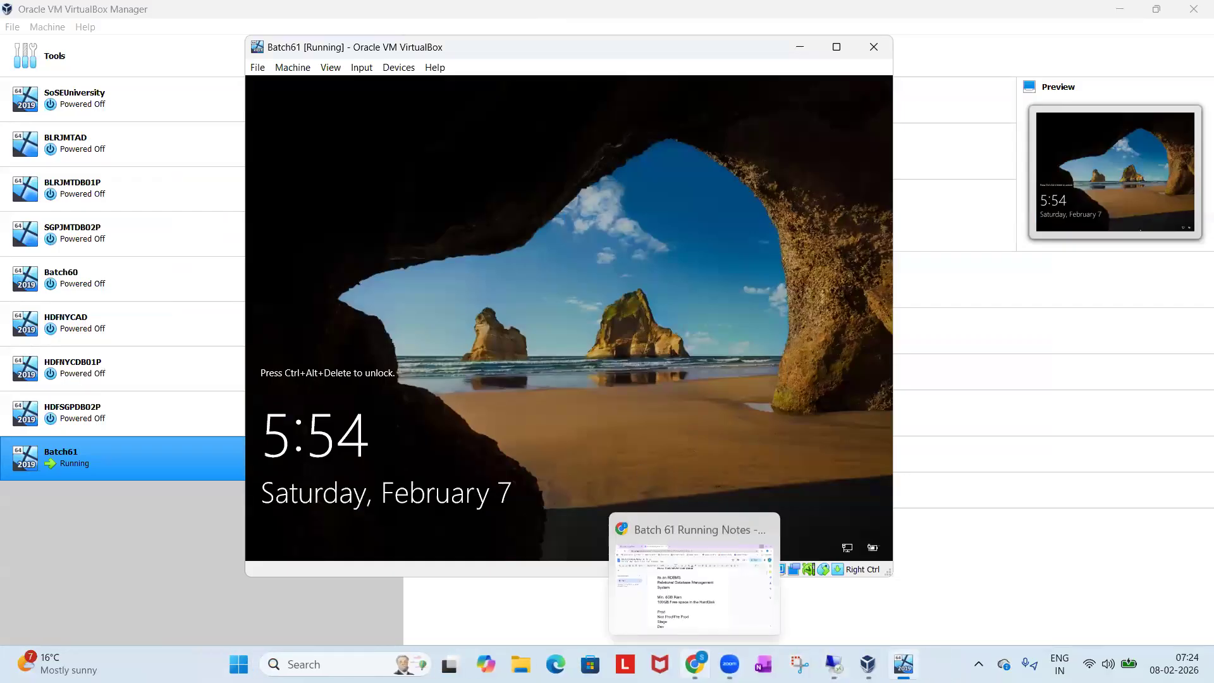
left_click(691, 602)
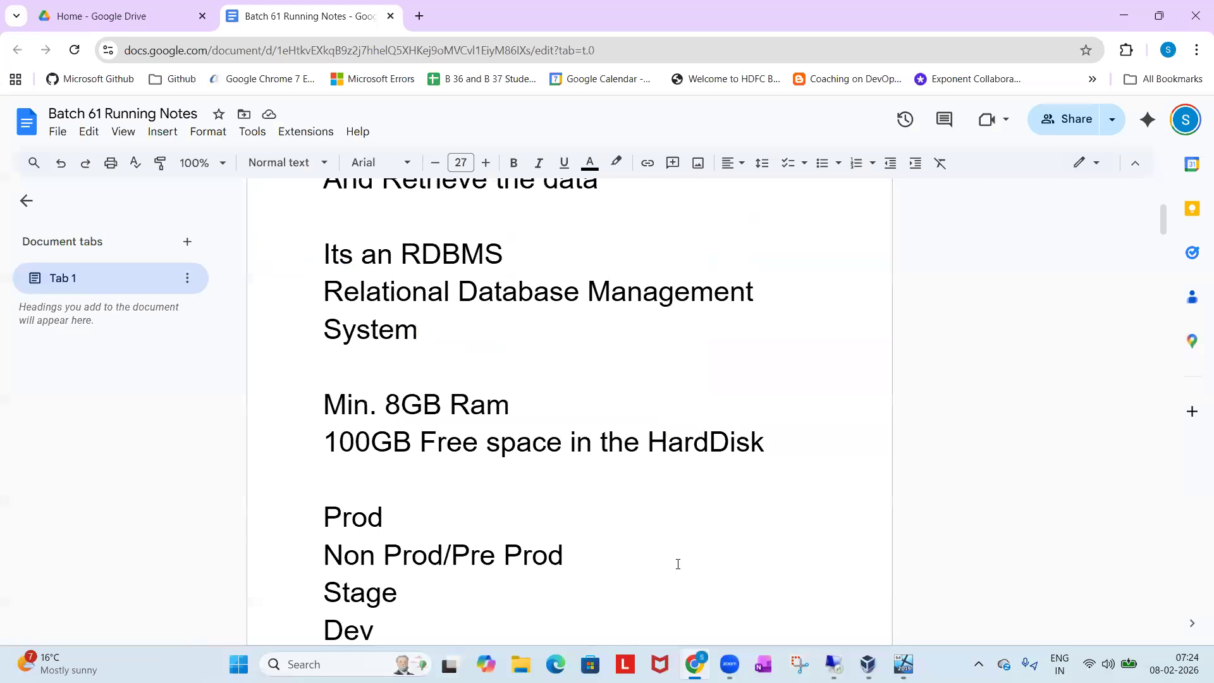
scroll(678, 563, "down", 15)
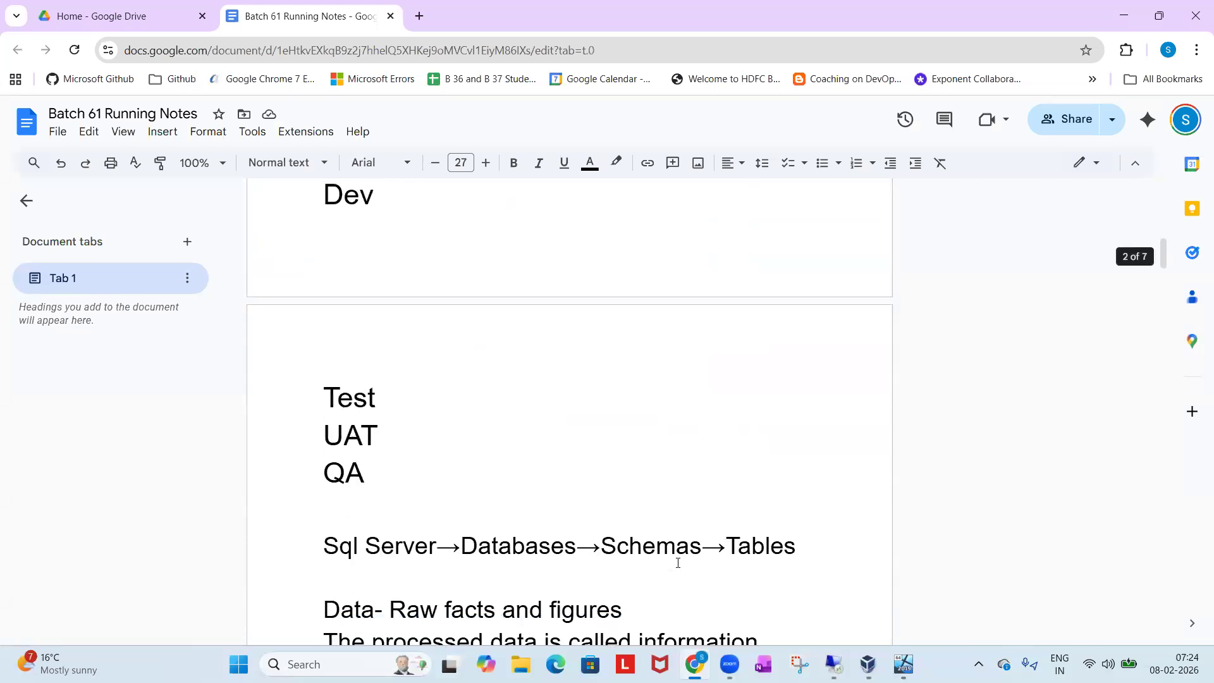
scroll(678, 563, "down", 1)
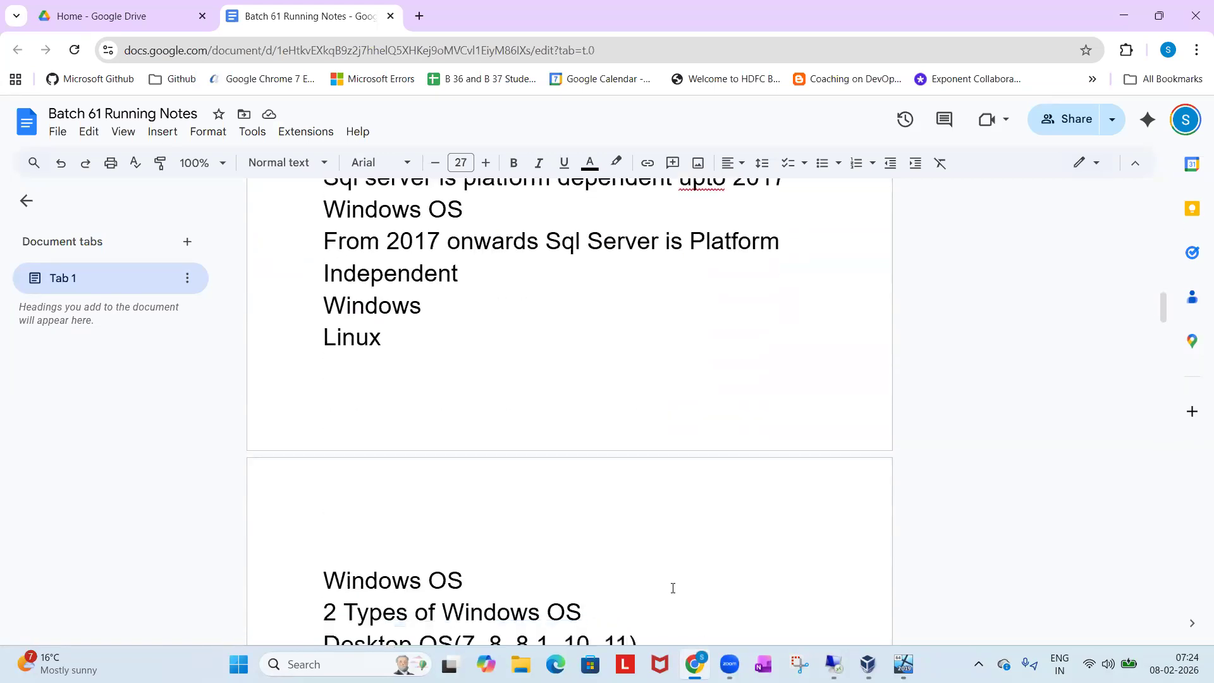
scroll(673, 588, "down", 20)
scroll(673, 588, "down", 20)
scroll(672, 588, "down", 15)
scroll(673, 588, "down", 3)
left_click(667, 464)
key("Return")
key("Return")
type("How to copy the softwares to the S")
type("erver")
Insert the word "Windows" before "Server" in the new line about copying softwares.
left_click(682, 388)
type("Windows")
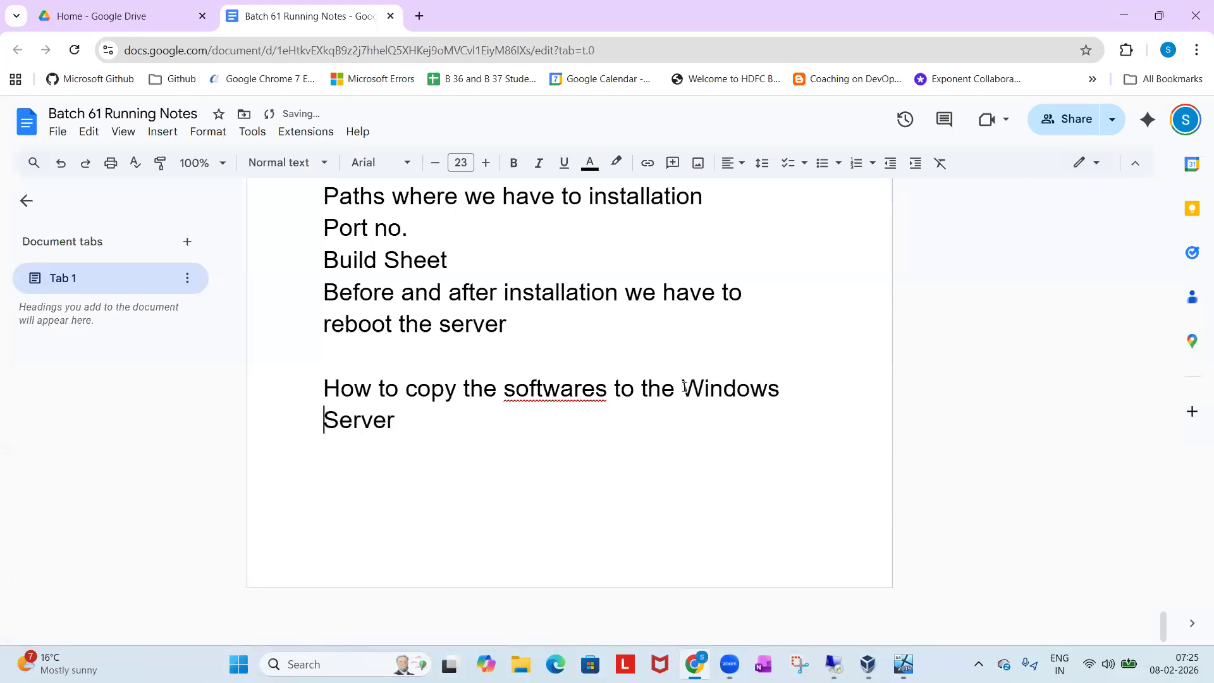
Add the line "We will use NEtwork Path/Shared Path" below the question about copying softwares.
left_click(531, 425)
key("Return")
type("SWe")
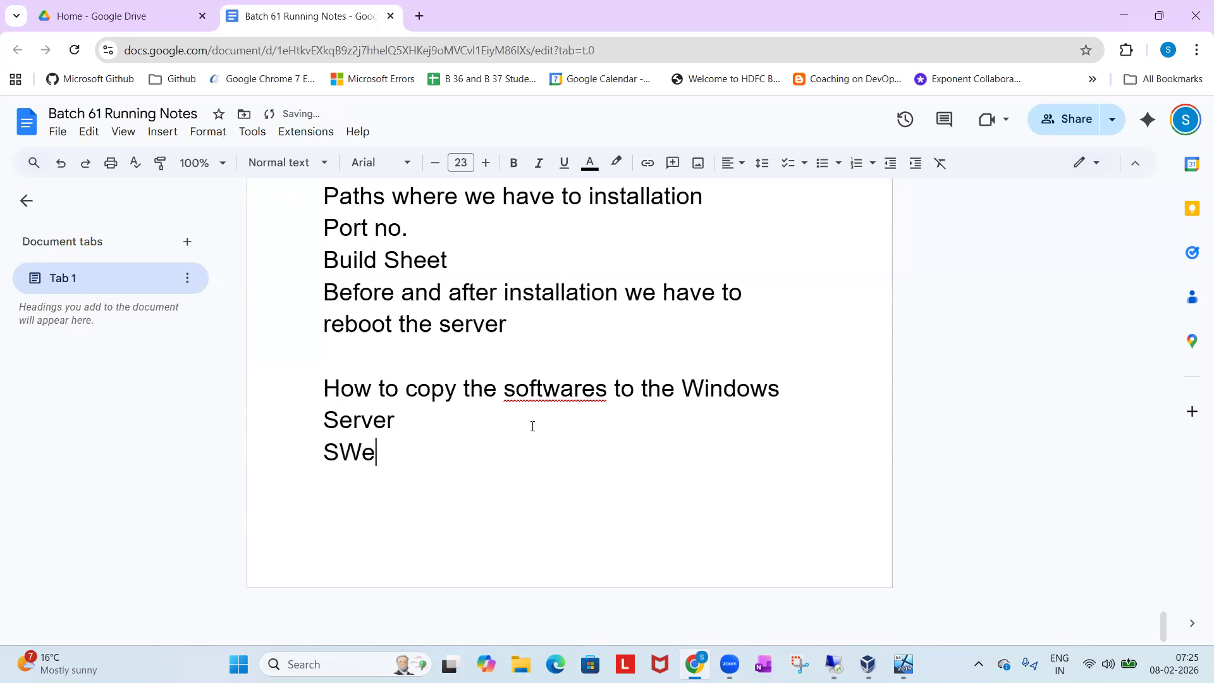
key("BackSpace")
key("BackSpace")
key("BackSpace")
key("BackSpace")
type("We will")
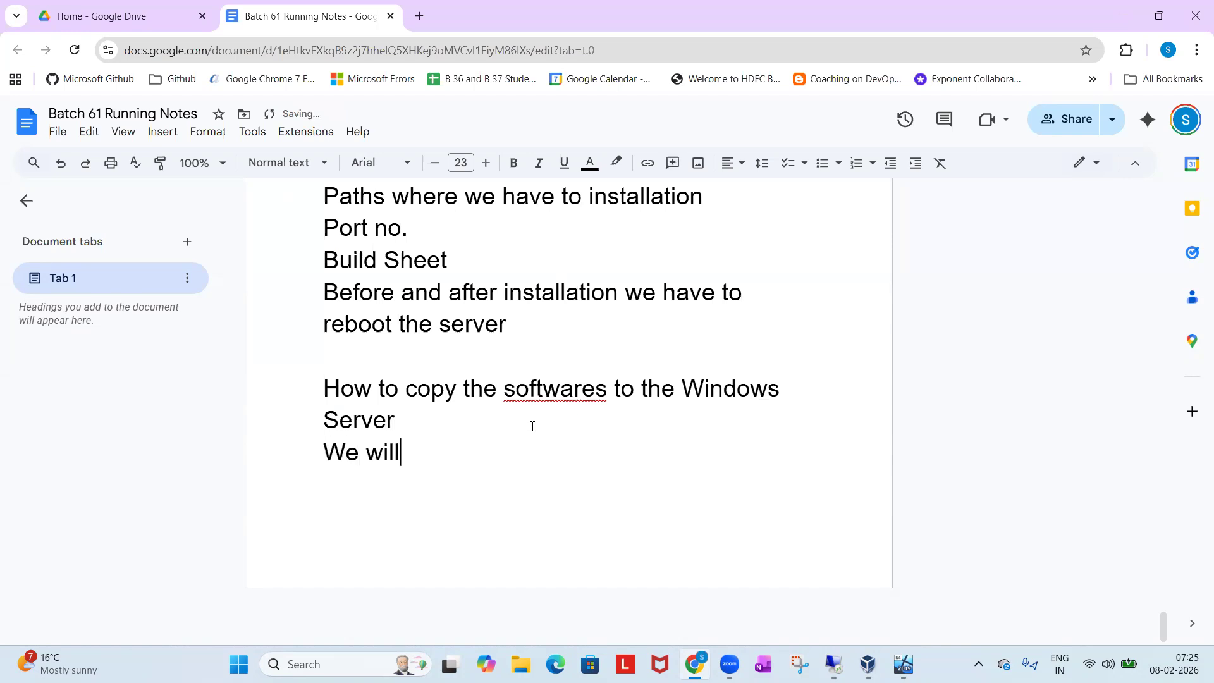
type(" use NEtwork")
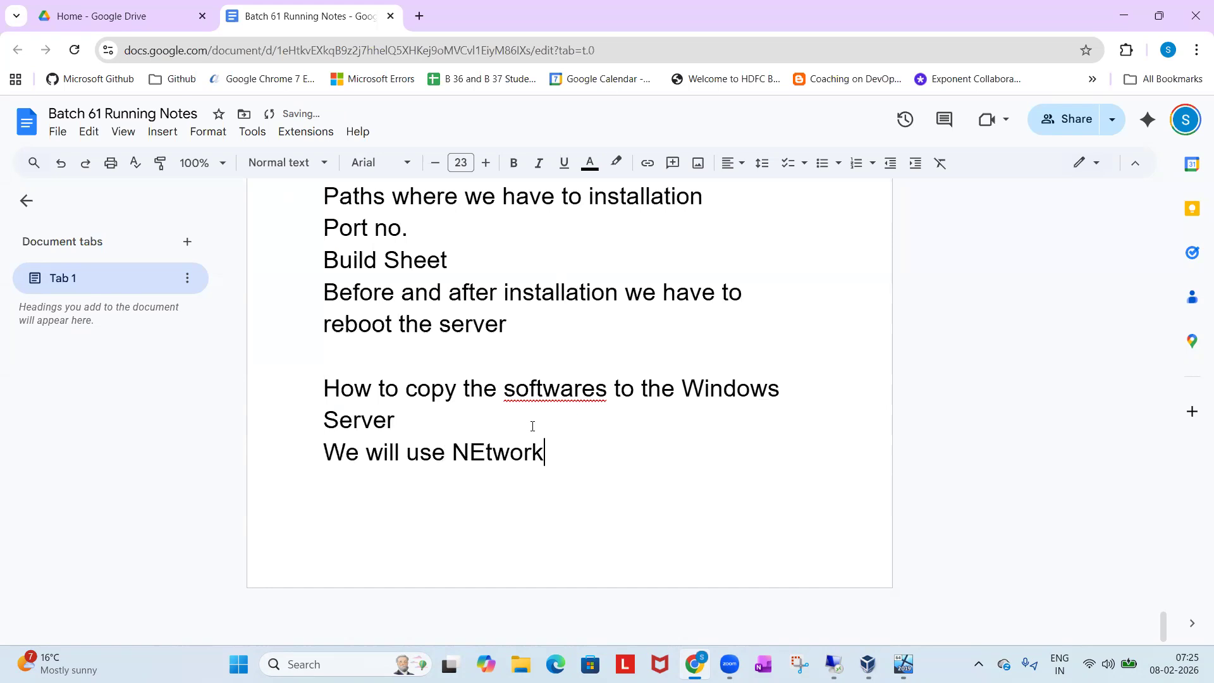
type(" Path/Sha")
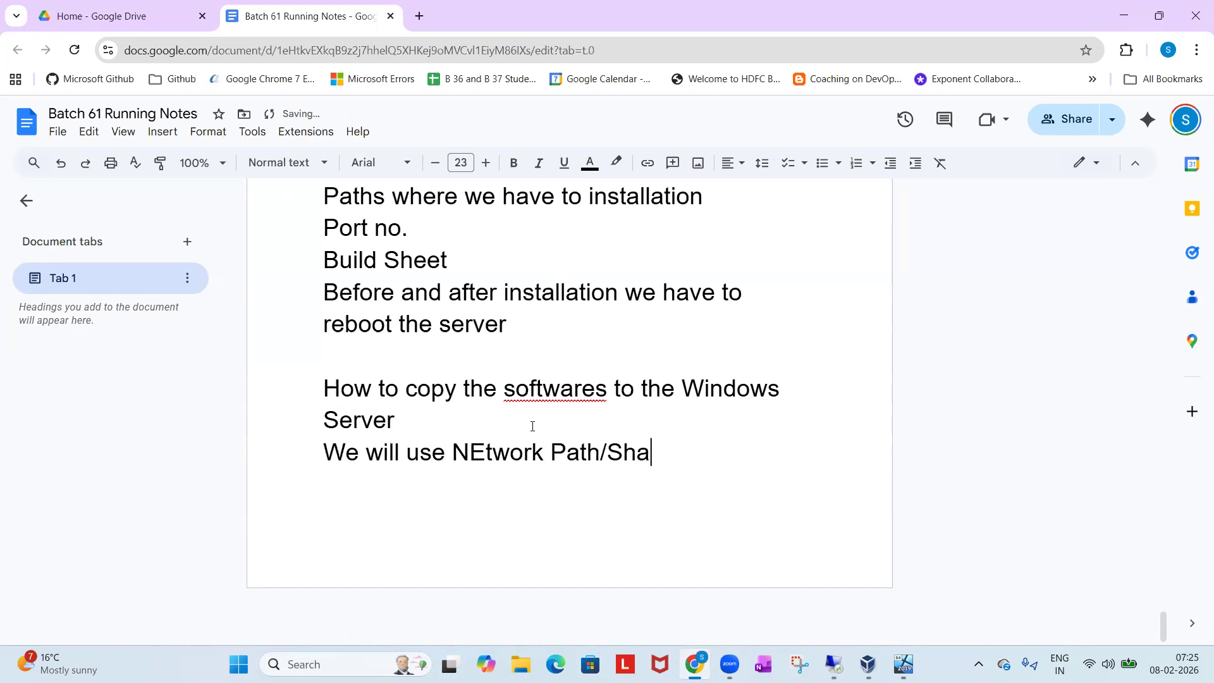
type("red Path")
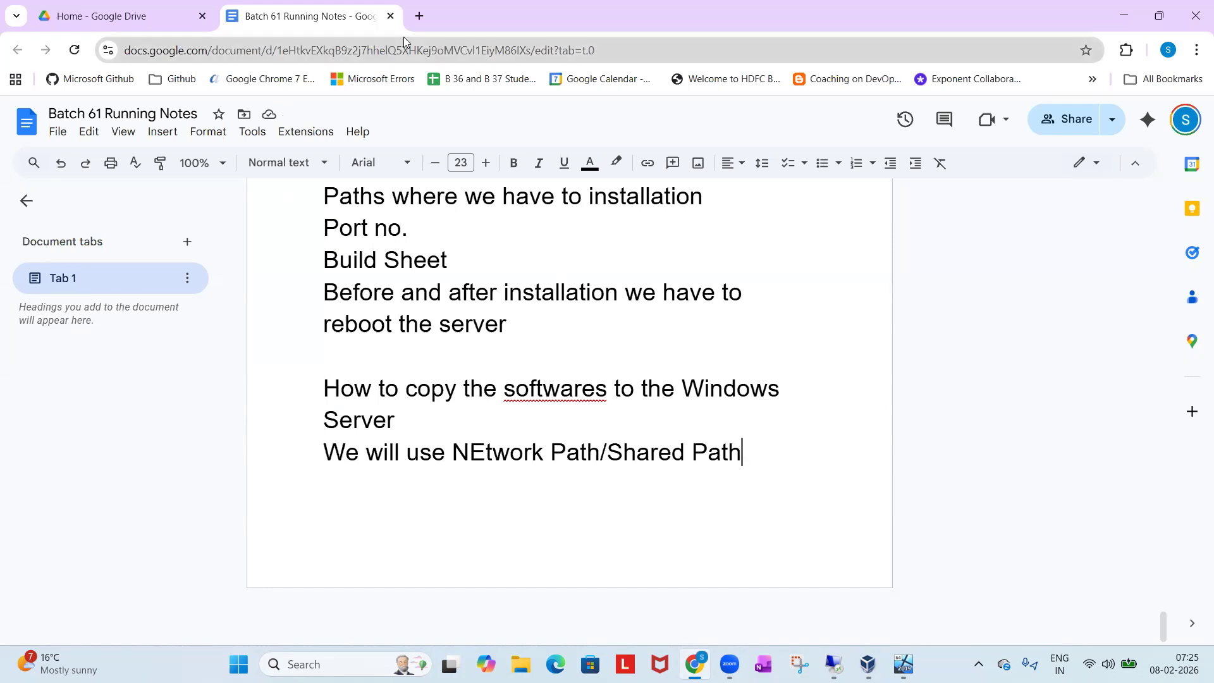
Open the draw.io website in a new browser tab and launch its diagram editor.
left_click(419, 16)
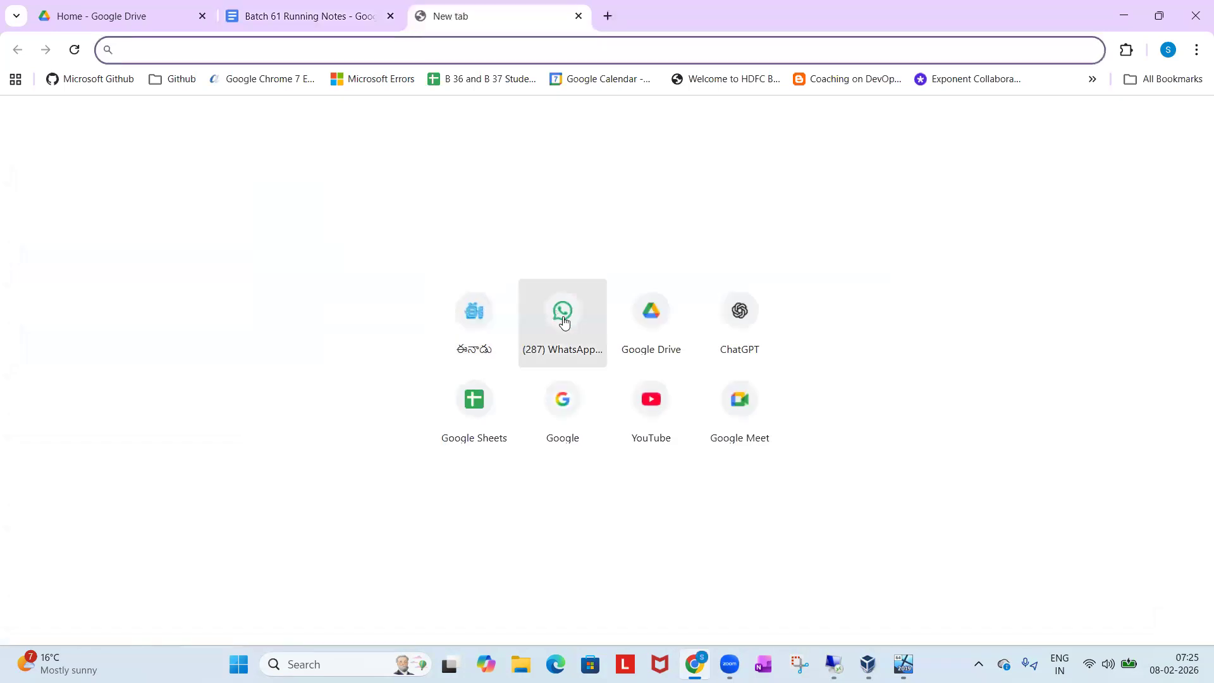
type("d")
key("Return")
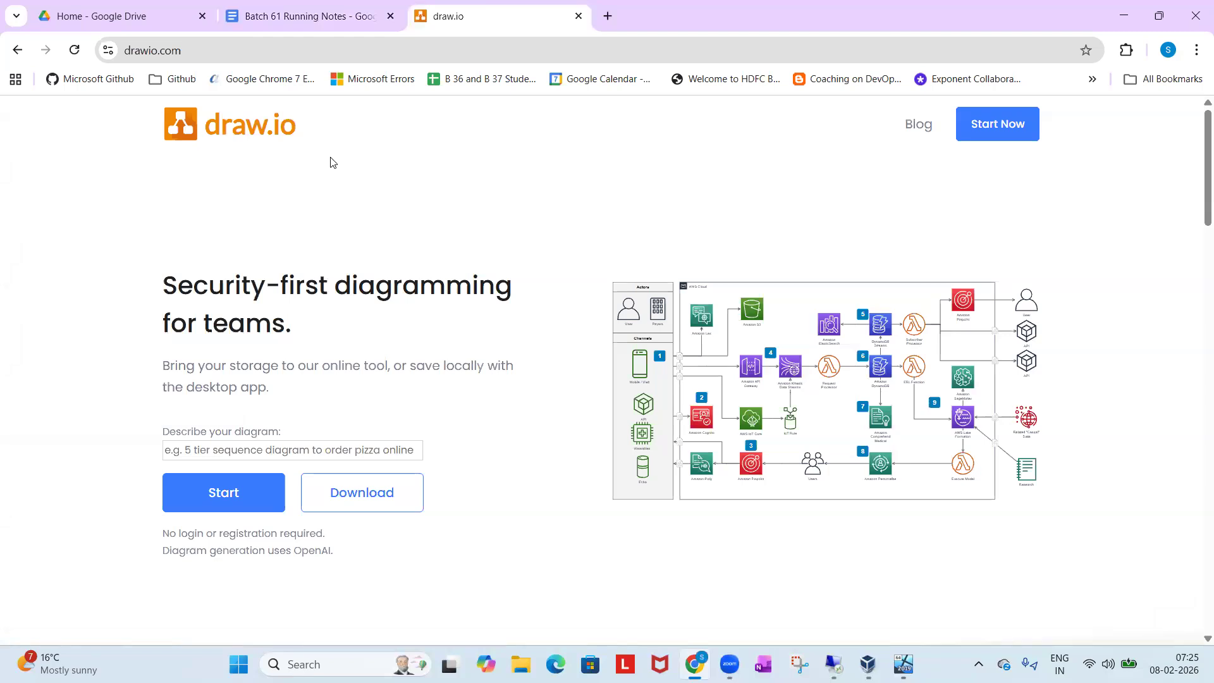
left_click(208, 492)
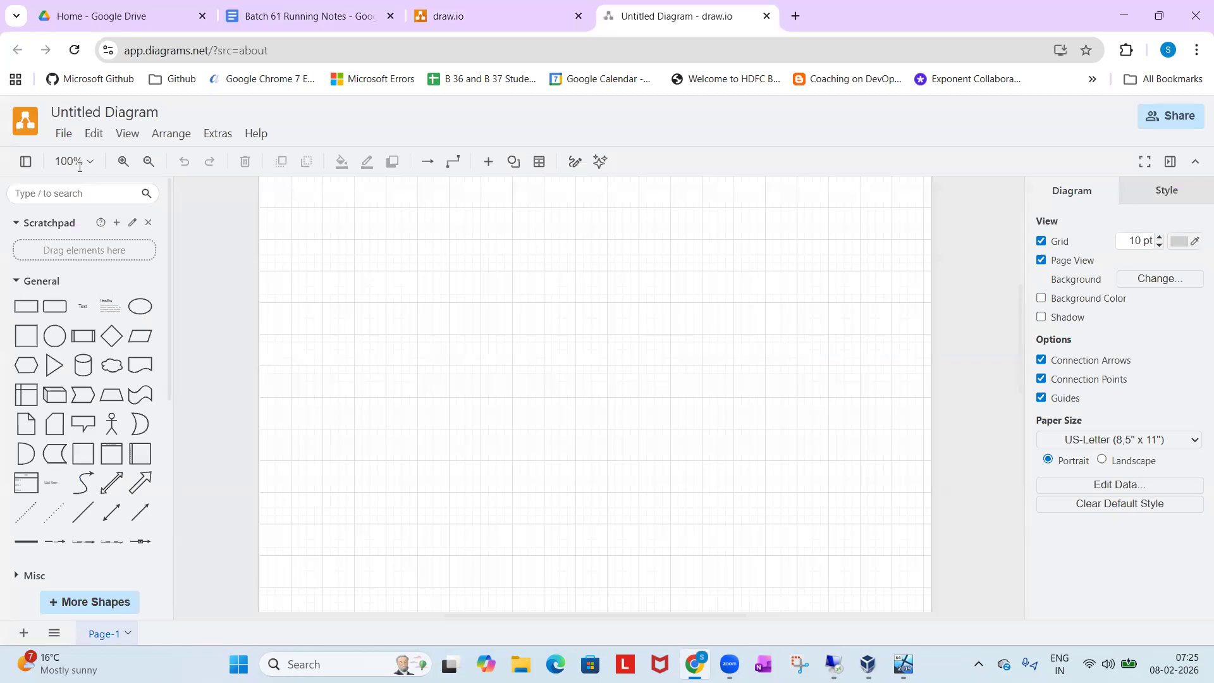
Open the recent diagram B61.drawio from Google Drive and find its virtualization and remote-connection drawing.
left_click(73, 141)
mouse_move(114, 196)
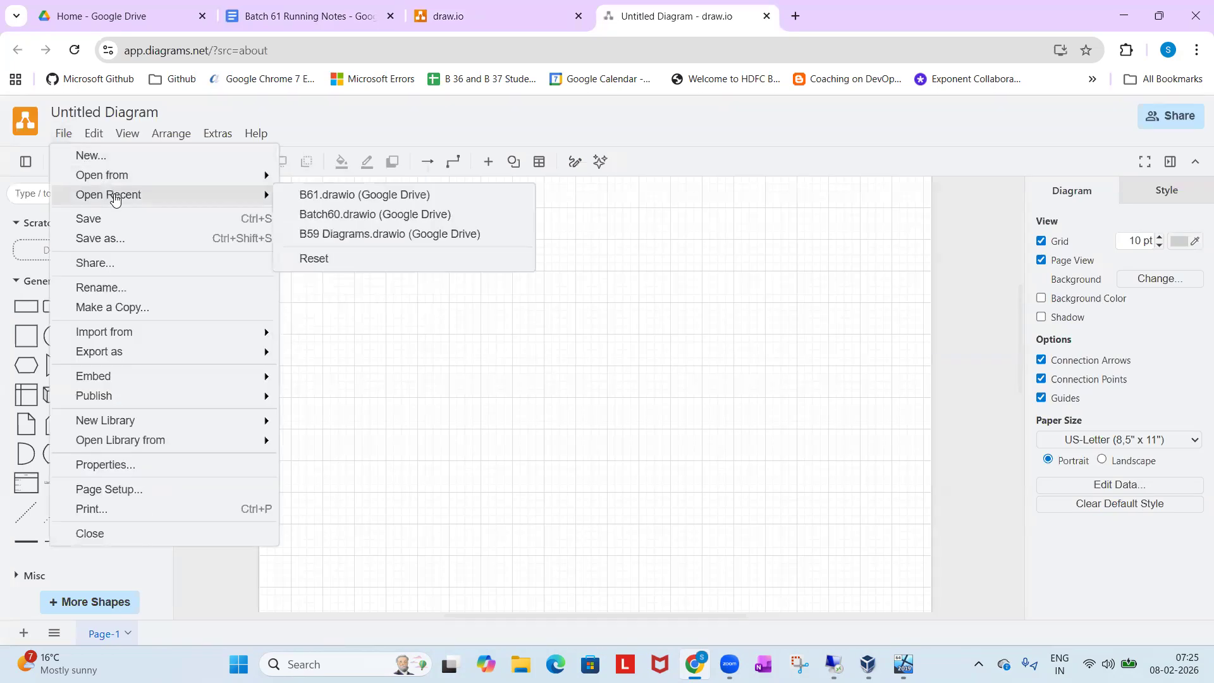
left_click(324, 196)
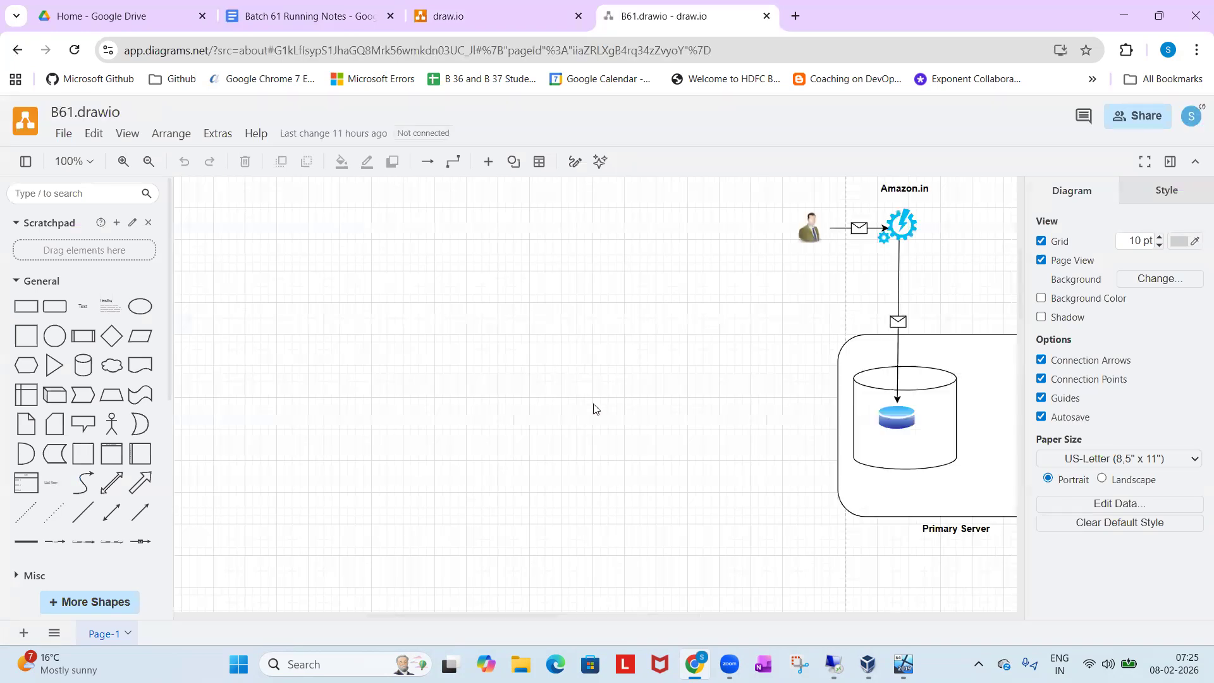
scroll(593, 407, "right", 10)
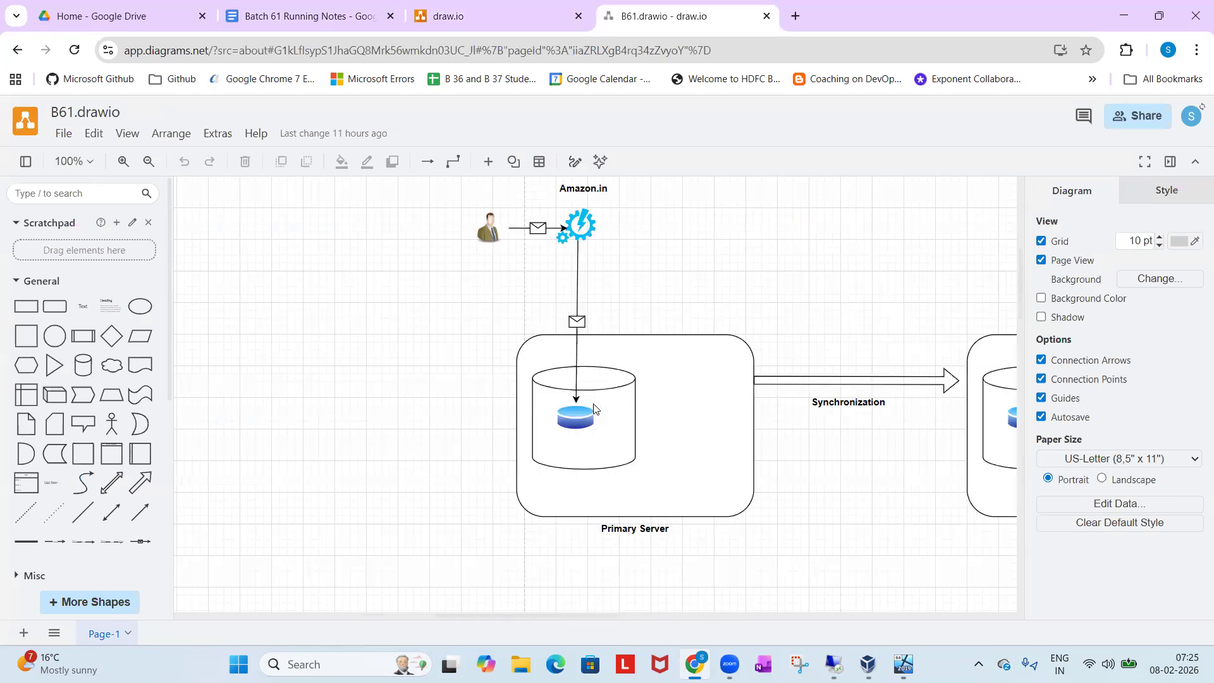
scroll(593, 408, "down", 5)
scroll(593, 408, "down", 5)
scroll(593, 408, "left", 2)
scroll(593, 408, "up", 2)
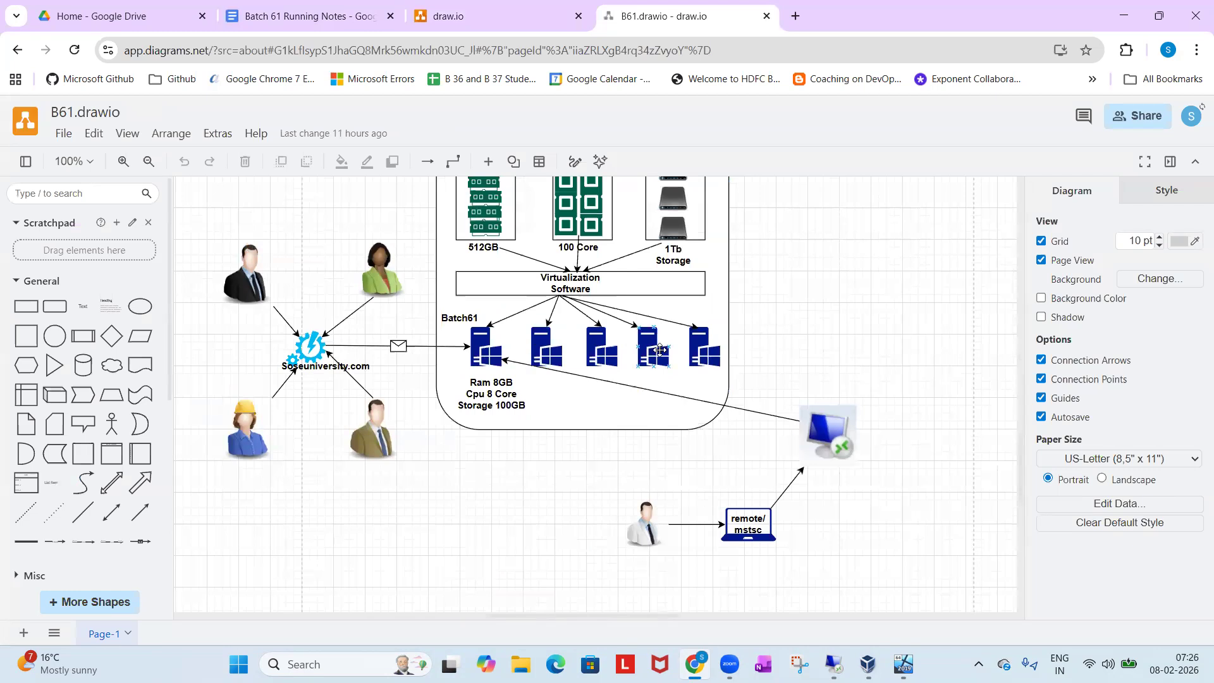
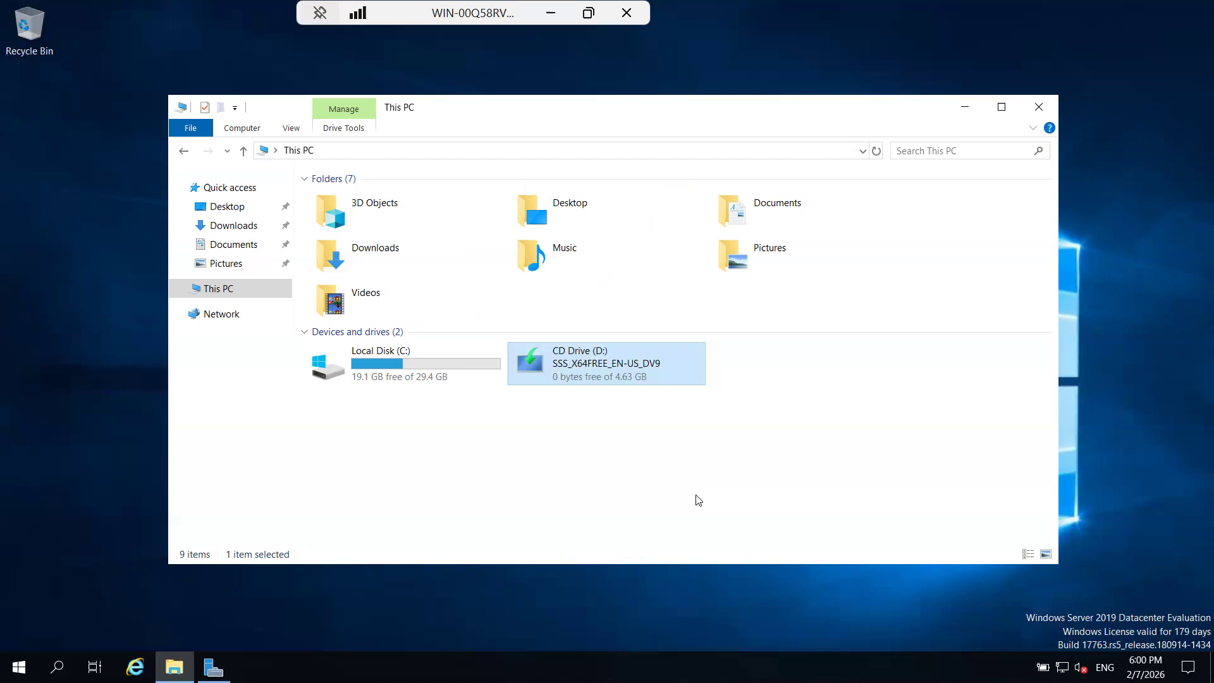
On the remote server, enter the example network path \\ServerName\Ipaddress\Softwares\SqlSoftwares\Sql2019 in the Run dialog.
left_click(510, 609)
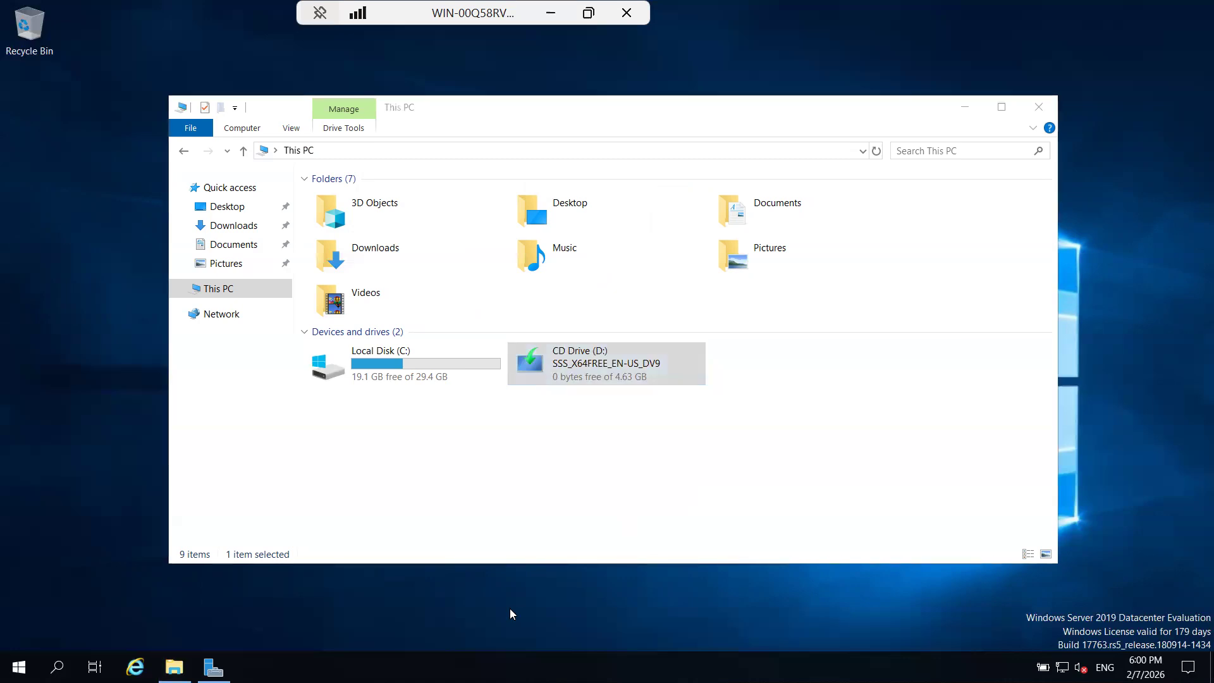
key("alt+F4")
key("super+r")
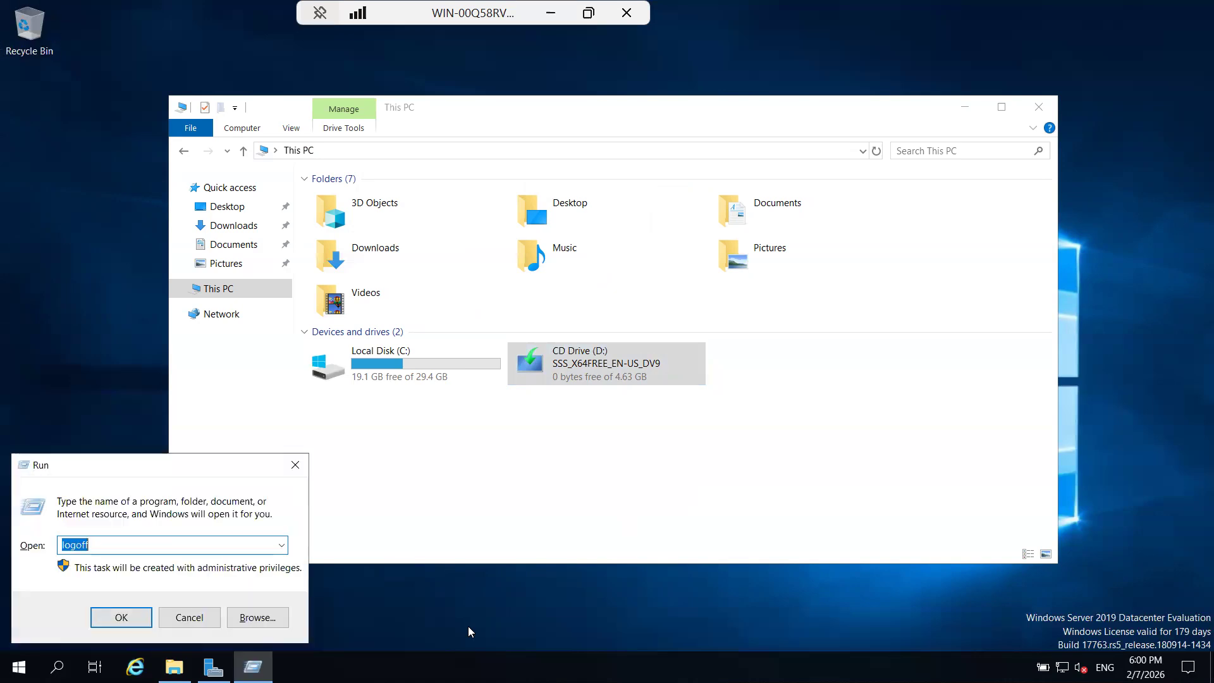
type("\\ServerName\\Ipaddress\\")
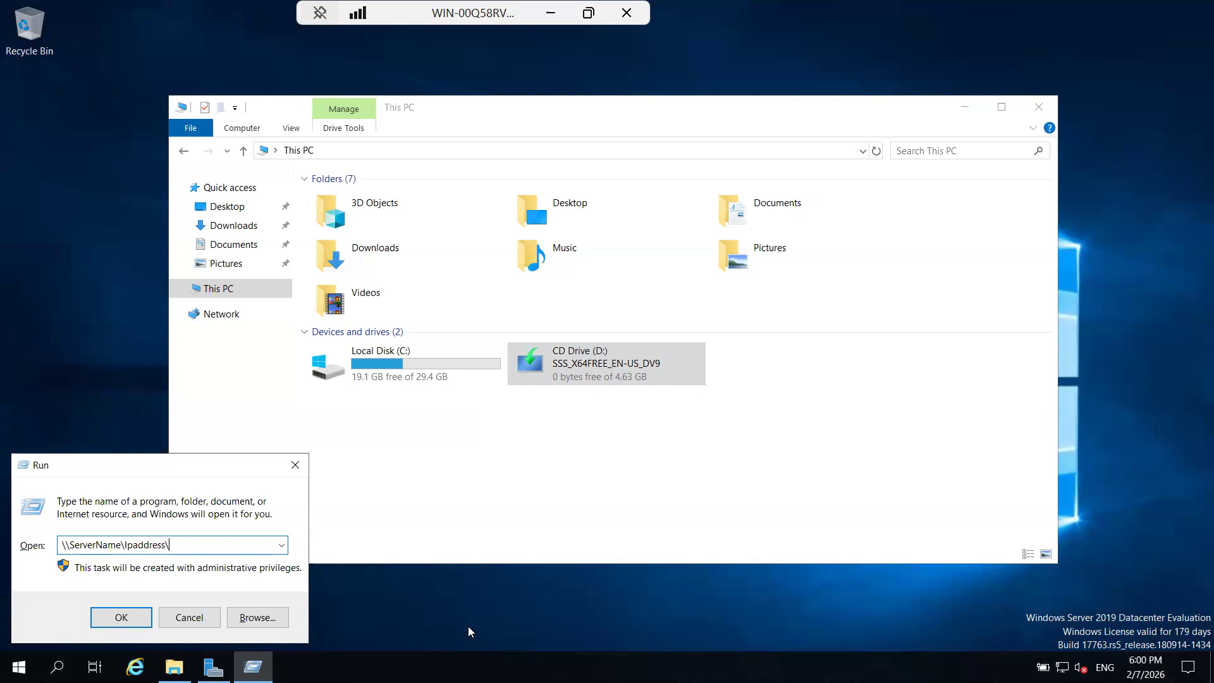
type("Softwares\\SqlSoftwares\\Sql2019")
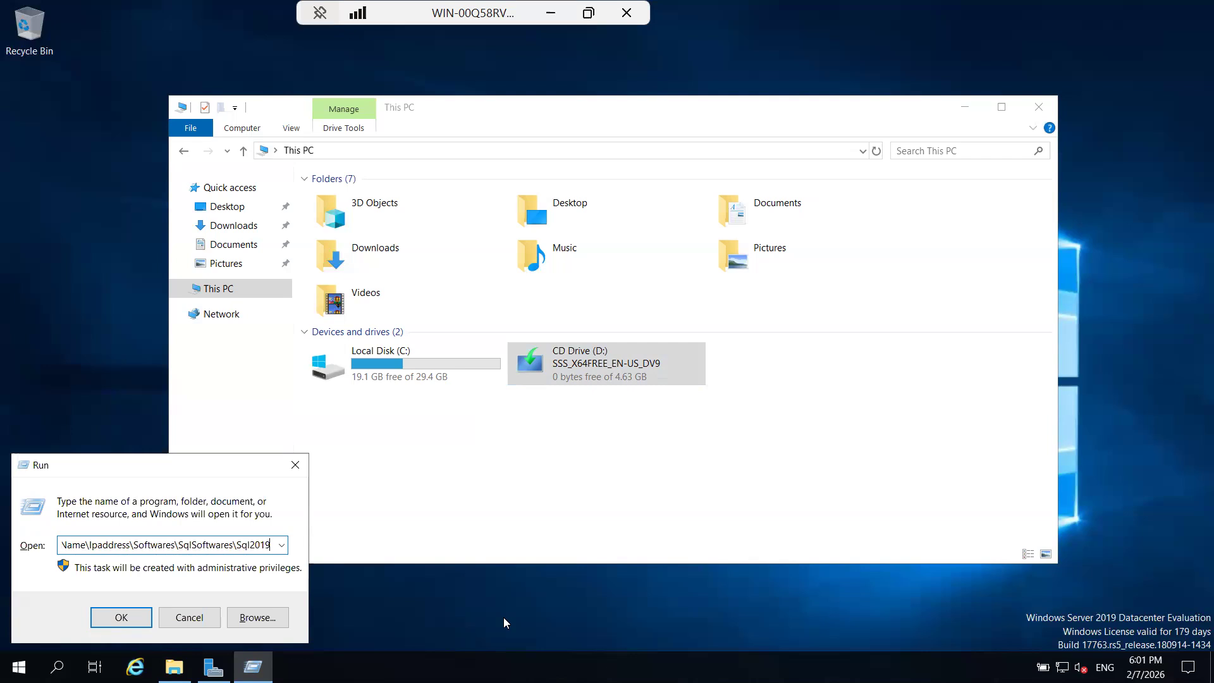
Copy the example network path from the Run dialog into the Batch 61 Running Notes, below the NEtwork Path/Shared Path line.
key("ctrl+a")
key("ctrl+c")
key("super+r")
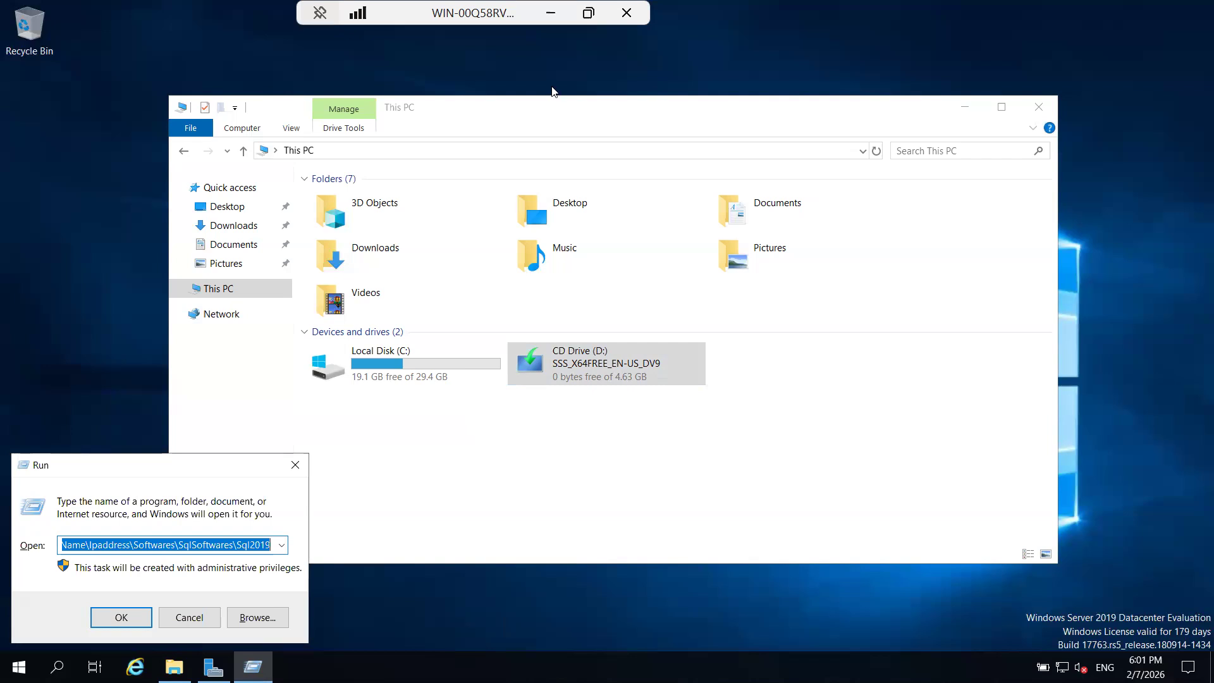
left_click(551, 16)
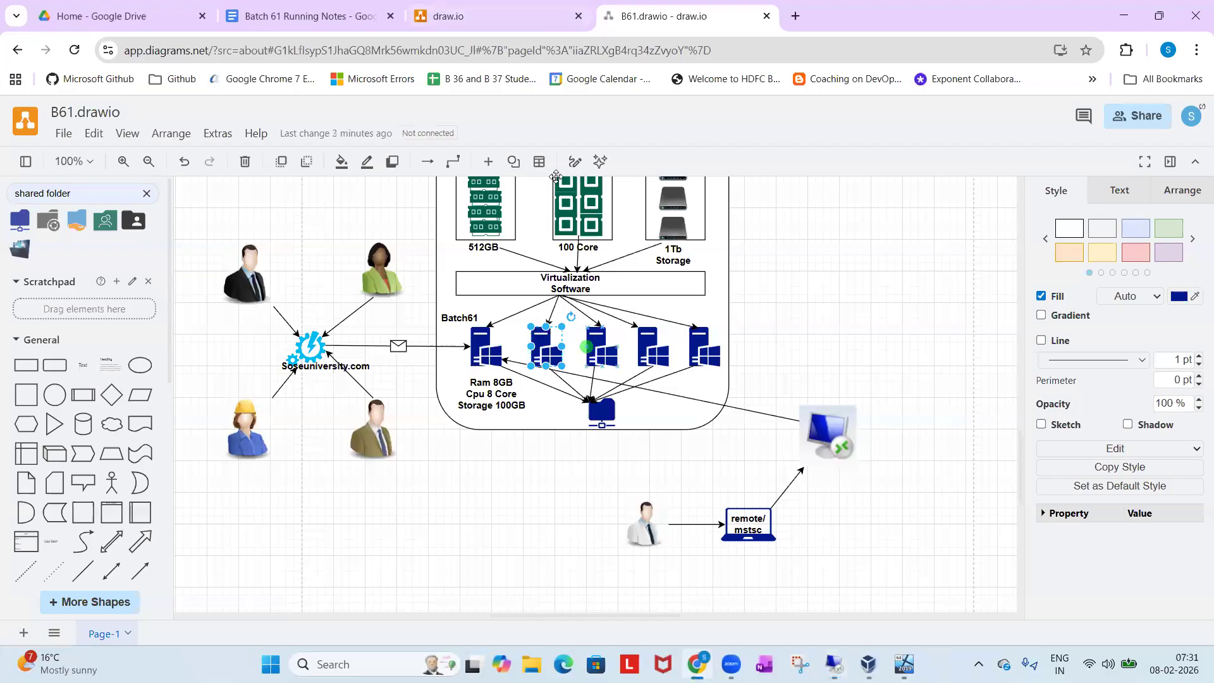
left_click(326, 5)
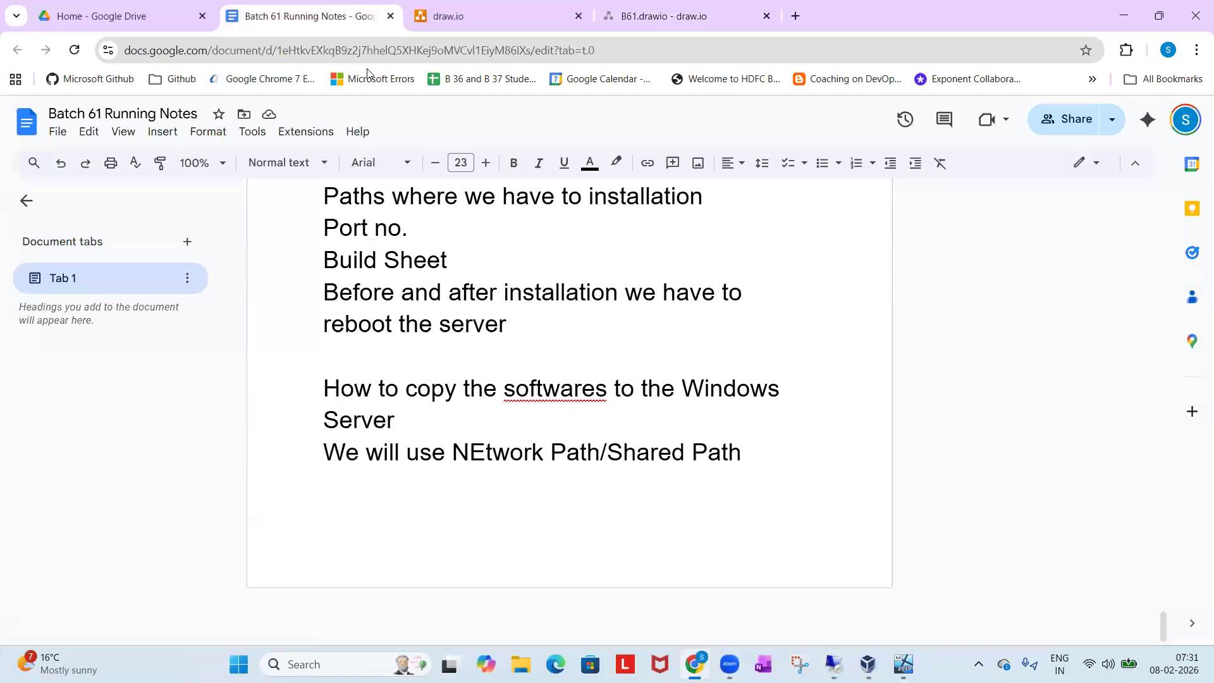
key("Return")
key("ctrl+v")
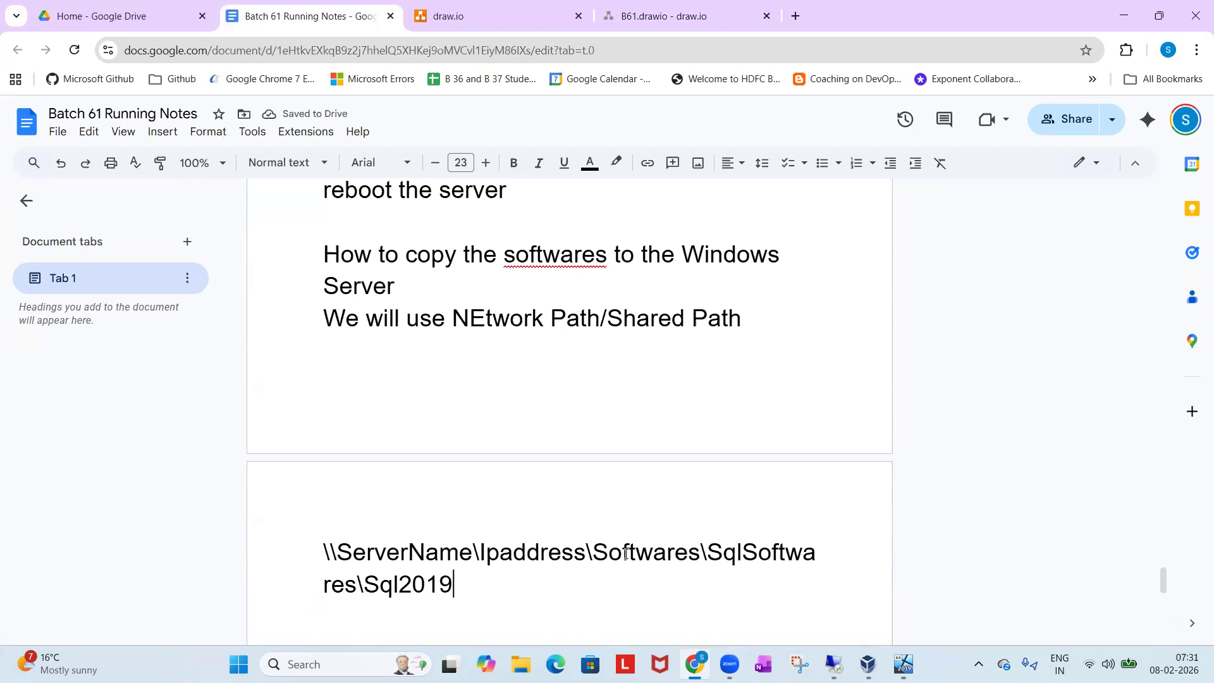
left_click_drag(593, 553, 734, 572)
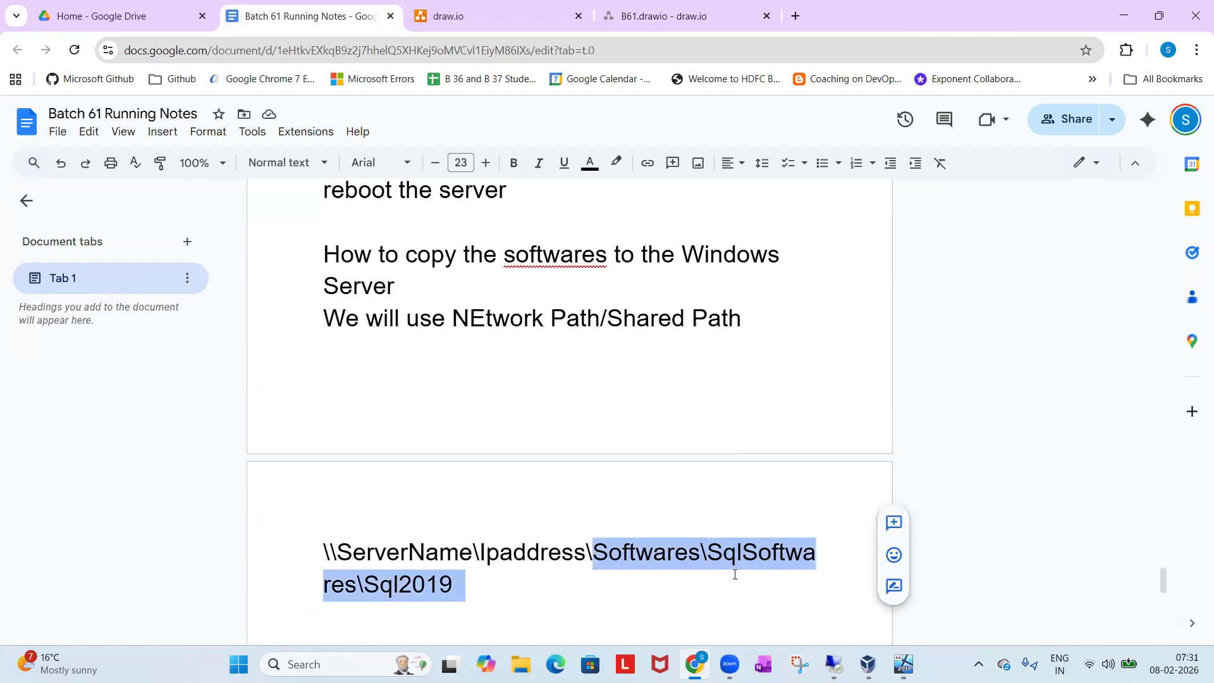
left_click(669, 587)
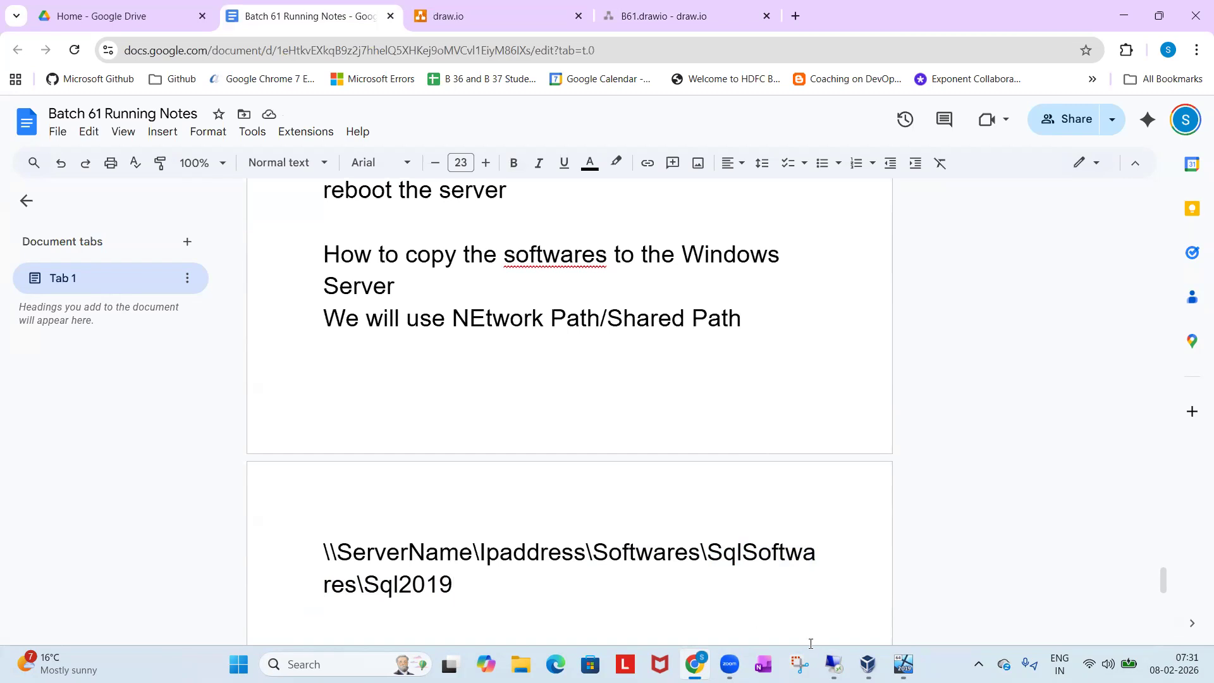
Return to the remote server session, close the Run dialog without running the path, and minimize the session.
left_click(834, 662)
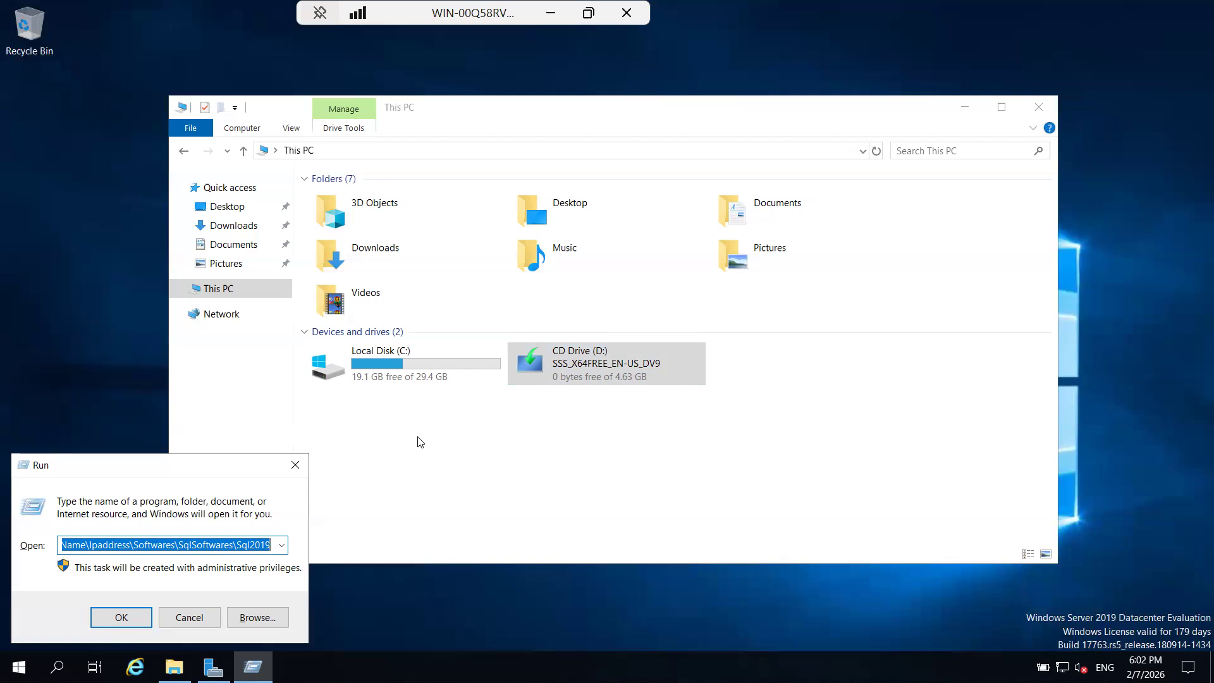
left_click(295, 465)
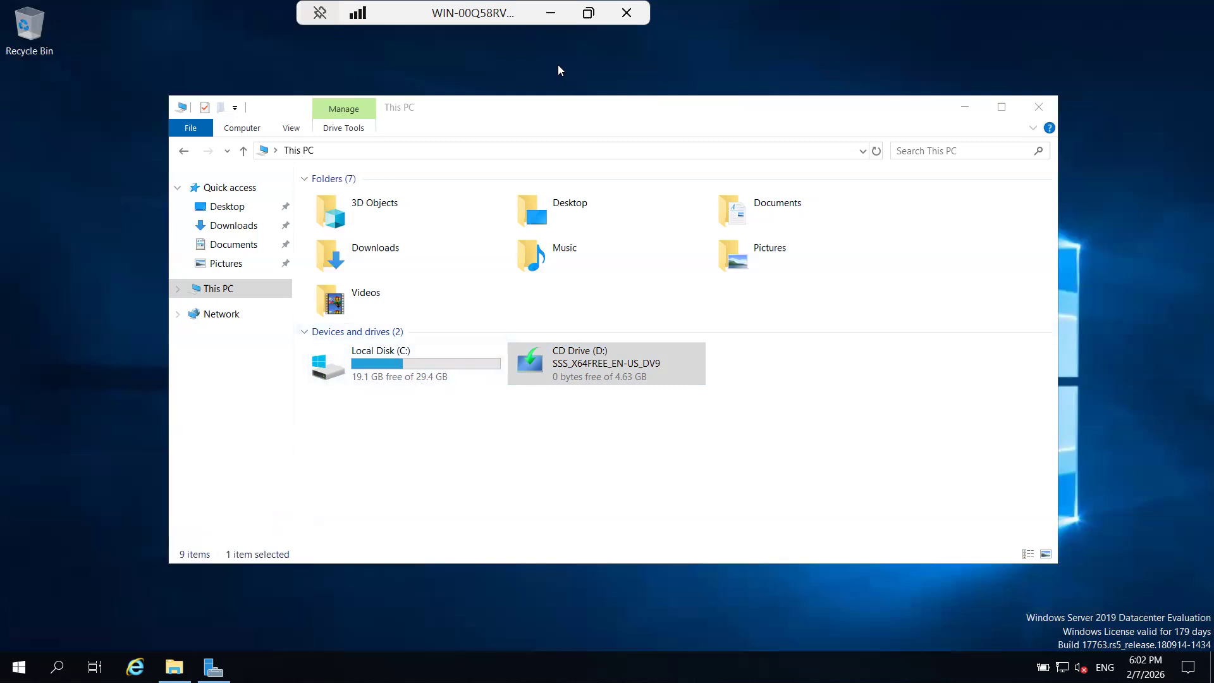
left_click(551, 14)
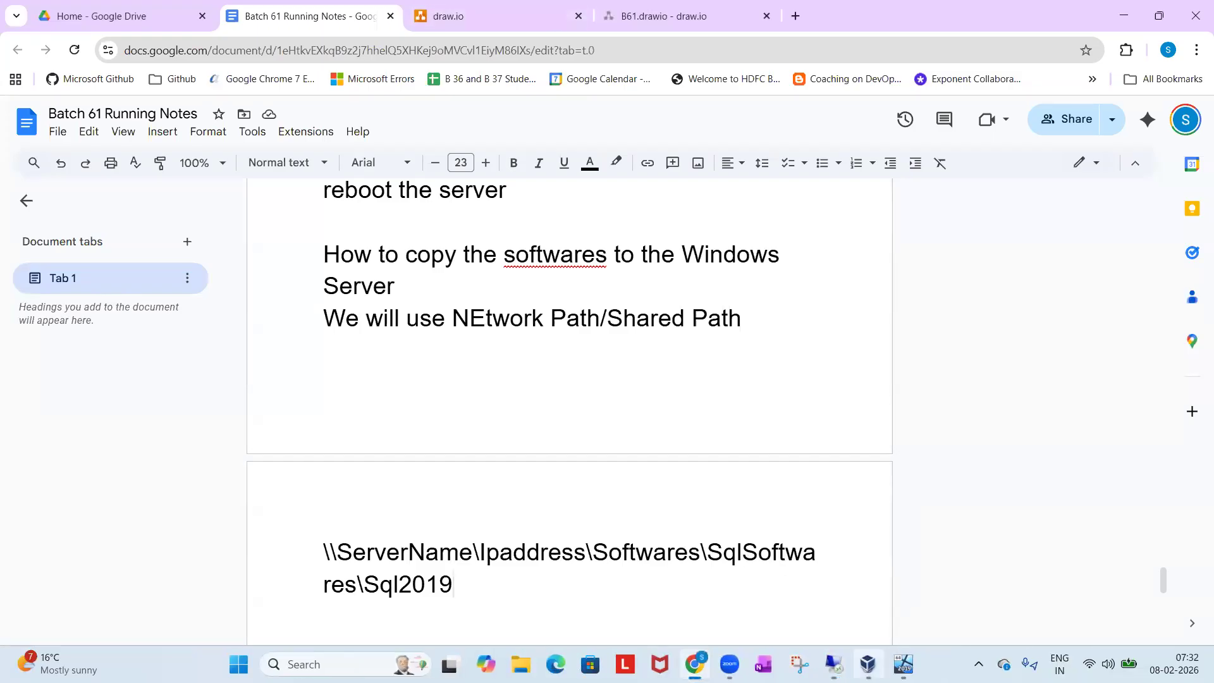
In VirtualBox Manager, replace the Batch61 machine's optical disk with SQLServer2019-x64-ENU-Dev from the K: drive's Softwares folder.
left_click(867, 663)
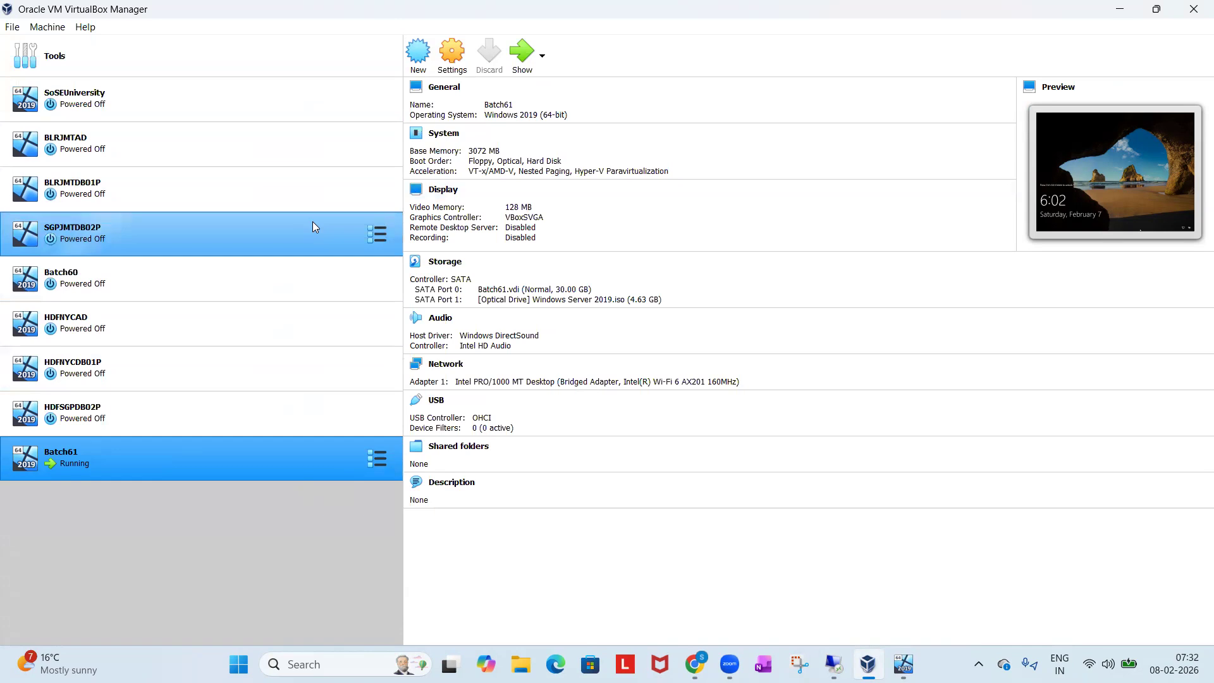
right_click(250, 456)
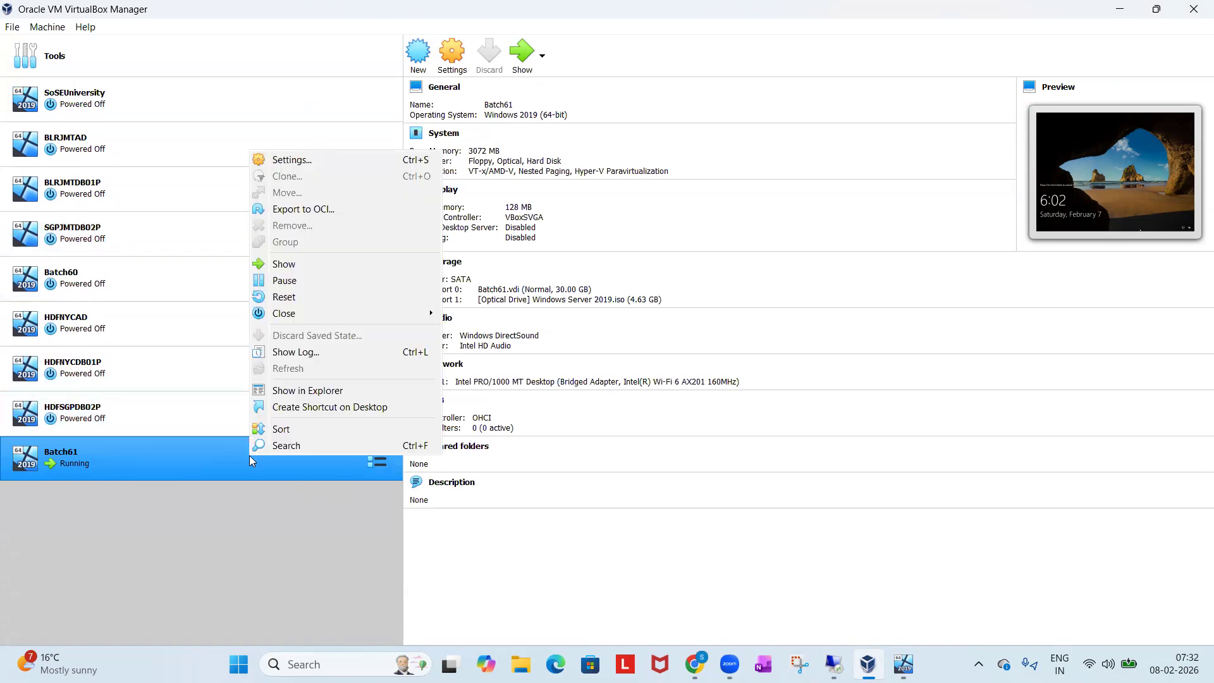
left_click(300, 162)
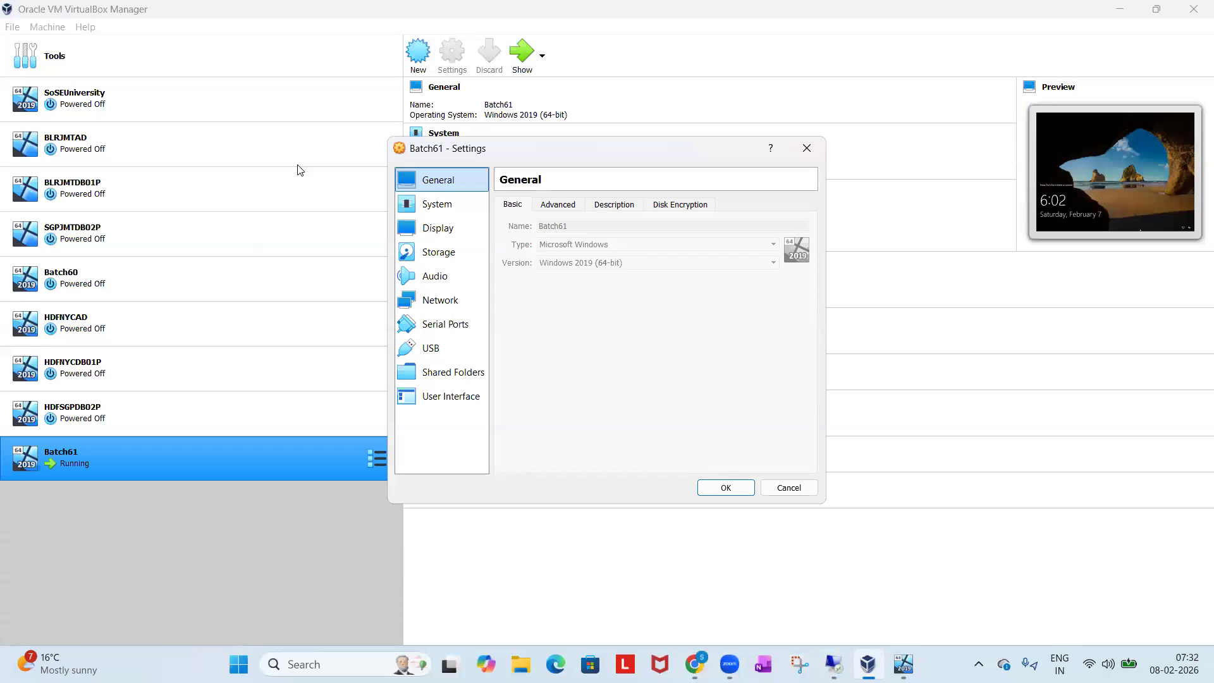
left_click(457, 254)
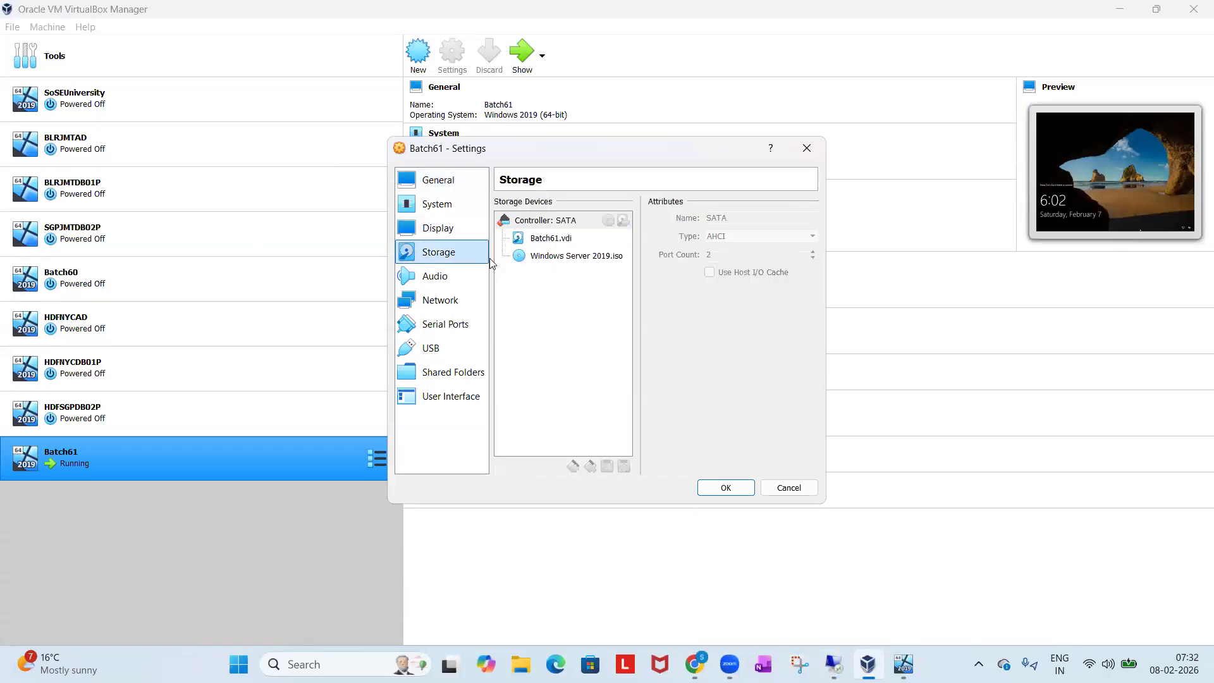
left_click(548, 257)
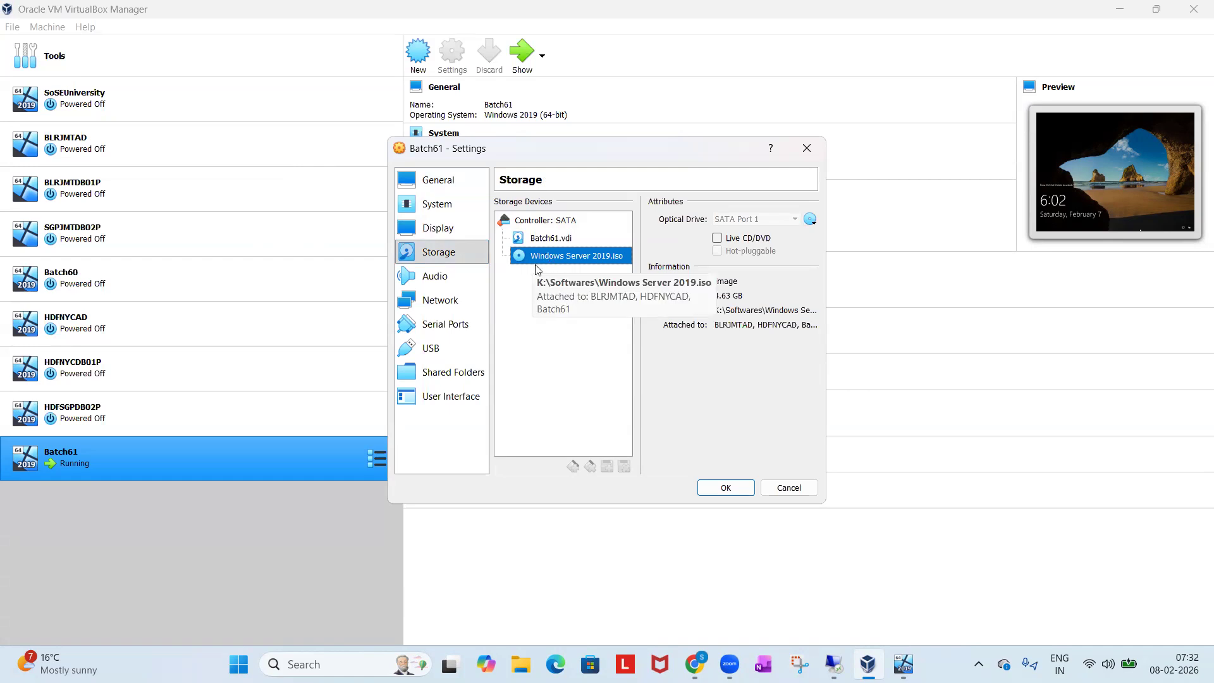
left_click(810, 219)
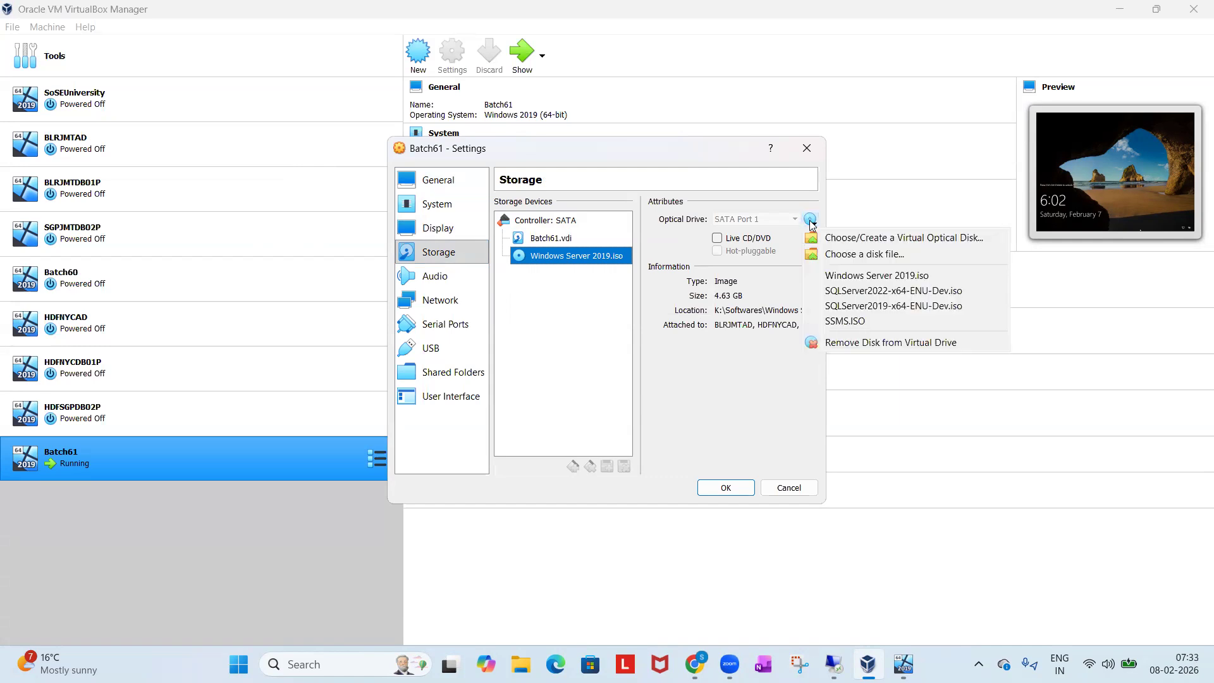
left_click(841, 255)
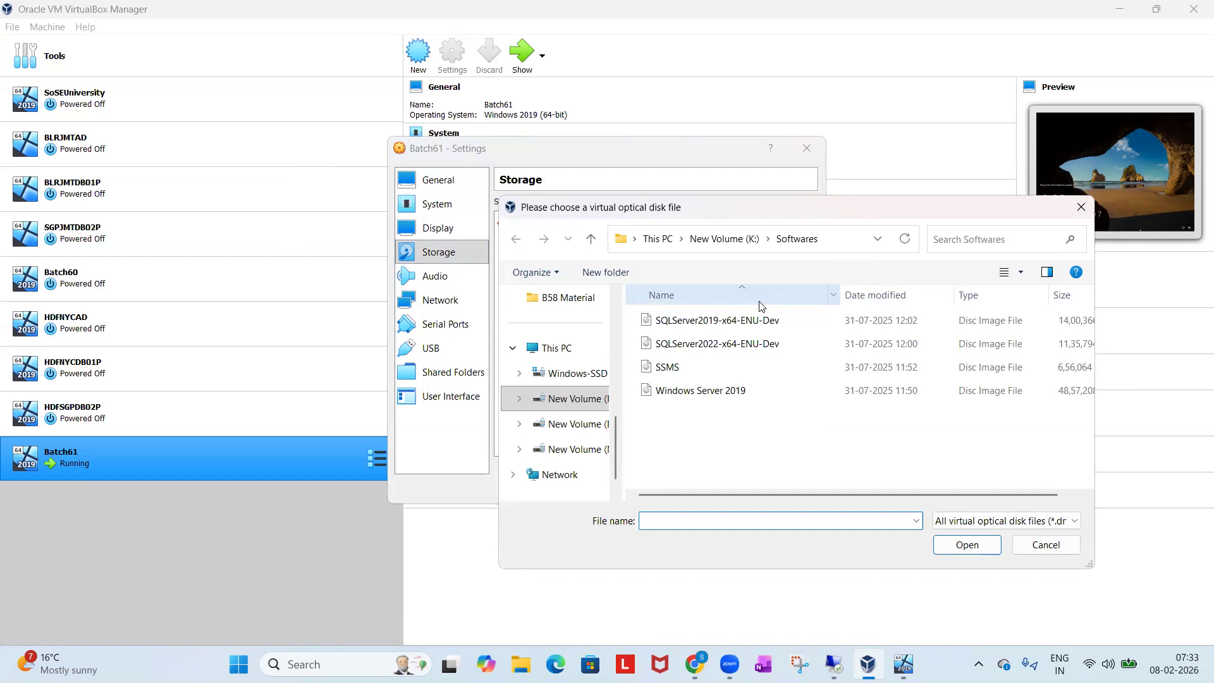
double_click(690, 326)
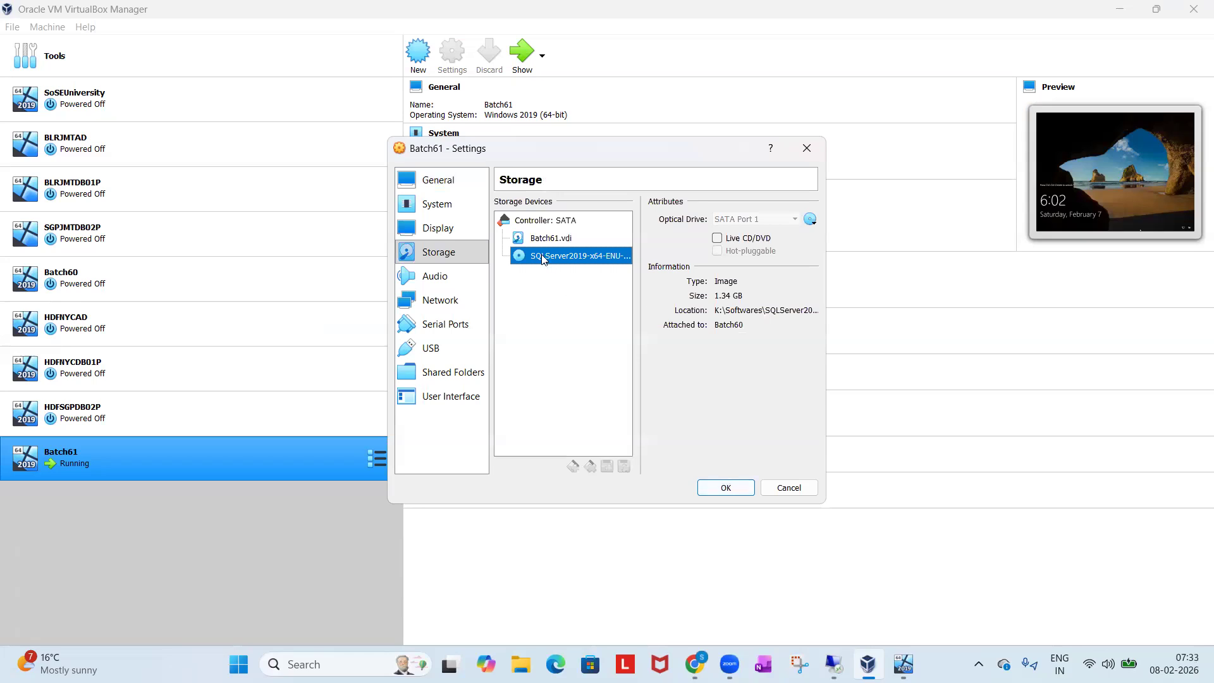
left_click(724, 489)
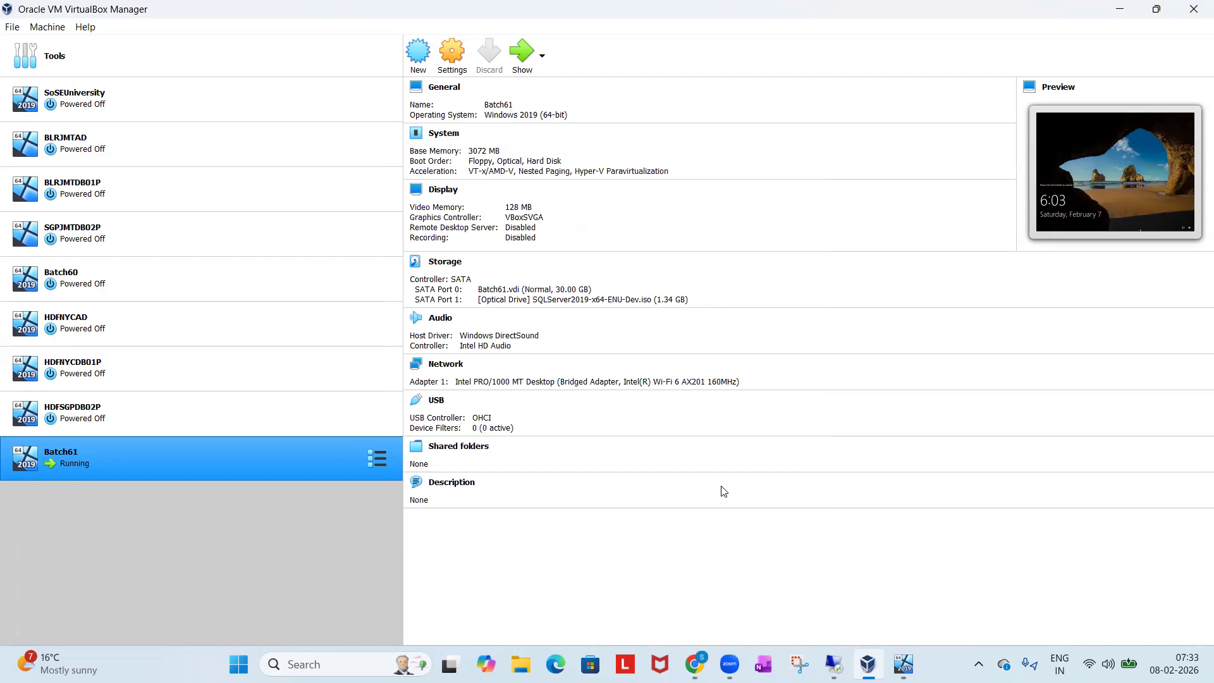
Refresh This PC in the remote server session and open the contents of the SqlSetup_x64_ENU CD drive (D:).
left_click(828, 658)
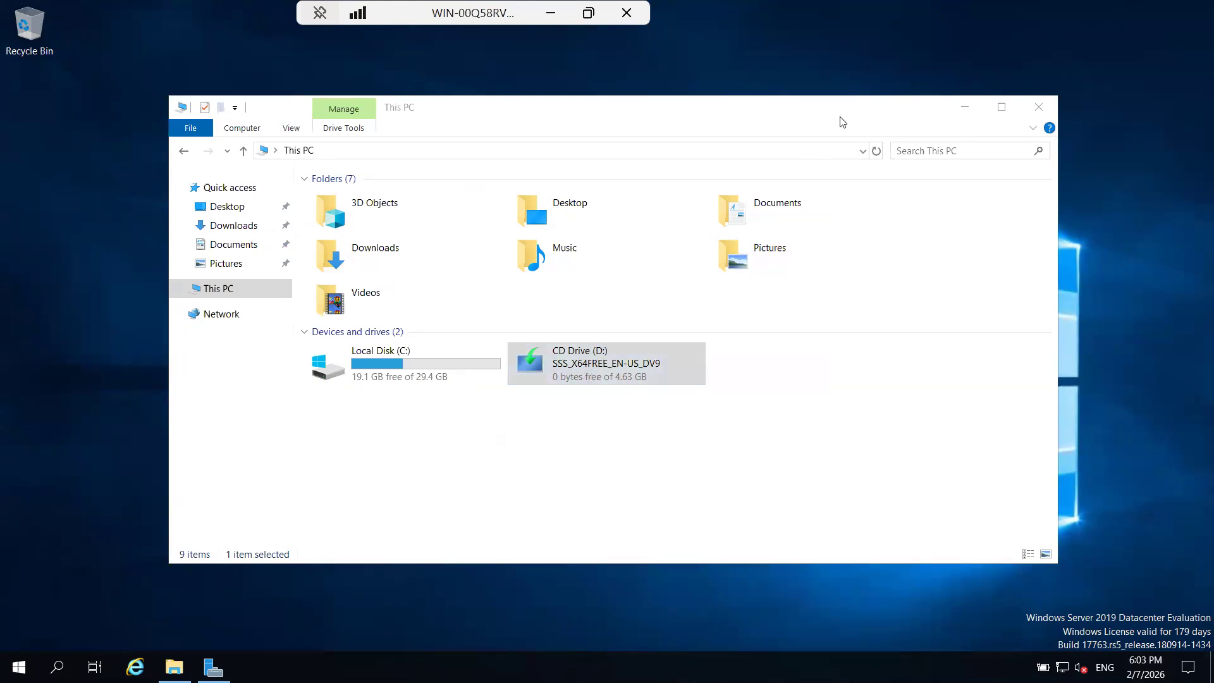
left_click(877, 150)
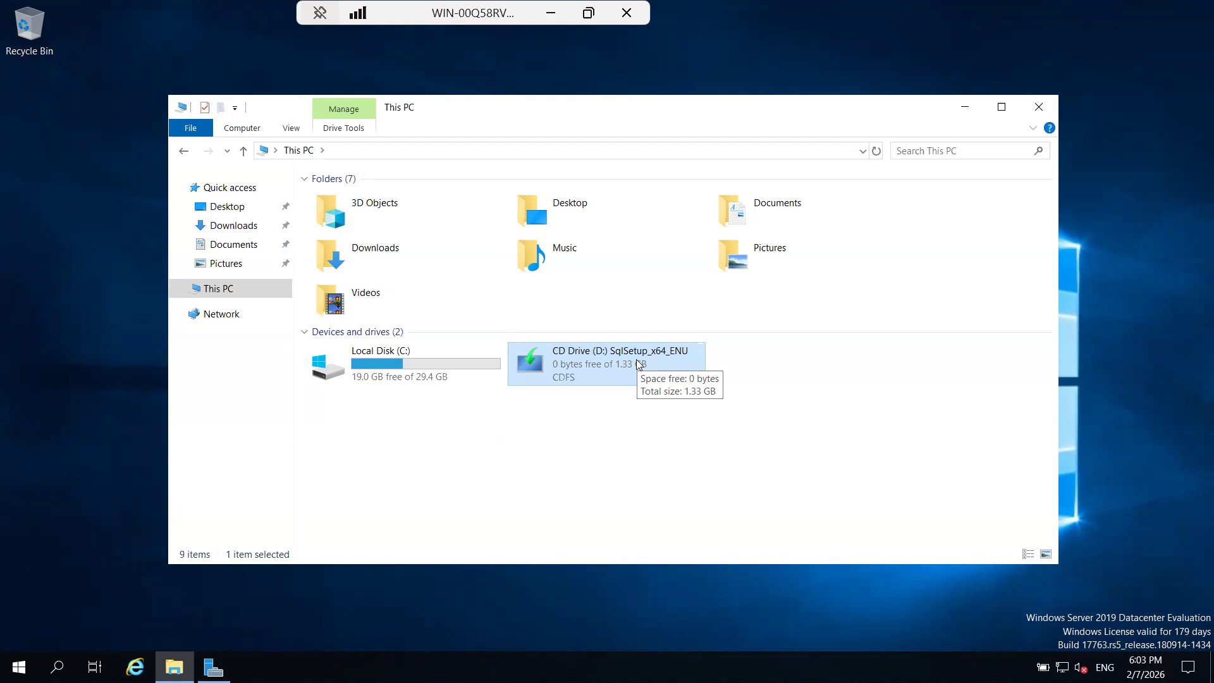
double_click(636, 360)
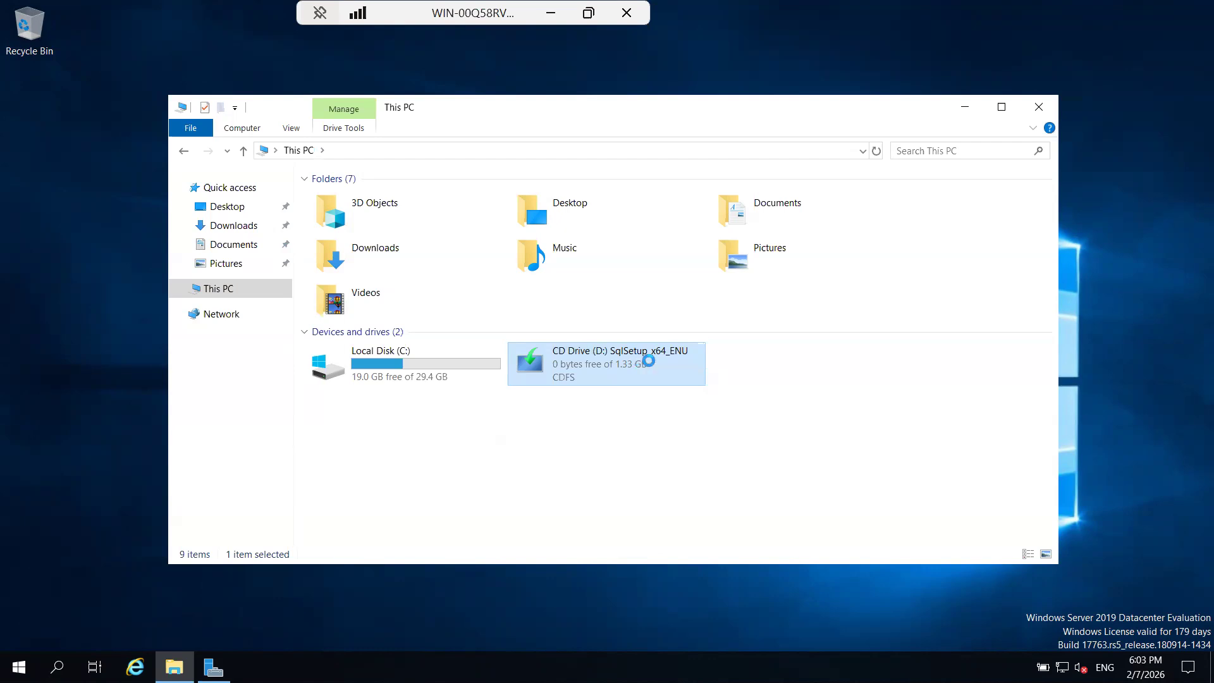
right_click(638, 360)
left_click(674, 372)
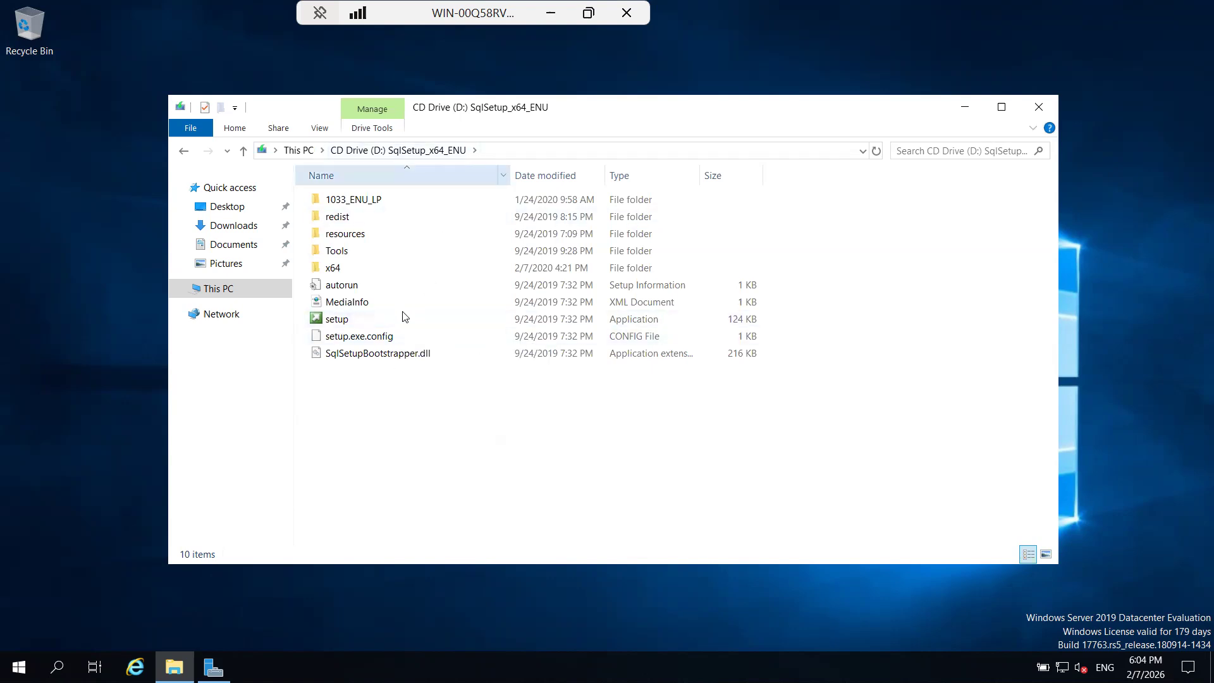
Run the setup application from the SqlSetup_x64_ENU disc as administrator.
left_click(351, 321)
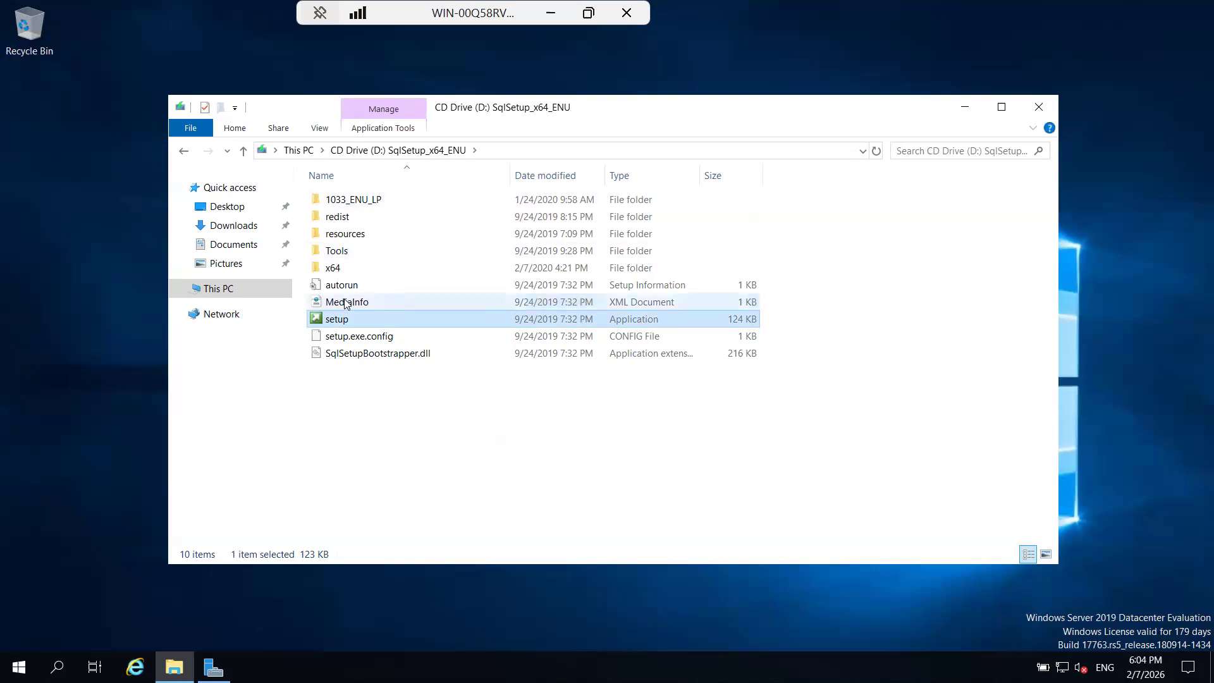
double_click(337, 320)
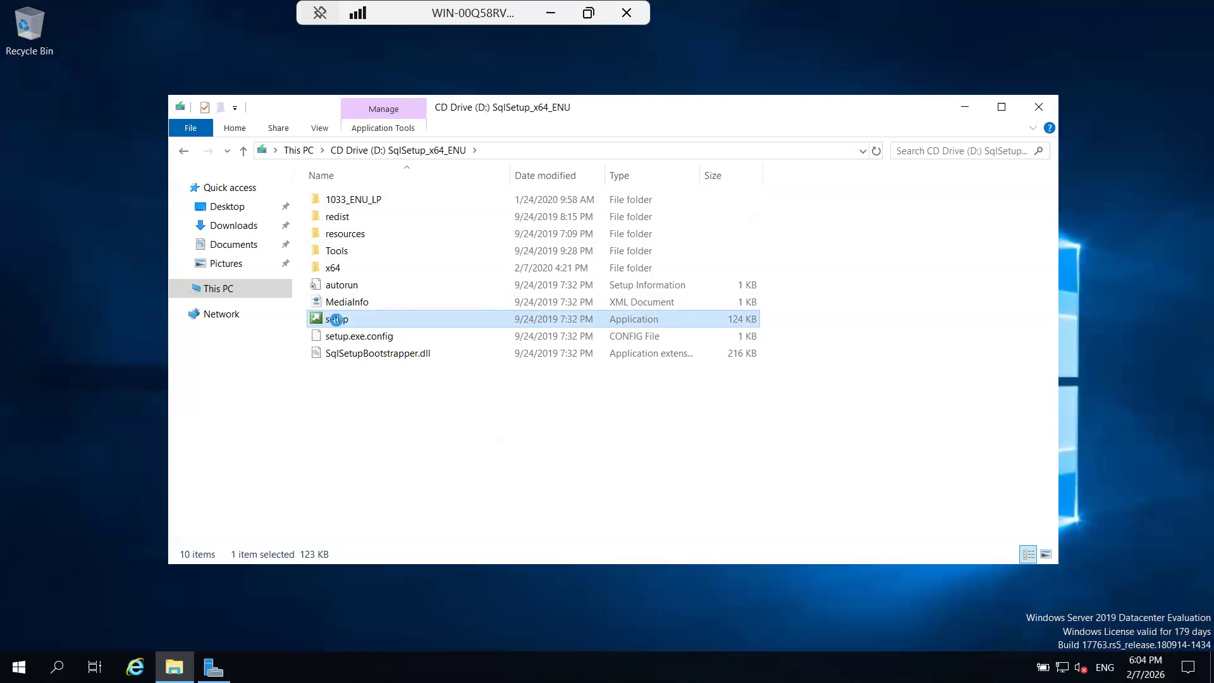
right_click(337, 320)
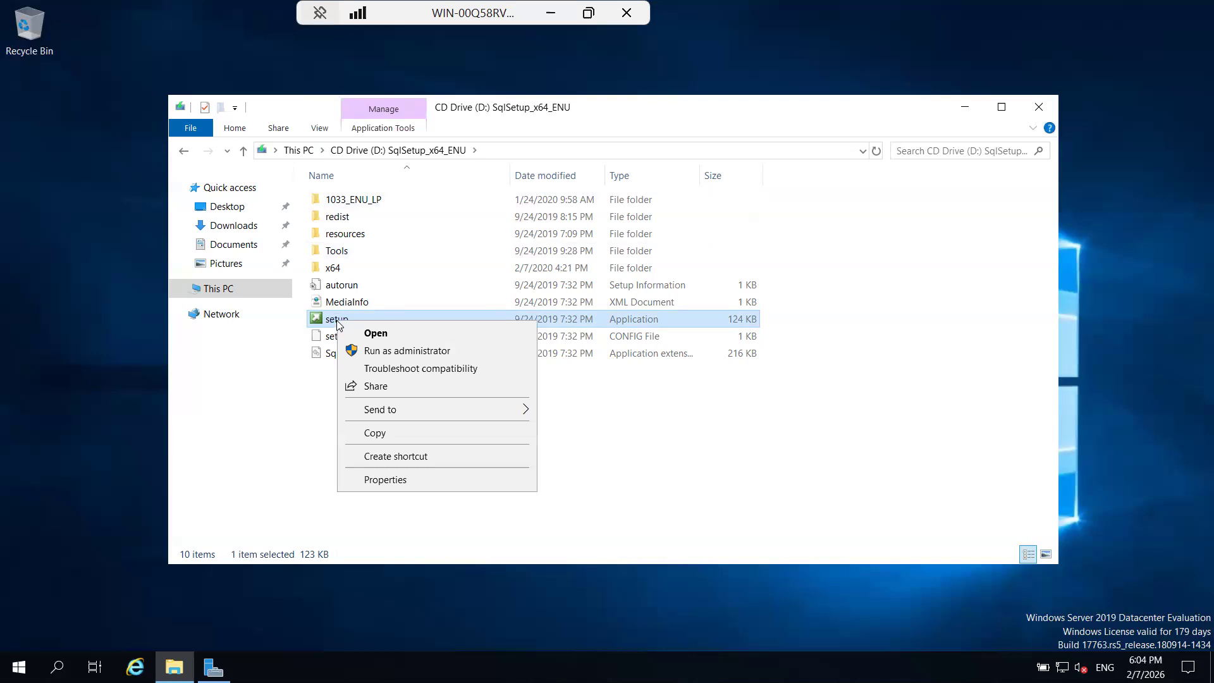
left_click(379, 351)
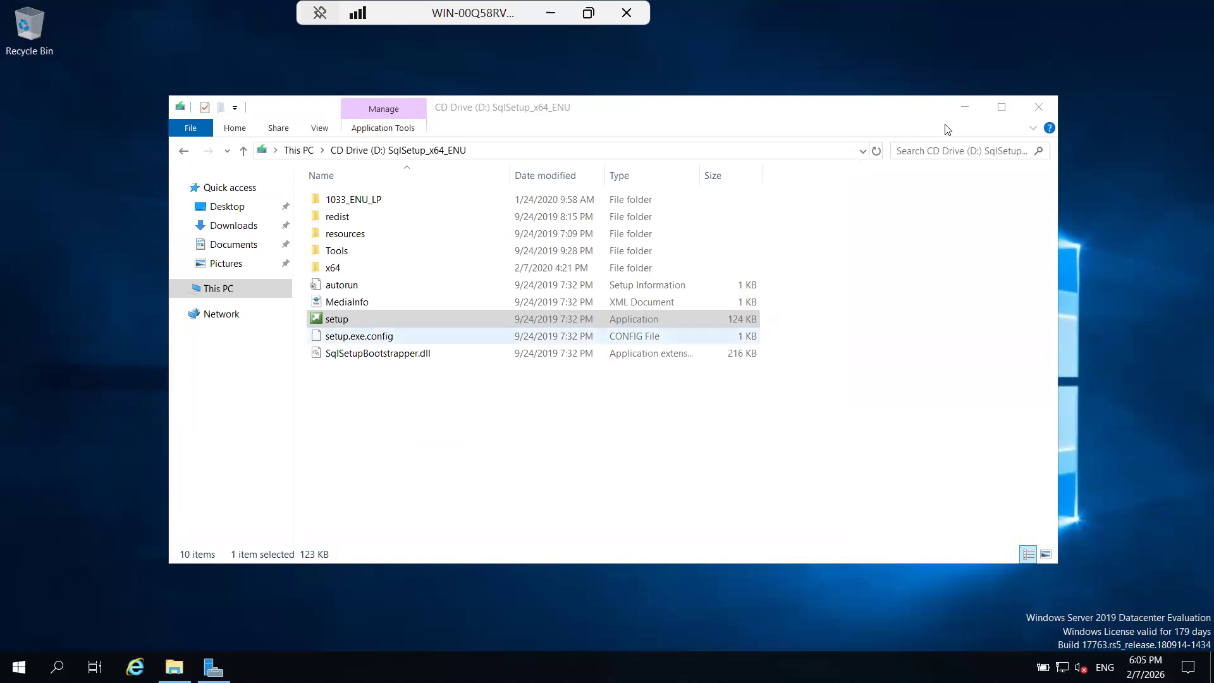
Minimize the server's file window and the remote session, and examine the host's processes by memory usage in Task Manager.
left_click(966, 110)
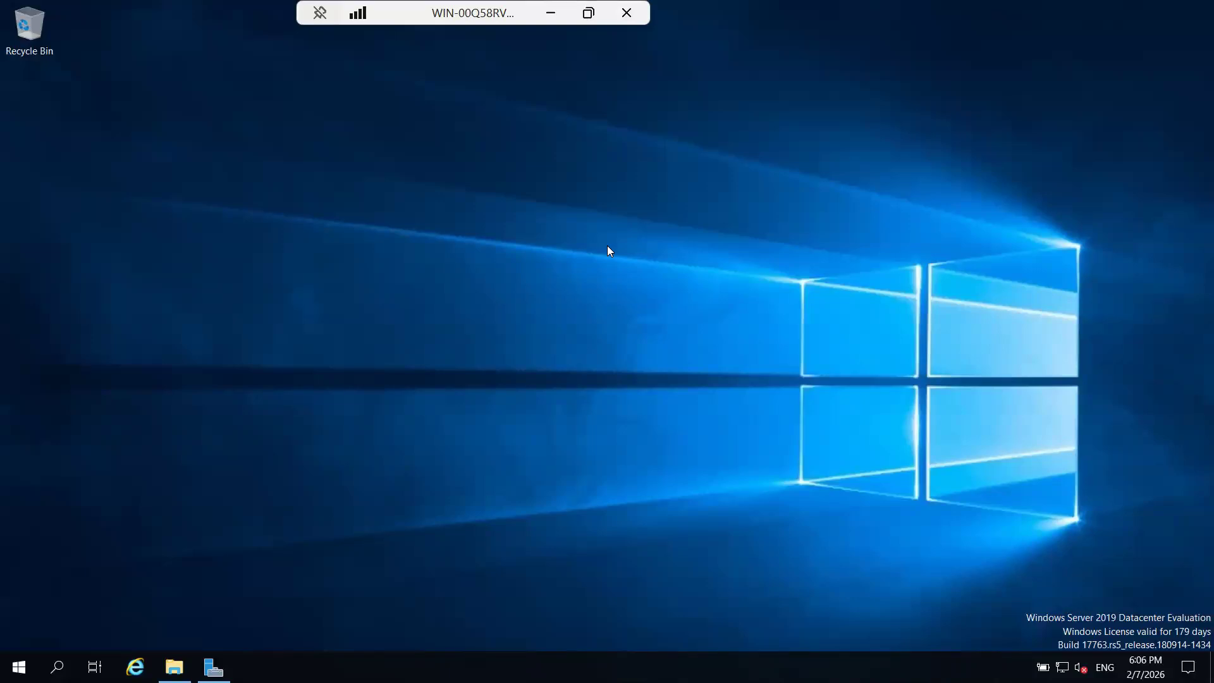
left_click(551, 13)
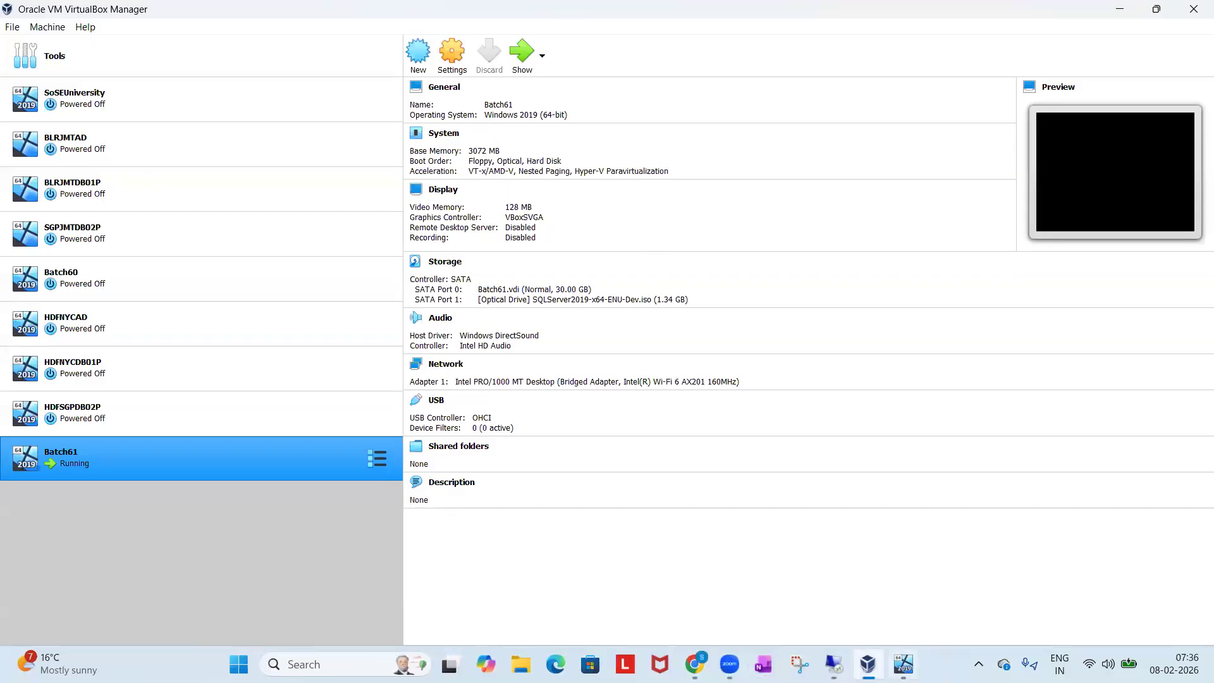
right_click(946, 664)
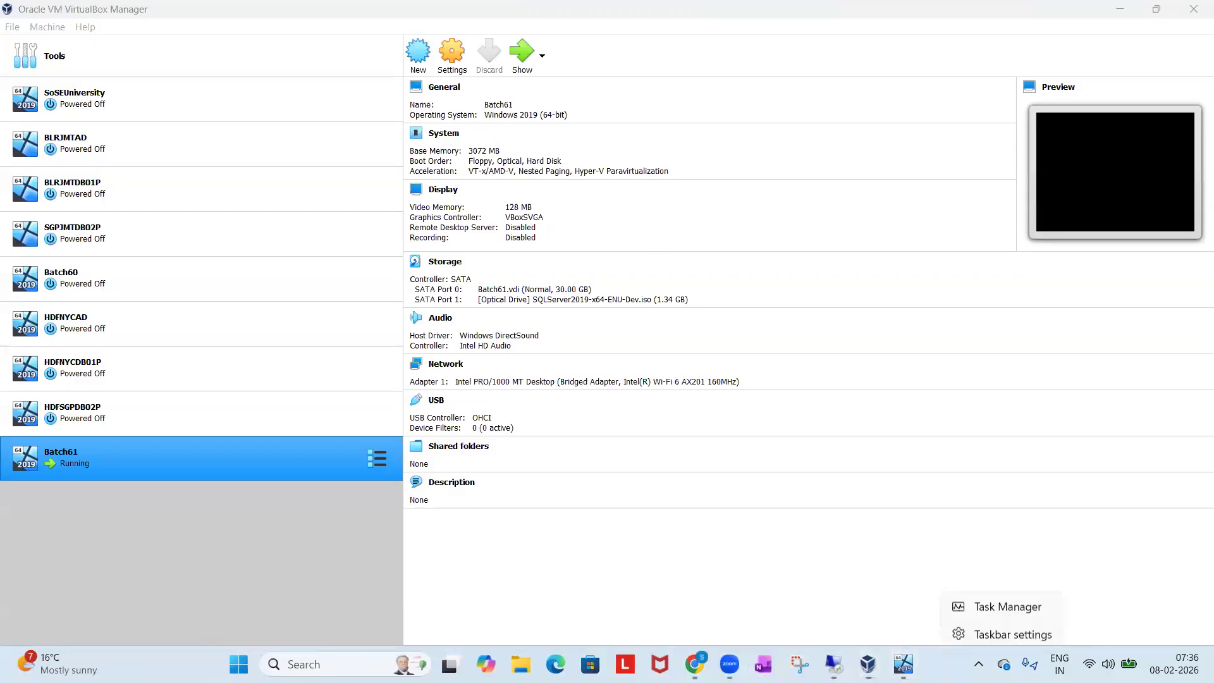
left_click(982, 609)
key("ctrl+shift+Escape")
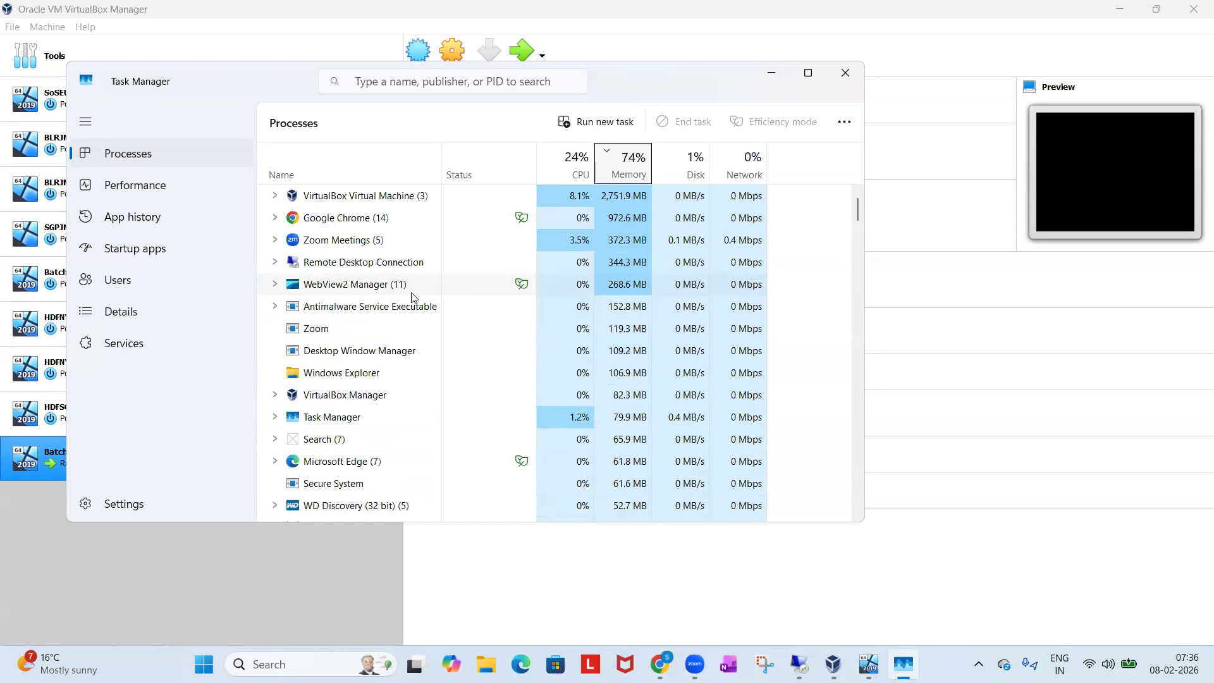
scroll(359, 319, "down", 1)
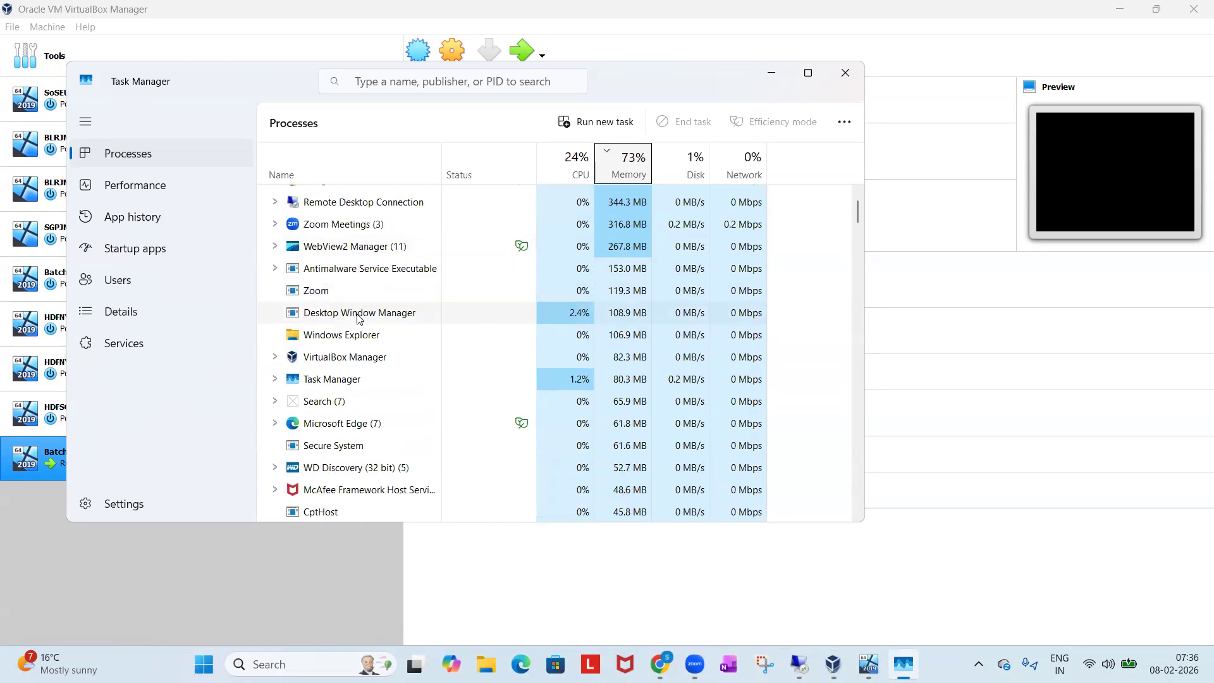
End the Phone Link task in the host's Task Manager.
scroll(359, 318, "down", 4)
scroll(357, 318, "down", 4)
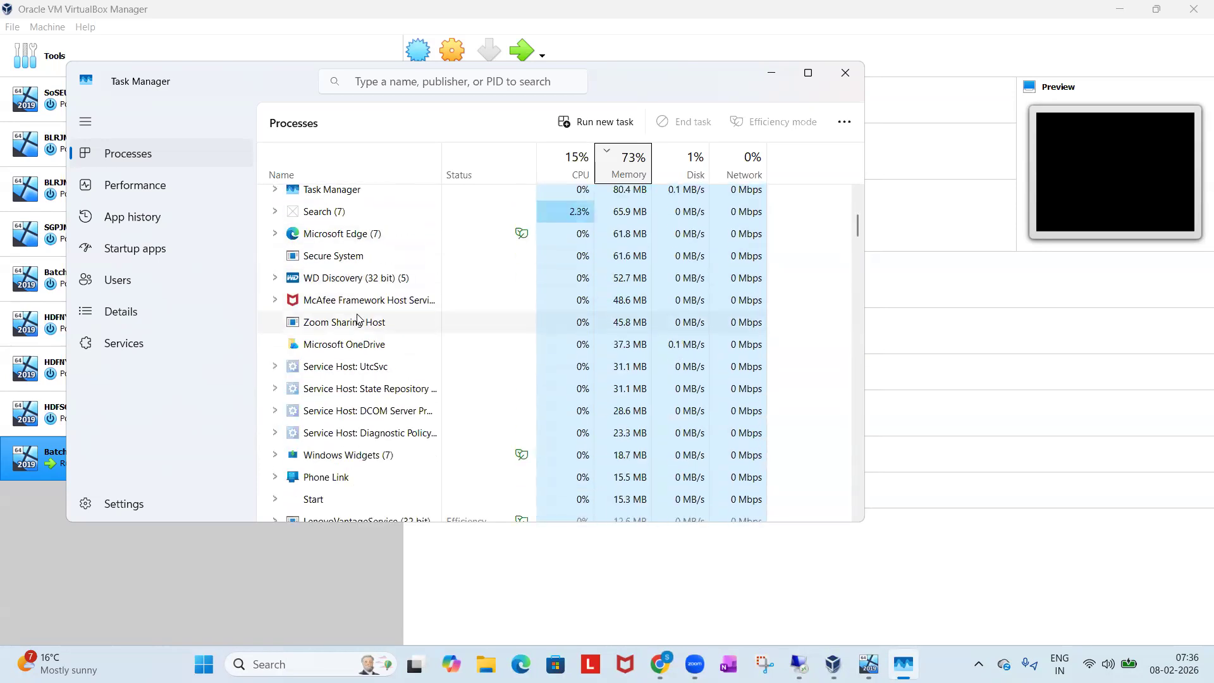
right_click(323, 350)
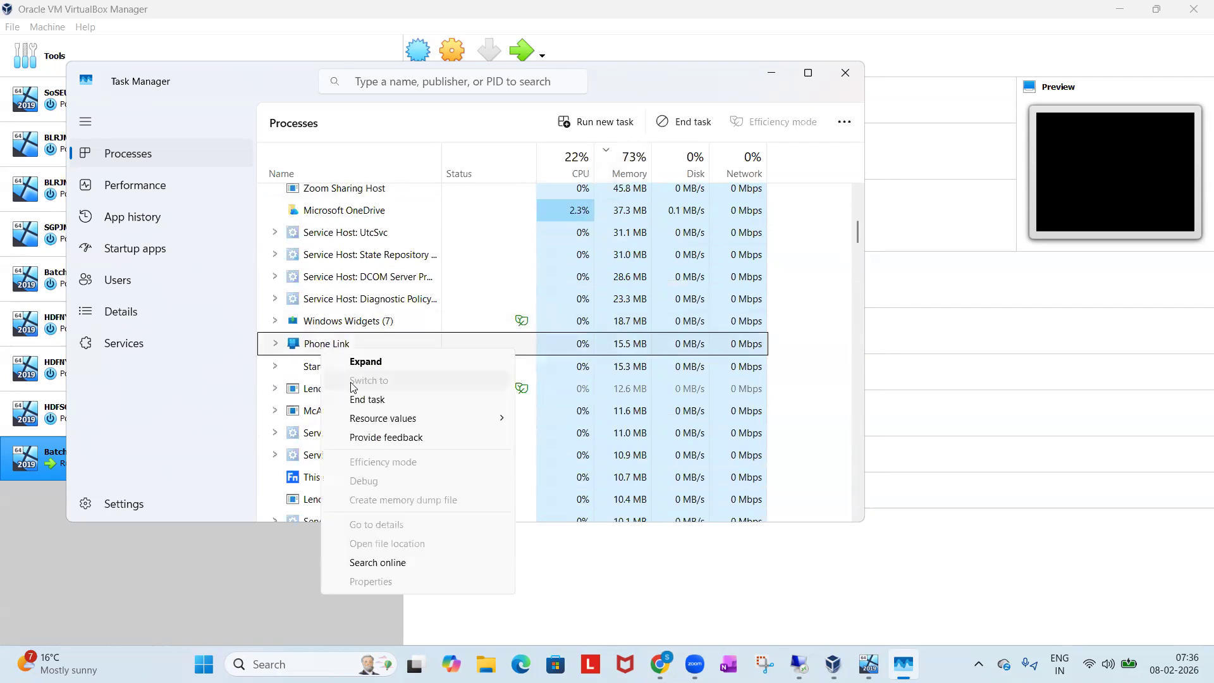
left_click(356, 406)
Examine the remaining lower-memory processes in the host's process list.
scroll(408, 401, "down", 1)
scroll(407, 402, "down", 5)
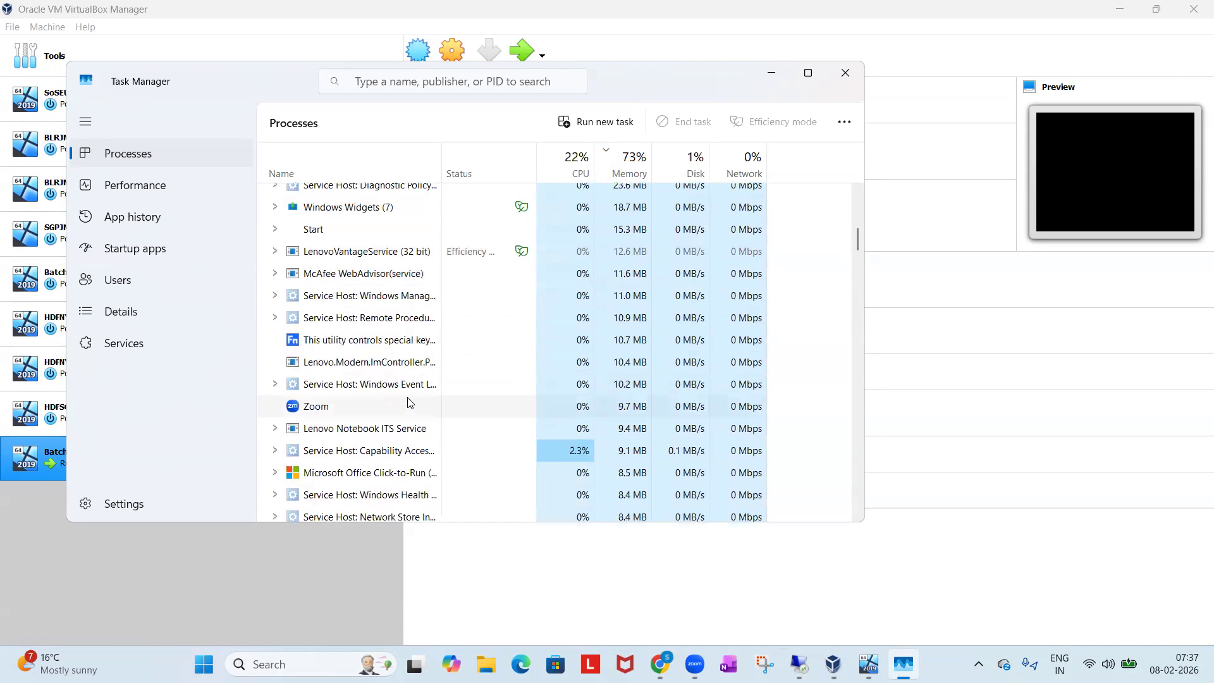
scroll(408, 402, "down", 4)
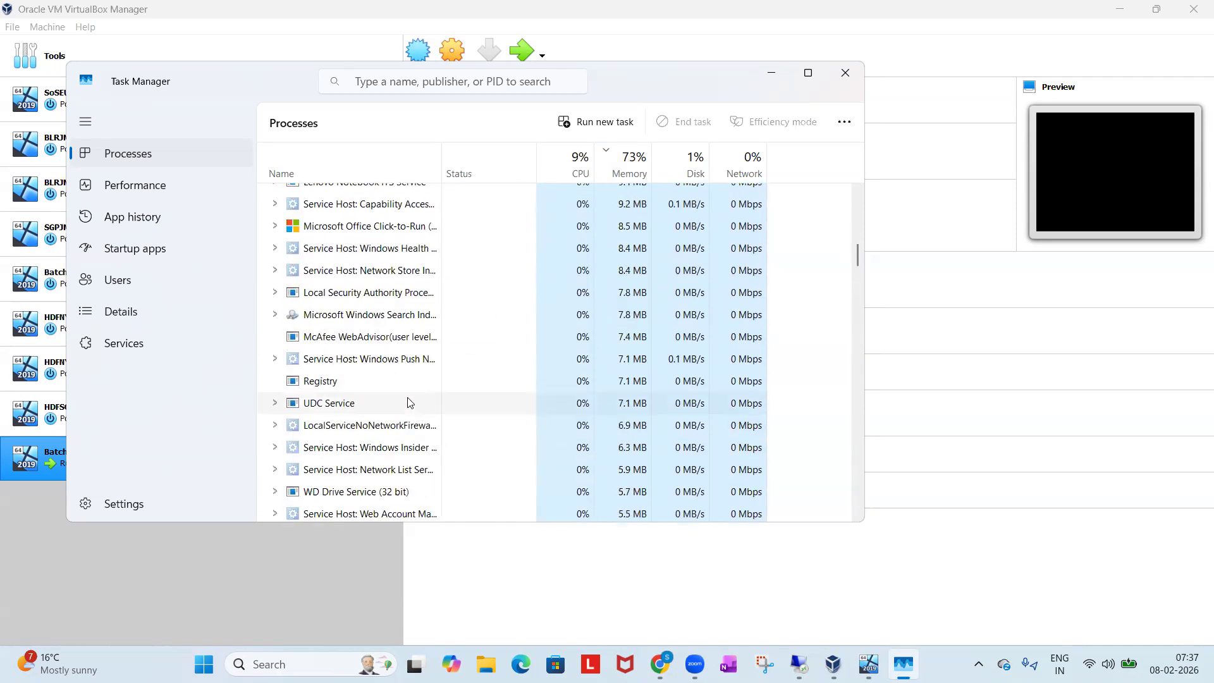
scroll(408, 402, "down", 4)
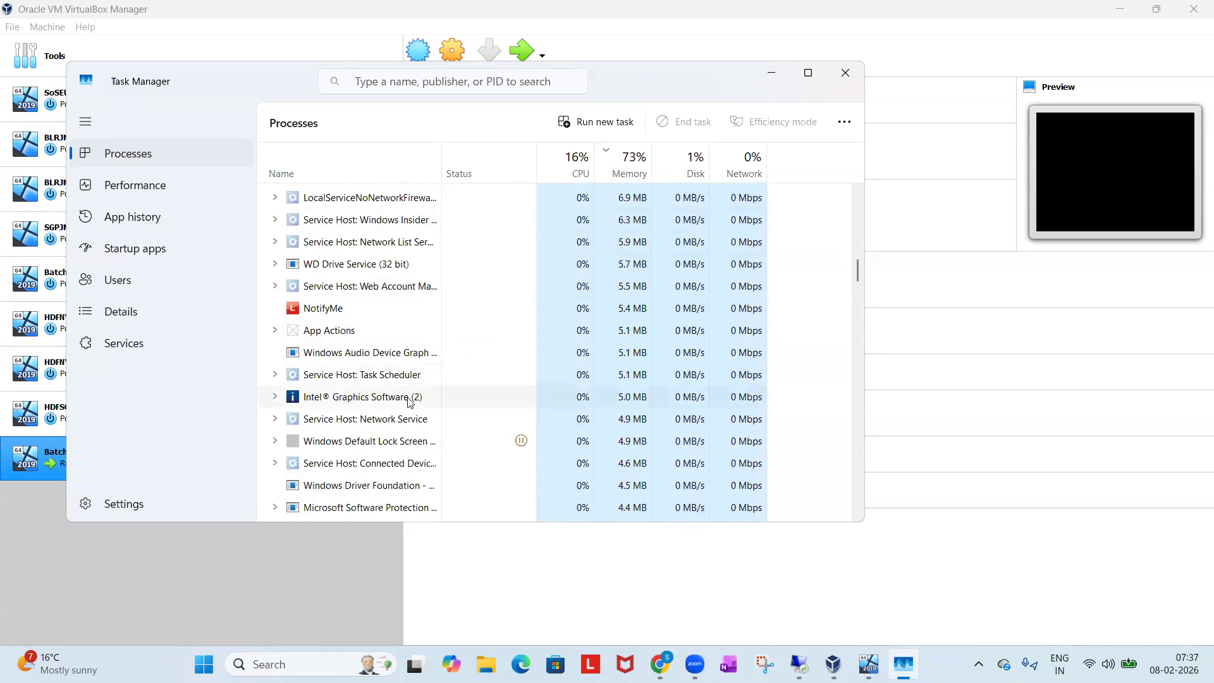
scroll(408, 402, "down", 4)
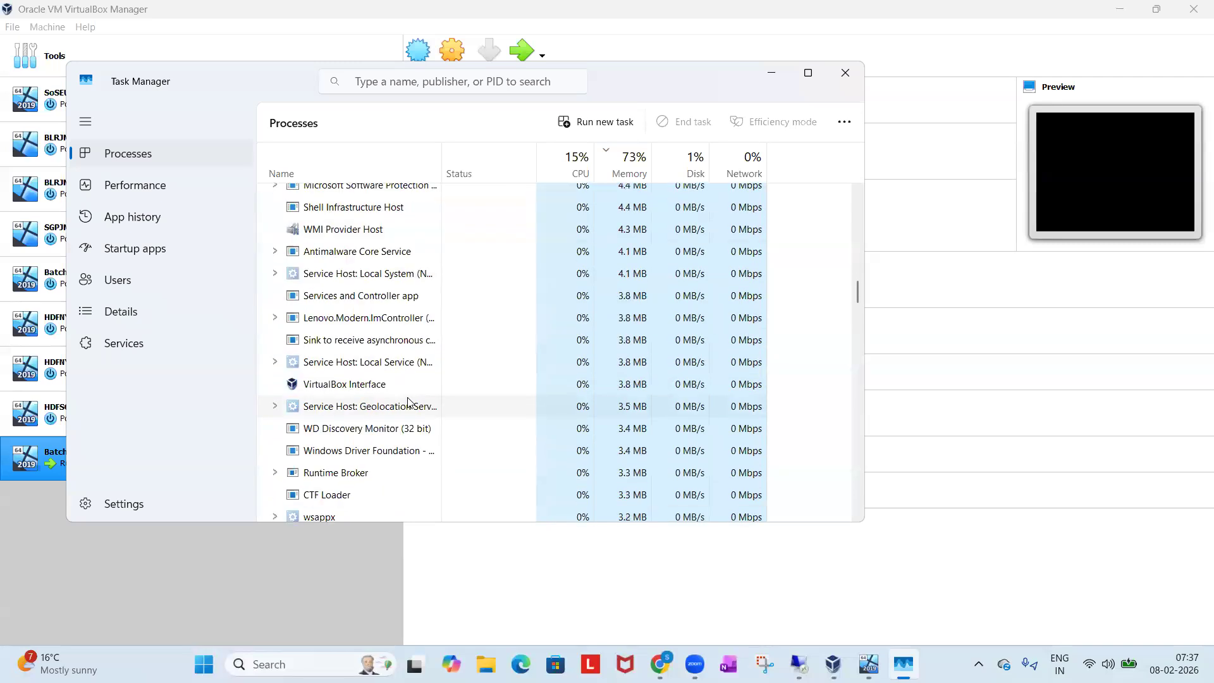
scroll(408, 402, "down", 4)
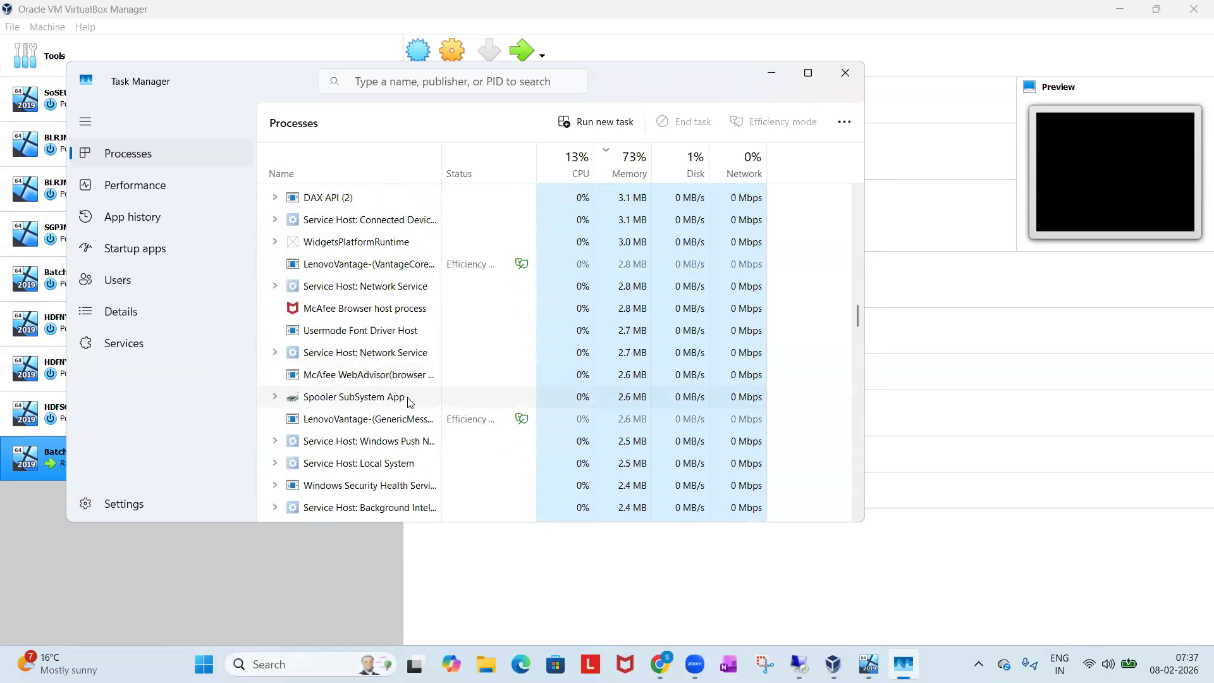
scroll(408, 401, "down", 9)
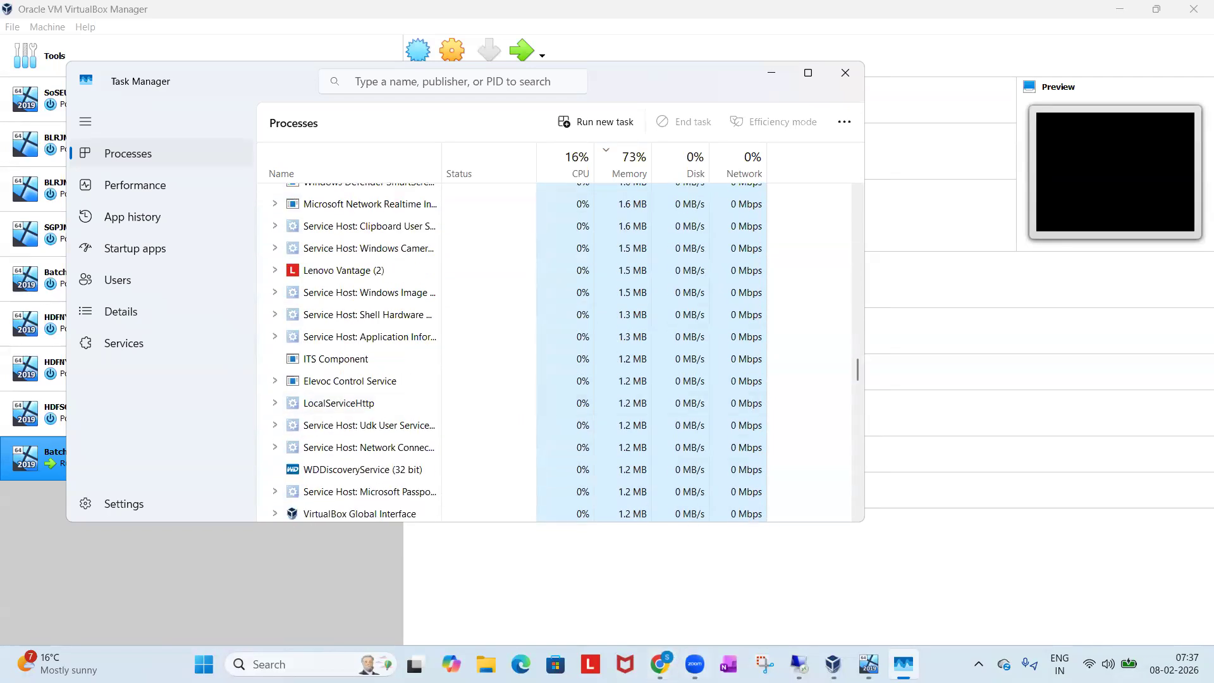
Switch back to the remote server session and move the SQL Server Installation Center window toward the middle of the desktop.
left_click(799, 664)
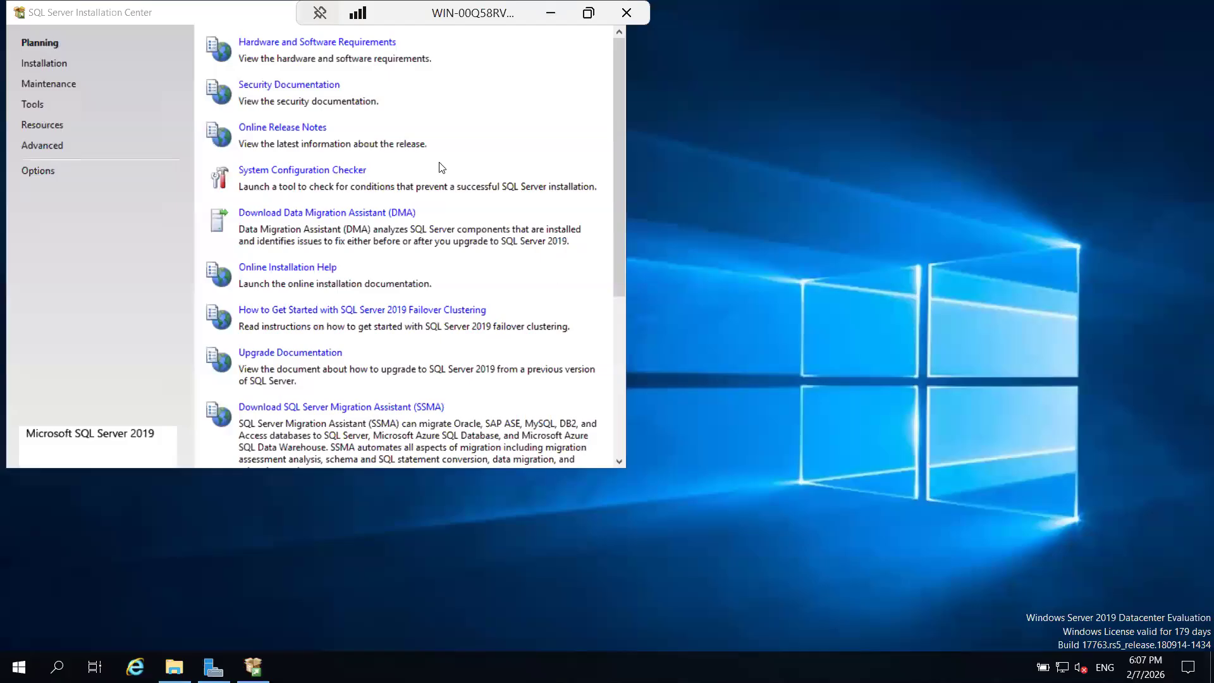
double_click(181, 13)
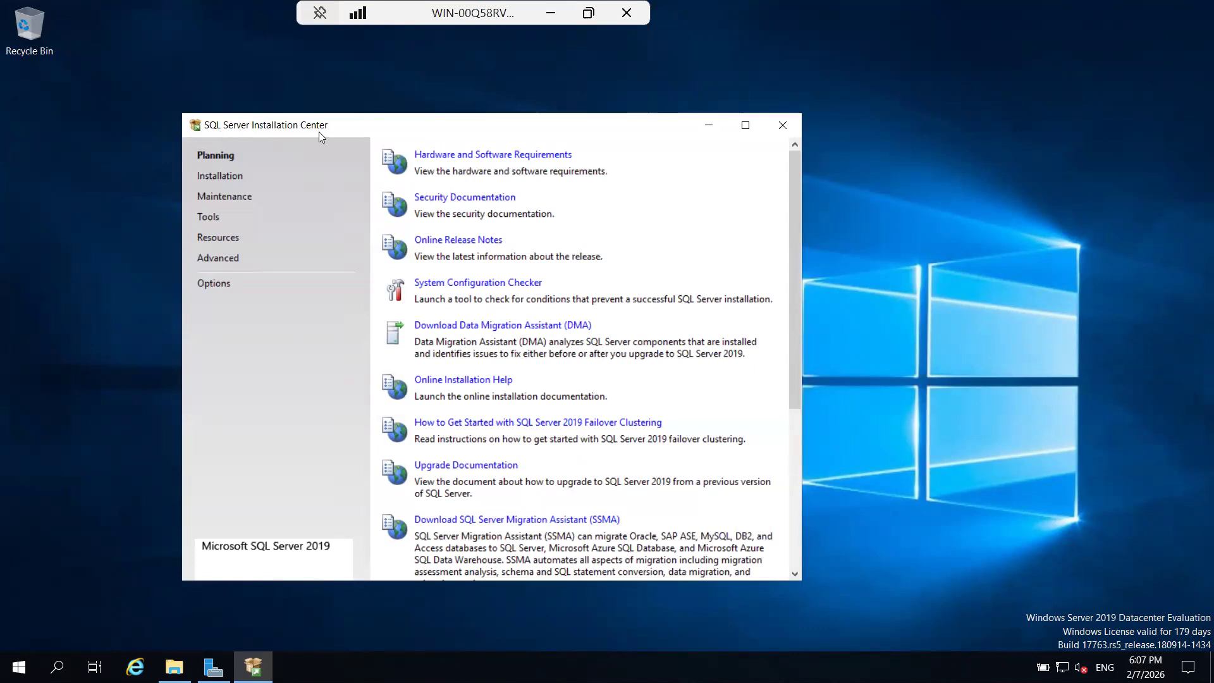
left_click_drag(382, 127, 427, 118)
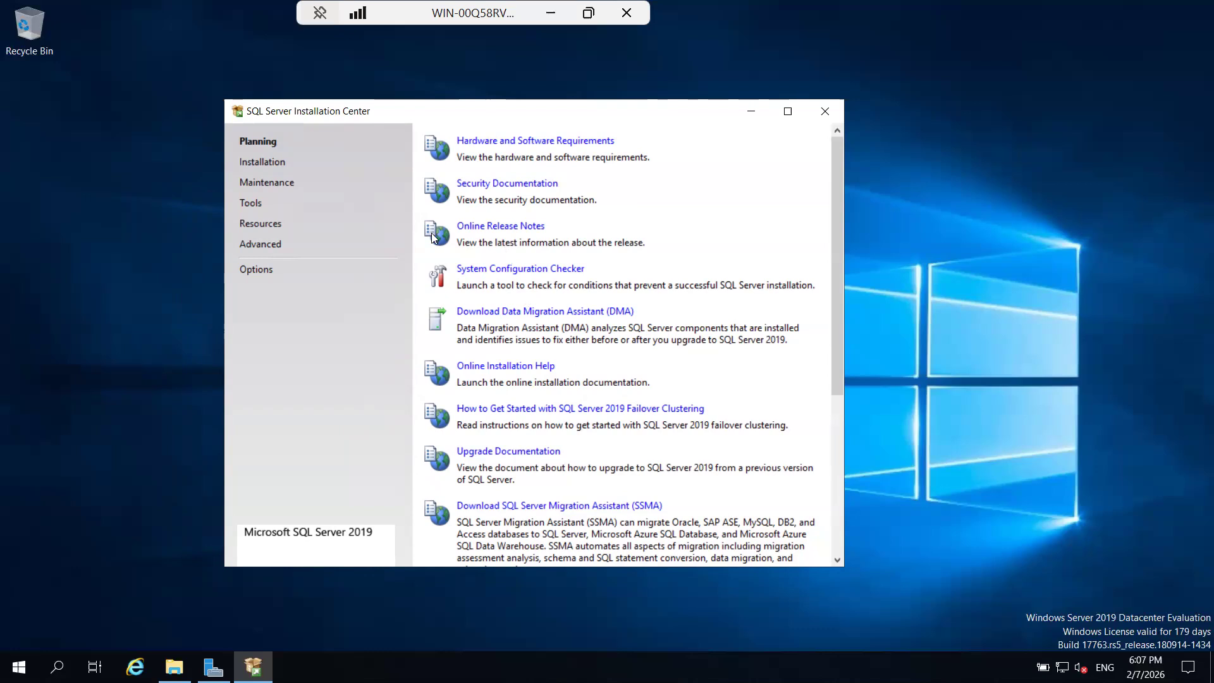
Review the Installation Center's Planning, Installation, Maintenance, Tools, Resources, Advanced and Options pages, ending on Installation.
left_click(272, 165)
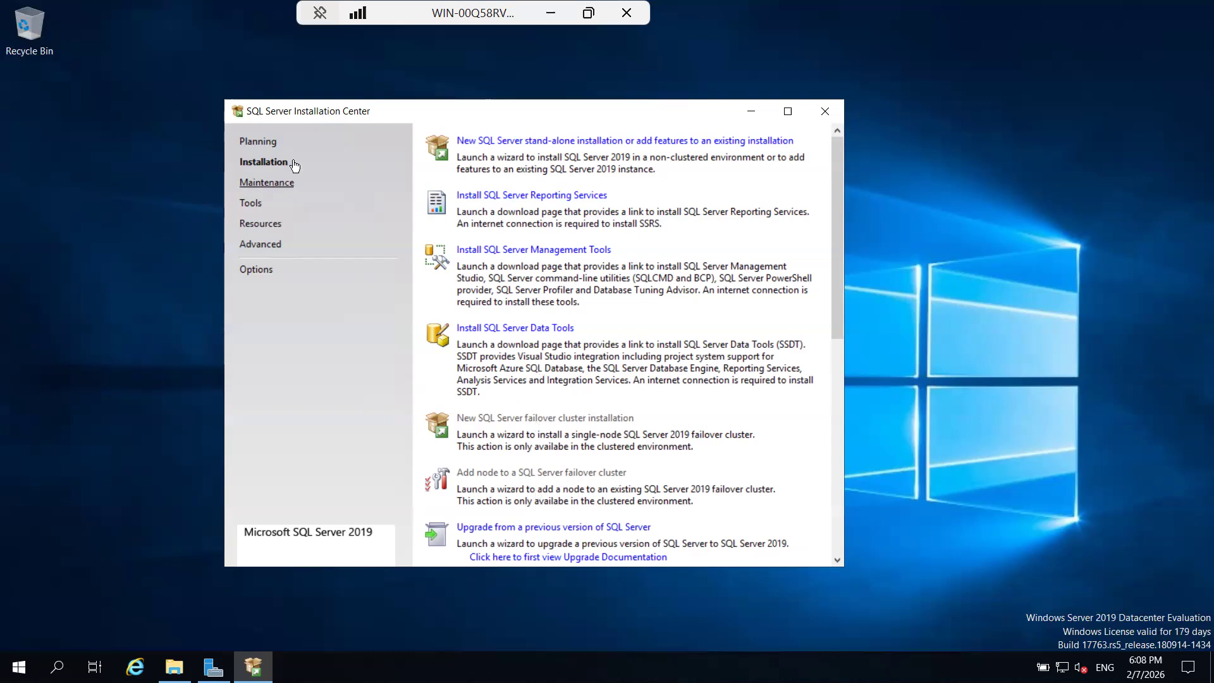
left_click(261, 145)
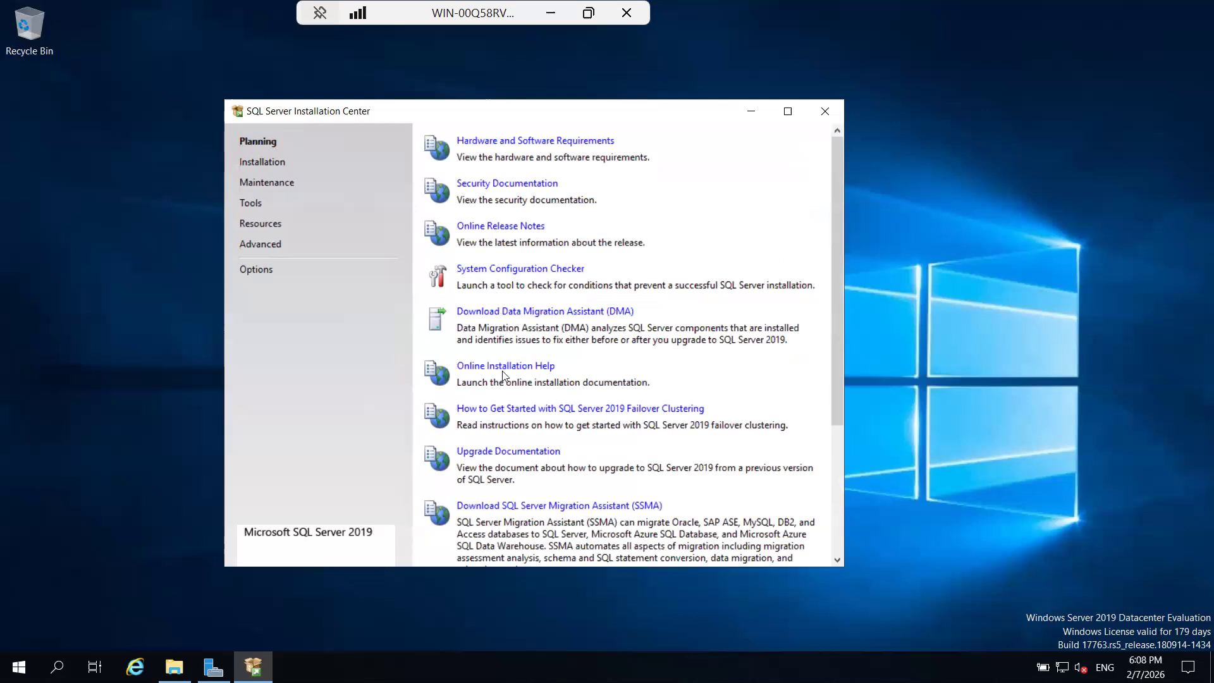
left_click(273, 161)
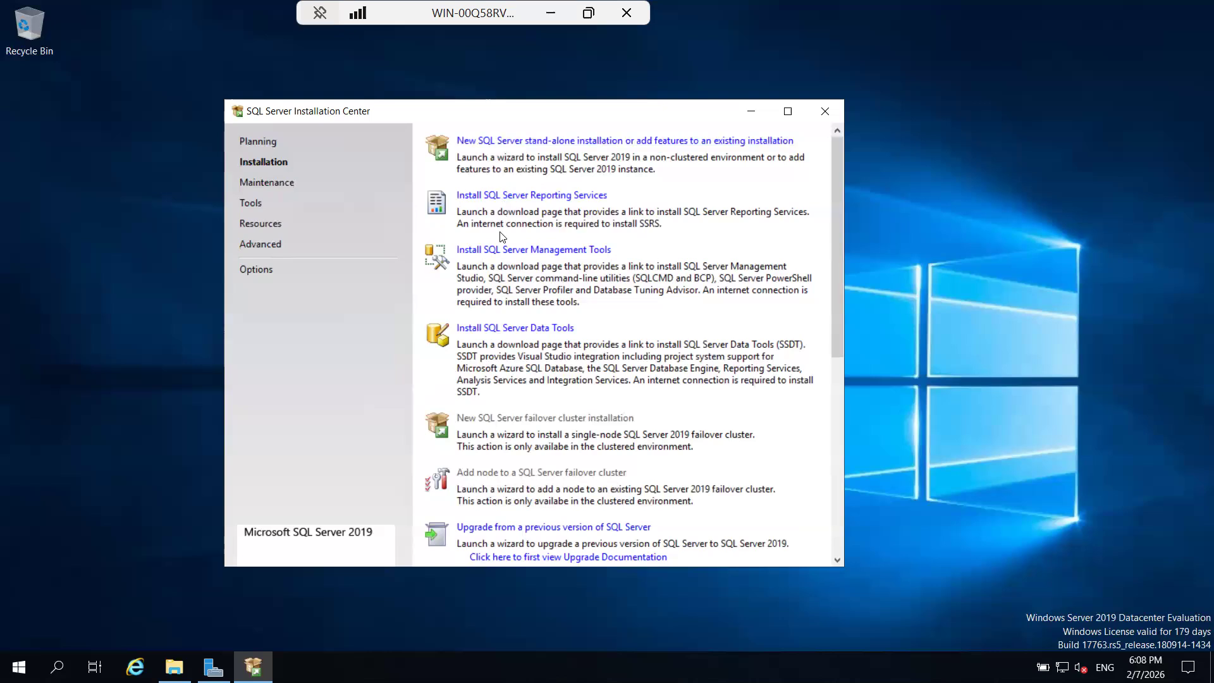
left_click(278, 185)
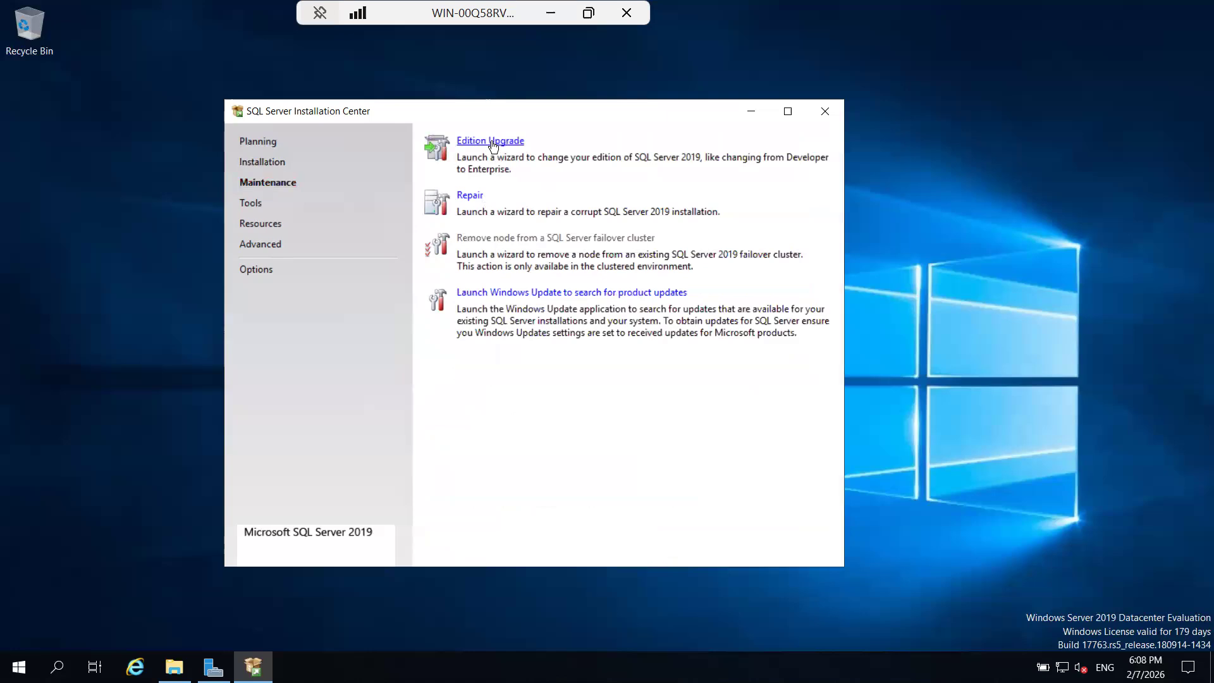
left_click(467, 198)
left_click(257, 207)
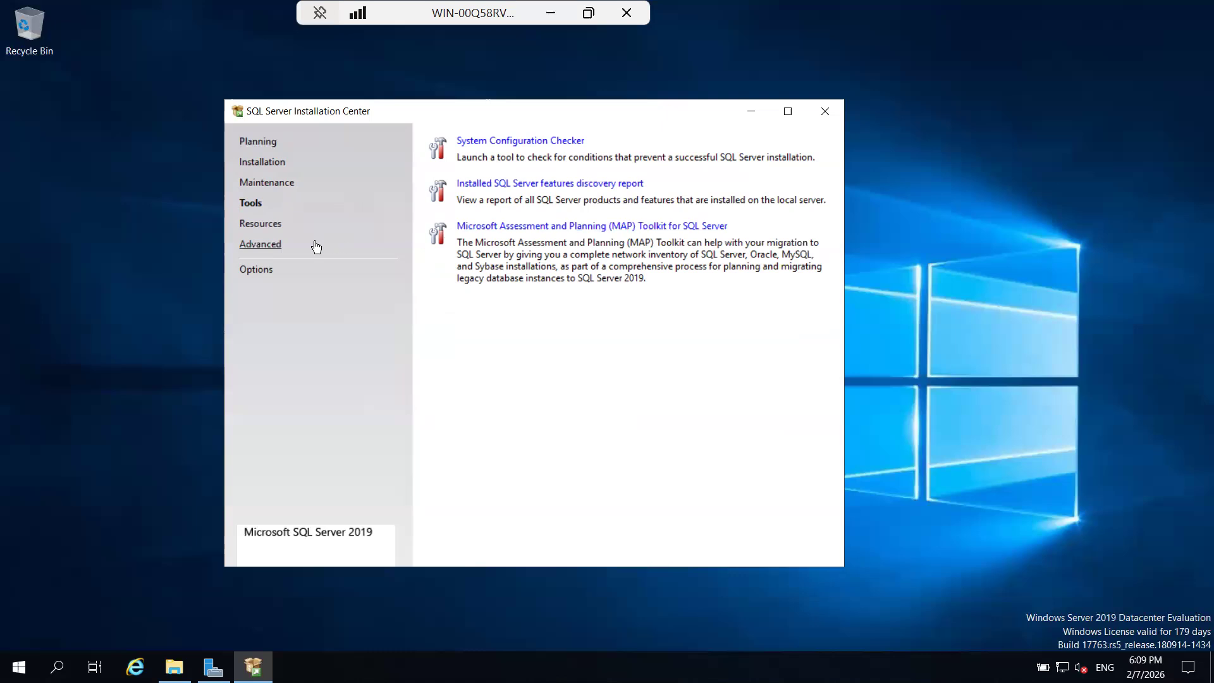
left_click(268, 229)
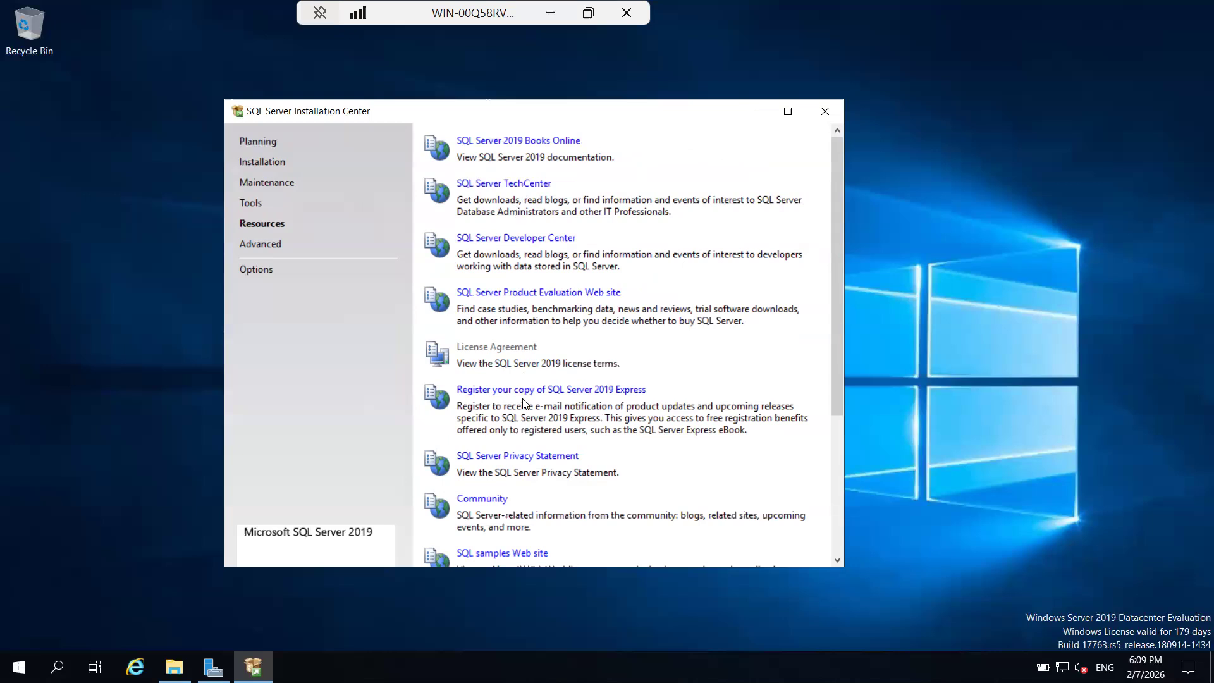
left_click(275, 248)
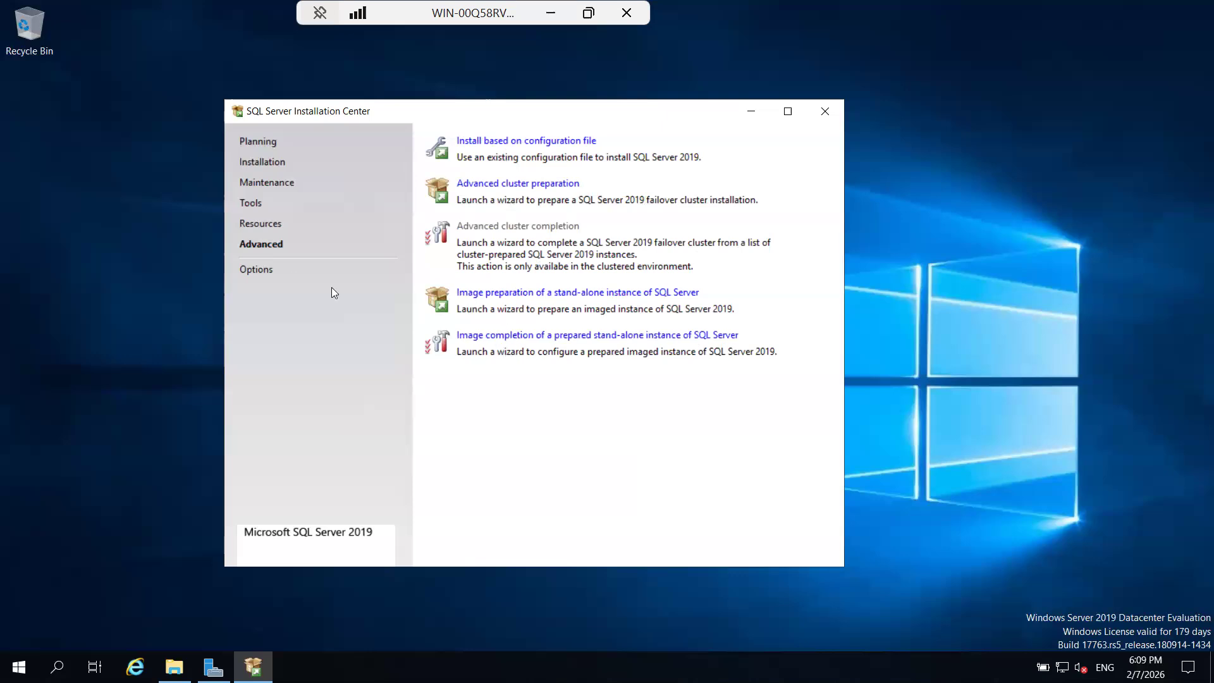
left_click(253, 270)
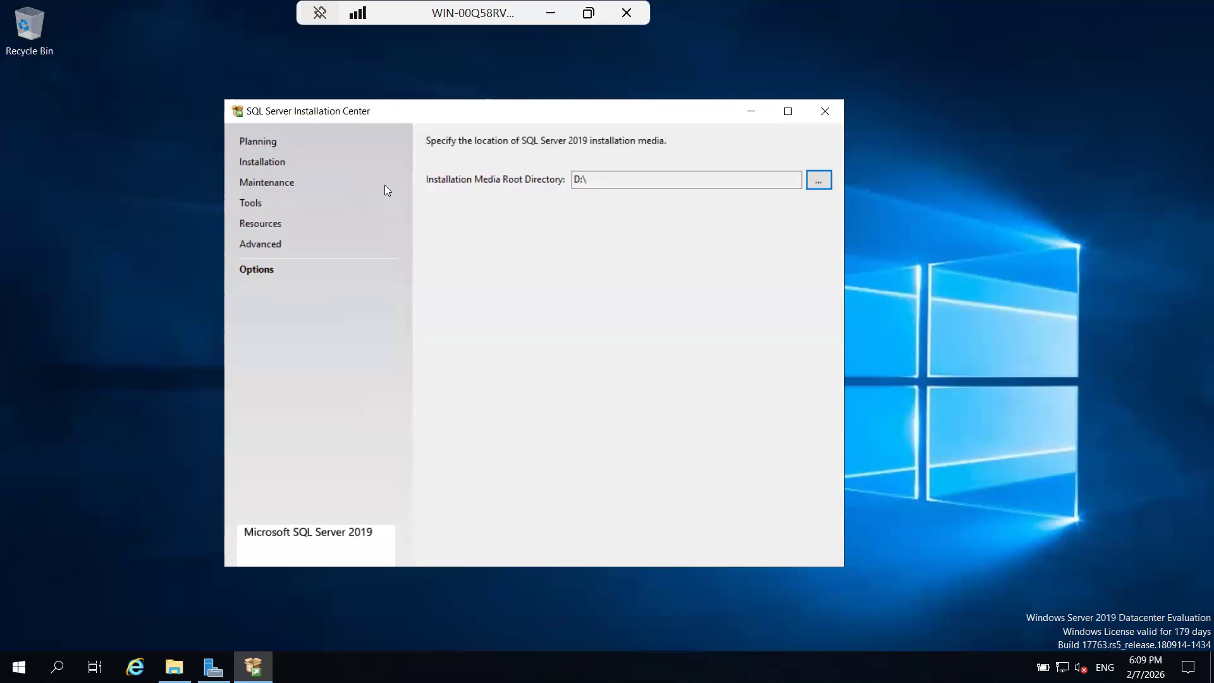
left_click(273, 164)
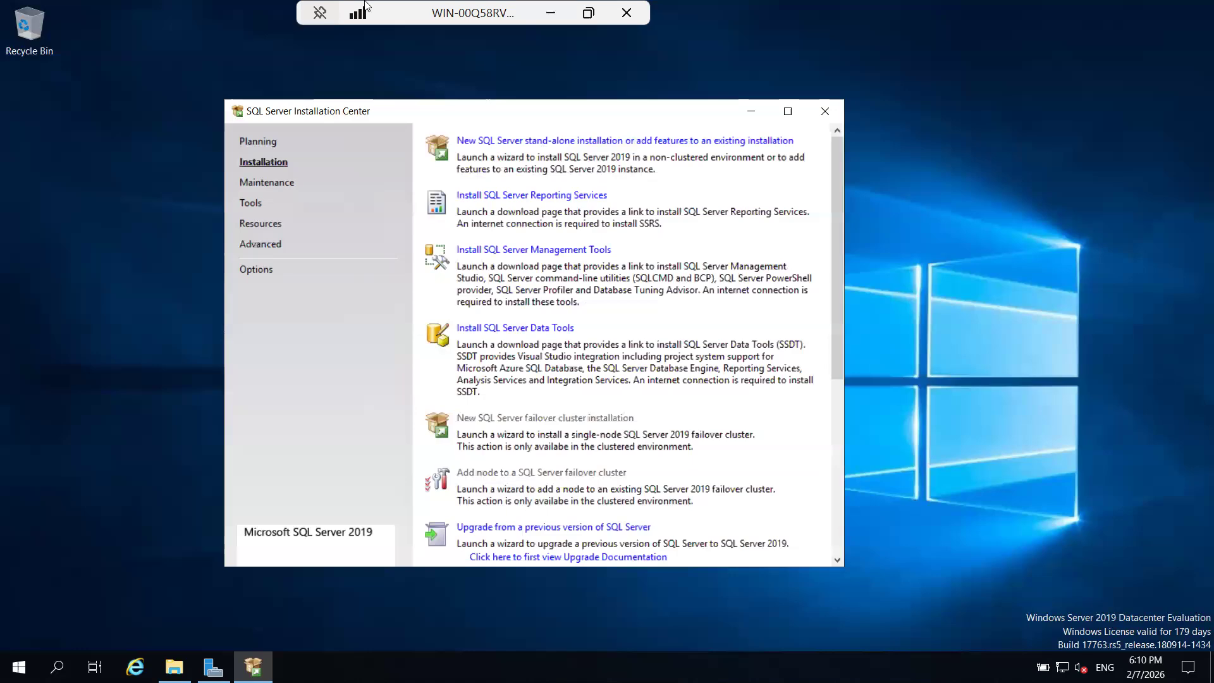
Minimize the host's Task Manager, return to the remote session and launch a new SQL Server stand-alone installation.
left_click(551, 13)
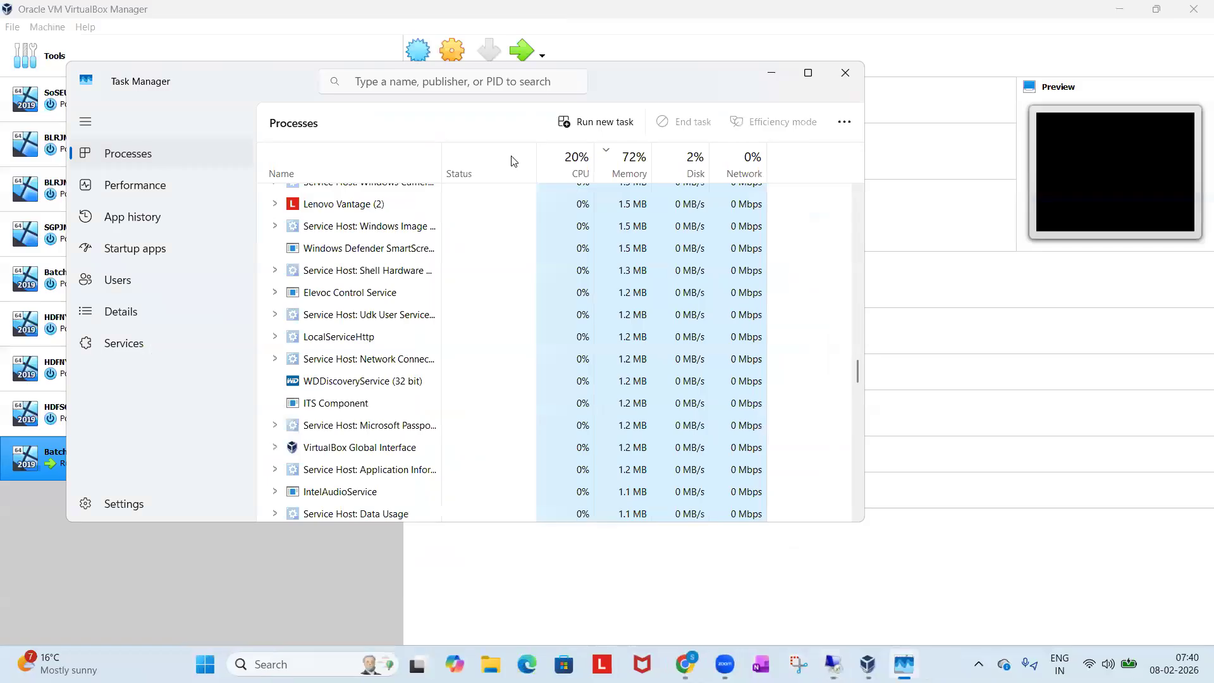
left_click(768, 76)
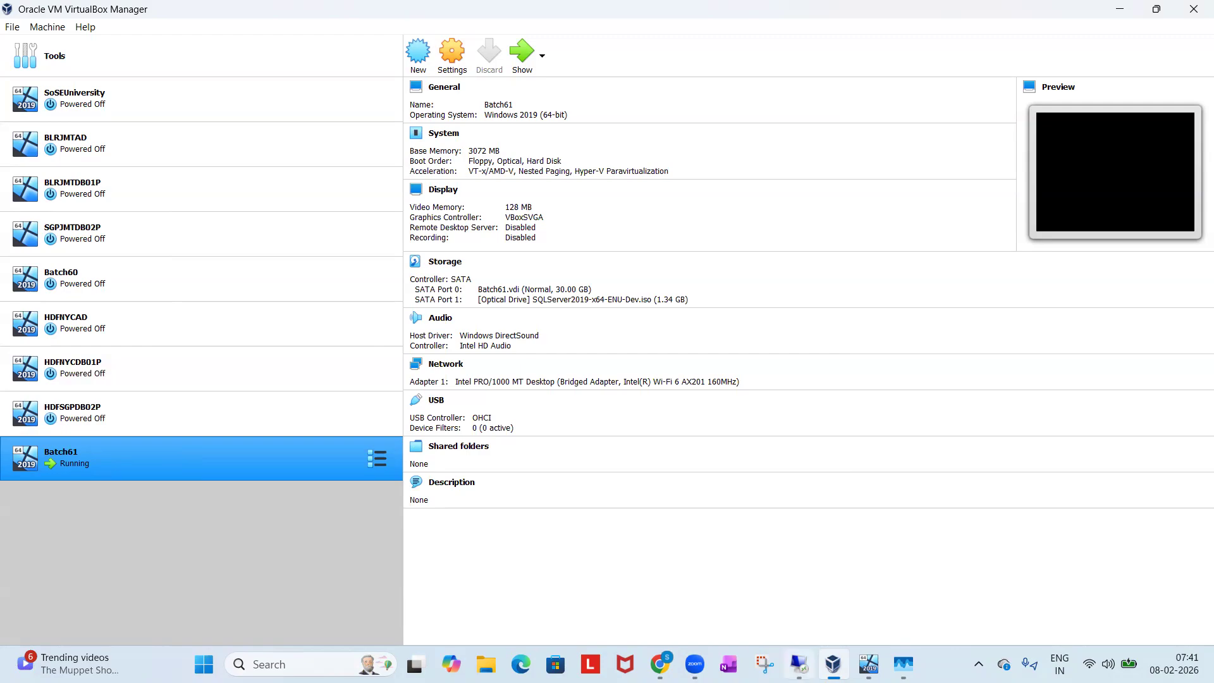
left_click(799, 664)
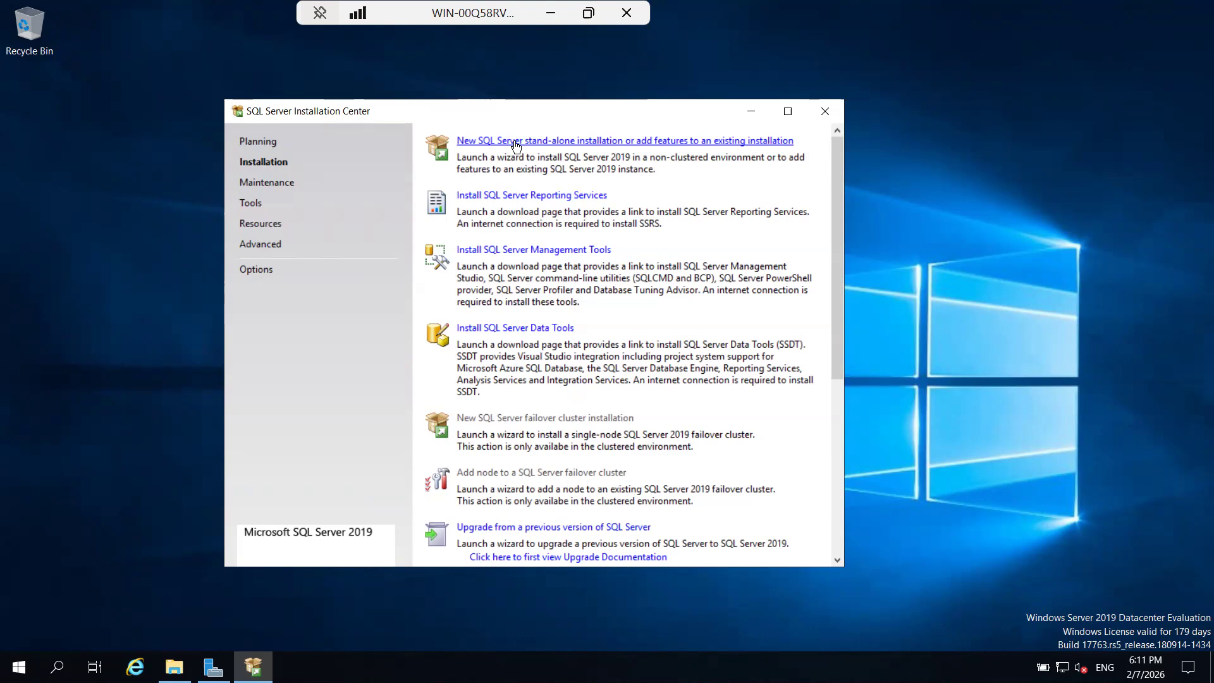
left_click(537, 143)
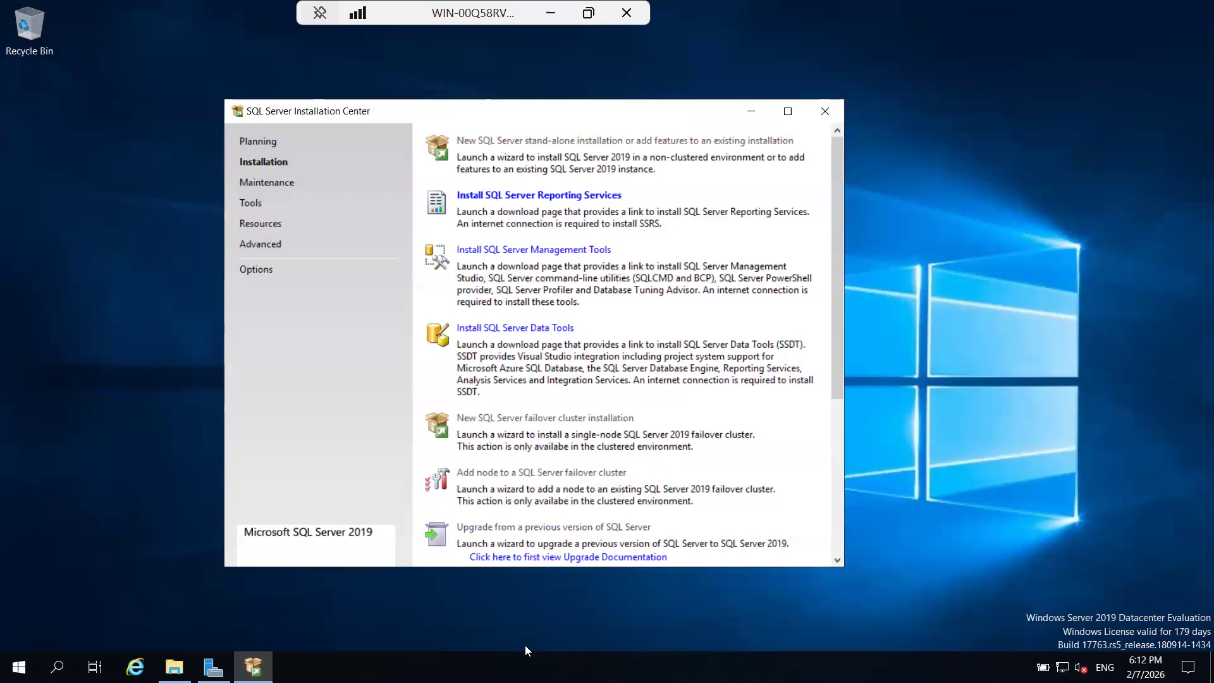
Open Task Manager on the server, place it beside the Installation Center and sort its processes by CPU usage, highest first.
right_click(544, 626)
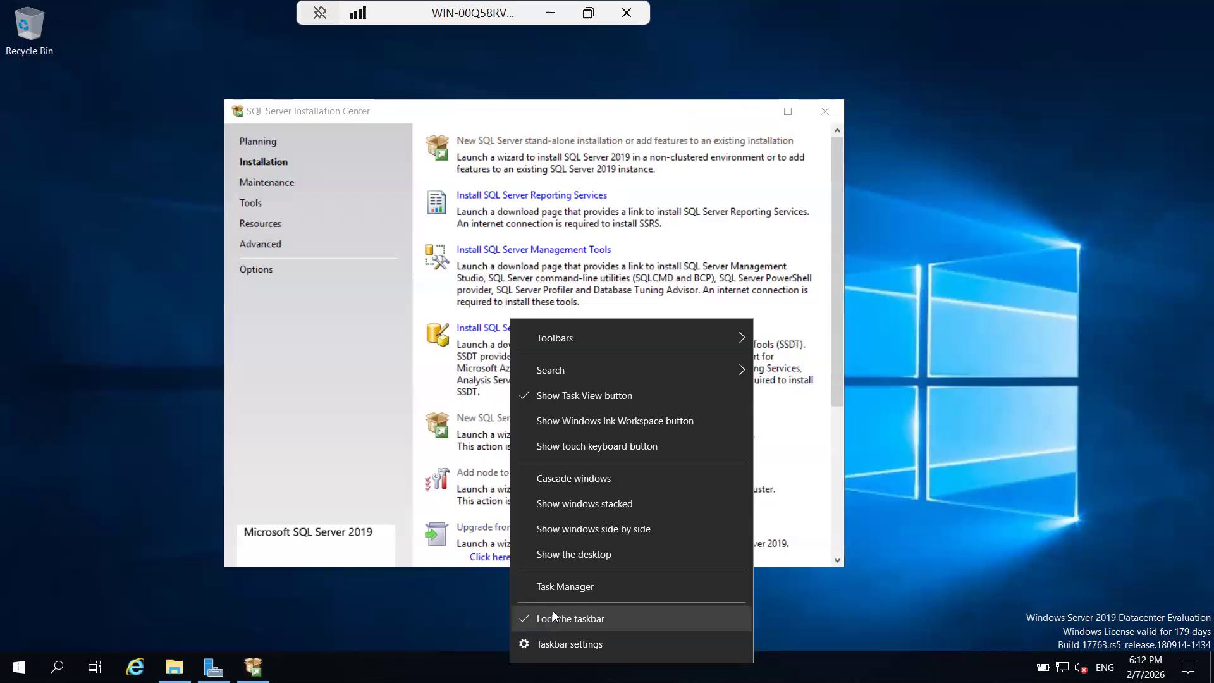
left_click(616, 595)
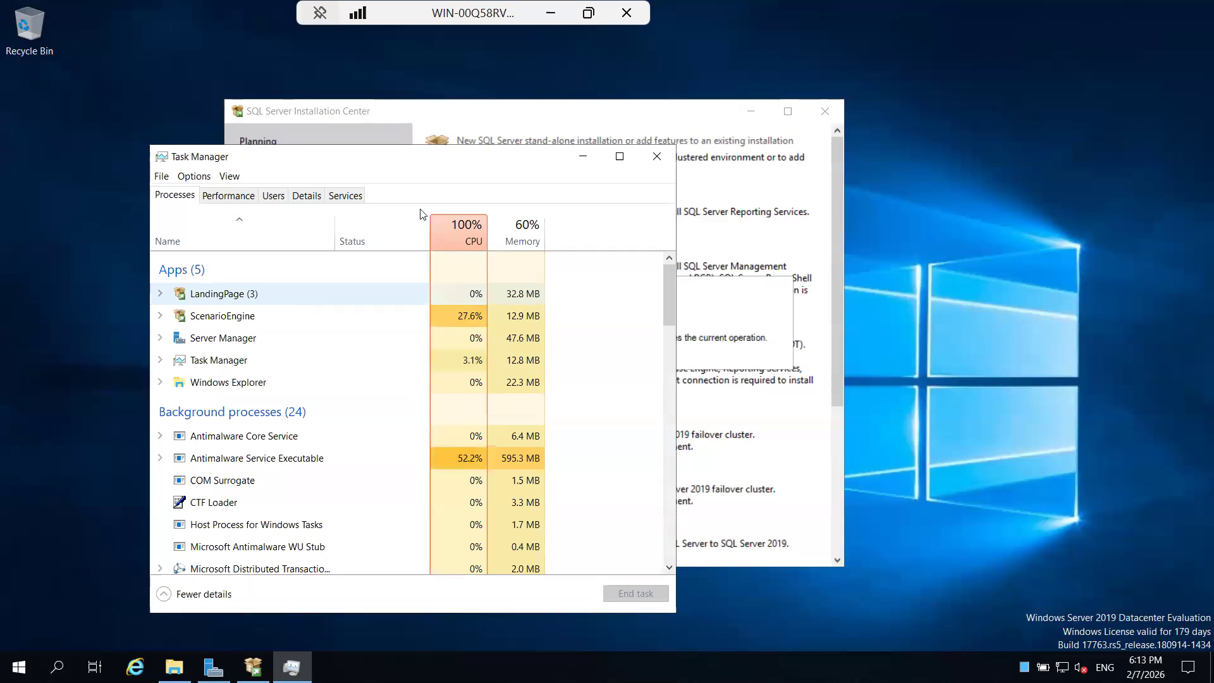
left_click_drag(208, 156, 553, 199)
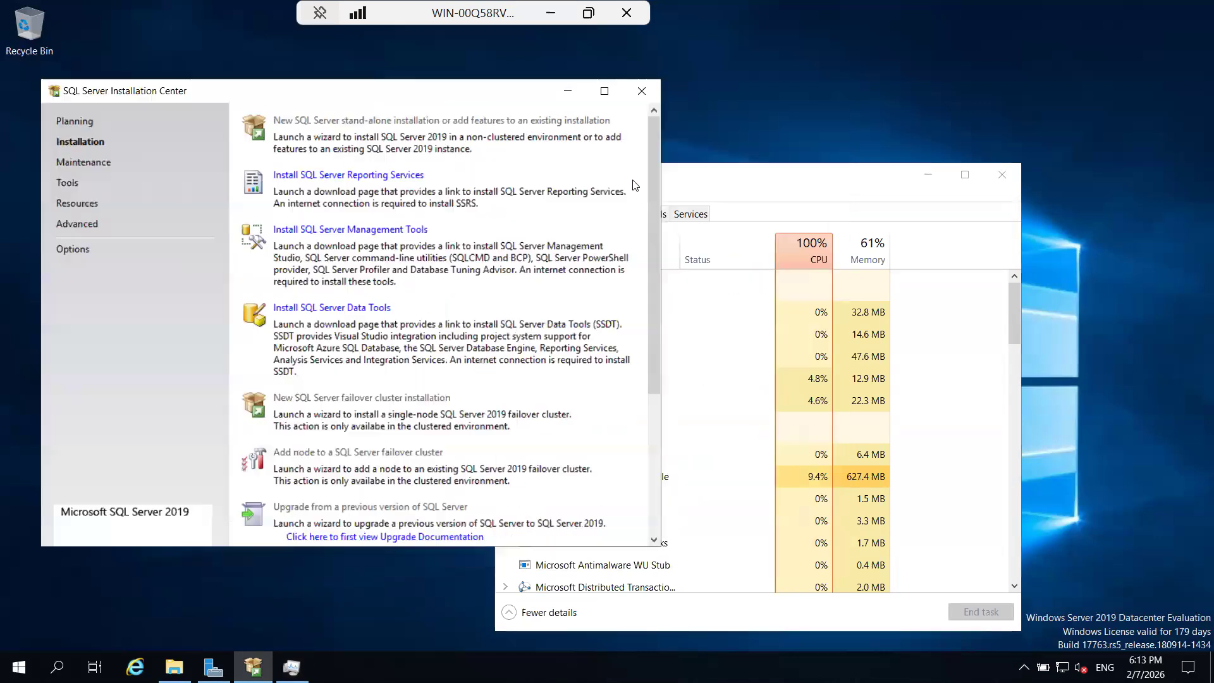
left_click(799, 194)
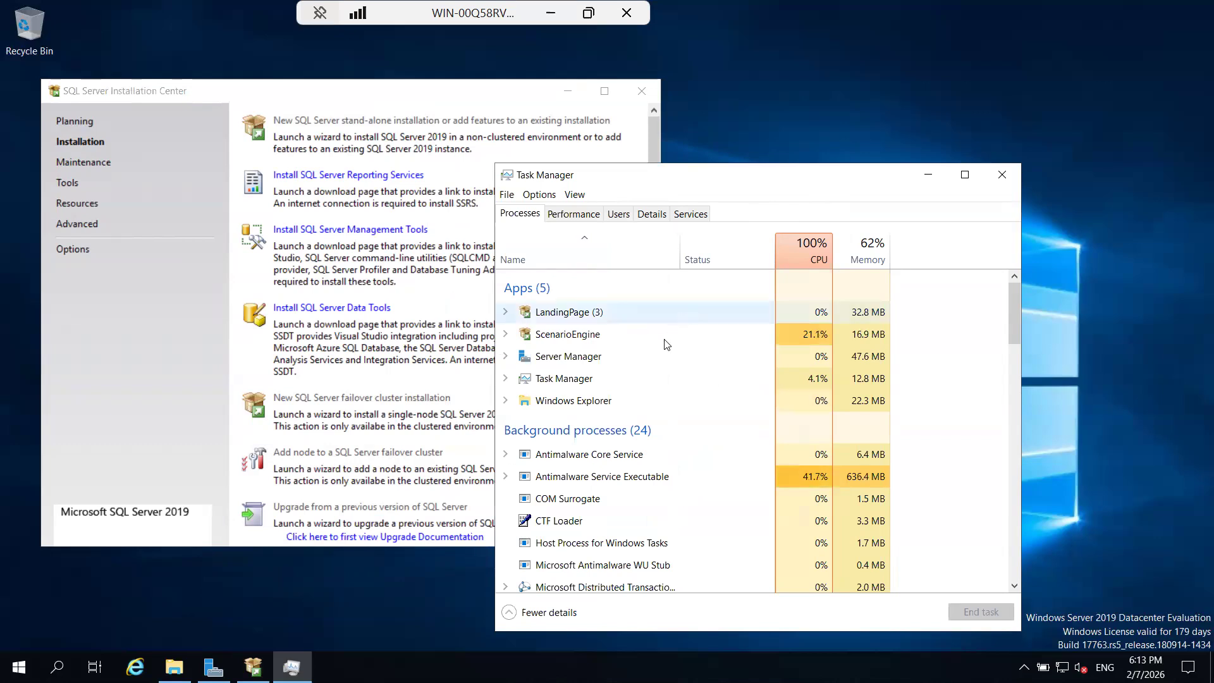
left_click(784, 262)
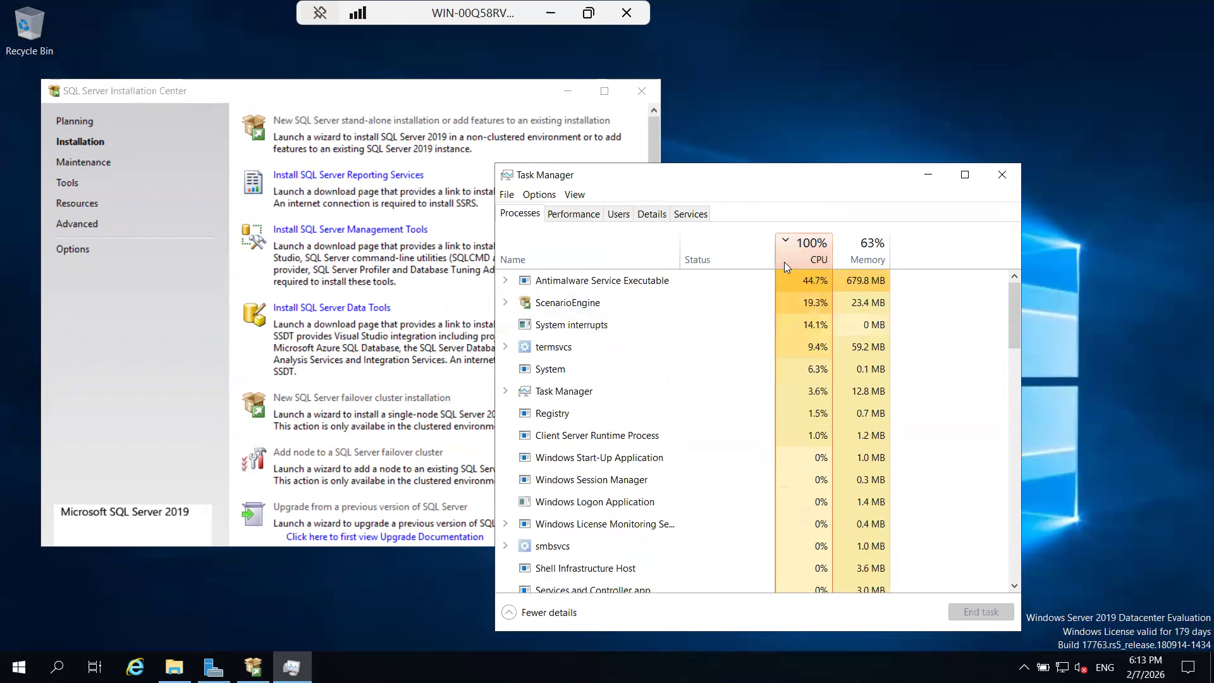
Try to end the Antimalware Service Executable task on the server.
left_click(638, 279)
right_click(637, 279)
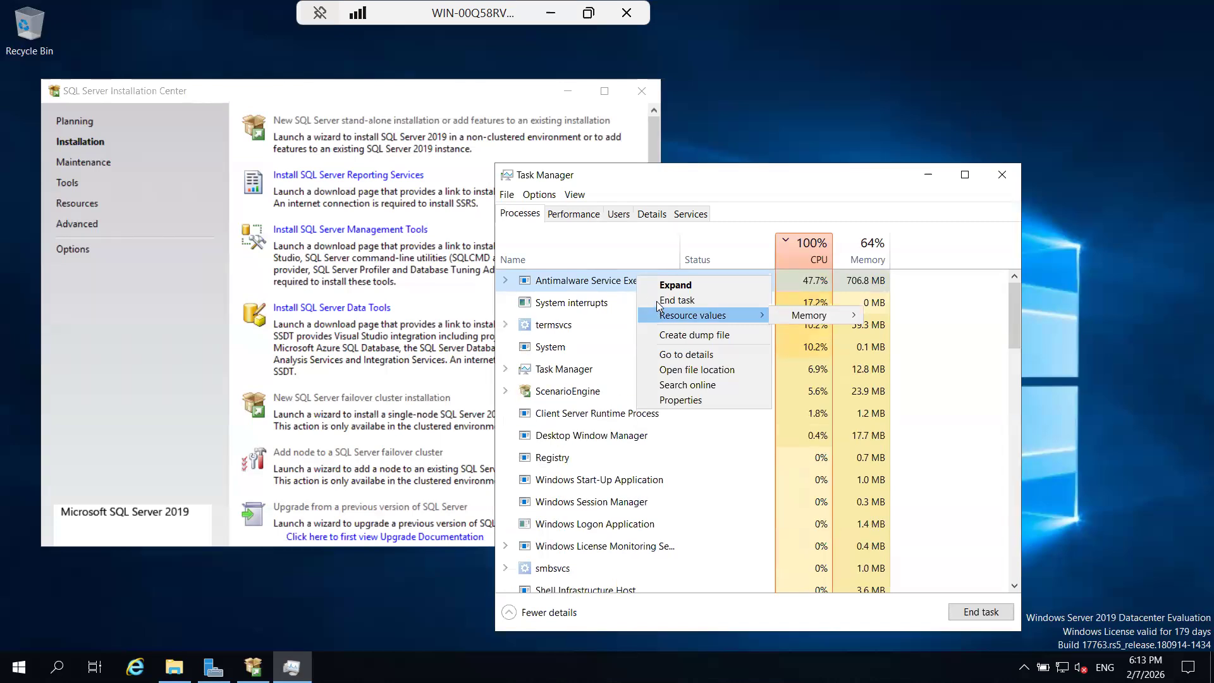
left_click(656, 301)
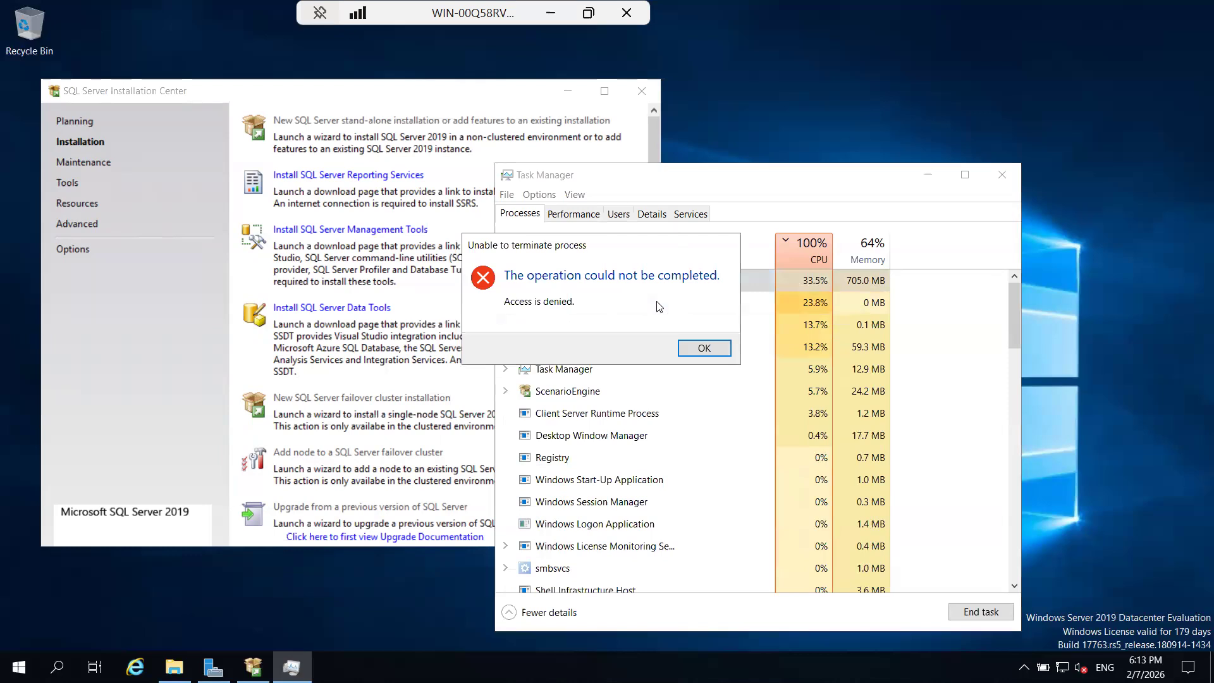
left_click(696, 358)
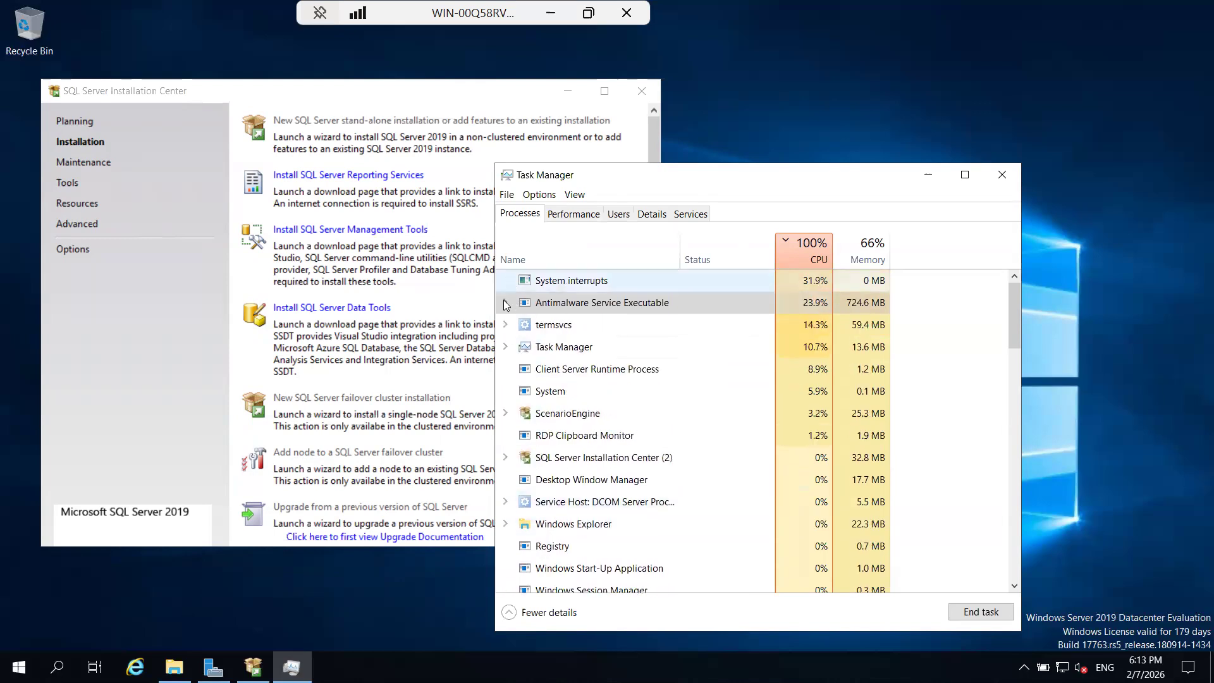
Expand the Antimalware Service Executable process to see its service, and open the Services console with services.msc.
left_click(506, 303)
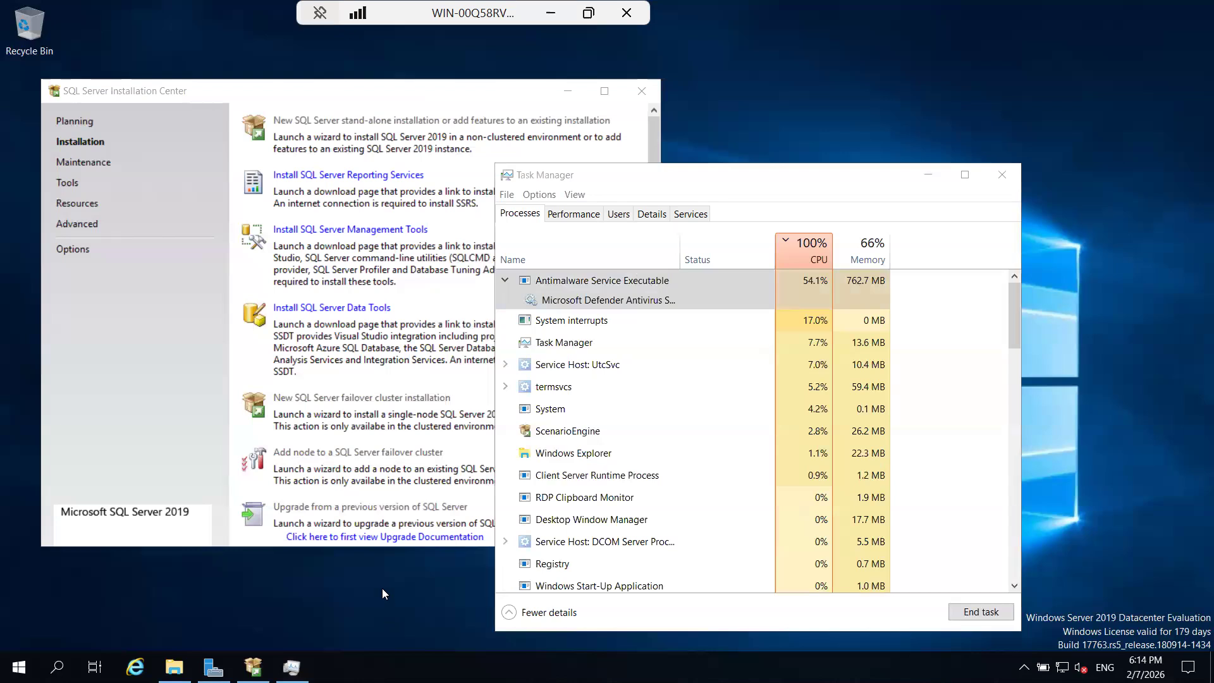
key("super+r")
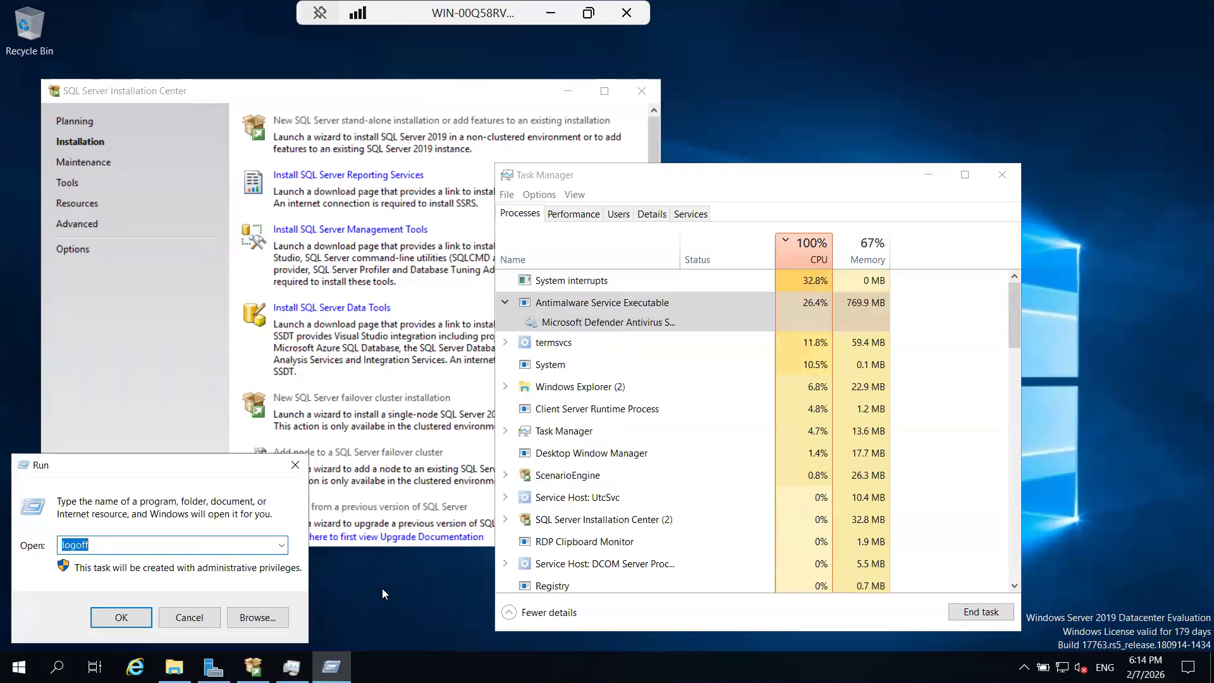
type("service")
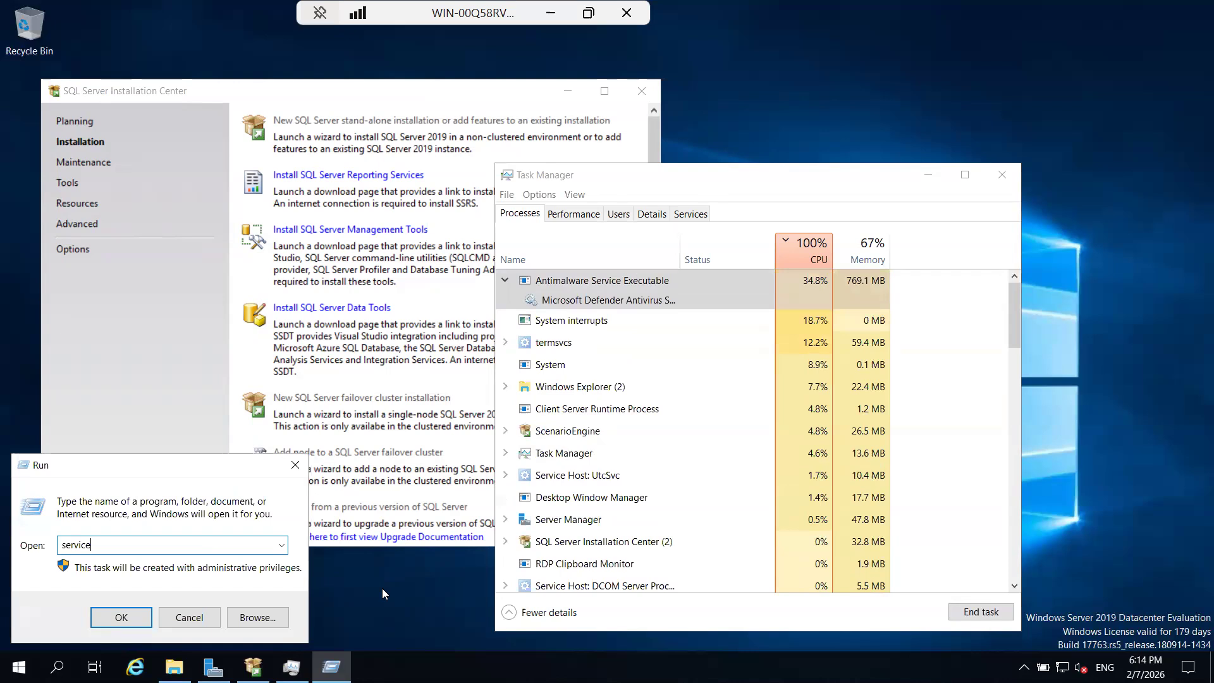
type("s.msc")
key("Return")
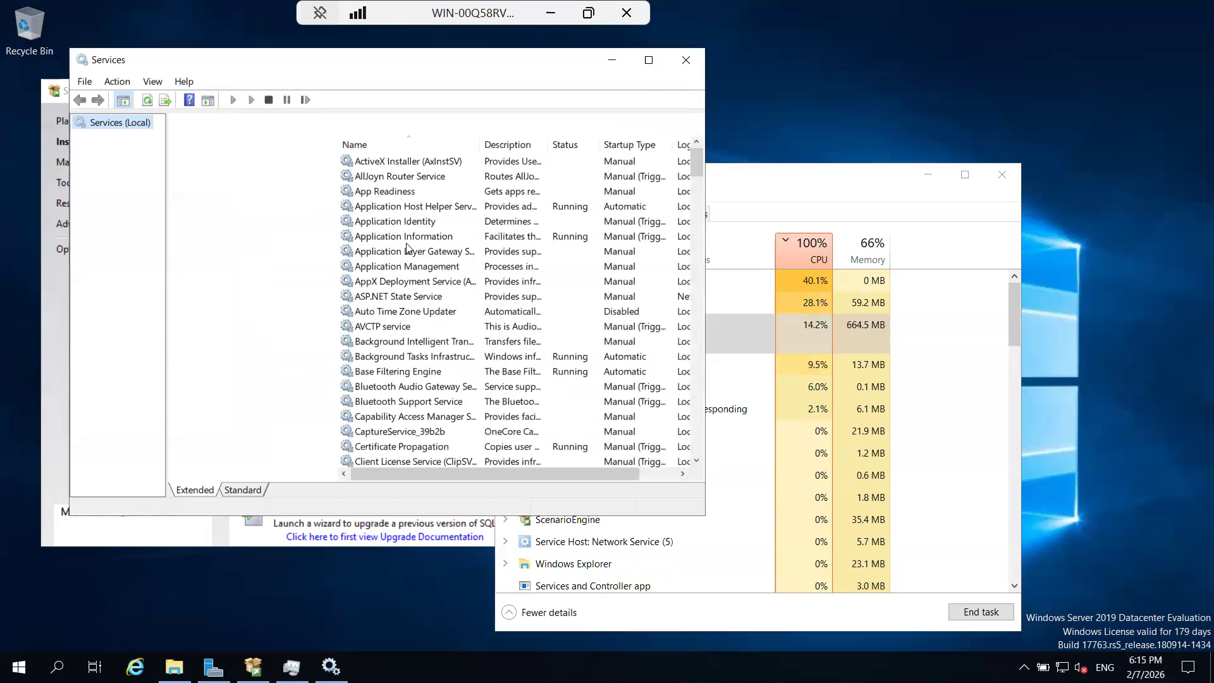
Check in the Services console whether the Microsoft Defender Antivirus Network Inspection Service and Microsoft Defender Antivirus Service can be stopped.
left_click(407, 251)
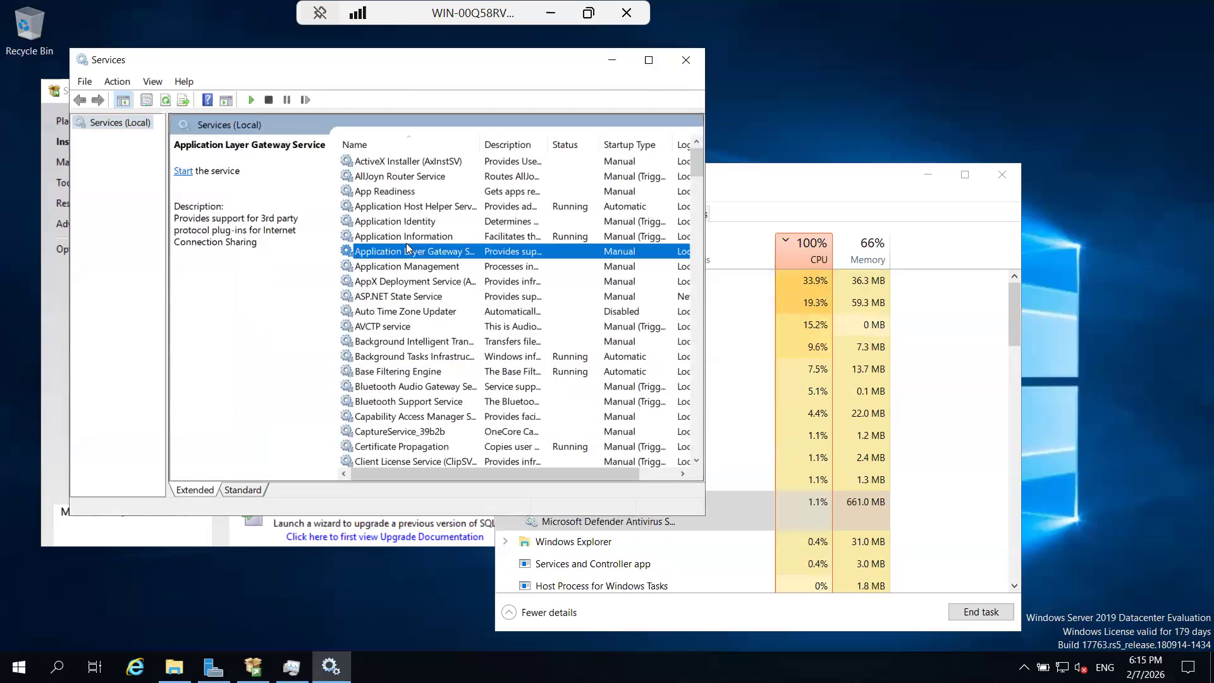
key("m")
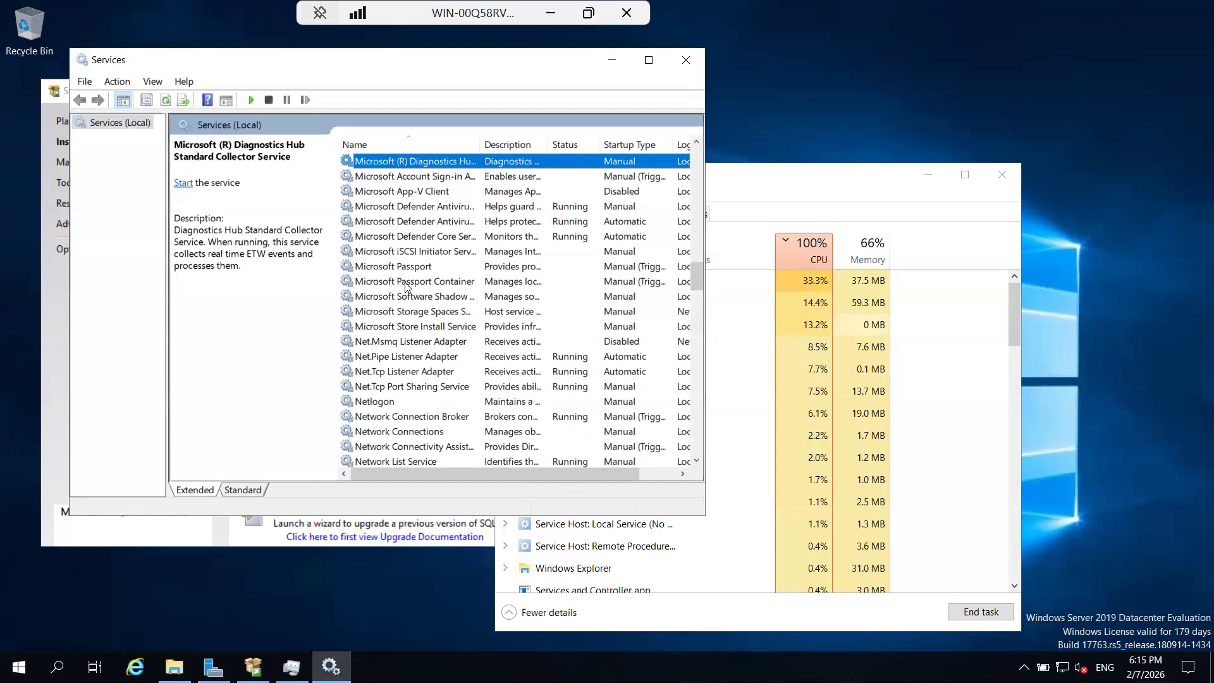
left_click(414, 210)
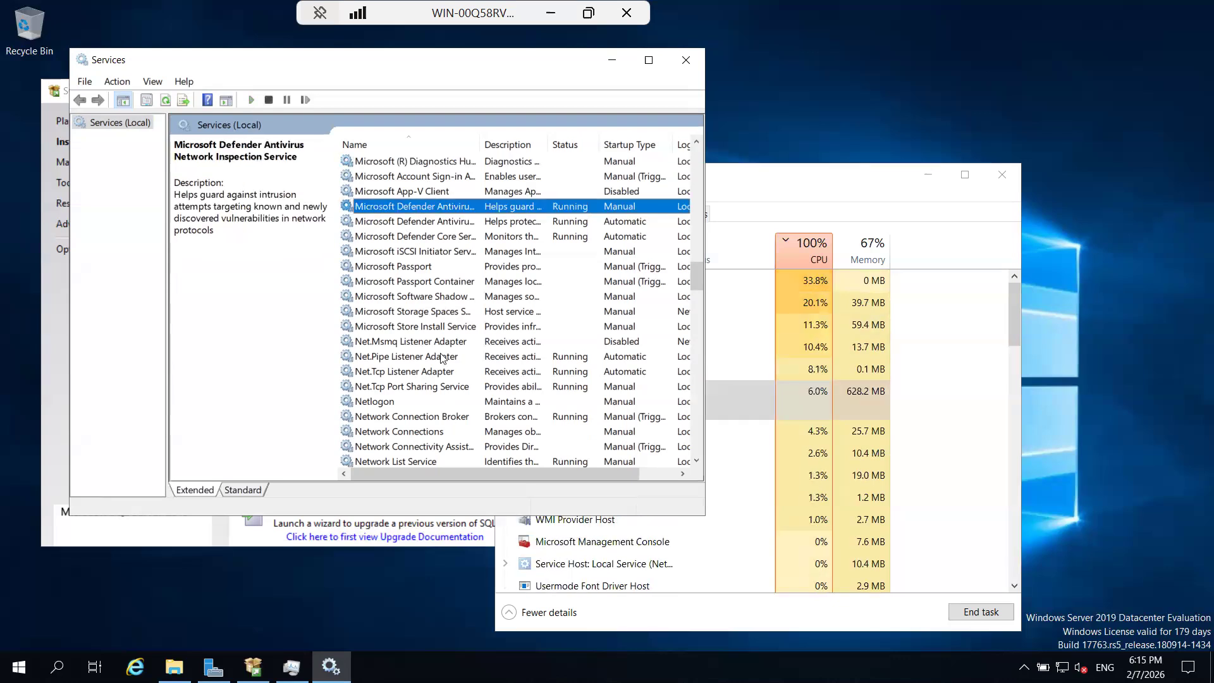
left_click(405, 222)
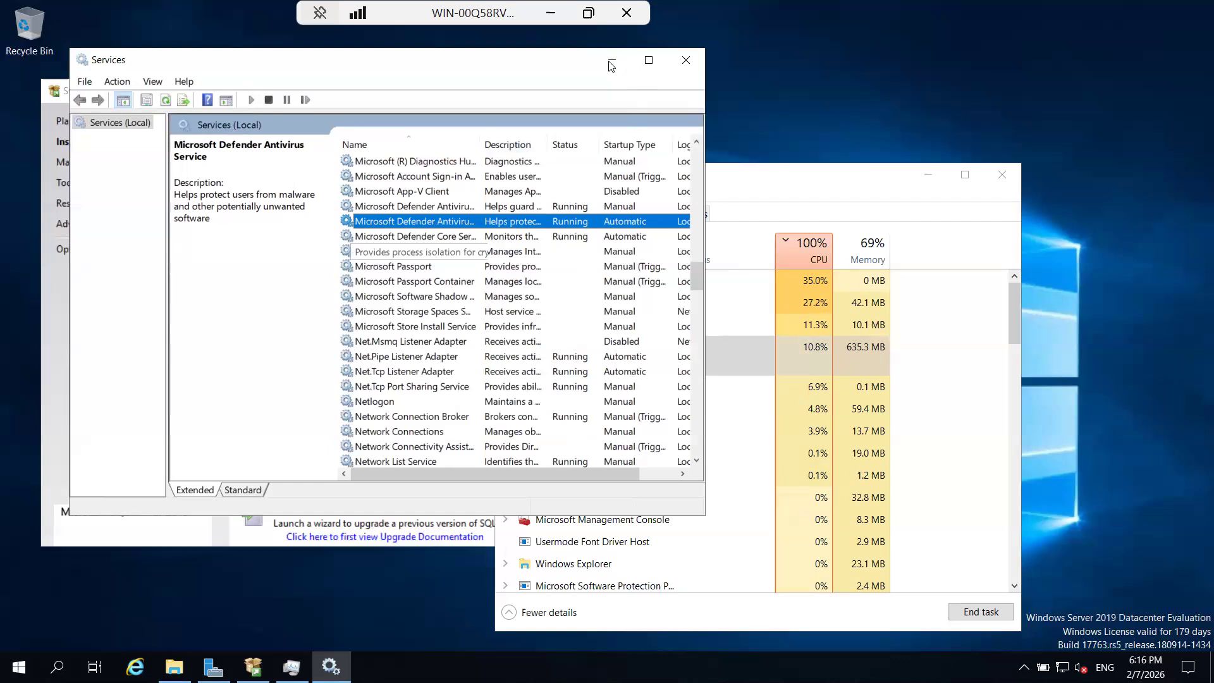
key("Down")
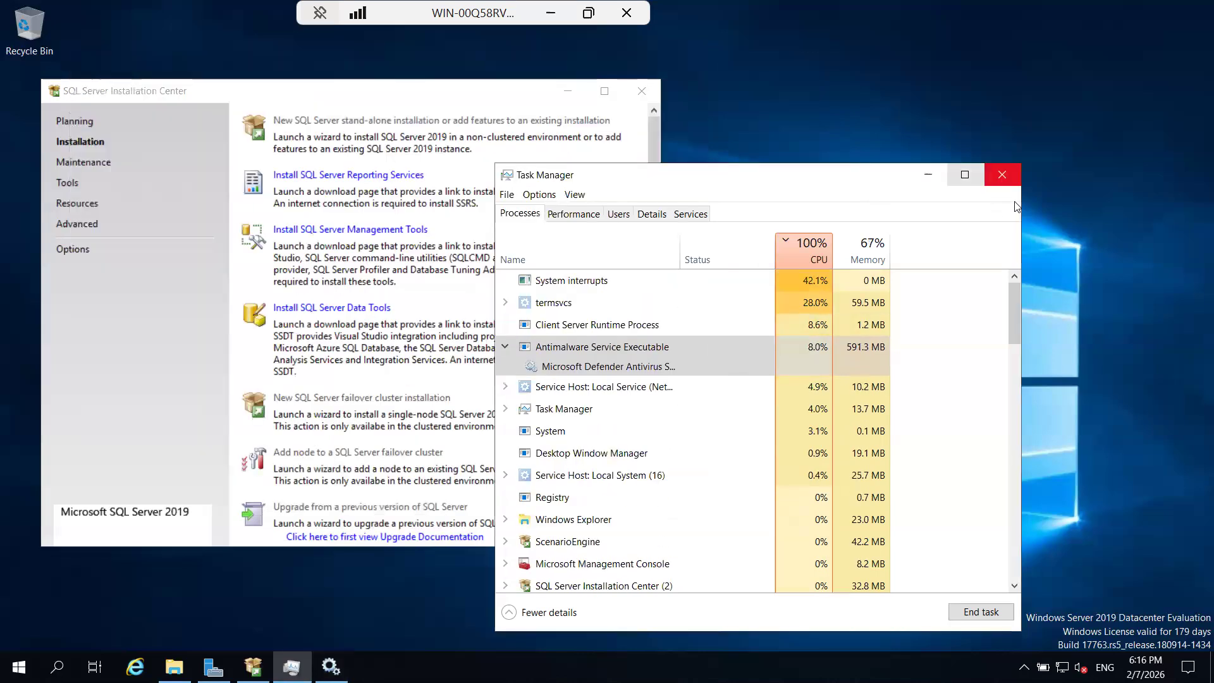
Close the server's Task Manager and the SQL Server Installation Center, and quit the SQL Server 2019 Setup wizard.
left_click(1008, 177)
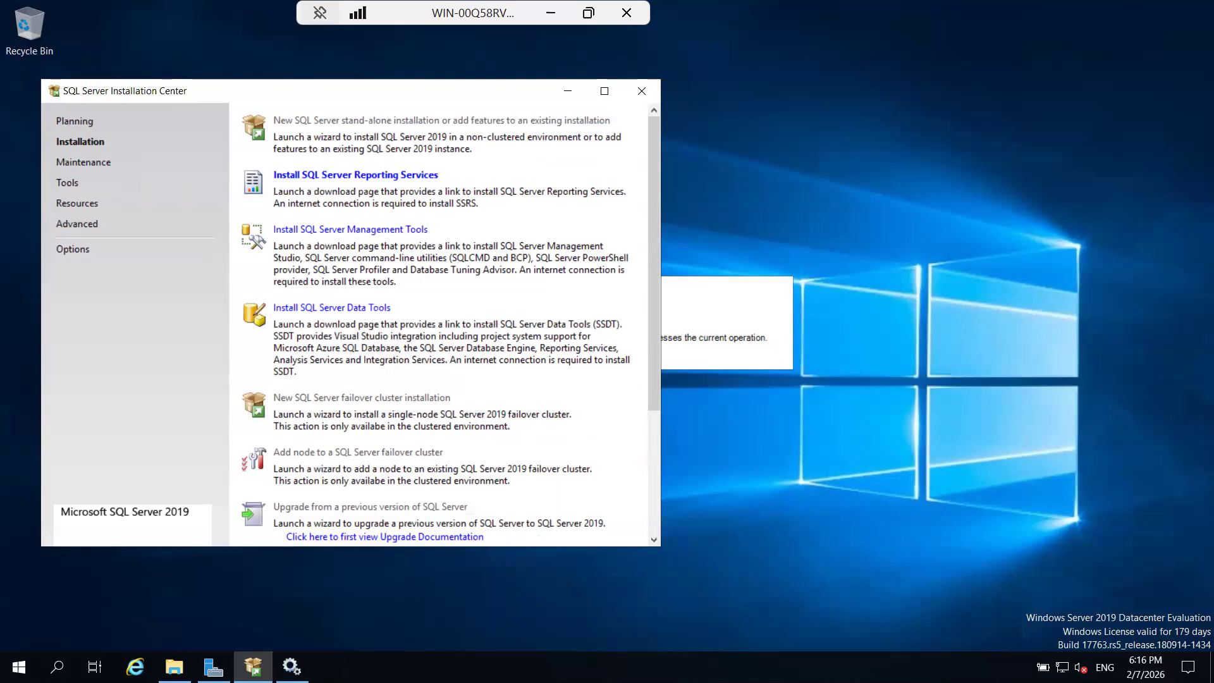
left_click(641, 90)
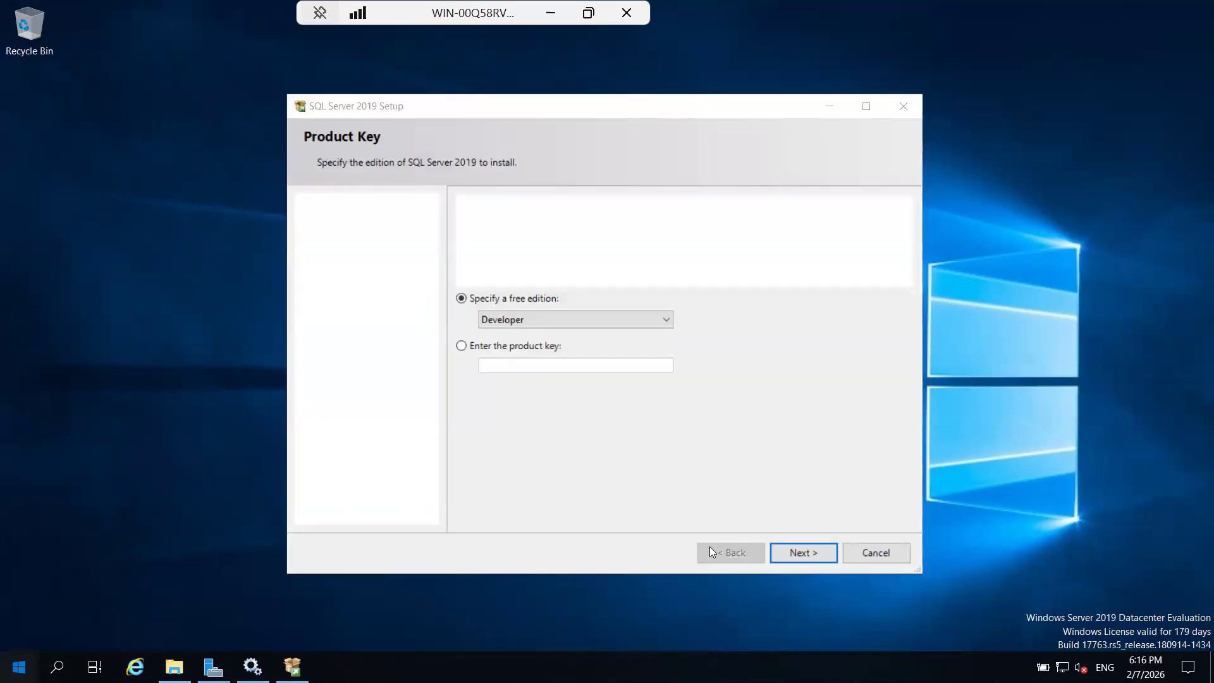
left_click(855, 555)
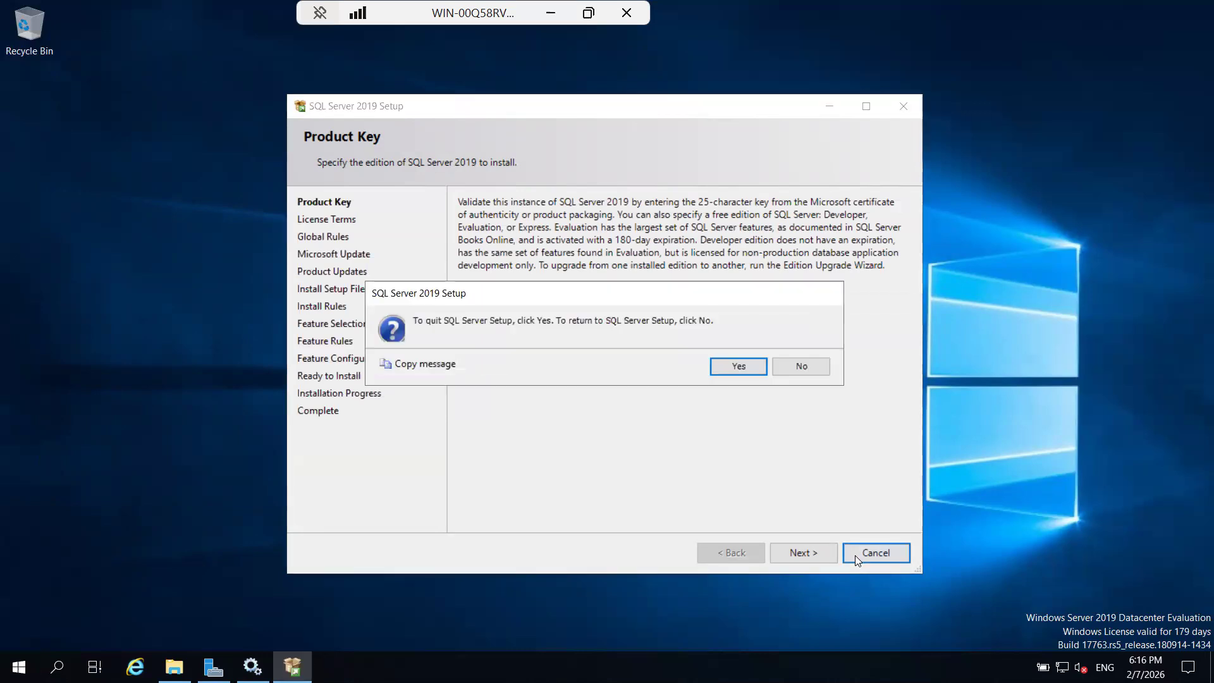
left_click(756, 367)
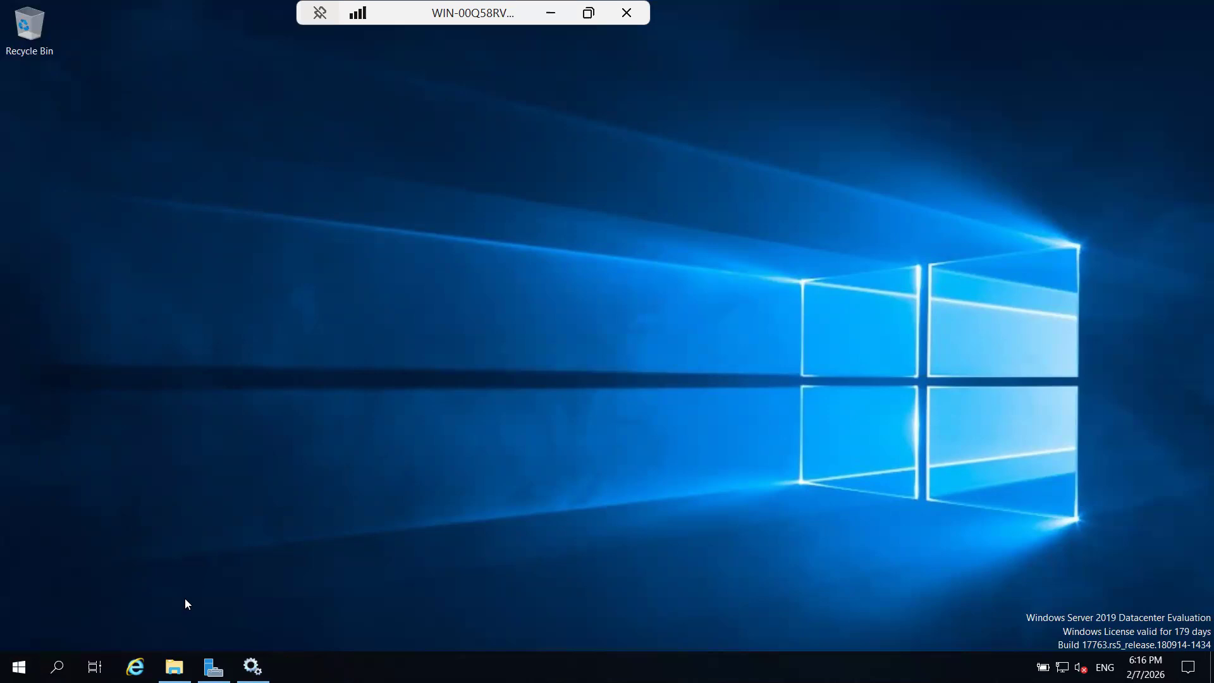
Restart the server with the reason Other (Planned), forcing the restart despite the apps still open.
key("super")
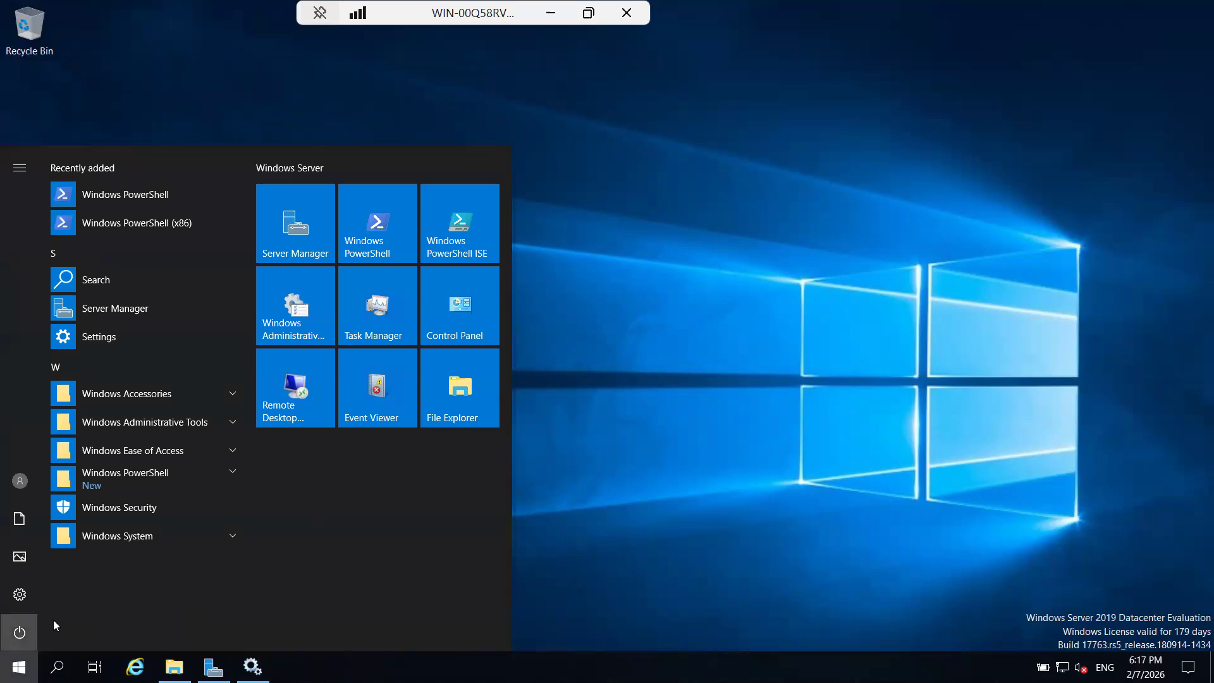
key("Tab")
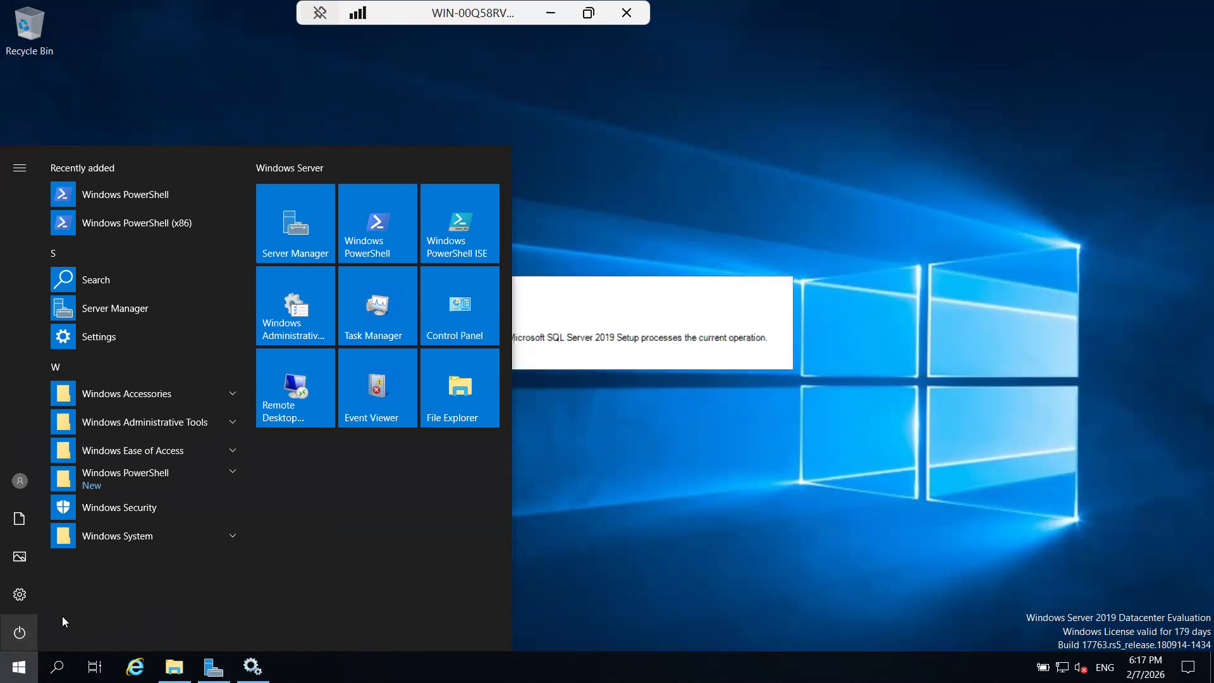
key("Return")
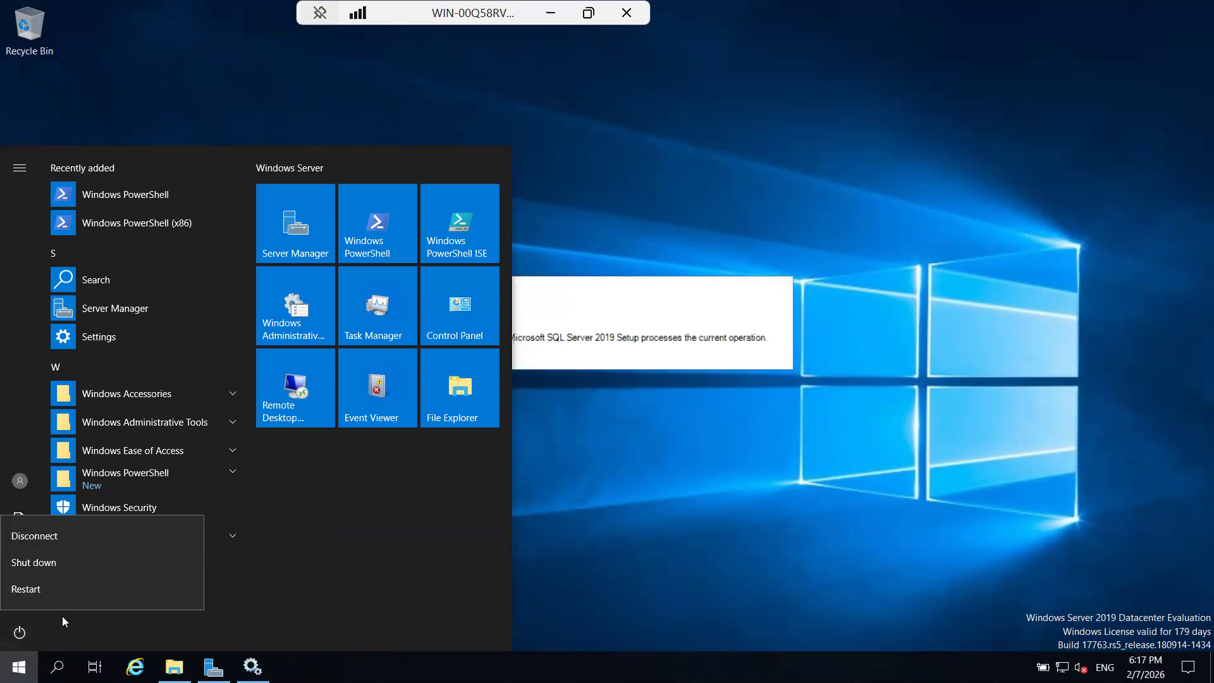
left_click(109, 588)
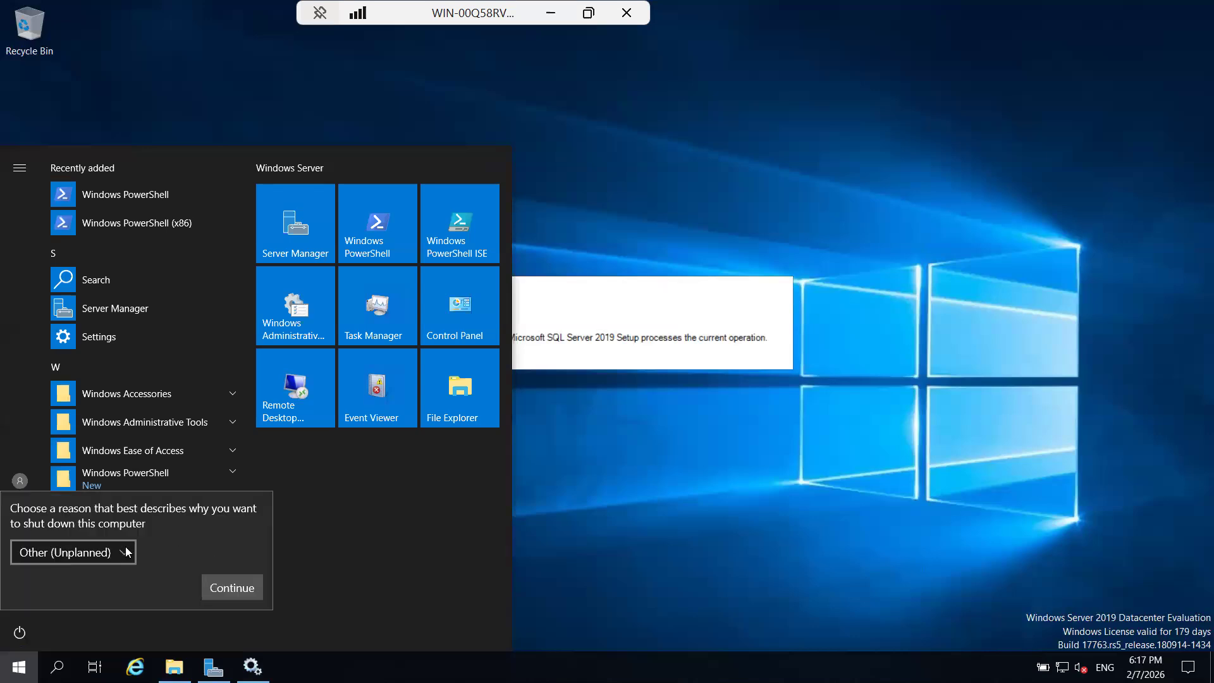
left_click(127, 552)
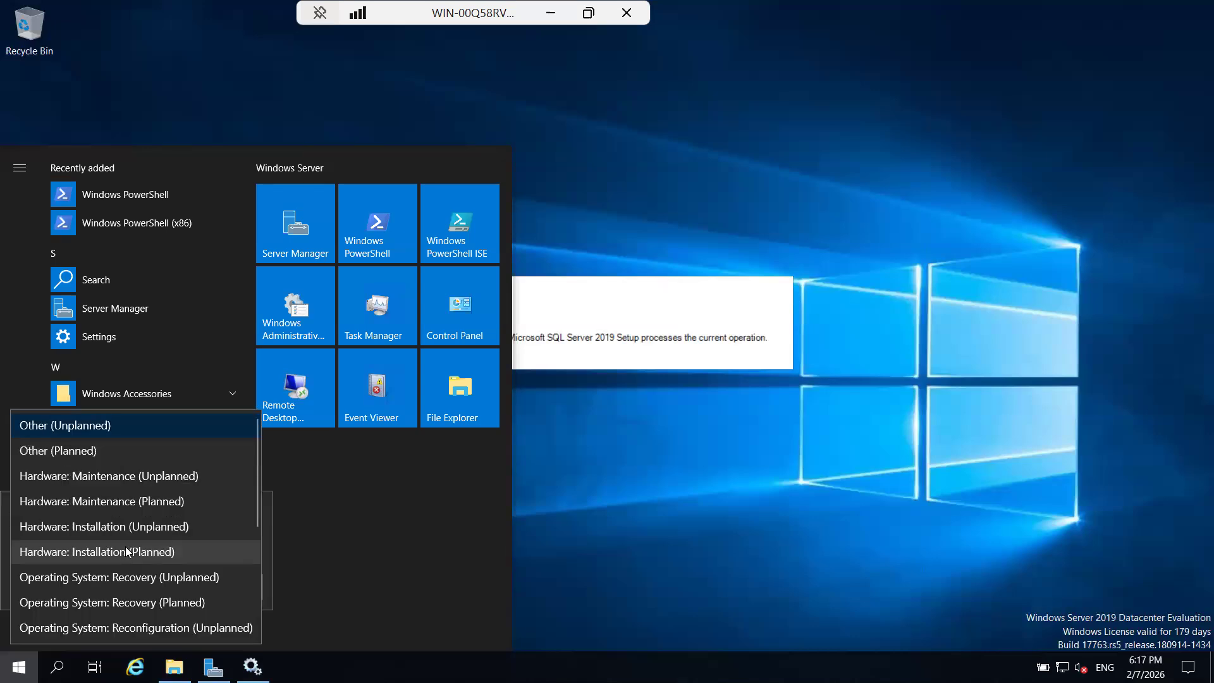
left_click(93, 453)
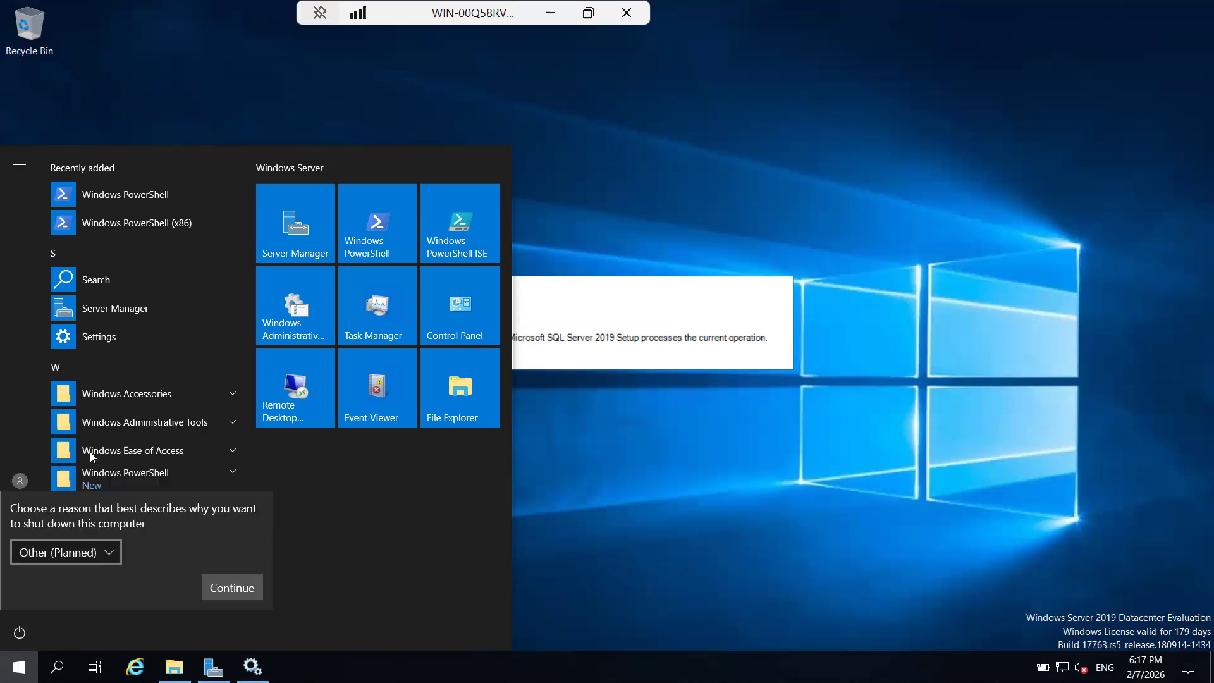
left_click(215, 588)
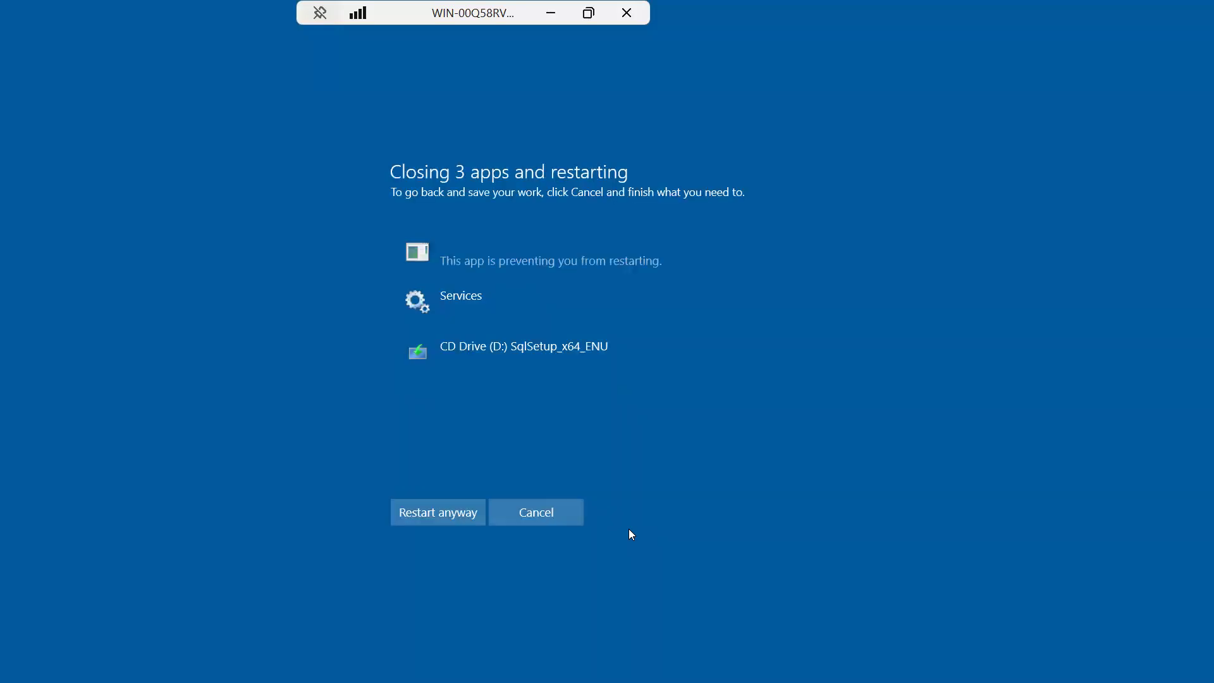
left_click(447, 515)
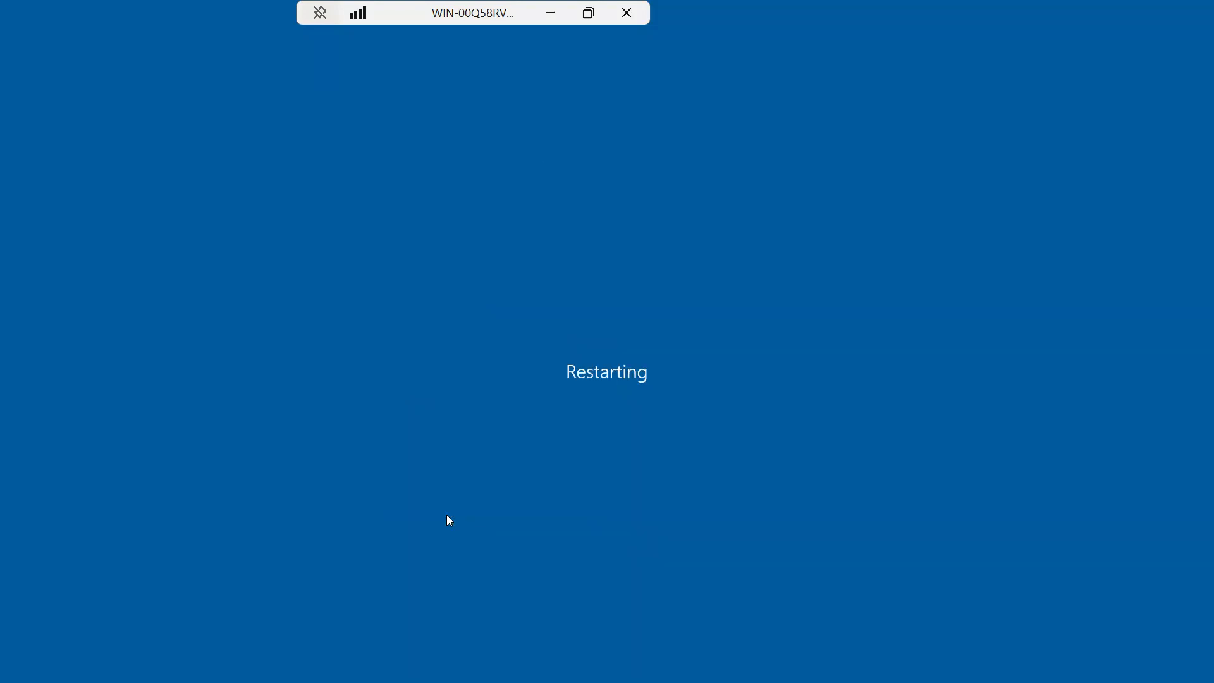
Reconnect to WIN-00Q58RVDT9T through Remote Desktop Connection with the administrator password, accepting the untrusted certificate.
left_click(559, 14)
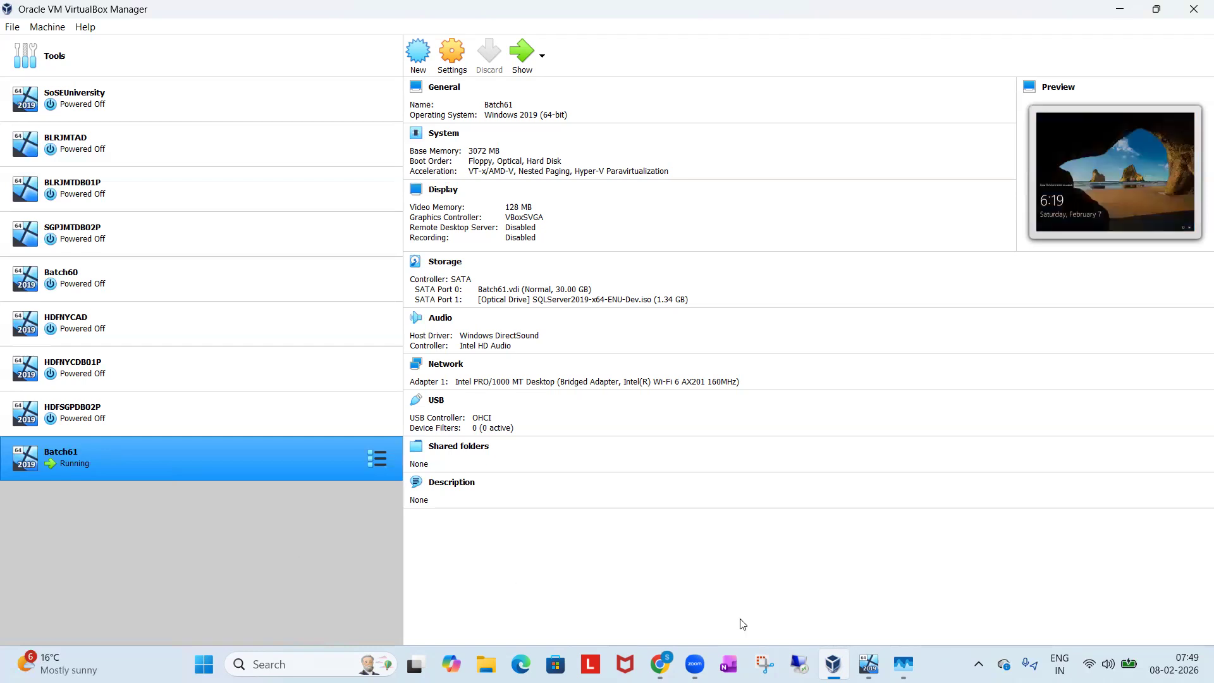
left_click(799, 664)
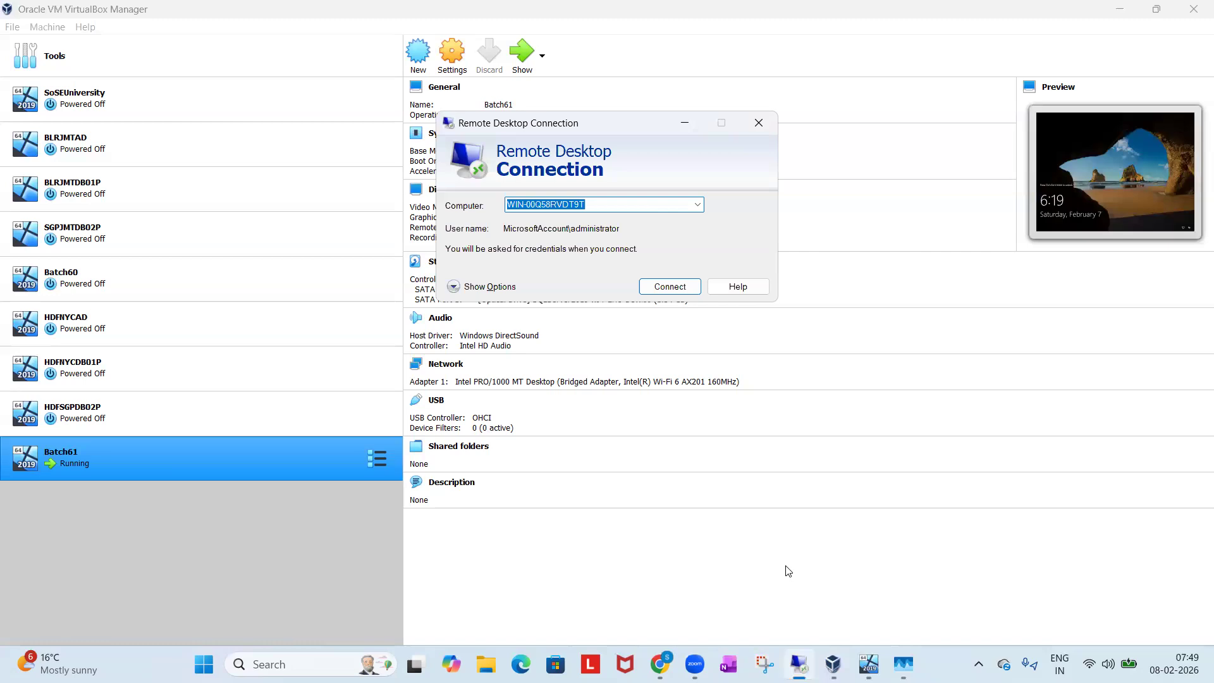
left_click(660, 285)
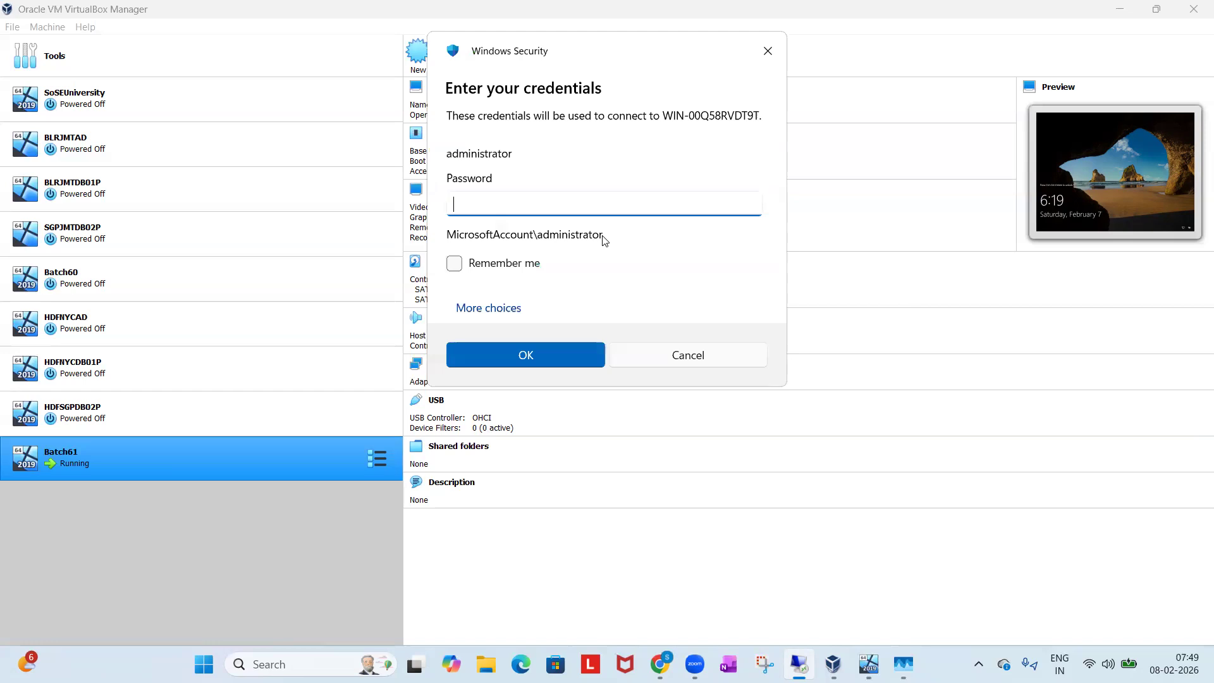
type("•••••••")
left_click(541, 349)
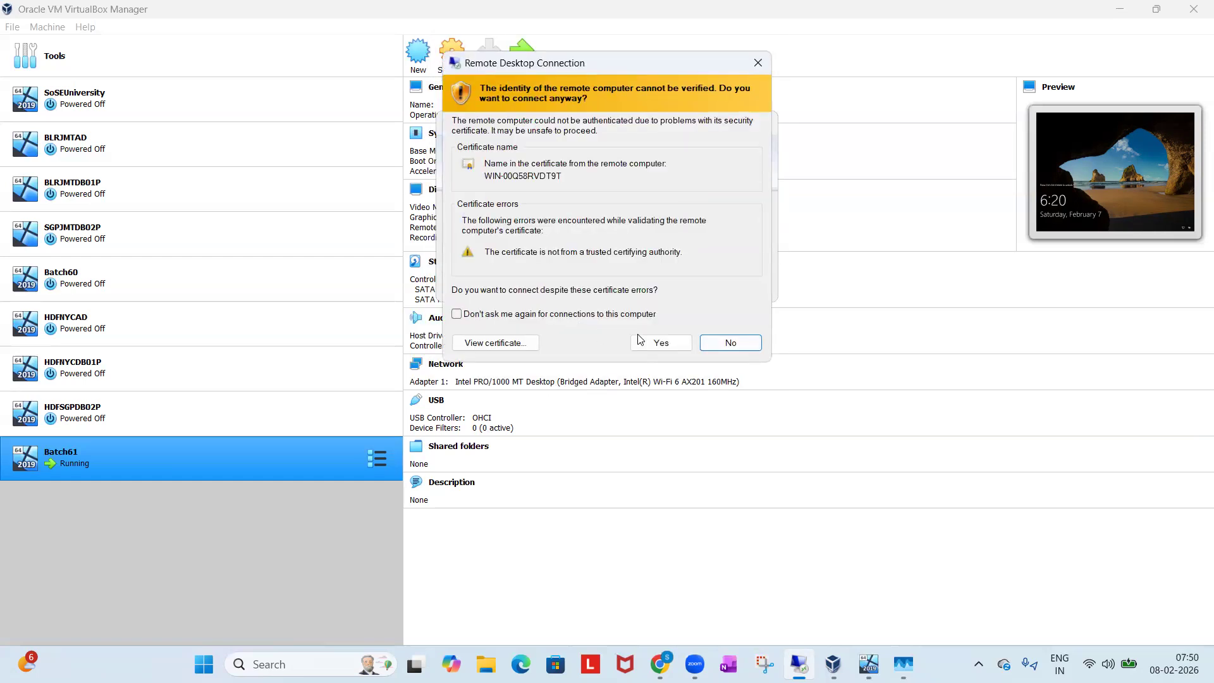
left_click(652, 344)
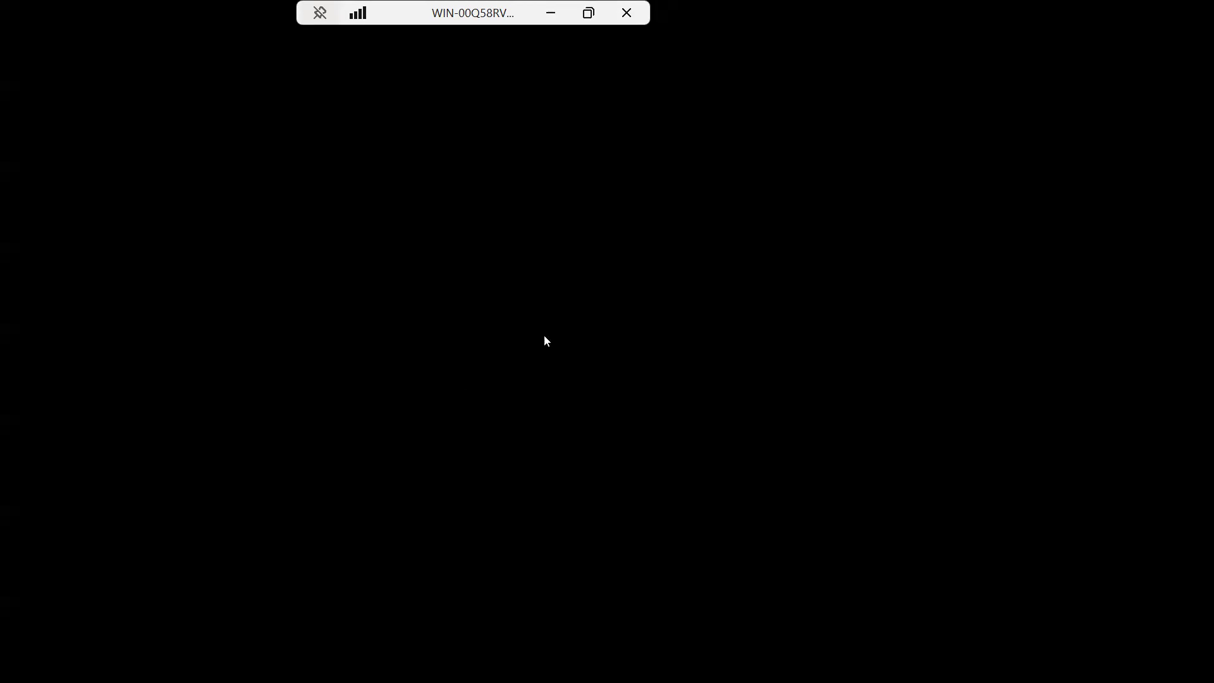
Minimize the remote session and end the Microsoft Phone Link task in the host's Task Manager.
left_click(550, 13)
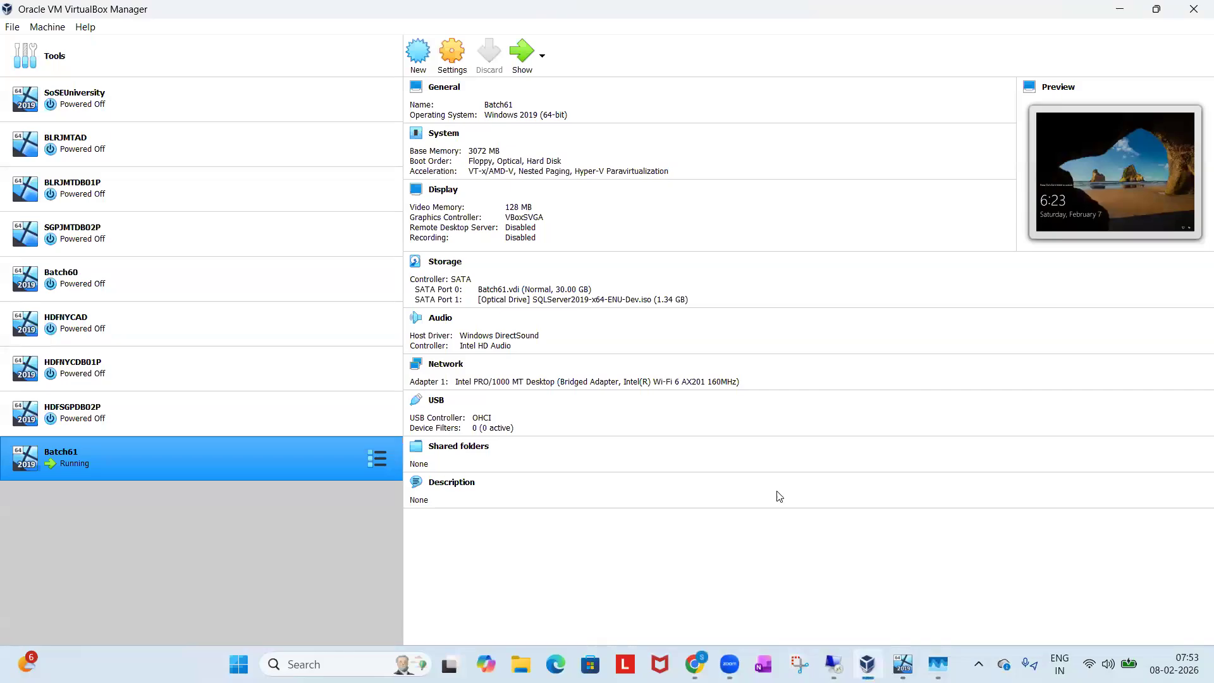
left_click(903, 664)
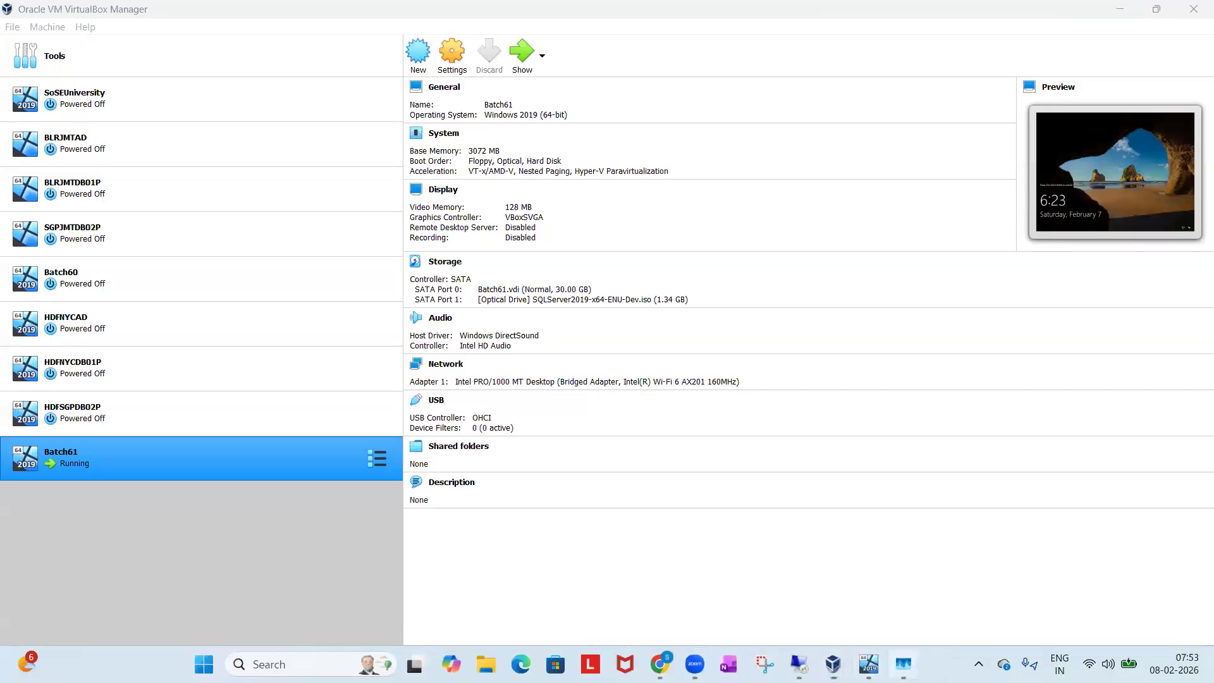
scroll(457, 356, "up", 10)
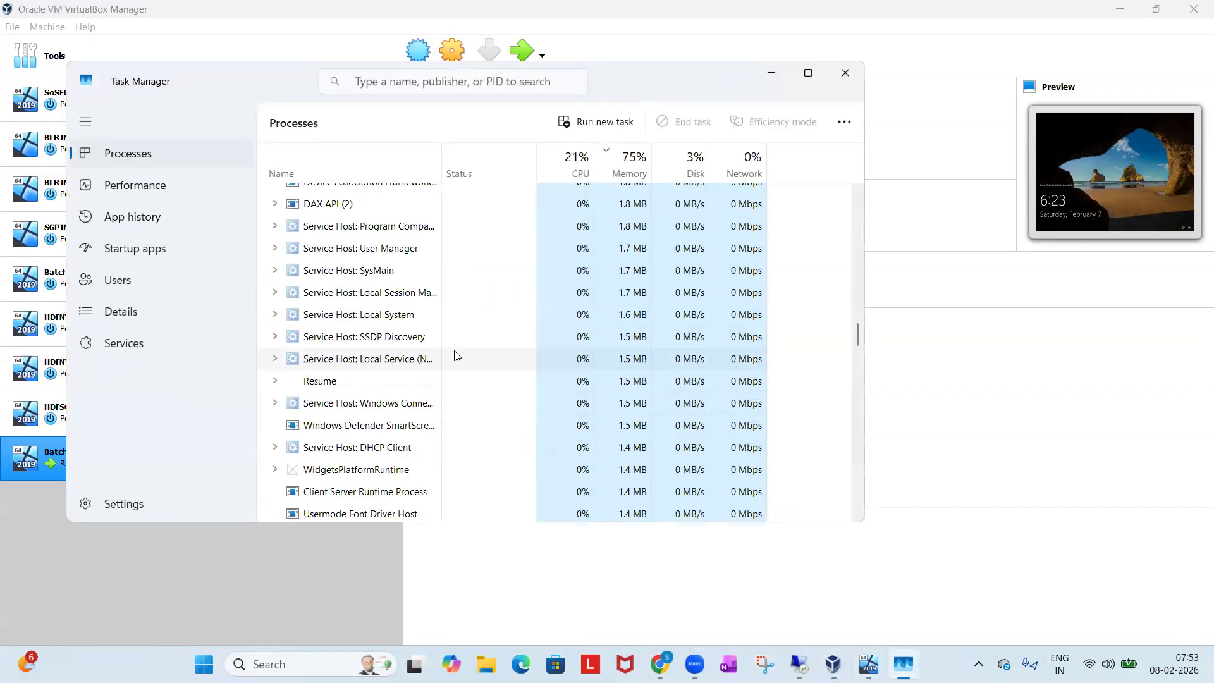
scroll(455, 354, "up", 15)
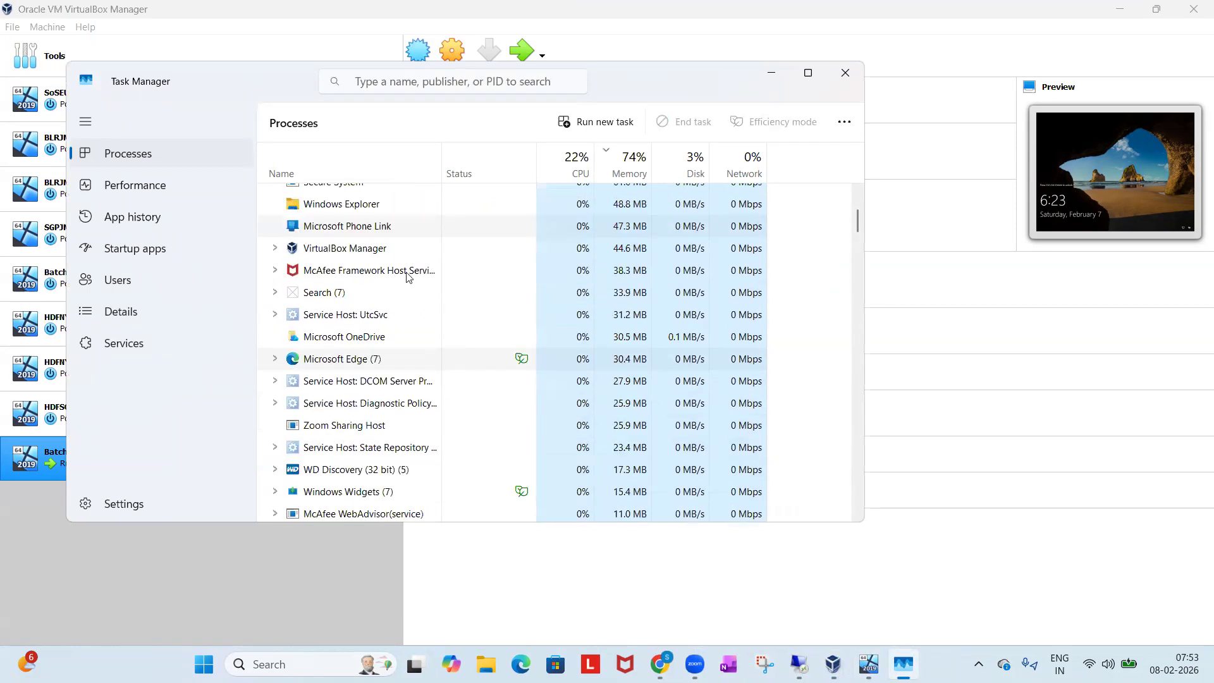
right_click(353, 232)
left_click(371, 242)
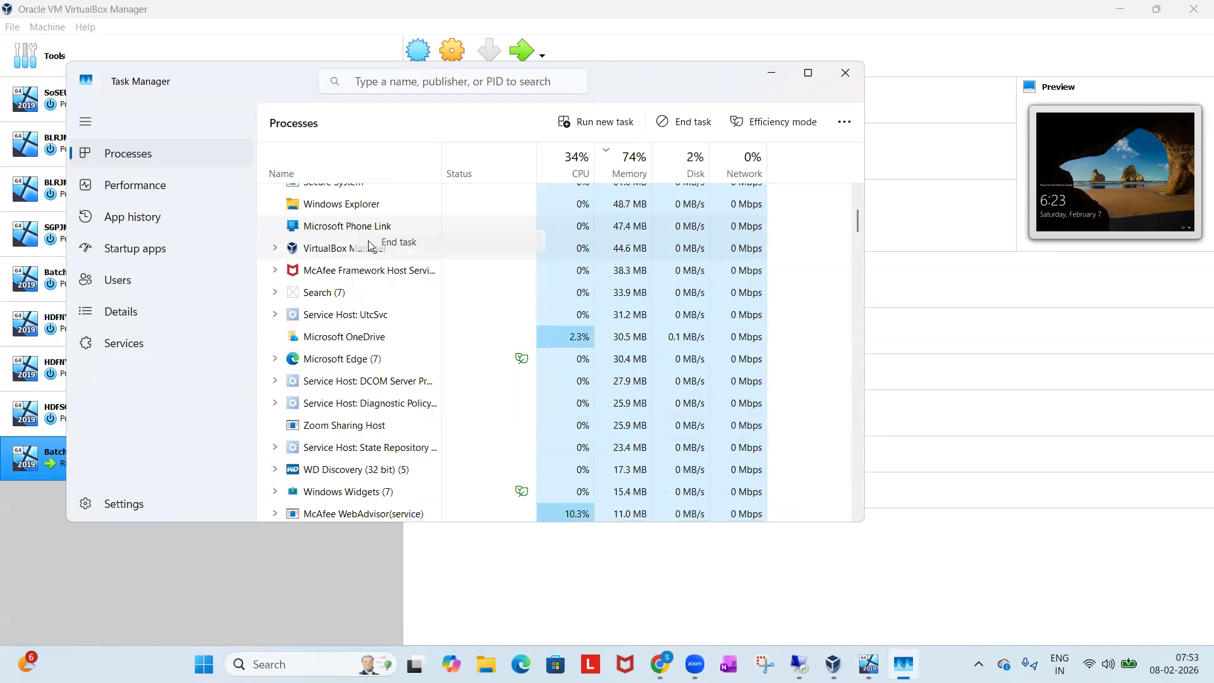
Look through the host's running processes in Task Manager, ordered by memory use, for further tasks that could be ended.
scroll(350, 285, "up", 5)
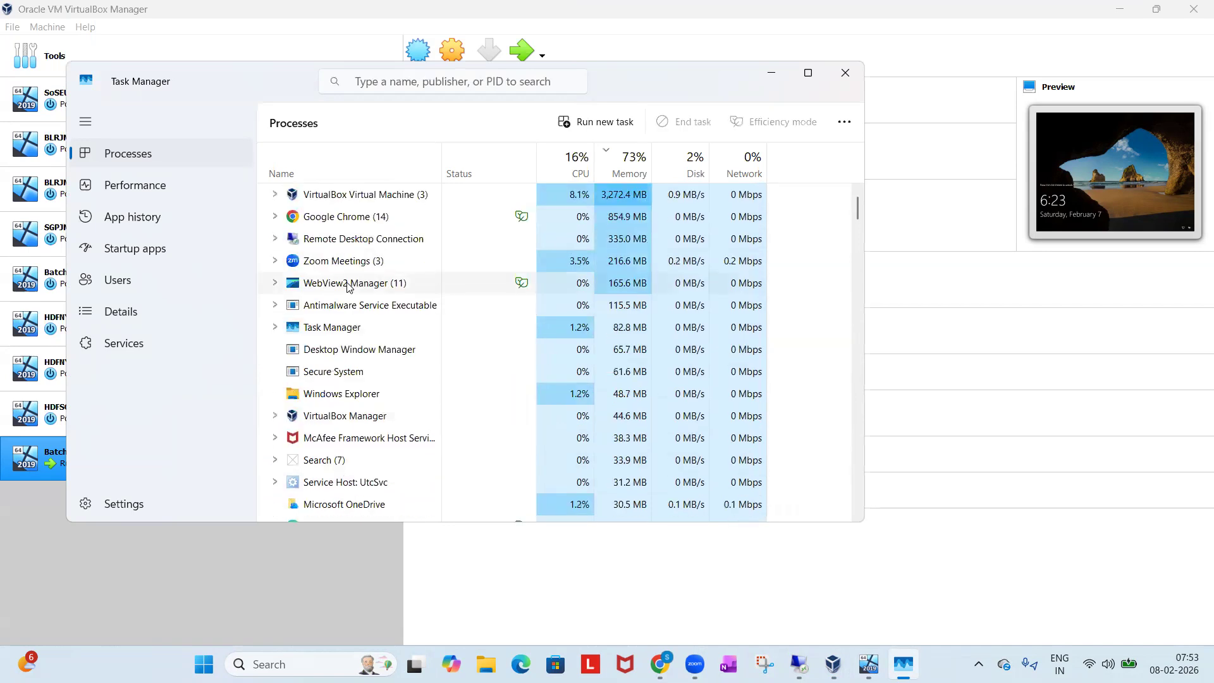
scroll(348, 286, "down", 1)
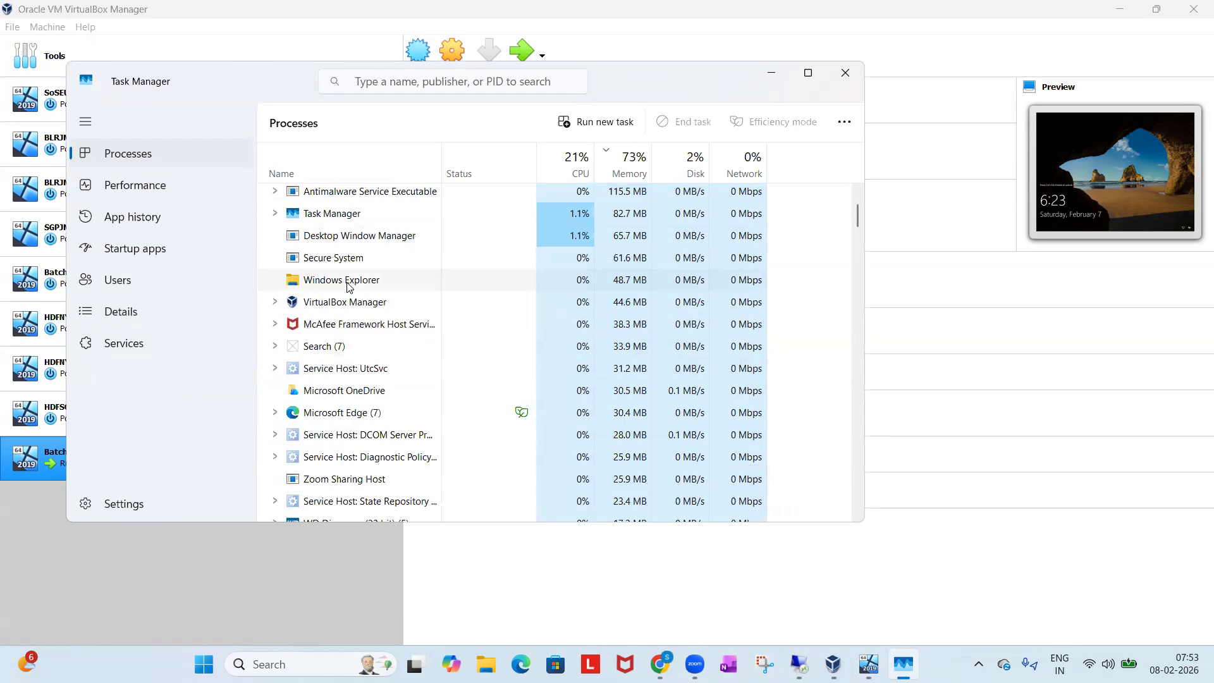
scroll(348, 286, "down", 5)
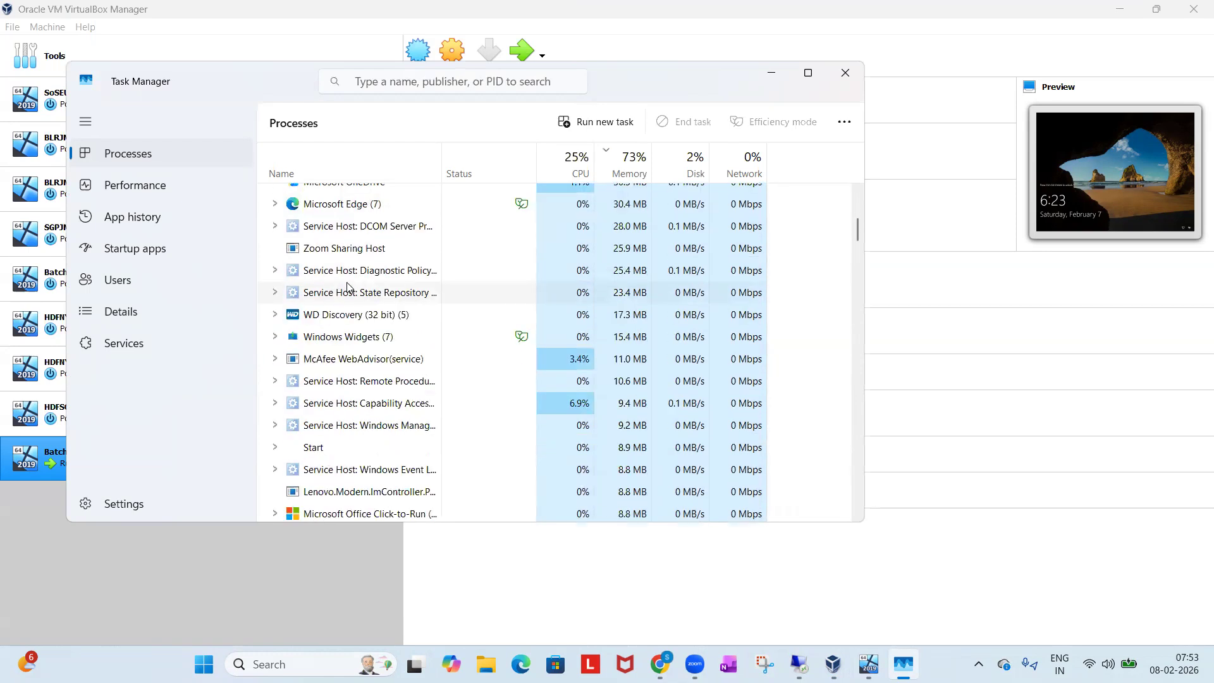
scroll(348, 287, "down", 7)
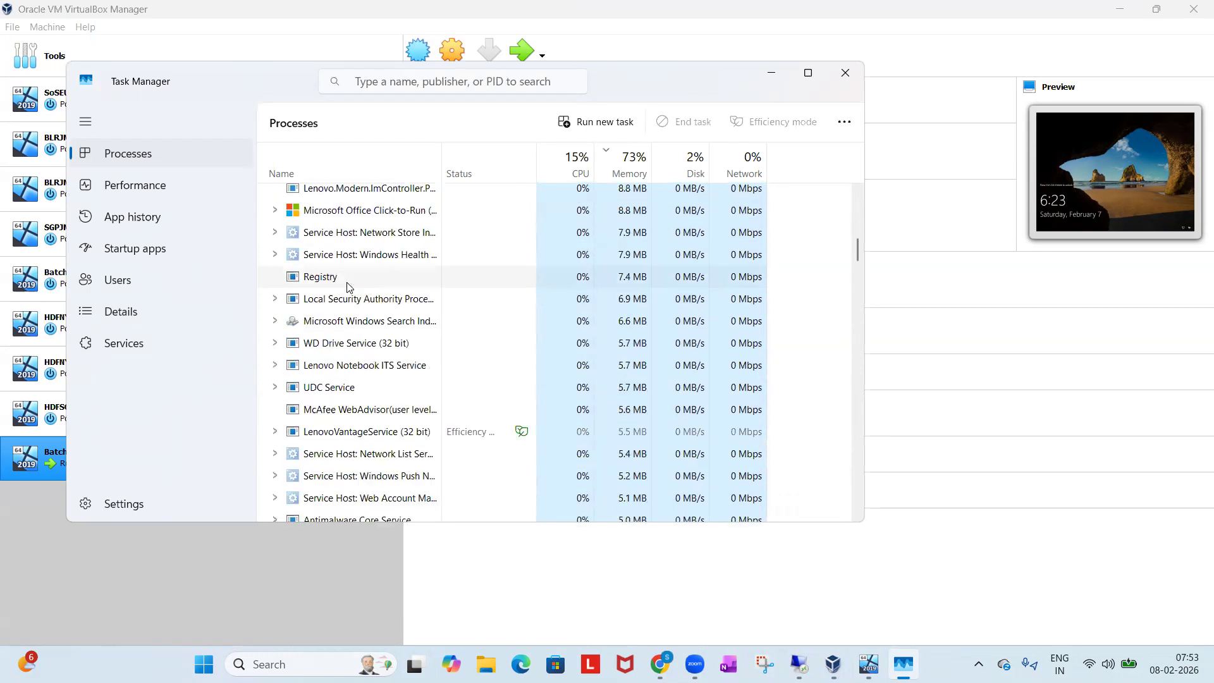
scroll(348, 286, "down", 6)
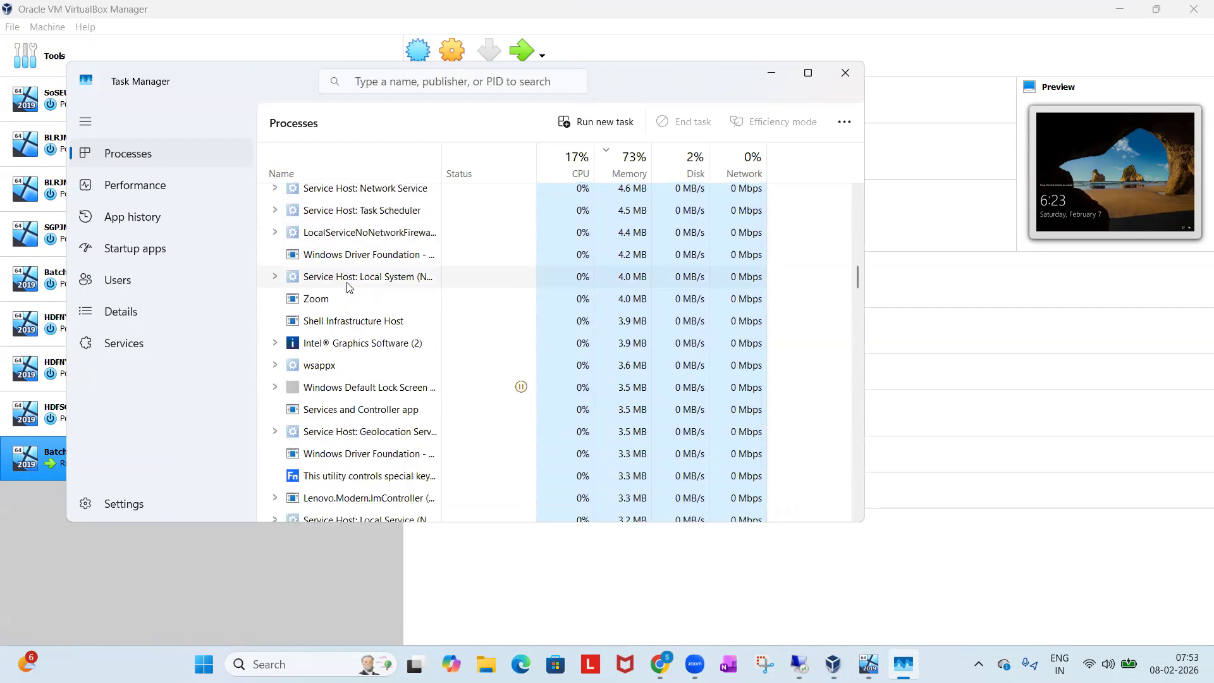
scroll(347, 286, "down", 15)
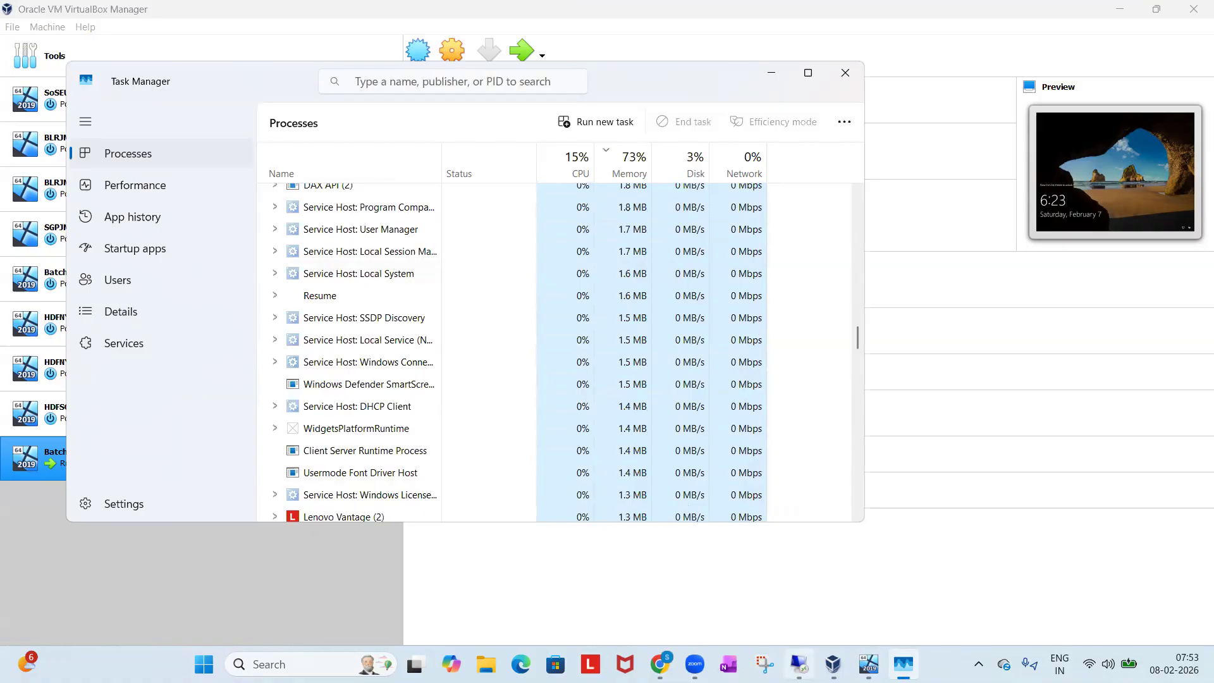
Return to the WIN-00Q58RVDT9T remote session, dismissing the Server Manager dialog, and open the server's Task Manager.
left_click(793, 657)
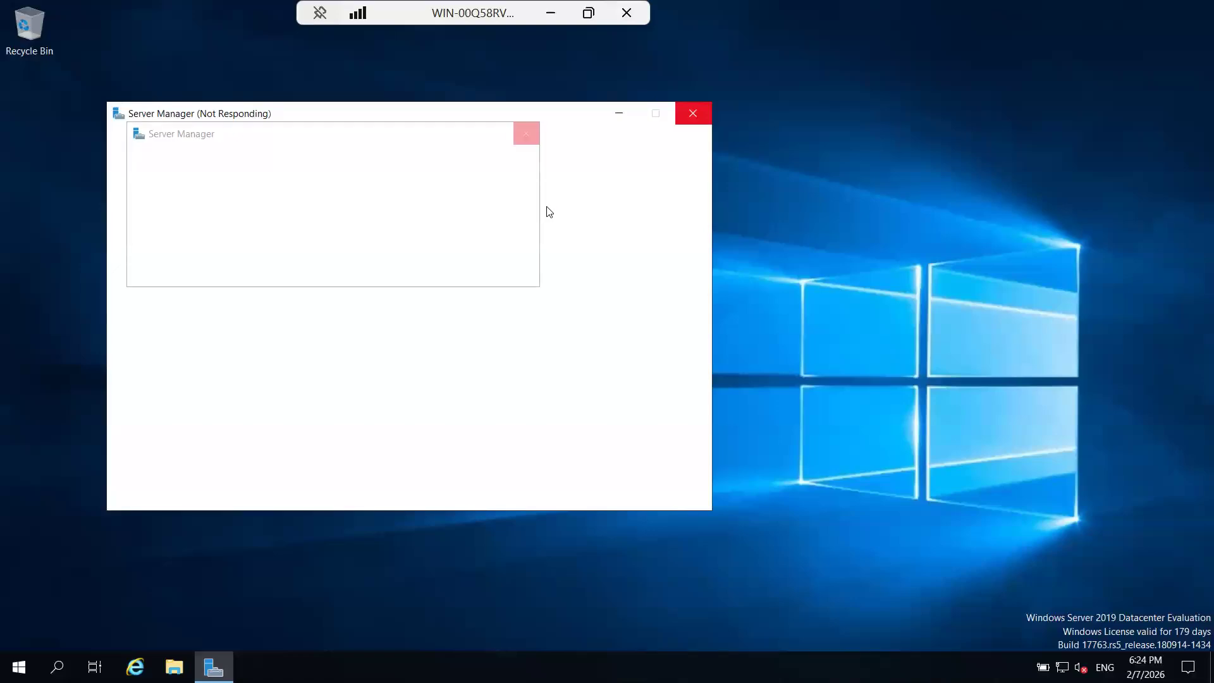
left_click(530, 133)
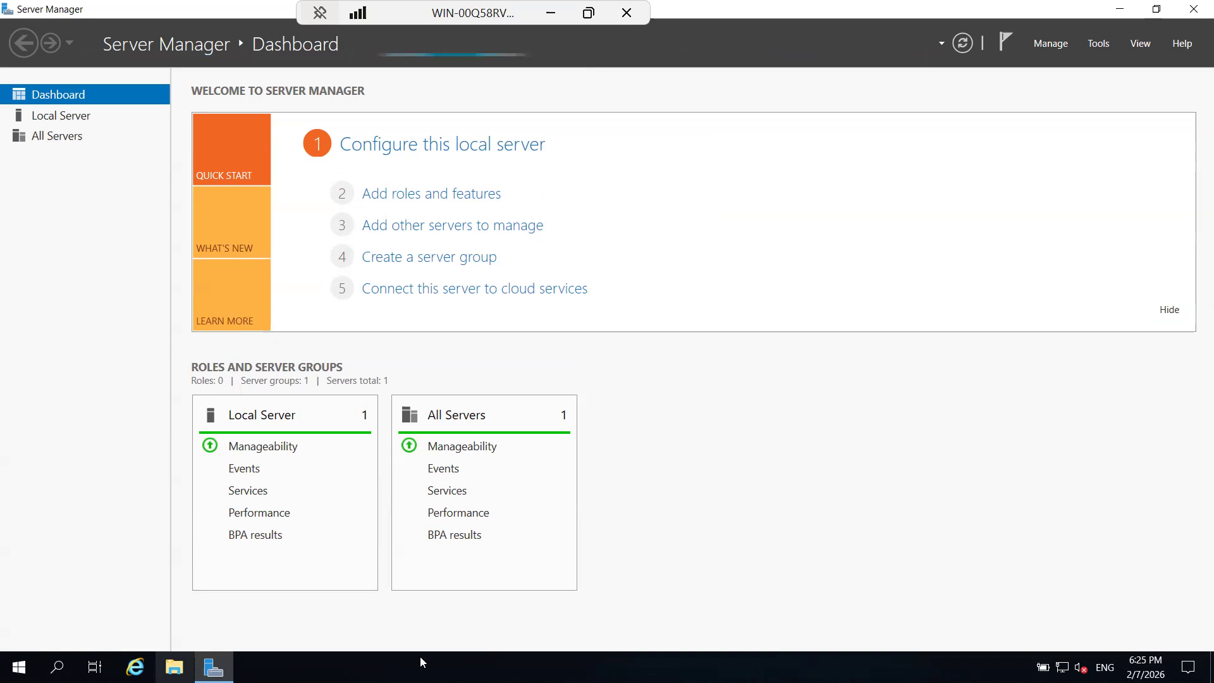
right_click(477, 656)
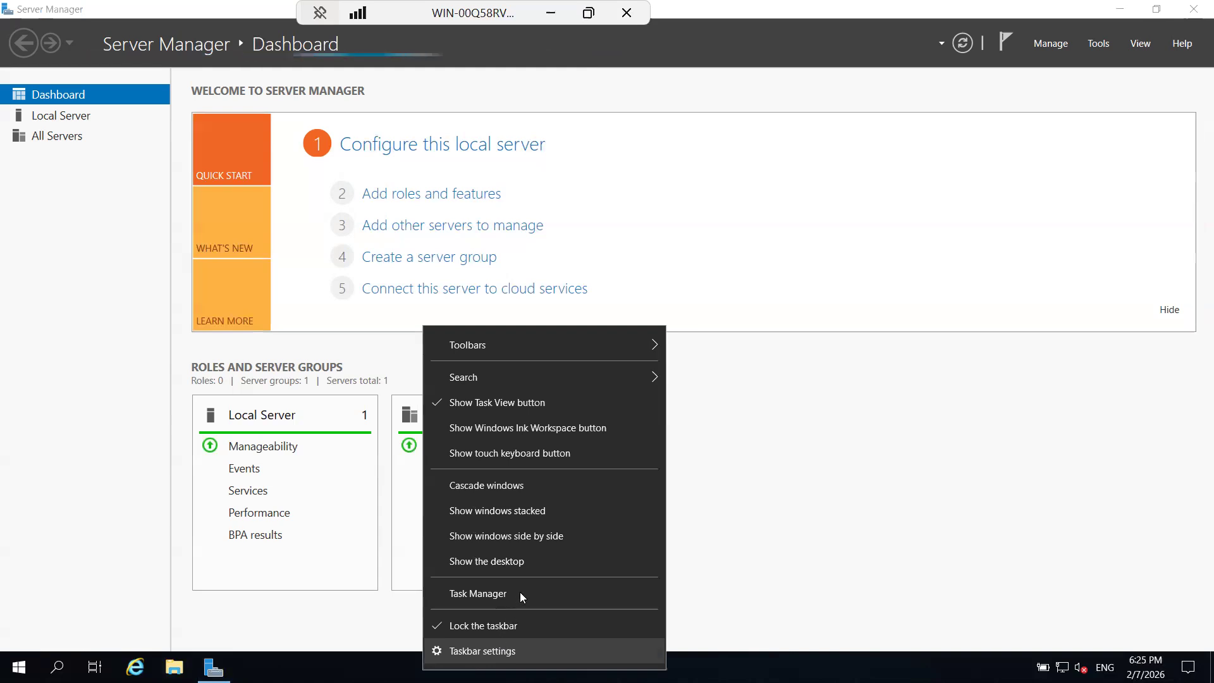
key("Up")
key("Up")
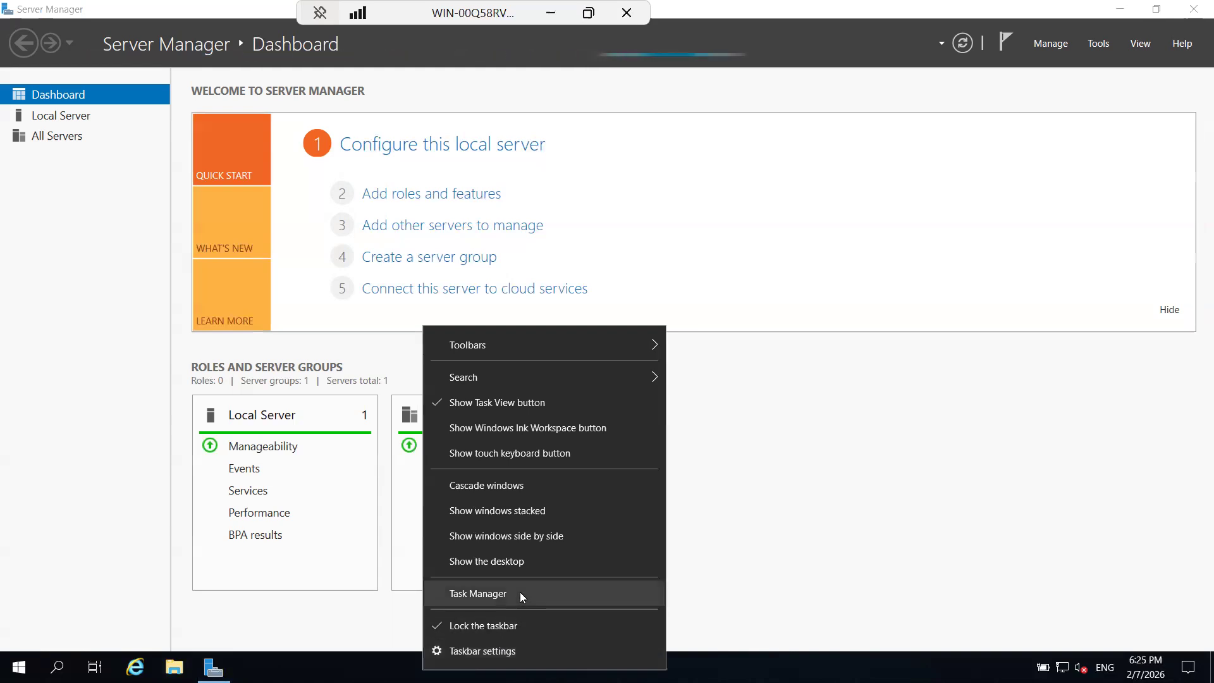
key("Return")
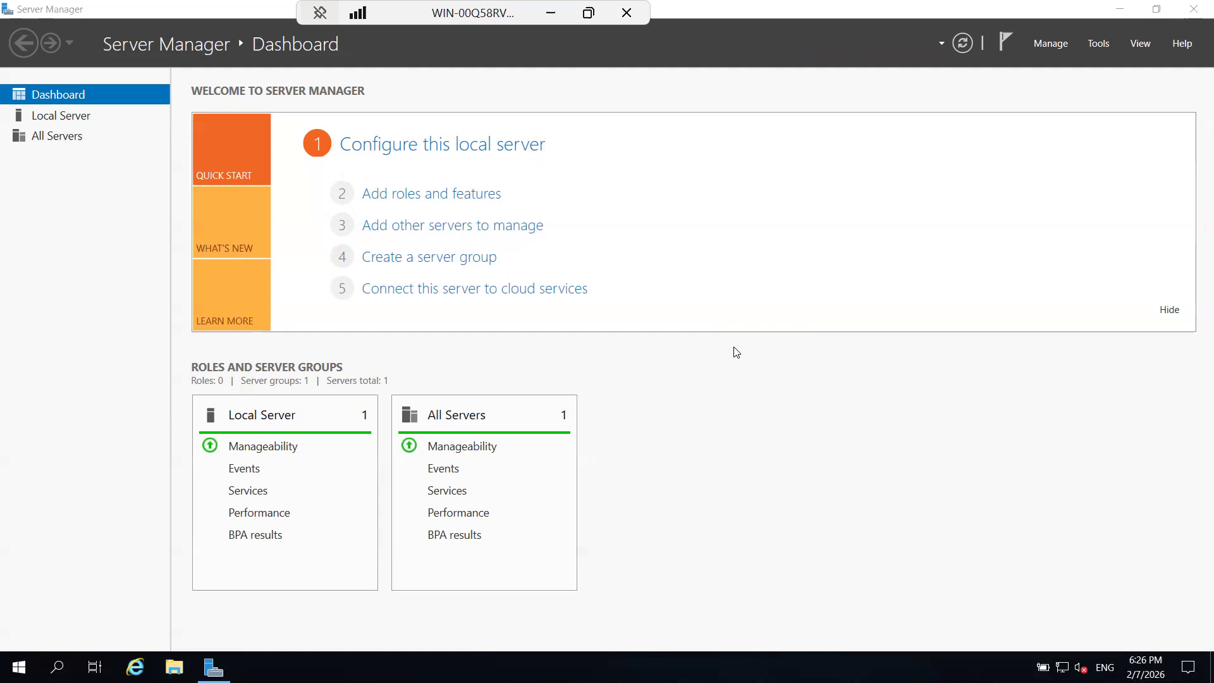
key("ctrl+shift+Escape")
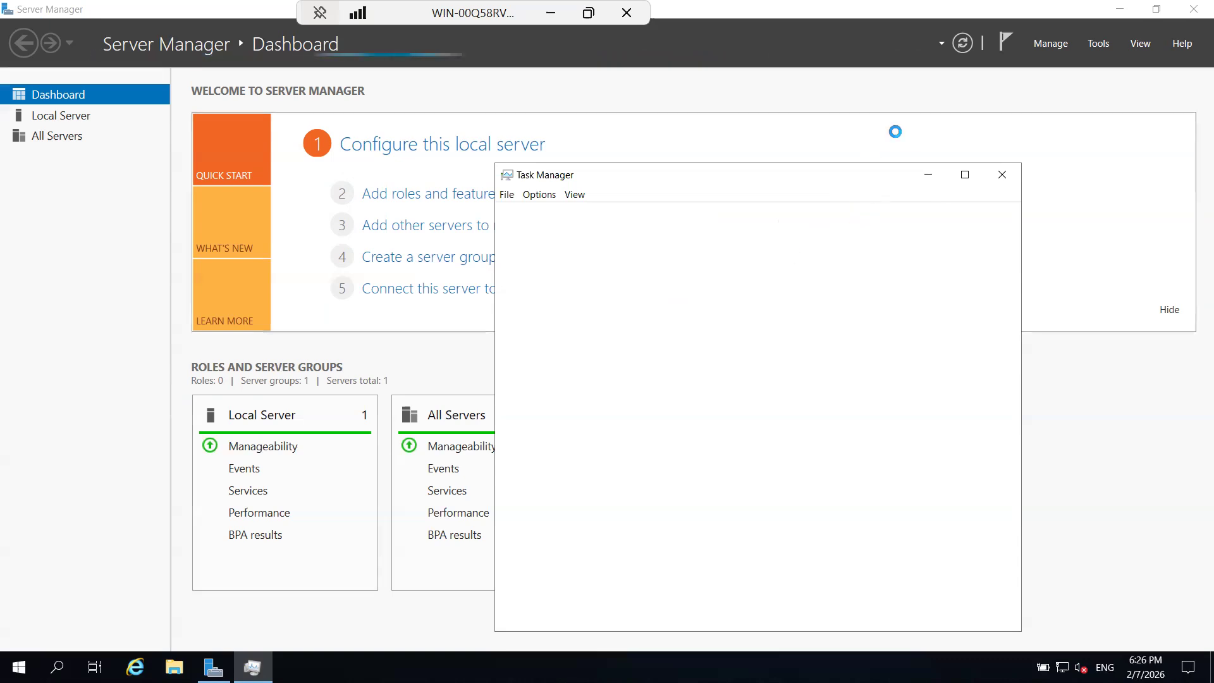
Minimize the remote session and end the suspended Phone Link task in the host's Task Manager.
left_click(550, 14)
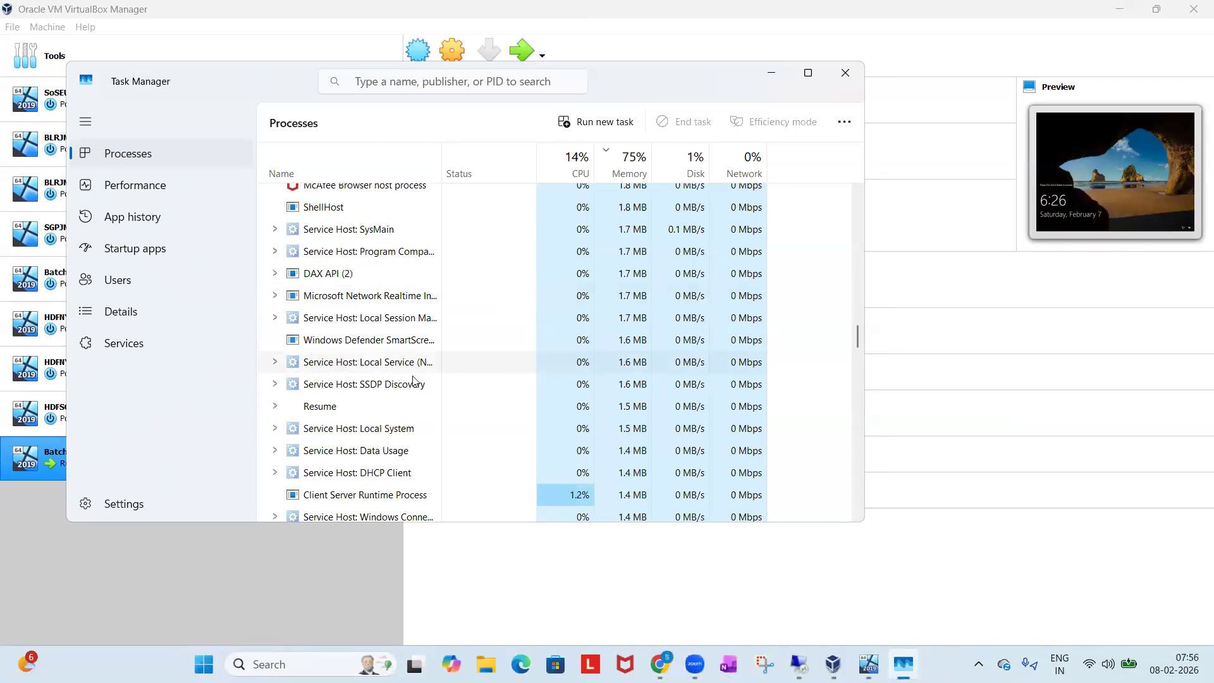
scroll(400, 387, "down", 3)
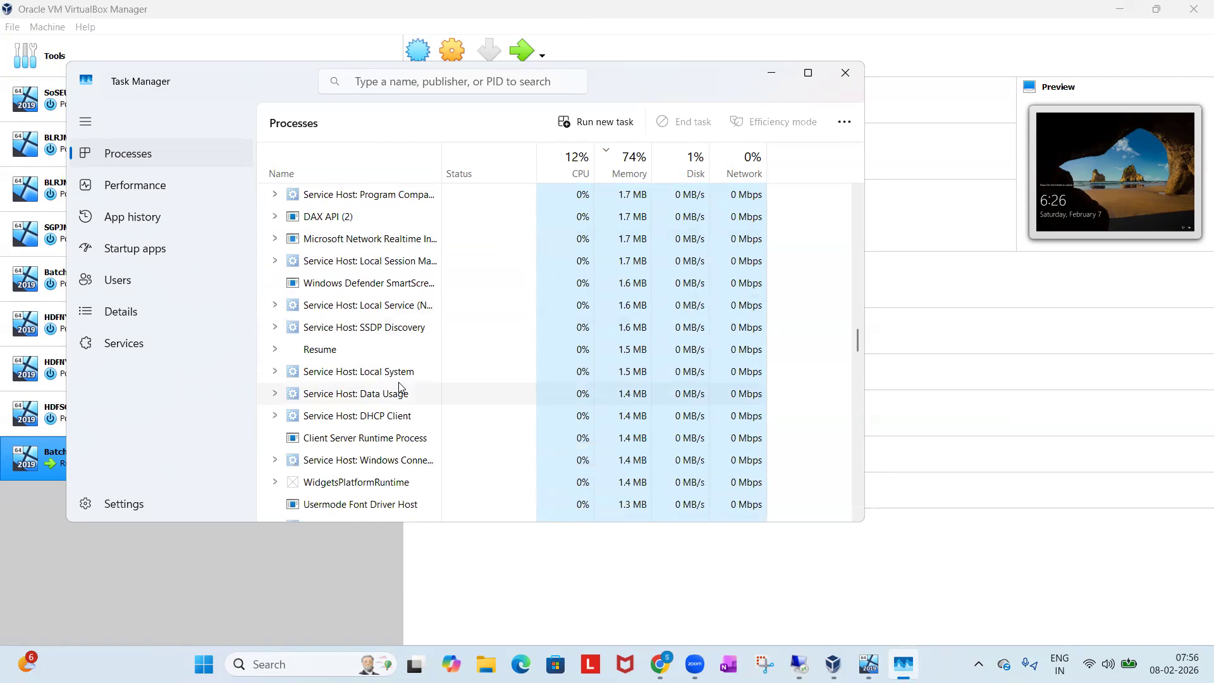
scroll(400, 387, "down", 5)
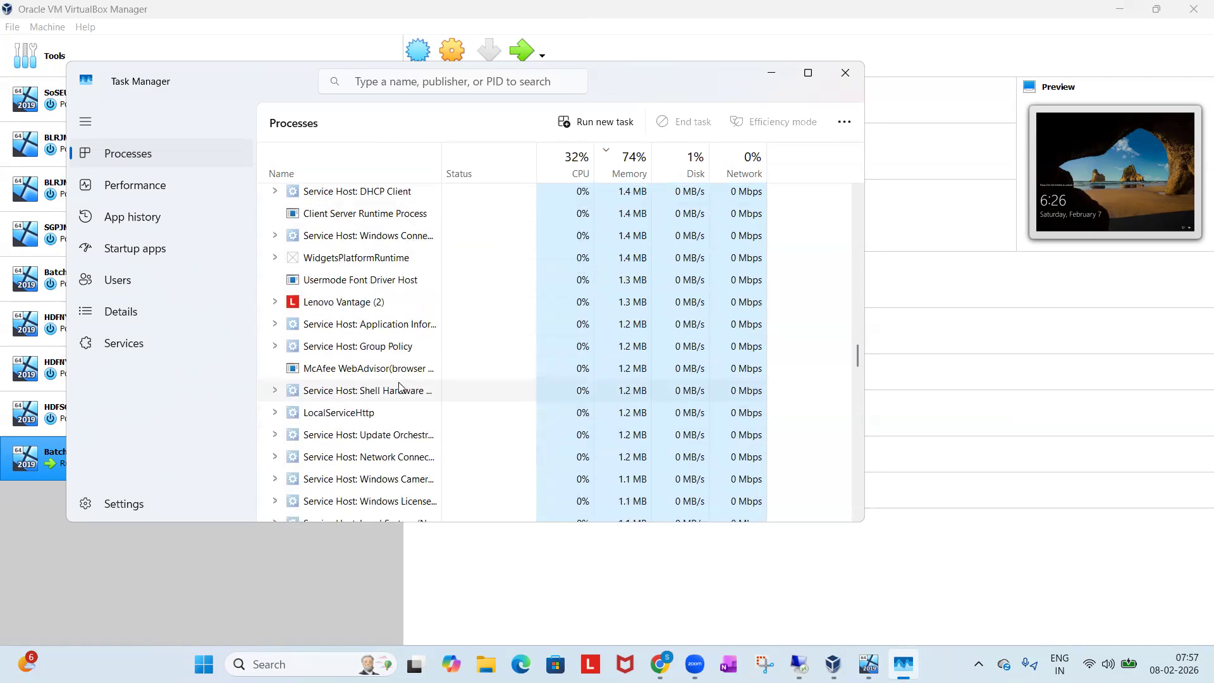
scroll(399, 387, "down", 4)
scroll(399, 387, "down", 4)
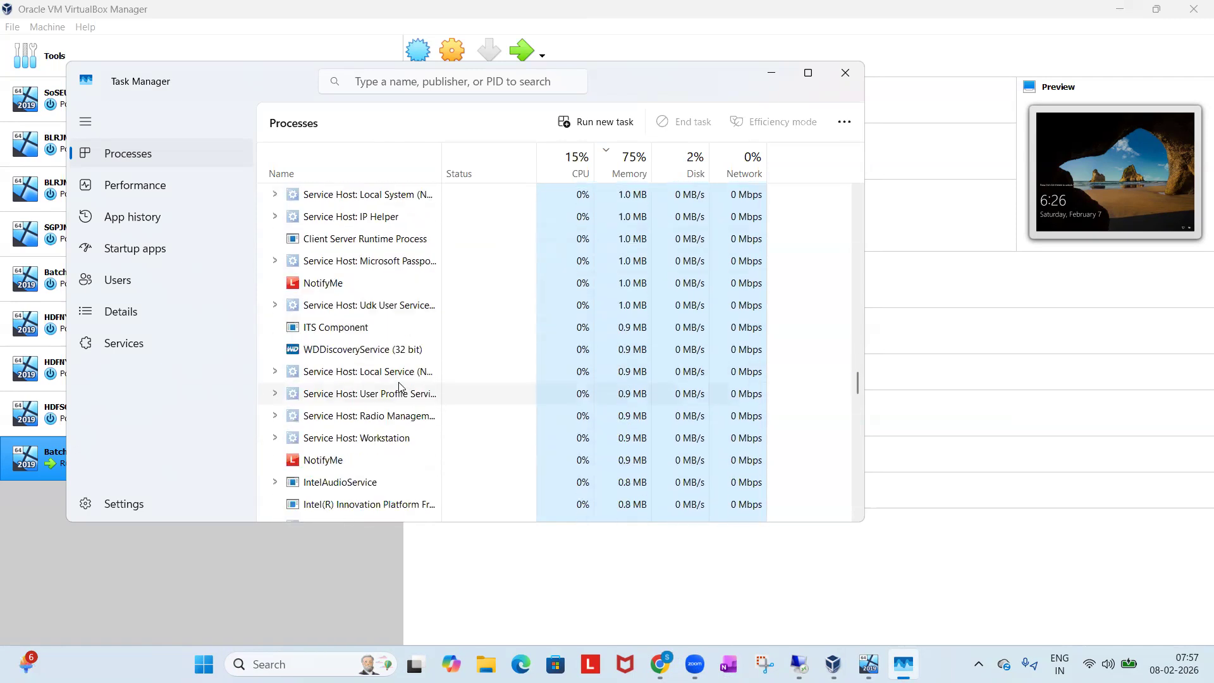
scroll(399, 386, "down", 15)
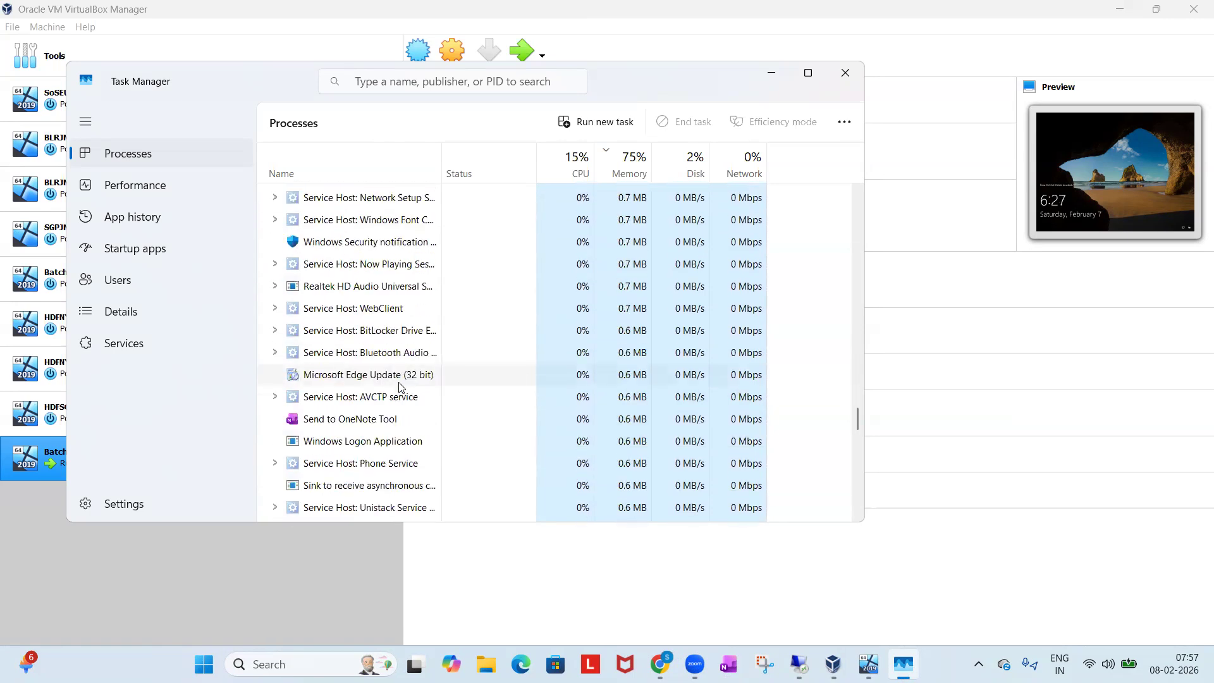
scroll(400, 387, "down", 4)
scroll(400, 387, "up", 10)
scroll(400, 387, "up", 5)
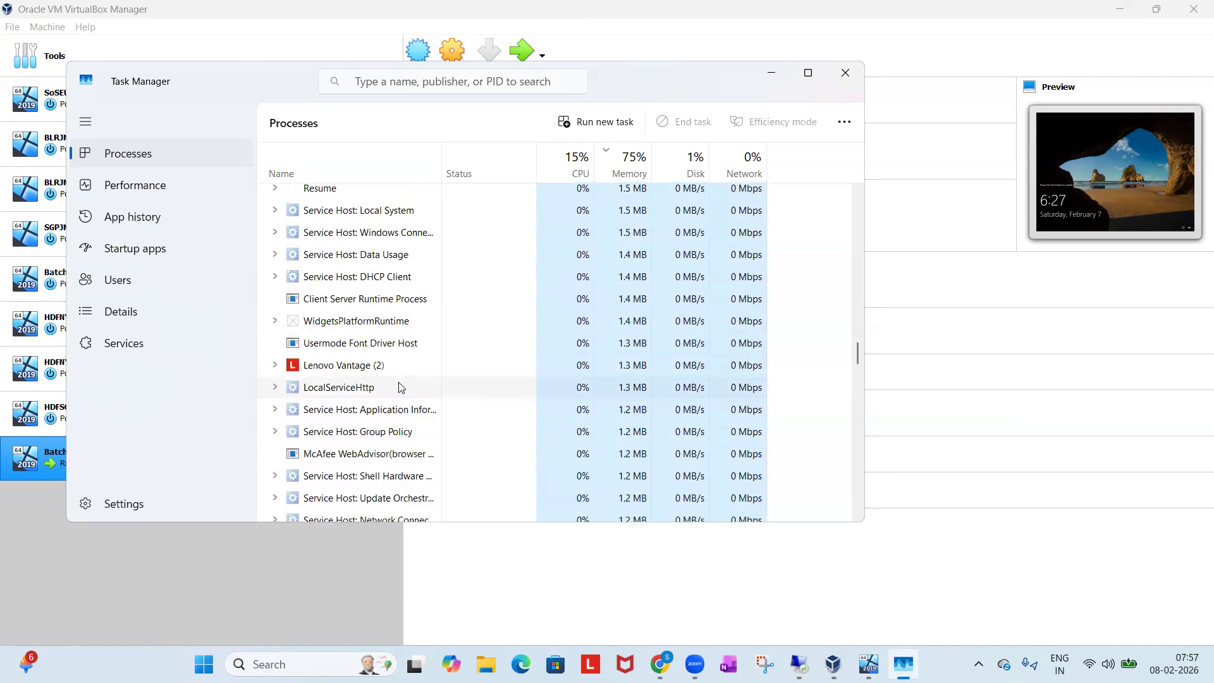
scroll(399, 387, "up", 3)
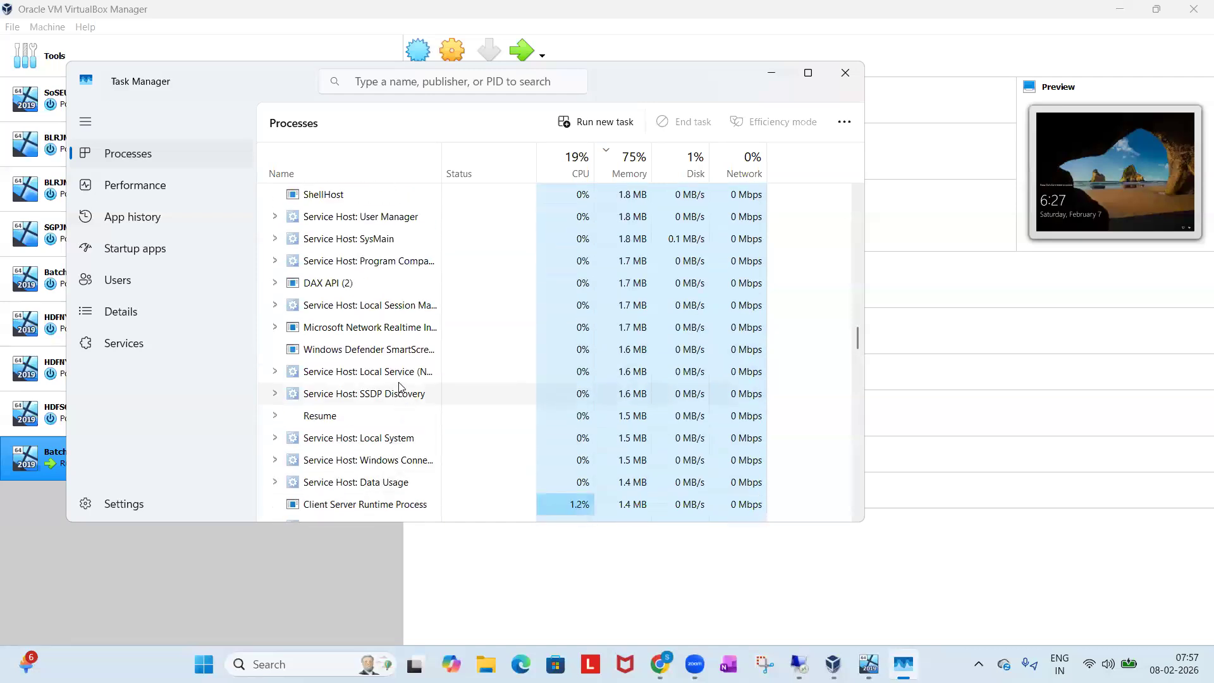
scroll(400, 387, "up", 3)
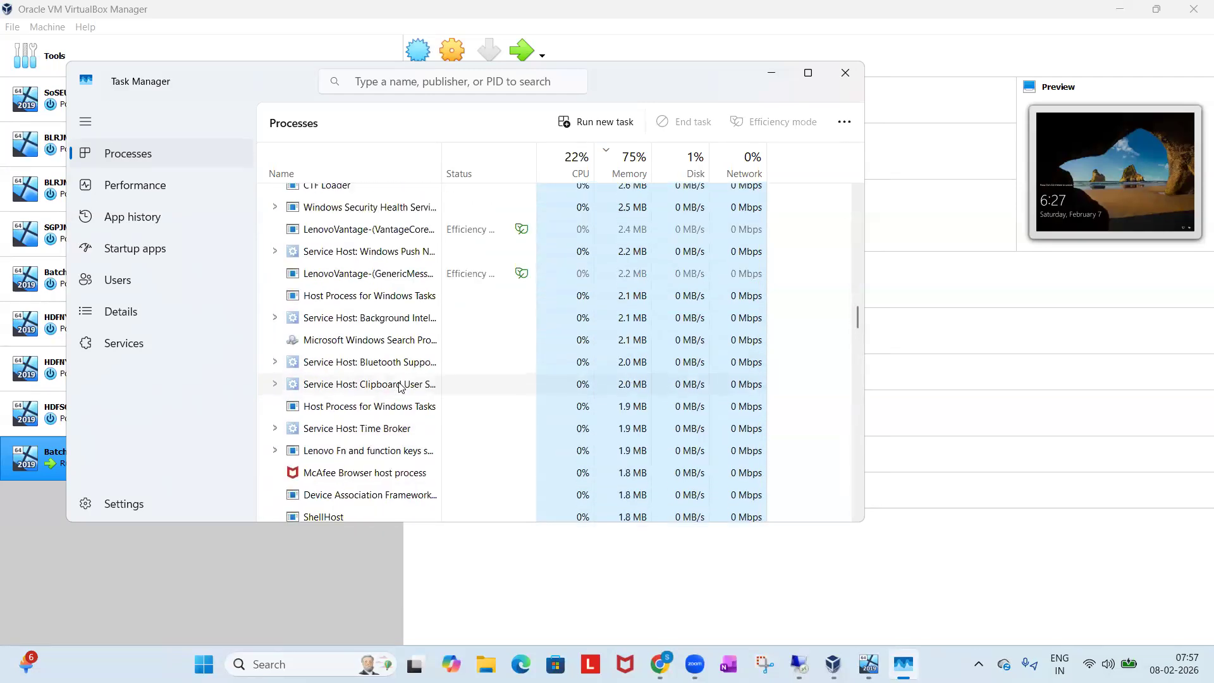
scroll(399, 387, "up", 2)
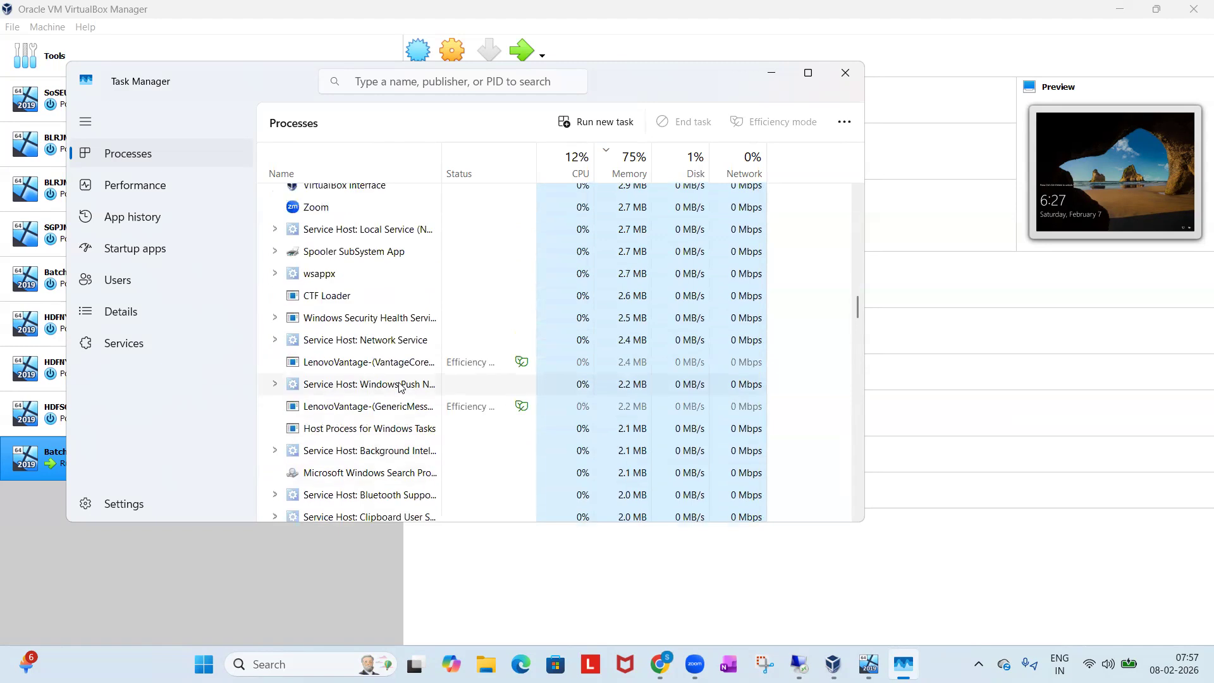
scroll(400, 387, "up", 4)
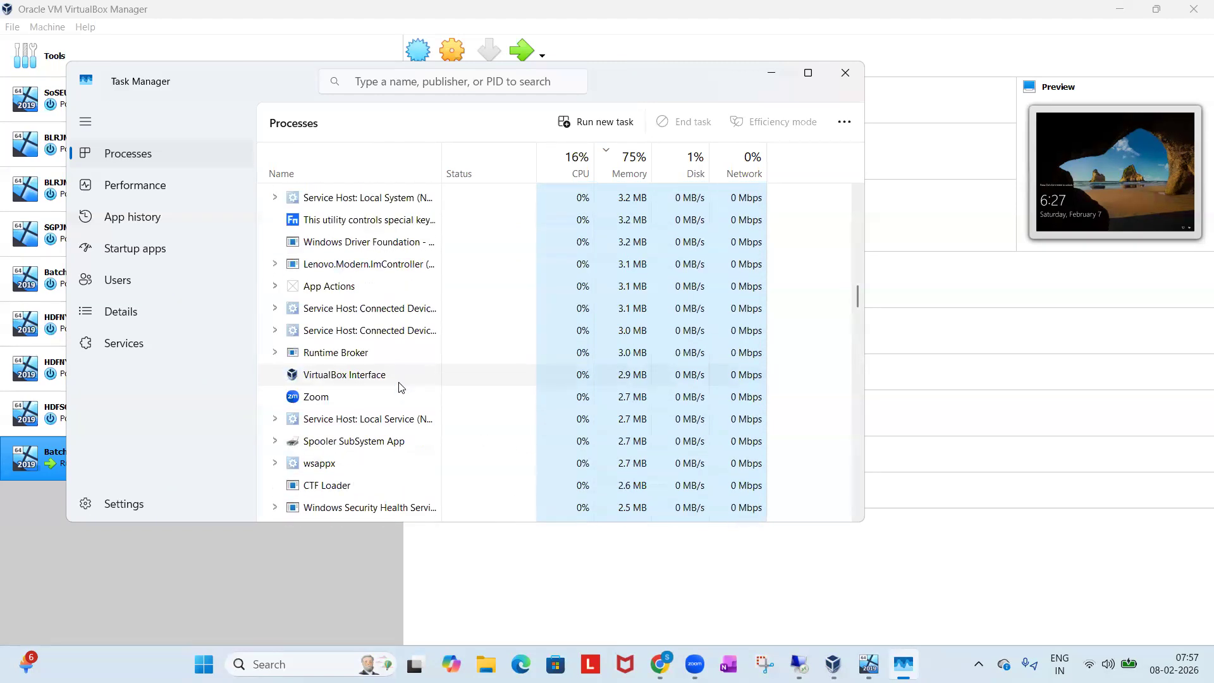
scroll(399, 387, "up", 5)
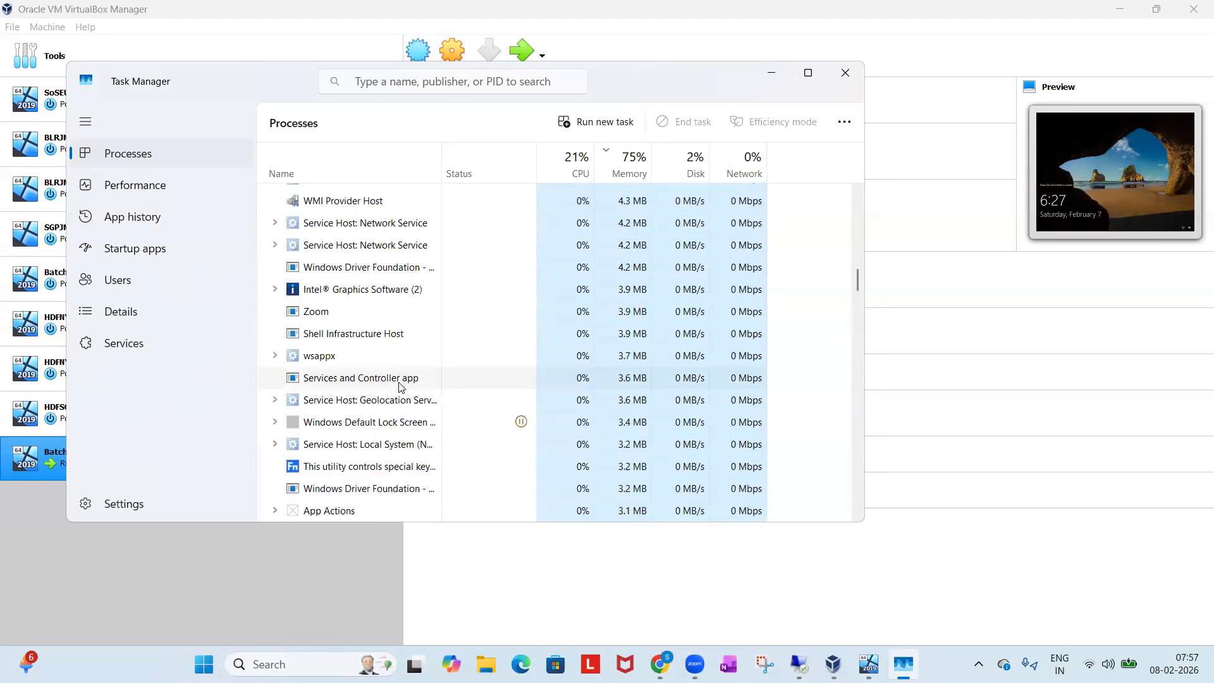
scroll(400, 387, "up", 4)
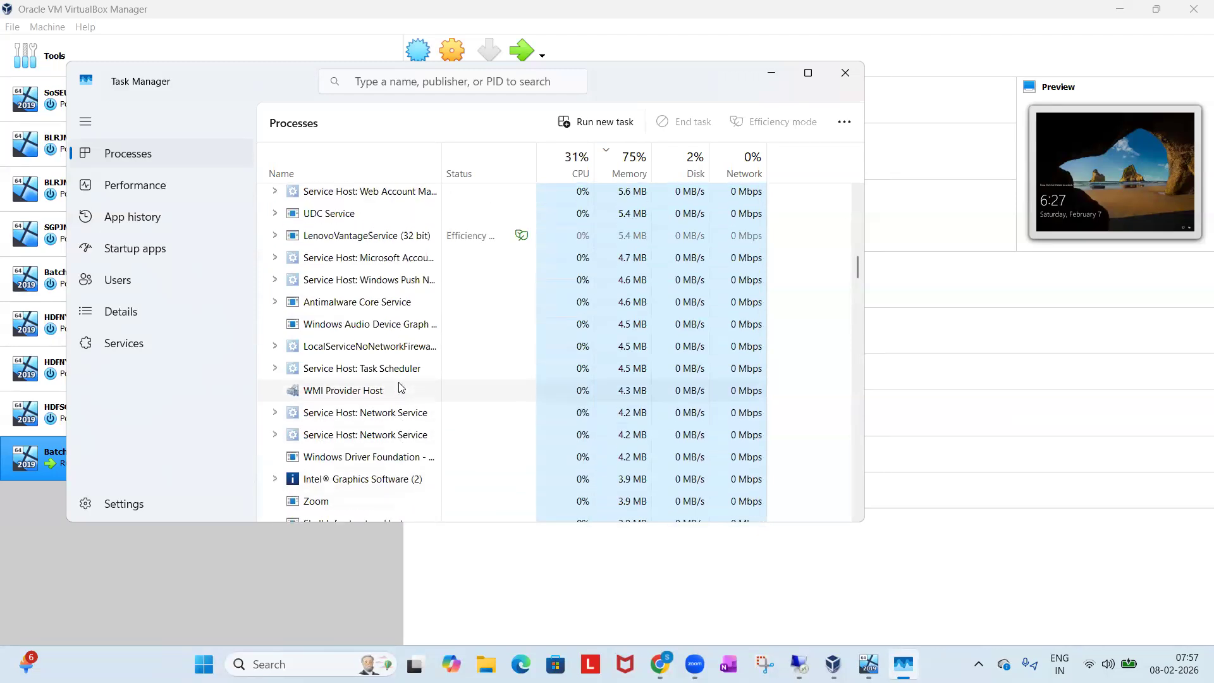
scroll(400, 387, "up", 4)
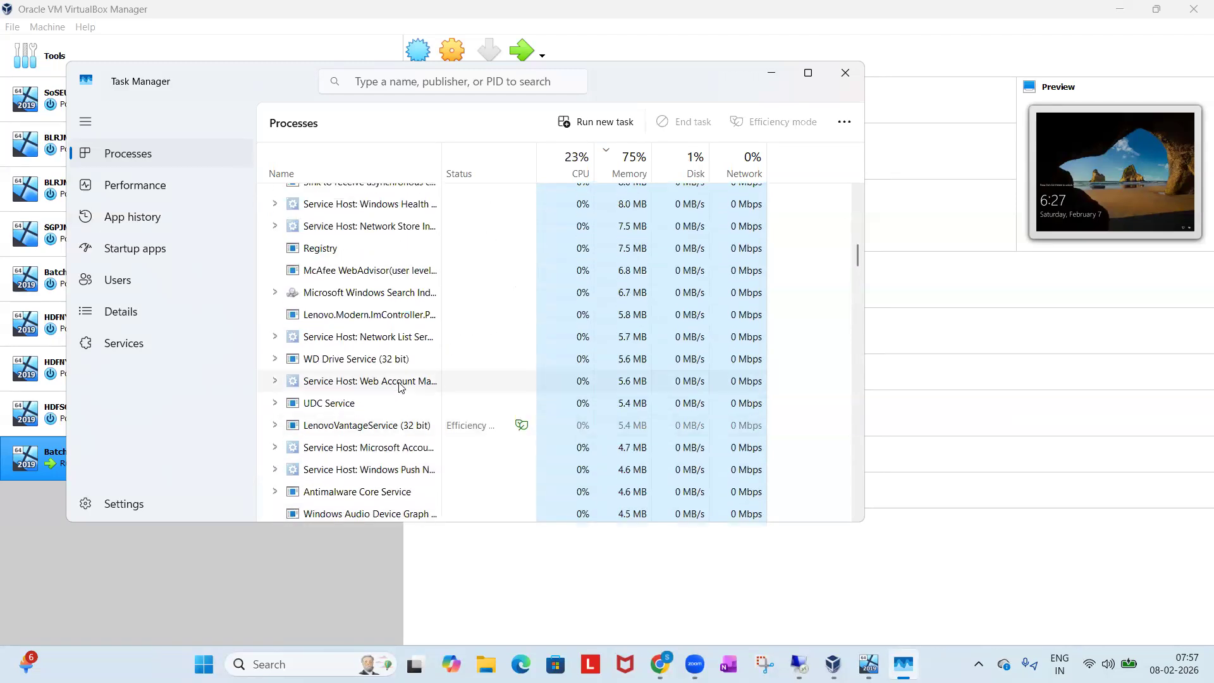
scroll(400, 387, "up", 3)
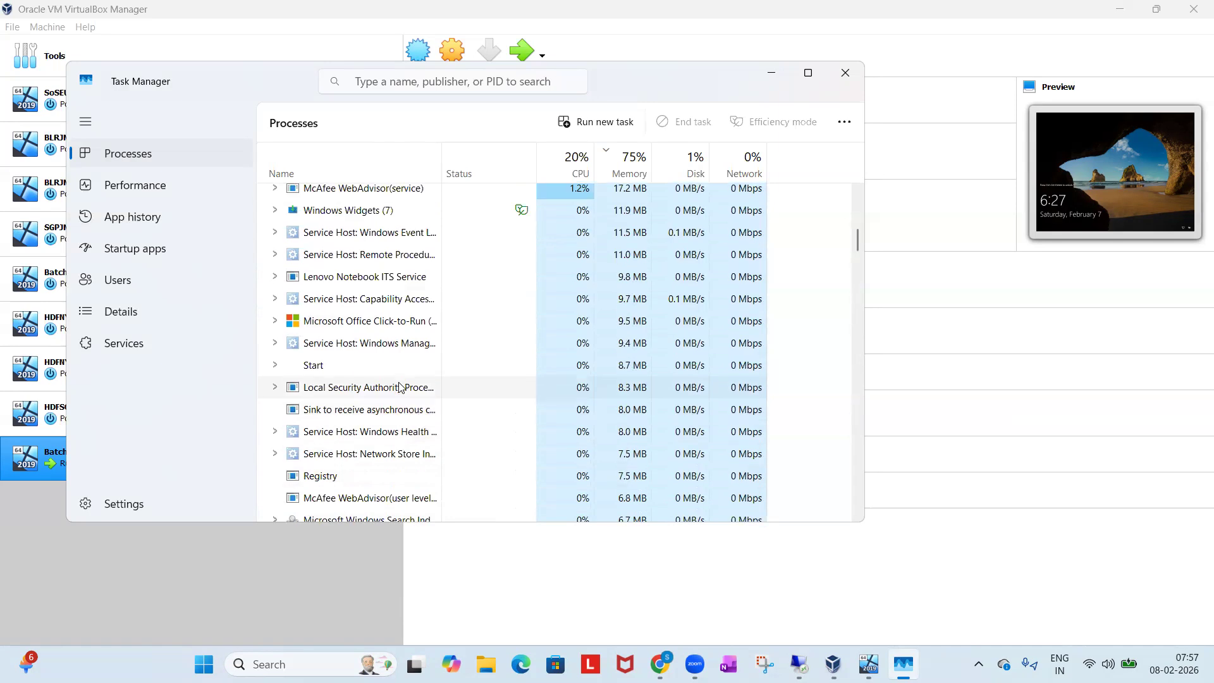
scroll(399, 387, "up", 2)
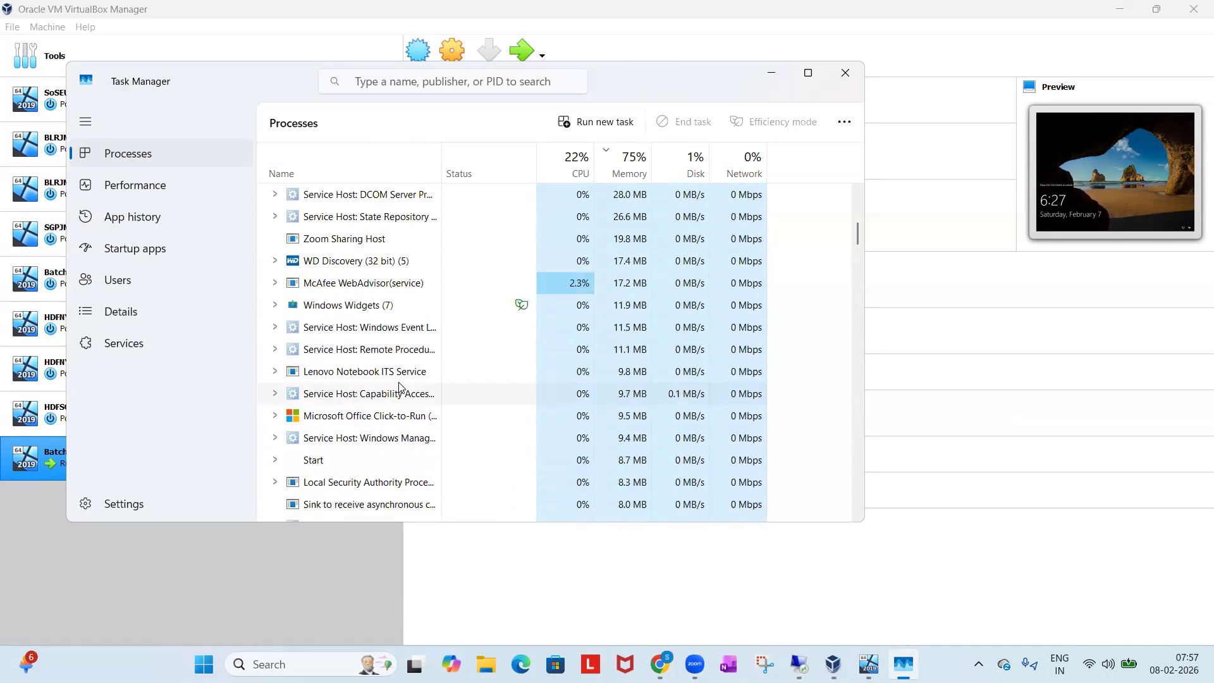
scroll(399, 387, "up", 3)
scroll(400, 387, "up", 1)
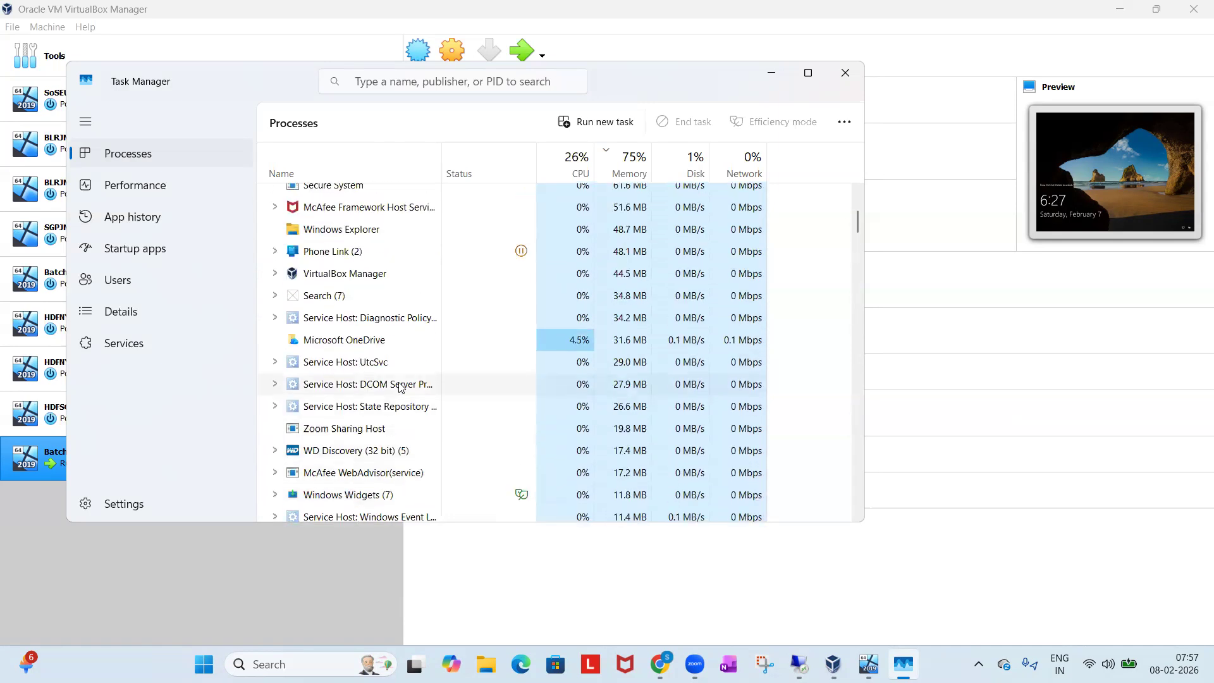
right_click(347, 251)
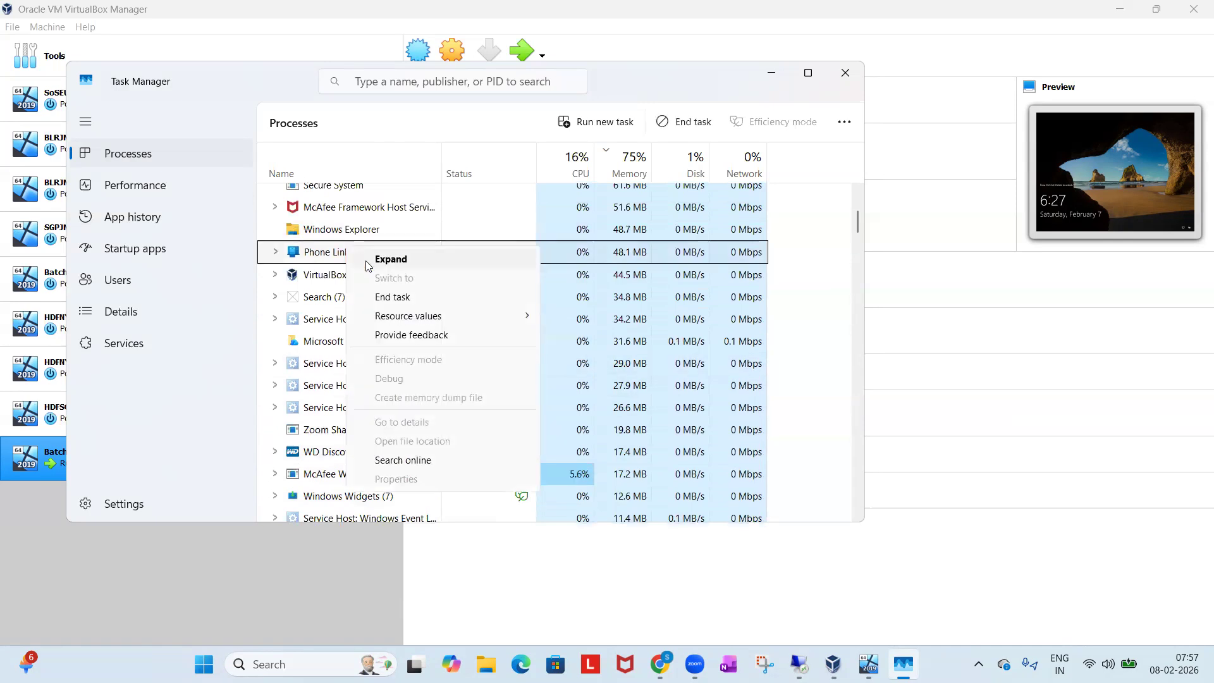
left_click(381, 297)
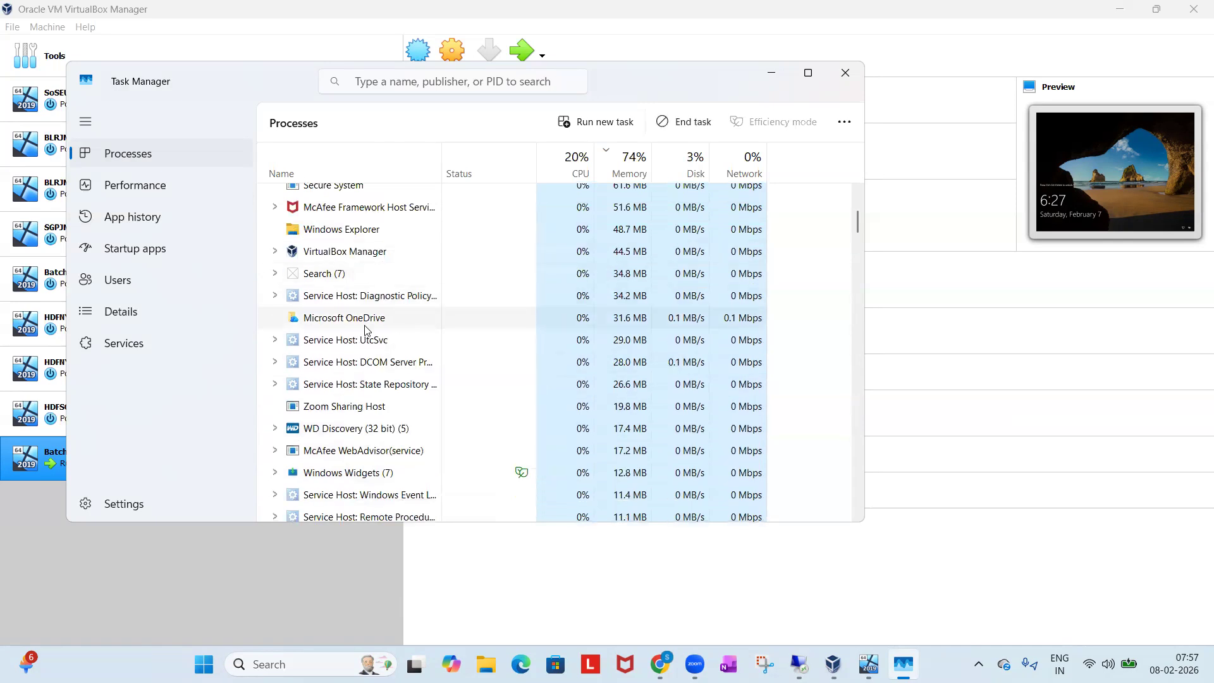
scroll(366, 332, "up", 2)
scroll(365, 330, "up", 3)
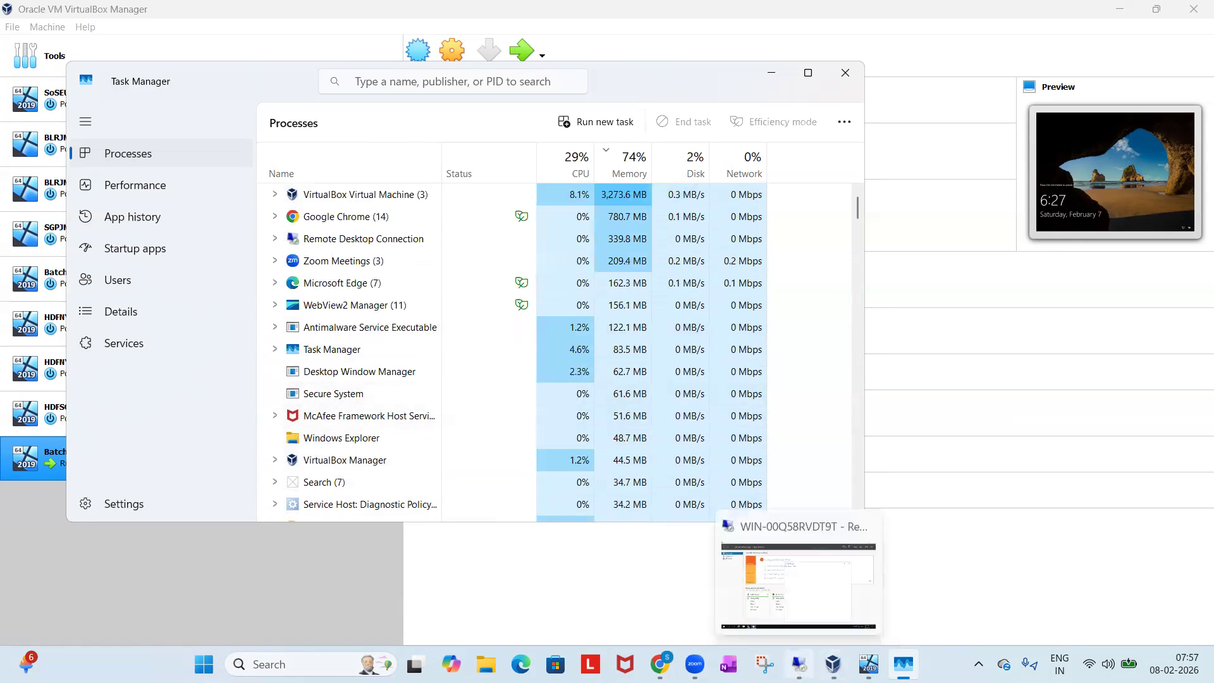
Return to the WIN-00Q58RVDT9T remote session, close Server Manager and refresh the server's desktop.
left_click(800, 658)
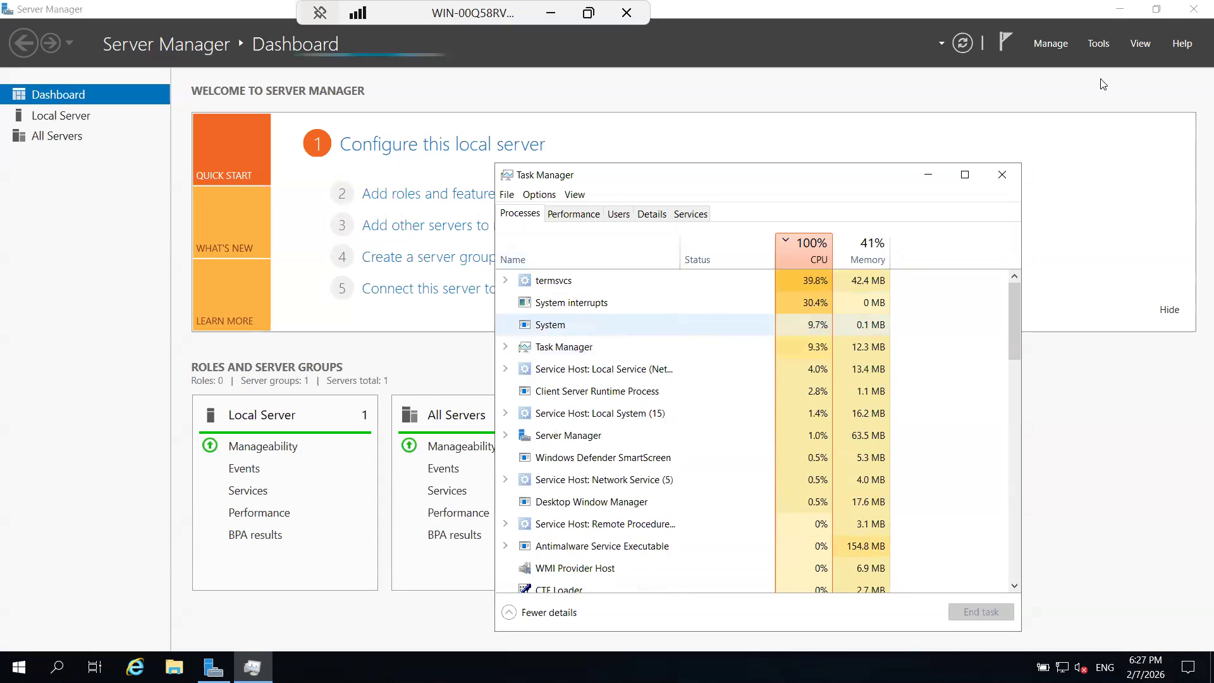
left_click(1193, 10)
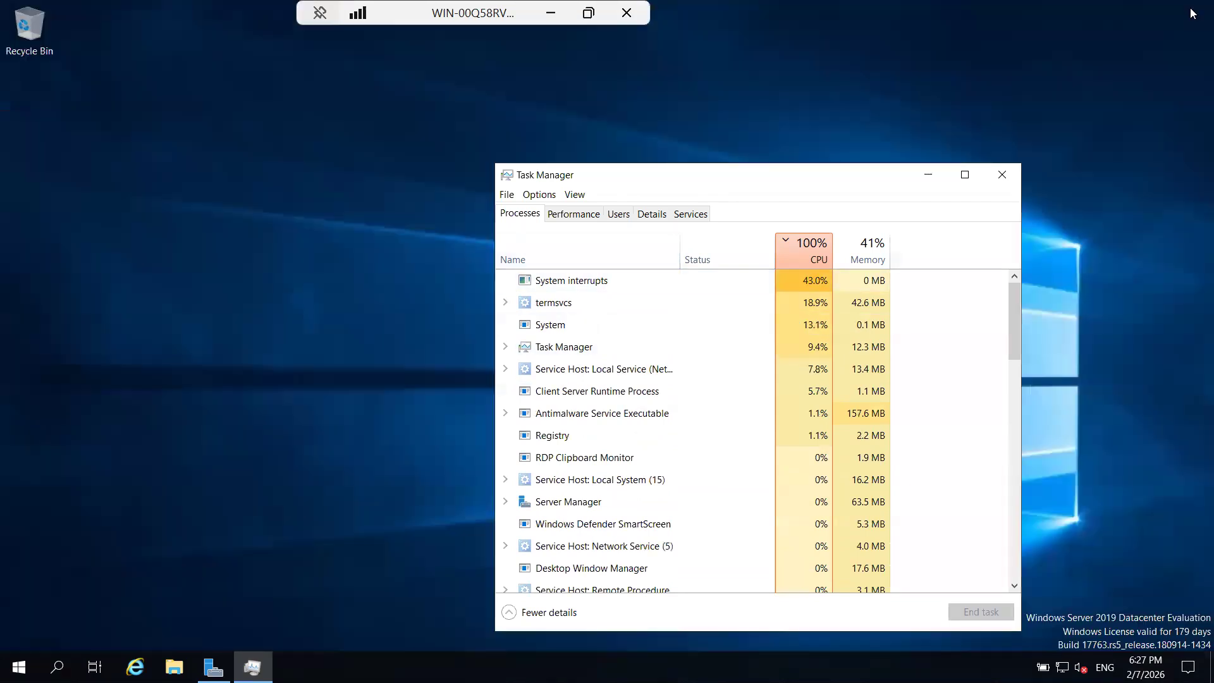
right_click(239, 273)
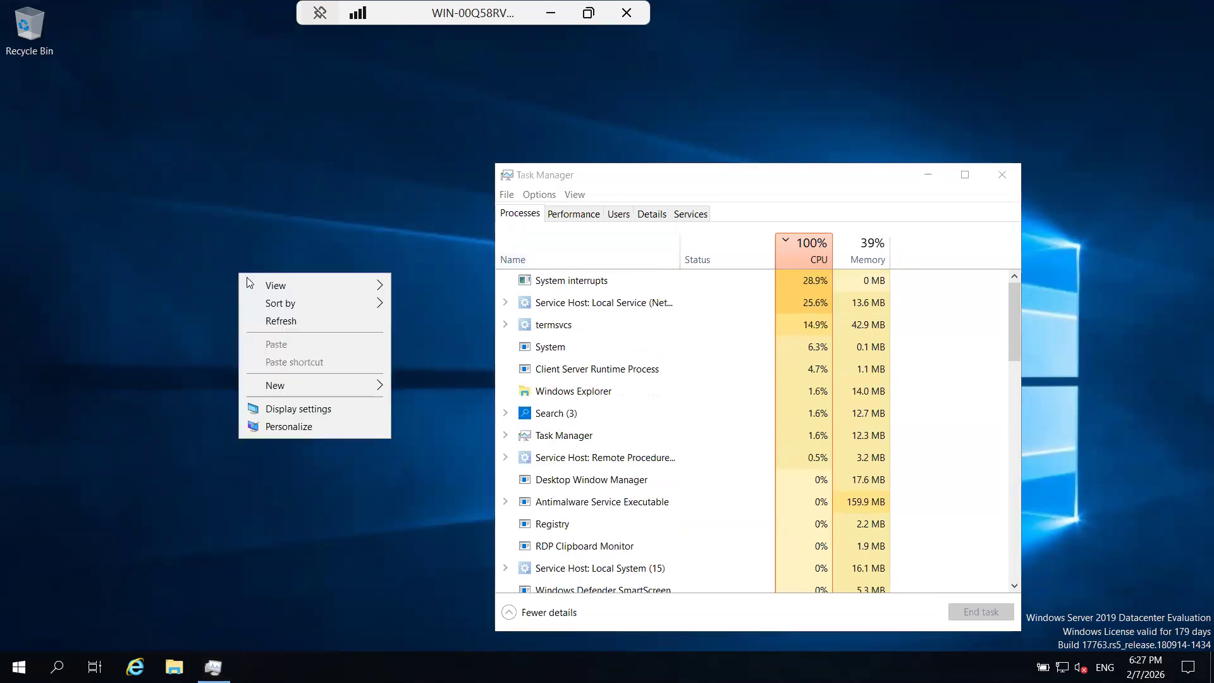
left_click(264, 321)
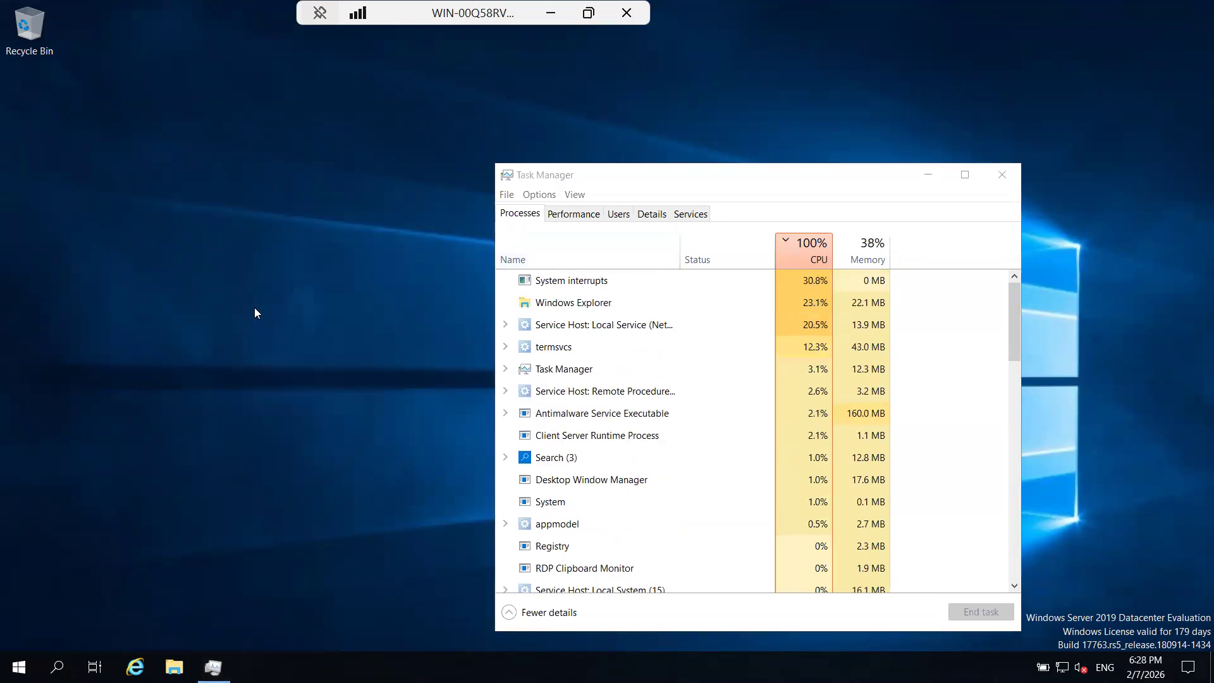
Refresh the server's desktop and end the Search task in the server's Task Manager.
right_click(254, 312)
left_click(282, 358)
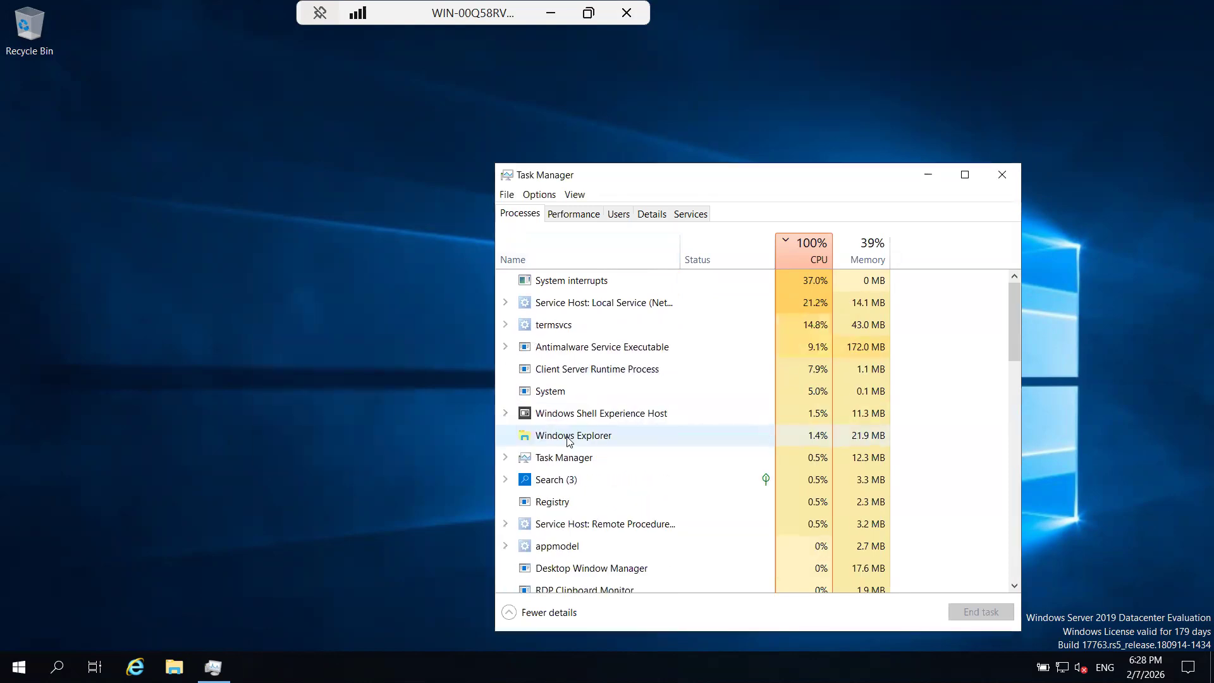
right_click(568, 437)
left_click(451, 473)
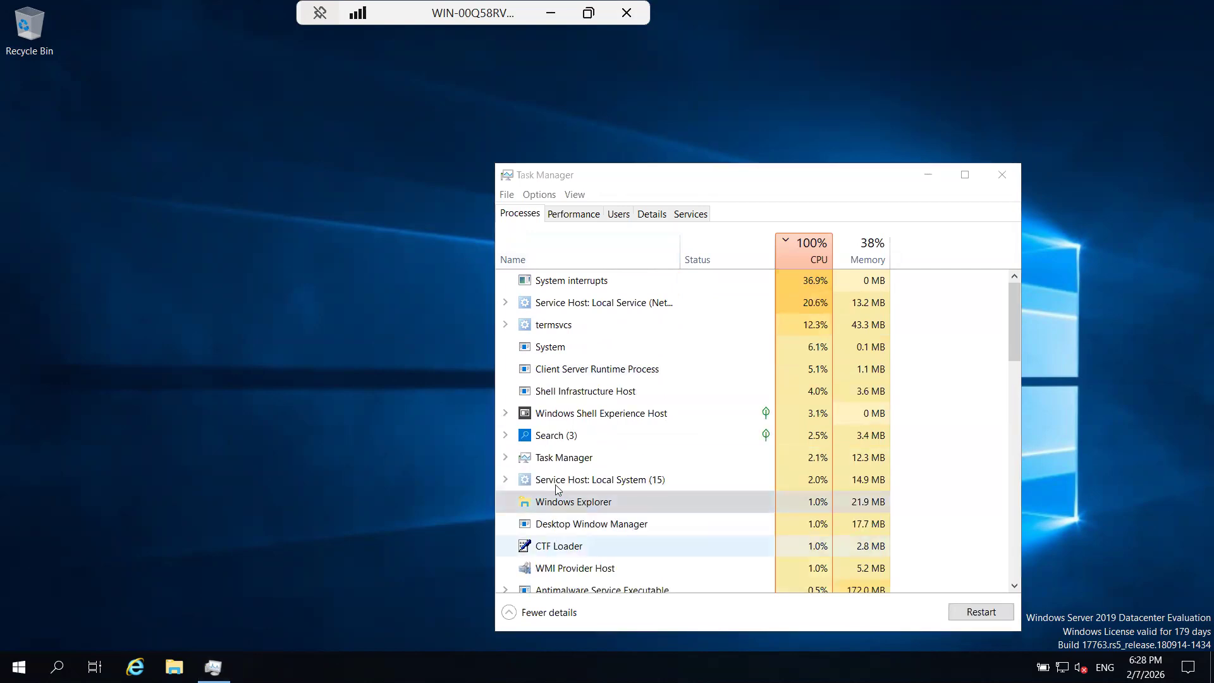
right_click(559, 444)
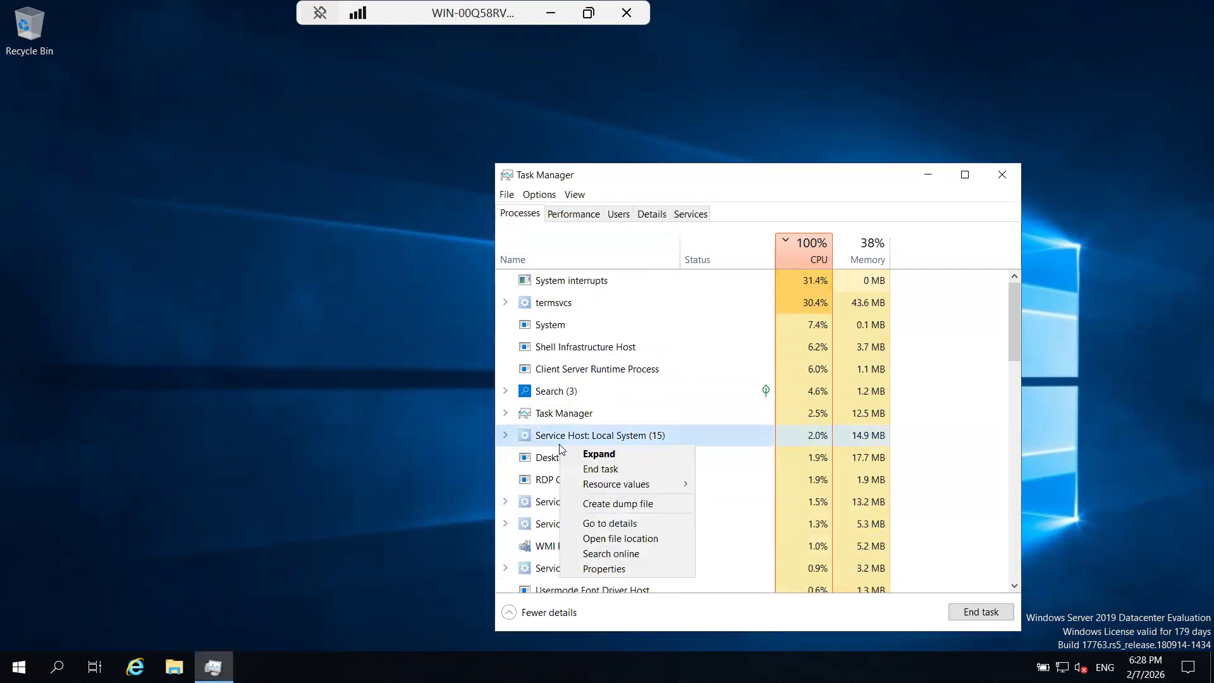
right_click(556, 389)
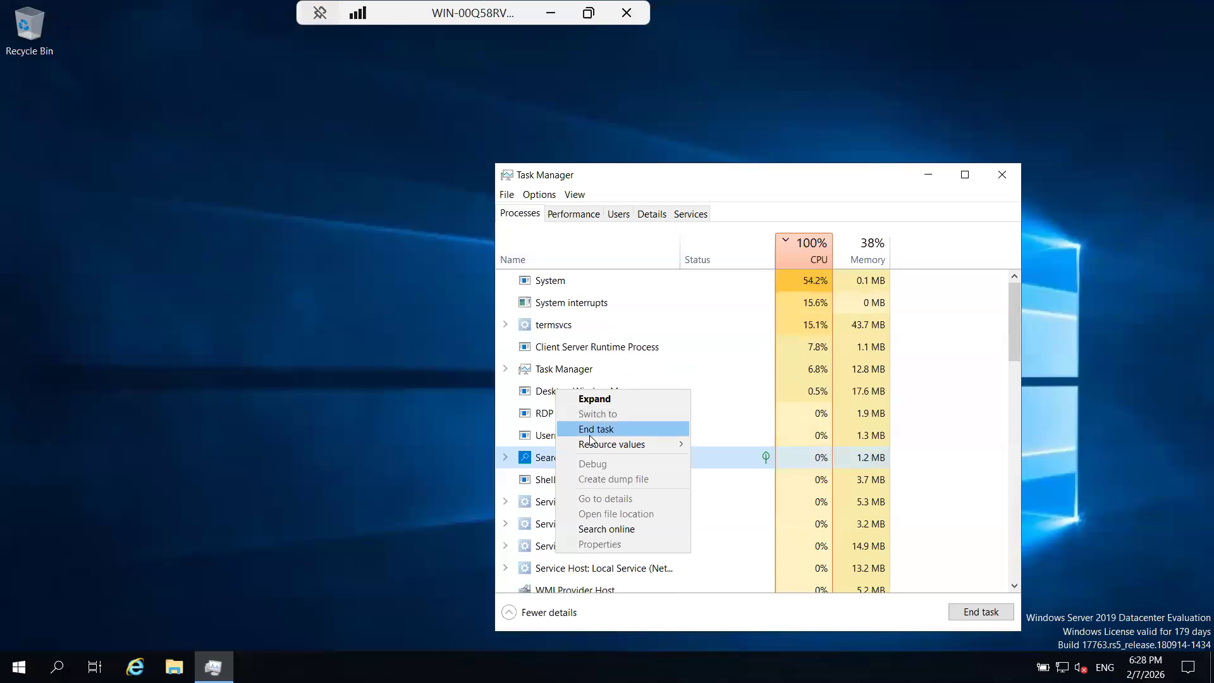
left_click(589, 430)
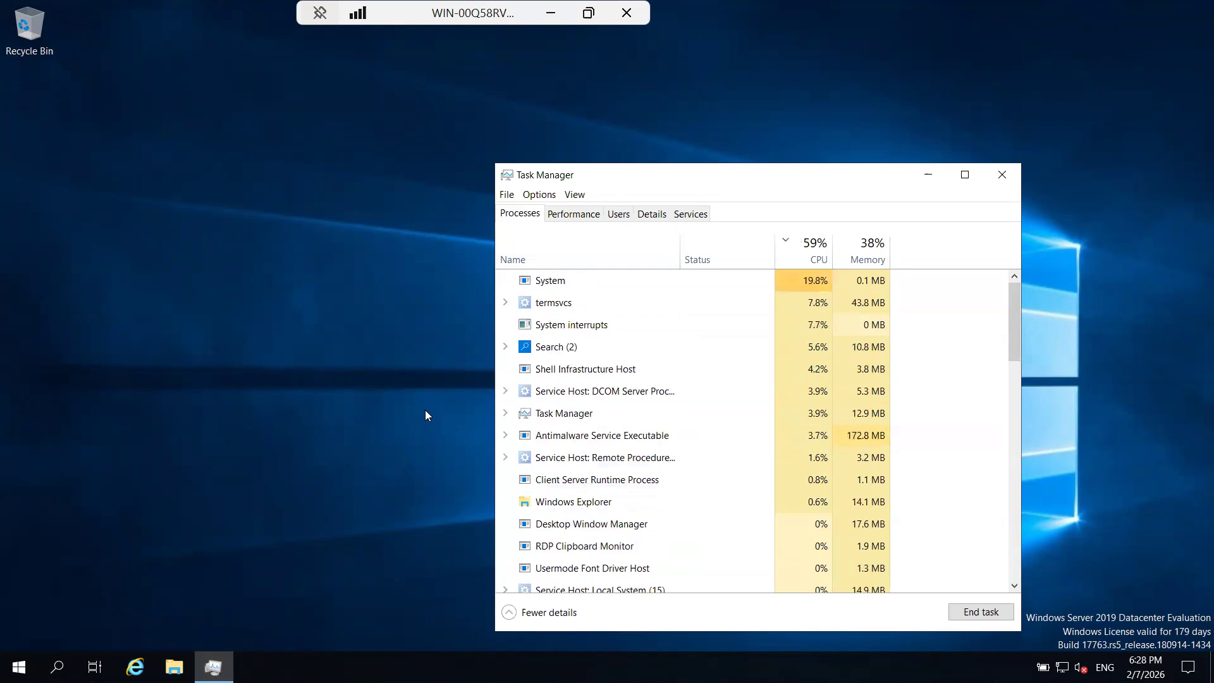
End the Search task once more and refresh the server's desktop again.
right_click(548, 350)
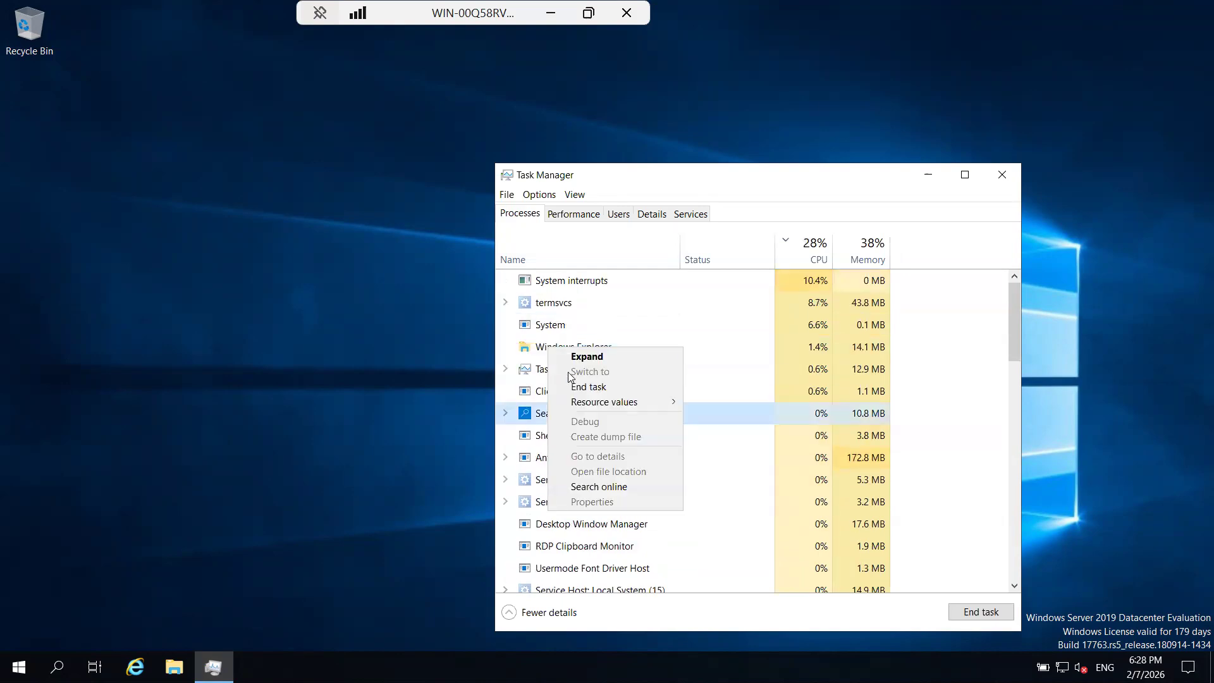
left_click(576, 387)
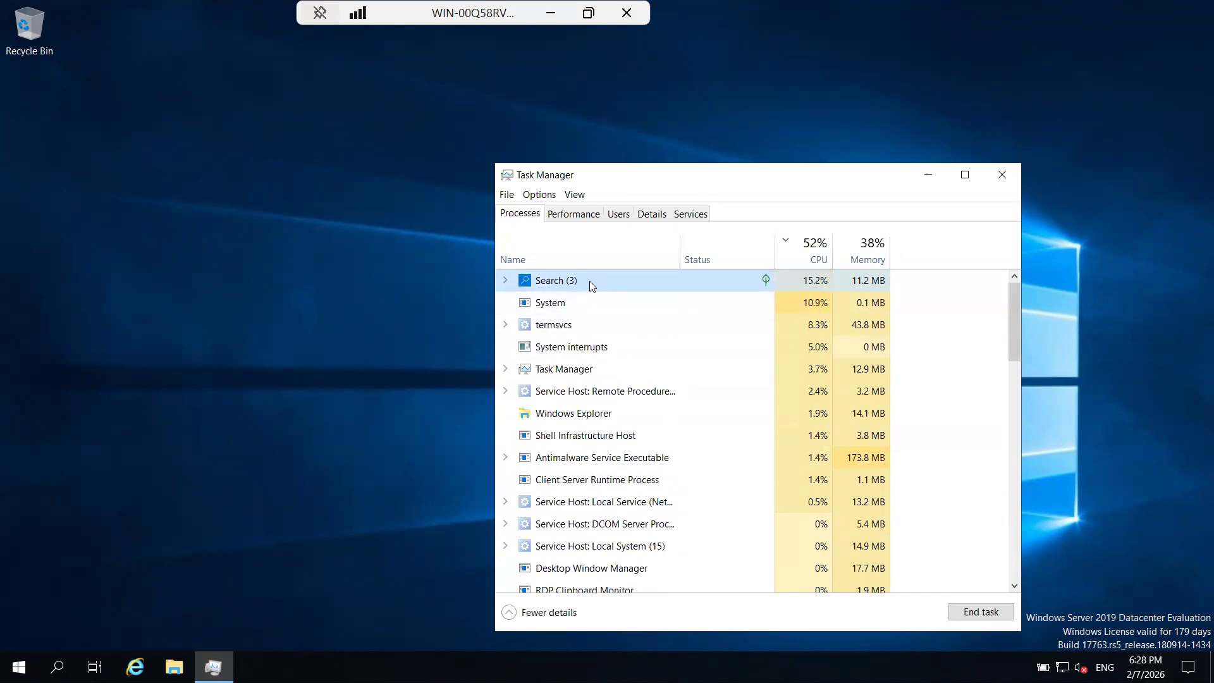
right_click(589, 281)
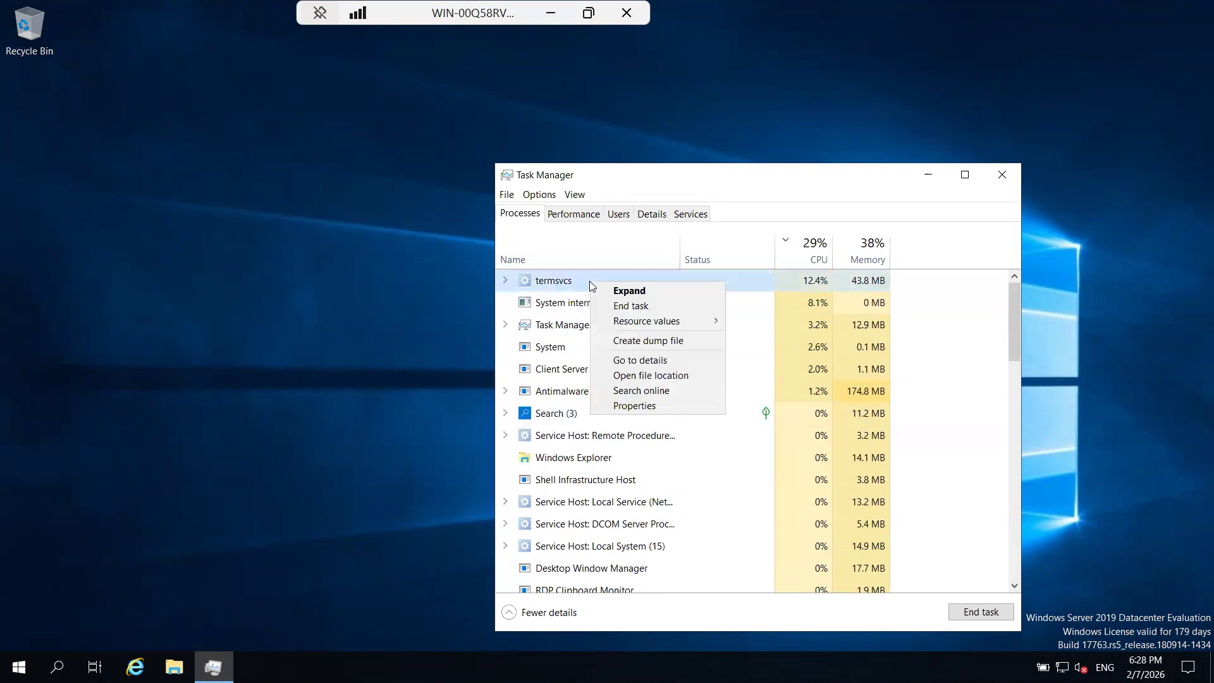
left_click(403, 376)
right_click(297, 354)
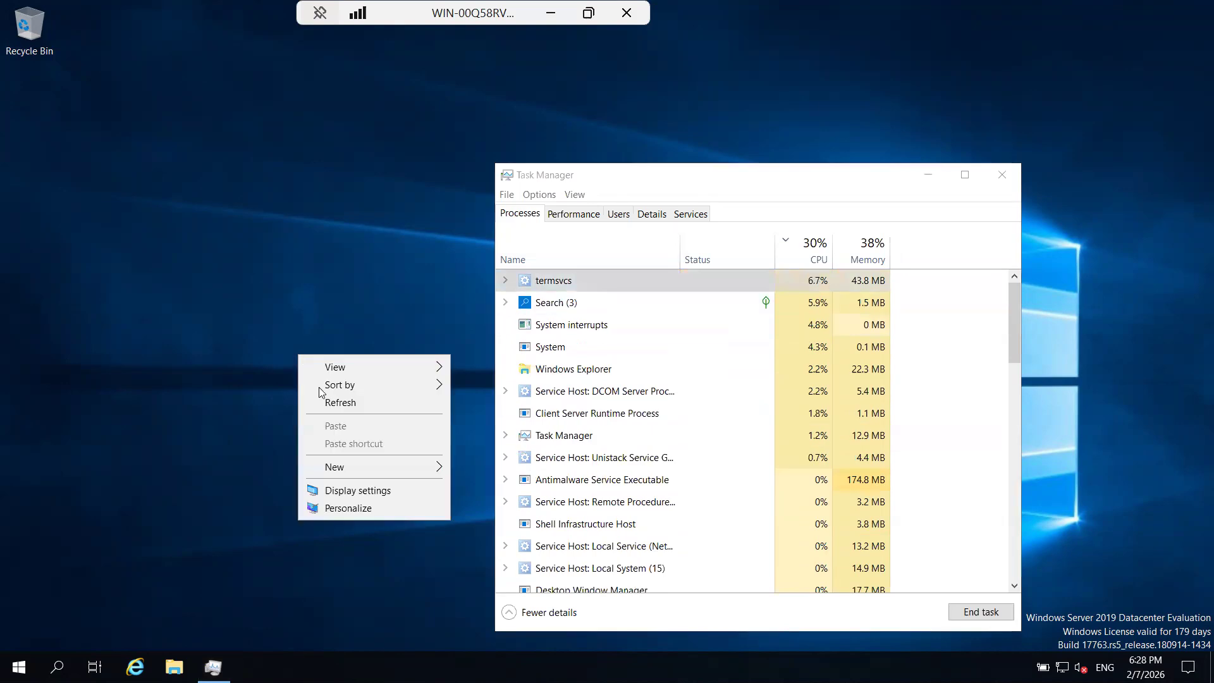
left_click(327, 402)
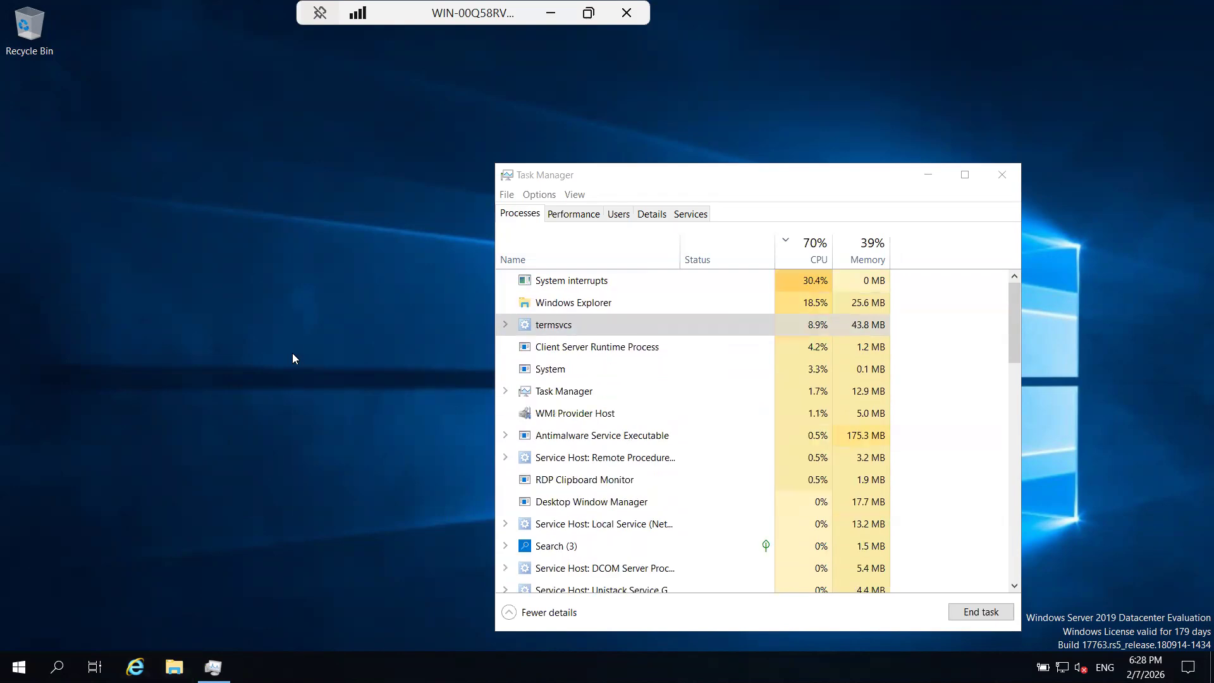
Open File Explorer on the server and open the SqlSetup_x64_ENU disc in CD Drive (D:).
key("super+e")
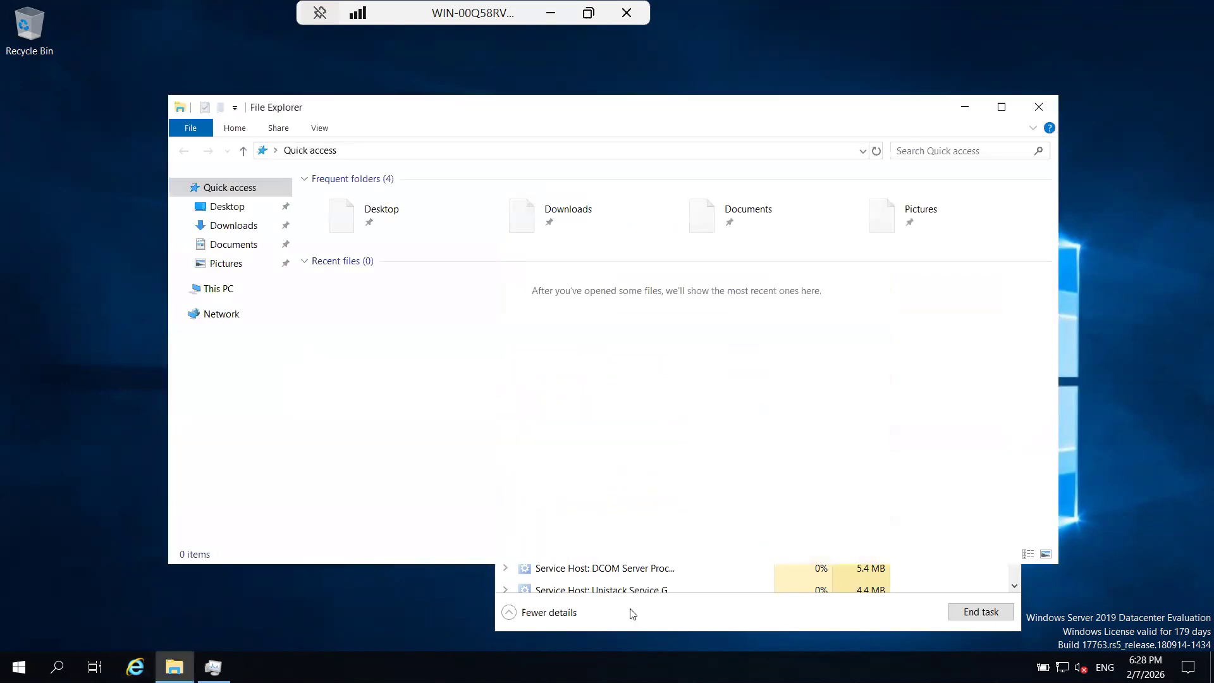
left_click(633, 614)
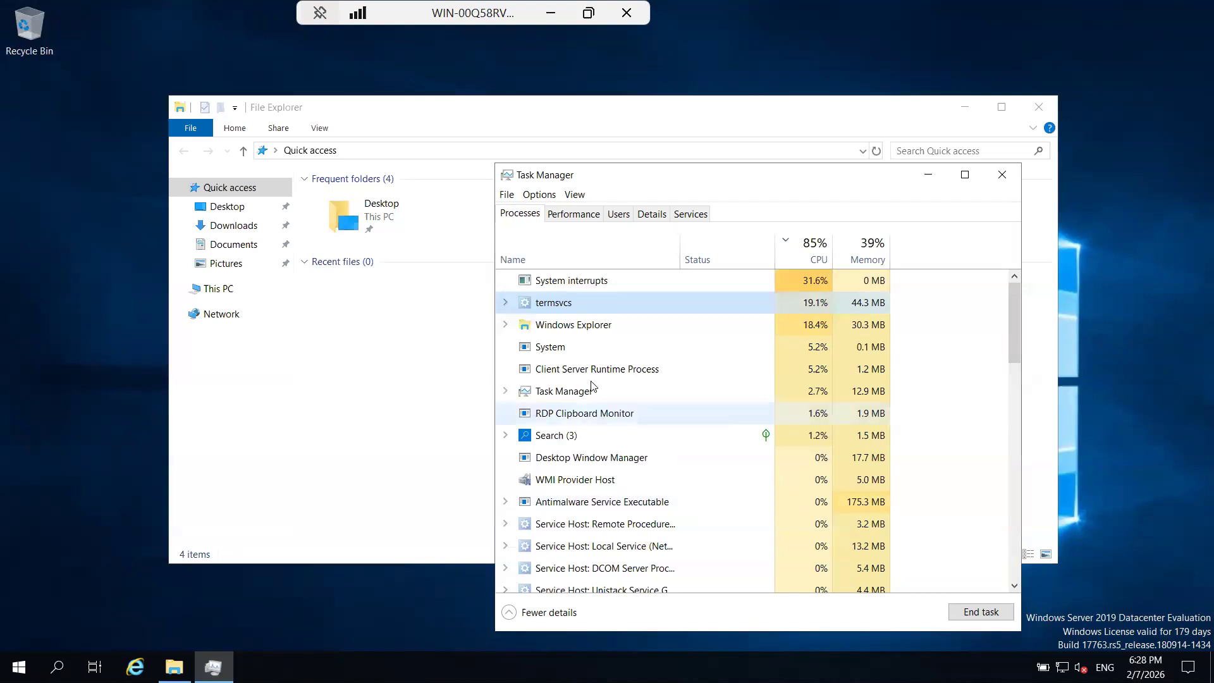
left_click(228, 288)
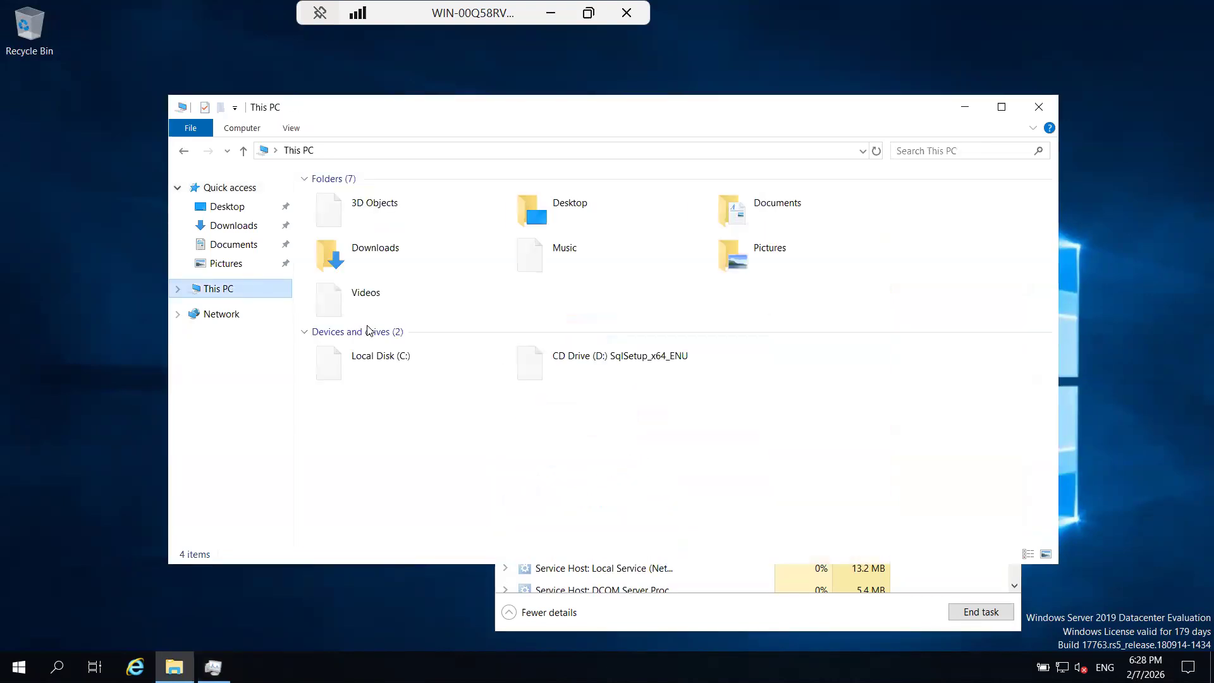
left_click(600, 358)
right_click(600, 358)
left_click(639, 373)
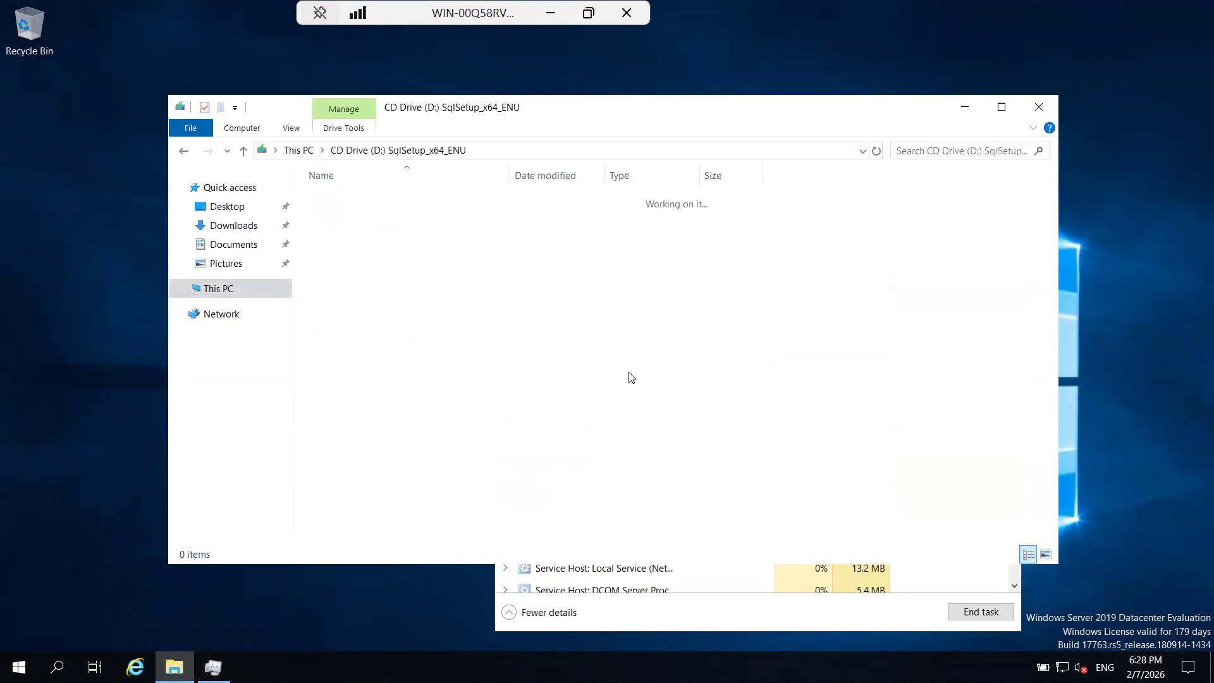
Launch the setup application from the SqlSetup_x64_ENU disc and bring Task Manager to the front.
double_click(365, 318)
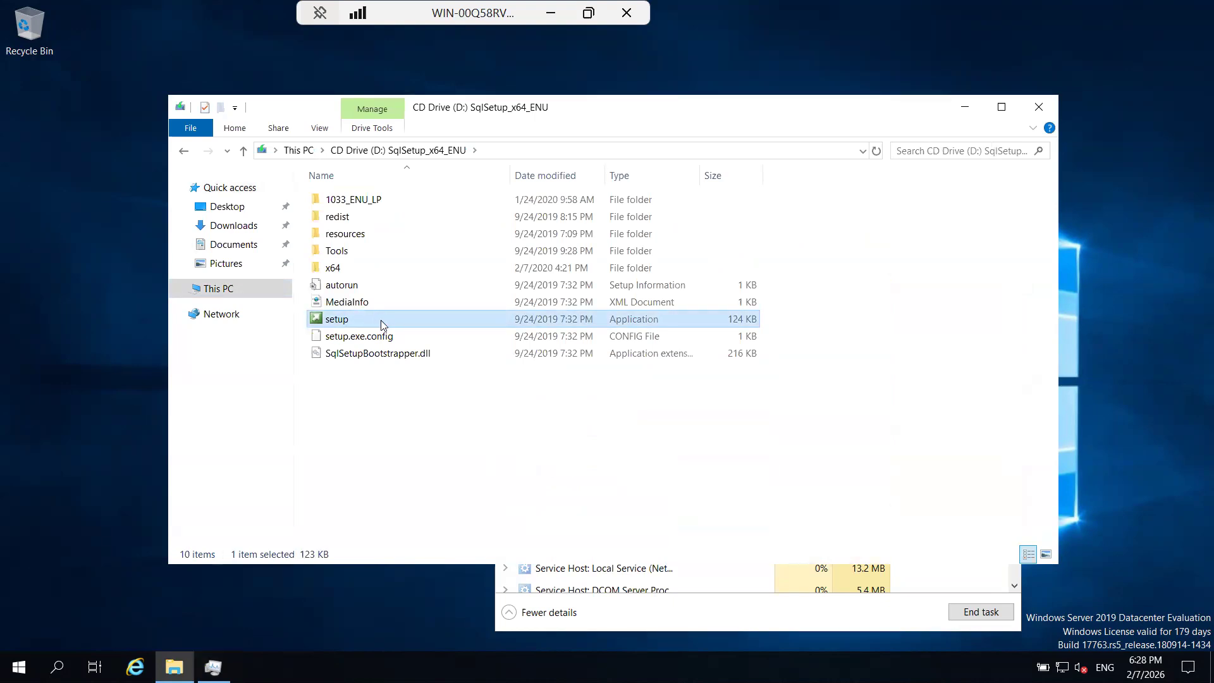
right_click(380, 320)
left_click(398, 347)
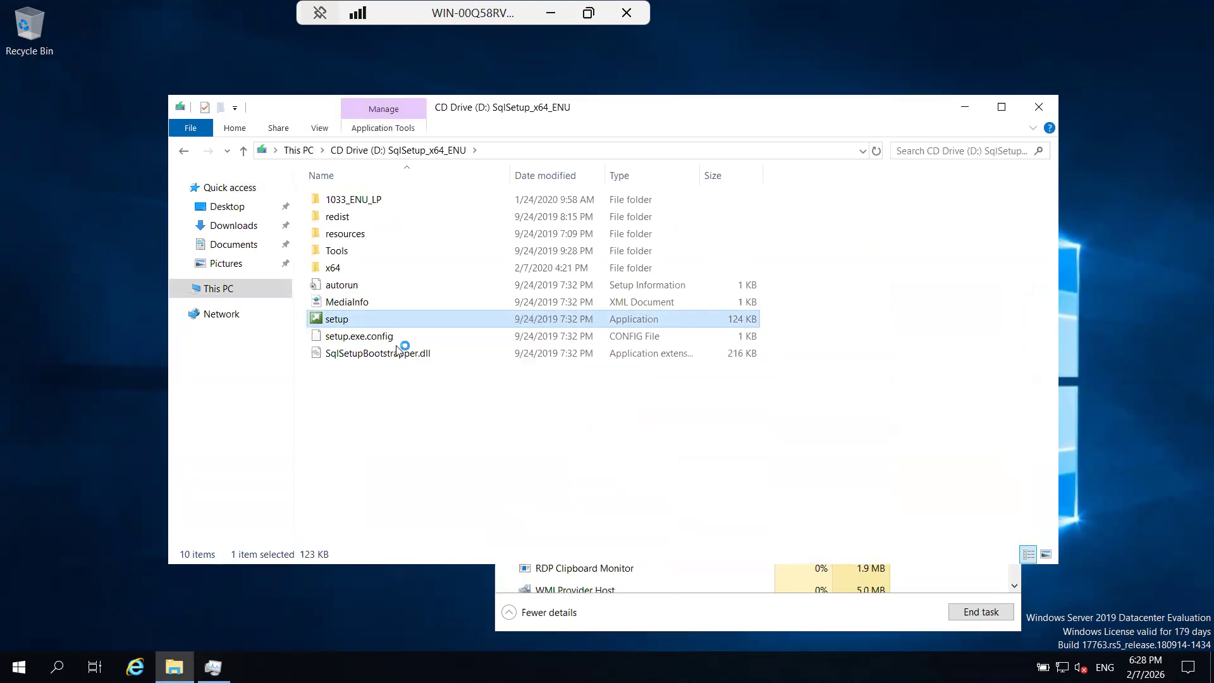
left_click(758, 624)
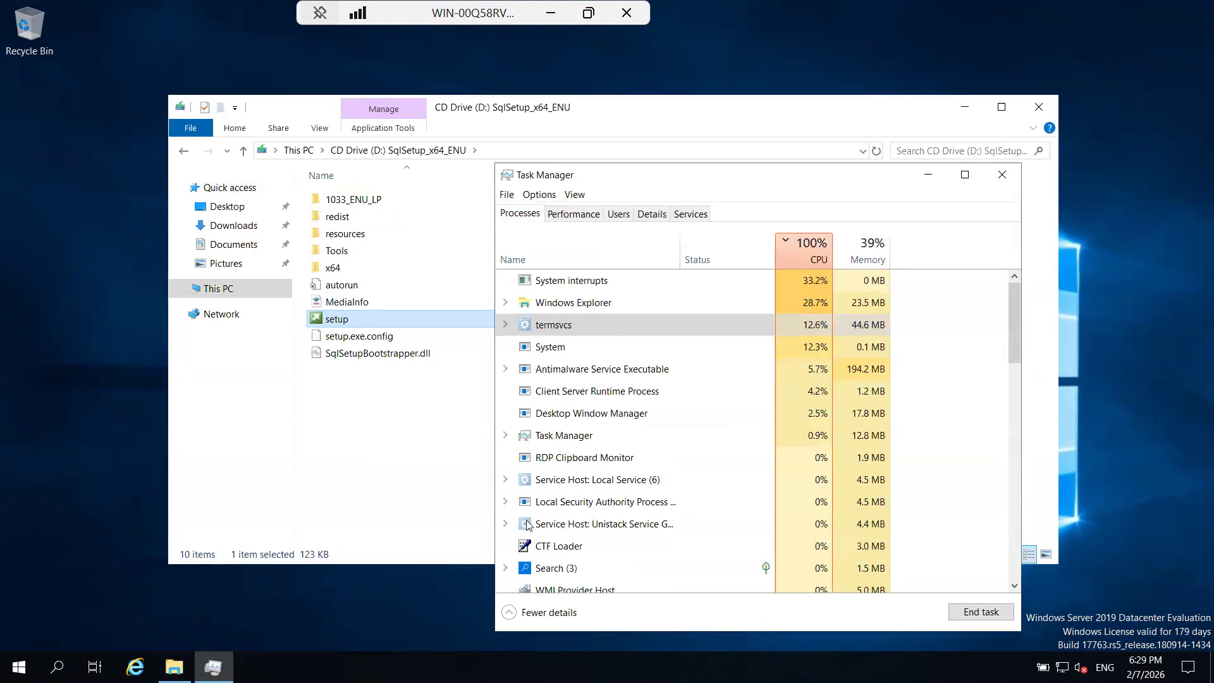
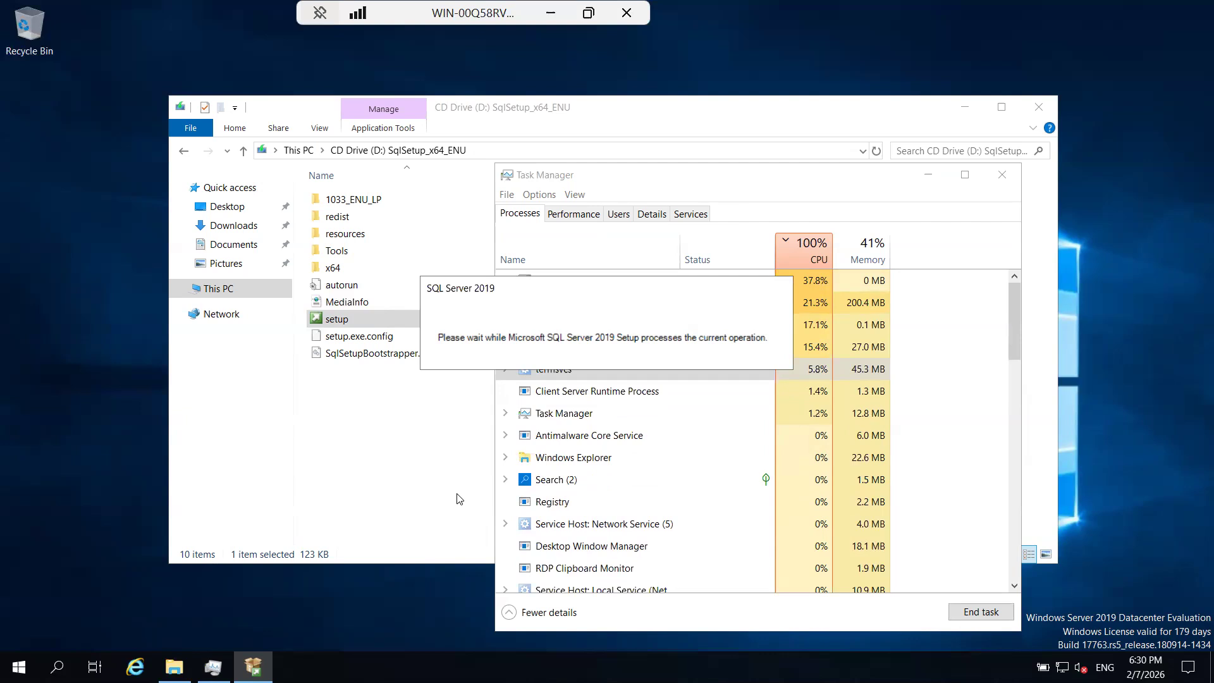
Minimize the server session, switch to Chrome, search for "zoom pricing" in a new tab and open Zoom's Plans & Pricing page.
left_click(552, 15)
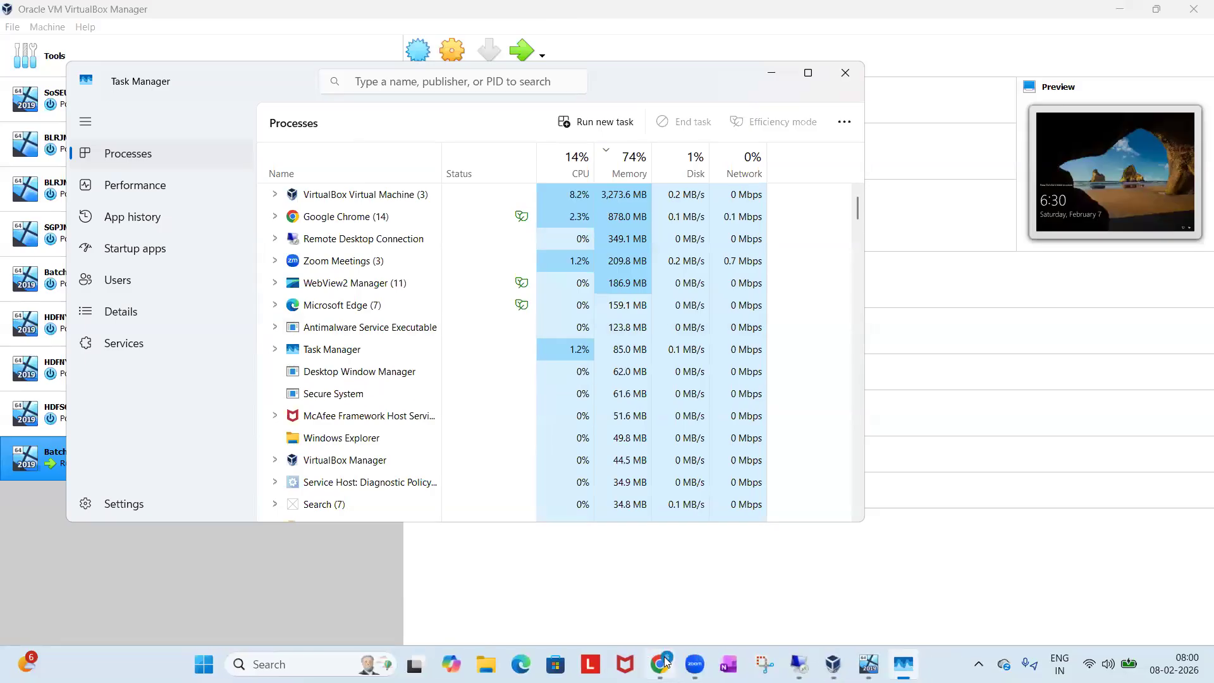
left_click(662, 664)
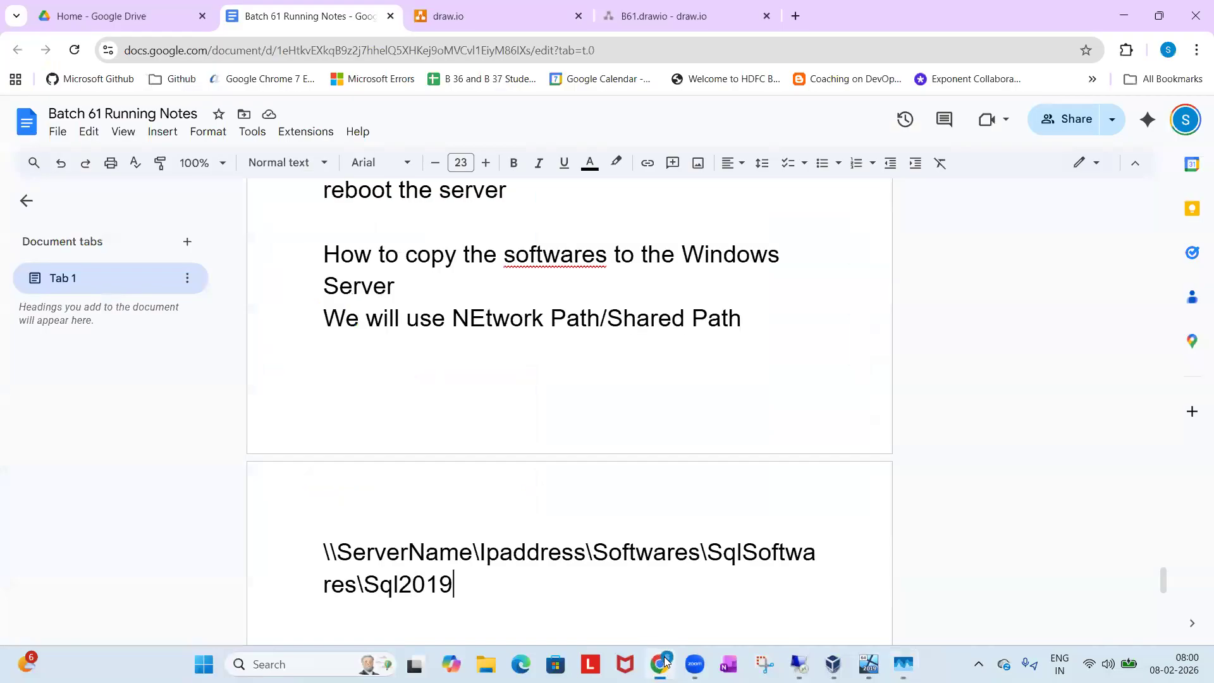
left_click(796, 17)
type("zoom")
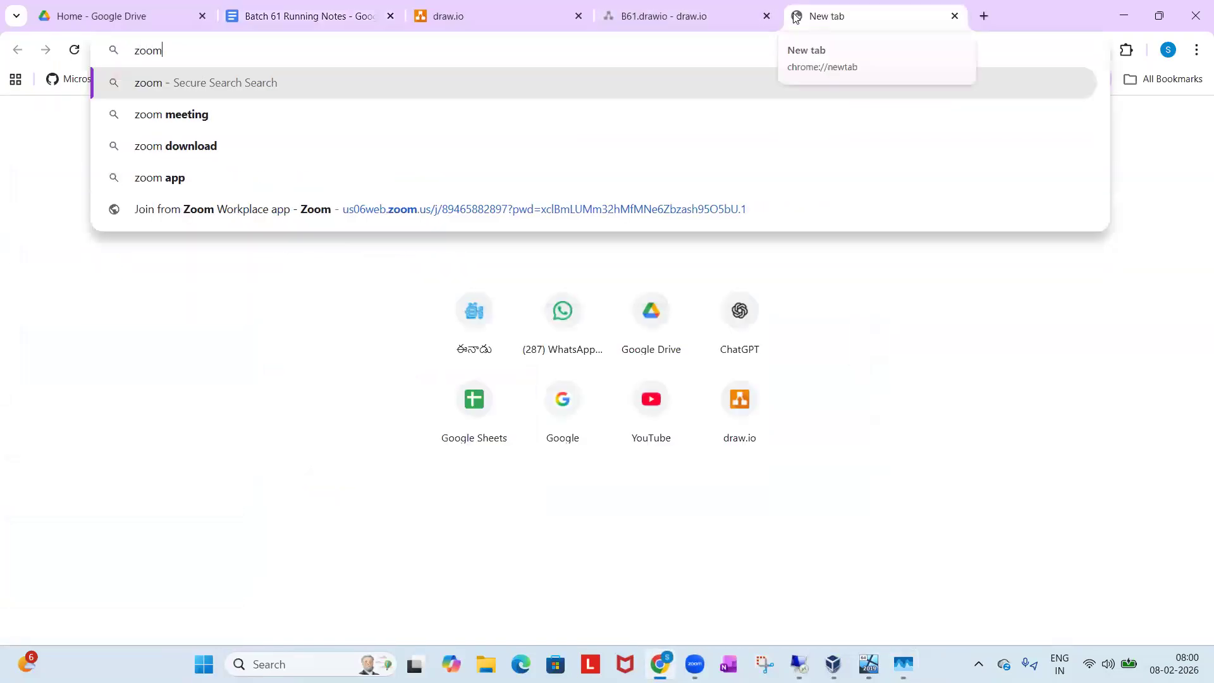
type(" pr")
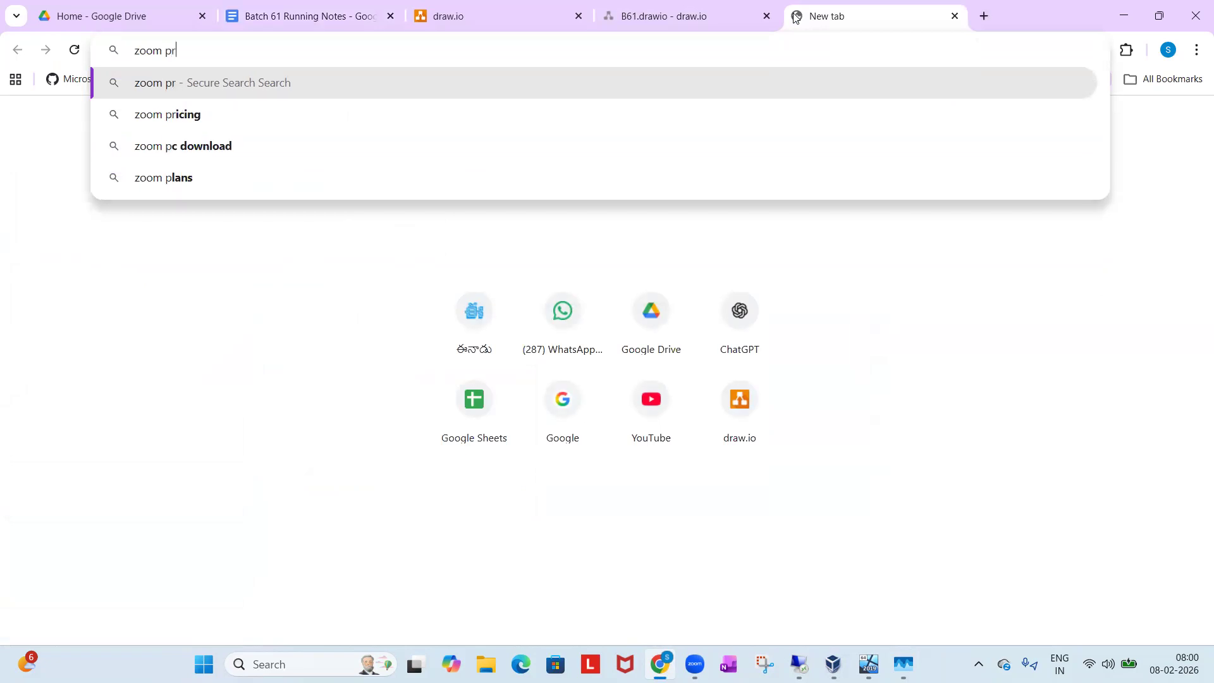
key("Down")
key("Return")
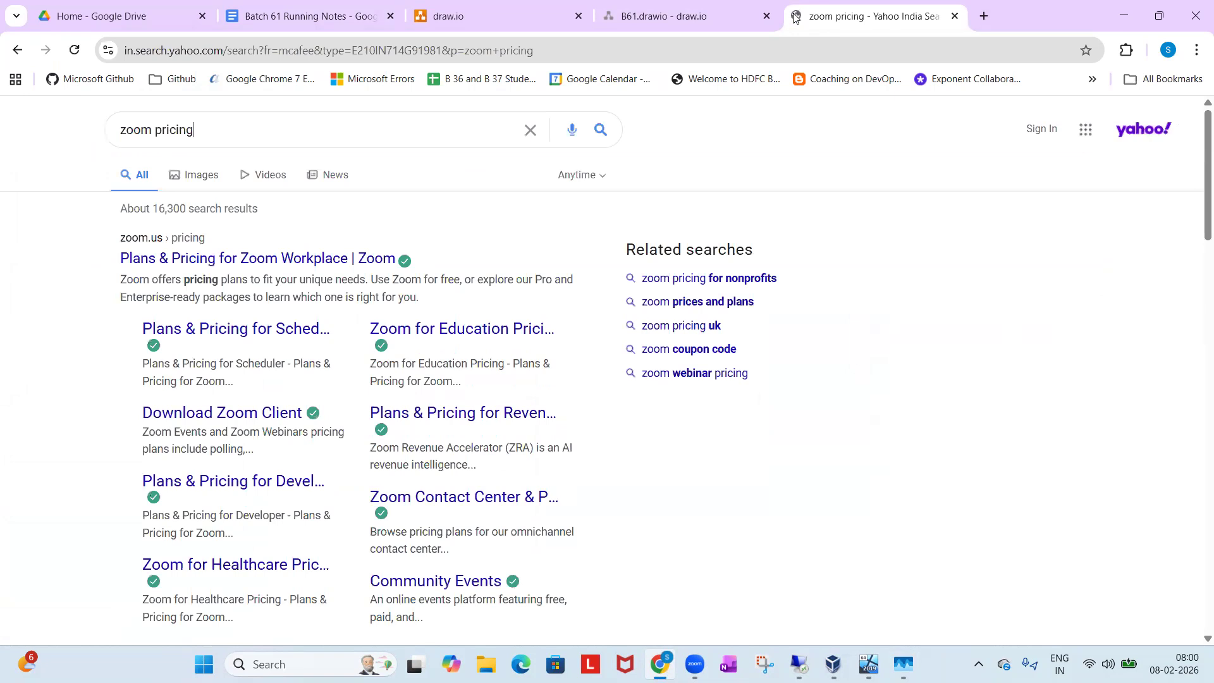
left_click(358, 260)
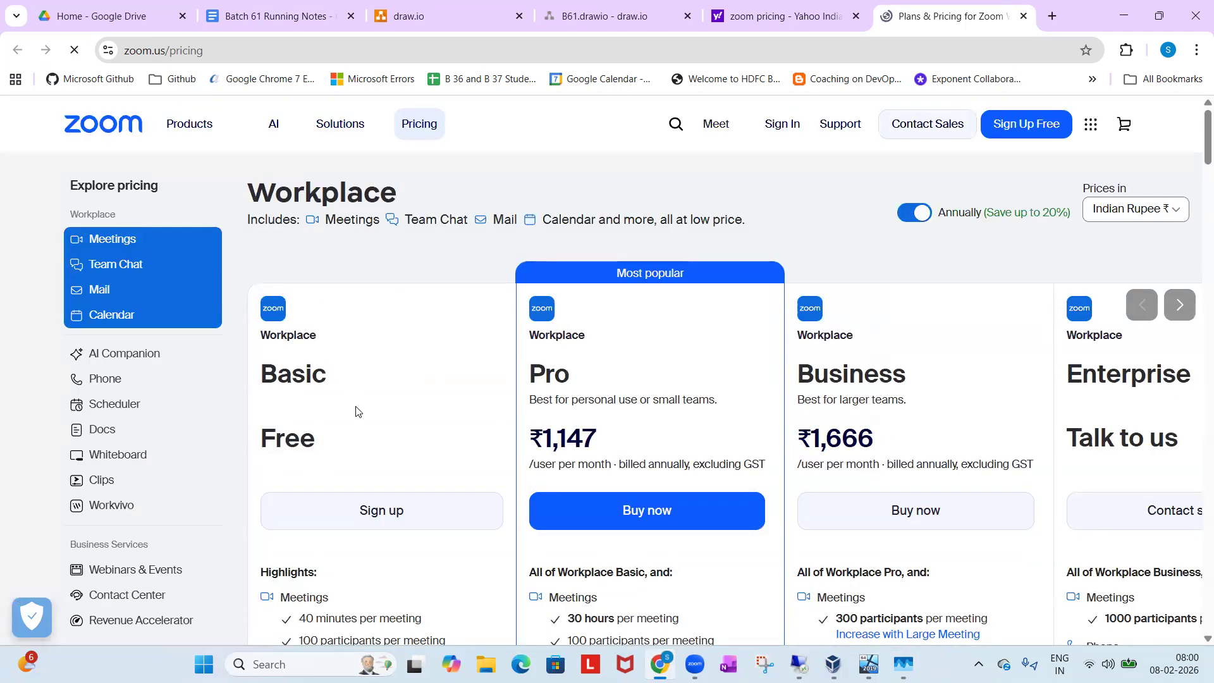
Examine the Workplace Basic plan's price and its meeting duration limit.
scroll(354, 412, "down", 1)
left_click_drag(277, 280, 311, 281)
left_click(273, 333)
left_click_drag(273, 333, 315, 341)
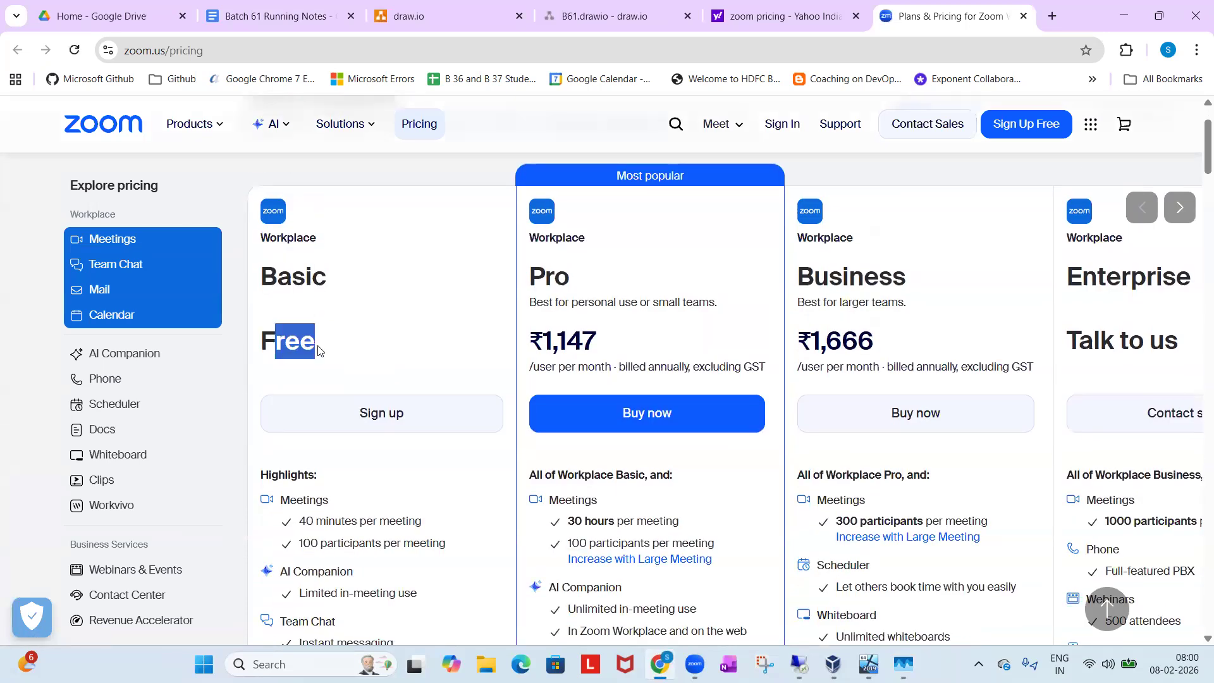
scroll(320, 347, "down", 1)
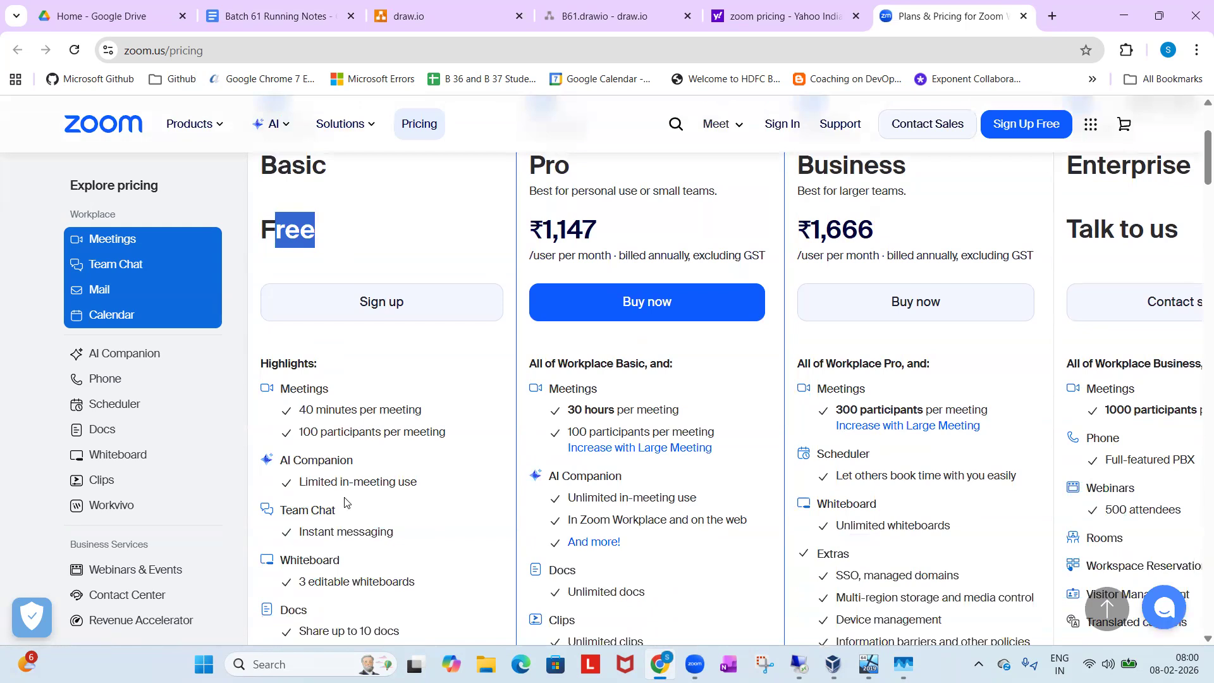
scroll(344, 503, "up", 1)
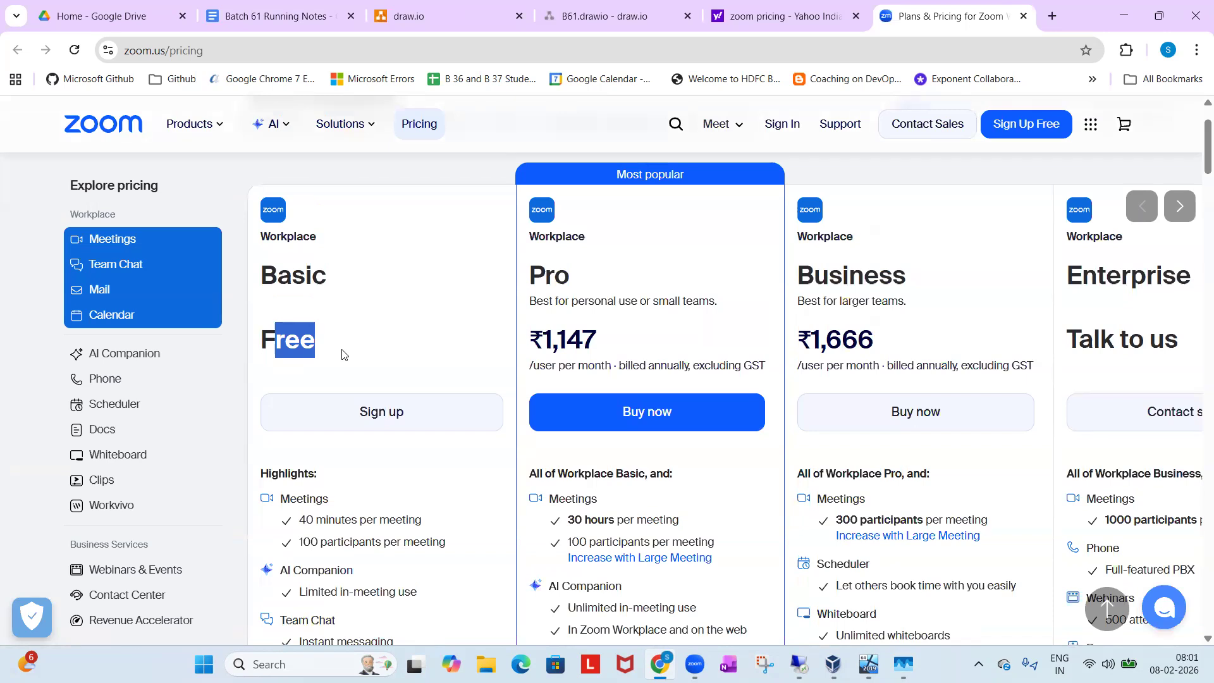
left_click_drag(320, 524, 396, 525)
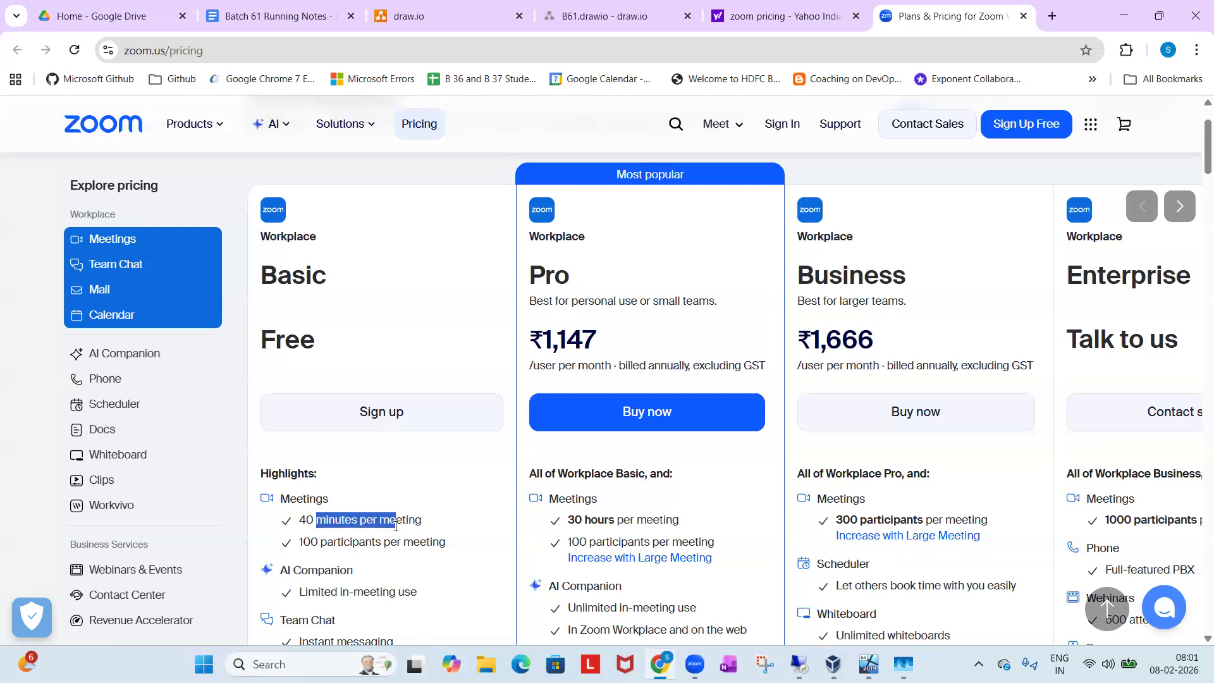
left_click(357, 531)
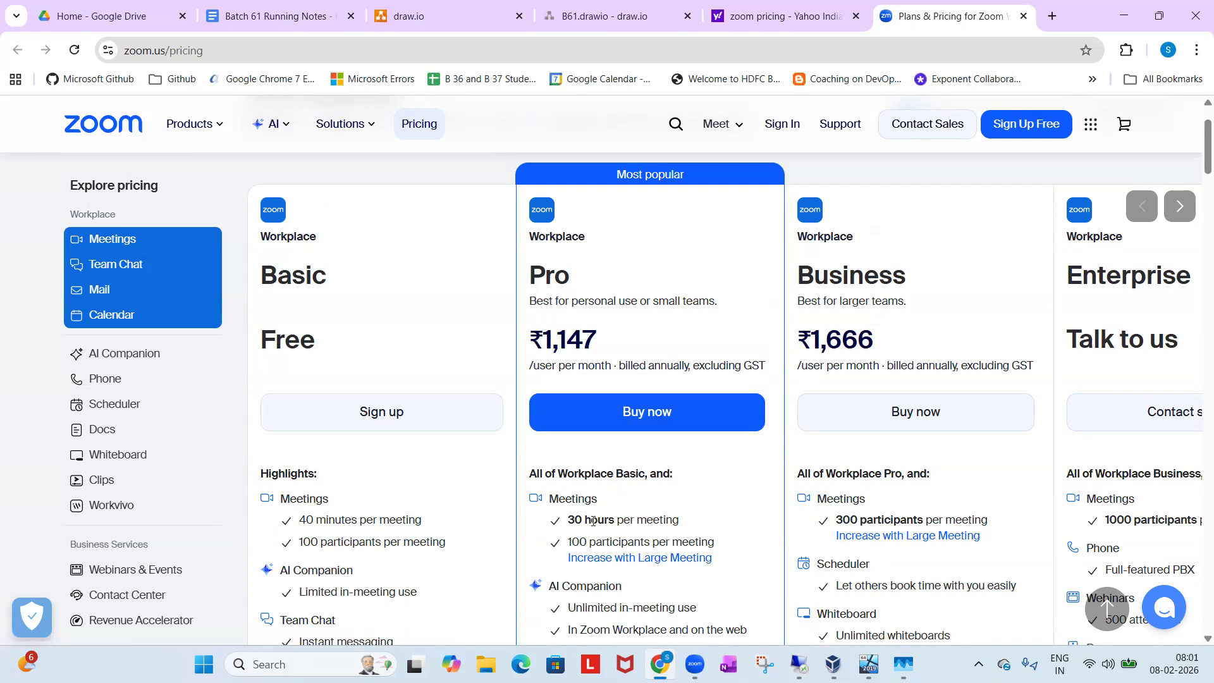
Compare the Pro and Business plans by meeting duration, price and participant limit.
left_click_drag(569, 520, 649, 516)
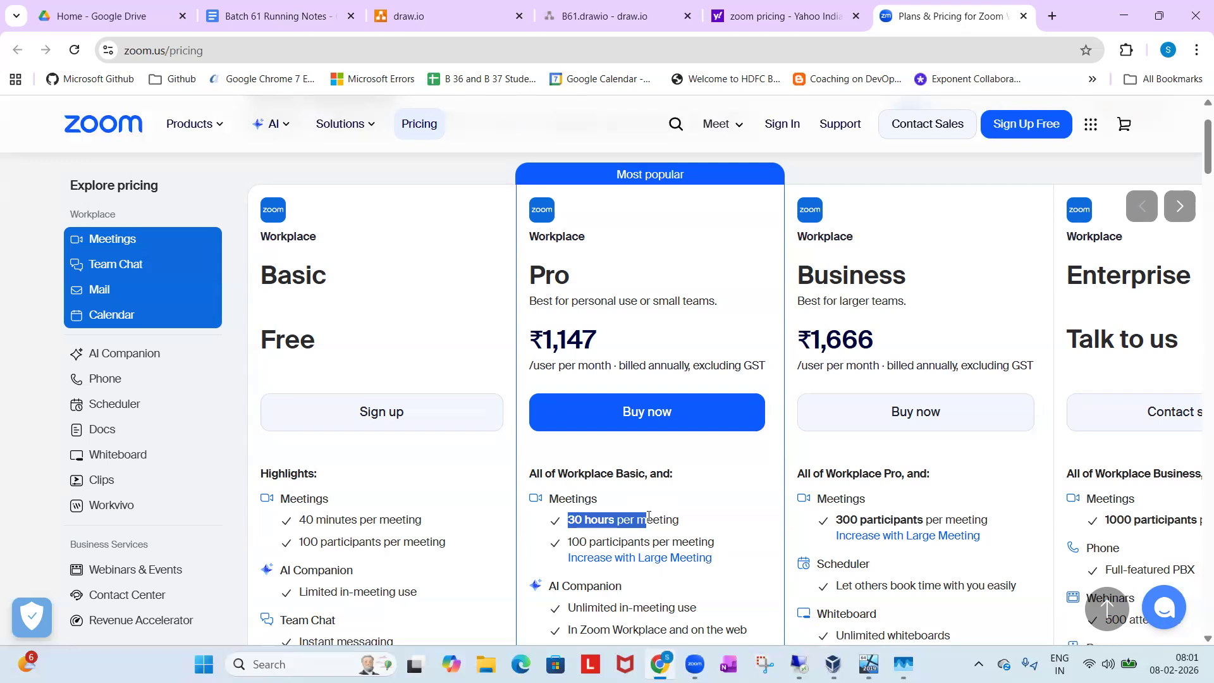
left_click(864, 336)
left_click_drag(864, 336, 842, 336)
scroll(884, 355, "down", 2)
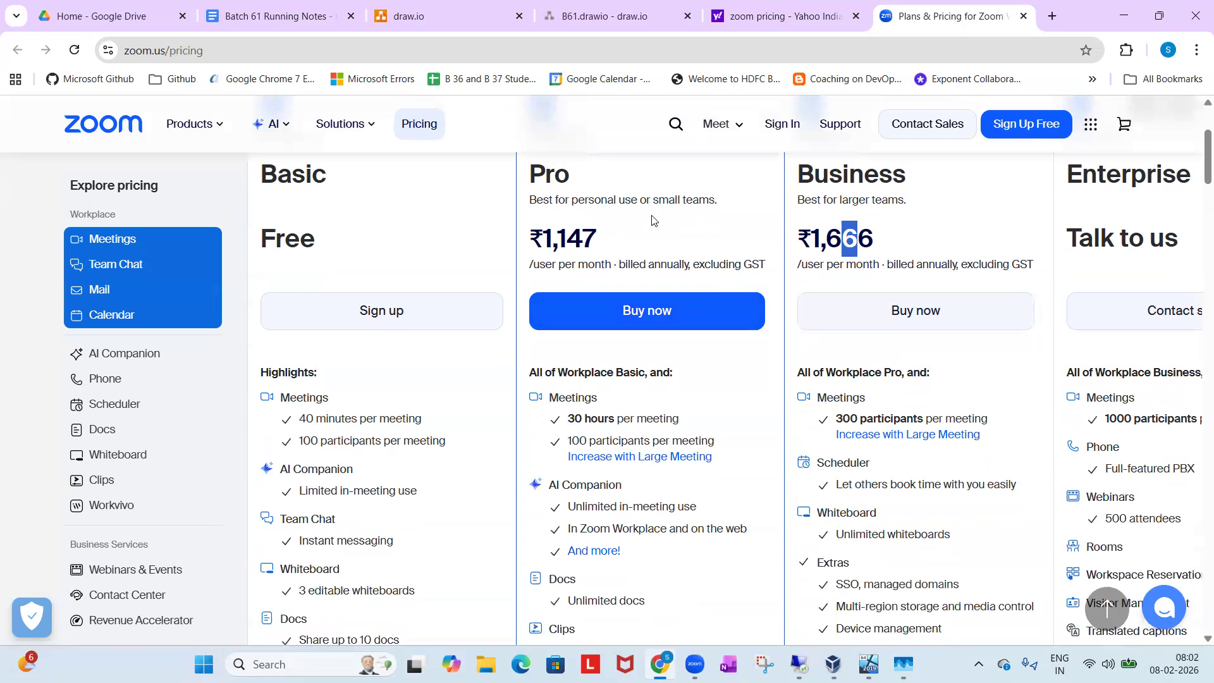
left_click(569, 441)
double_click(583, 440)
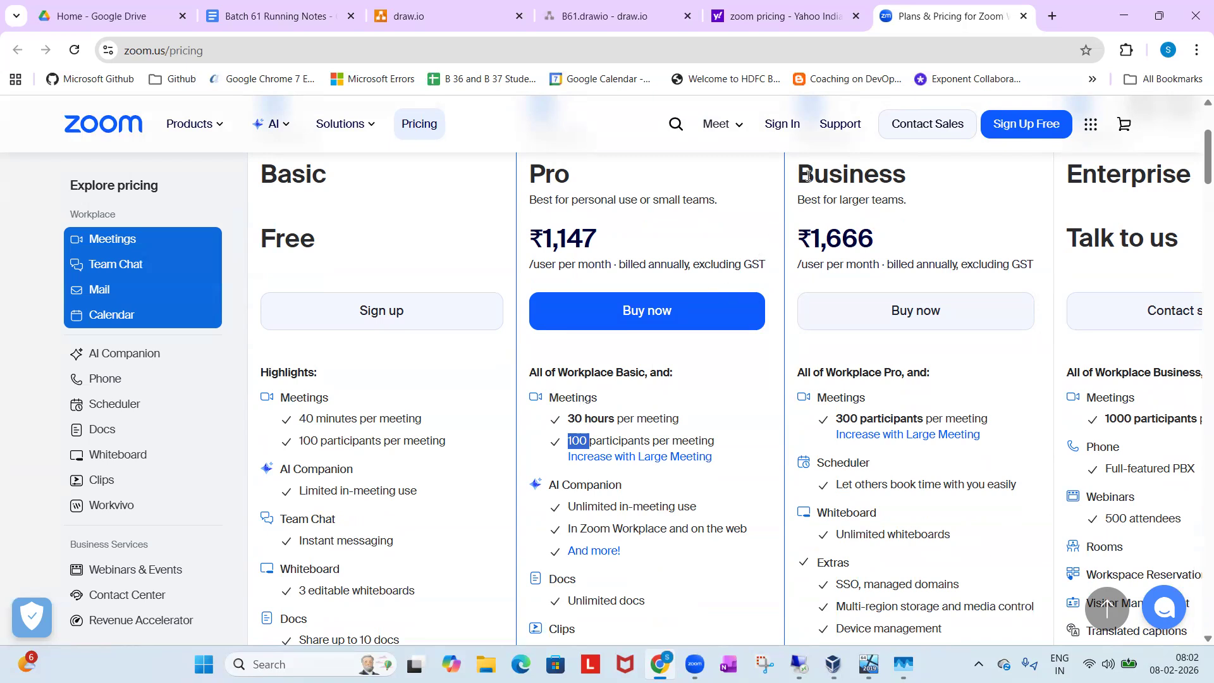
left_click_drag(836, 419, 858, 419)
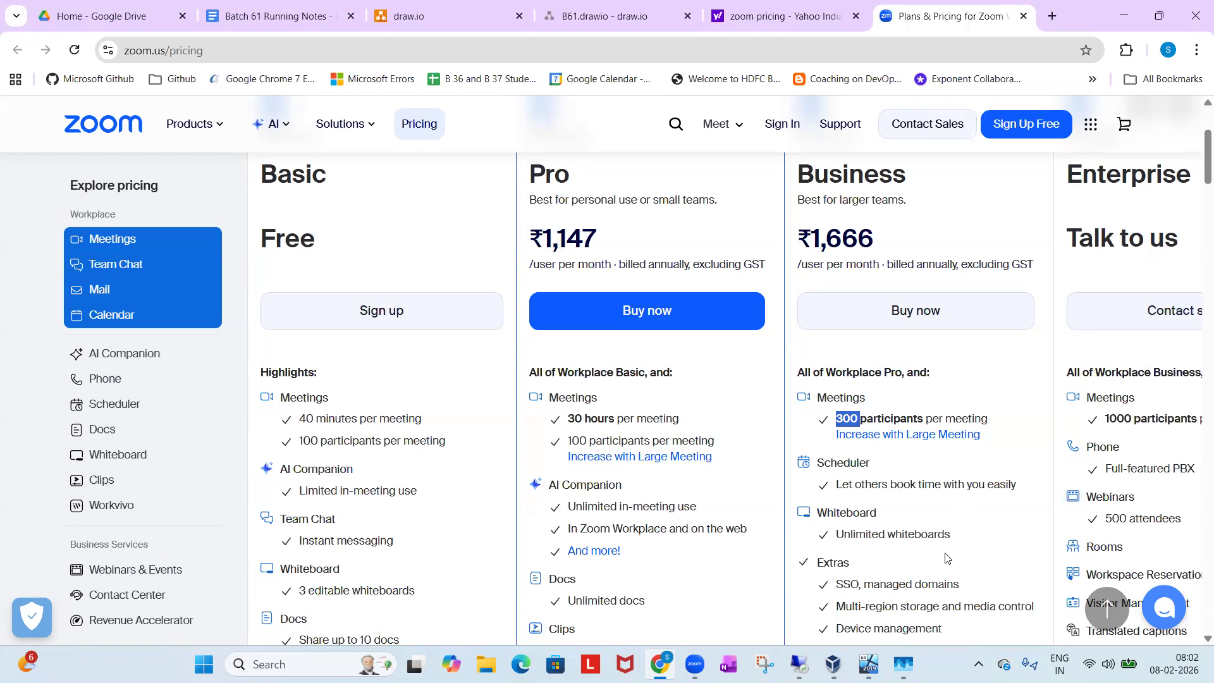
In the Batch 61 Running Notes, add the heading "Edition in Sql Server" and the line "Express- Completely Free" below the Sql2019 path.
left_click(332, 16)
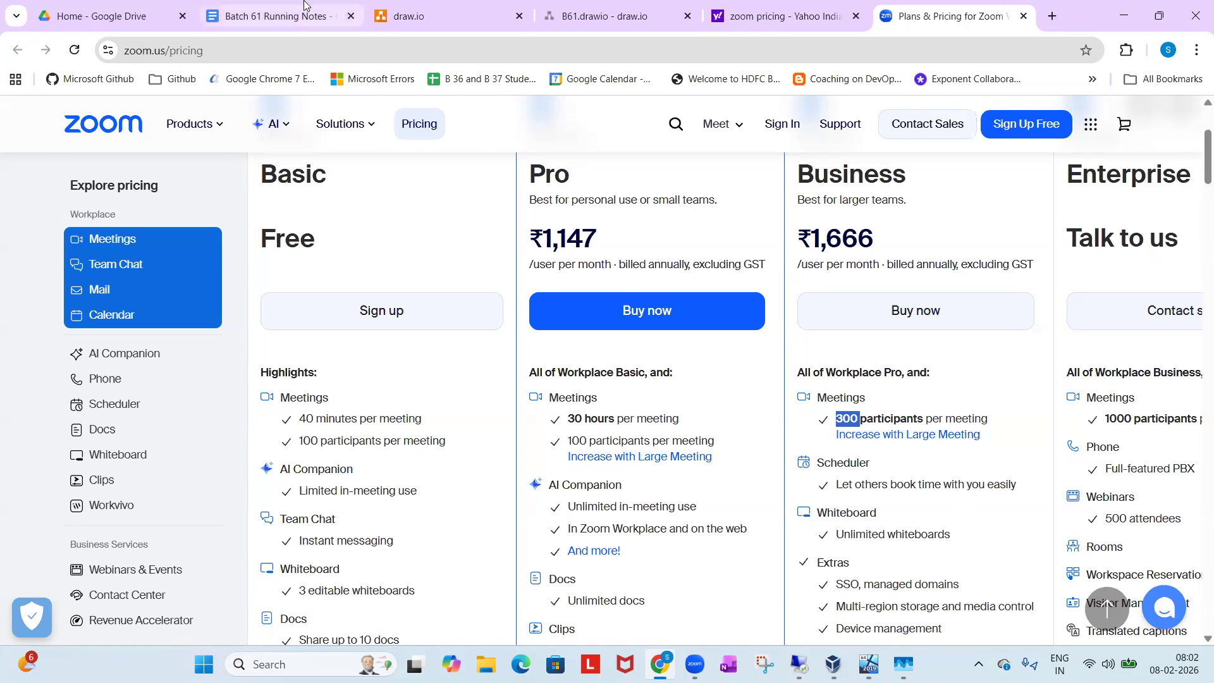
key("Return")
key("Return")
type("Edition in Sql Server")
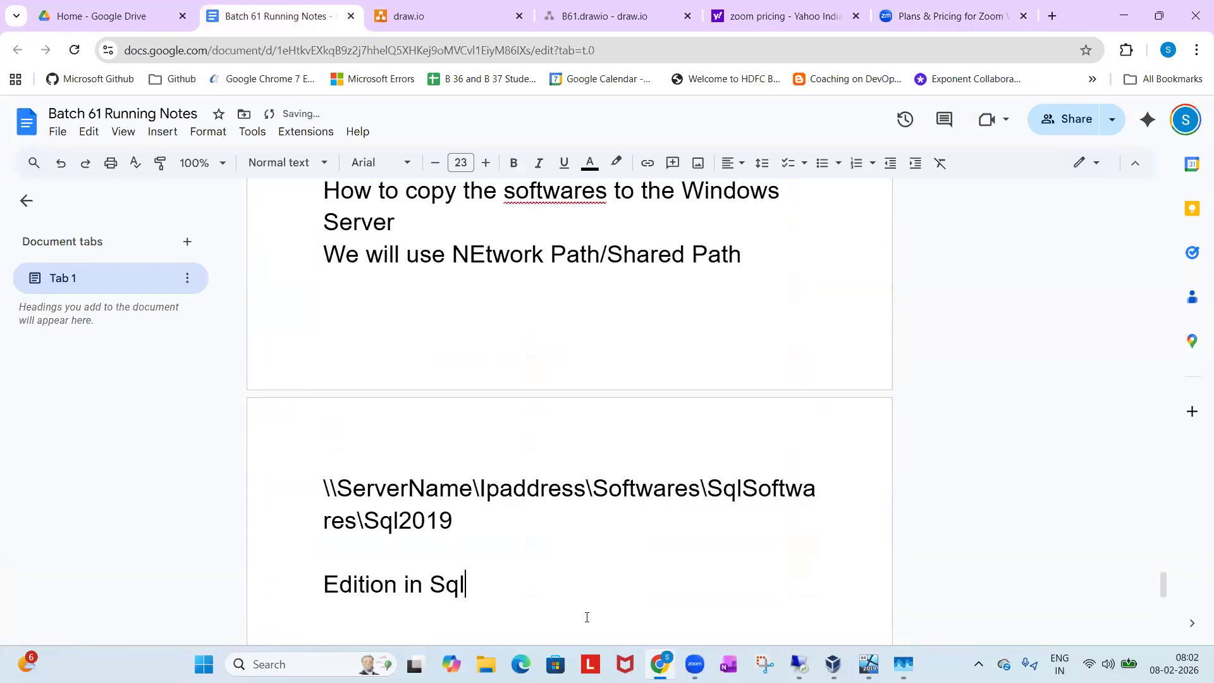
key("Return")
type("Ex")
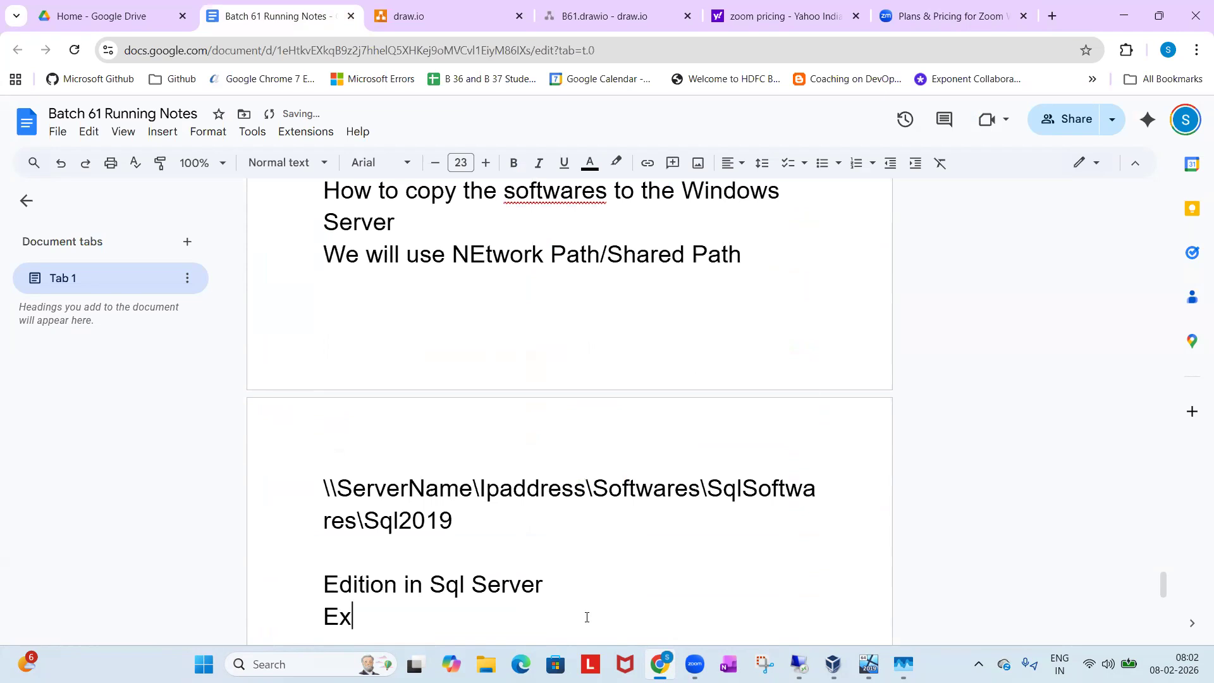
type("press- Co")
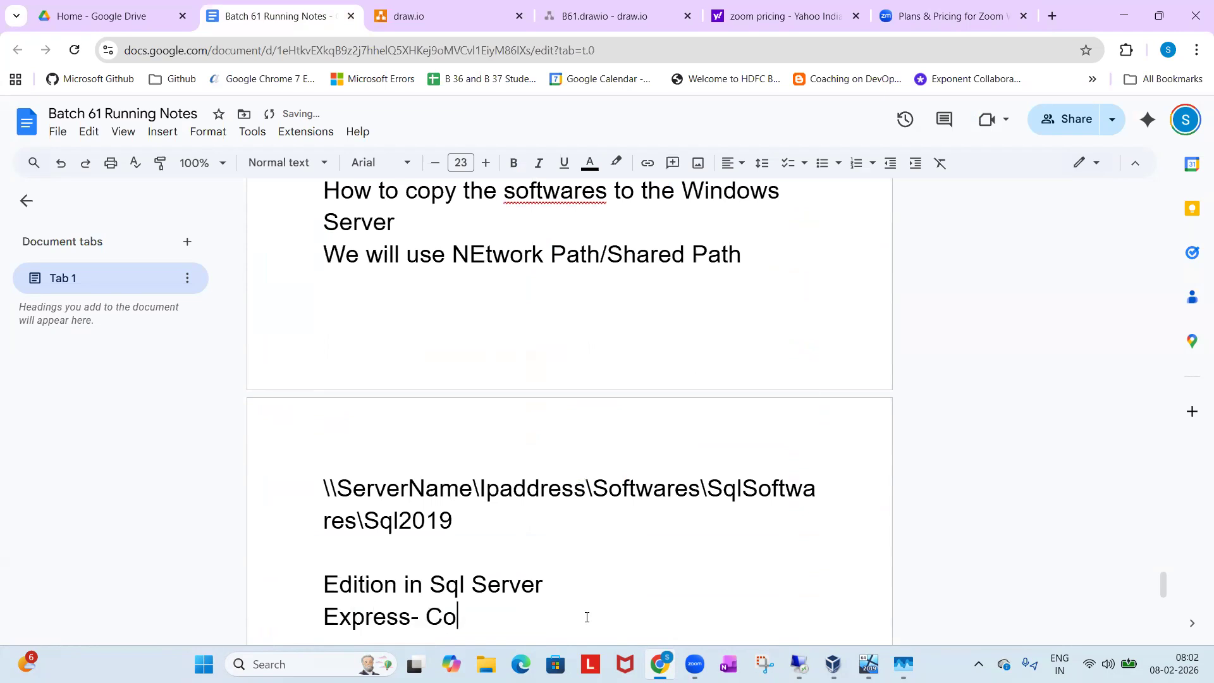
type("mpletely Free")
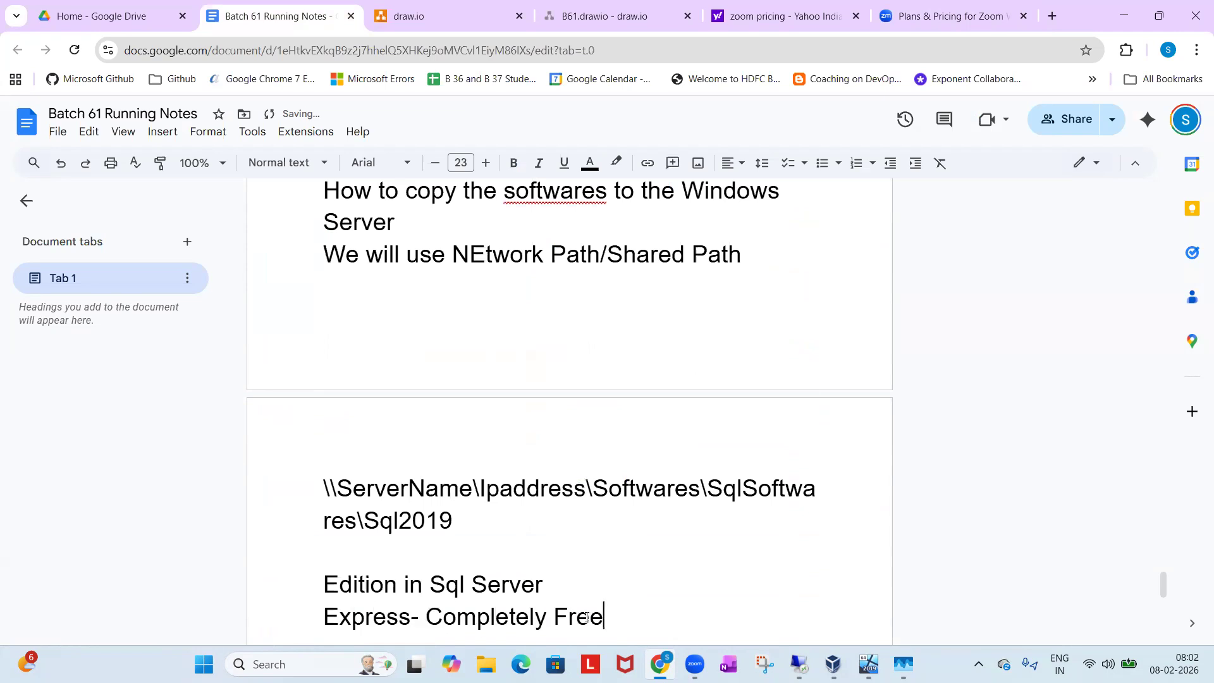
Add the line "Evaluation Edition" below the Express line, accepting the suggested spelling correction.
key("Return")
type("Evaul")
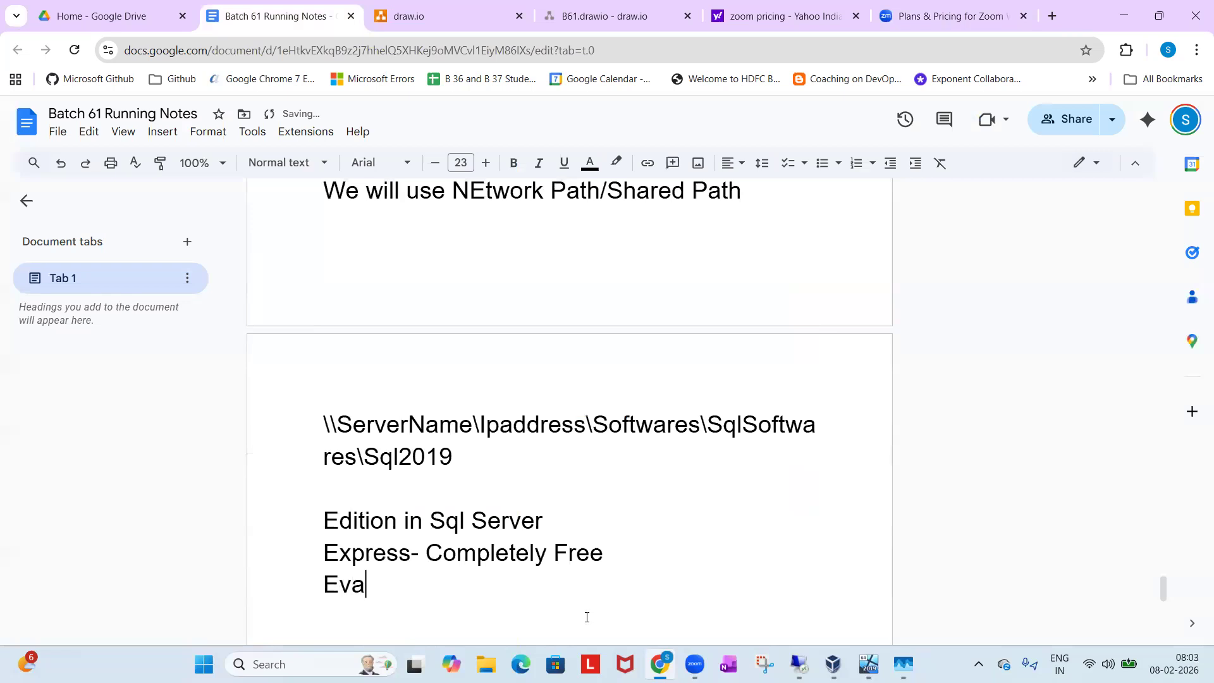
key("BackSpace")
key("BackSpace")
type("lutaion")
key("BackSpace")
key("BackSpace")
key("BackSpace")
type("tio")
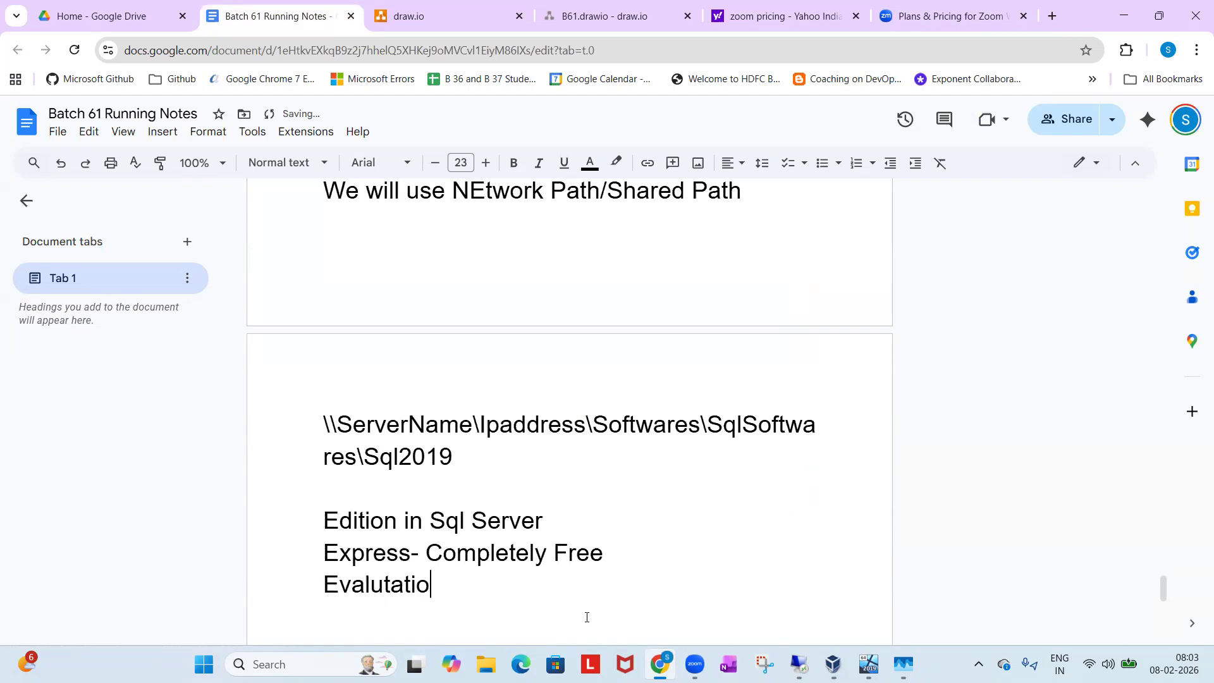
type("n Edition")
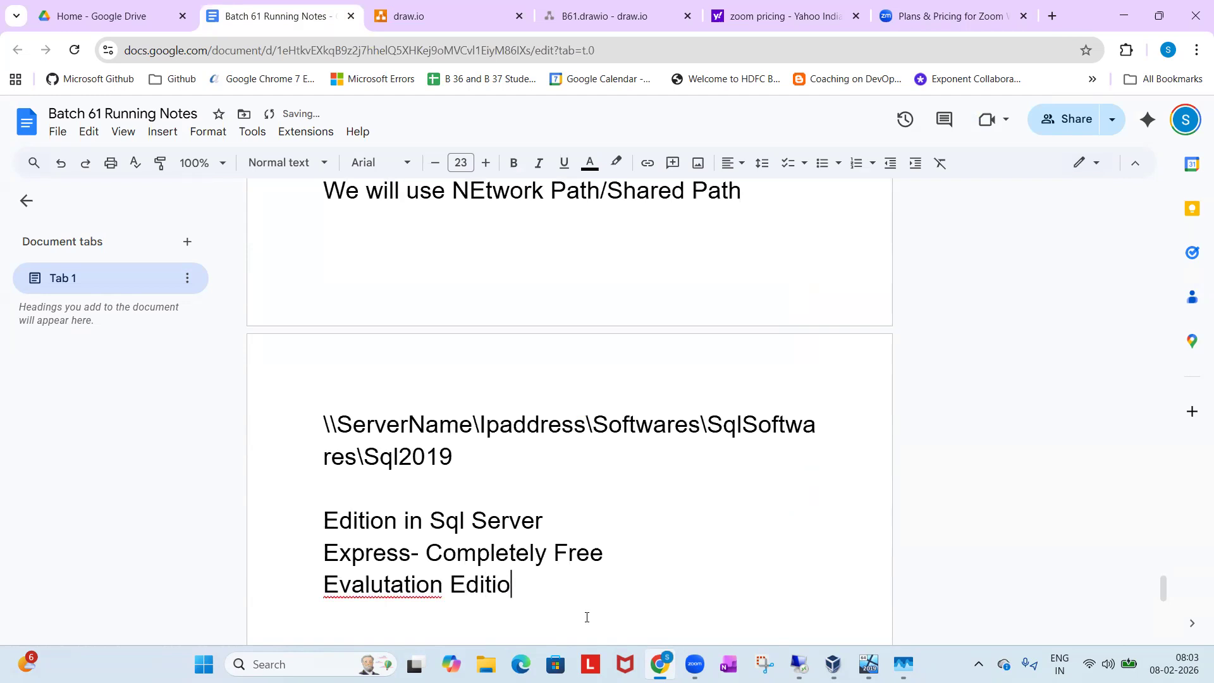
left_click(398, 594)
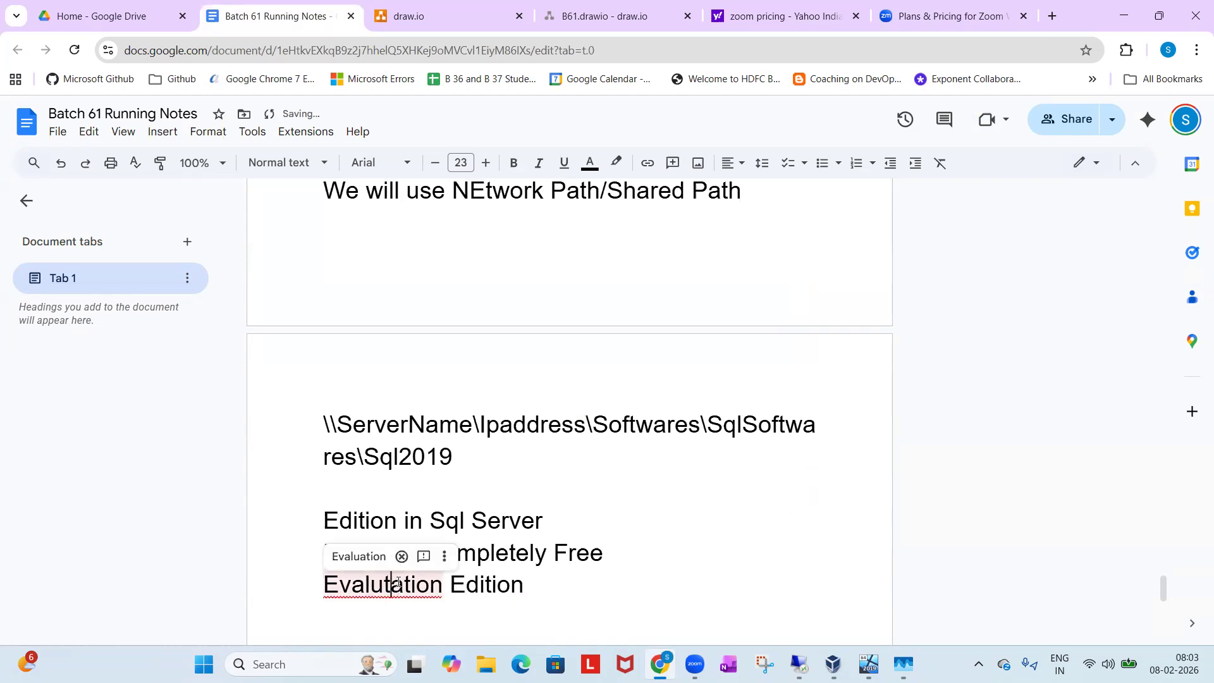
left_click(358, 555)
Complete the Evaluation Edition line with "- free for 6 months".
left_click(533, 572)
type("- free")
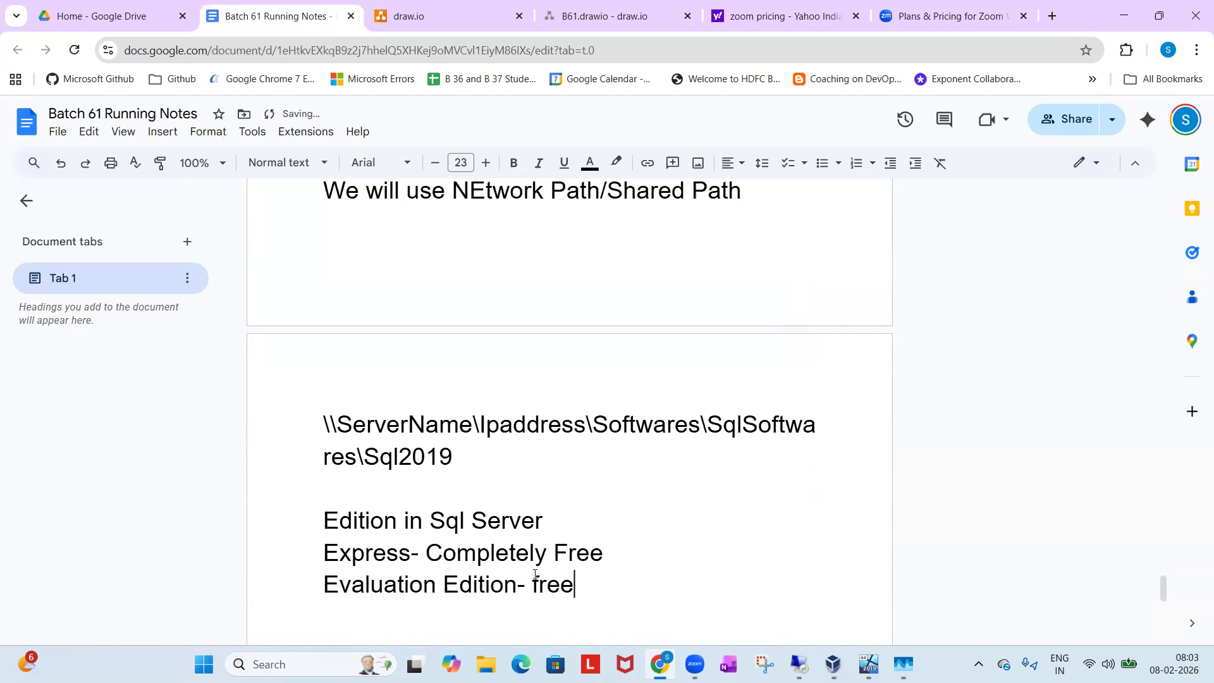
type(" for 6 months")
Add the line "Developer Edition- Completely Free" below the Evaluation Edition line.
key("Return")
type("Developer ")
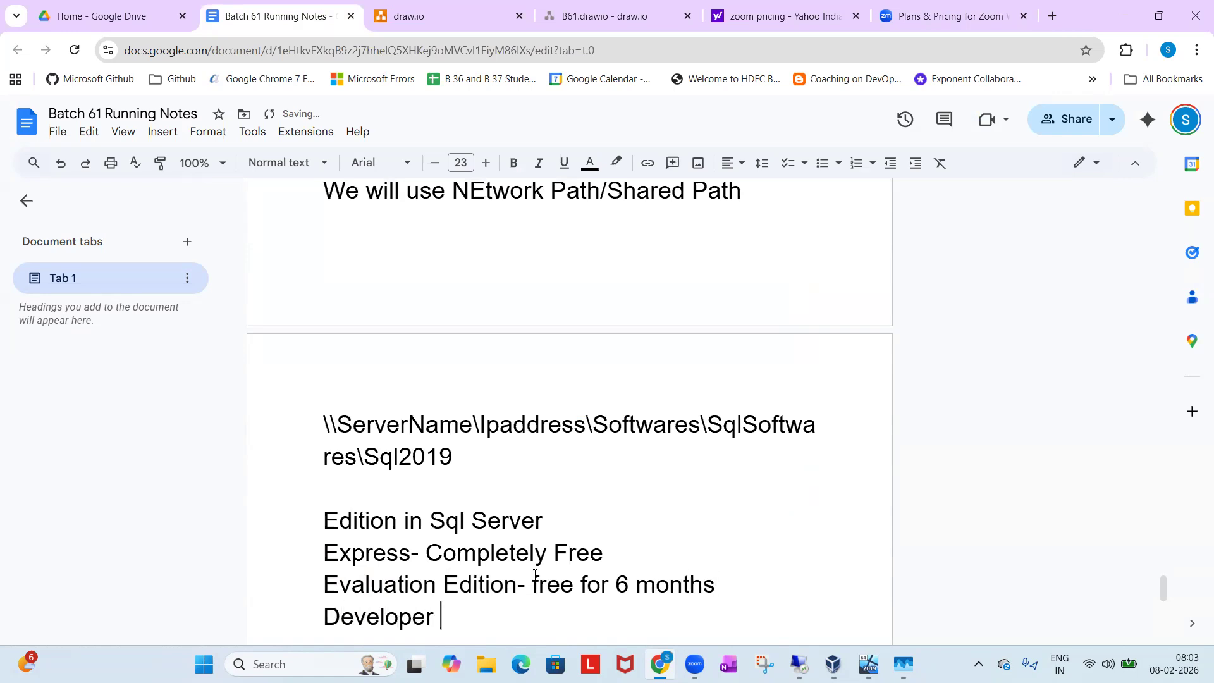
type("Edition-")
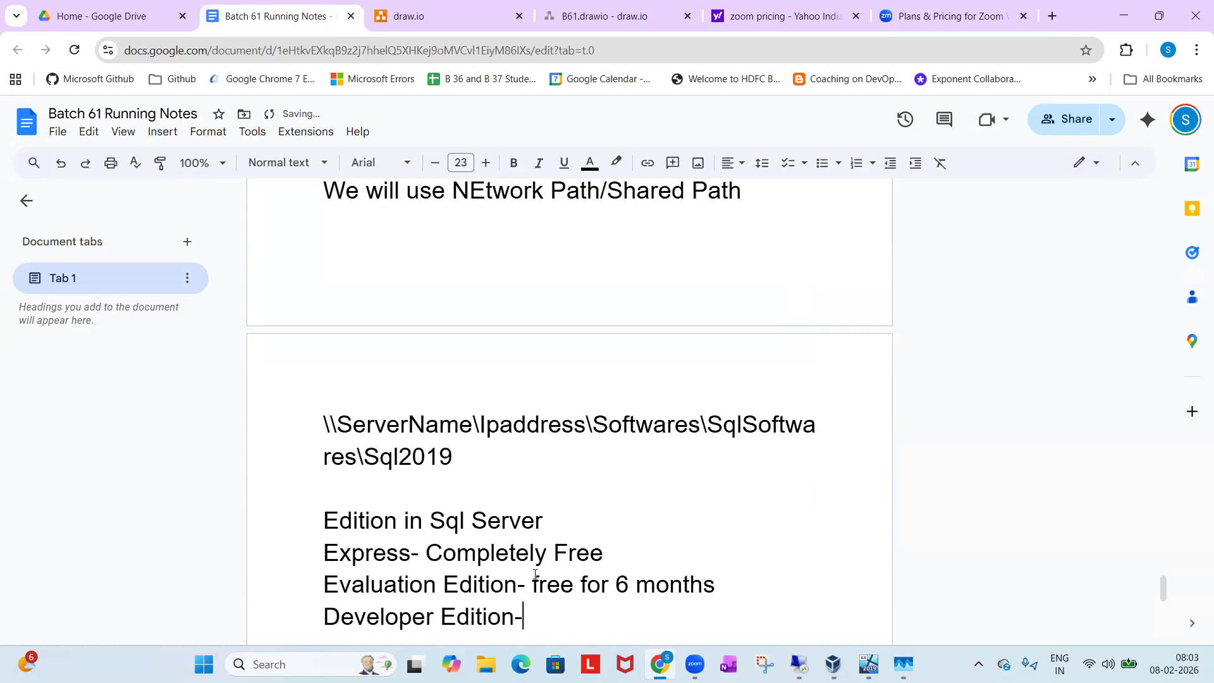
type(" Completely Free")
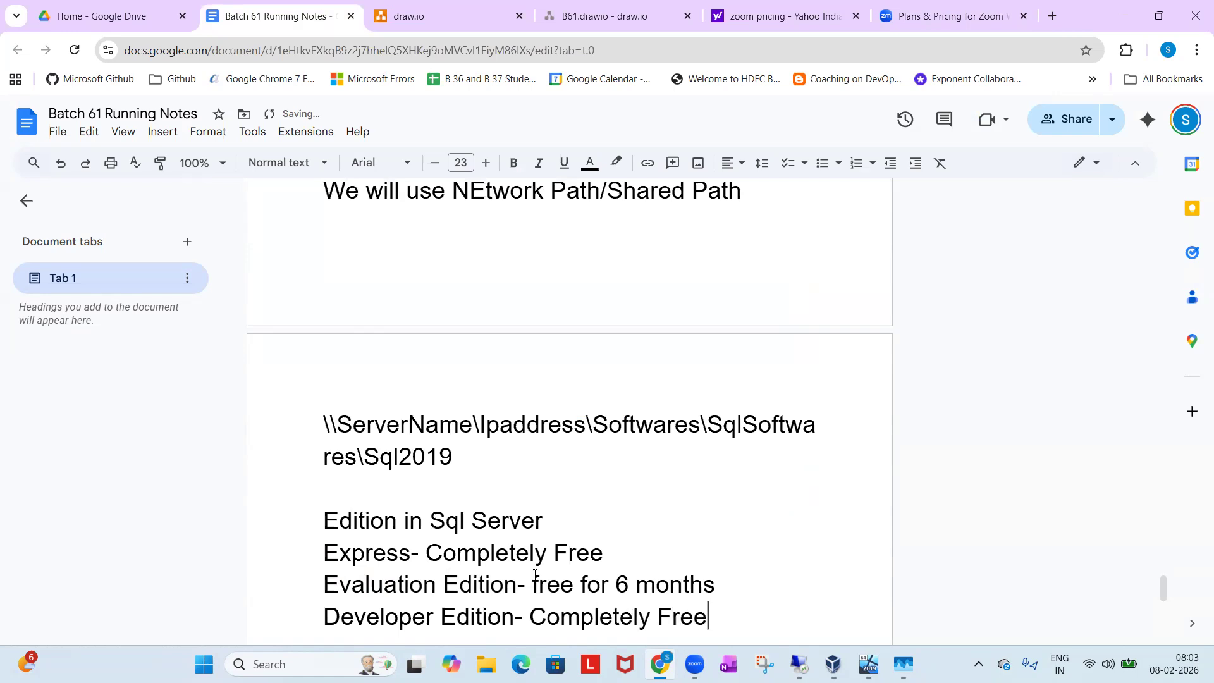
Add the line "Standard Edition- Paid Edition" below the Developer Edition line.
key("Return")
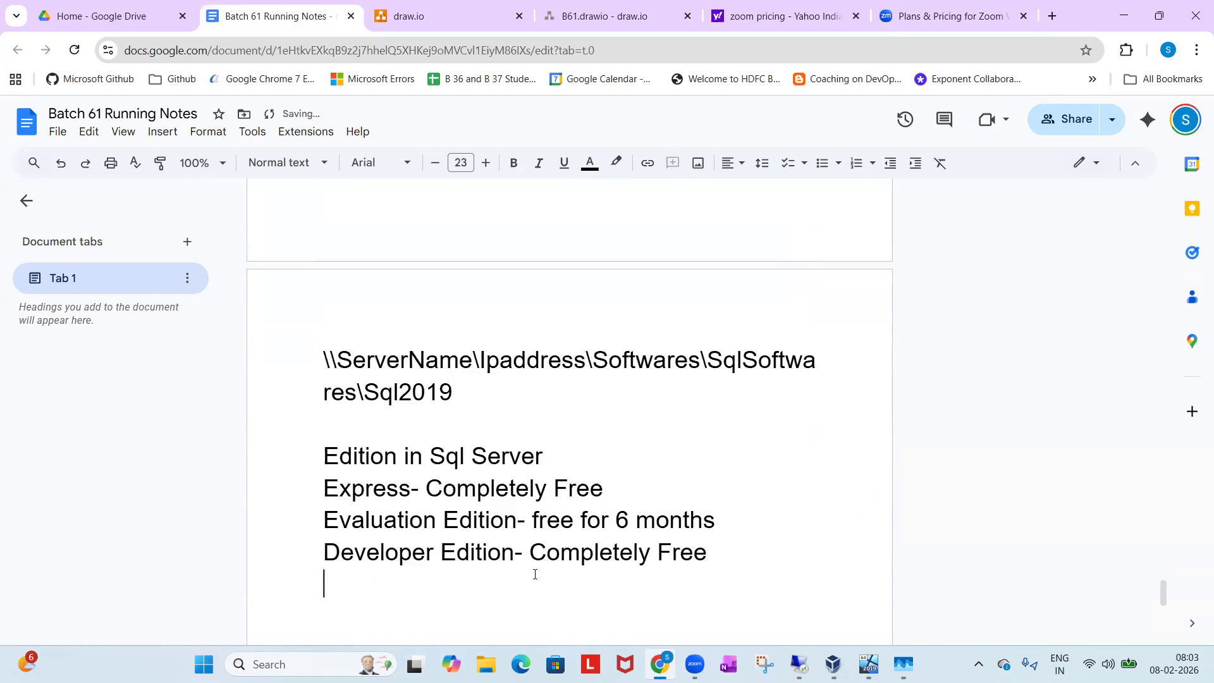
type("Sta")
type("ndard")
type("d")
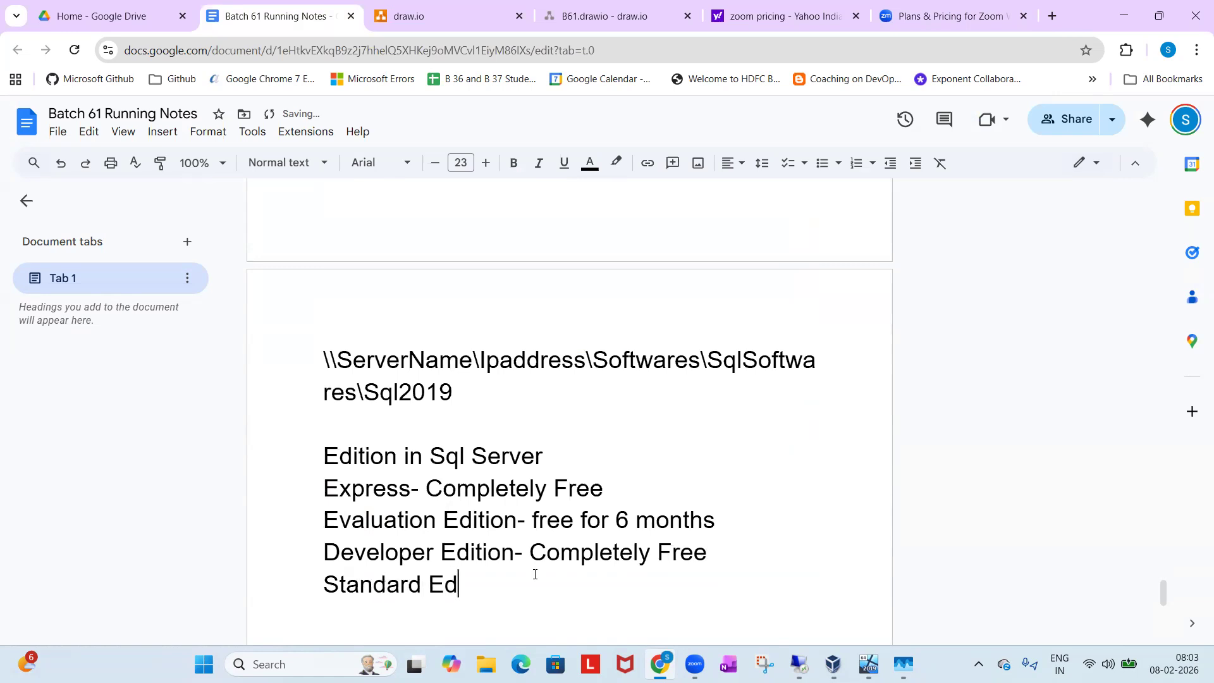
type("ition- Paid")
type(" Versi")
key("BackSpace")
key("BackSpace")
key("BackSpace")
key("BackSpace")
key("BackSpace")
type("Est")
key("BackSpace")
key("BackSpace")
type("dition")
Add the line "EnterPrise Edition- Paid Edition" below the Standard Edition line and return to the Zoom pricing page.
key("Return")
type("Enter")
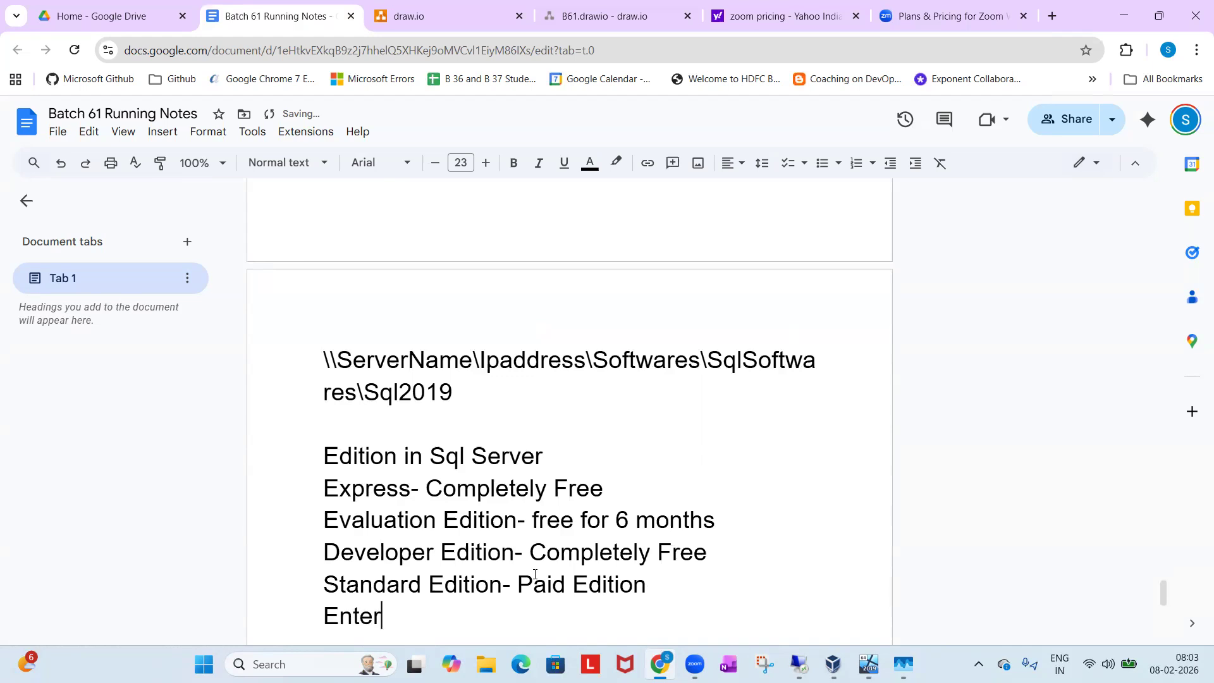
type("Prise Edition-")
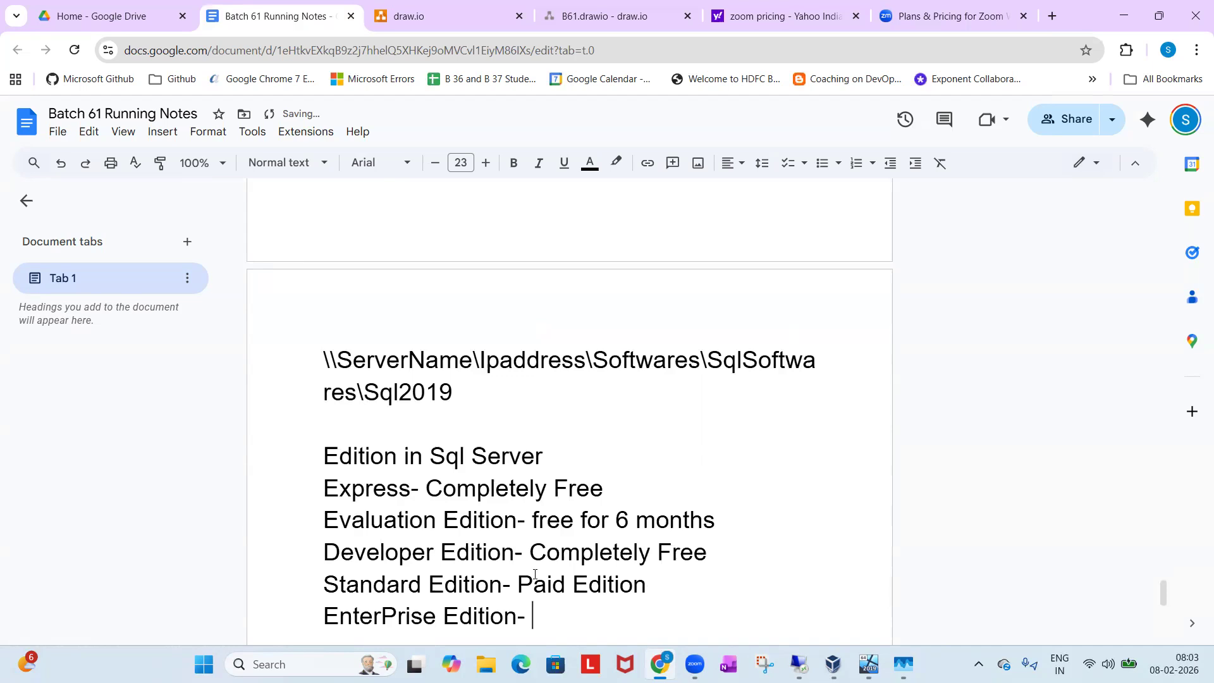
type(" Paid Edition")
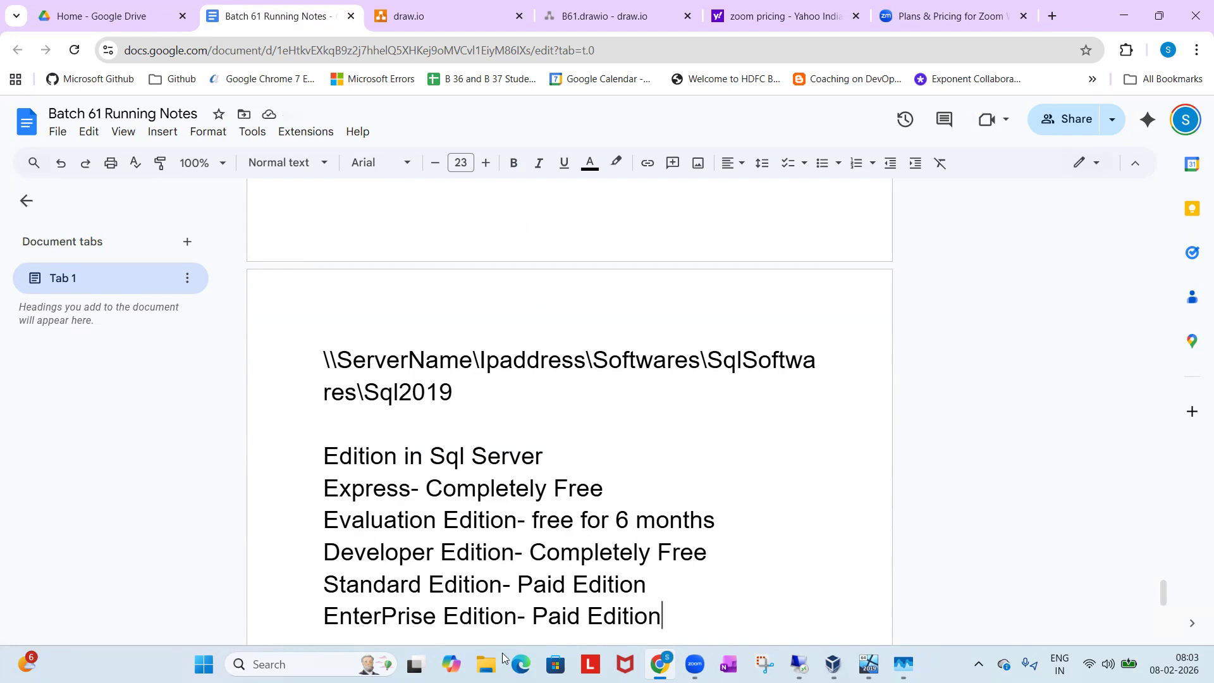
mouse_move(695, 664)
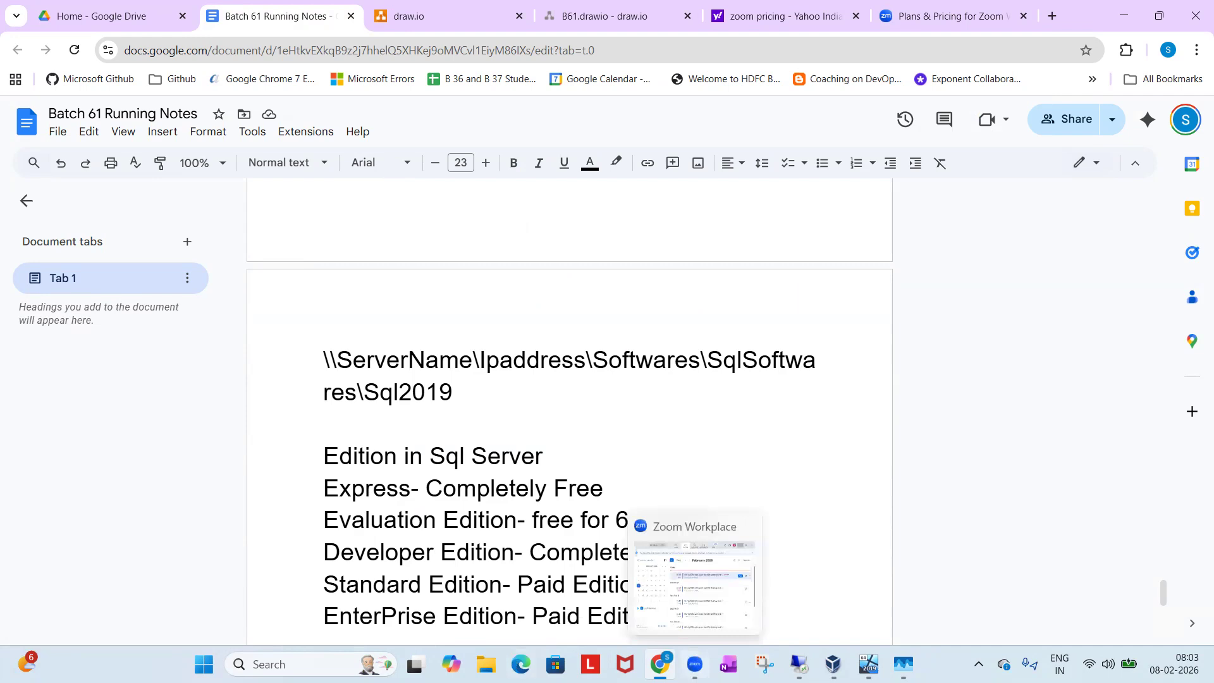
left_click(954, 16)
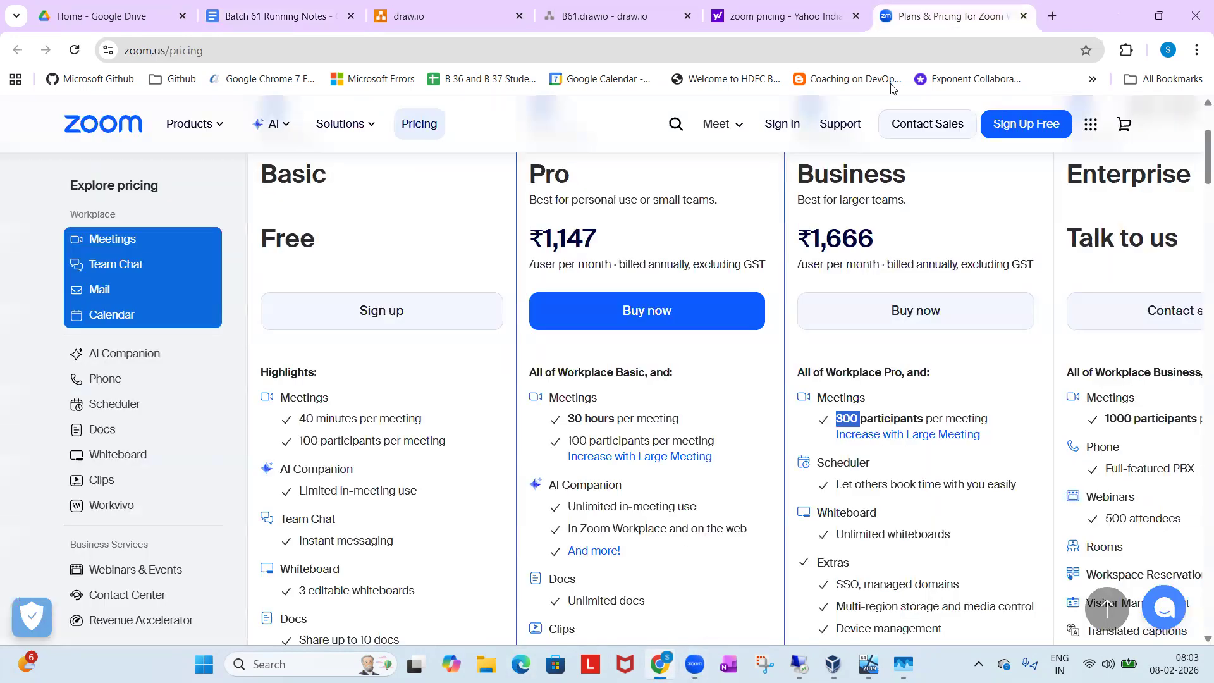
Check the Pro plan's monthly price on the Zoom pricing page and return to the Batch 61 running notes.
scroll(870, 400, "up", 2)
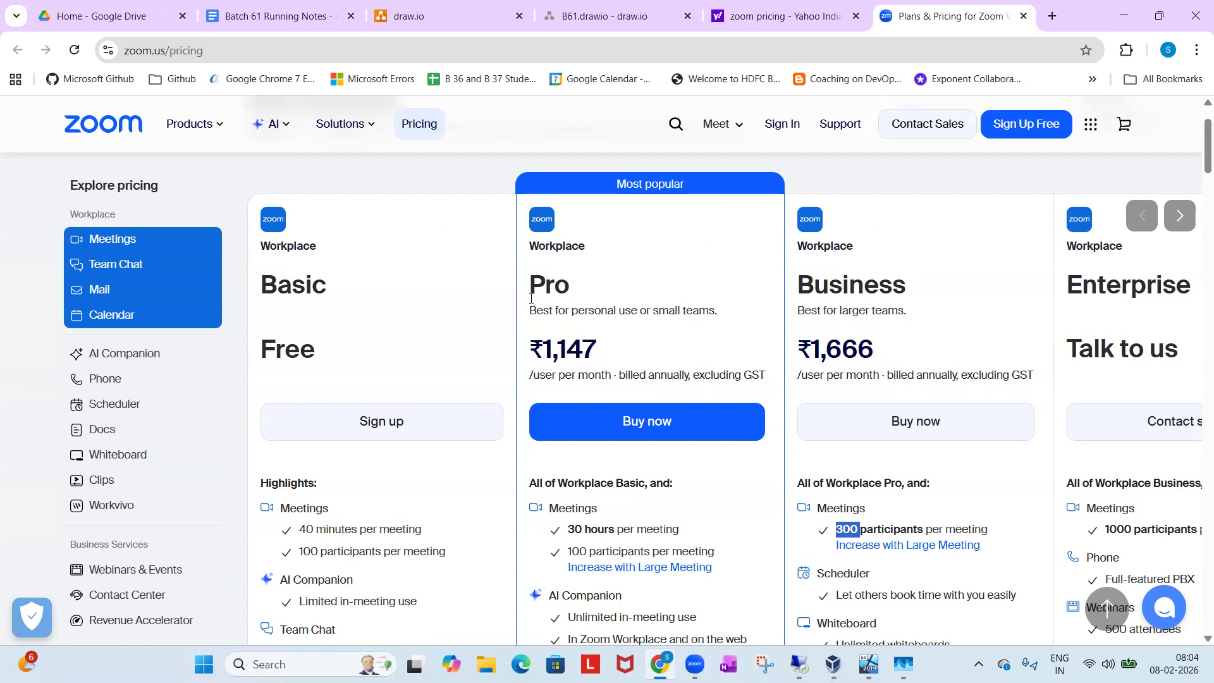
left_click_drag(544, 342, 599, 351)
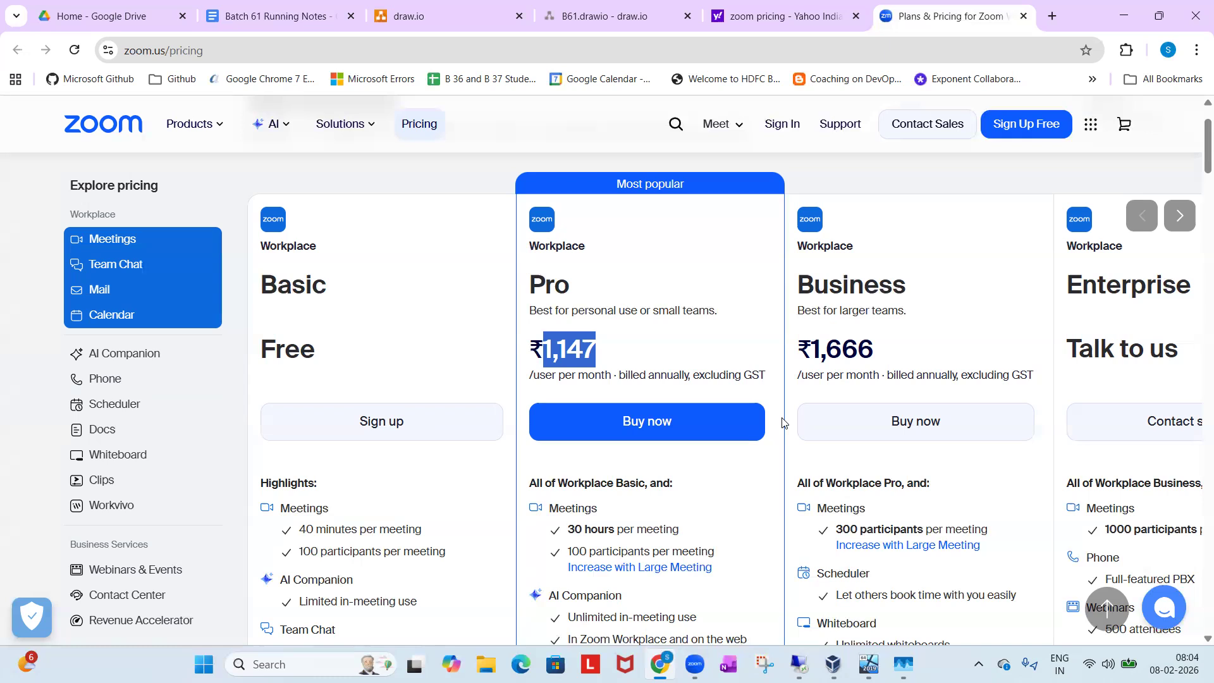
left_click(284, 5)
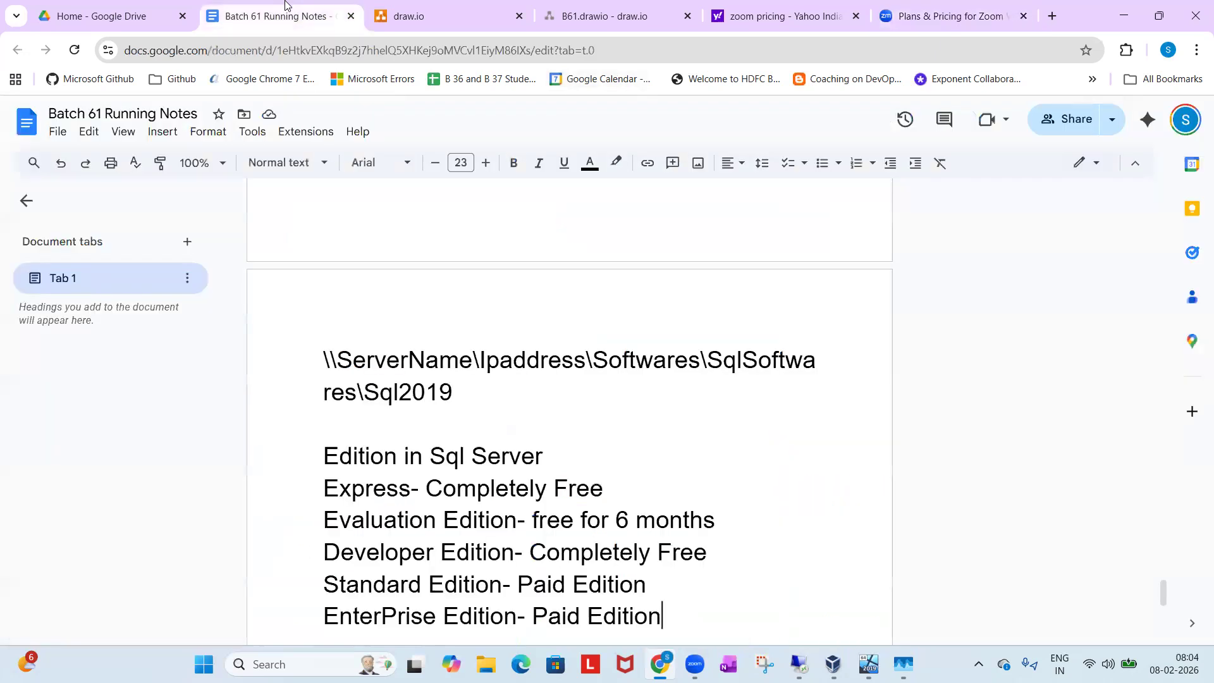
Highlight the notes from the "Edition in Sql Server" heading through the Developer Edition line to review the free editions.
scroll(403, 482, "down", 1)
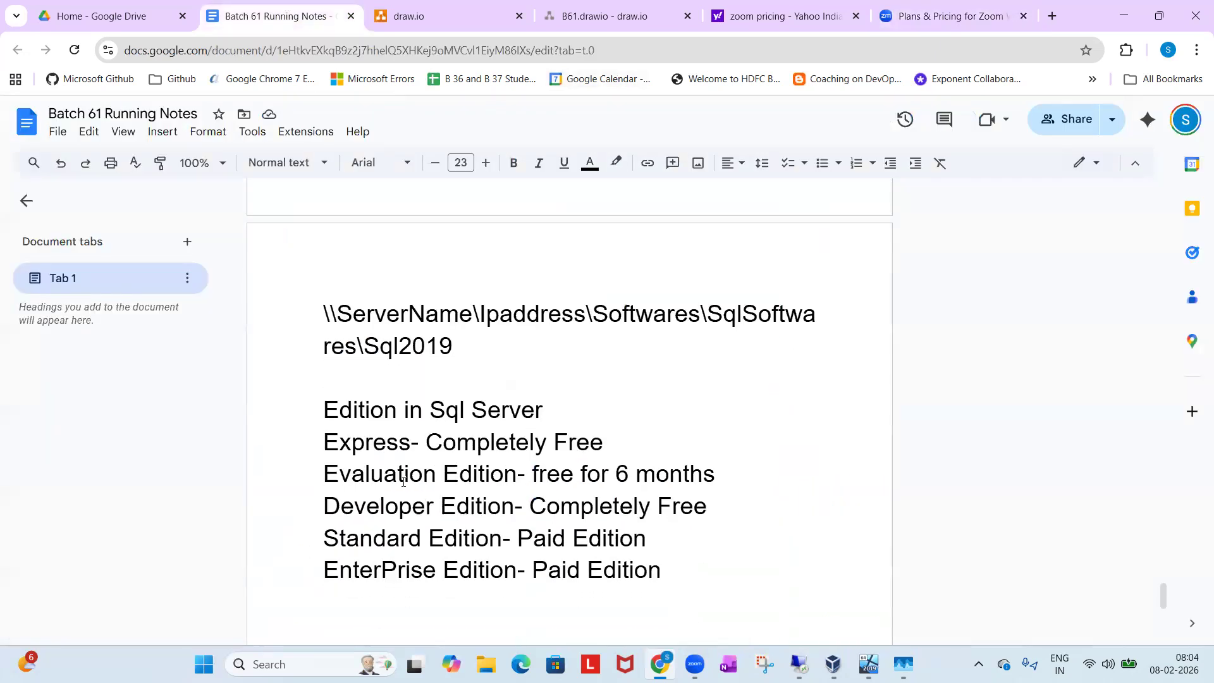
left_click(323, 411)
left_click_drag(453, 465, 312, 418)
left_click(719, 517)
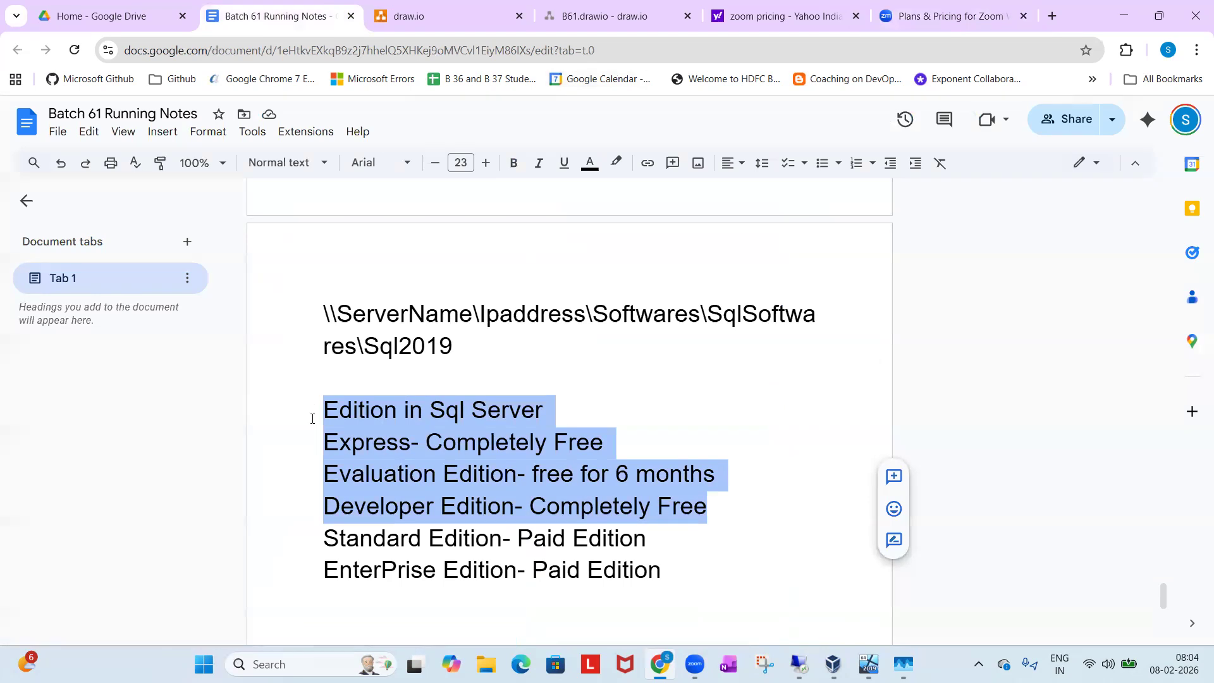
left_click(313, 418)
left_click_drag(362, 422, 711, 507)
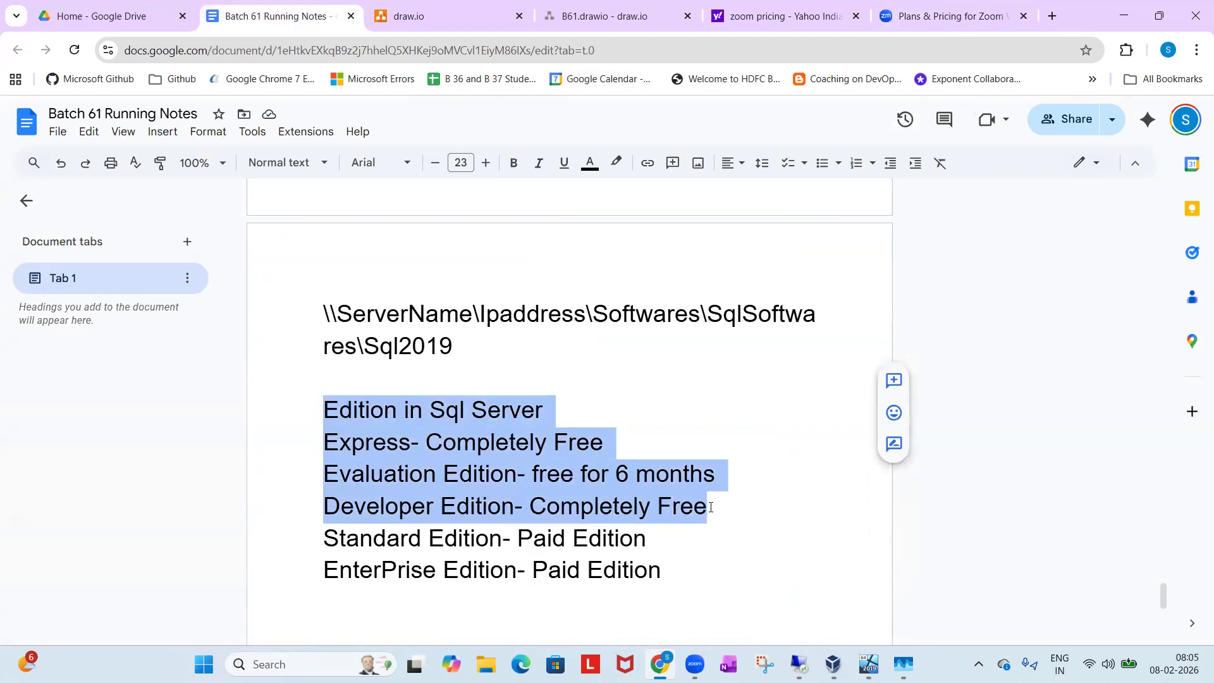
Extend the Developer Edition line with "from Sql2016".
left_click(711, 507)
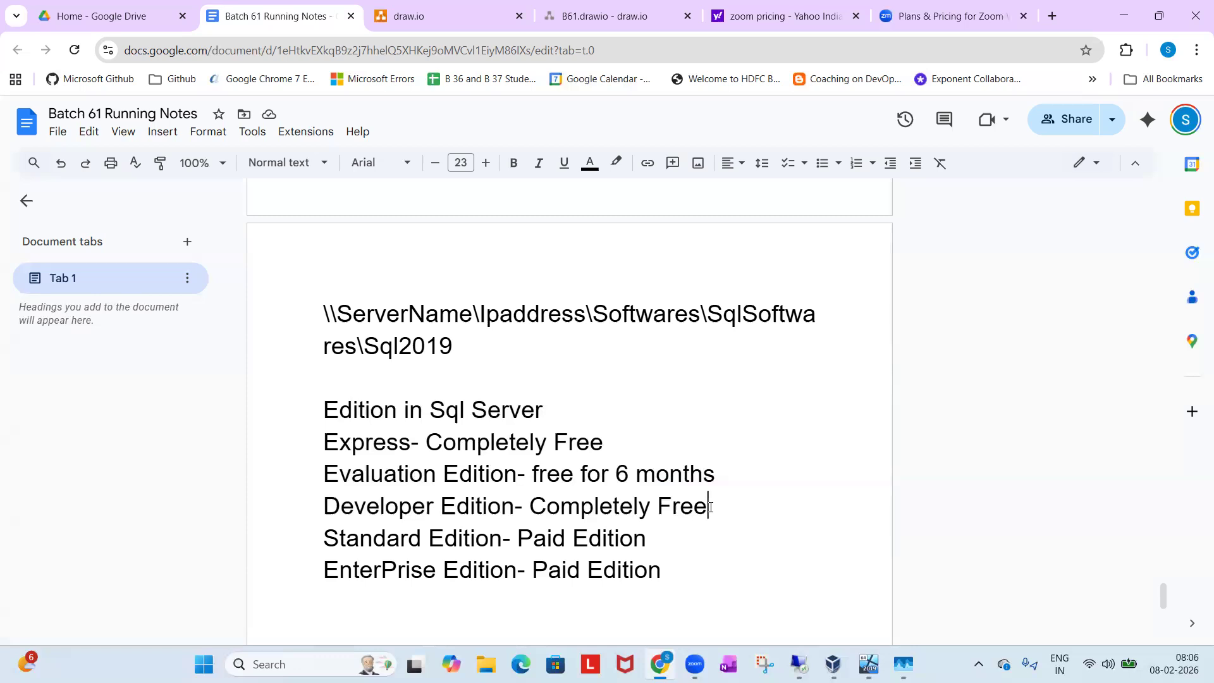
type("from")
type("Sql")
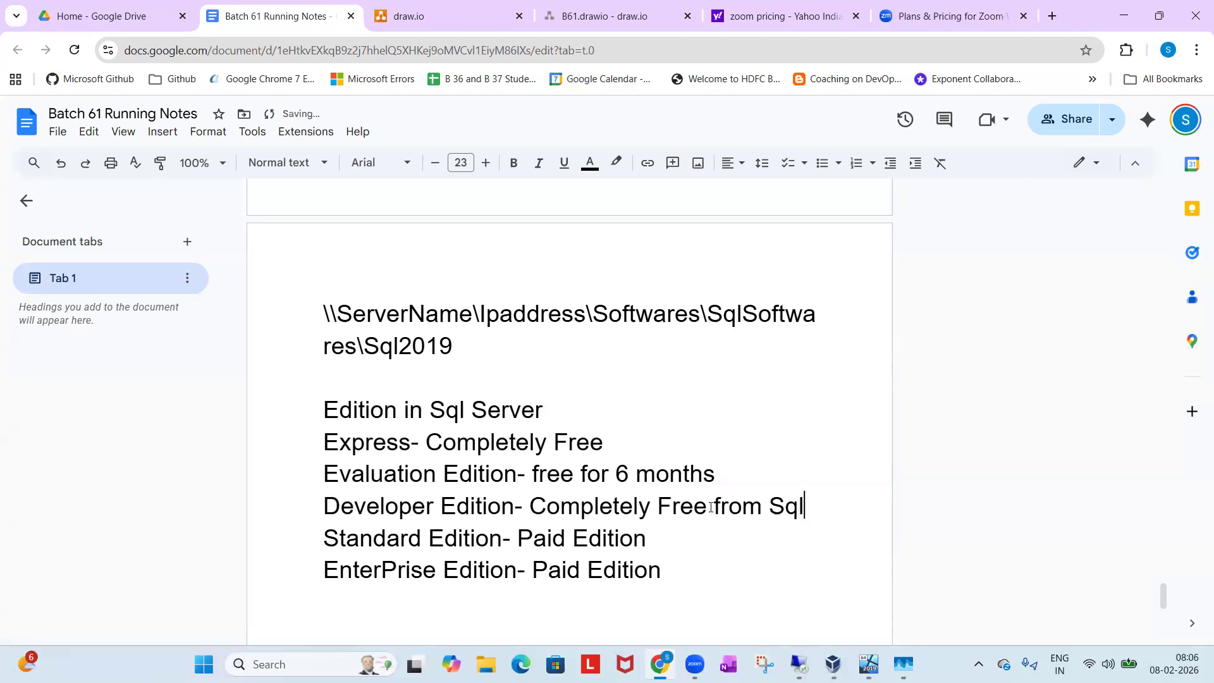
type("2016")
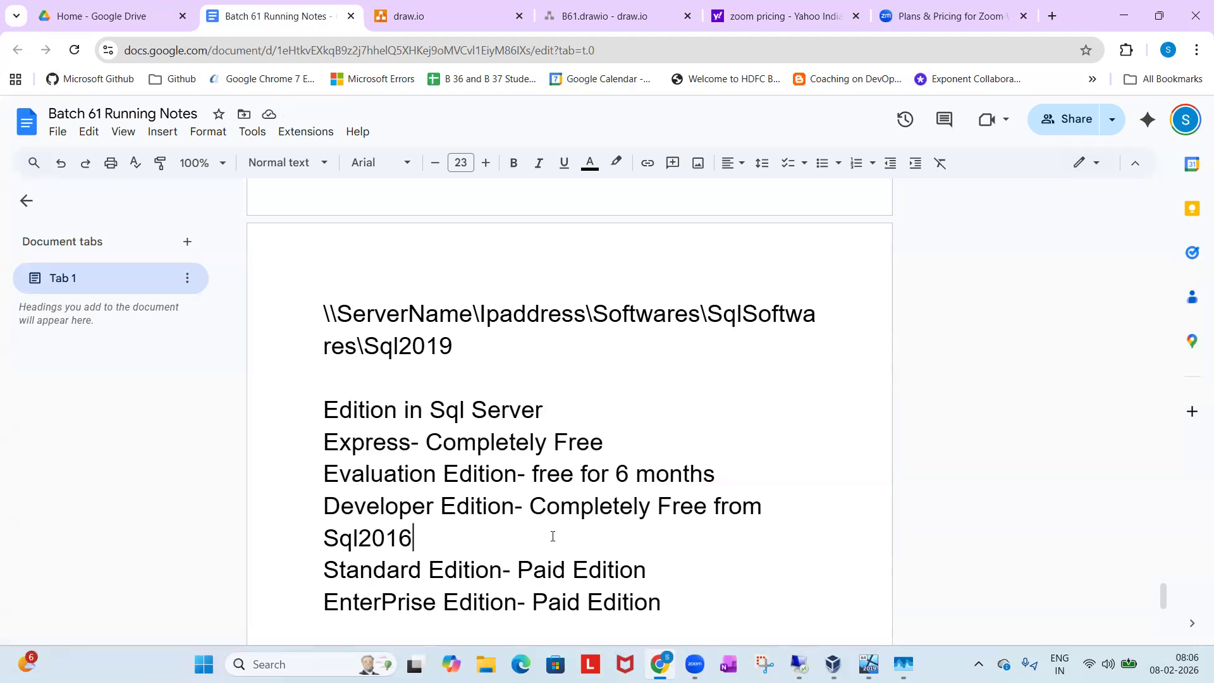
Highlight the whole Developer Edition entry to review it, and clear the selection at its end.
left_click_drag(422, 539, 306, 499)
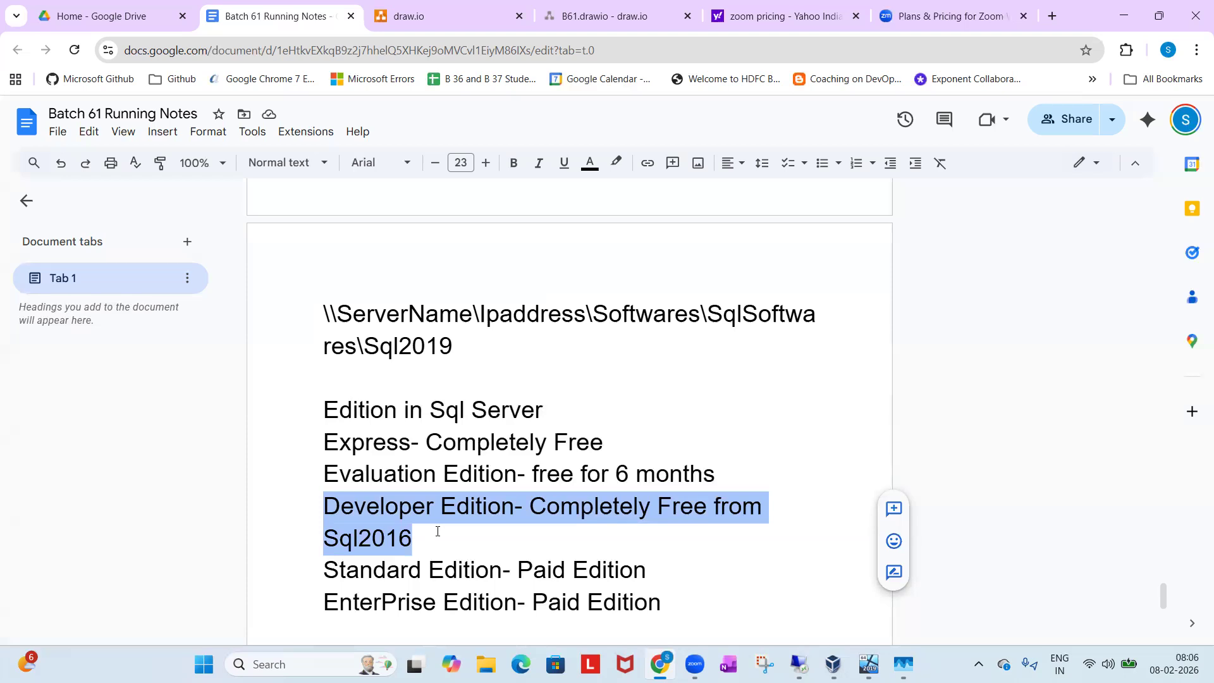
left_click_drag(428, 537, 329, 506)
left_click(602, 516)
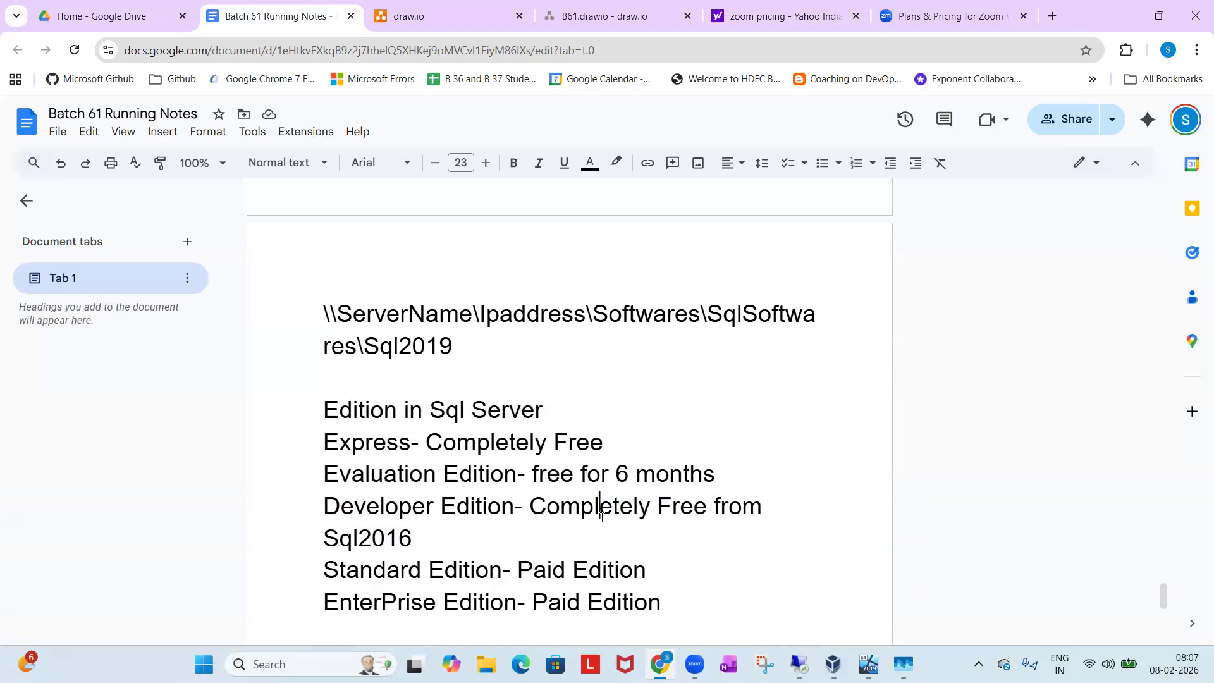
left_click_drag(478, 537, 298, 511)
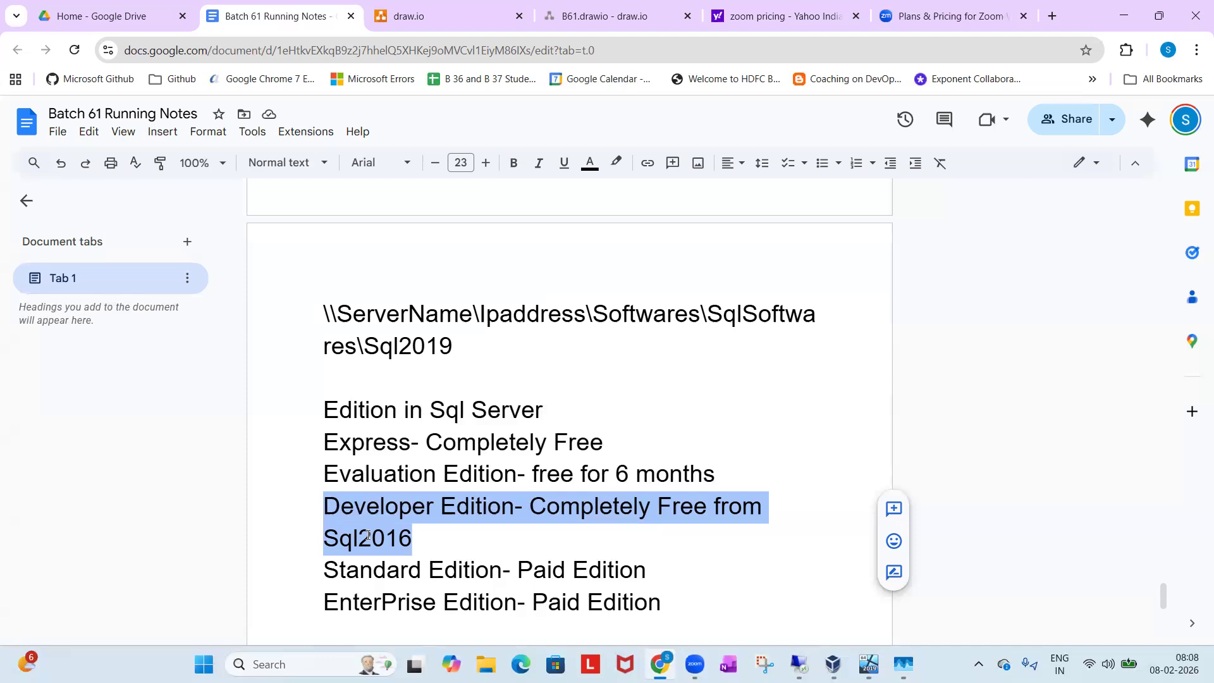
left_click(417, 531)
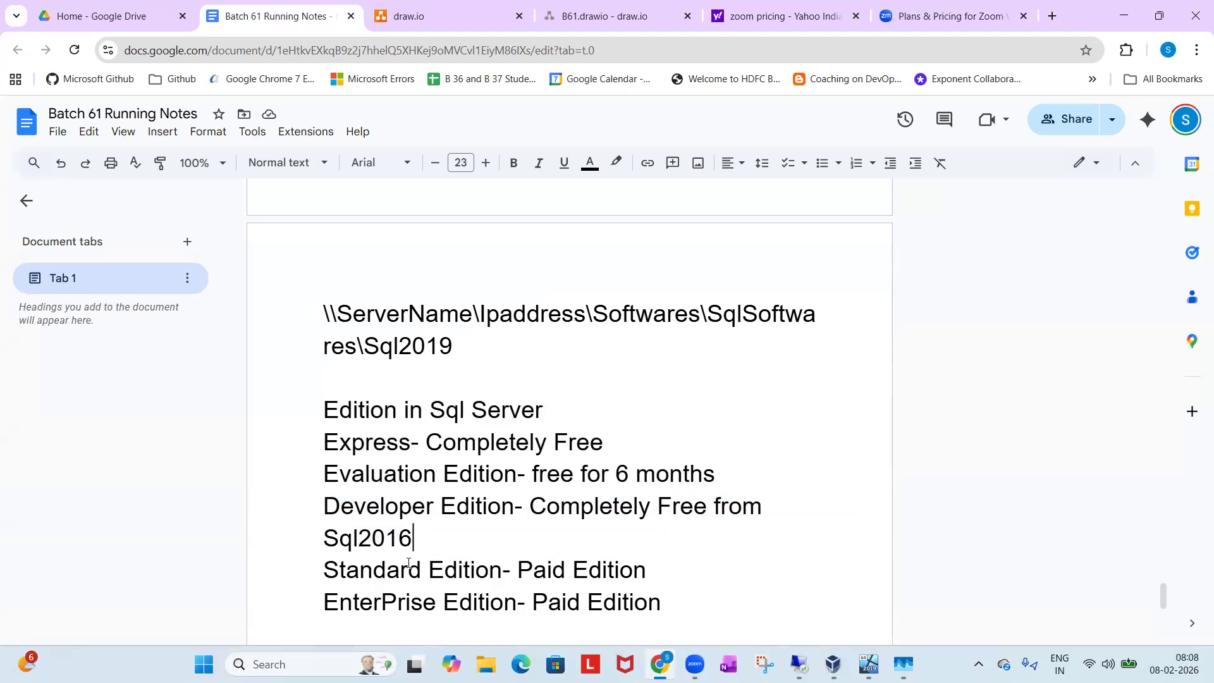
Review the Standard and EnterPrise Edition lines and append "********" to the EnterPrise Edition line.
left_click_drag(346, 568, 565, 570)
left_click_drag(325, 605, 533, 604)
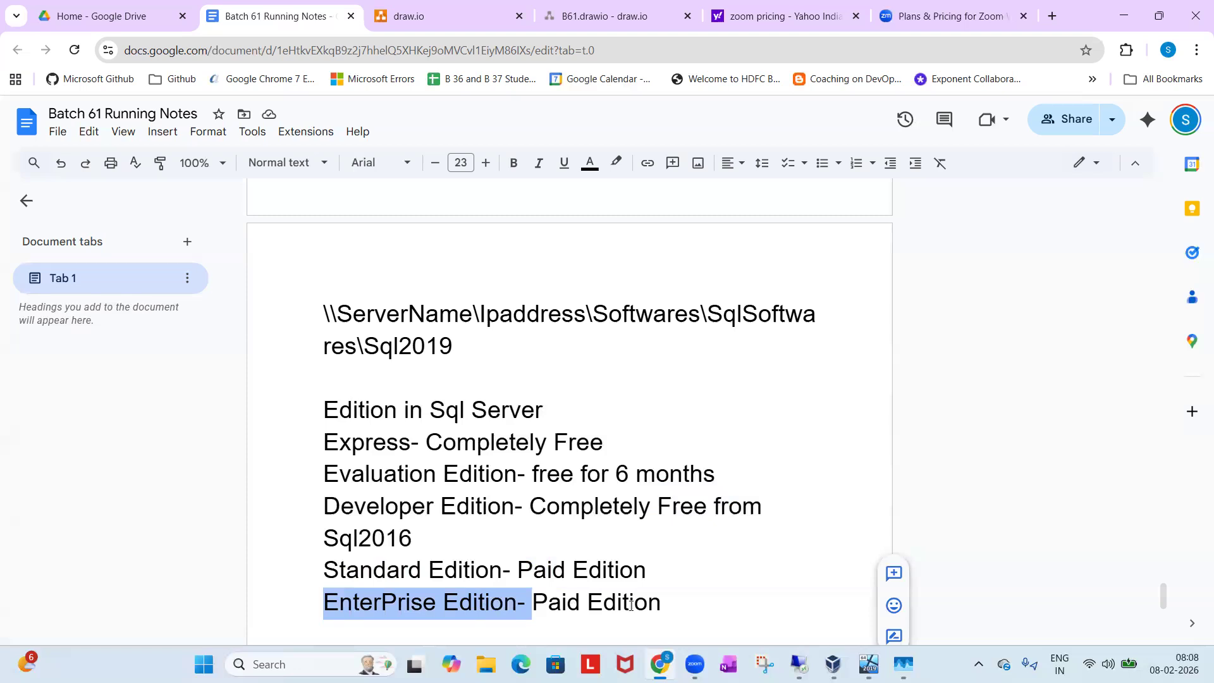
left_click(674, 610)
type("********")
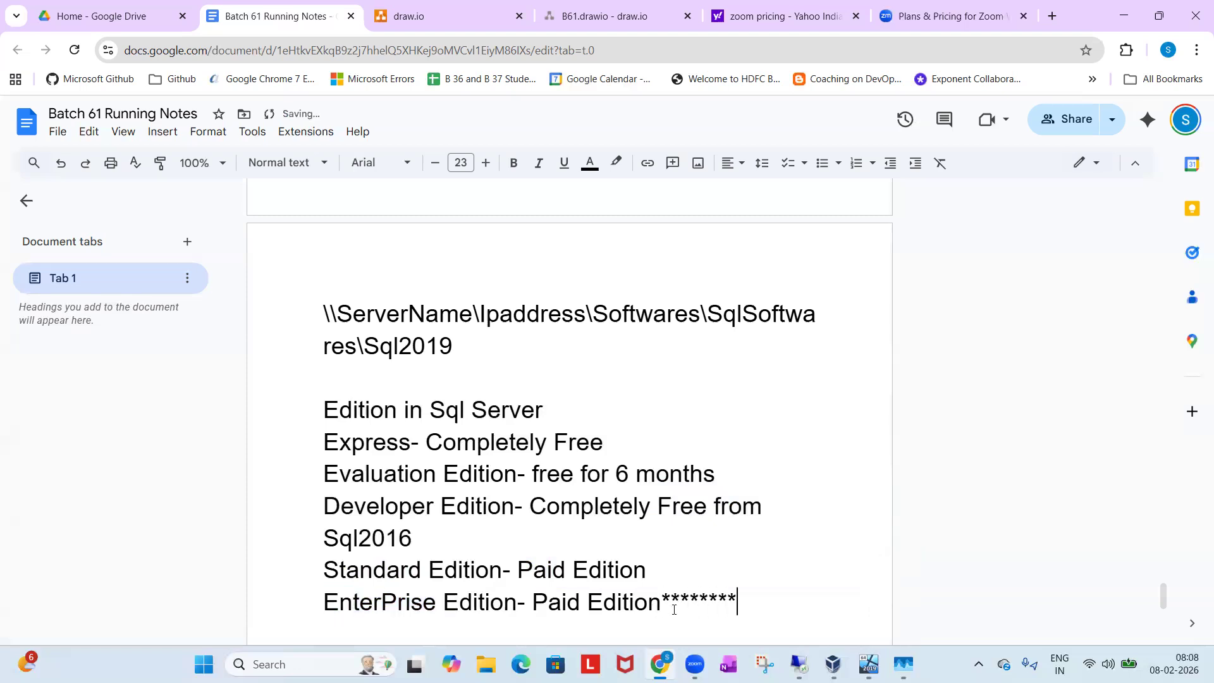
left_click(667, 575)
Revisit the plan prices on the Zoom pricing page and return to the edition list in the running notes.
left_click(830, 7)
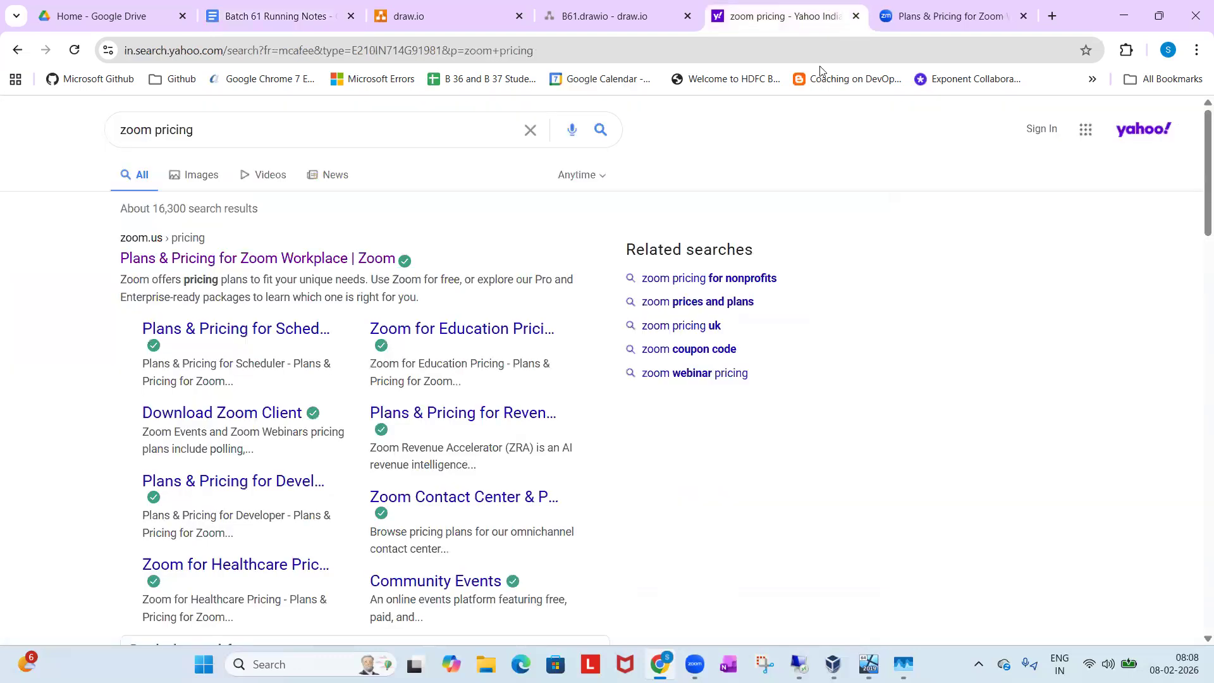
left_click(897, 18)
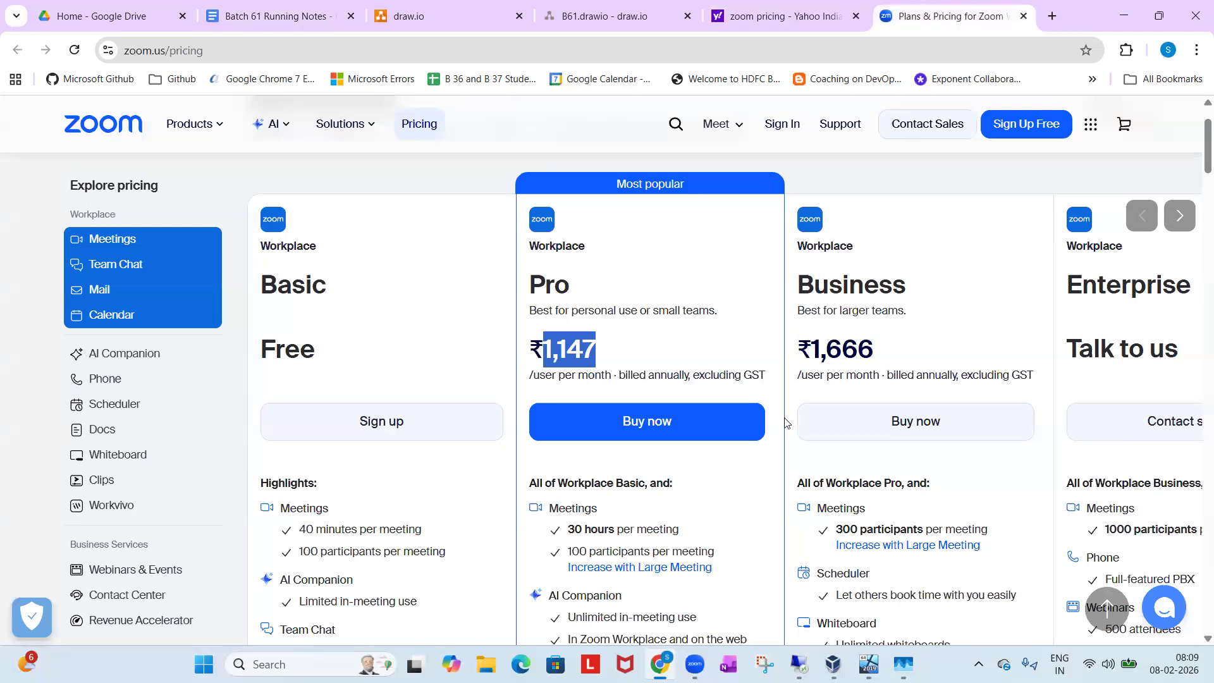
left_click(615, 350)
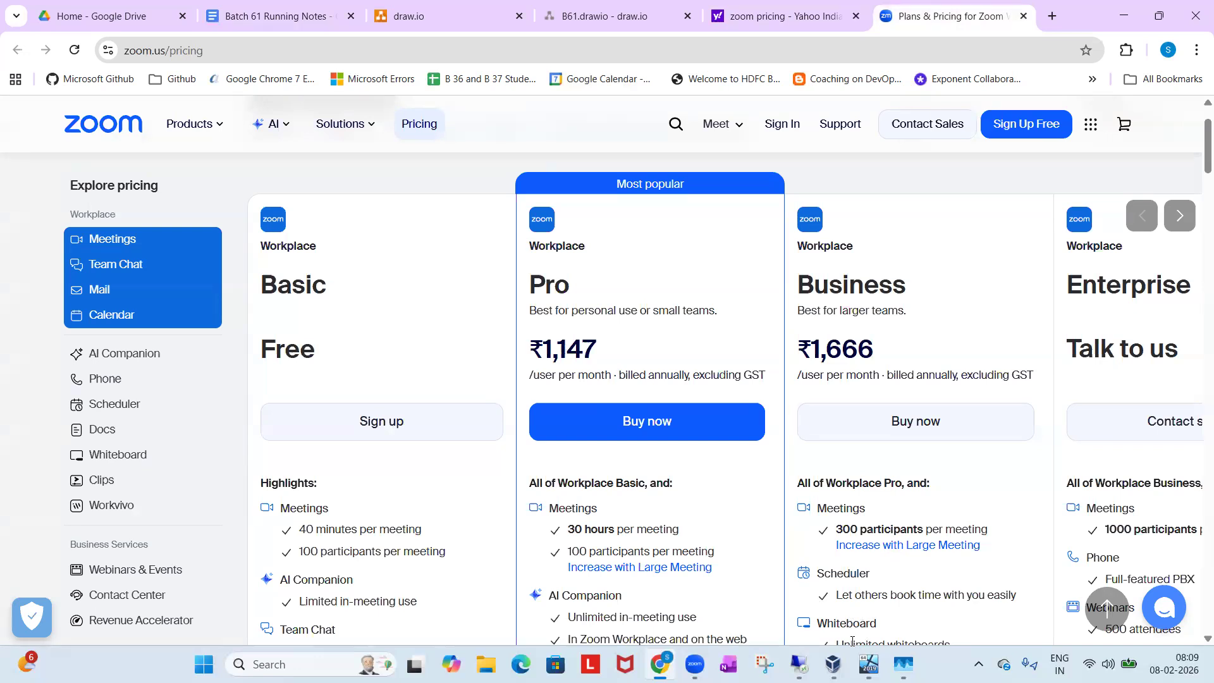
left_click(321, 18)
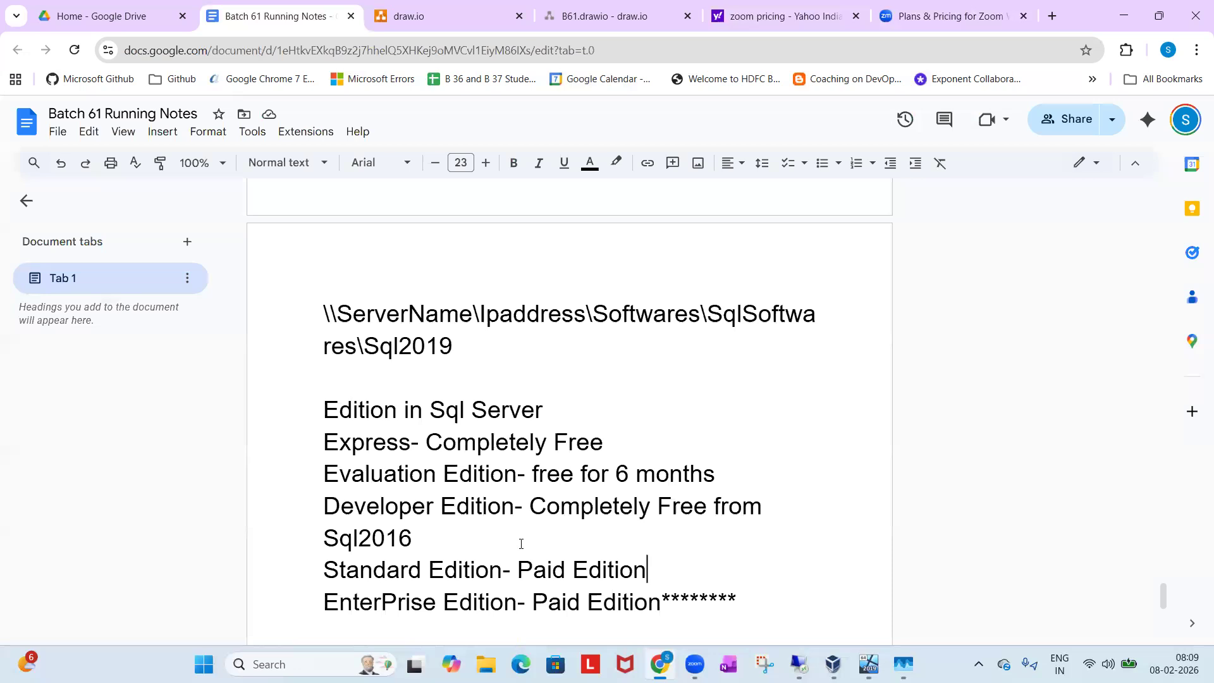
scroll(518, 540, "down", 1)
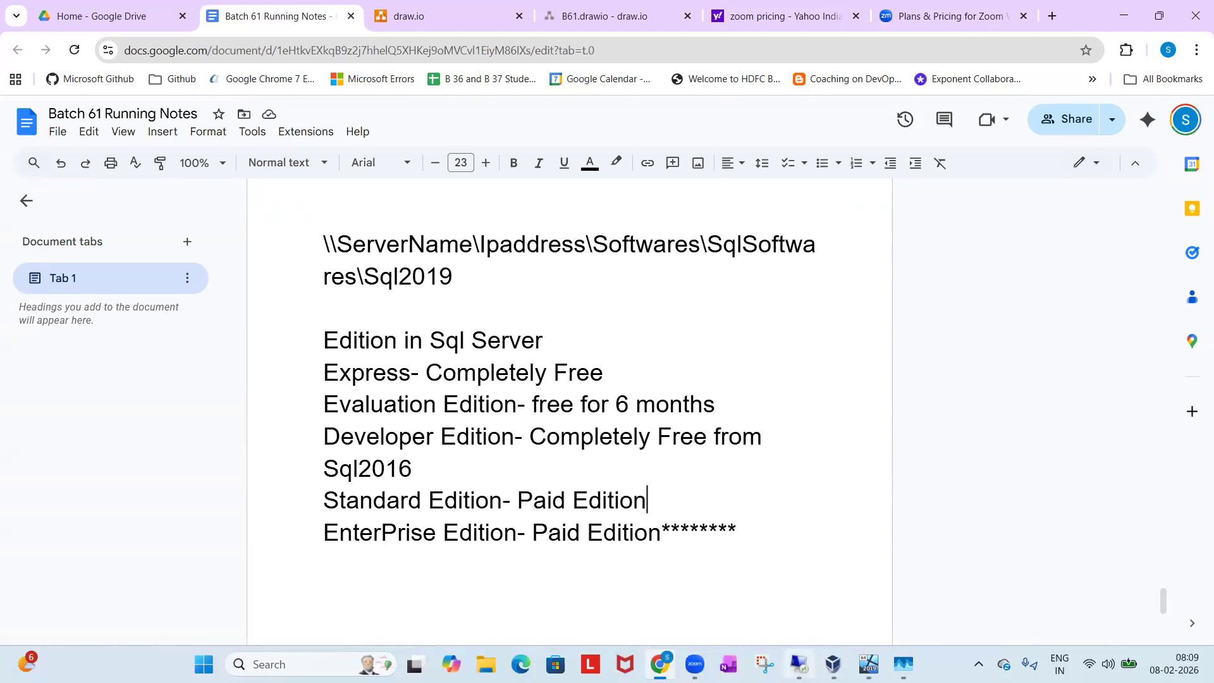
Switch to the remote server session and move the SQL Server Installation Center window away from the screen corner.
left_click(799, 664)
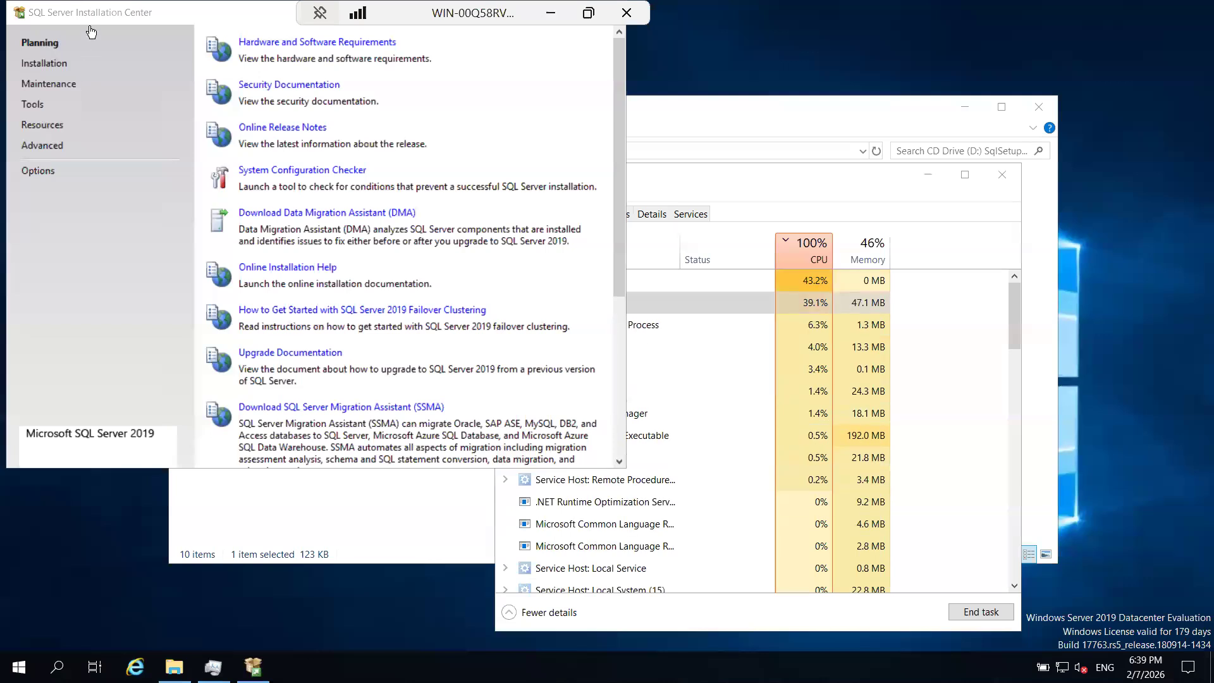
left_click_drag(226, 120, 834, 122)
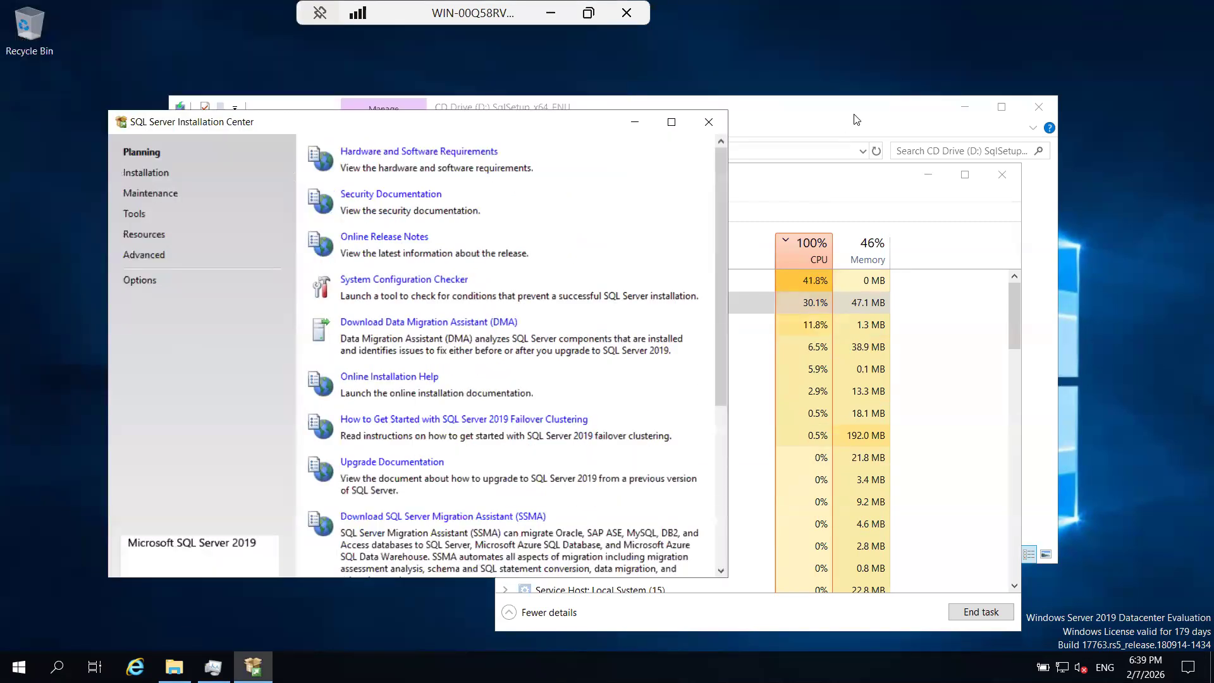
Bring Task Manager to the front, look through the running processes and end the Search (2) task.
left_click(856, 120)
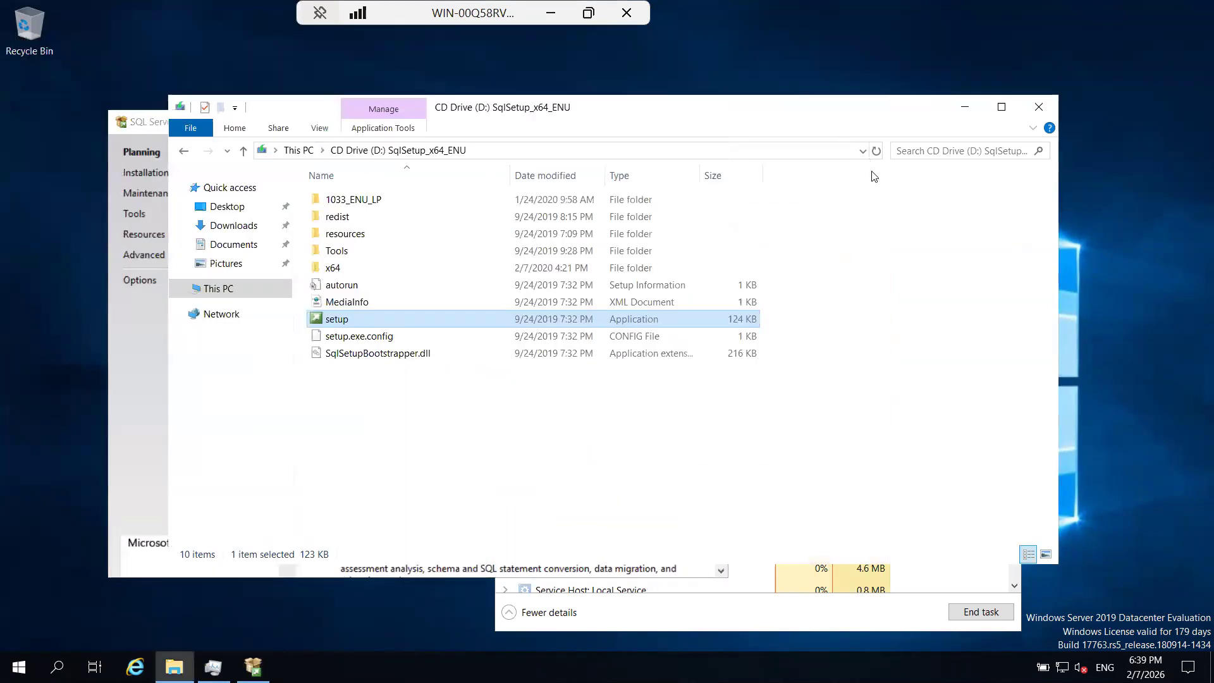
left_click(767, 629)
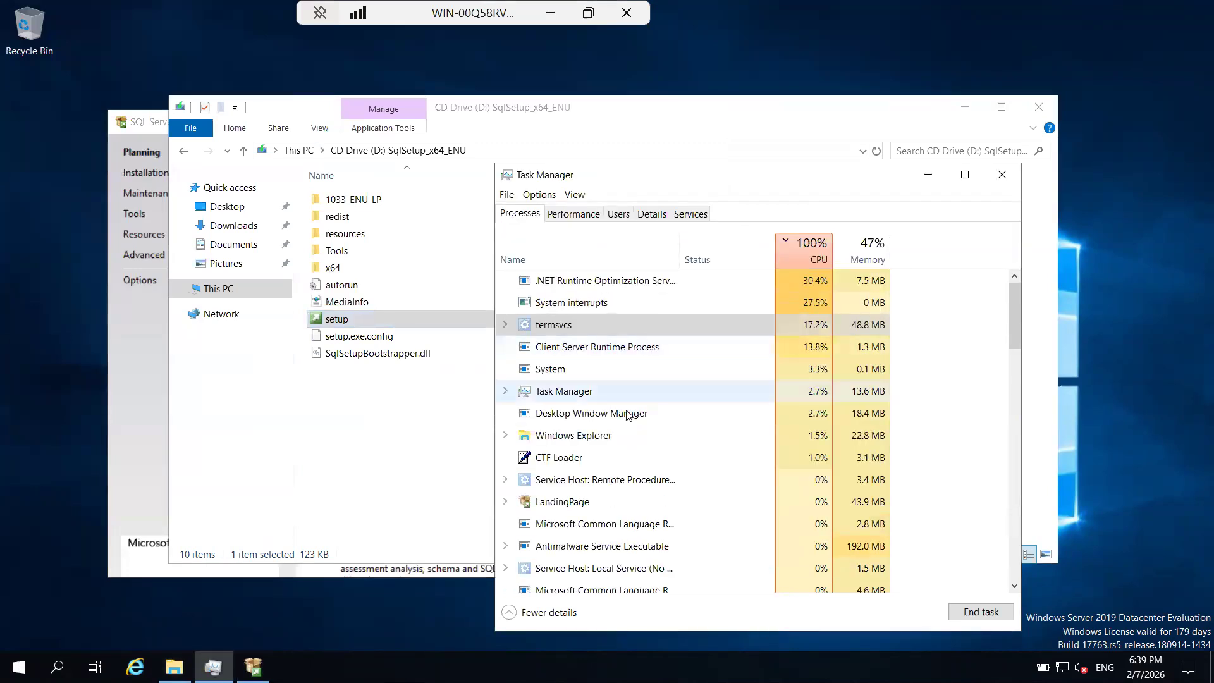
scroll(582, 461, "down", 1)
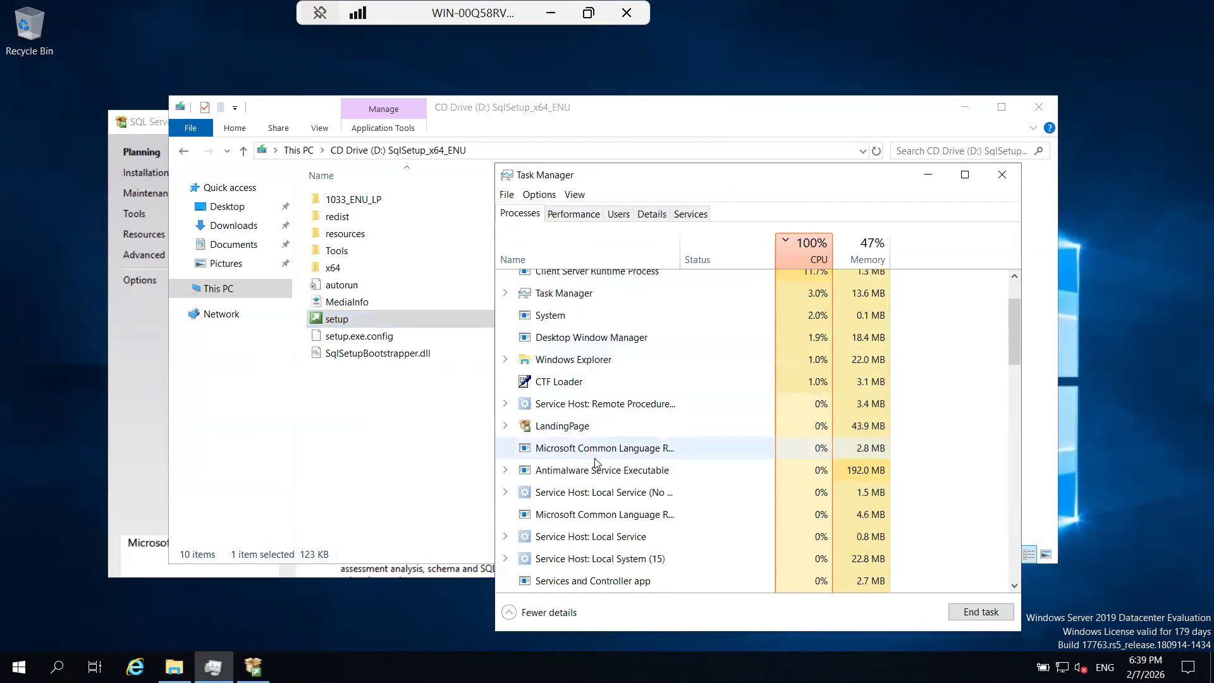
scroll(581, 471, "down", 4)
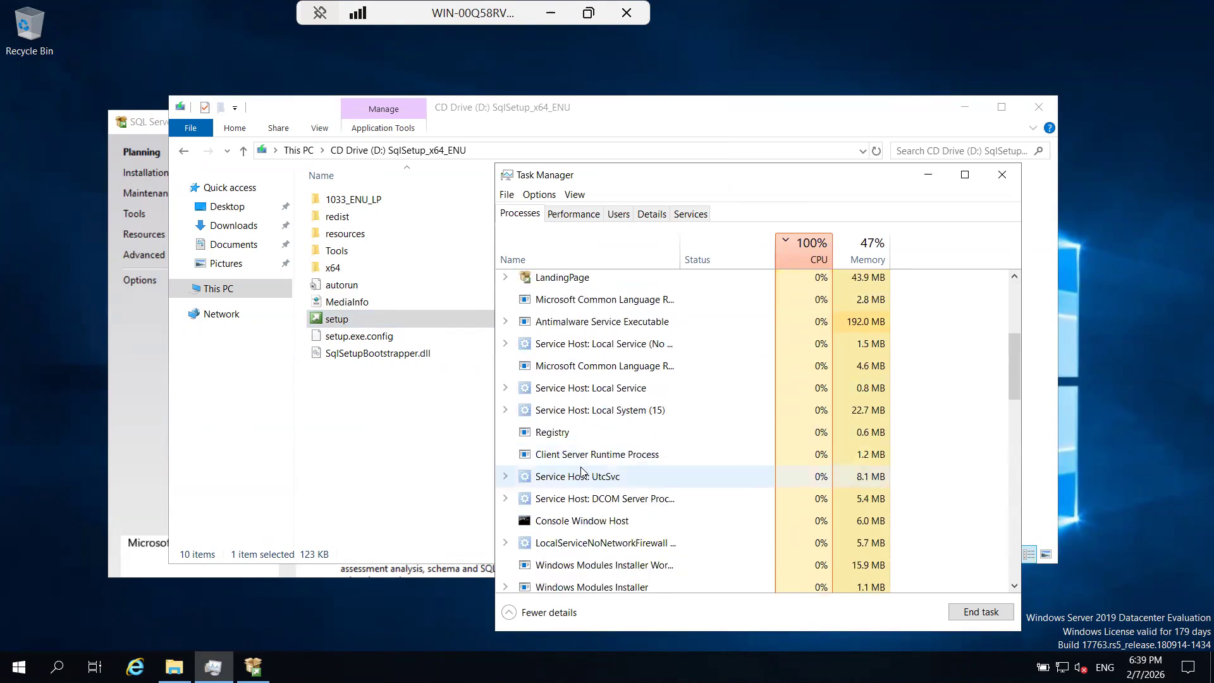
scroll(582, 471, "down", 5)
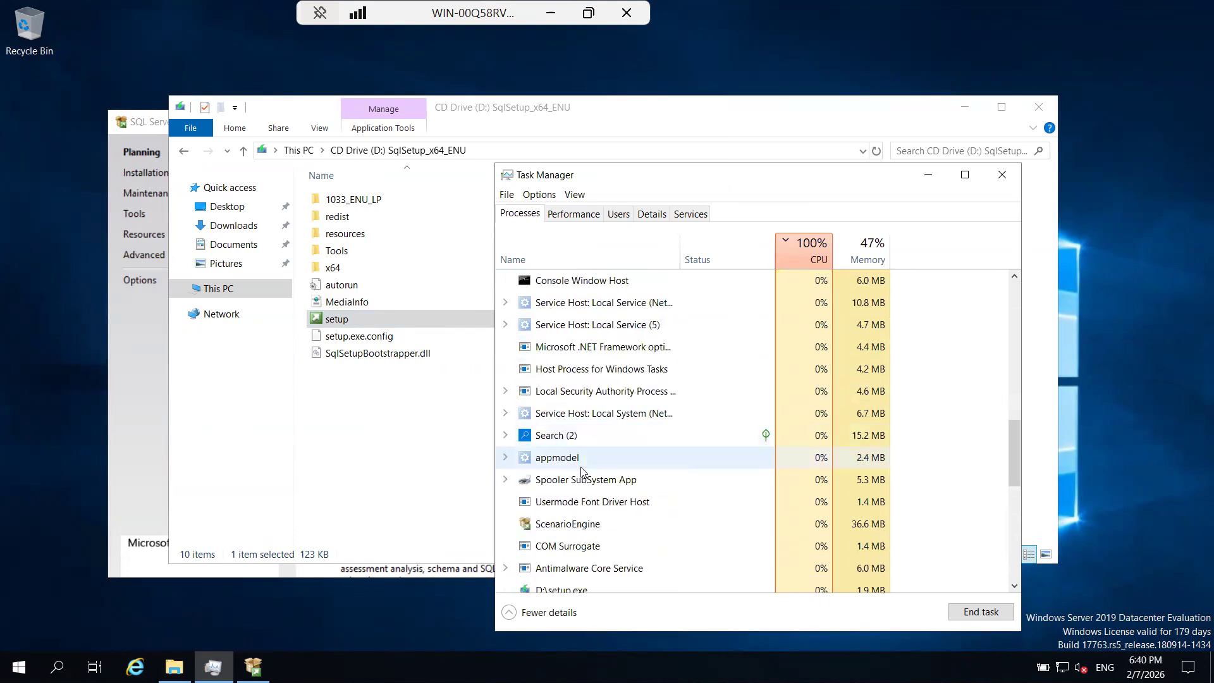
right_click(556, 400)
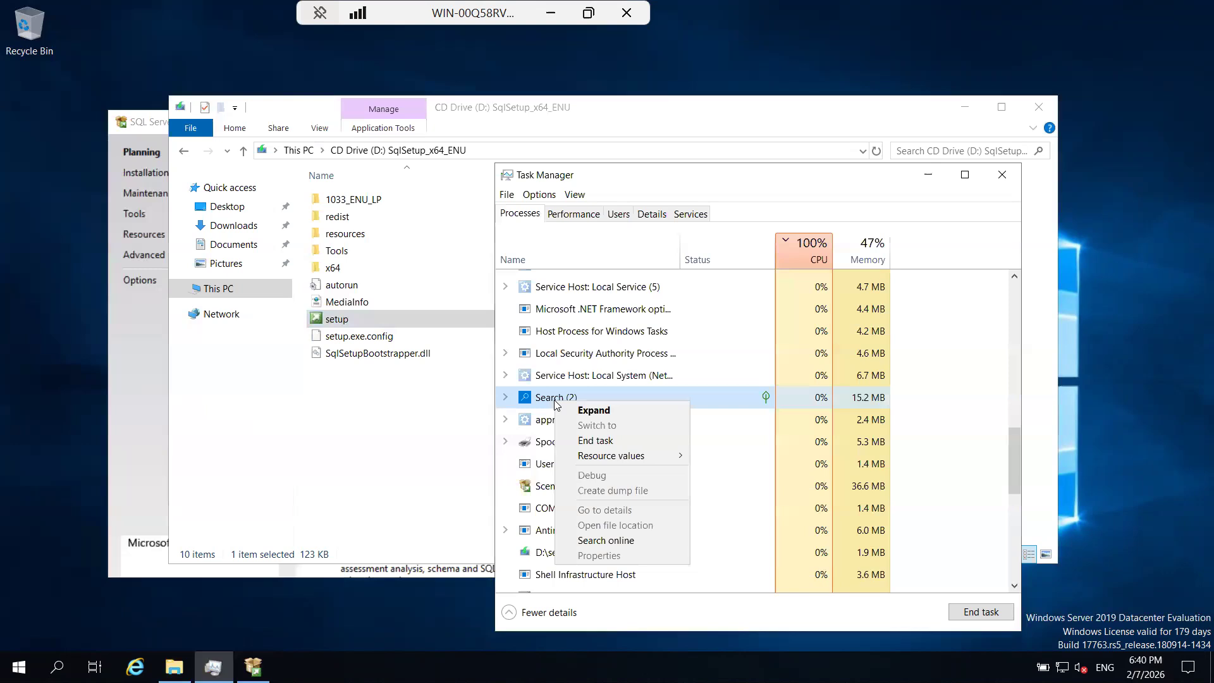
left_click(594, 441)
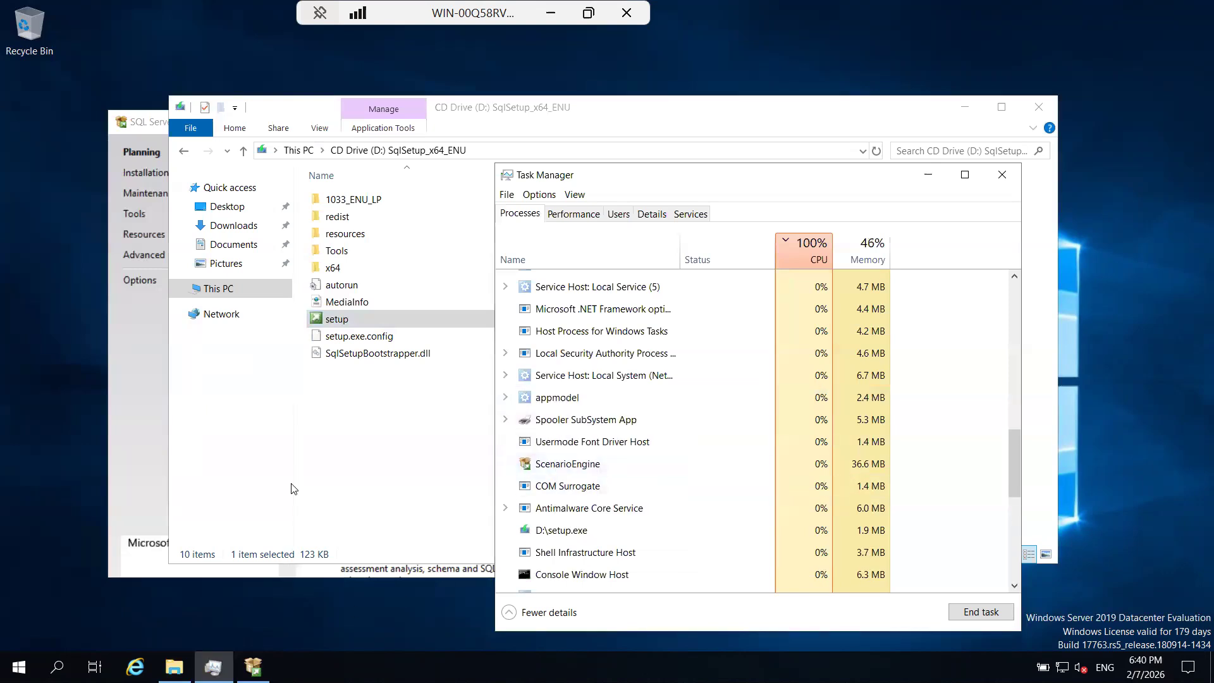
Launch a new SQL Server stand-alone installation from the SQL Server Installation Center.
left_click(139, 471)
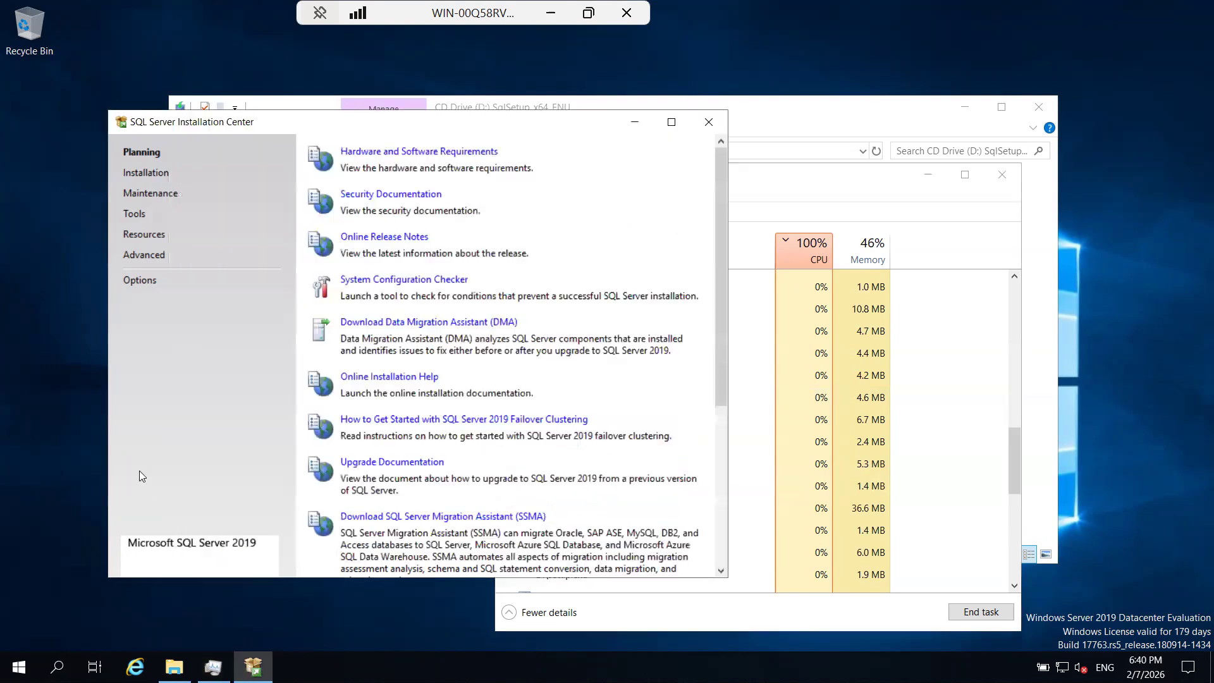
left_click(145, 174)
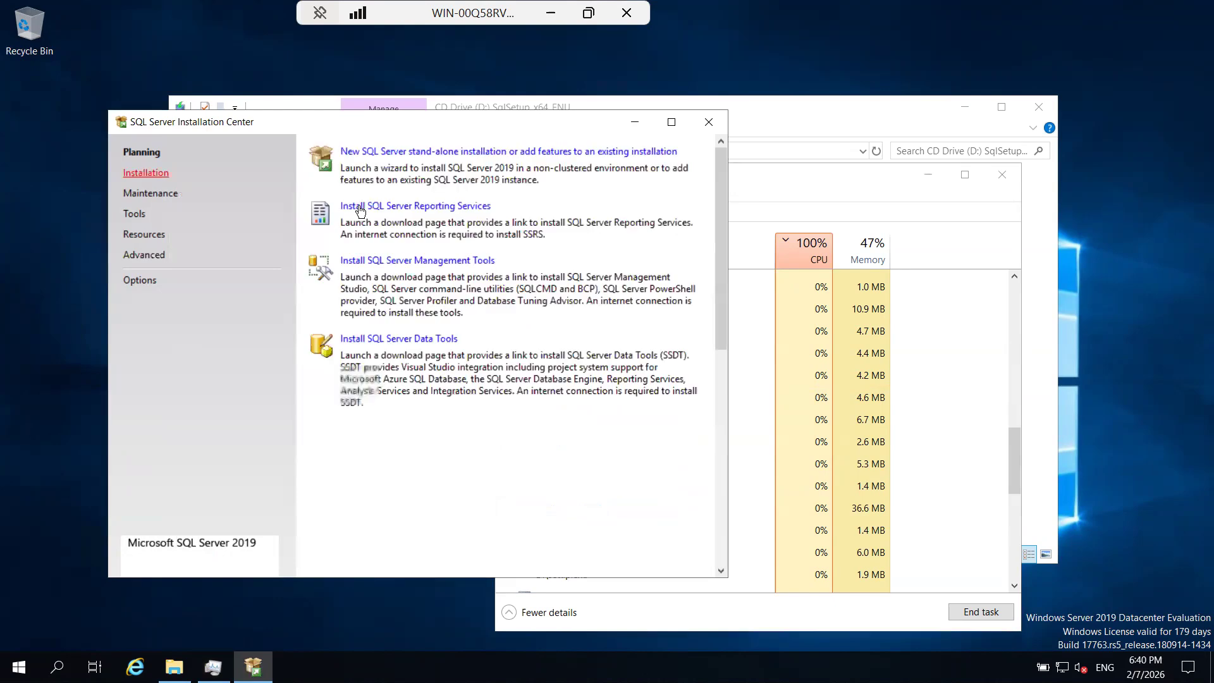
left_click(390, 155)
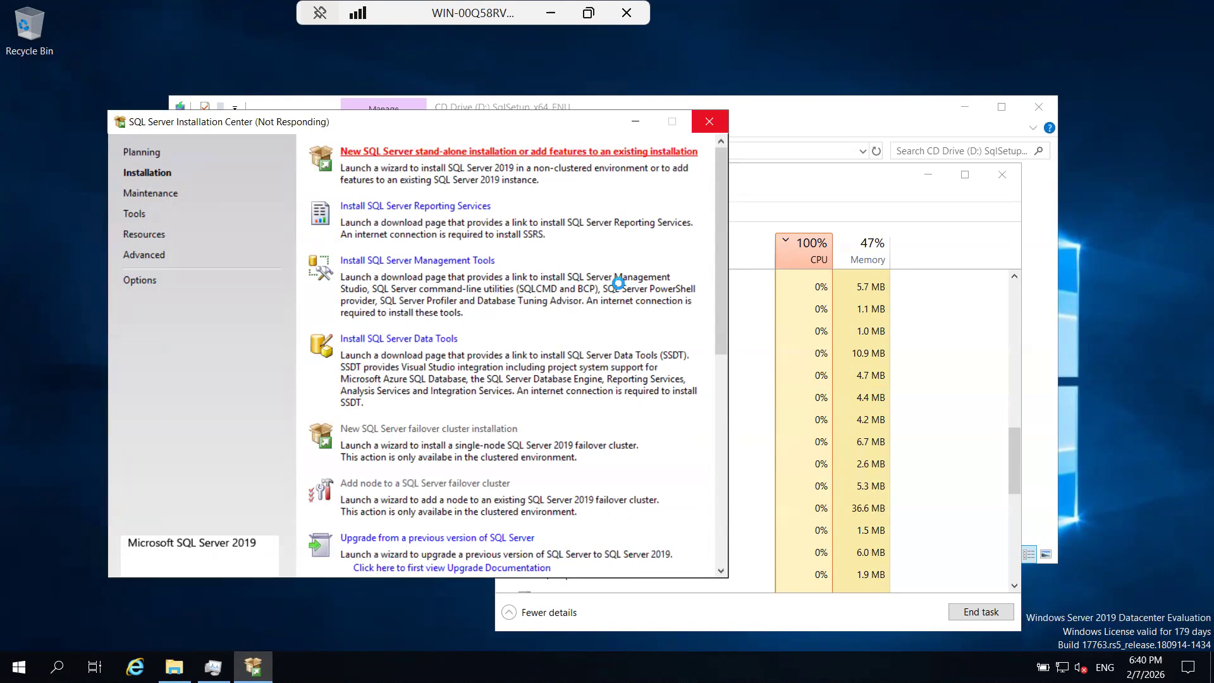
Leave the remote session and set Google as Chrome's default search engine in the browser settings.
left_click(554, 18)
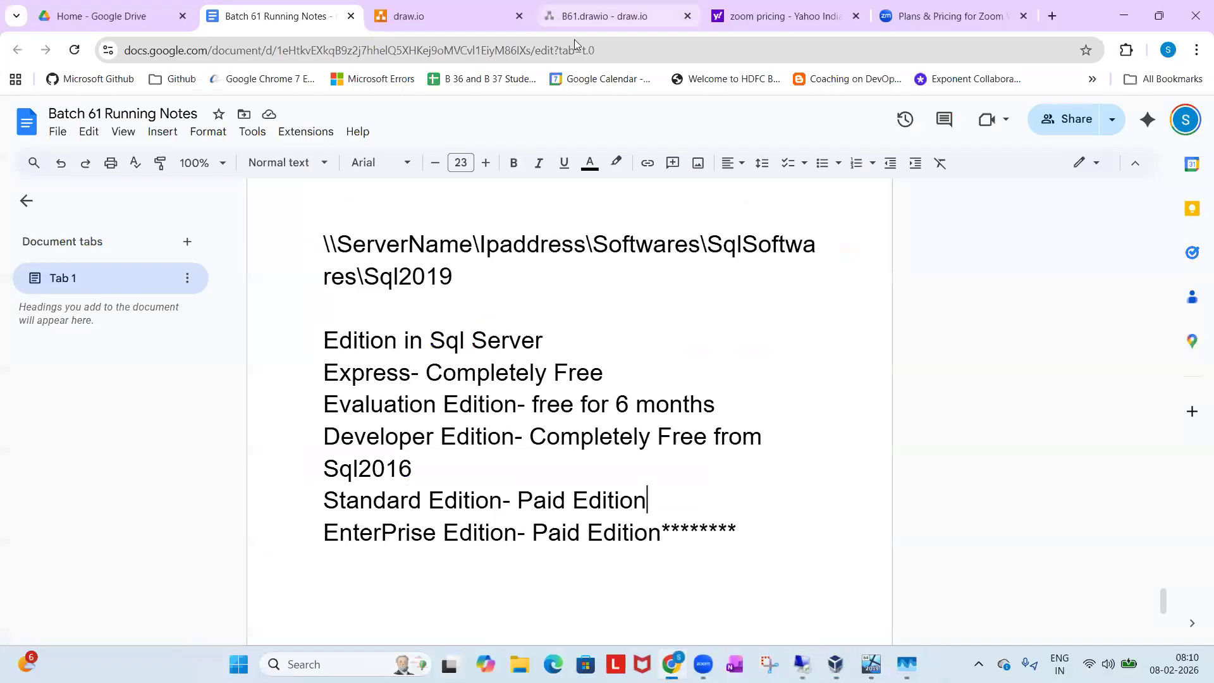
left_click(1050, 15)
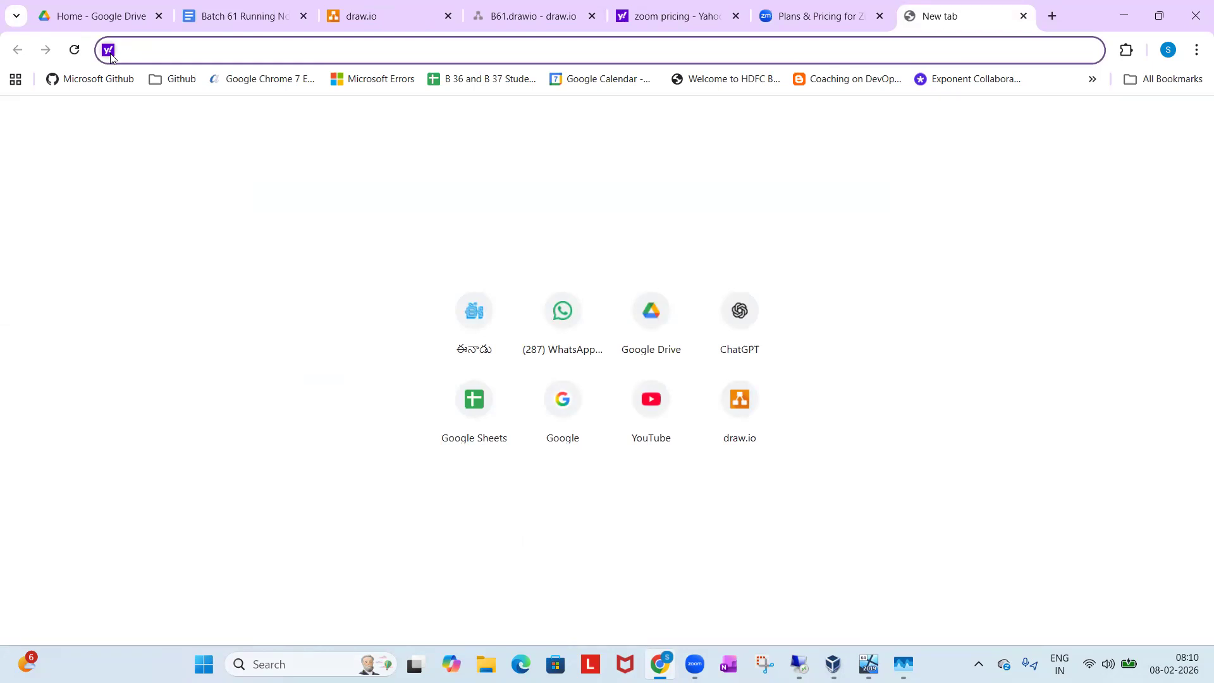
left_click(1195, 56)
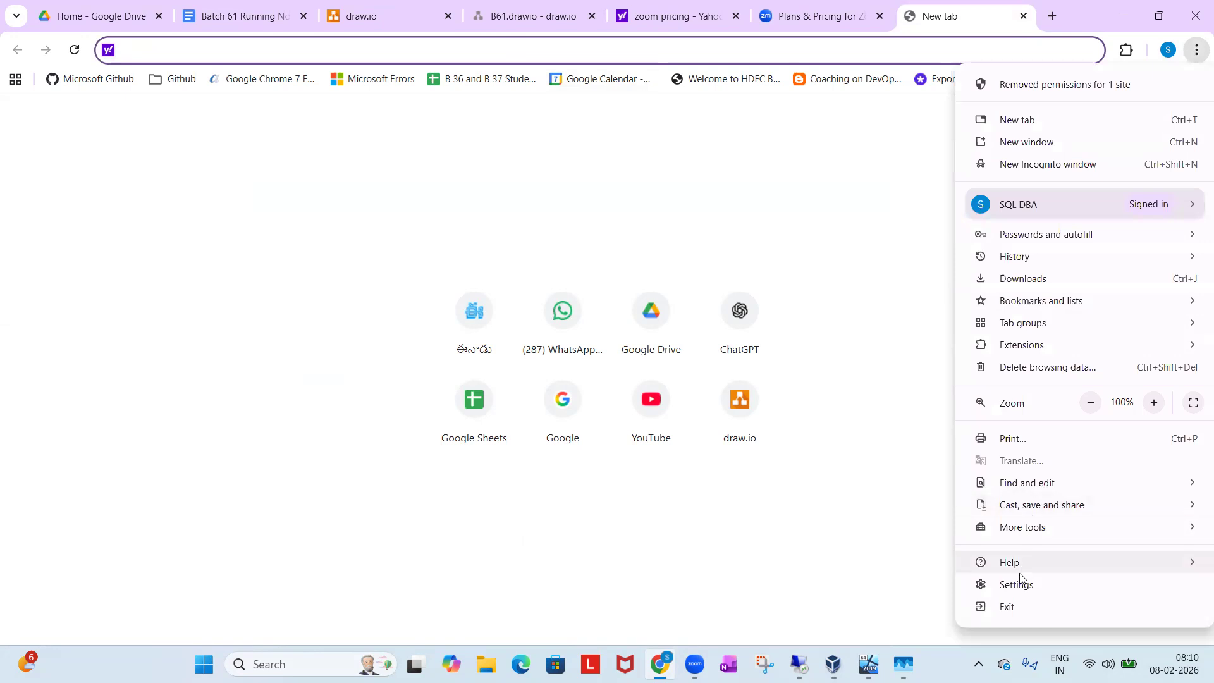
left_click(1018, 583)
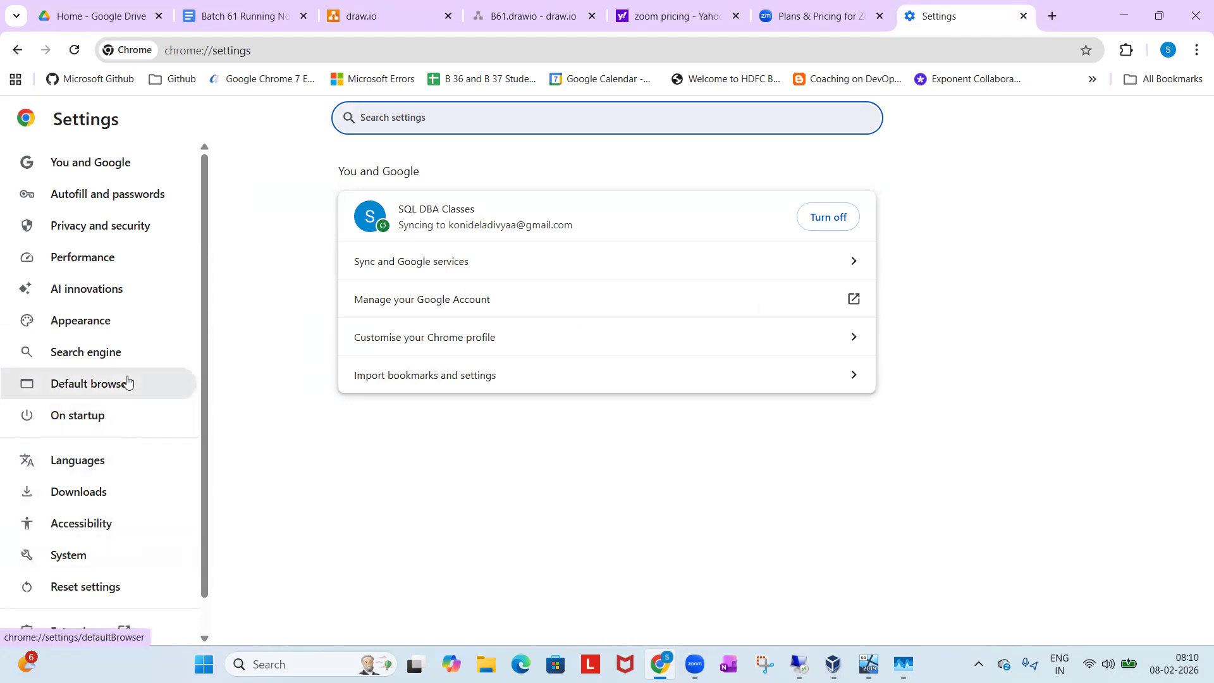
left_click(130, 352)
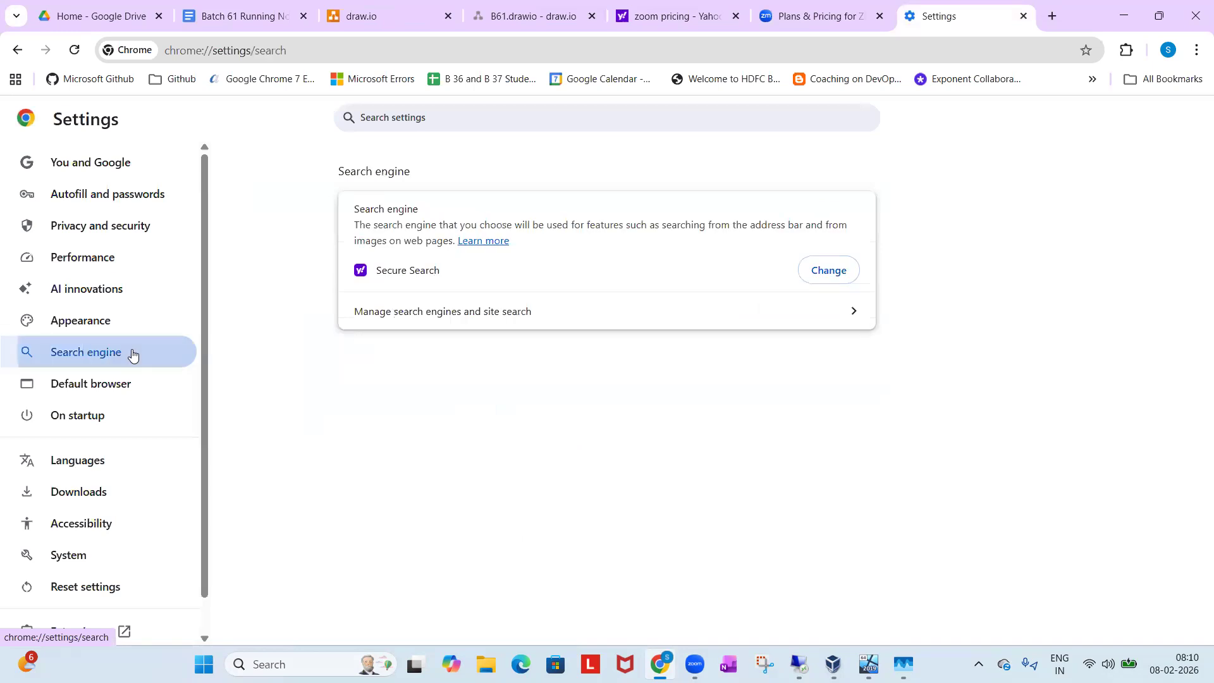
left_click(841, 272)
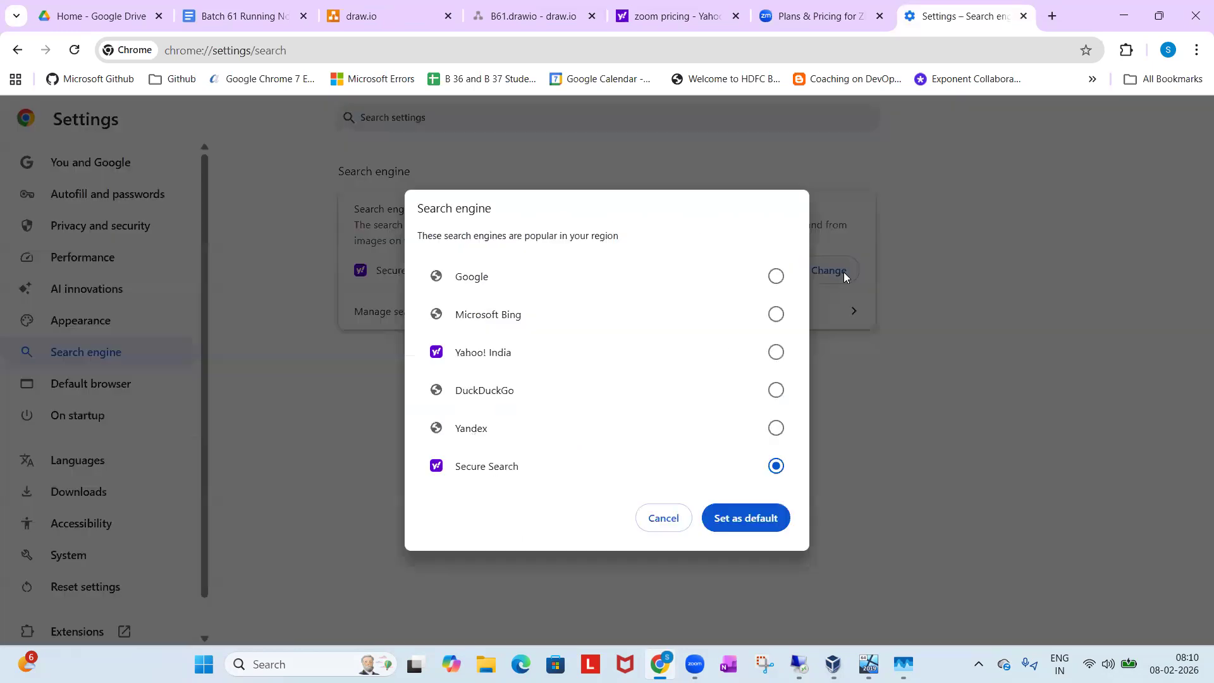
left_click(777, 285)
left_click(746, 528)
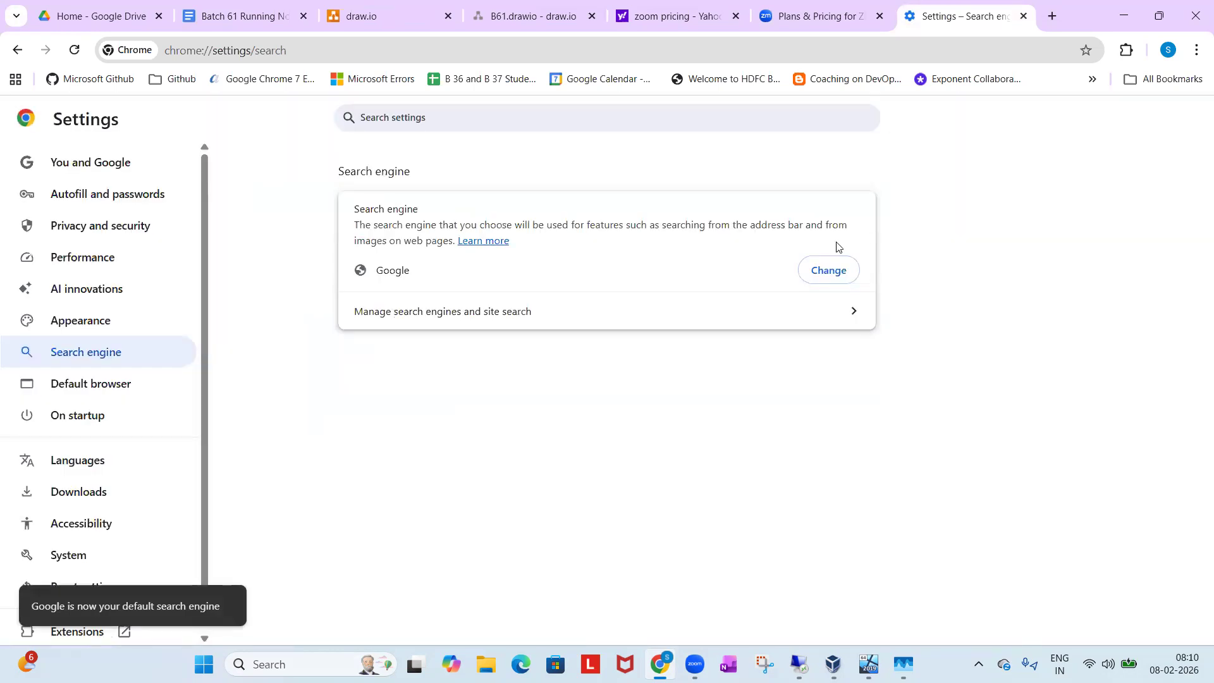
Search Google for "sql server standard edition vs enterprise" in a new browser tab.
left_click(1052, 15)
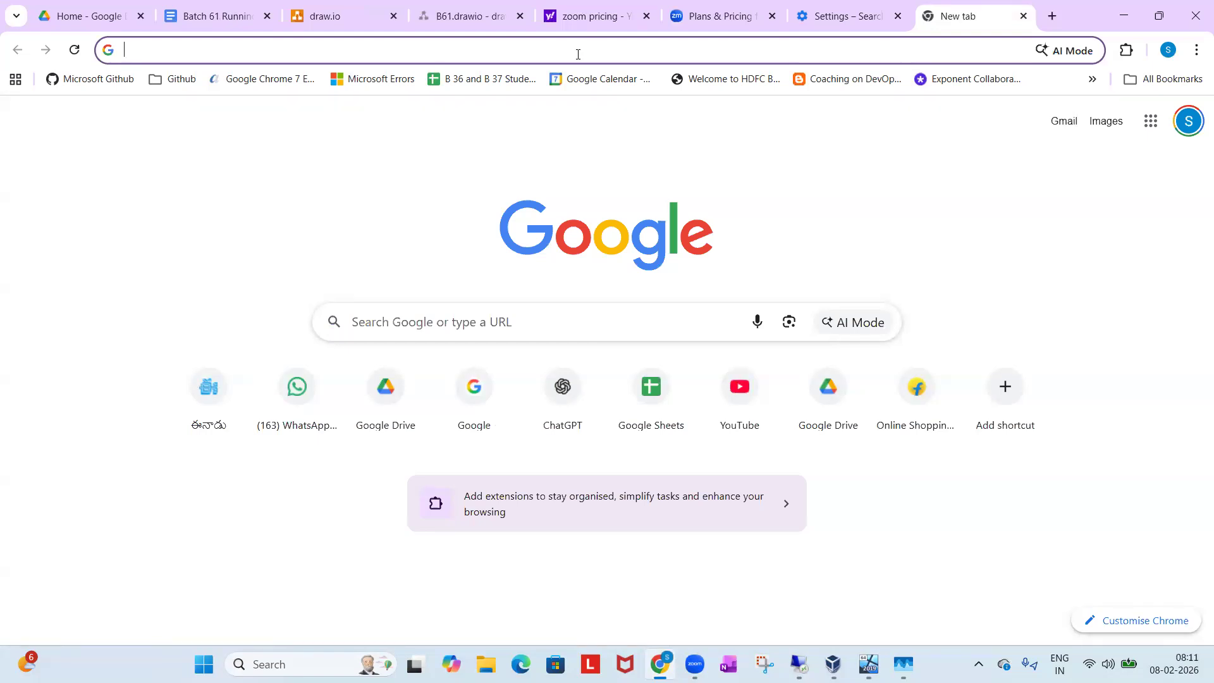
type("sql server s")
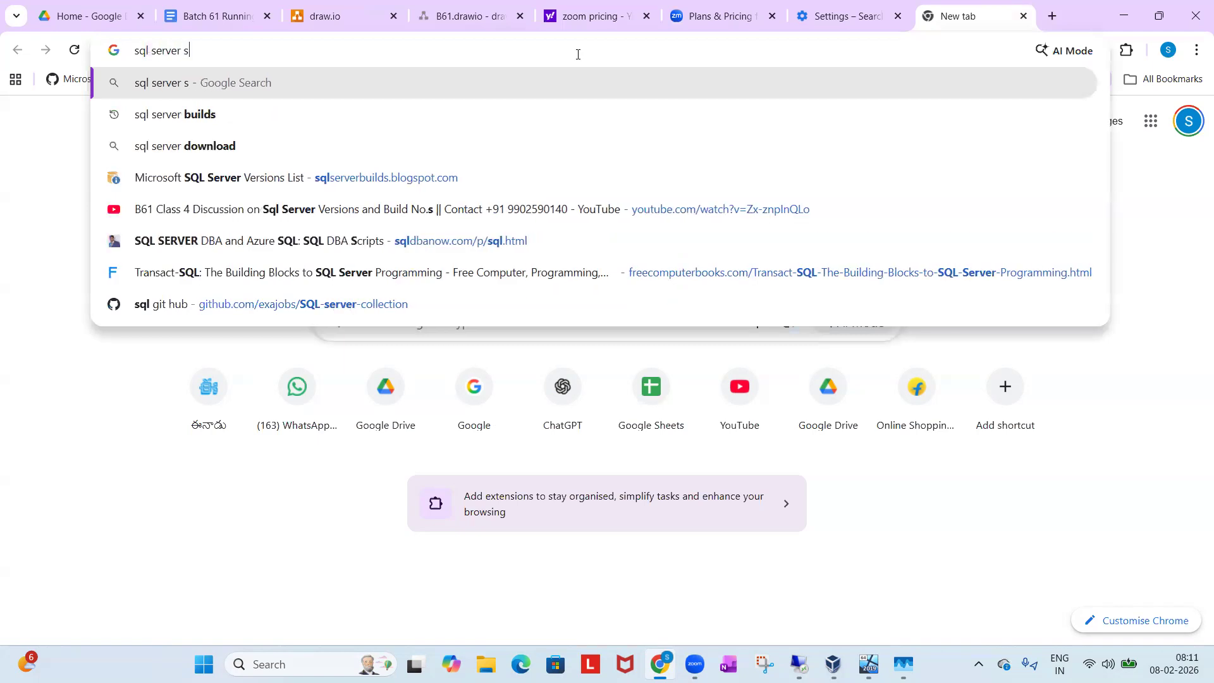
type("tandar")
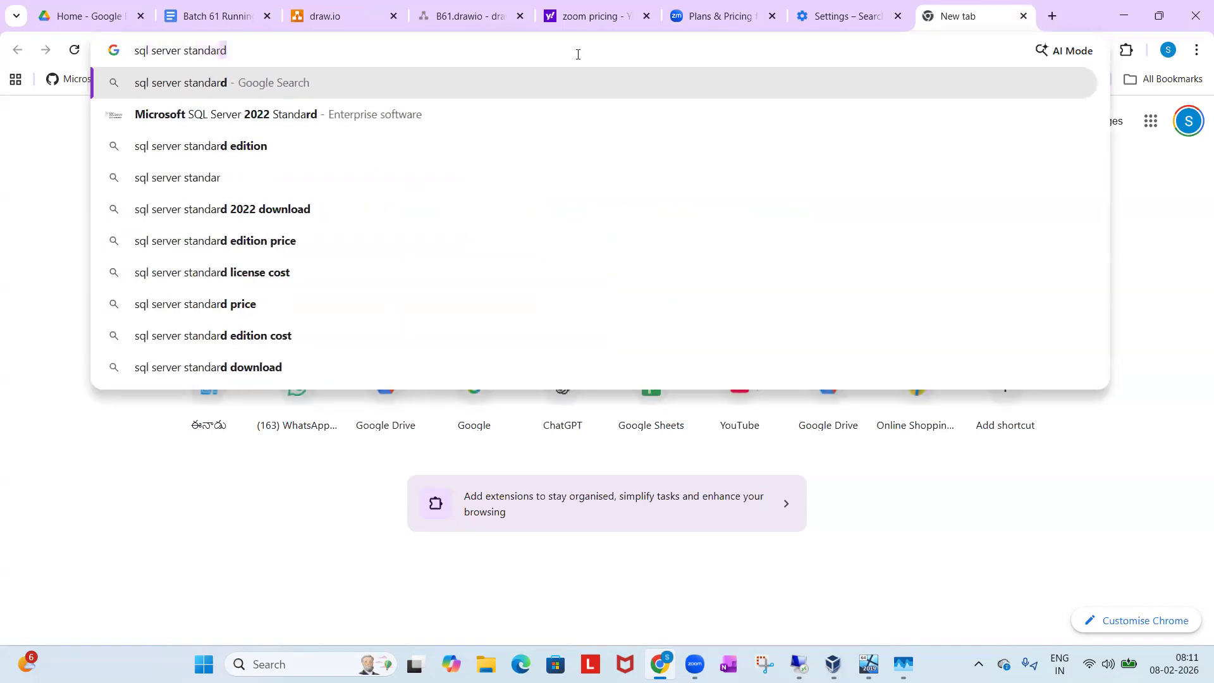
type("d edition vs")
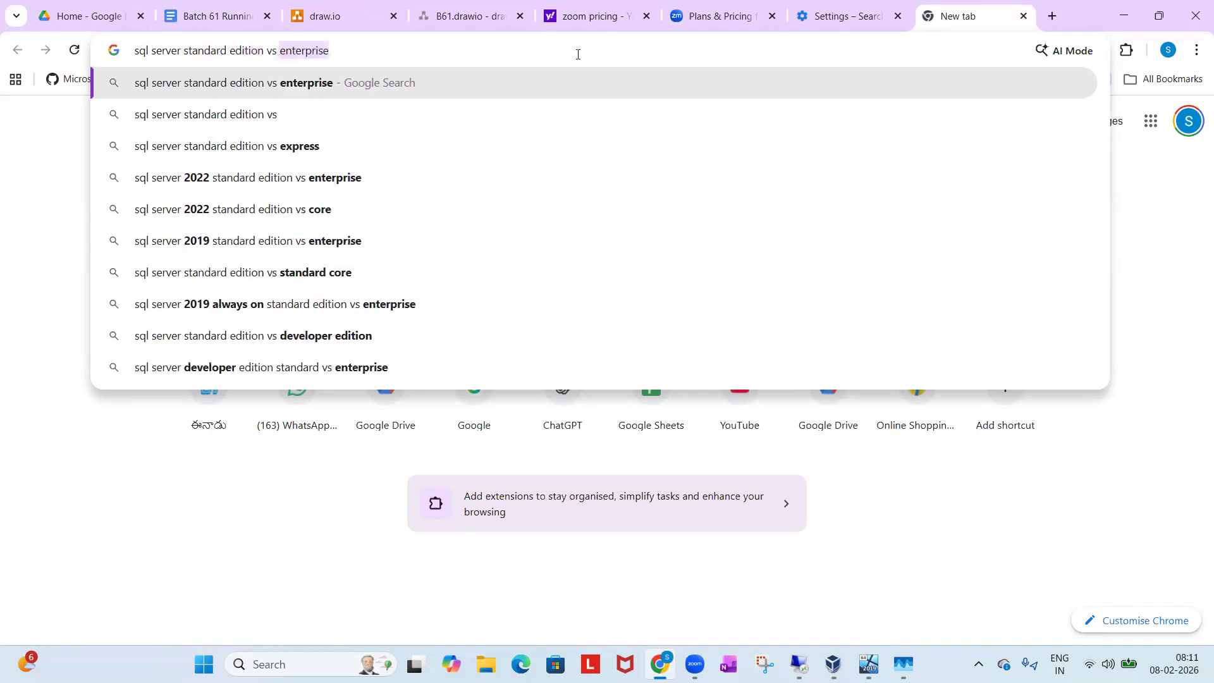
key("Return")
Open the Microsoft Learn result "Editions and Supported Features of SQL Server 2022" in its own tab and switch to it.
scroll(320, 376, "down", 3)
scroll(320, 376, "down", 7)
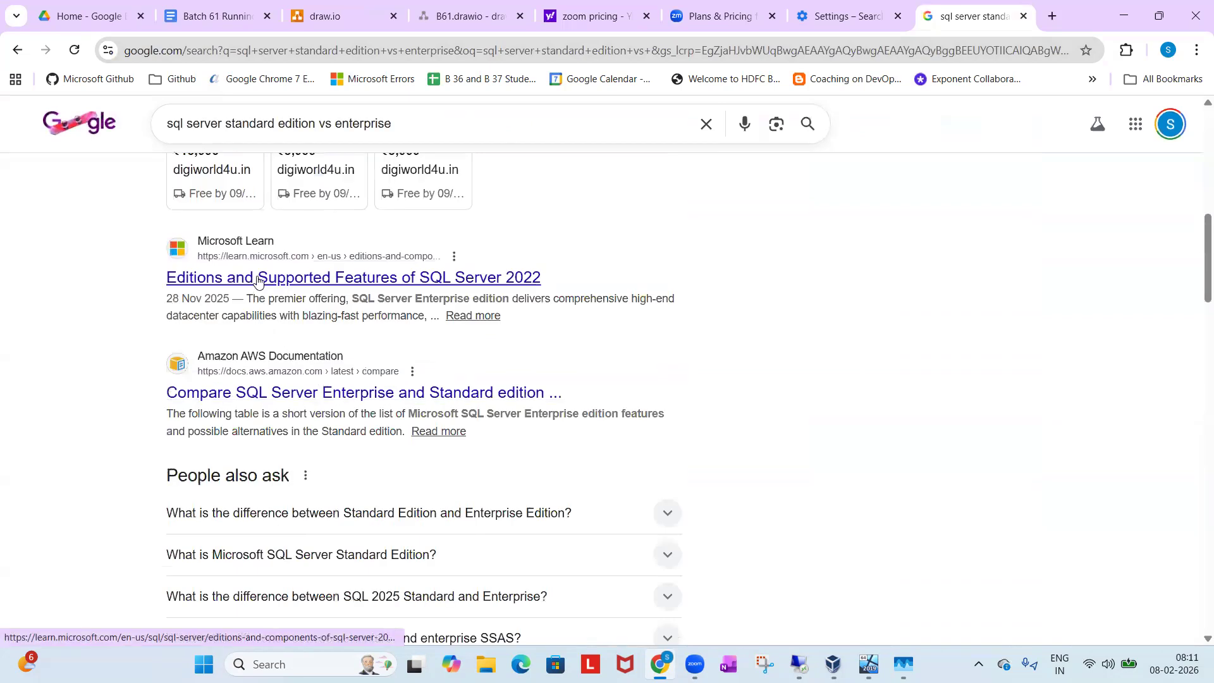
right_click(257, 282)
left_click(272, 298)
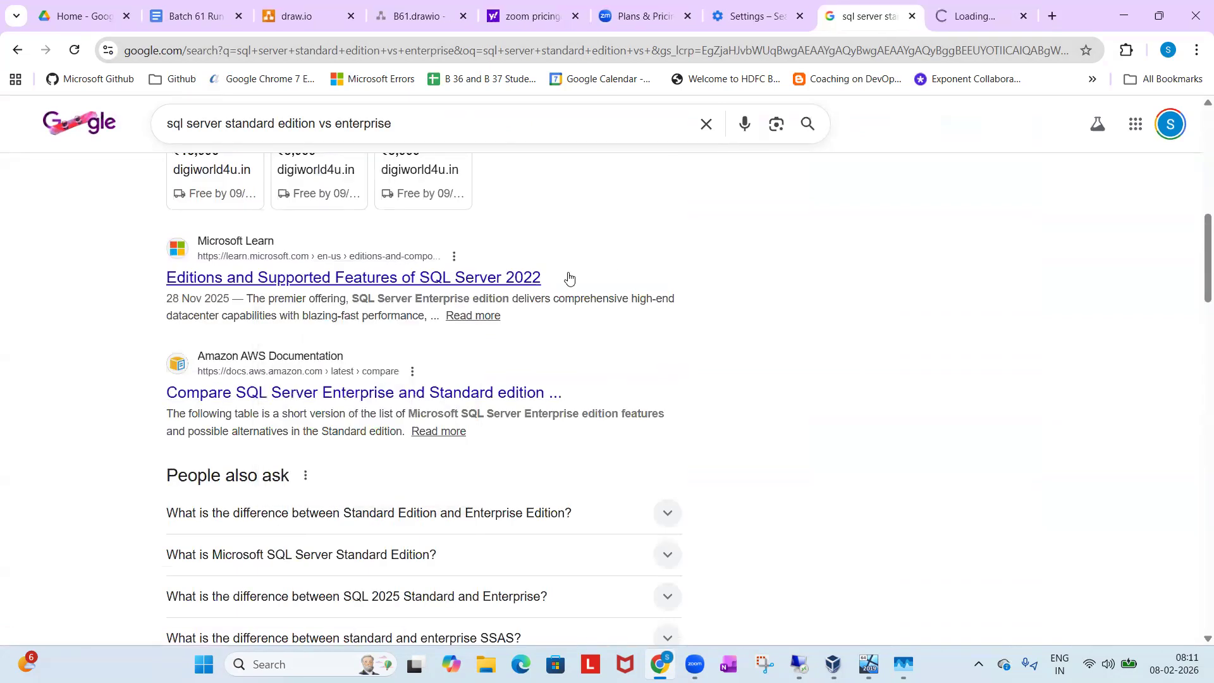
left_click(956, 22)
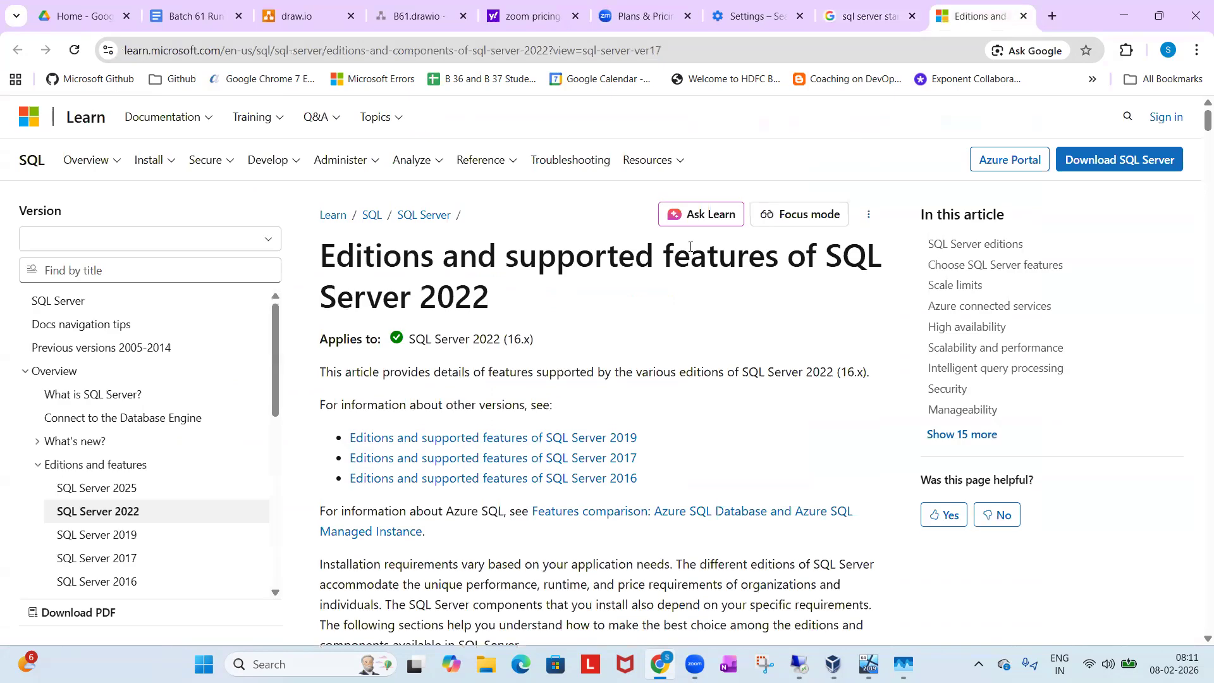
Find the Scale limits table in the article and compare the maximum buffer pool memory of the Enterprise and Standard editions.
scroll(666, 319, "down", 10)
scroll(665, 321, "down", 20)
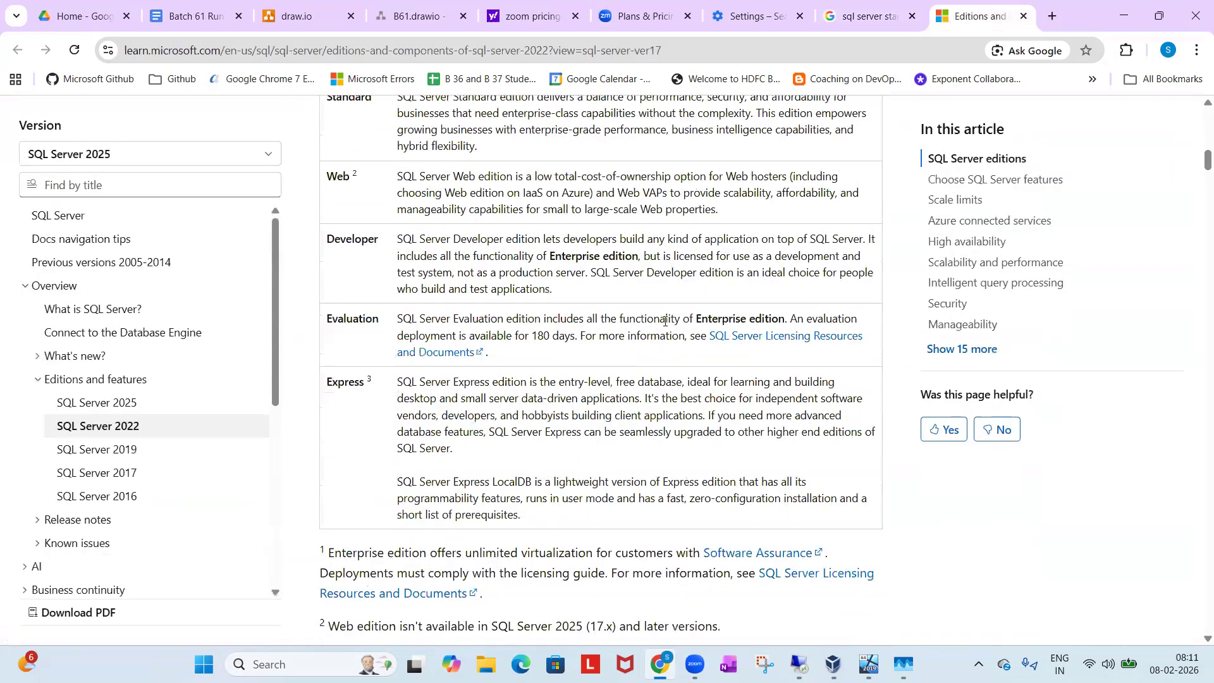
scroll(665, 324, "down", 2)
scroll(594, 297, "up", 2)
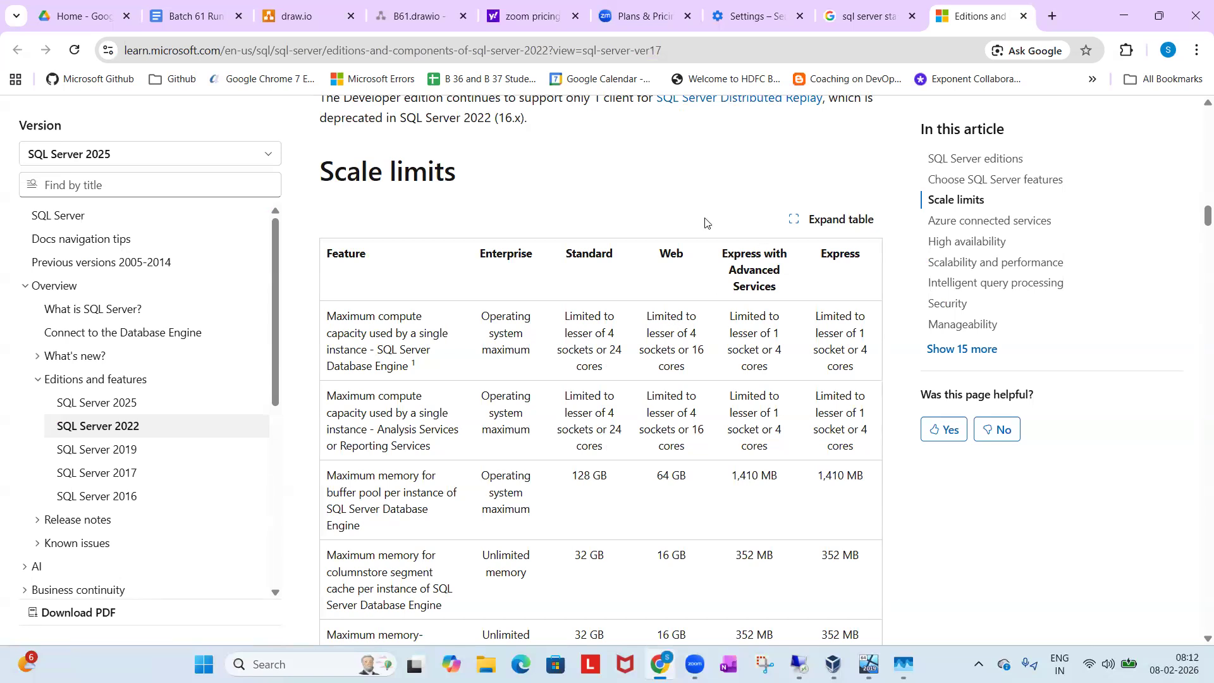
left_click_drag(486, 246, 517, 253)
left_click_drag(481, 473, 529, 511)
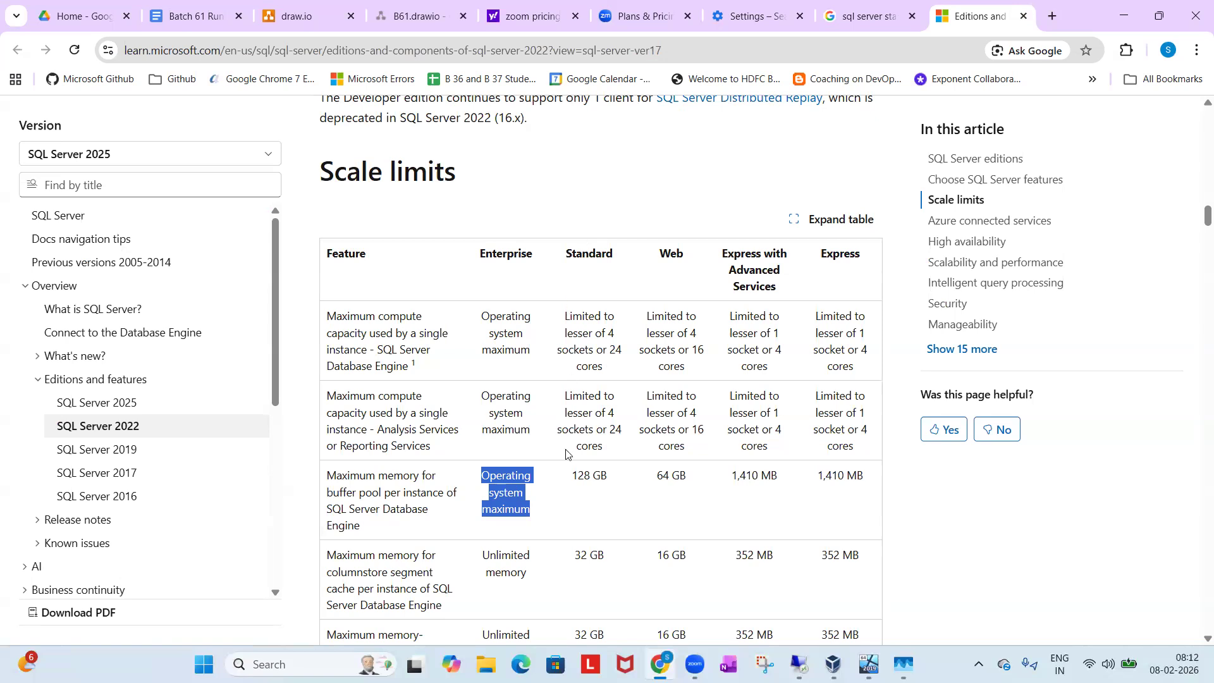
left_click_drag(569, 479, 612, 478)
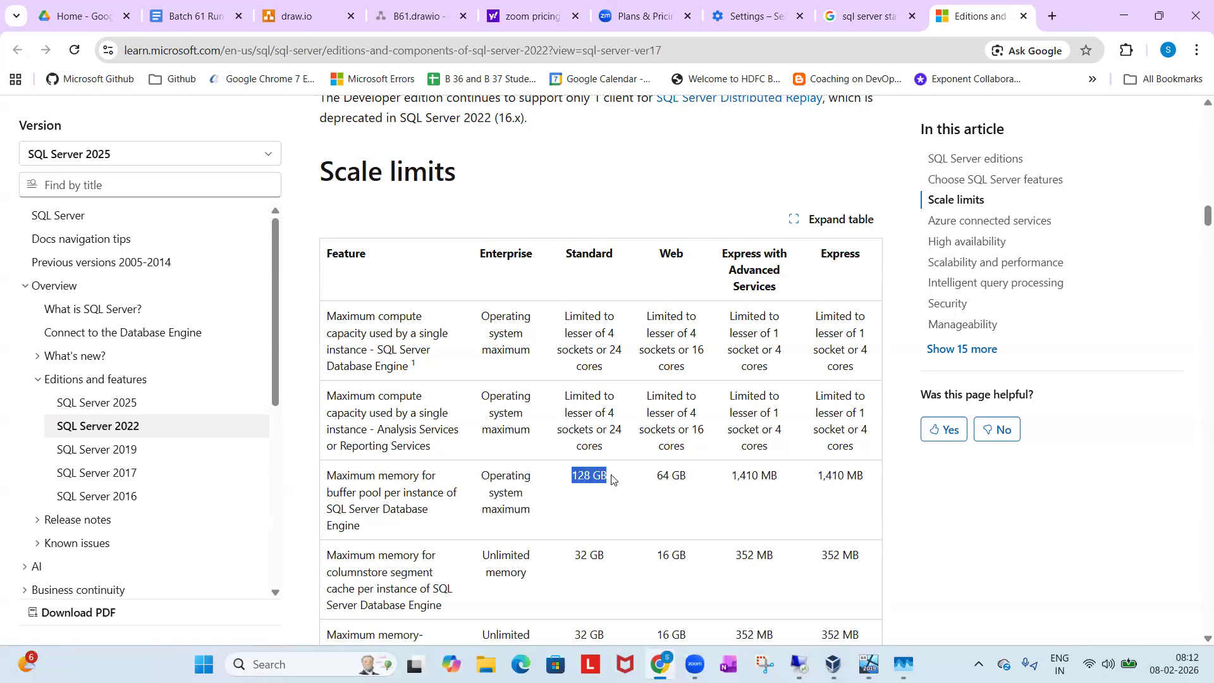
Compare the Analysis Services memory limits and the maximum relational database size across the editions in the Scale limits table.
scroll(612, 479, "down", 4)
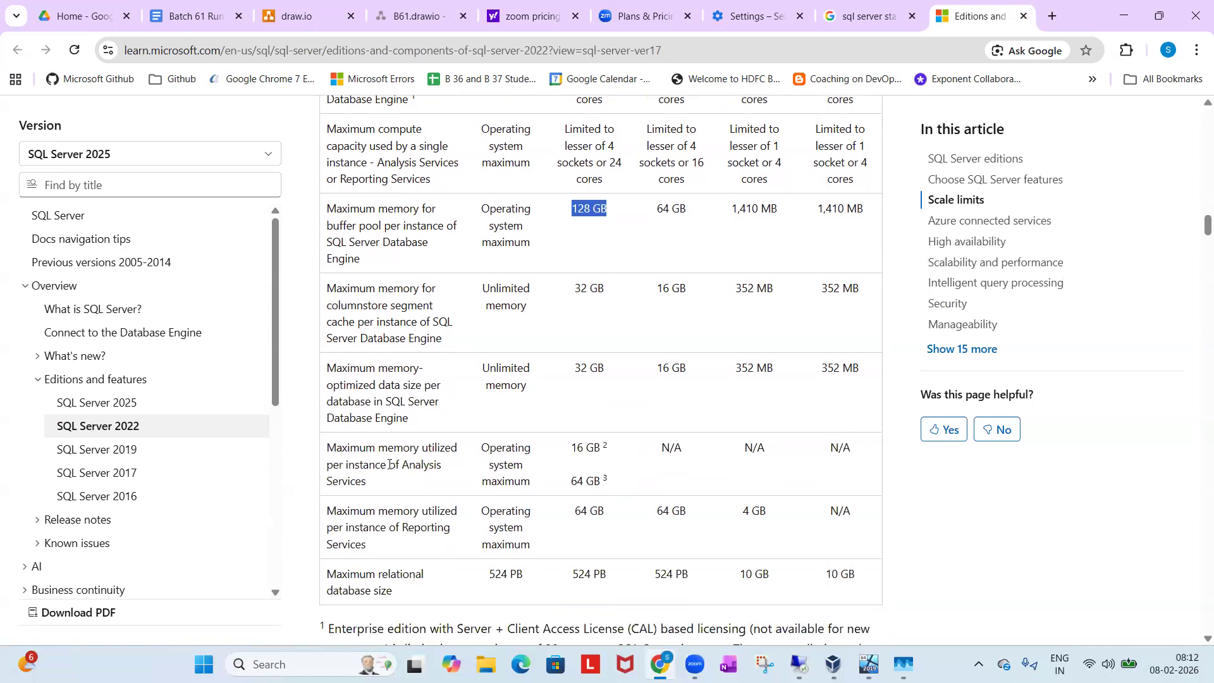
left_click_drag(334, 447, 415, 465)
left_click_drag(481, 447, 530, 485)
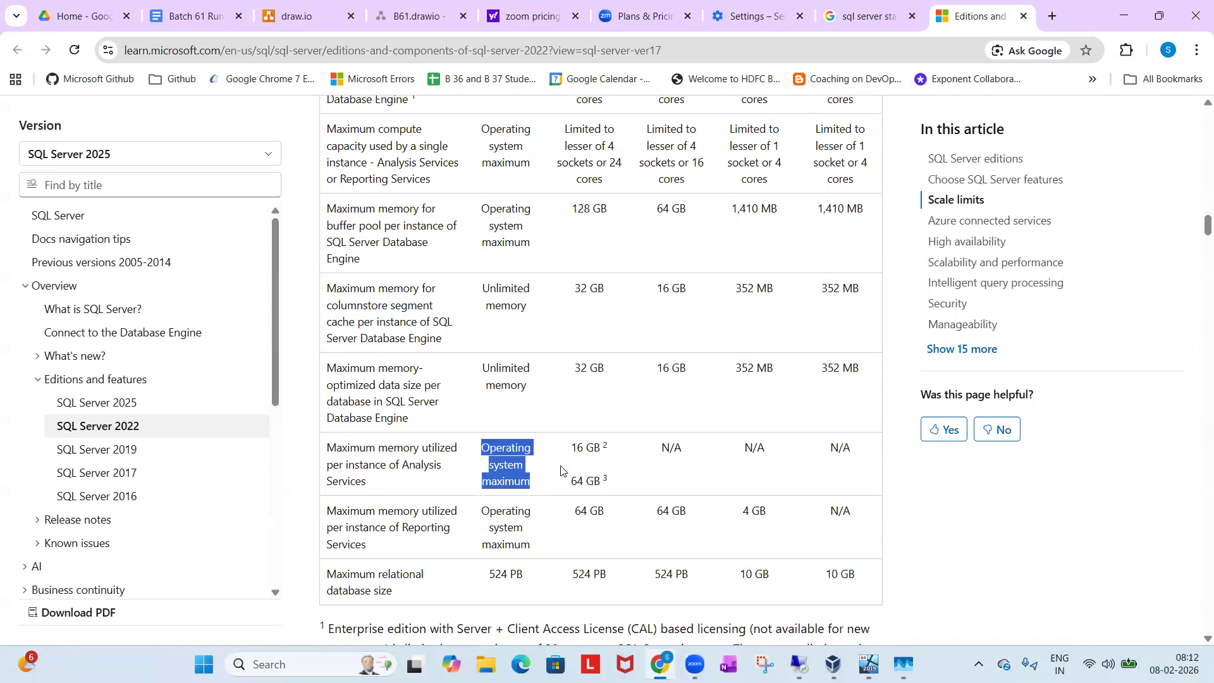
left_click_drag(573, 446, 590, 446)
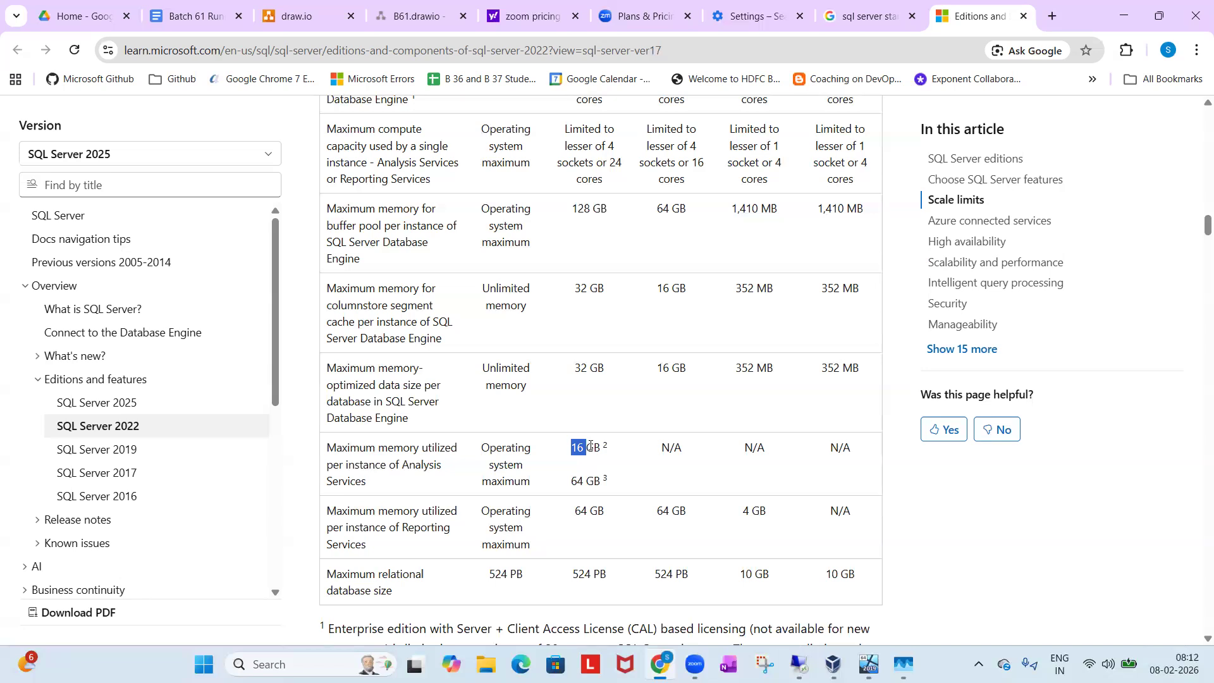
scroll(590, 446, "down", 2)
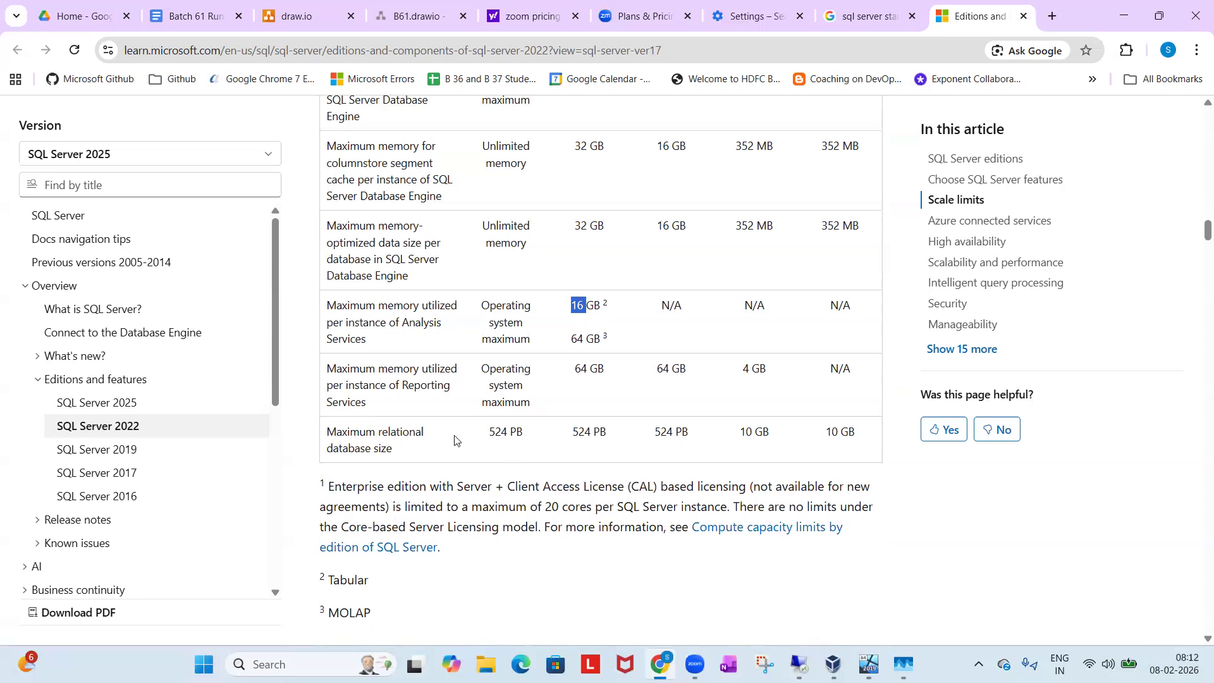
left_click(486, 447)
triple_click(506, 433)
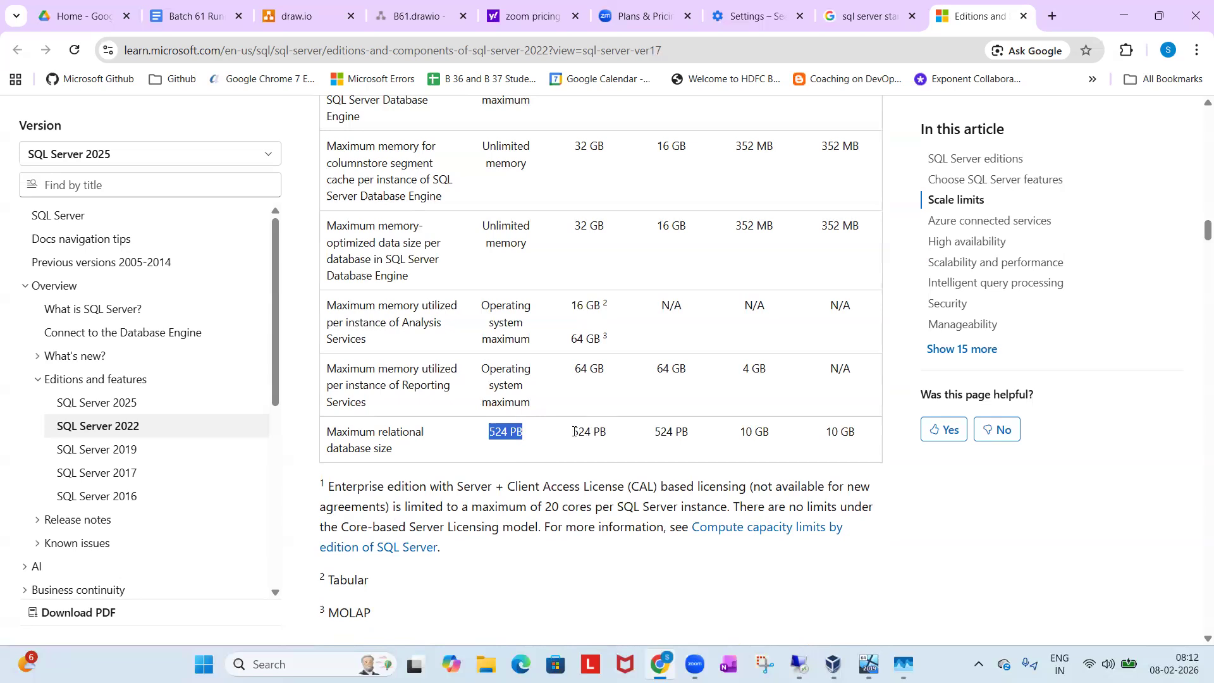
left_click_drag(573, 431, 675, 432)
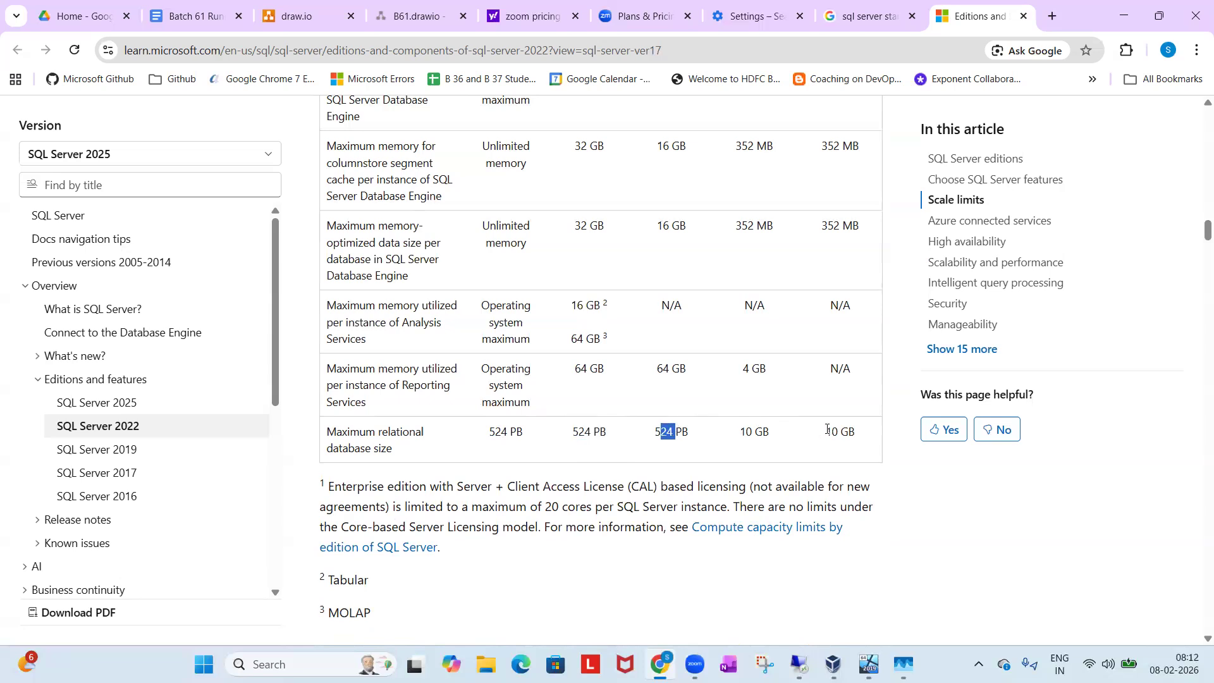
Compare the Database Engine's maximum compute capacity for the Enterprise and Standard editions in the Scale limits table.
scroll(822, 434, "down", 4)
scroll(826, 433, "down", 3)
scroll(827, 430, "up", 12)
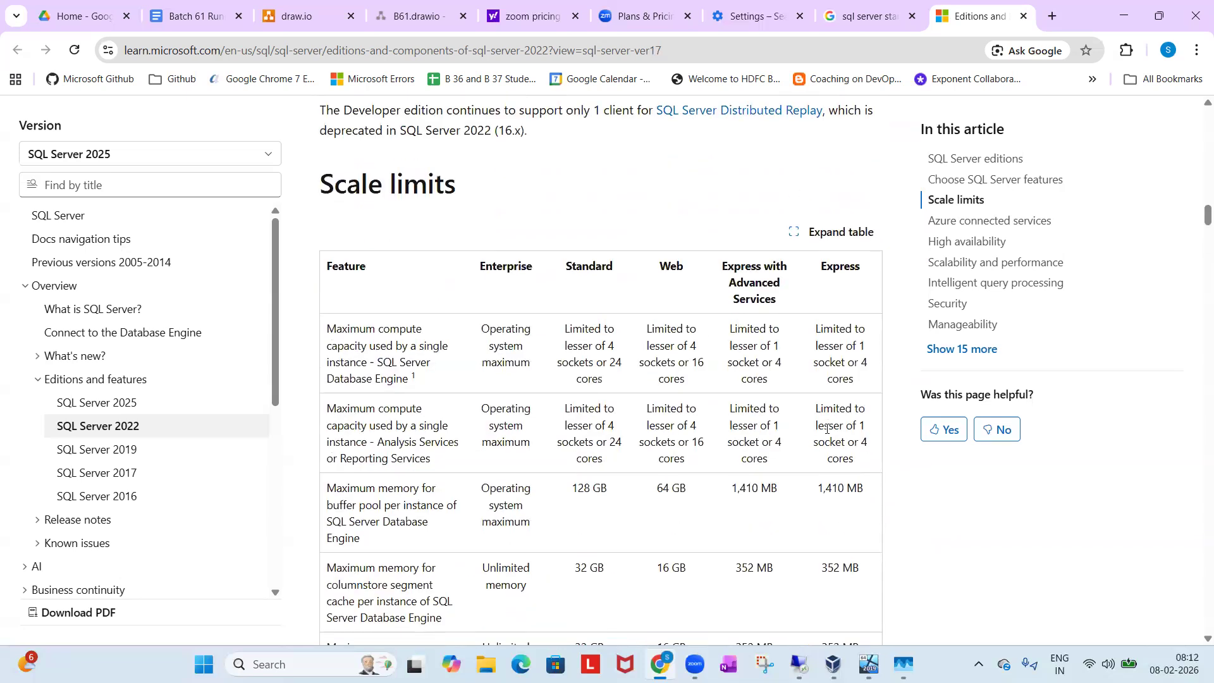
left_click_drag(336, 326, 422, 381)
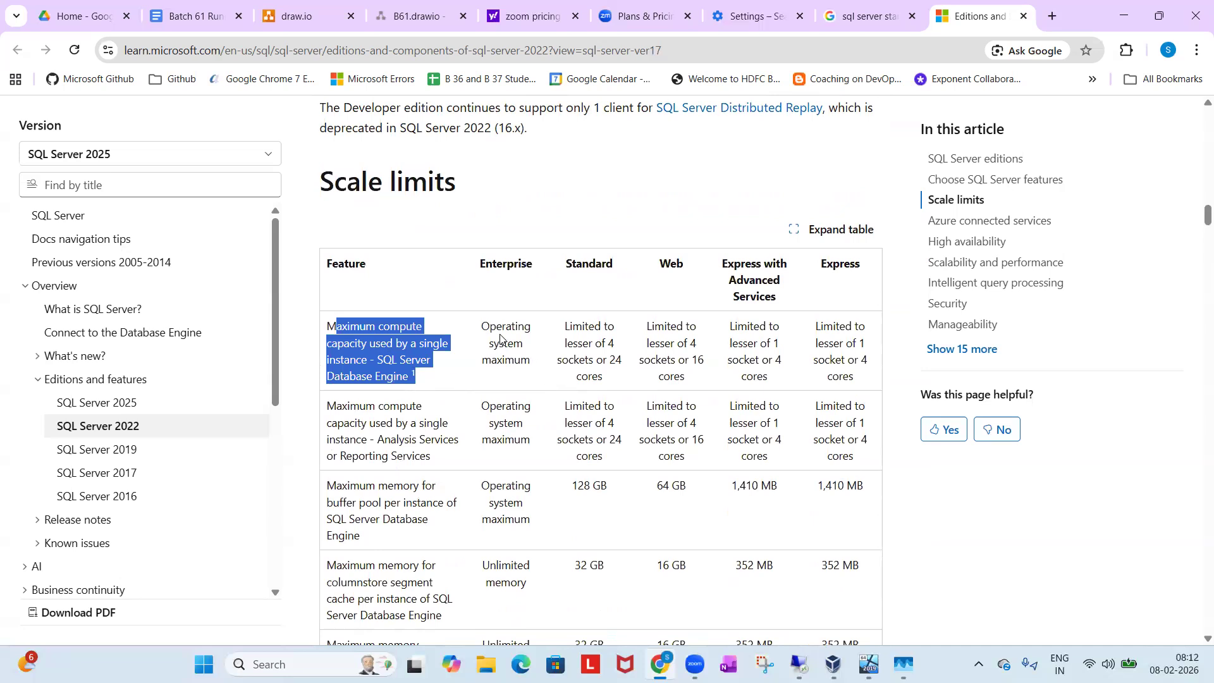
left_click_drag(484, 324, 522, 368)
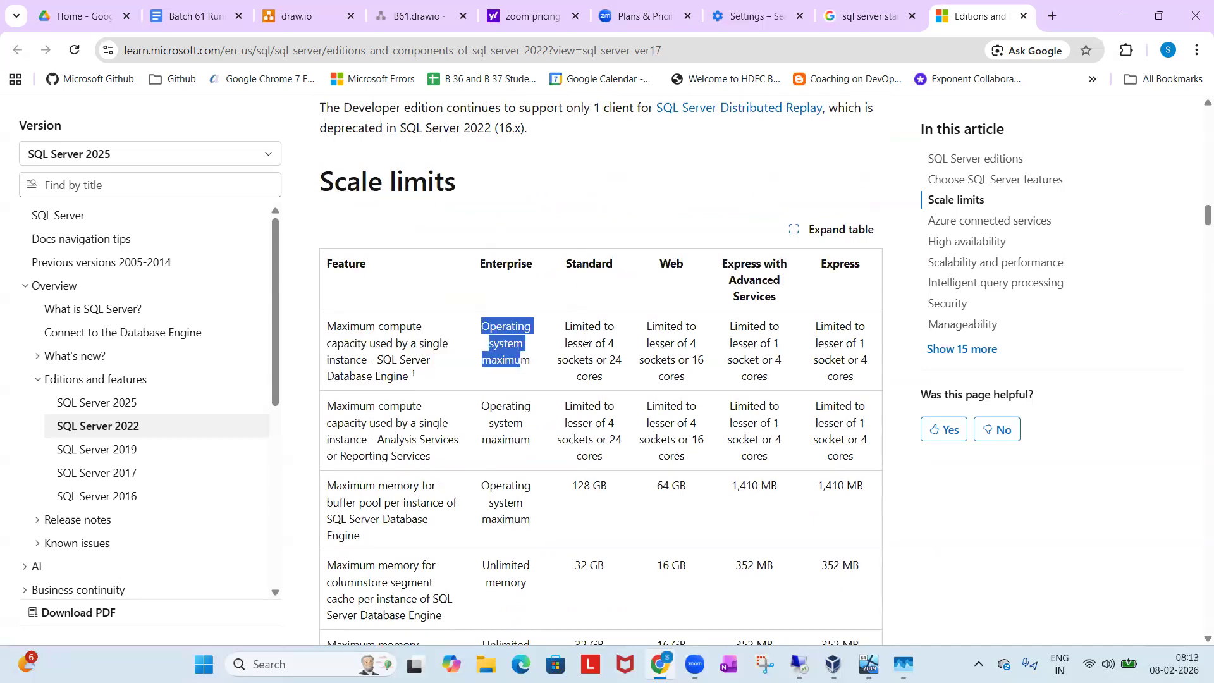
left_click(569, 355)
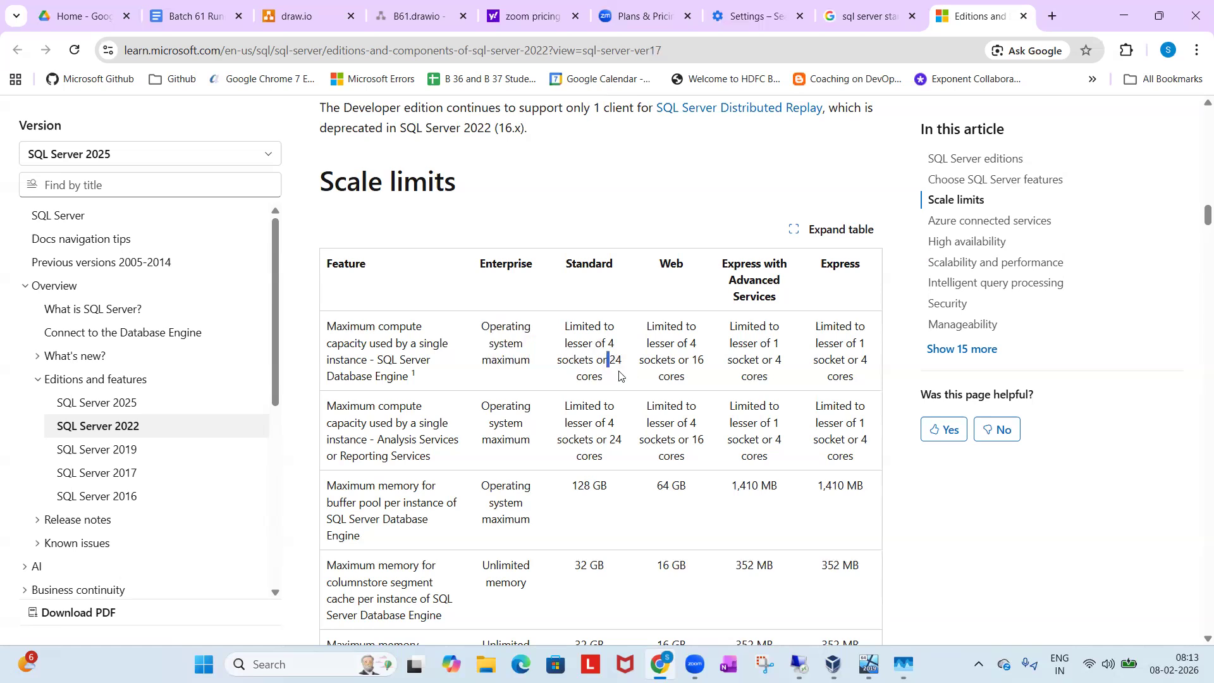
left_click_drag(608, 358, 622, 377)
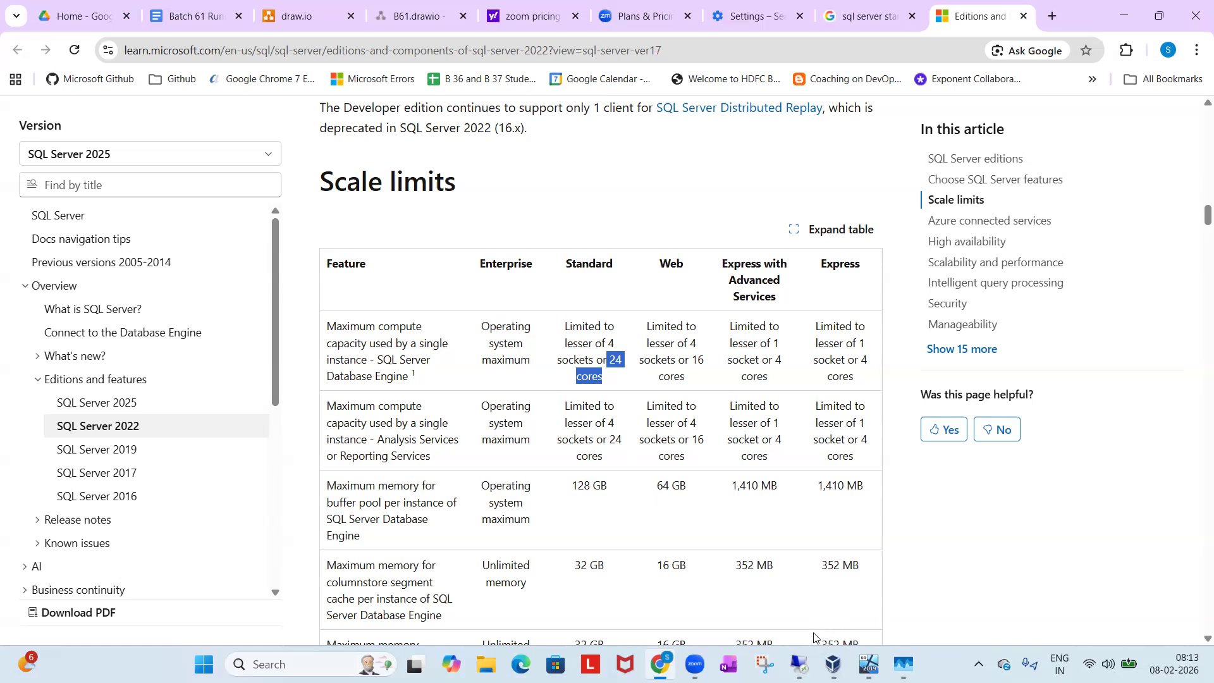
Return to the remote server session, reposition the SQL Server 2019 Setup window and review the free edition choices, keeping Developer.
mouse_move(801, 661)
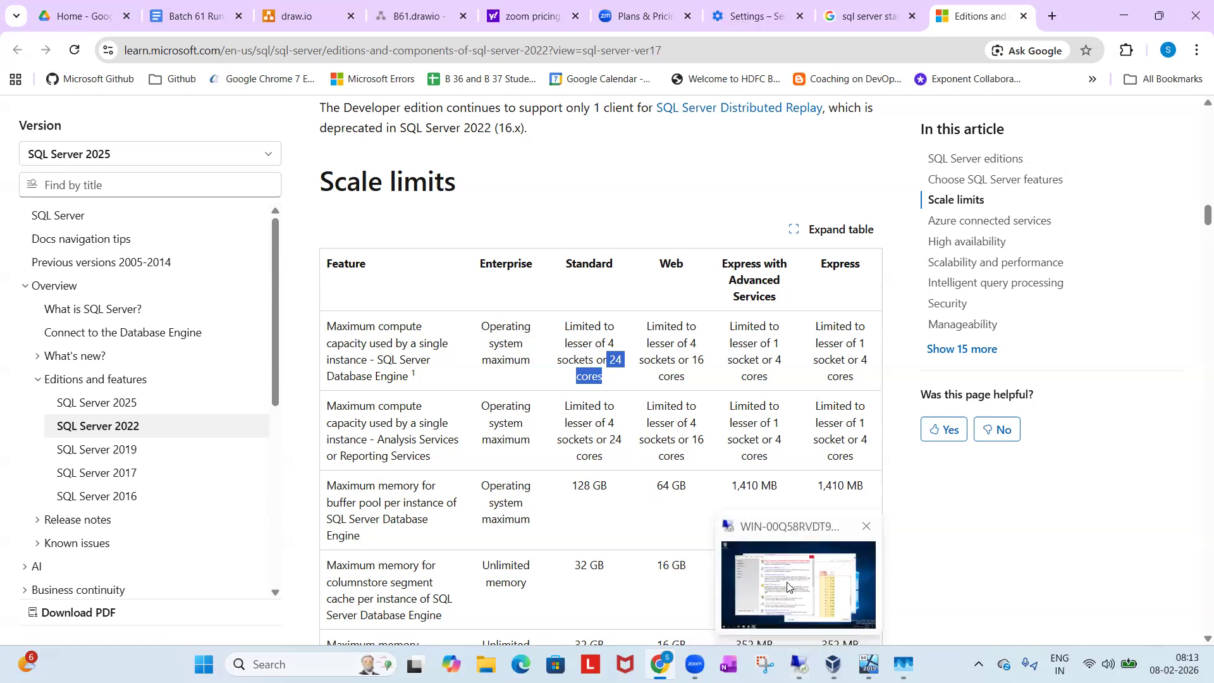
left_click(789, 588)
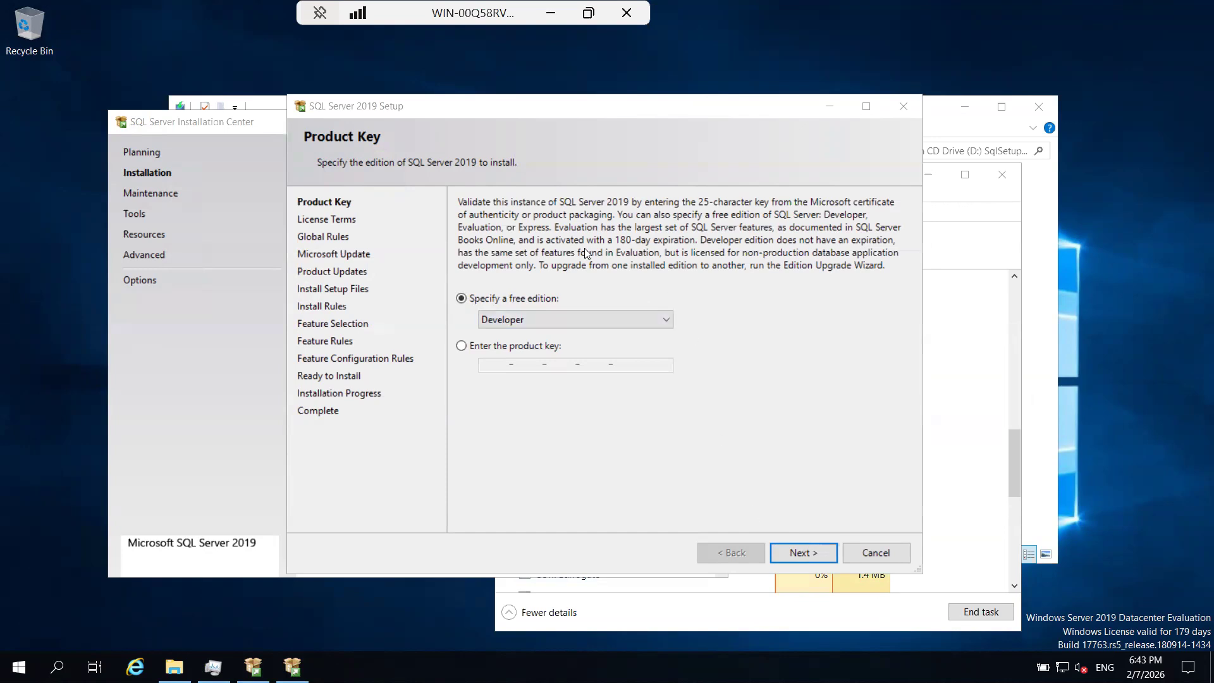
left_click_drag(481, 107, 252, 172)
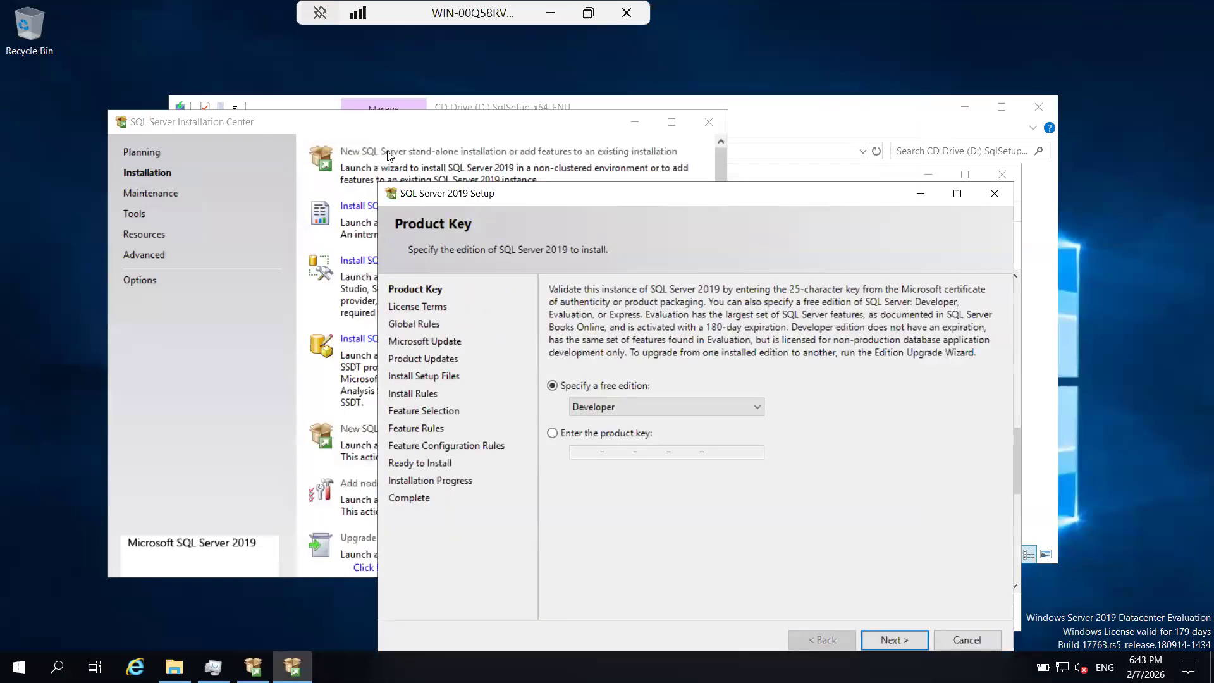
left_click_drag(564, 198, 471, 127)
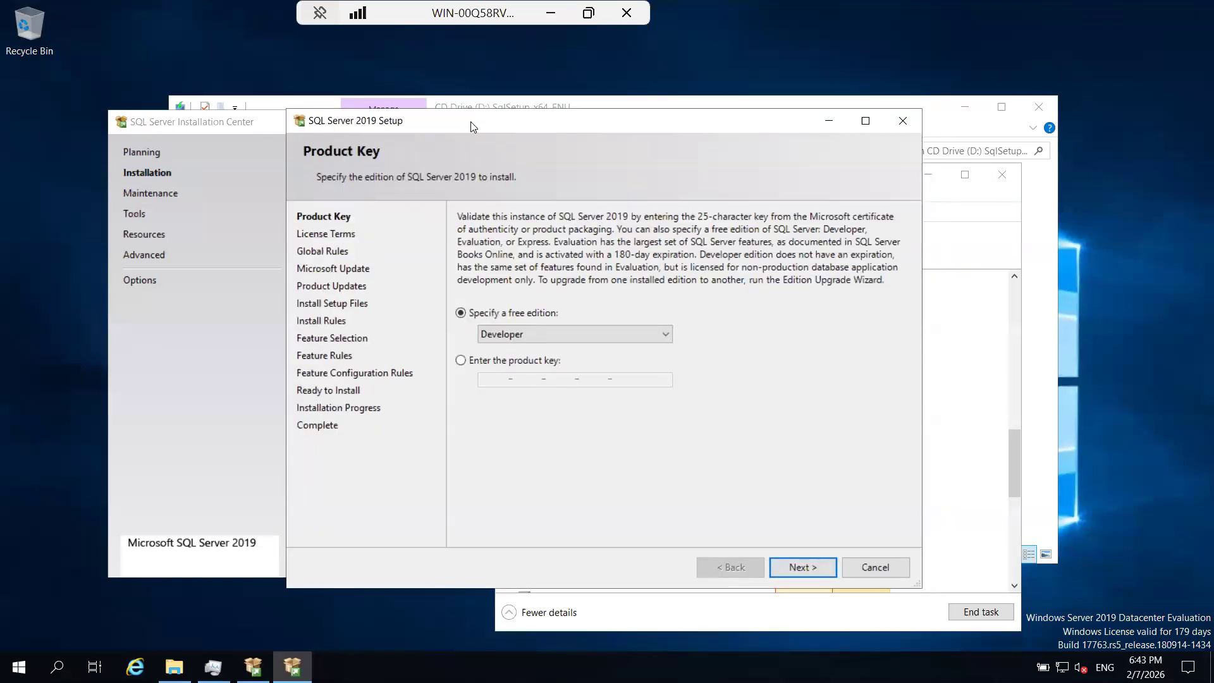
left_click(506, 338)
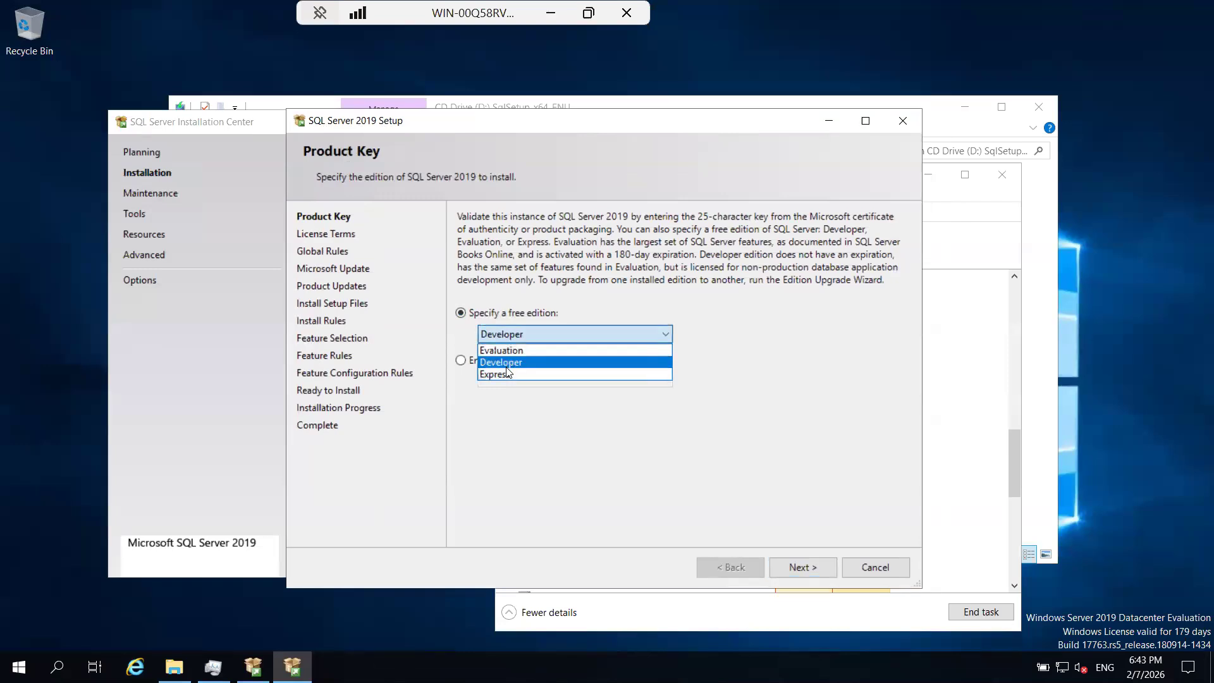
left_click(513, 328)
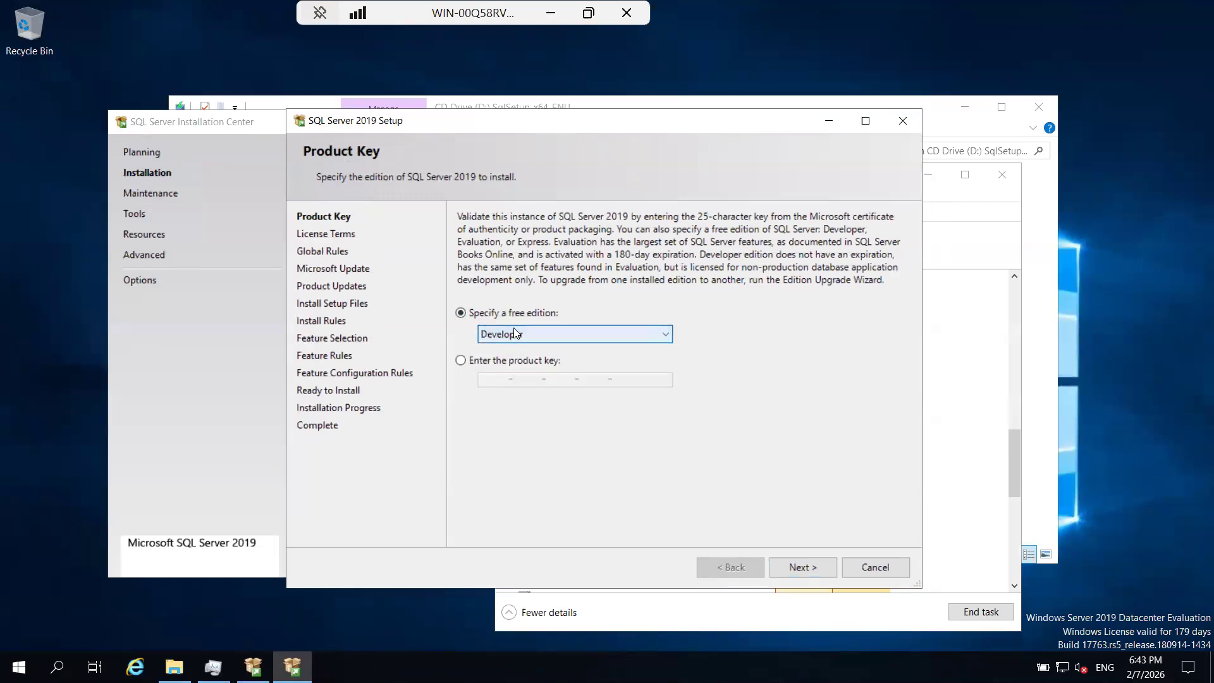
Review the free edition and product key options, keep the free Developer edition, and continue to the license terms.
left_click(513, 328)
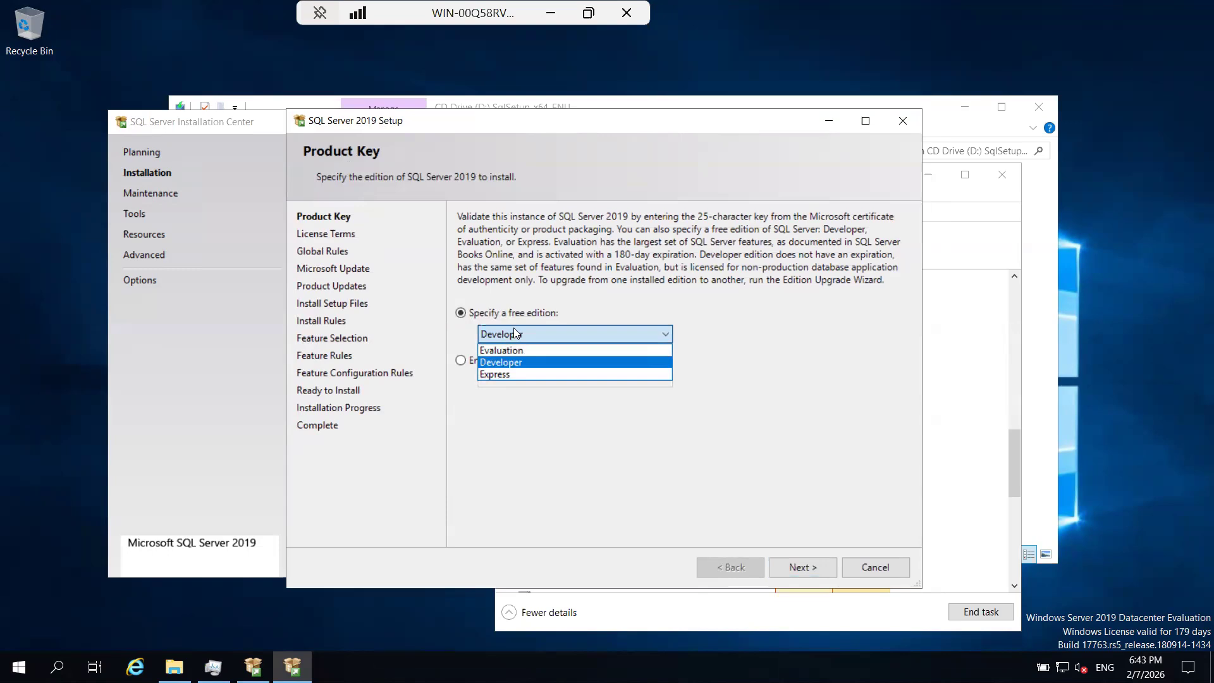
left_click(505, 363)
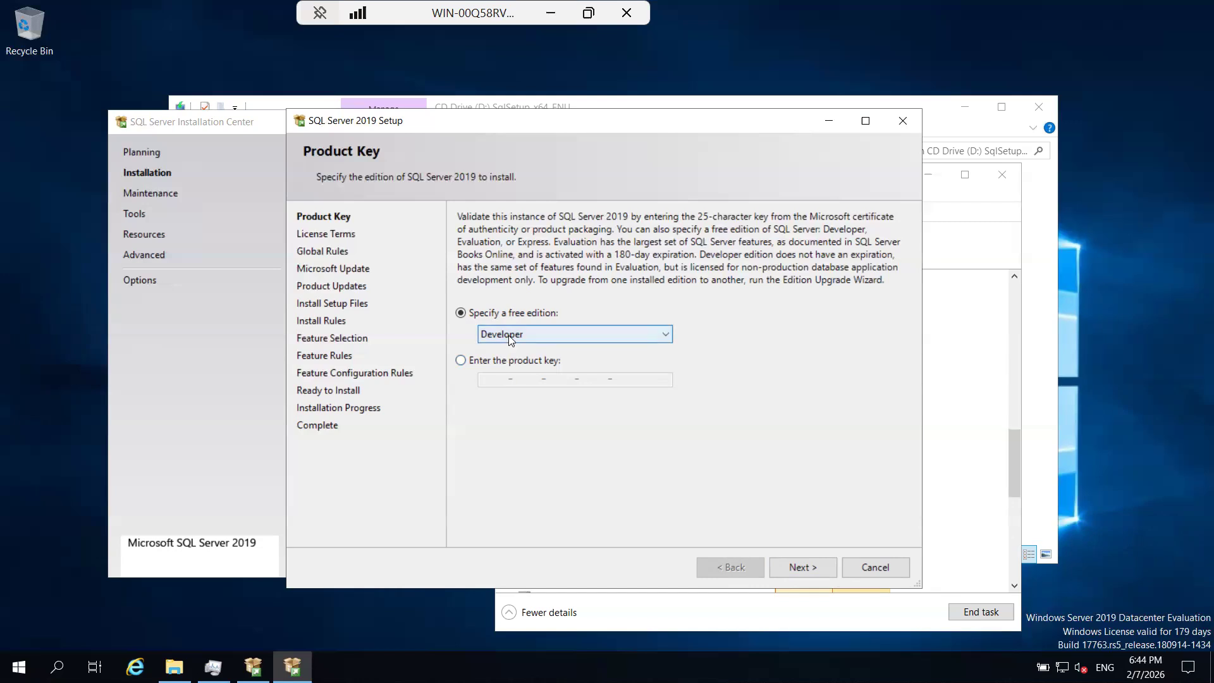
left_click(511, 341)
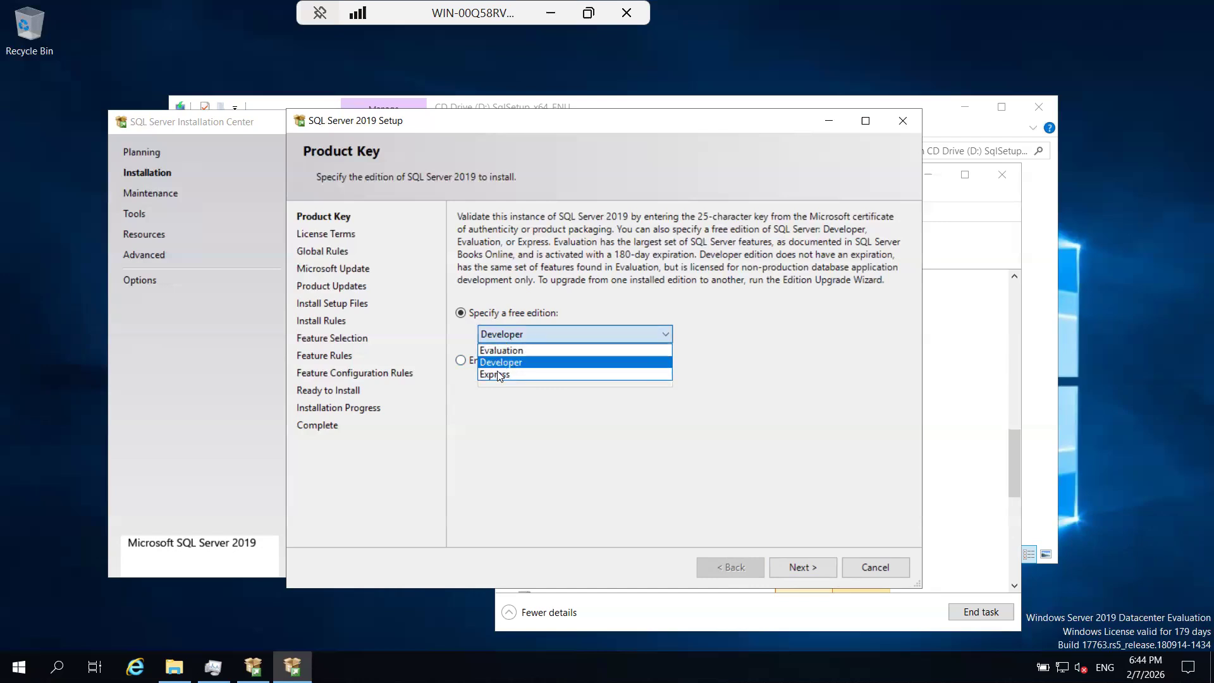
left_click(505, 315)
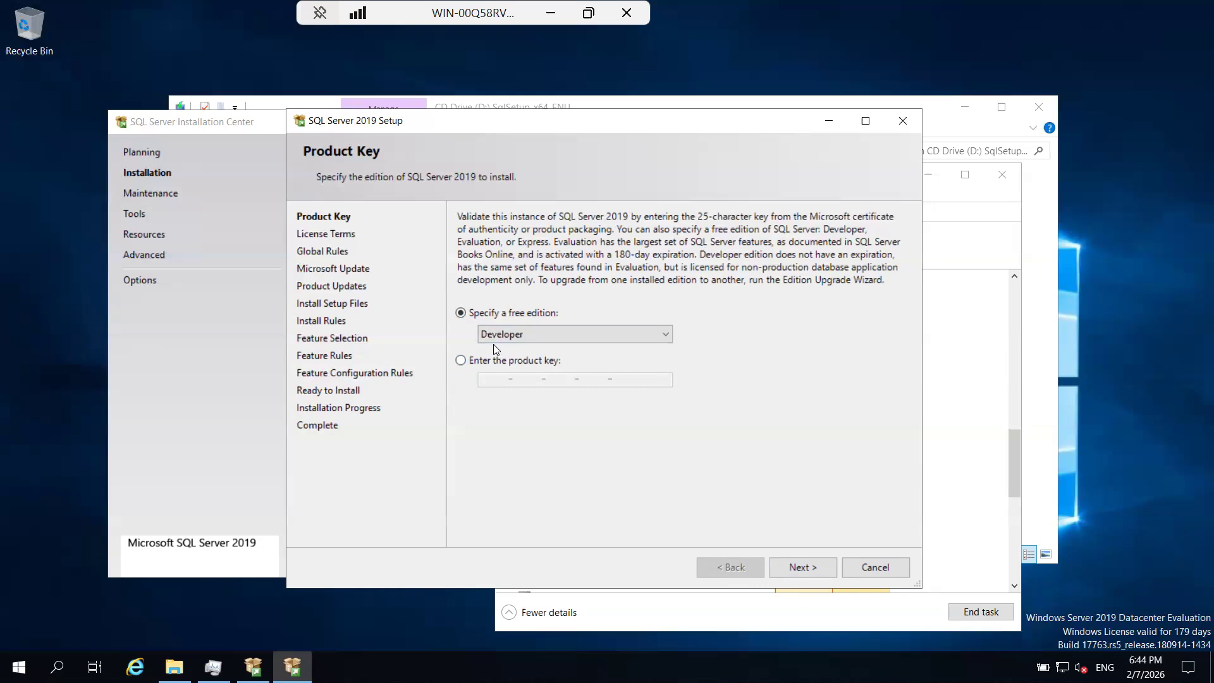
left_click(461, 360)
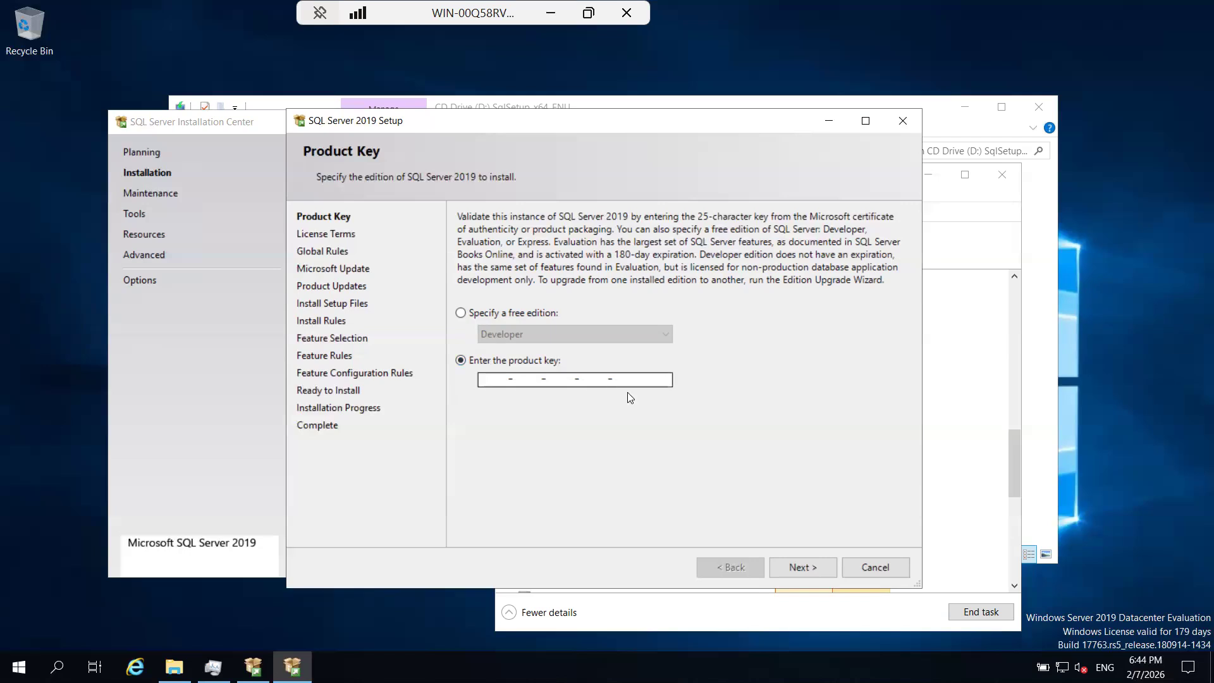
left_click(460, 312)
left_click(808, 565)
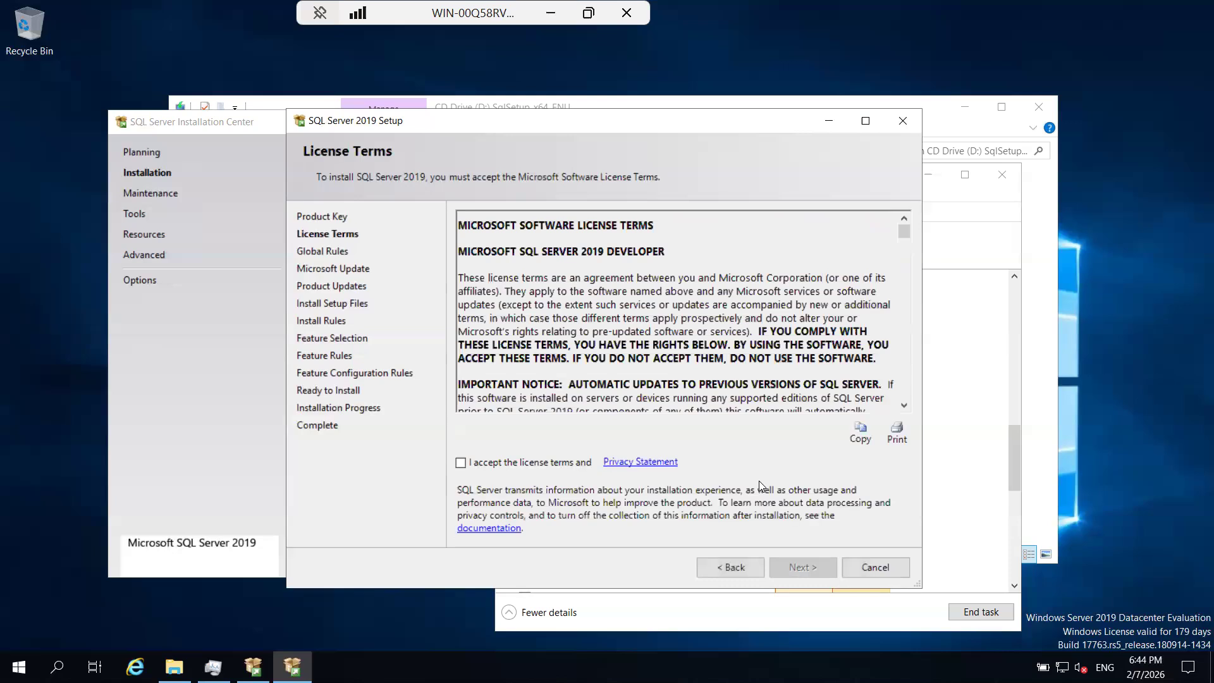
Accept the SQL Server 2019 Developer license terms and show the details of the Global Rules check.
left_click(546, 470)
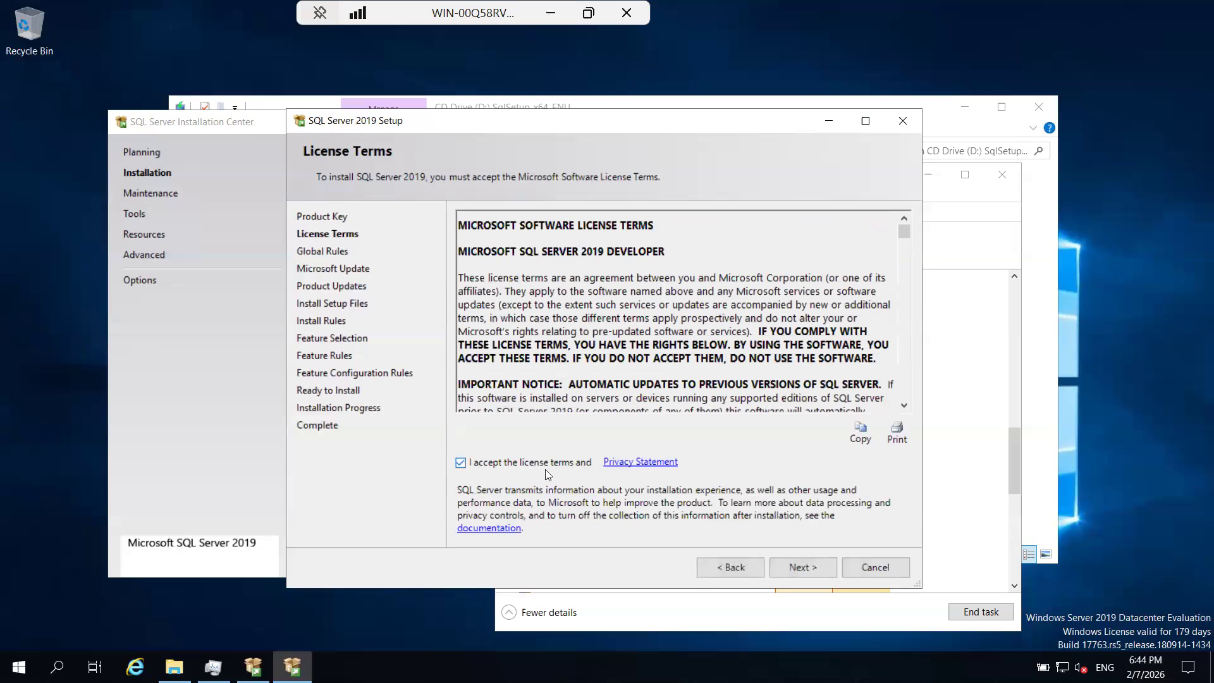
left_click(788, 567)
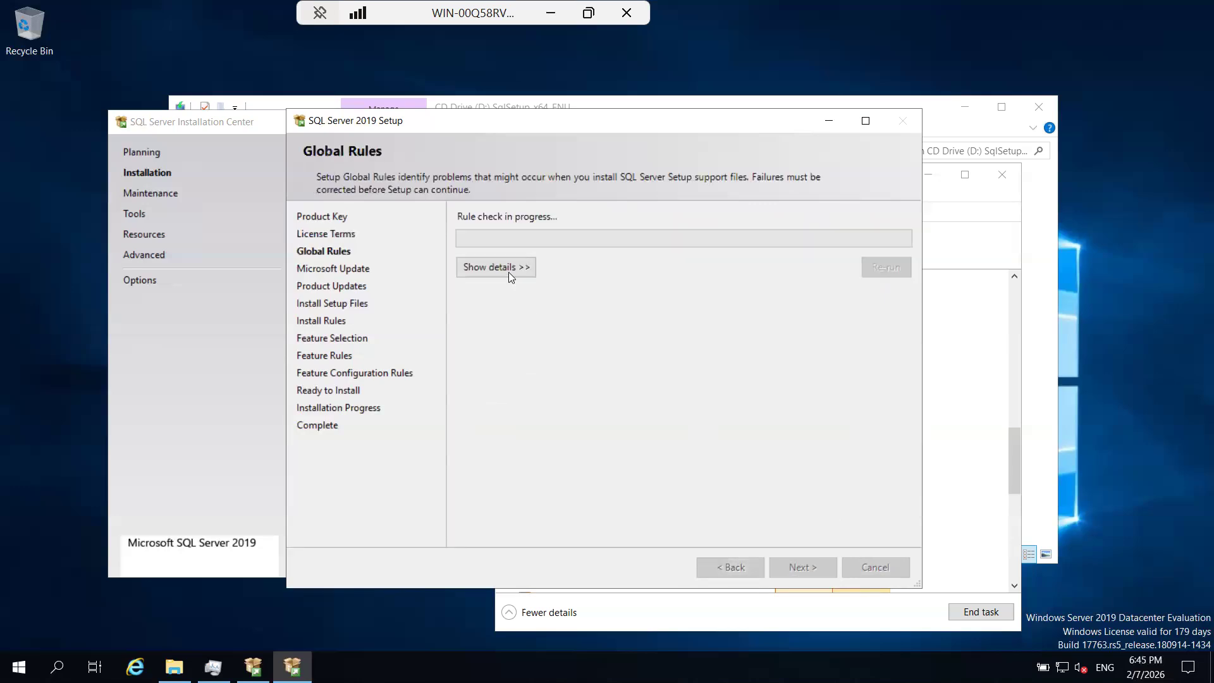
left_click(510, 273)
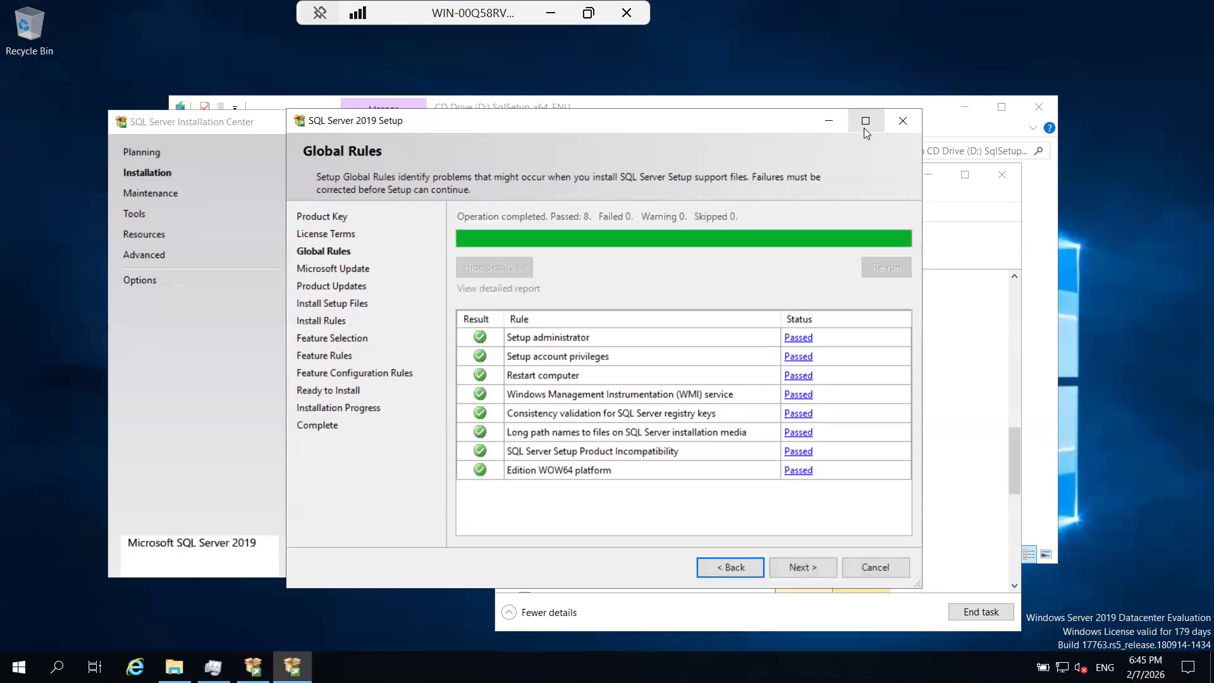
Continue from Global Rules through the Microsoft Update page, leaving the check for updates disabled.
left_click(732, 566)
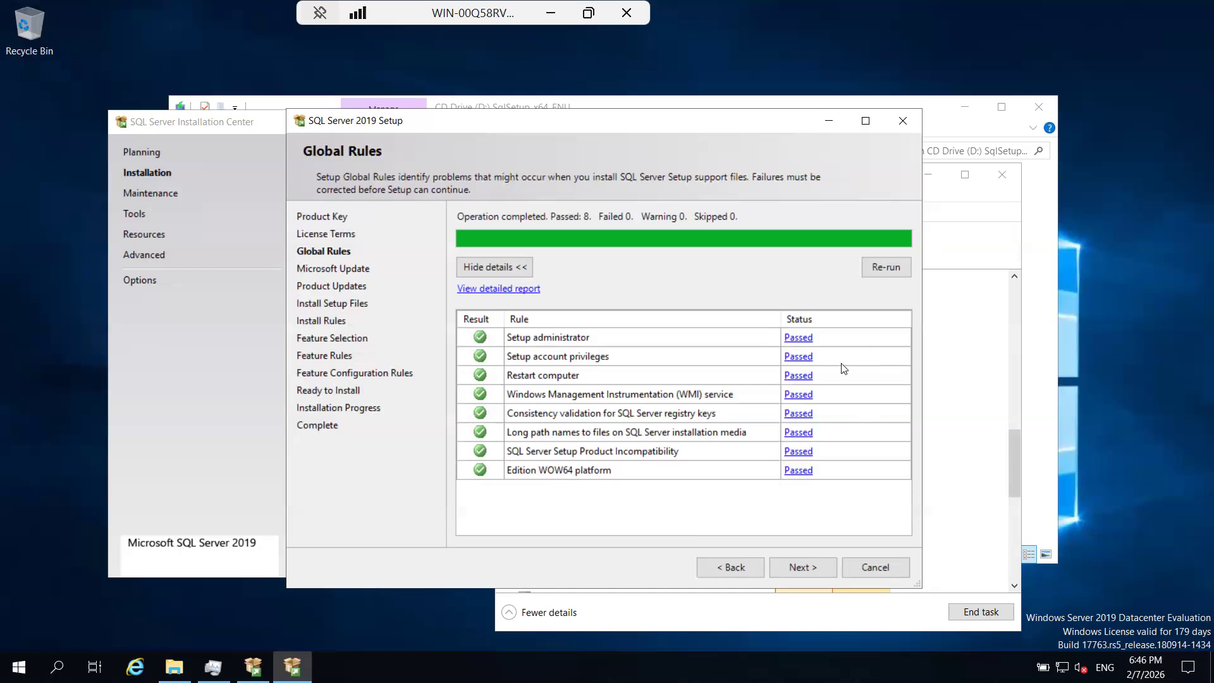
left_click(818, 562)
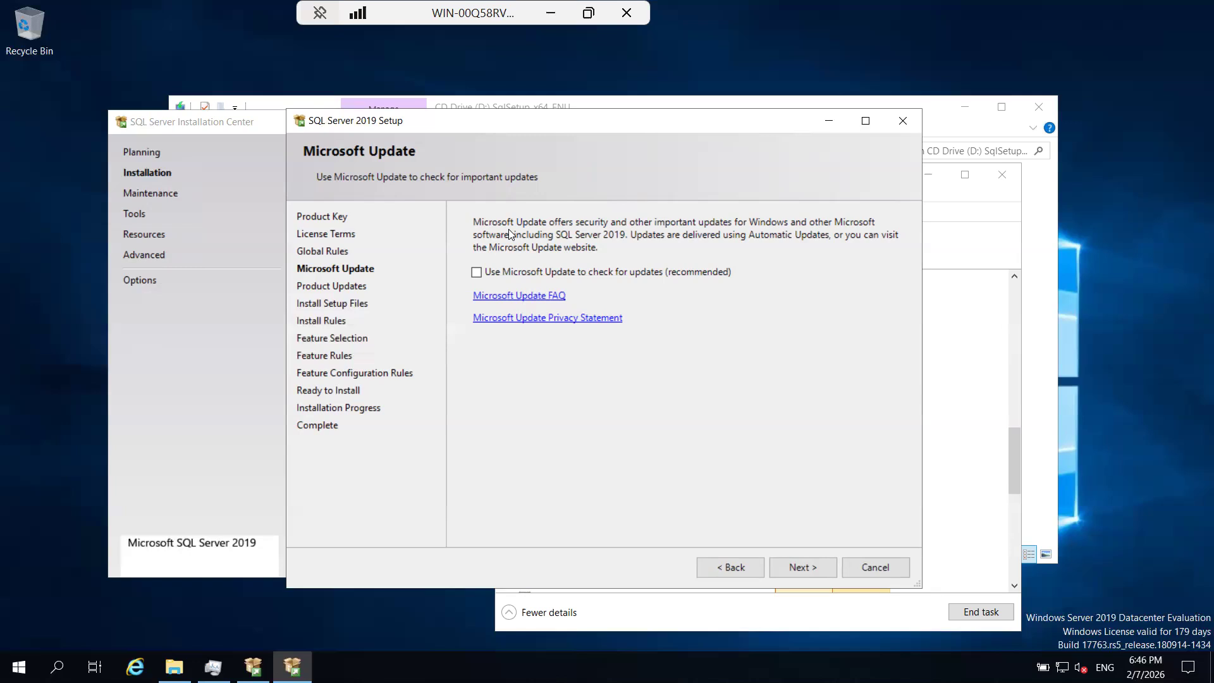
left_click(795, 565)
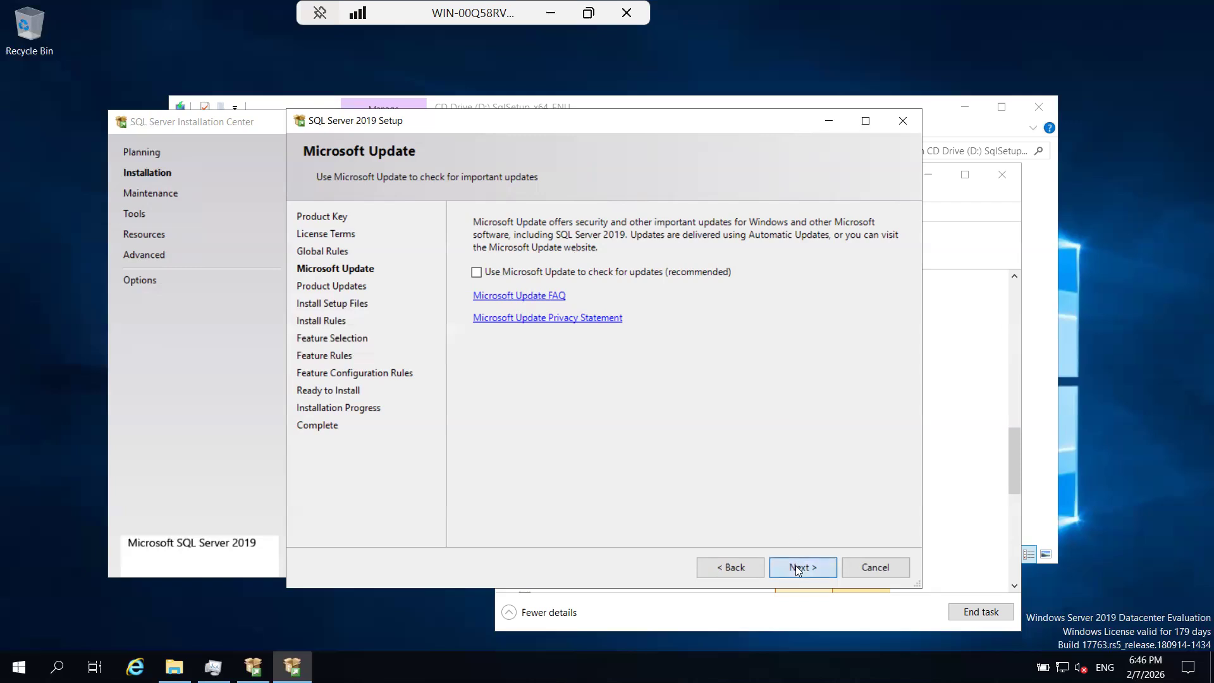
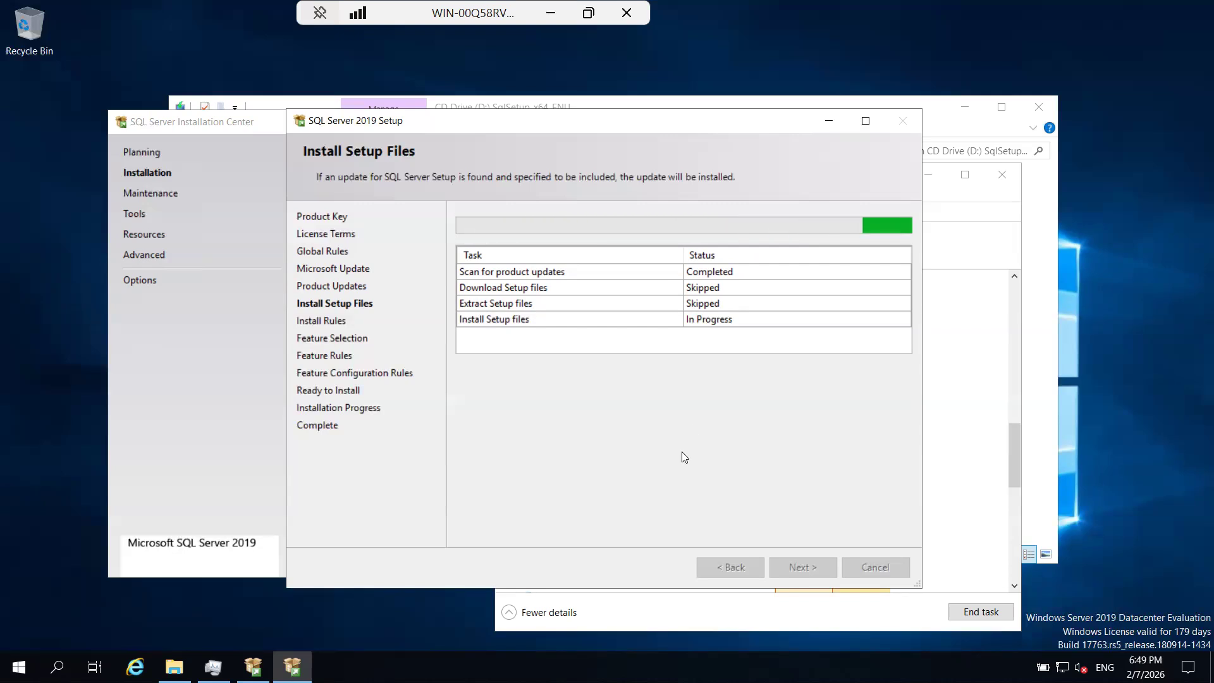
Bring Task Manager to the front and examine the running processes' CPU and memory use while the setup files install.
left_click(946, 564)
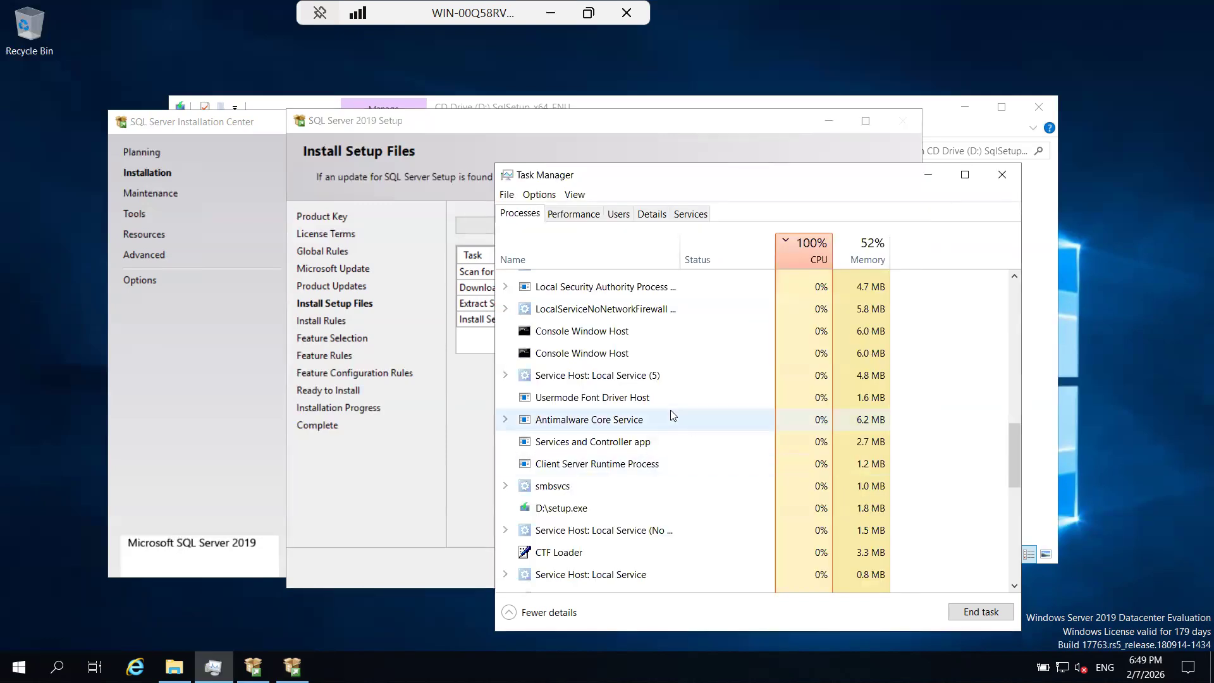
scroll(672, 415, "down", 2)
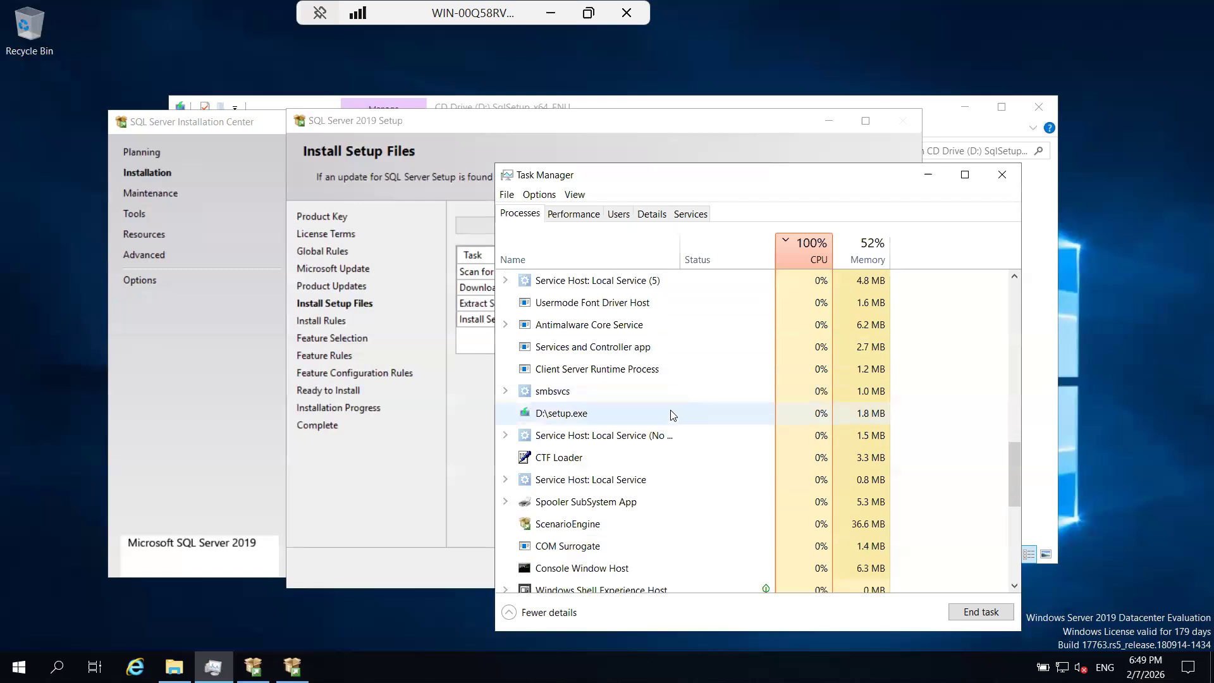
scroll(672, 415, "down", 1)
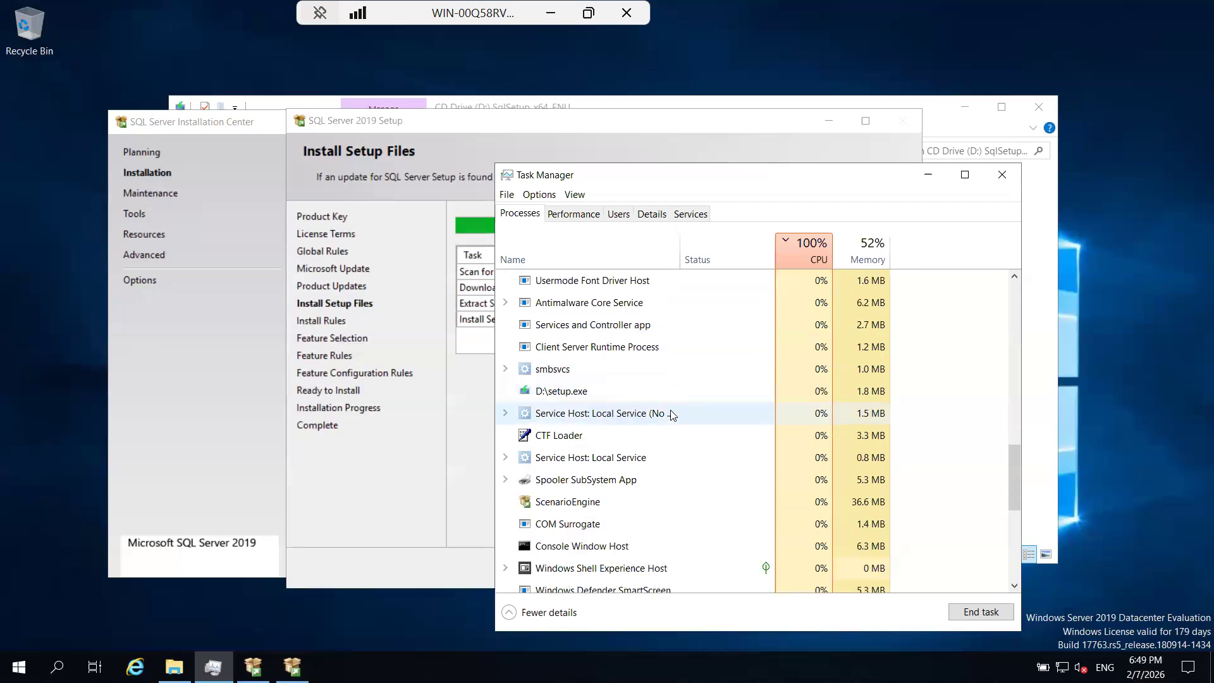
scroll(672, 415, "down", 1)
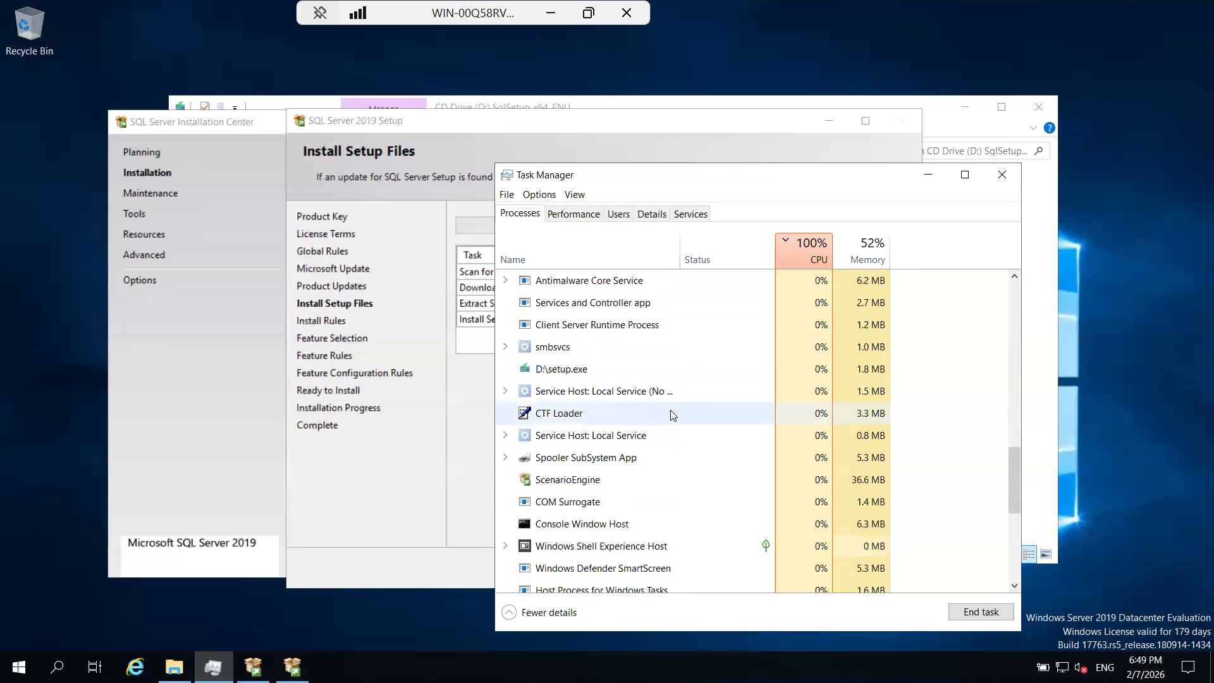
scroll(672, 415, "up", 1)
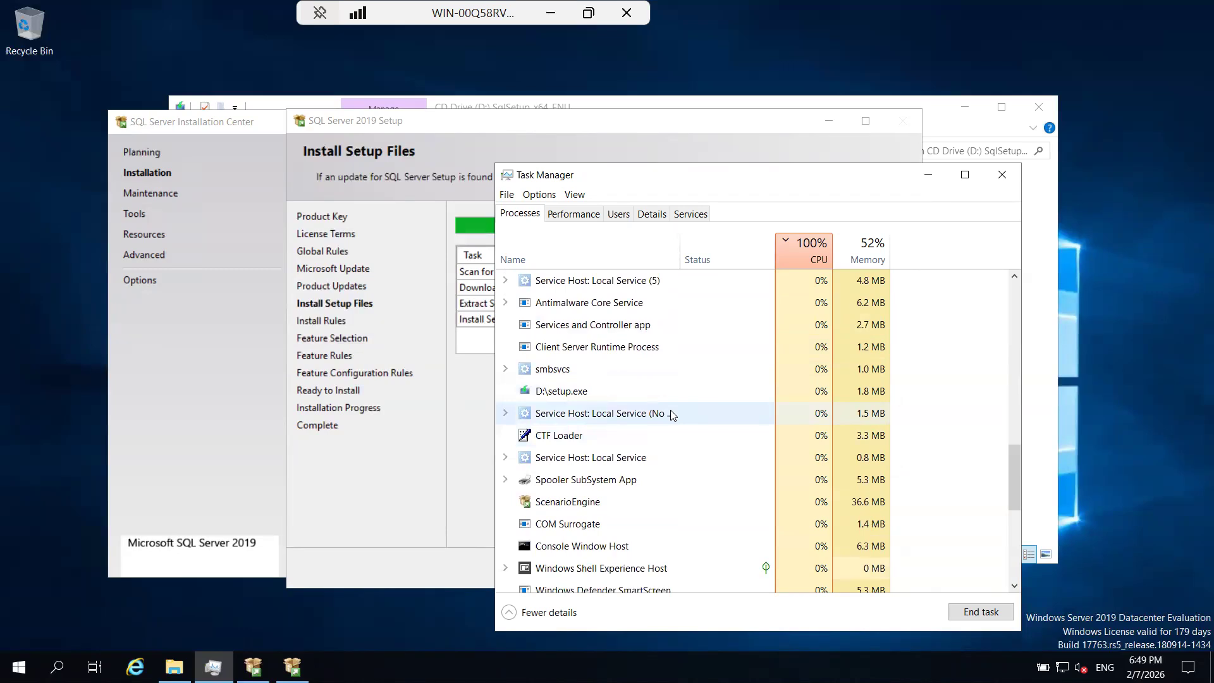
scroll(672, 415, "down", 1)
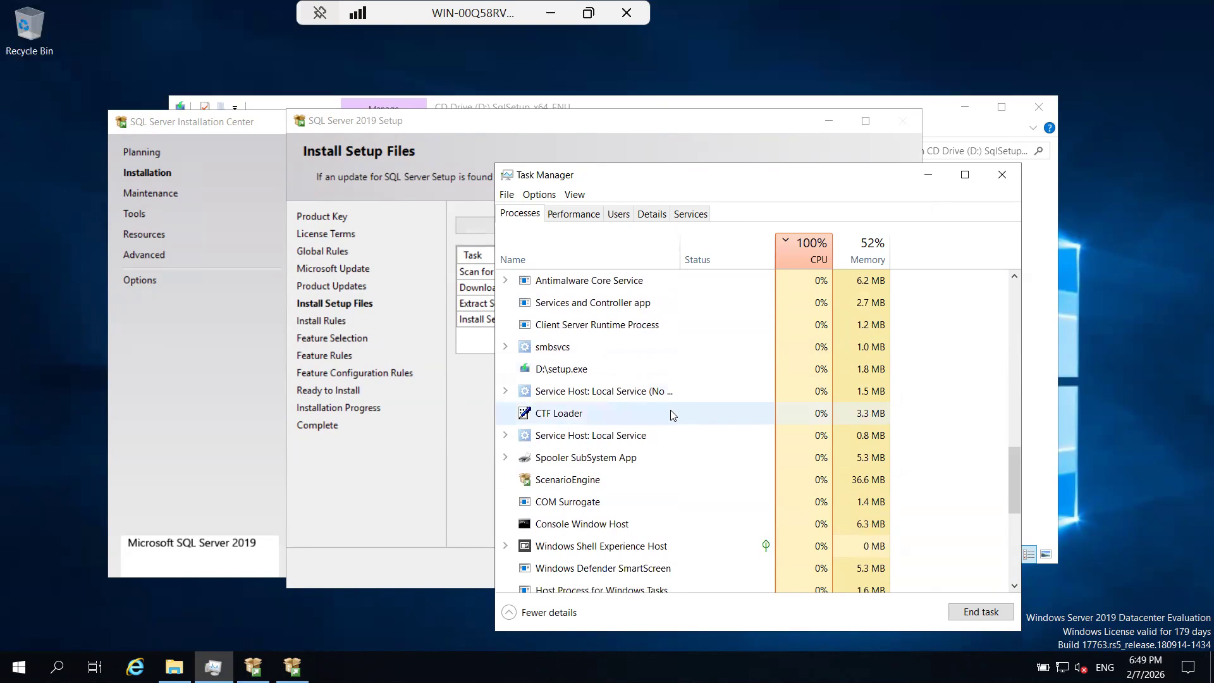
scroll(672, 415, "up", 2)
scroll(672, 415, "down", 1)
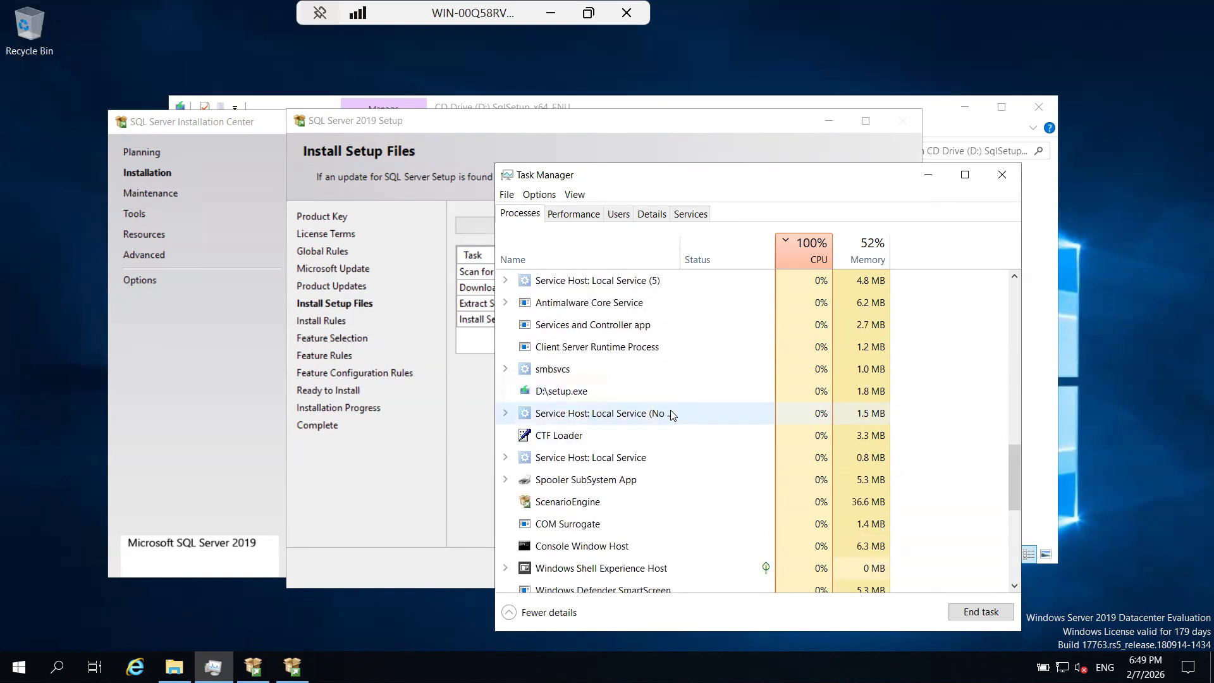
scroll(672, 415, "up", 1)
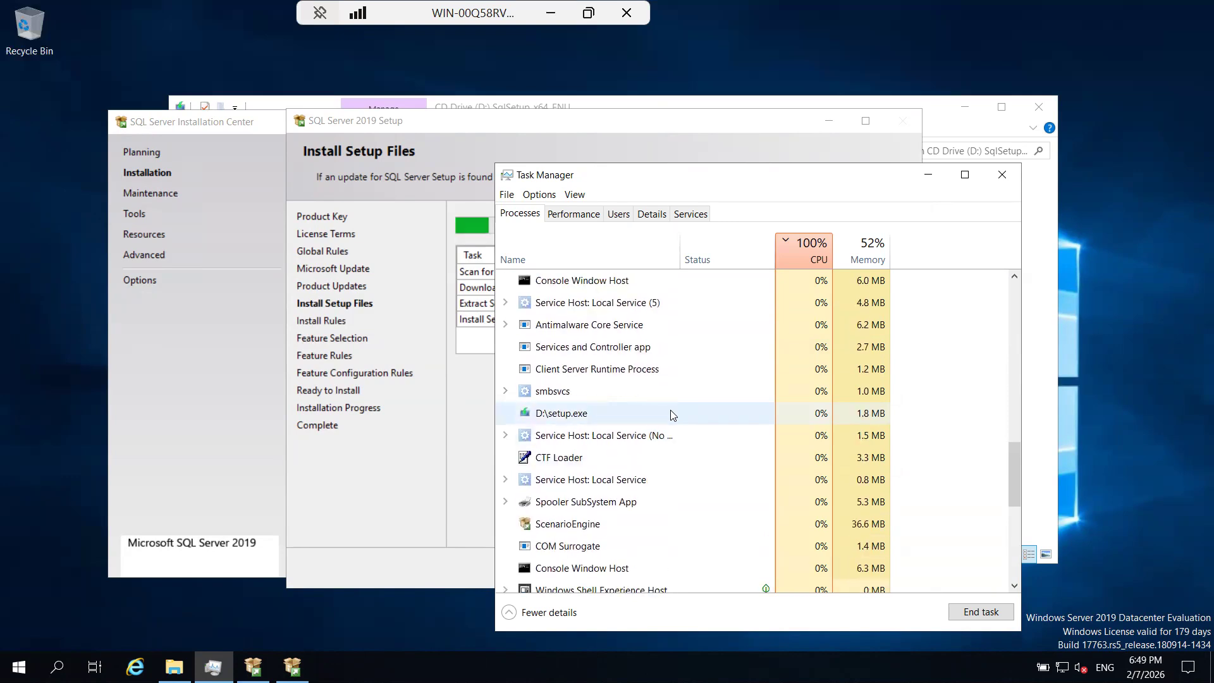
scroll(672, 414, "down", 1)
scroll(672, 415, "down", 1)
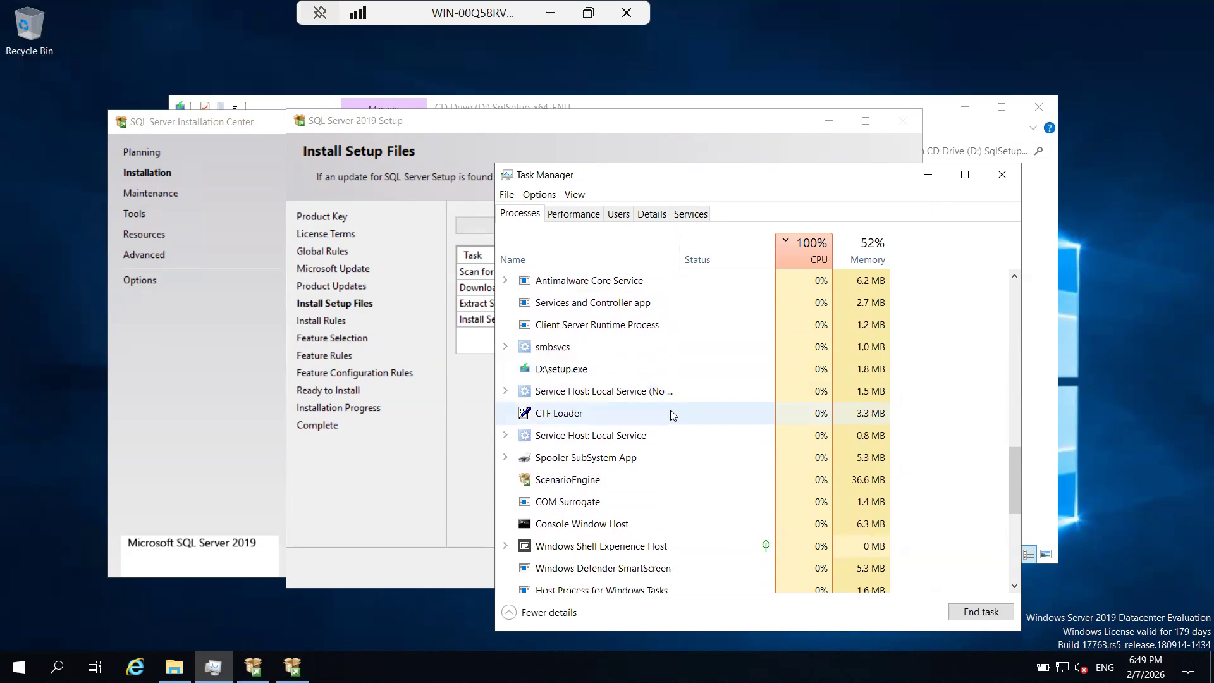
scroll(671, 415, "up", 2)
scroll(671, 415, "up", 1)
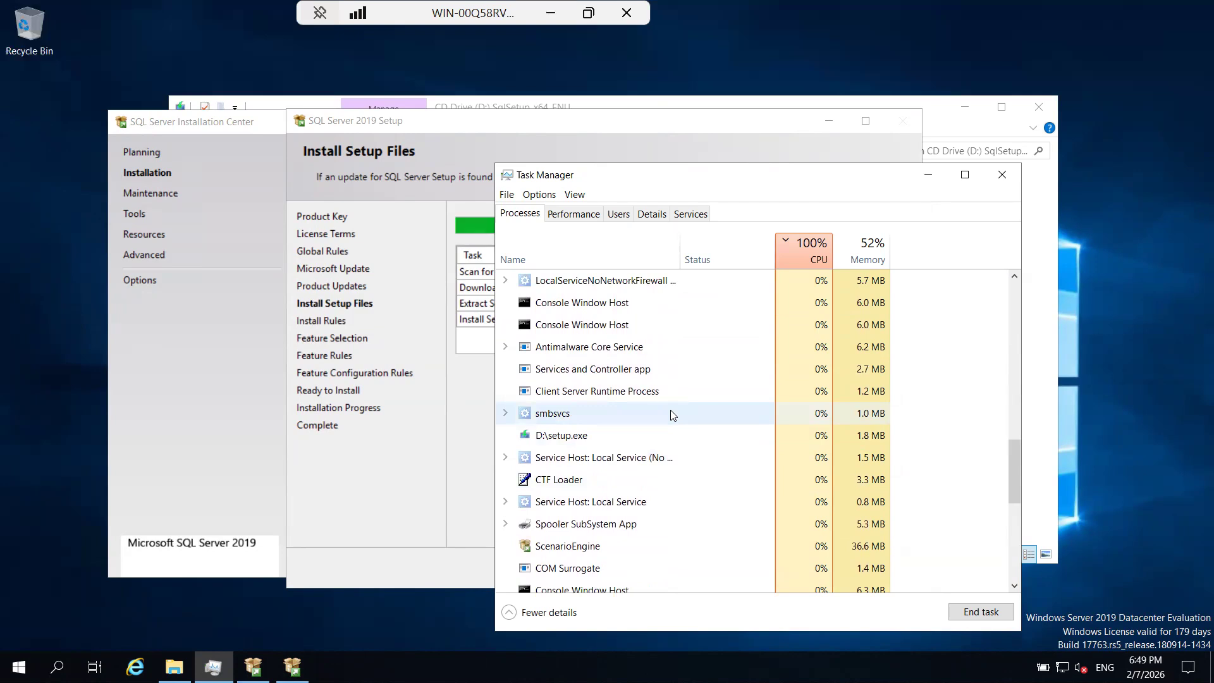
scroll(671, 414, "down", 1)
scroll(671, 414, "down", 1)
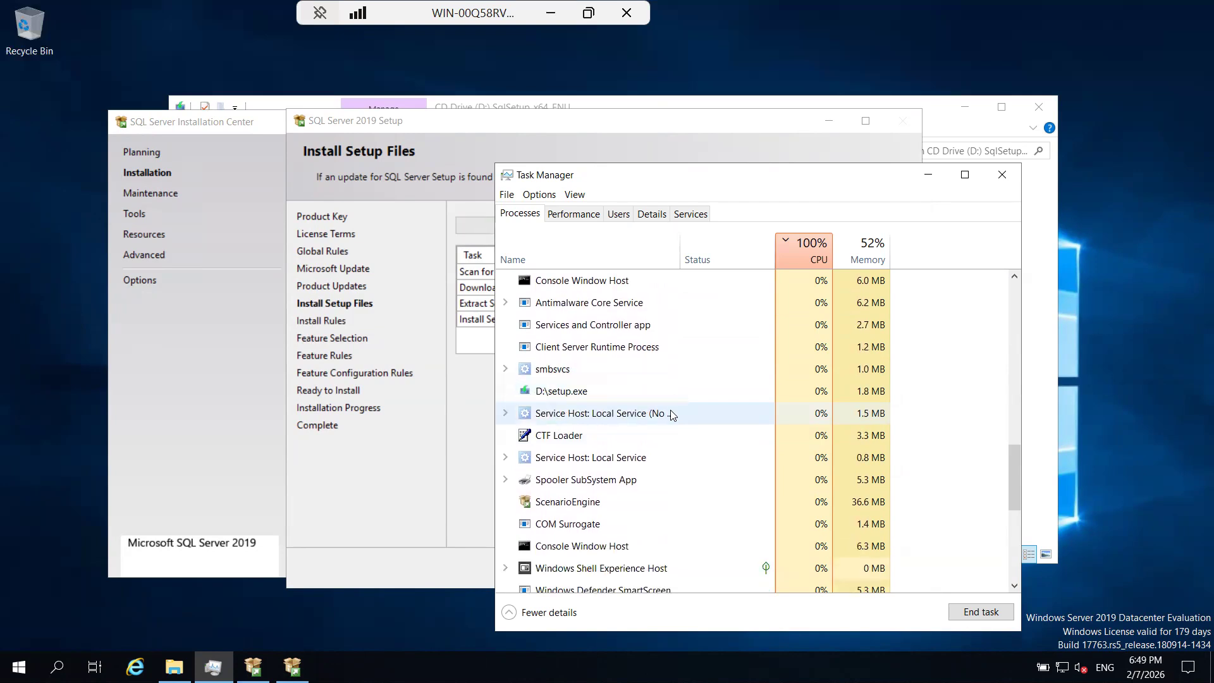
scroll(672, 415, "down", 2)
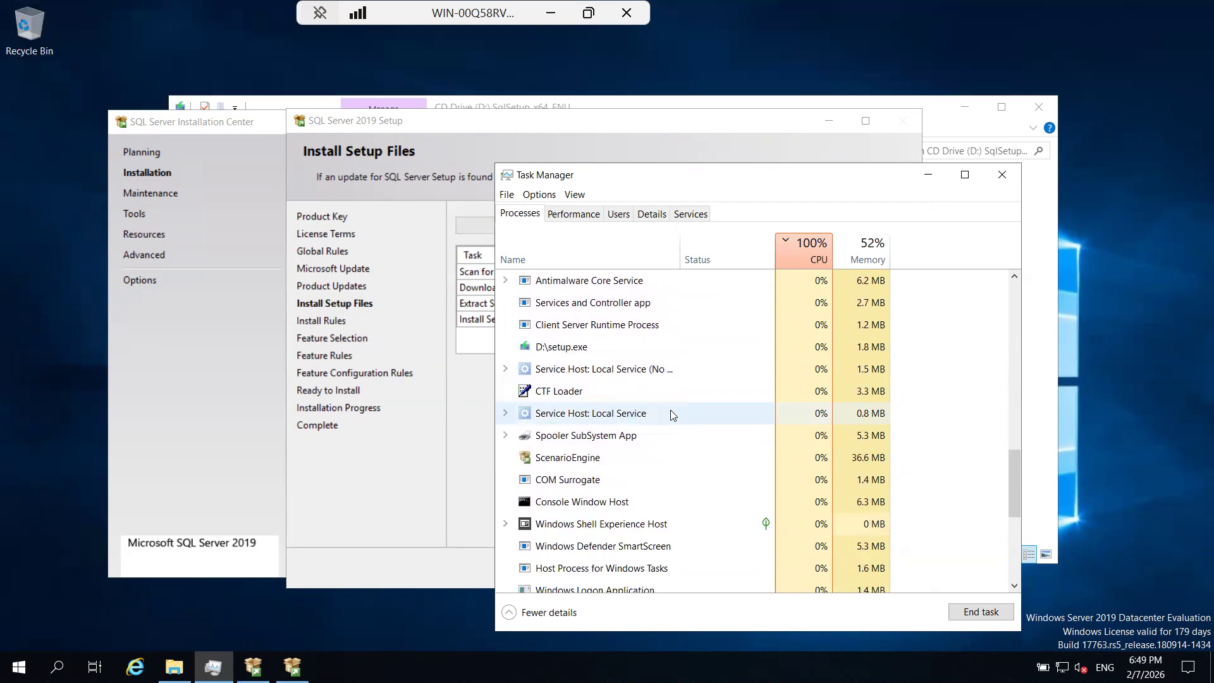
scroll(672, 415, "down", 1)
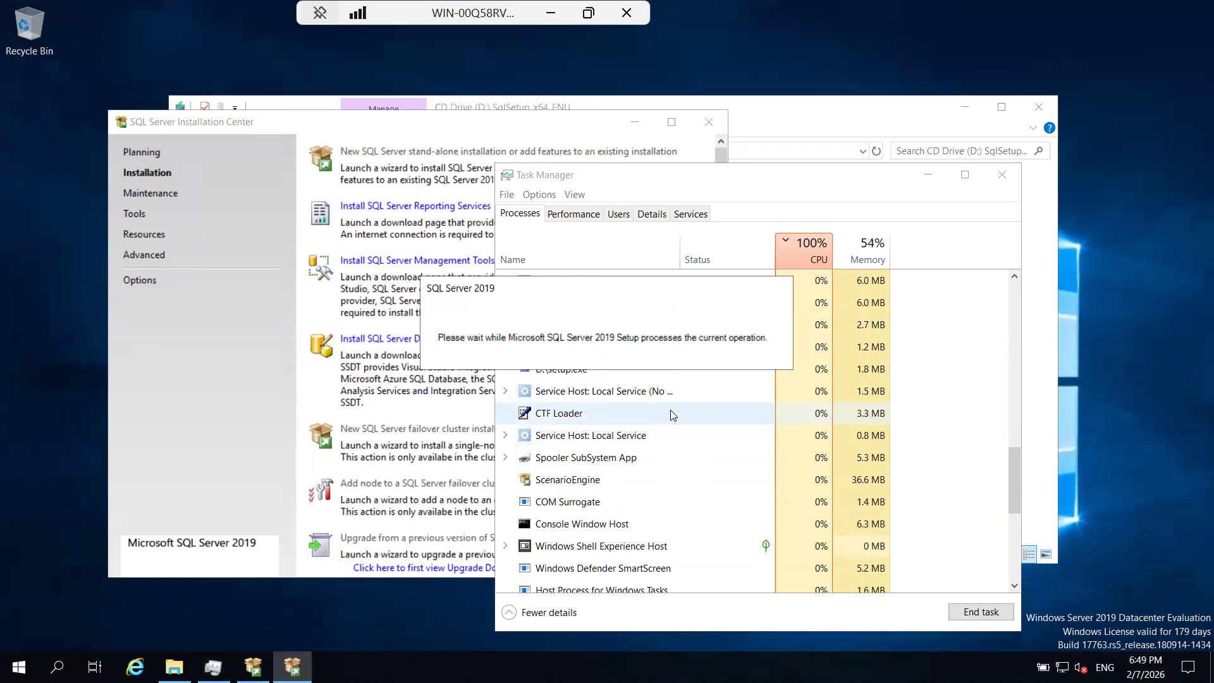
Return to Task Manager and end the Search task, ending it again when it reappears among the top CPU consumers.
left_click(873, 191)
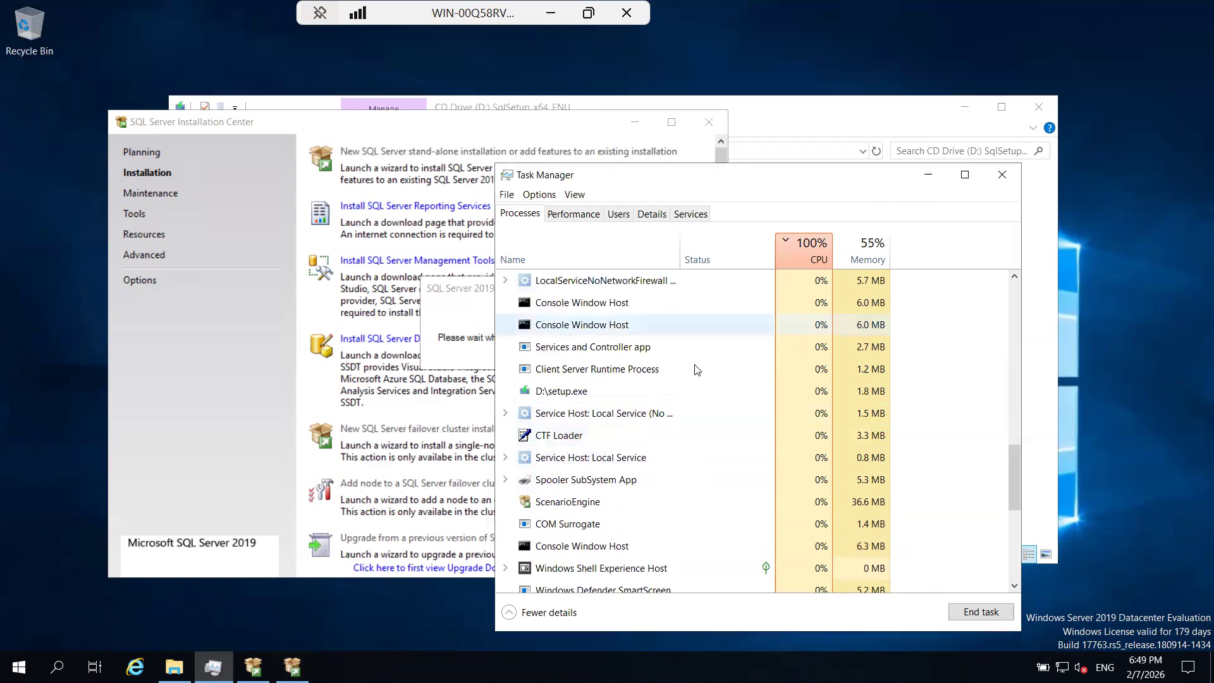
scroll(696, 369, "up", 4)
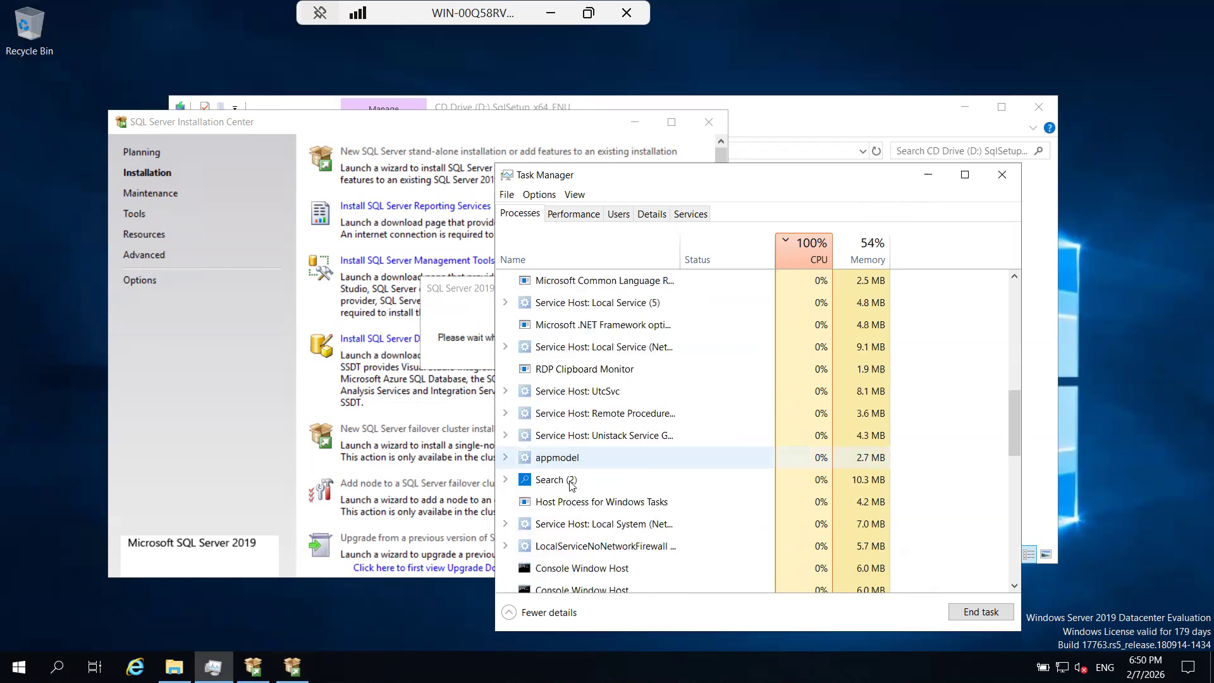
right_click(568, 480)
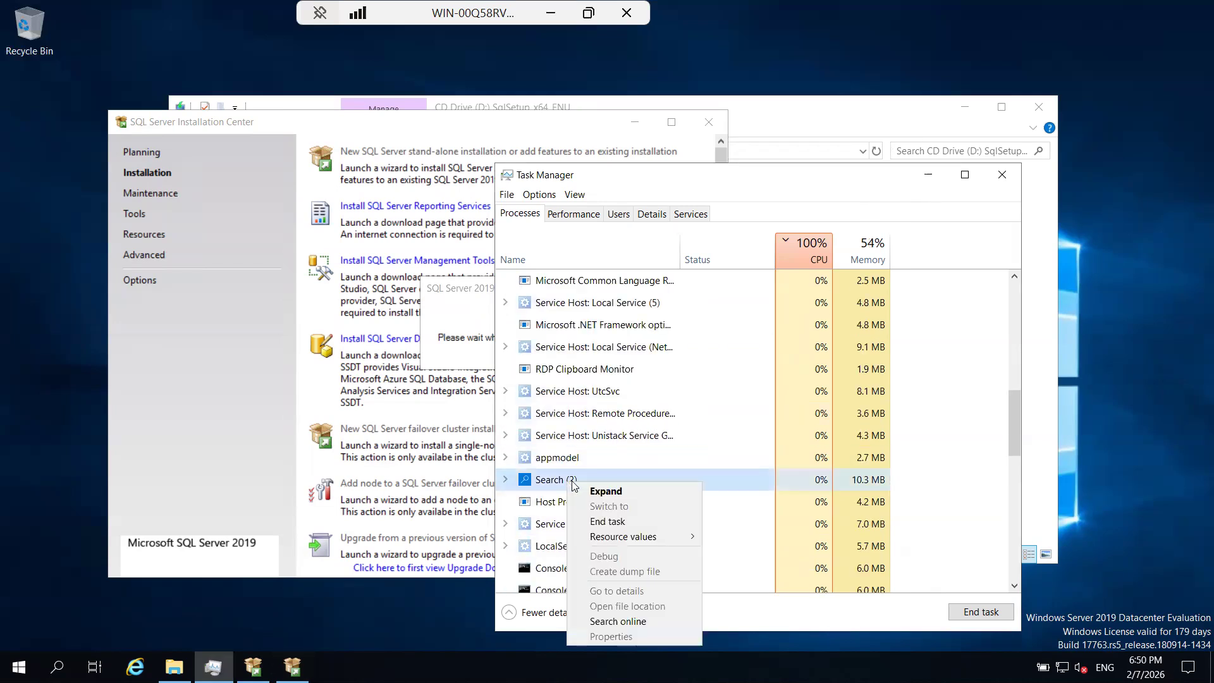
left_click(601, 521)
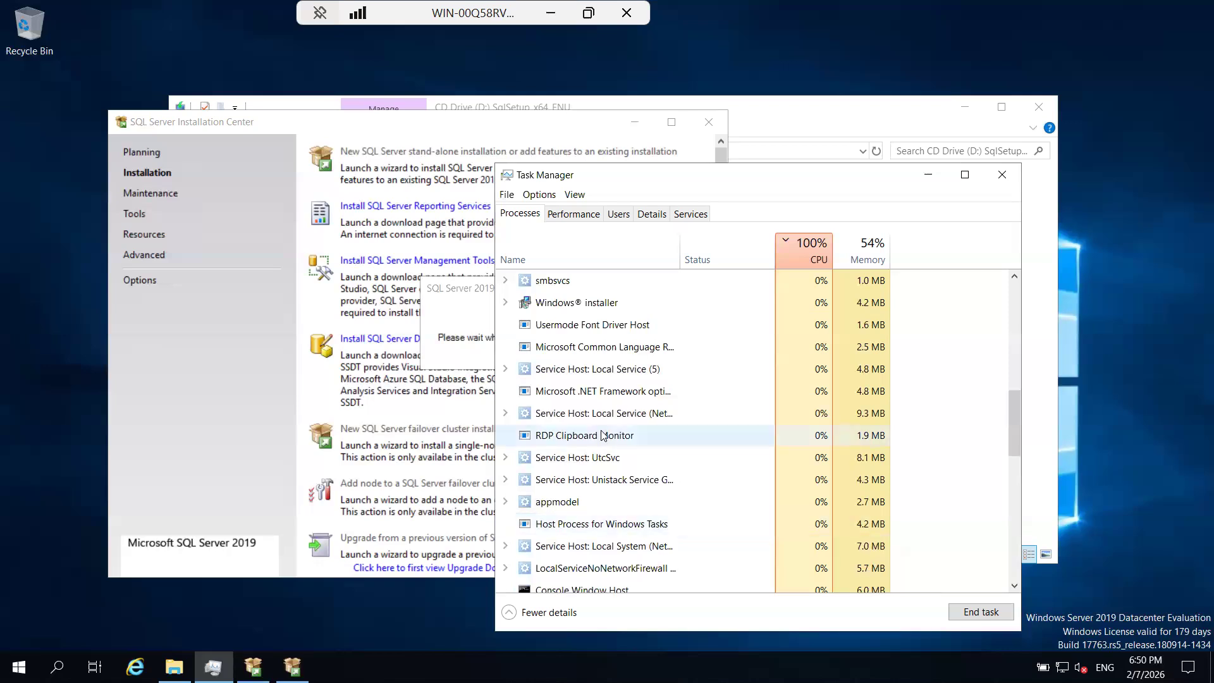
scroll(603, 435, "up", 10)
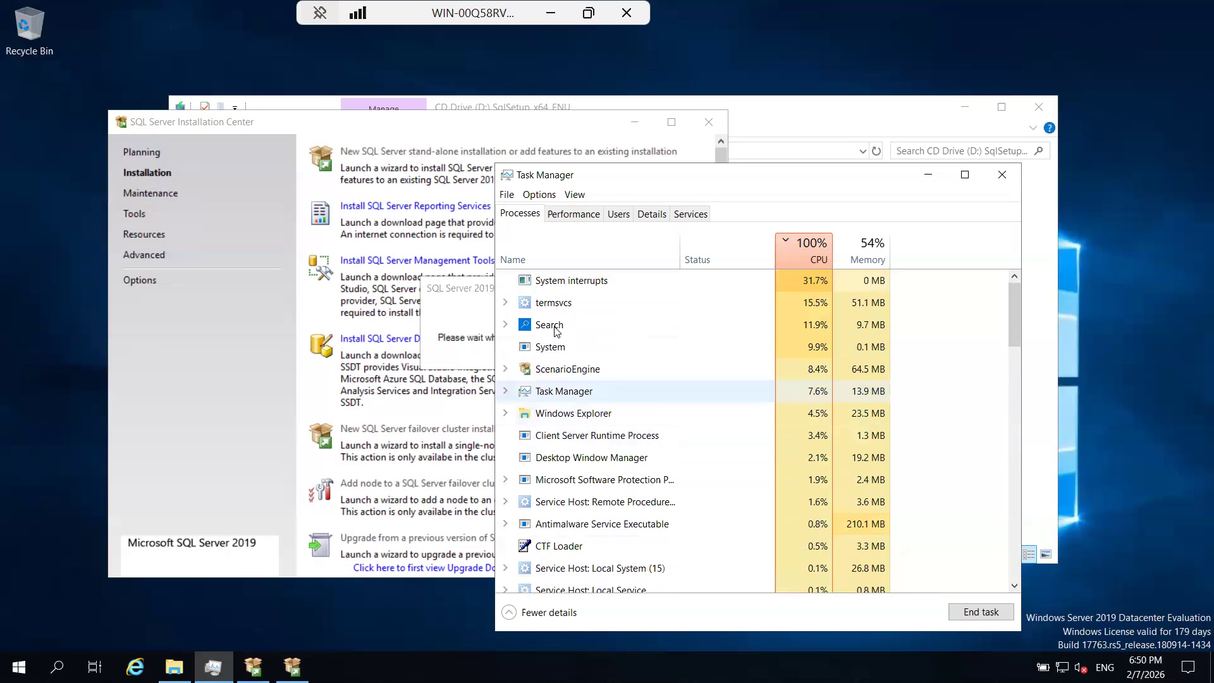
right_click(555, 328)
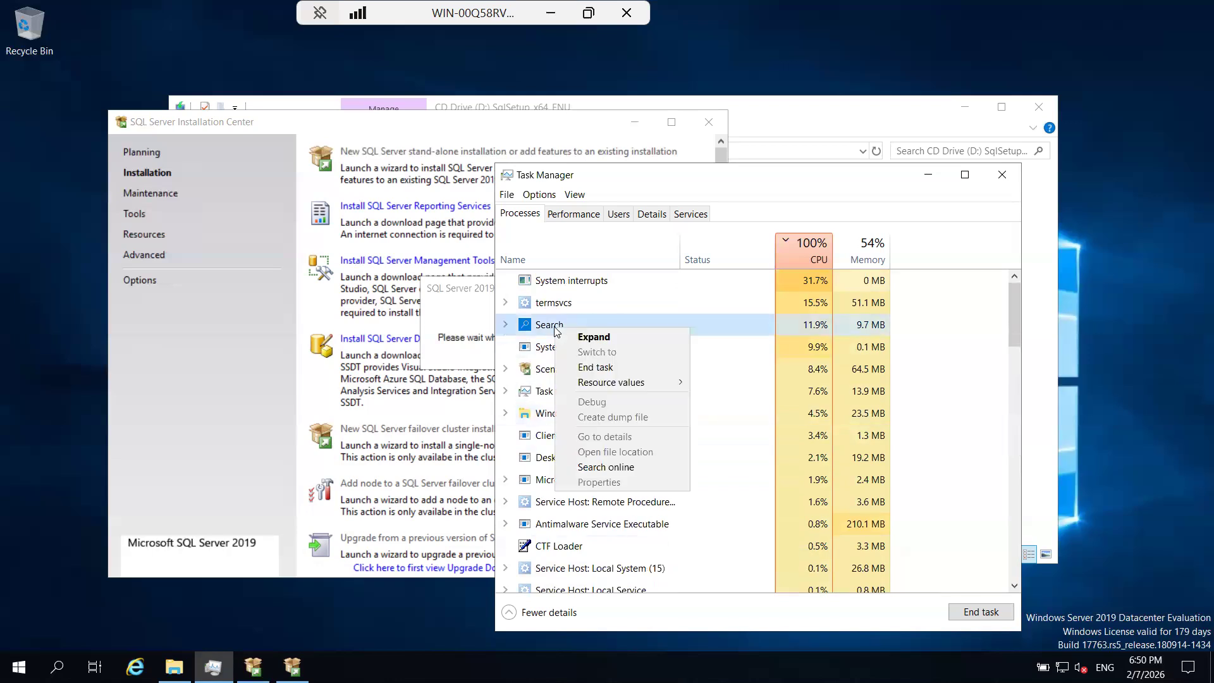
left_click(582, 367)
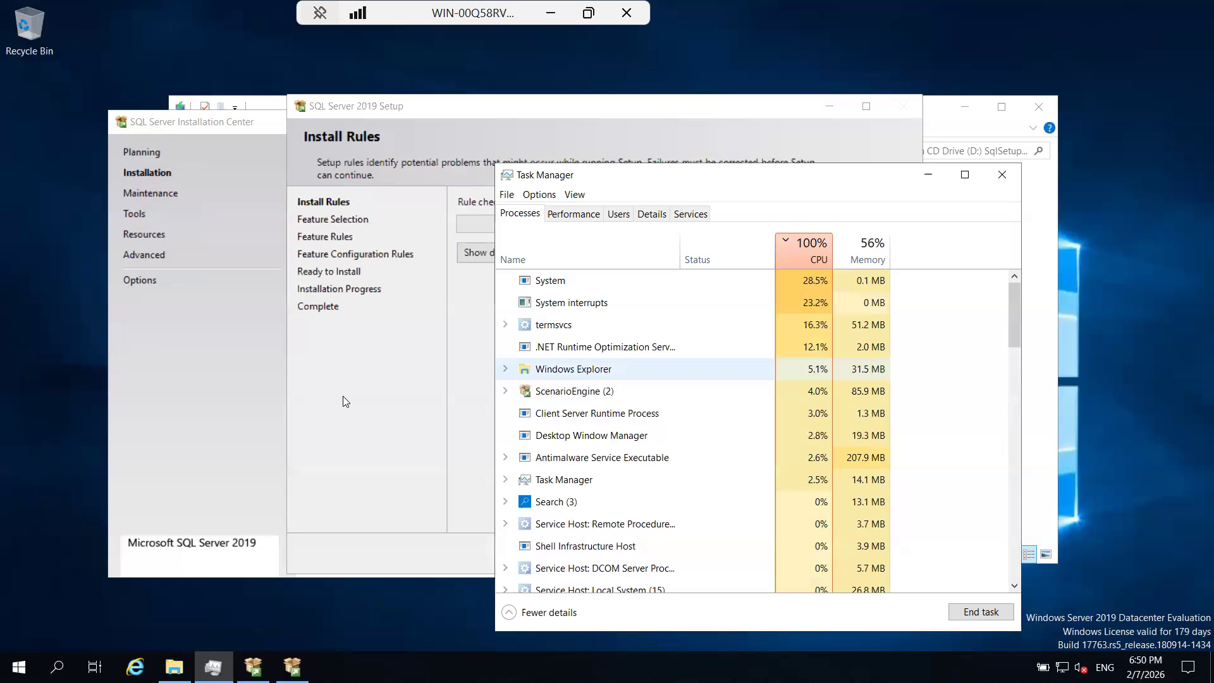
Continue from Install Rules to Feature Selection in SQL Server 2019 Setup and maximize the wizard window.
left_click(343, 396)
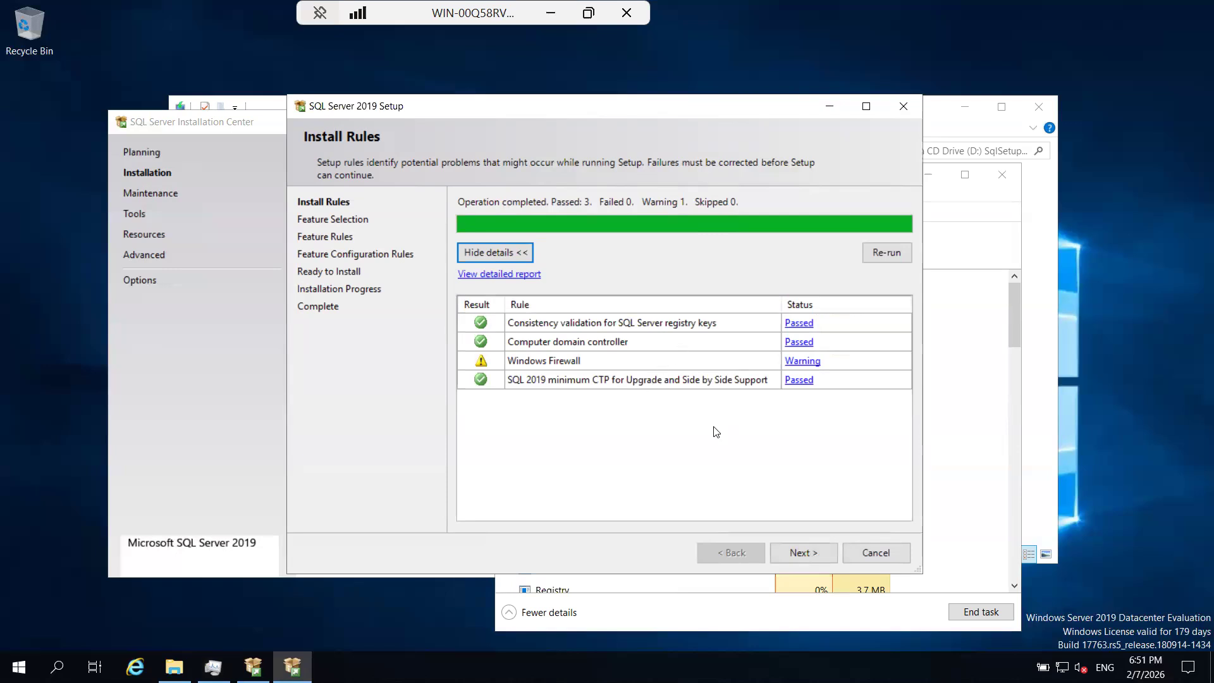
left_click(799, 552)
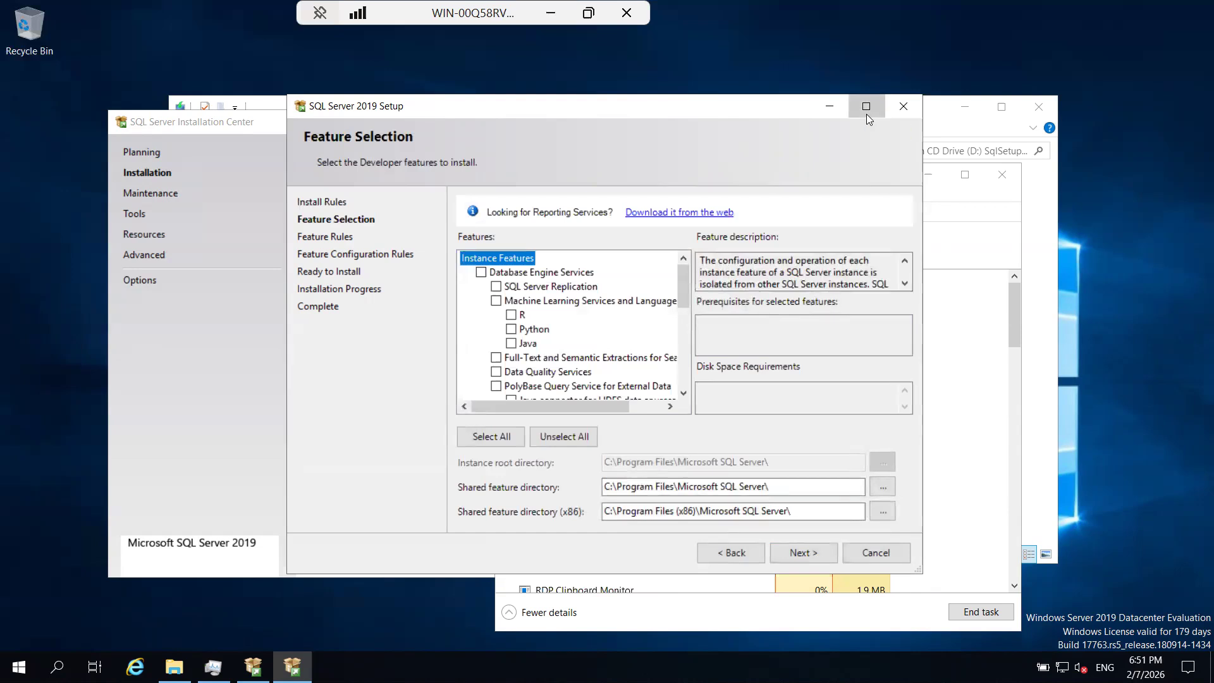
left_click(867, 115)
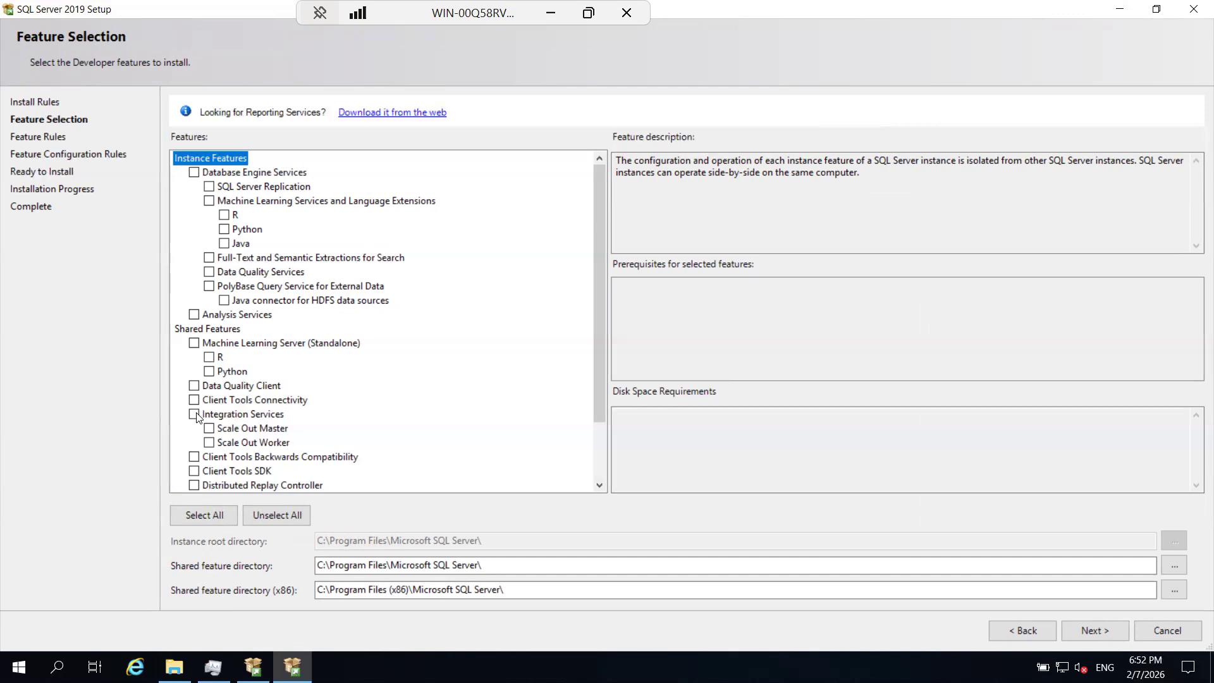
Select Database Engine Services with SQL Server Replication, plus Full-Text and Semantic Extractions for Search, leaving Analysis Services unselected.
left_click(194, 315)
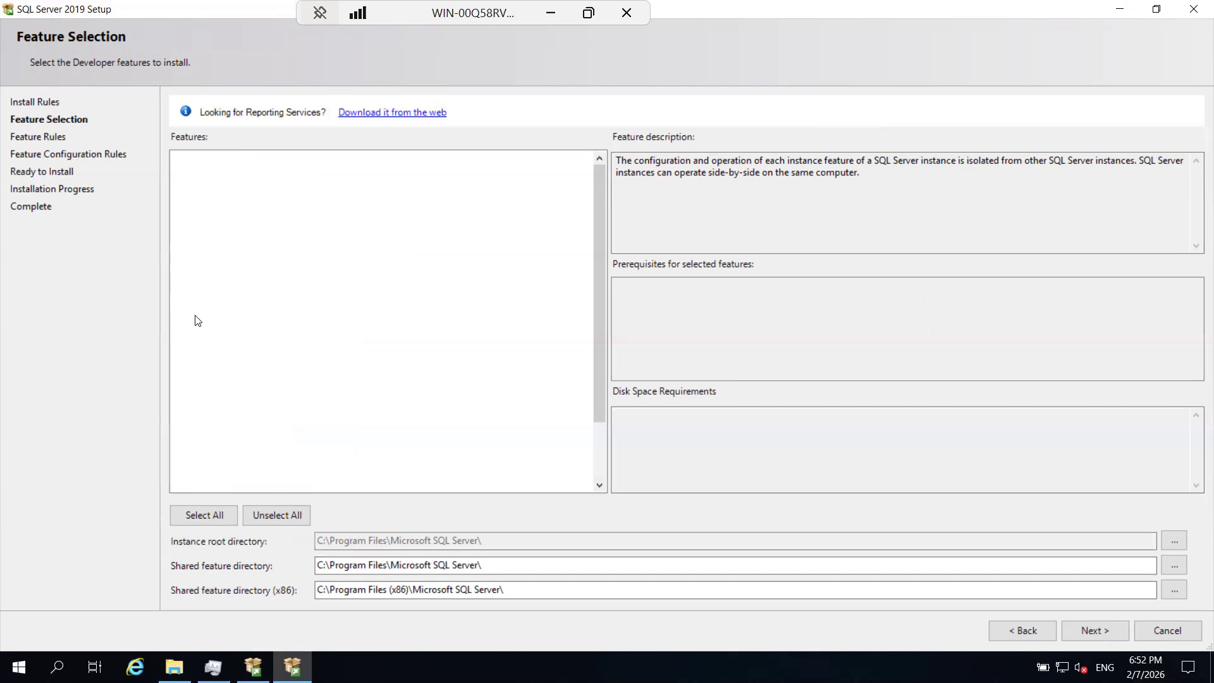
left_click(194, 315)
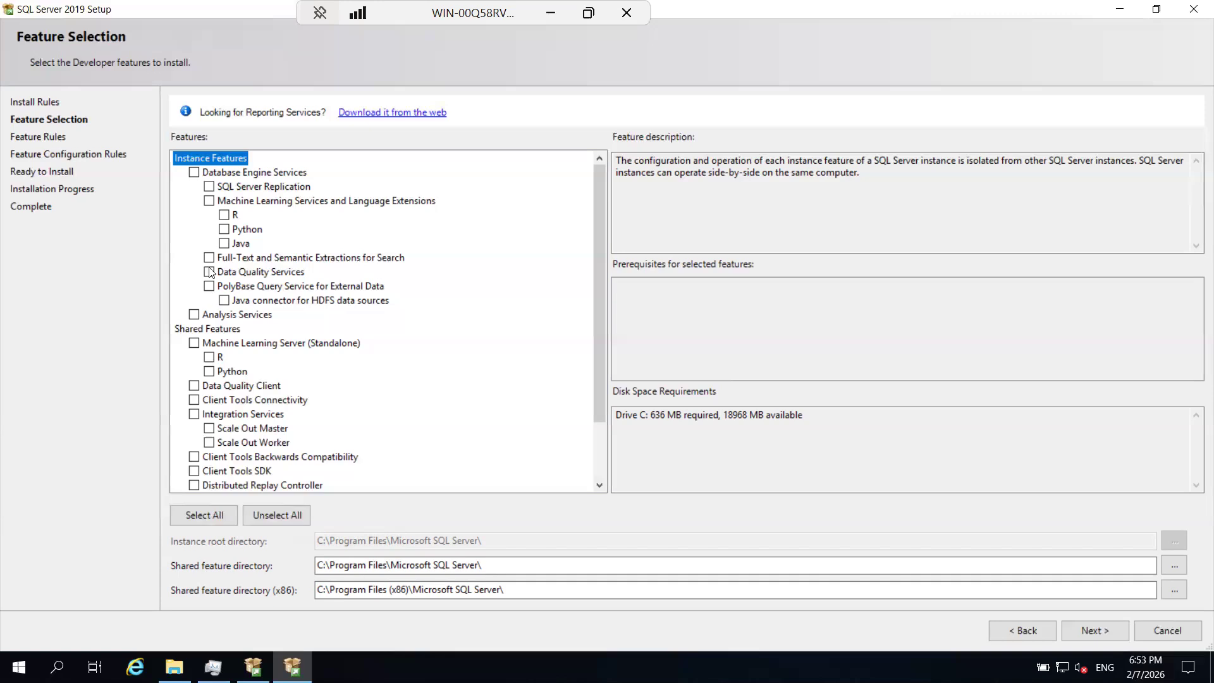
left_click(194, 172)
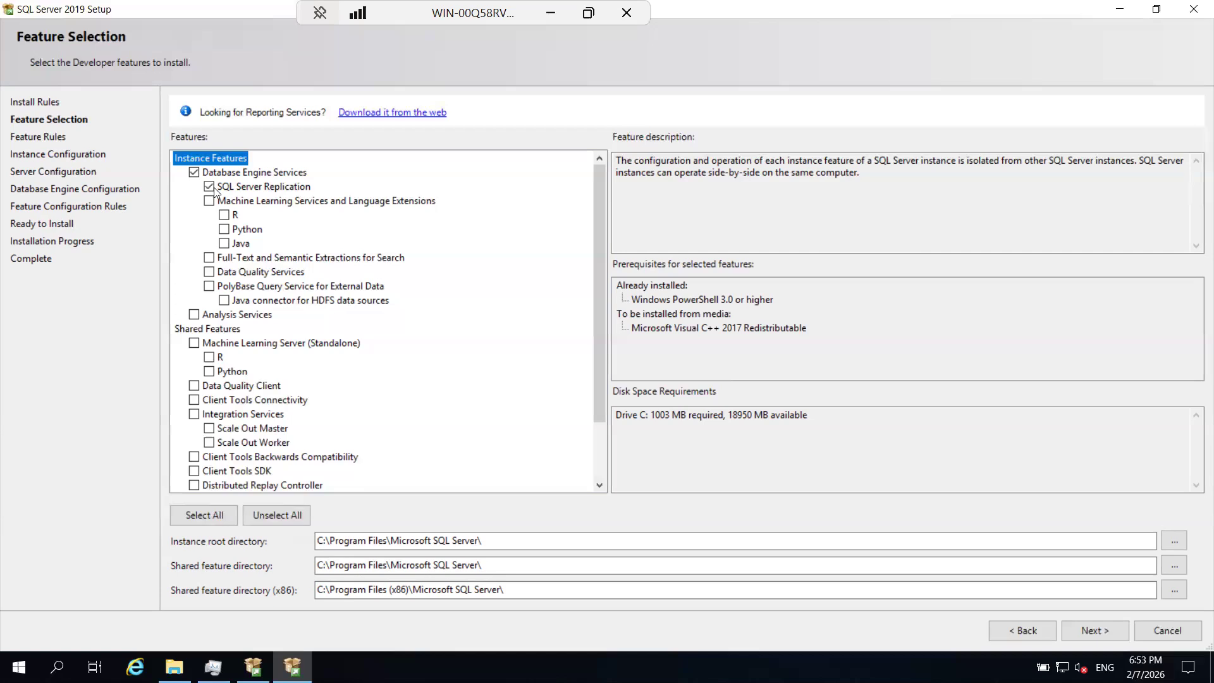
left_click(209, 259)
Switch to the browser to examine the scale limits on the SQL Server editions page, and return to the remote session.
left_click(552, 14)
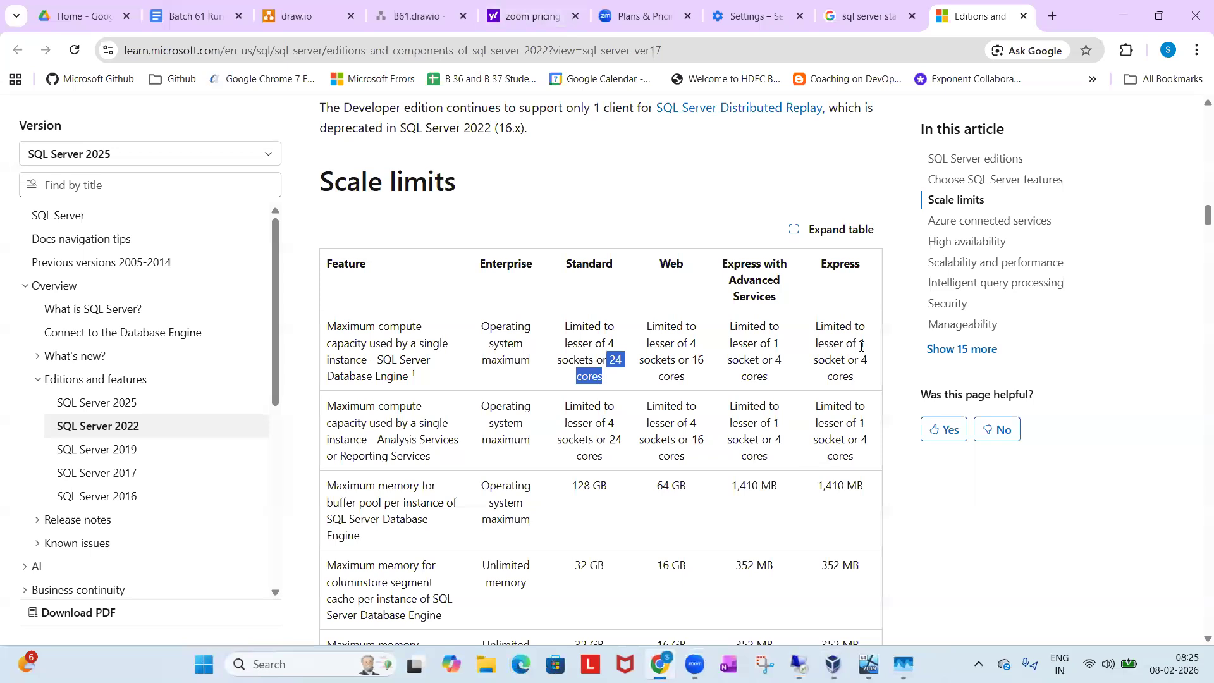
left_click(802, 662)
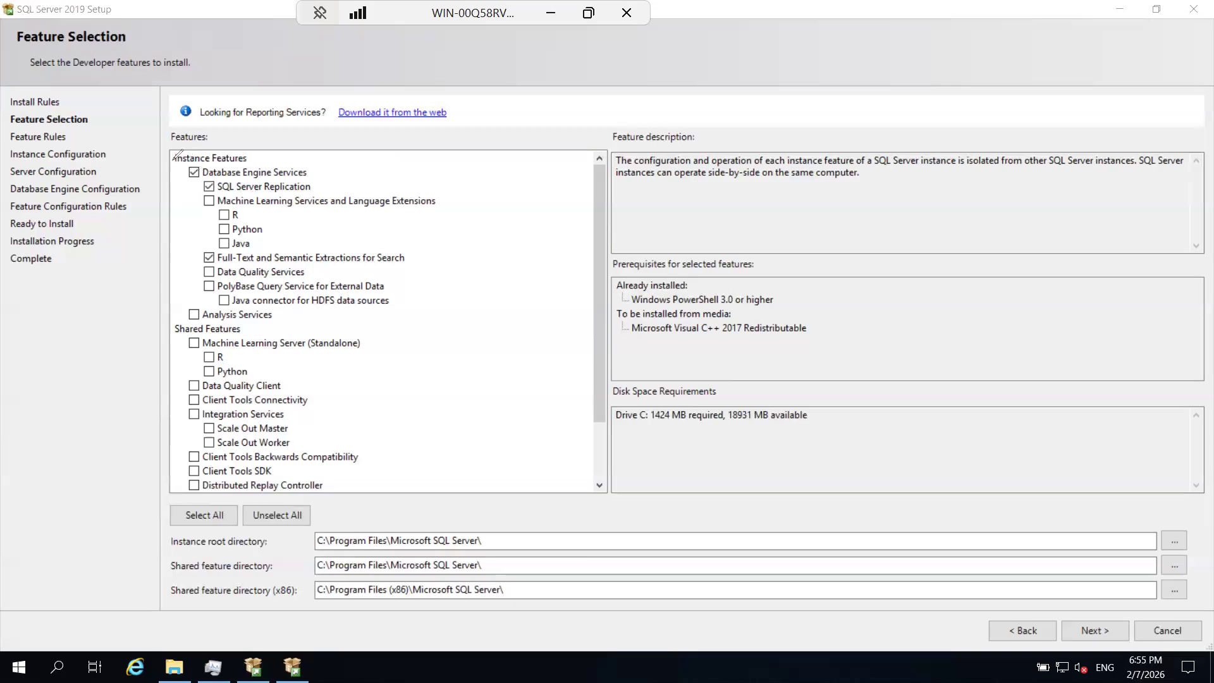
Outline the Instance Features and Shared Features groups in the feature list with red annotation pen strokes.
left_click_drag(168, 150, 443, 150)
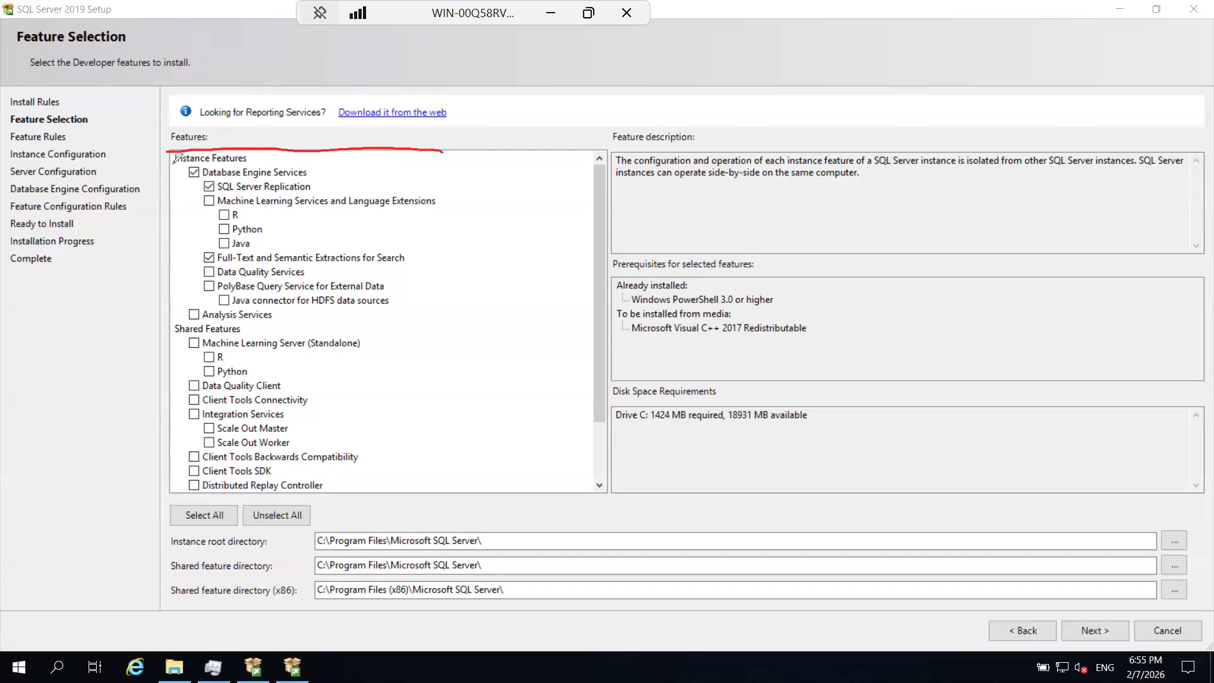
mouse_move(170, 148)
left_mouse_down()
mouse_move(177, 316)
mouse_move(268, 322)
mouse_move(449, 294)
left_mouse_up()
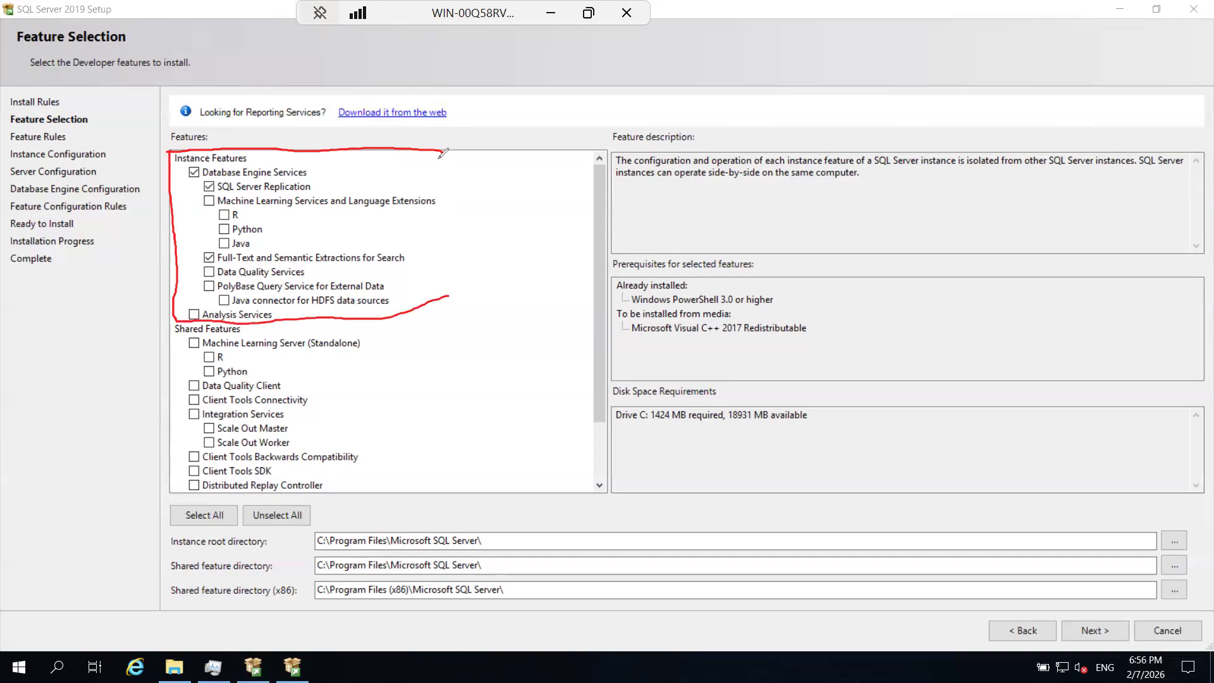
left_click_drag(440, 152, 450, 295)
left_click_drag(176, 318, 174, 506)
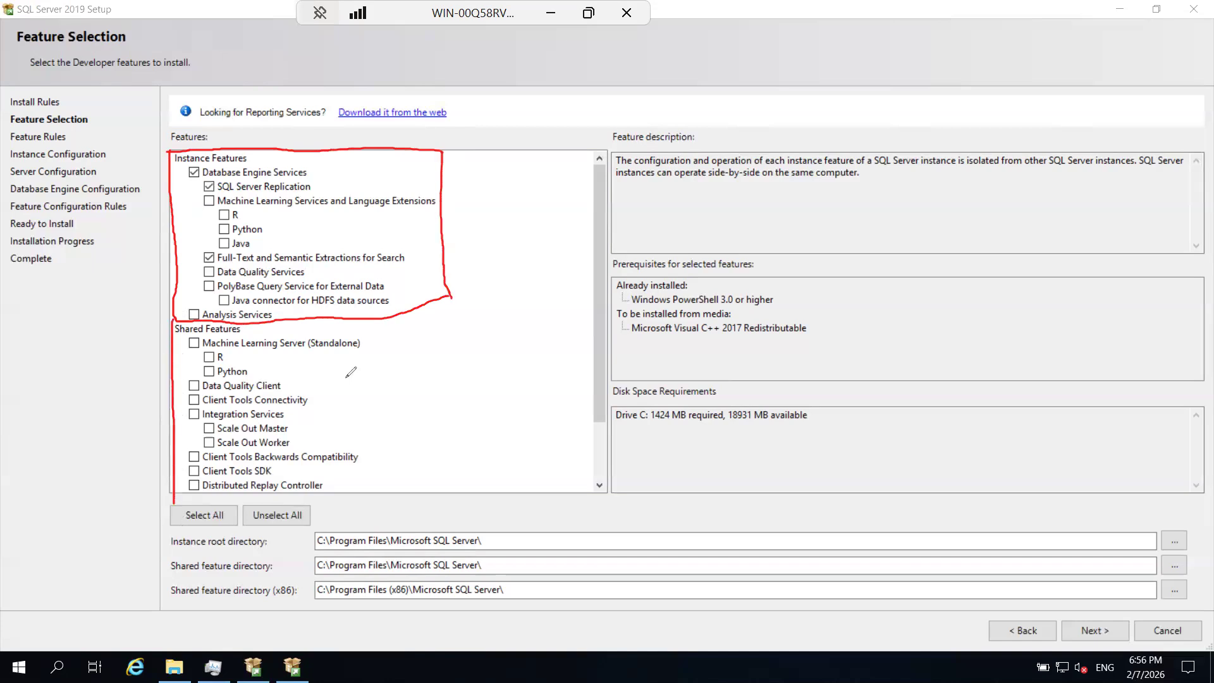
mouse_move(411, 309)
left_mouse_down()
mouse_move(406, 494)
mouse_move(176, 498)
left_mouse_up()
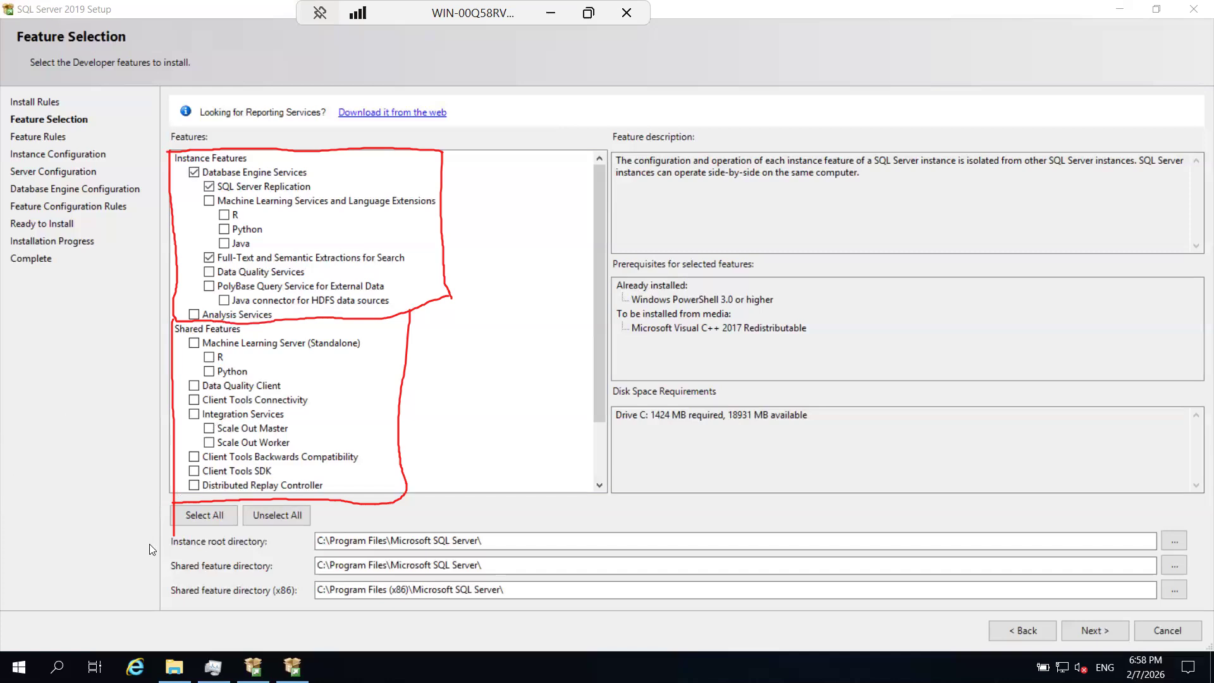
Write a large red 50 beside the Instance Features group with the annotation pen.
mouse_move(512, 200)
left_mouse_down()
mouse_move(478, 236)
mouse_move(528, 316)
mouse_move(510, 327)
left_mouse_up()
left_click(555, 202)
mouse_move(555, 201)
left_mouse_down()
mouse_move(565, 275)
mouse_move(601, 225)
mouse_move(555, 199)
left_mouse_up()
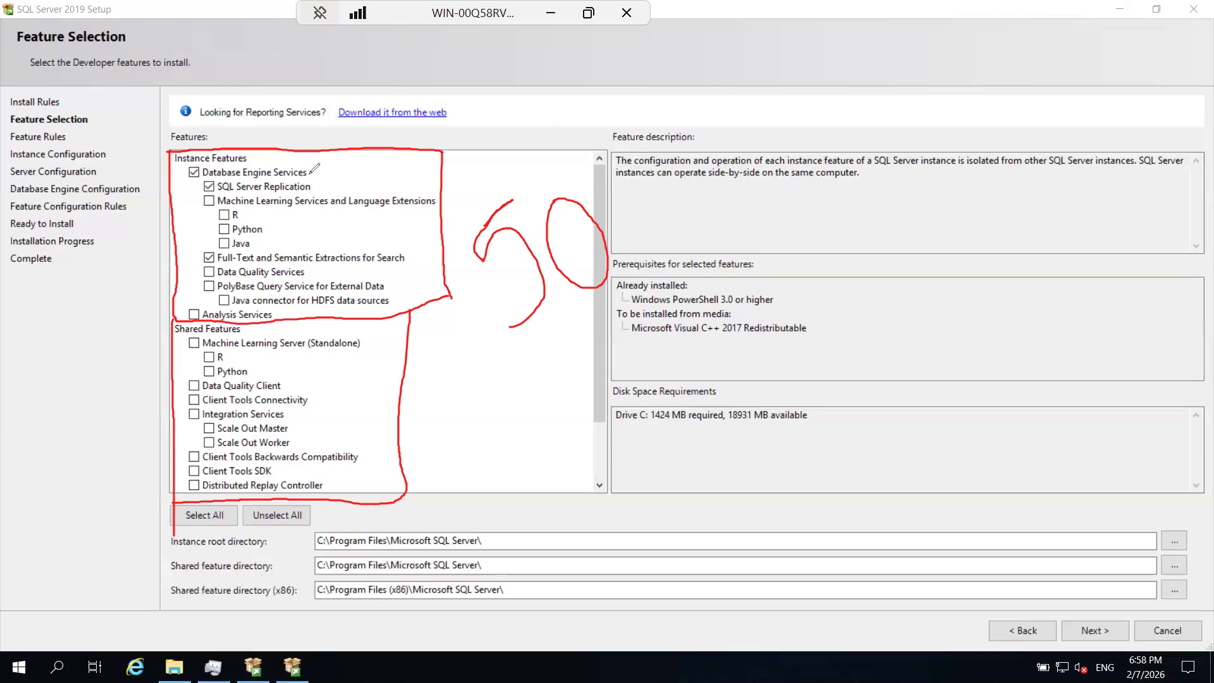
Draw red check marks beside both group headings, Database Engine Services, SQL Server Replication and Full-Text, and circle the Shared Features entries.
left_click_drag(316, 174, 339, 155)
left_click(317, 186)
left_click_drag(317, 187, 349, 166)
left_click_drag(405, 262, 432, 235)
left_click_drag(241, 334, 260, 322)
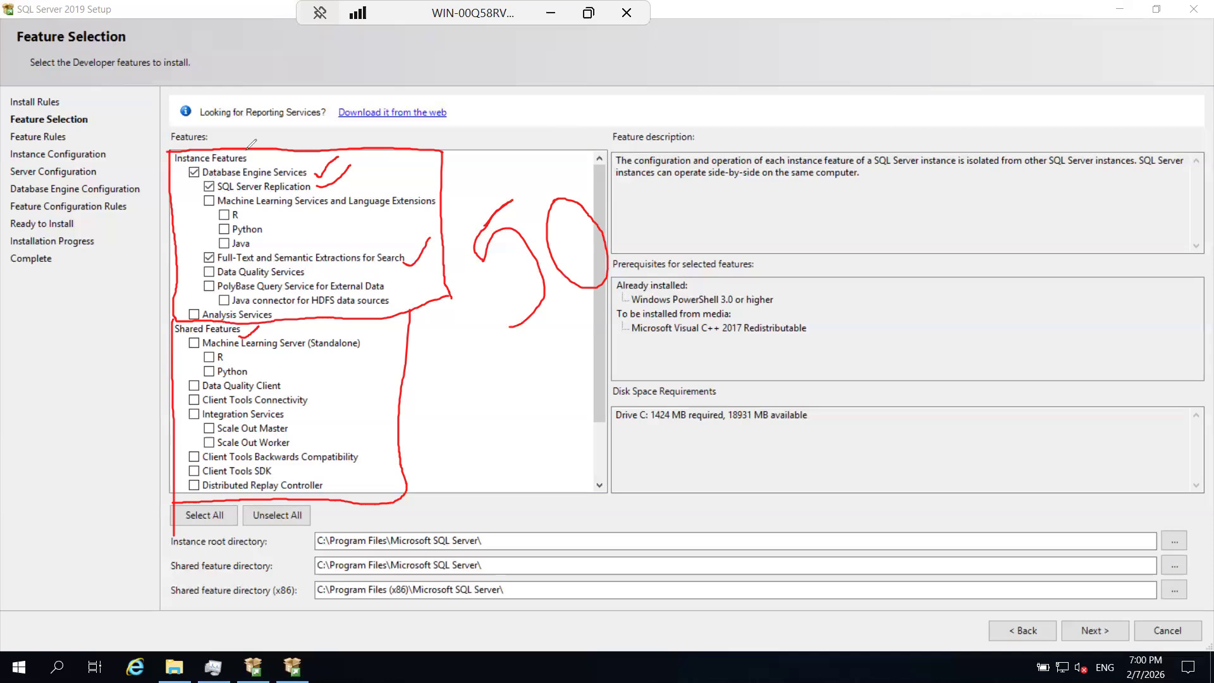
left_click_drag(252, 154, 270, 140)
mouse_move(209, 321)
left_mouse_down()
mouse_move(275, 458)
mouse_move(201, 311)
left_mouse_up()
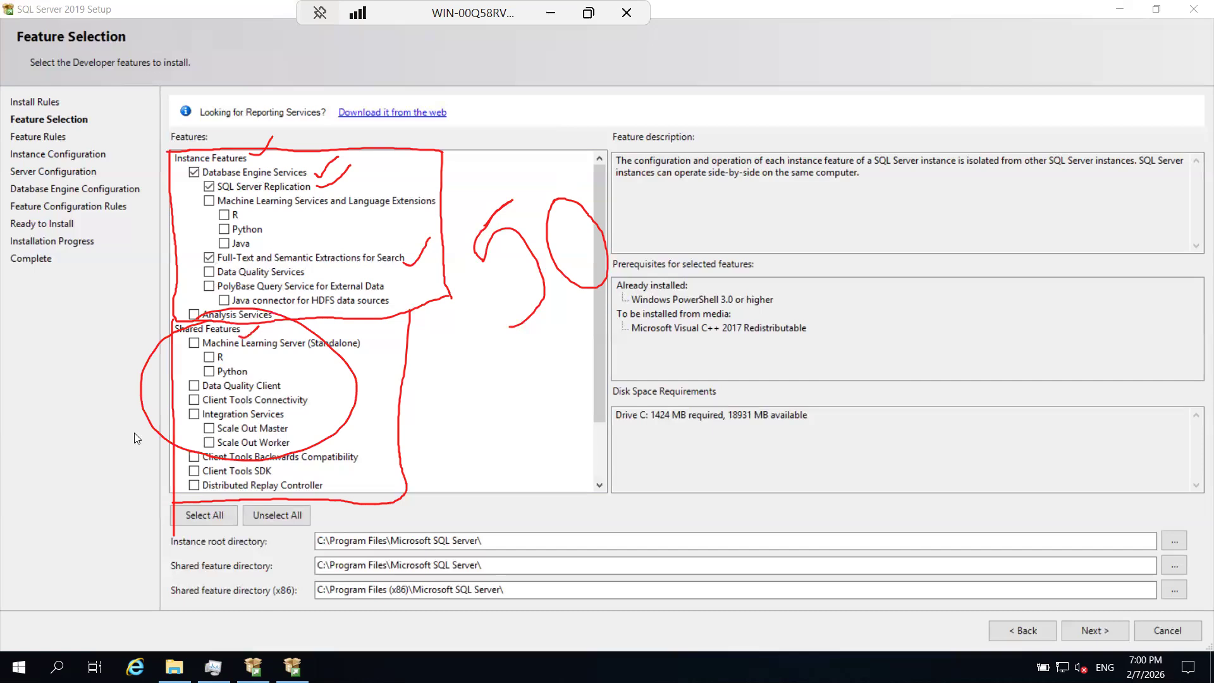
Clear the pen annotations, select Client Tools Connectivity, Client Tools Backwards Compatibility and Client Tools SDK, and continue to Instance Configuration.
key("Escape")
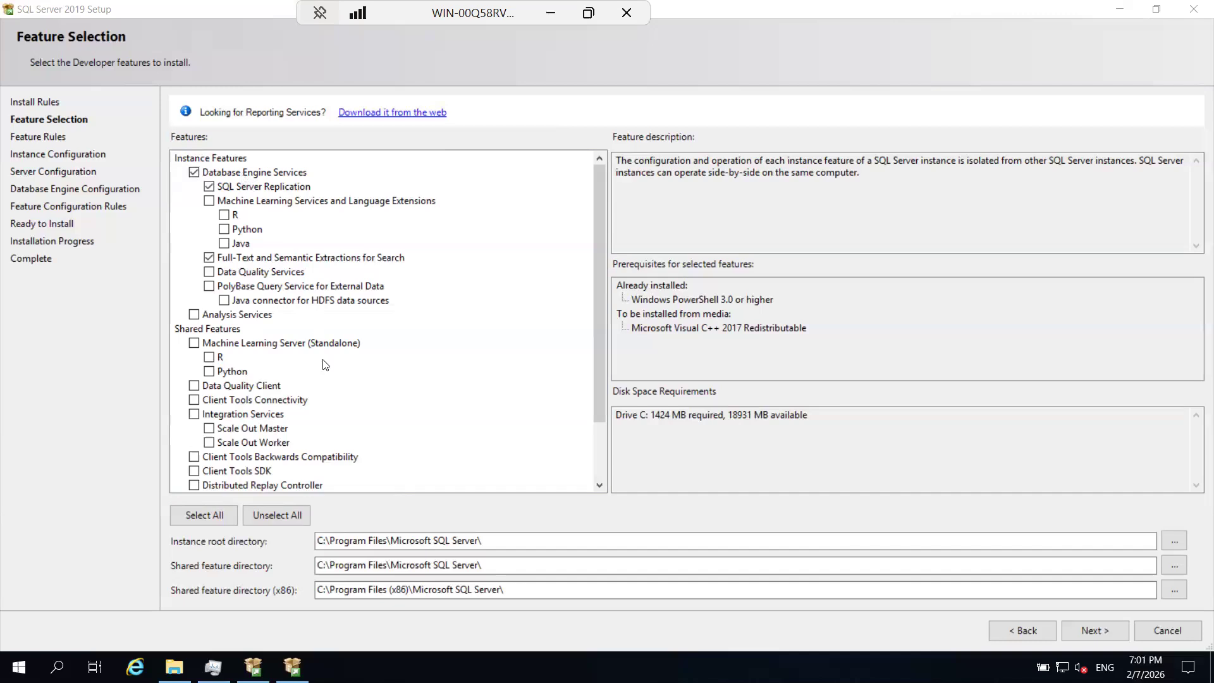
left_click(194, 400)
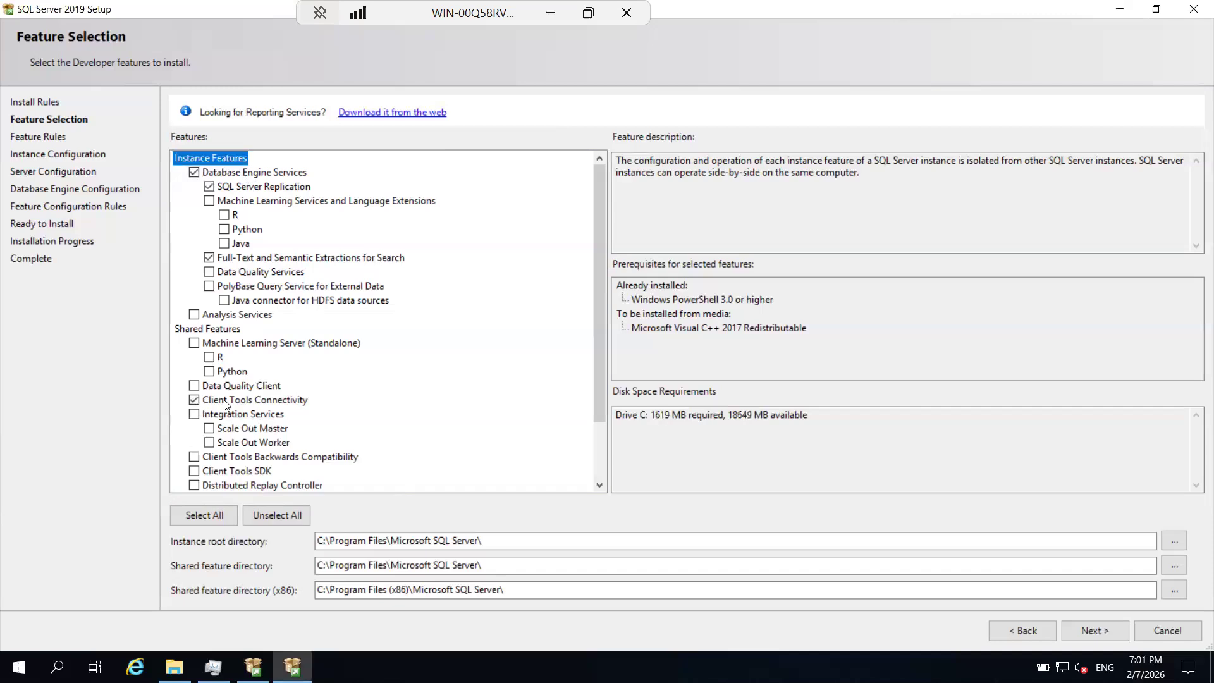
scroll(226, 405, "down", 2)
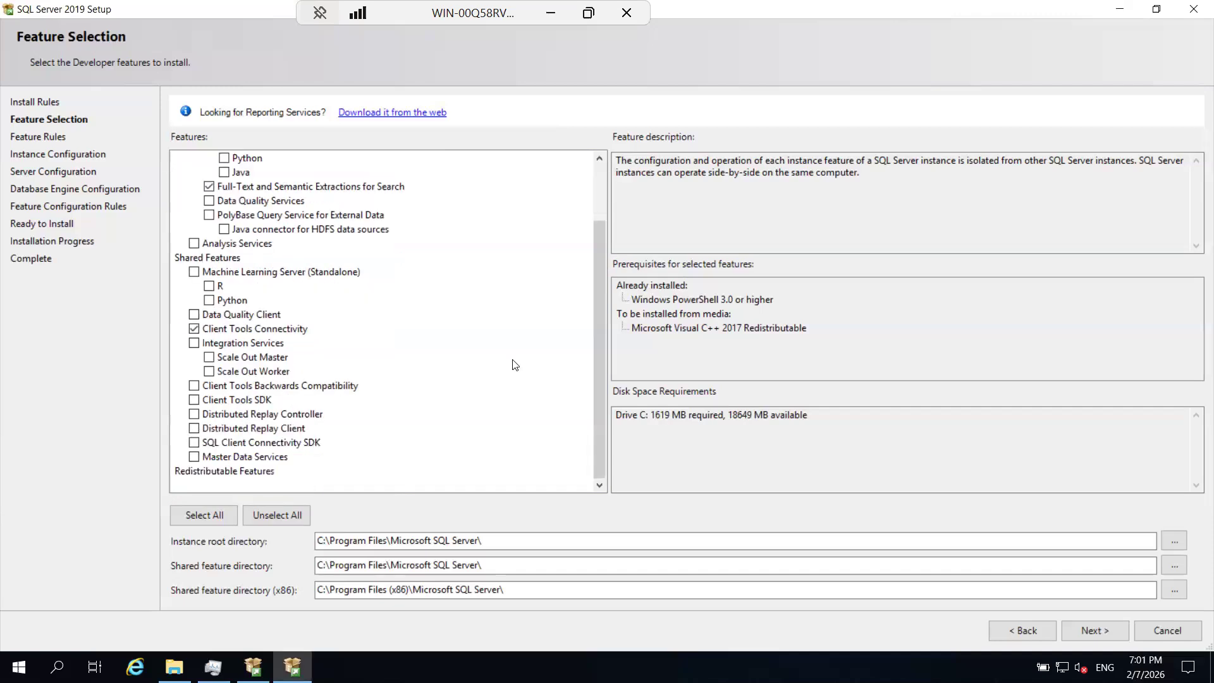
left_click(194, 386)
left_click(194, 400)
scroll(223, 314, "up", 2)
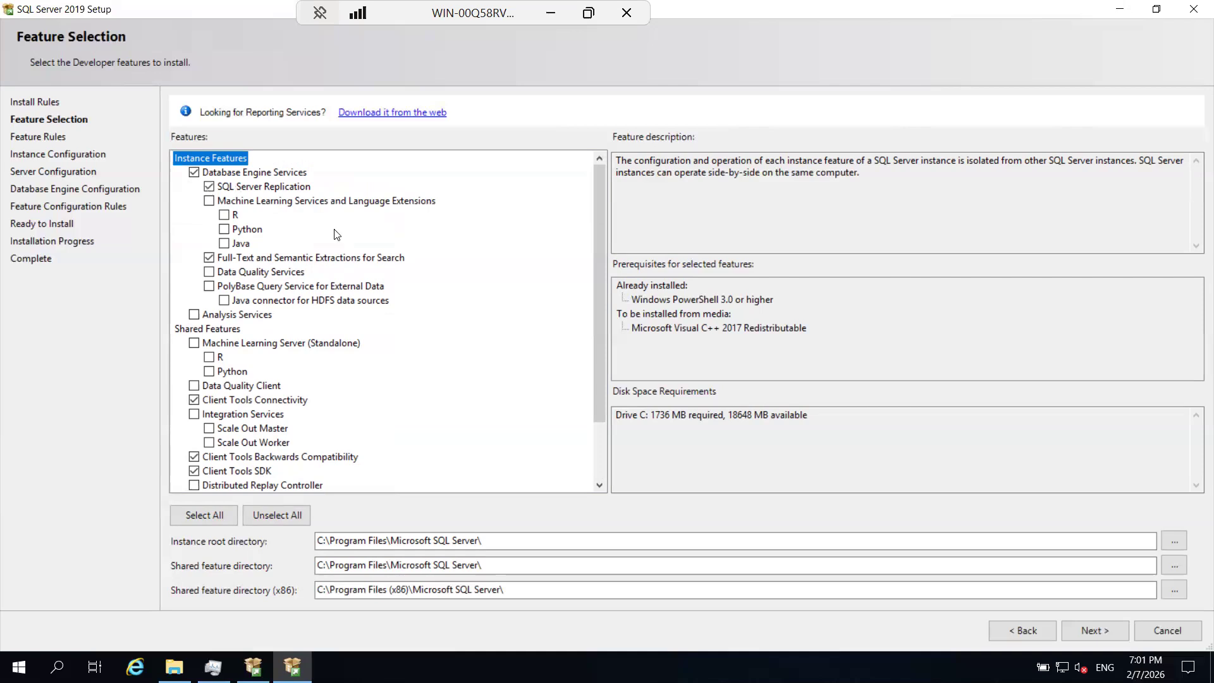
left_click(1084, 631)
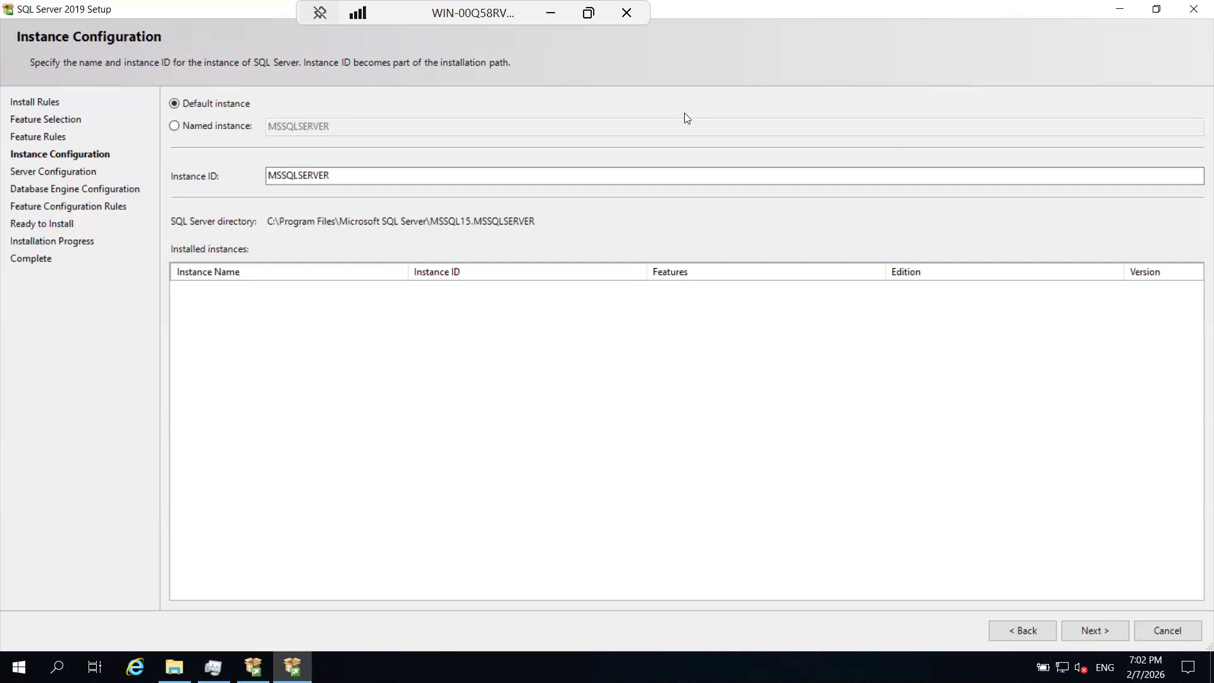
Switch to the Batch 61 Running Notes document in the browser and add the lines "Break for 15min.s" and "record" below the edition list.
left_click(550, 15)
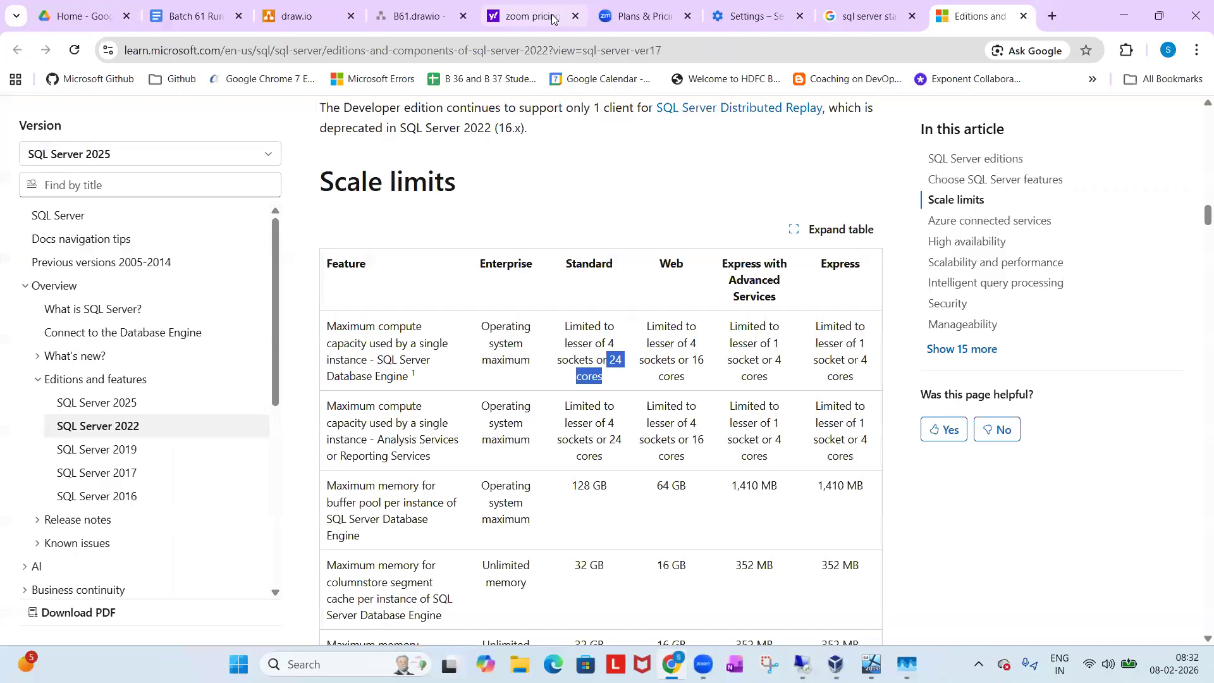
left_click(190, 16)
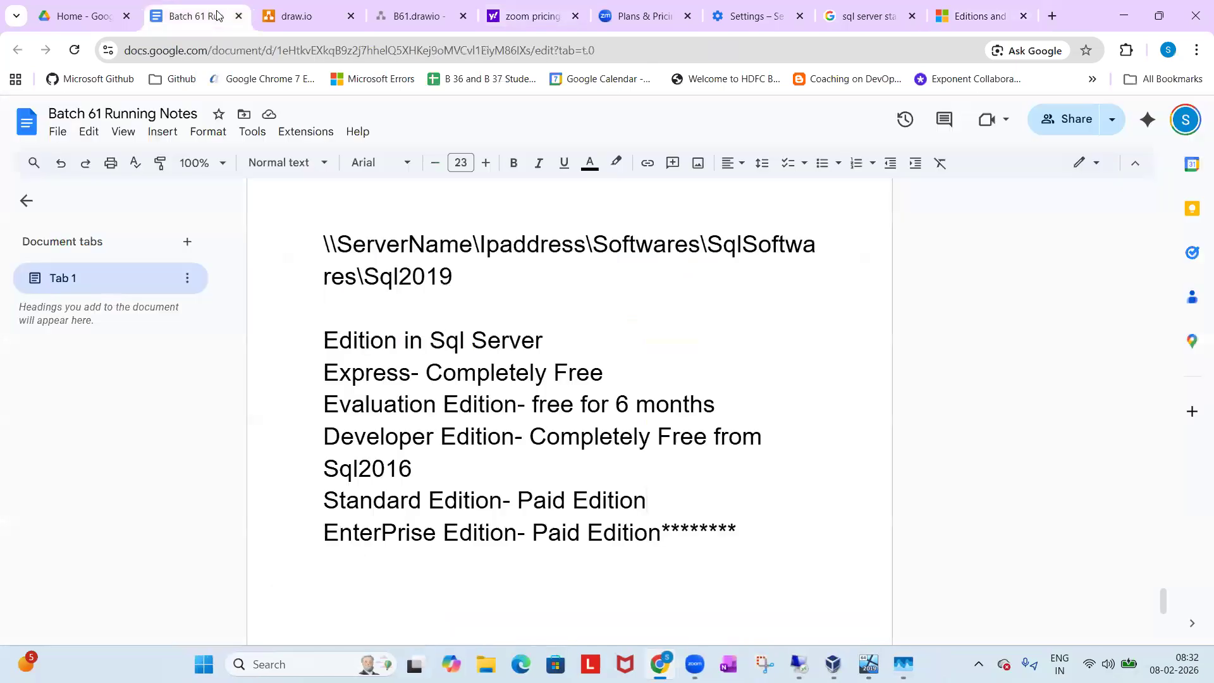
scroll(632, 549, "down", 3)
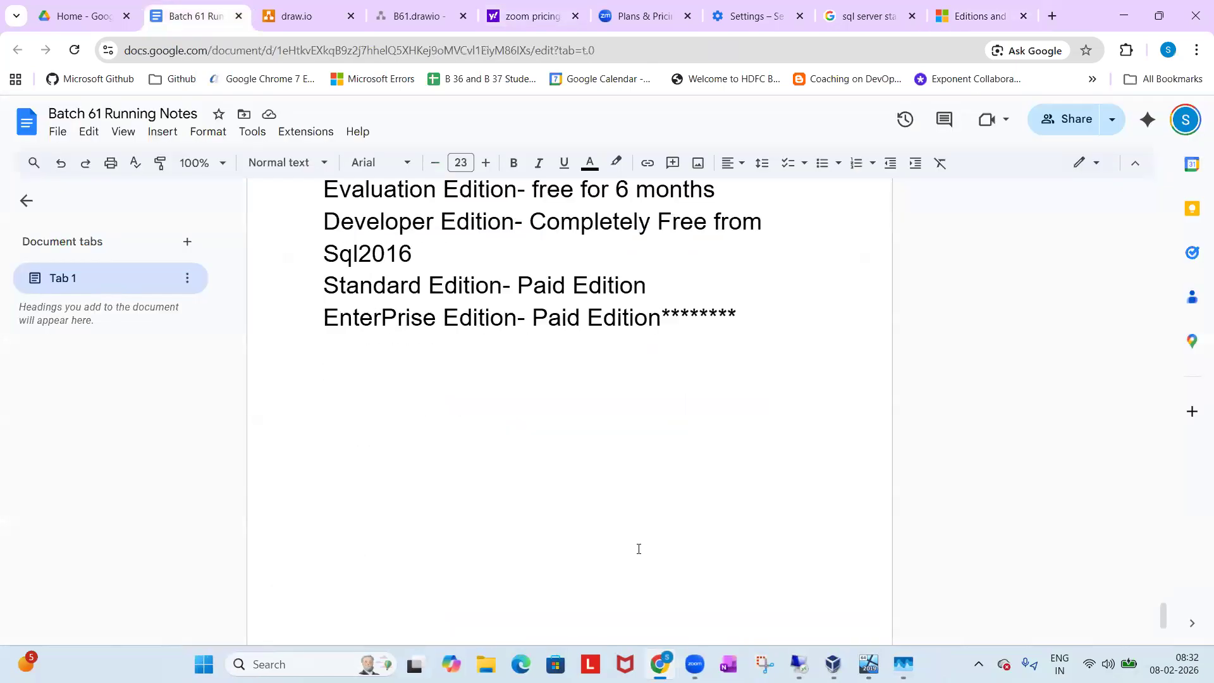
left_click(841, 301)
key("Return")
type("Break for 15m")
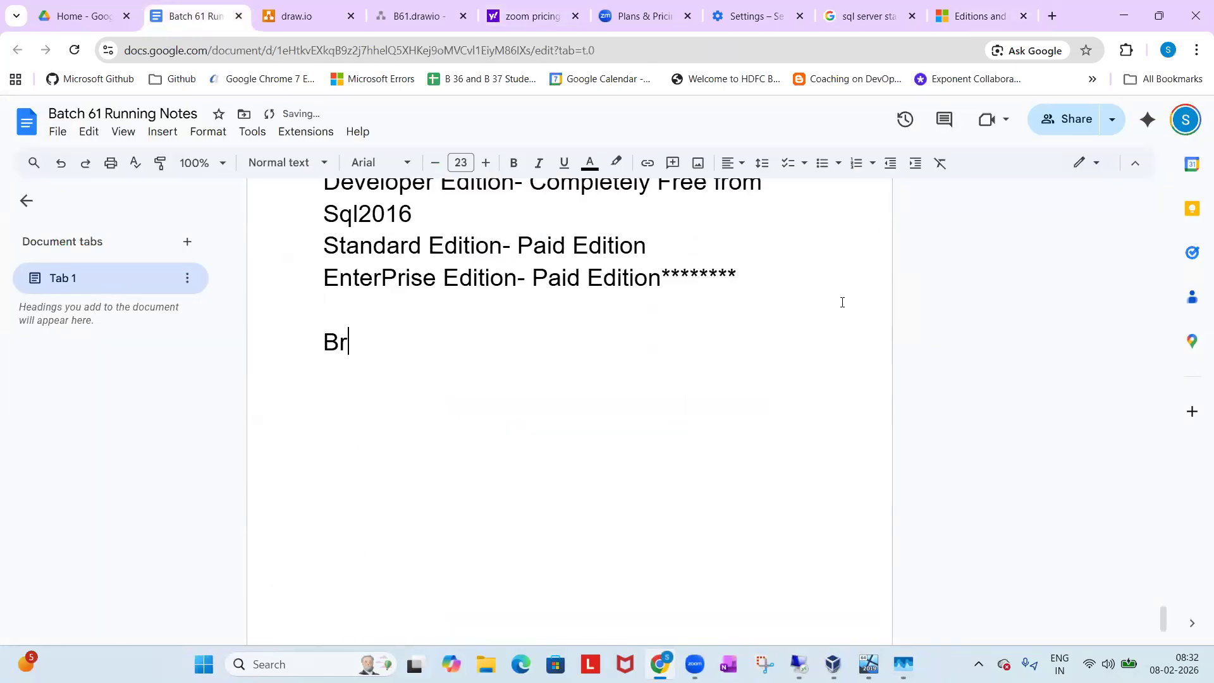
type("in.s")
key("Return")
type("record")
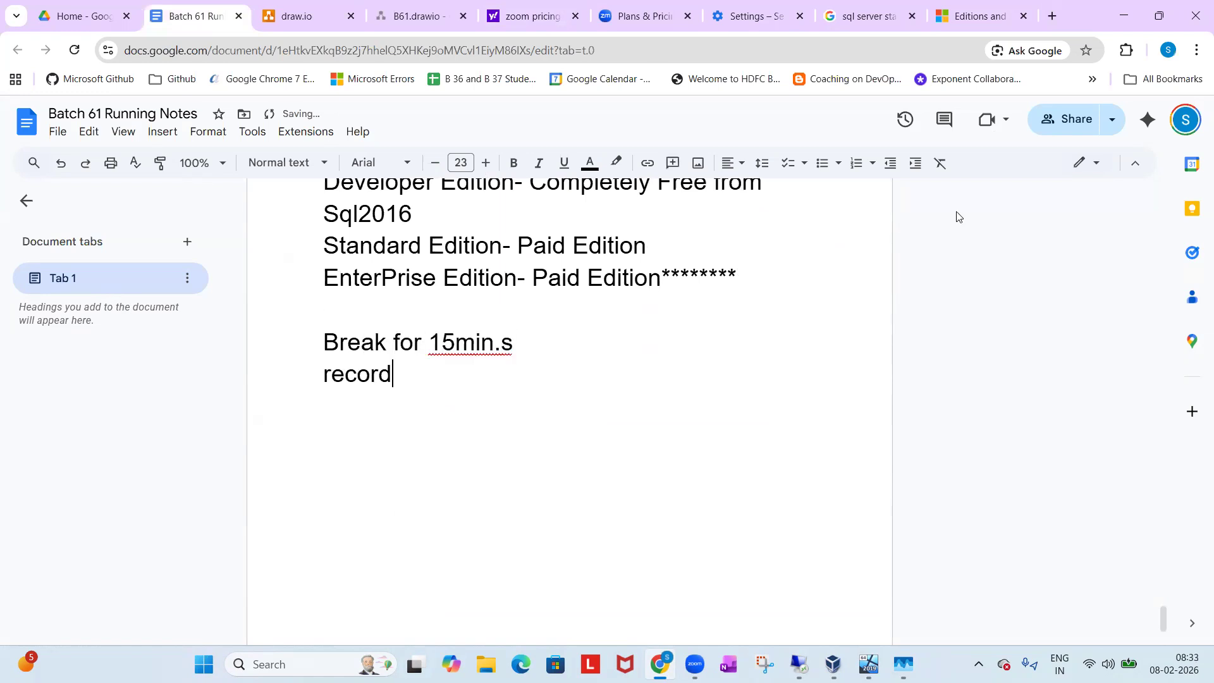
left_click(1016, 93)
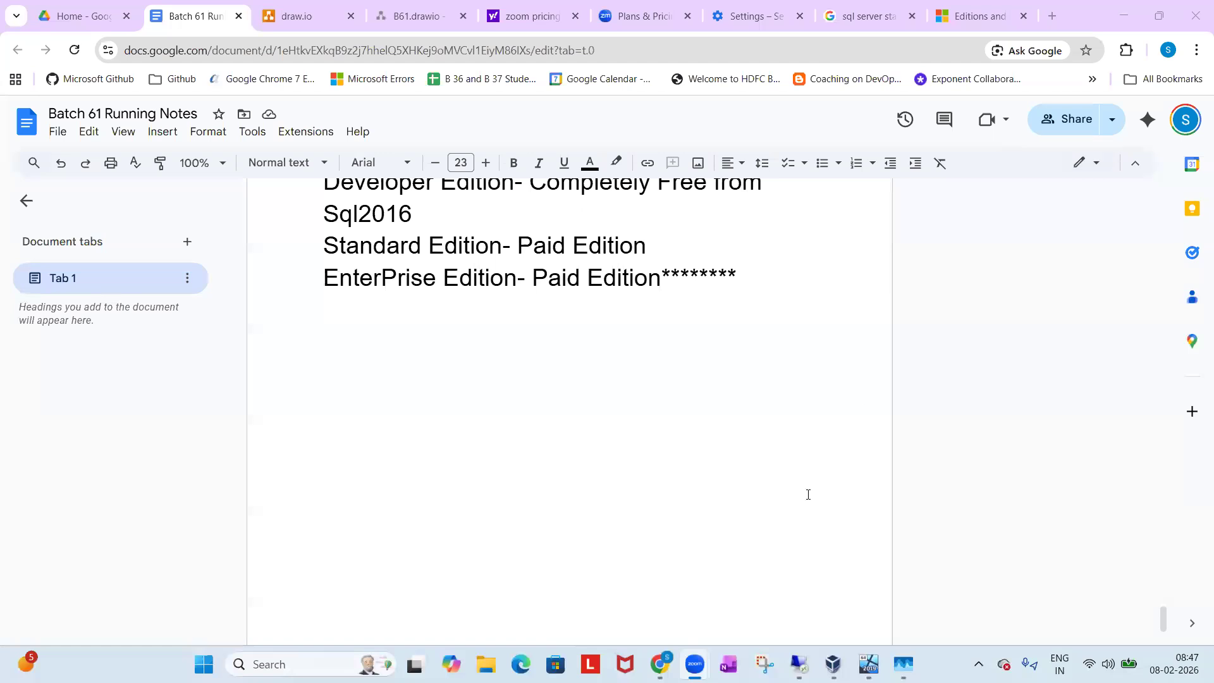
Restore the maximized SQL Server 2019 Setup window in the remote session, and return to the running notes below the edition list.
left_click(801, 662)
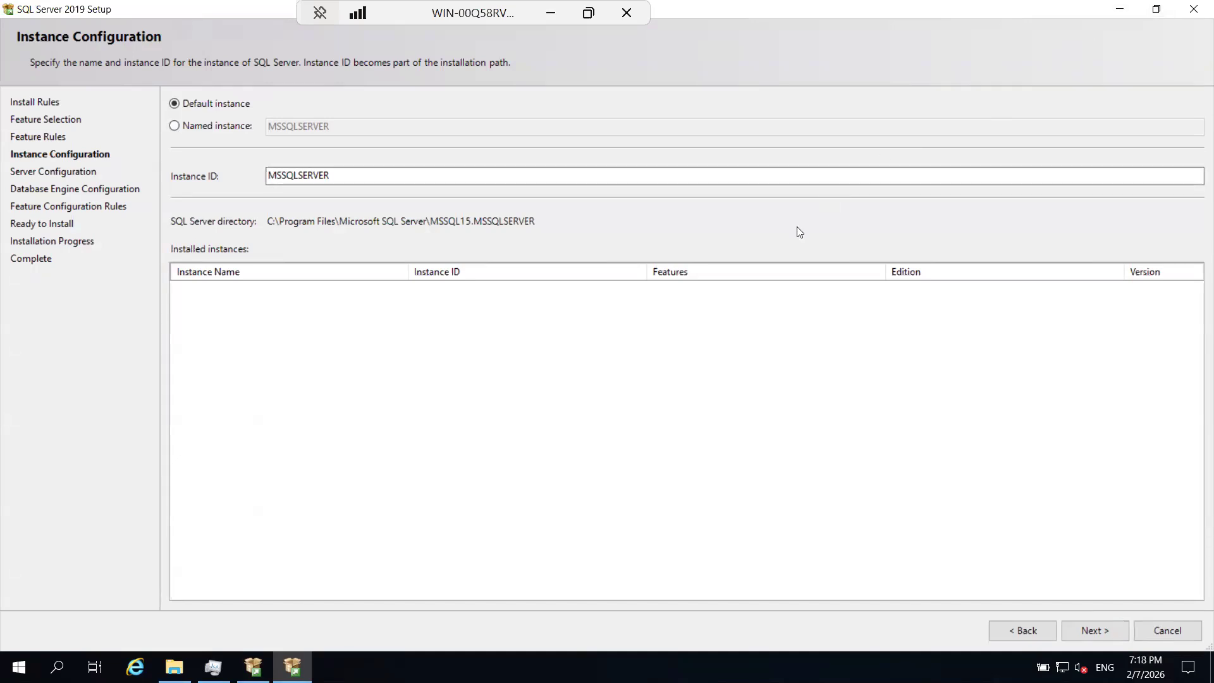
left_click(1157, 8)
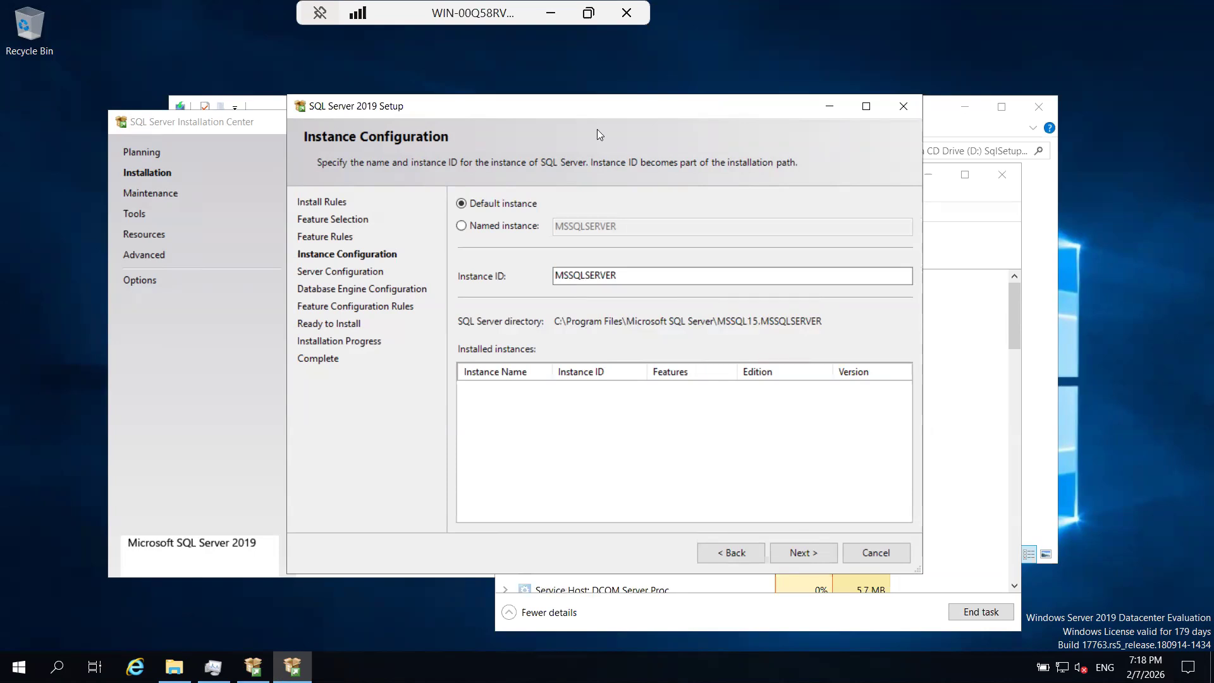
left_click(547, 15)
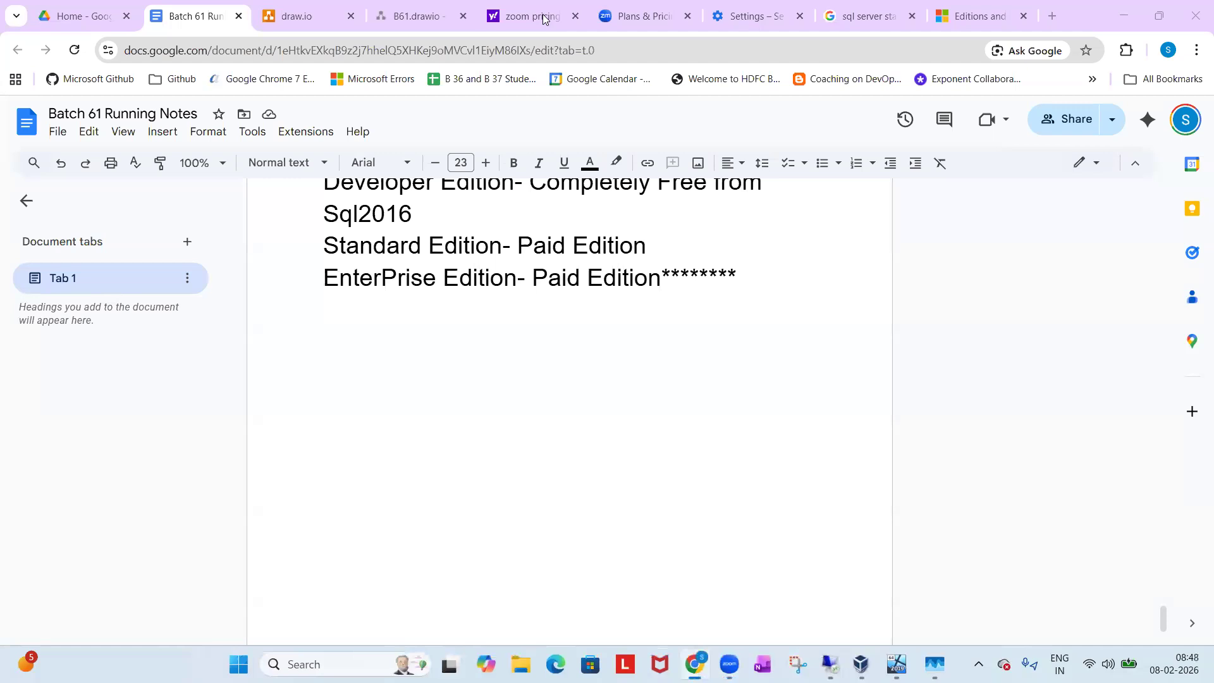
left_click(732, 396)
type("One sql server software copy is called one instance")
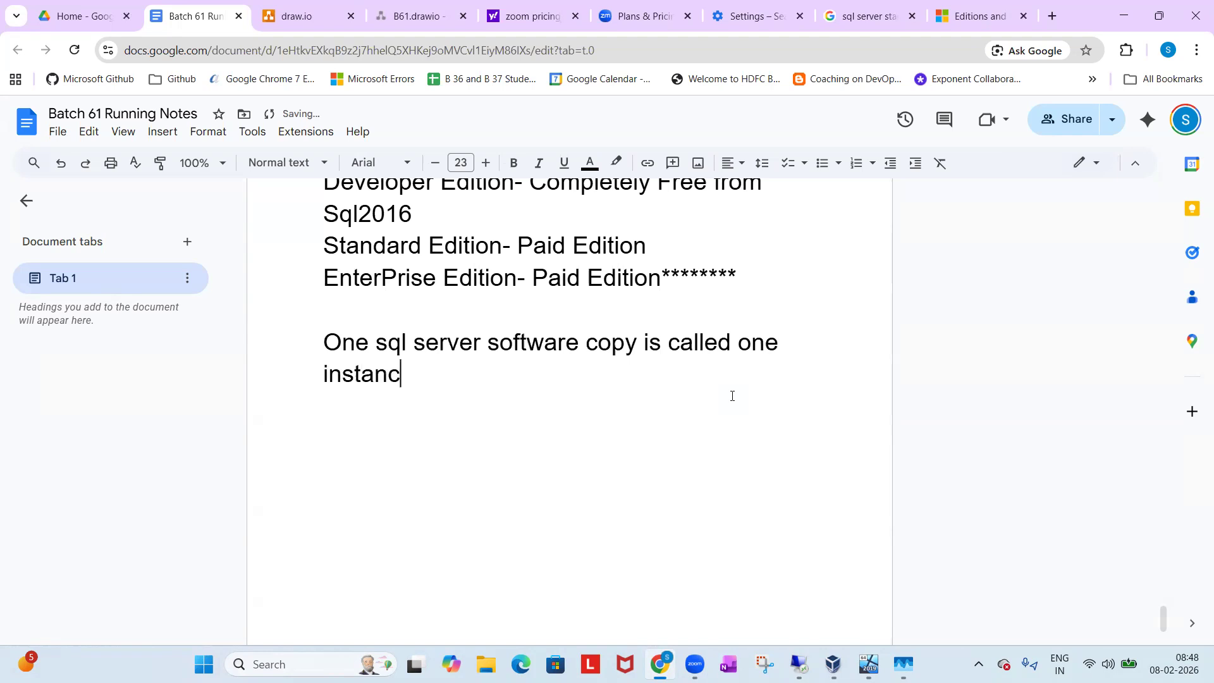
Add the line "WE can install 50 Instances in a machine" below the instance definition.
key("Return")
type("WE can install")
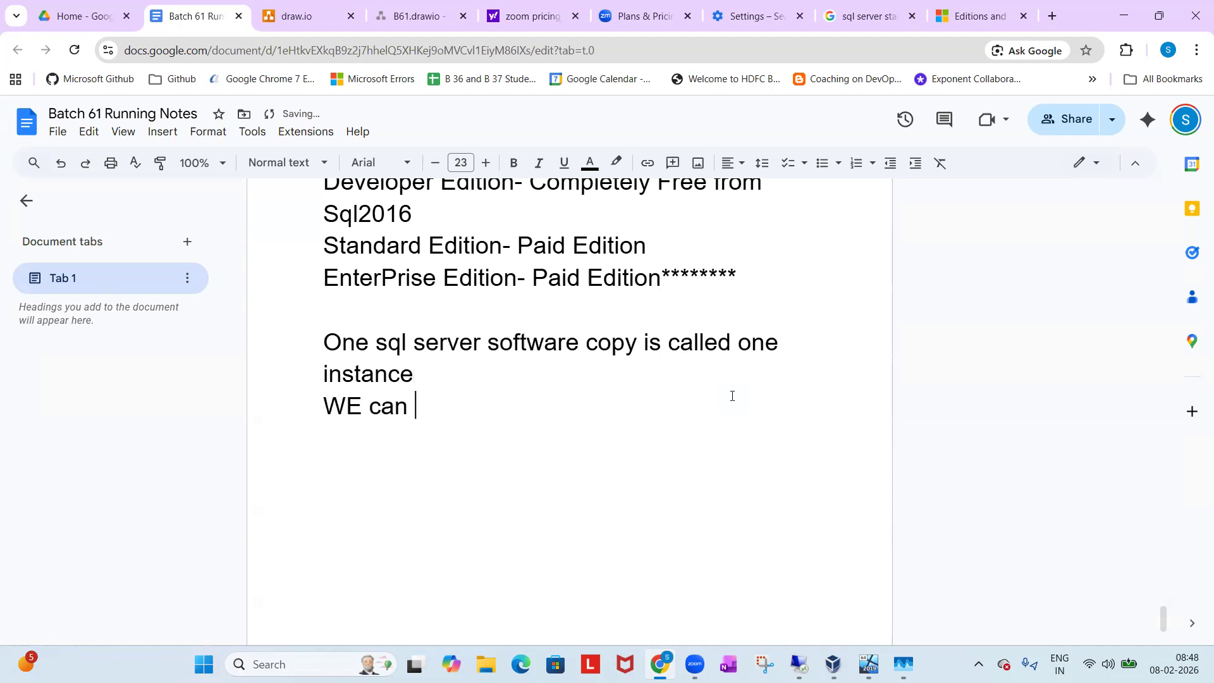
type(" 50 Insta")
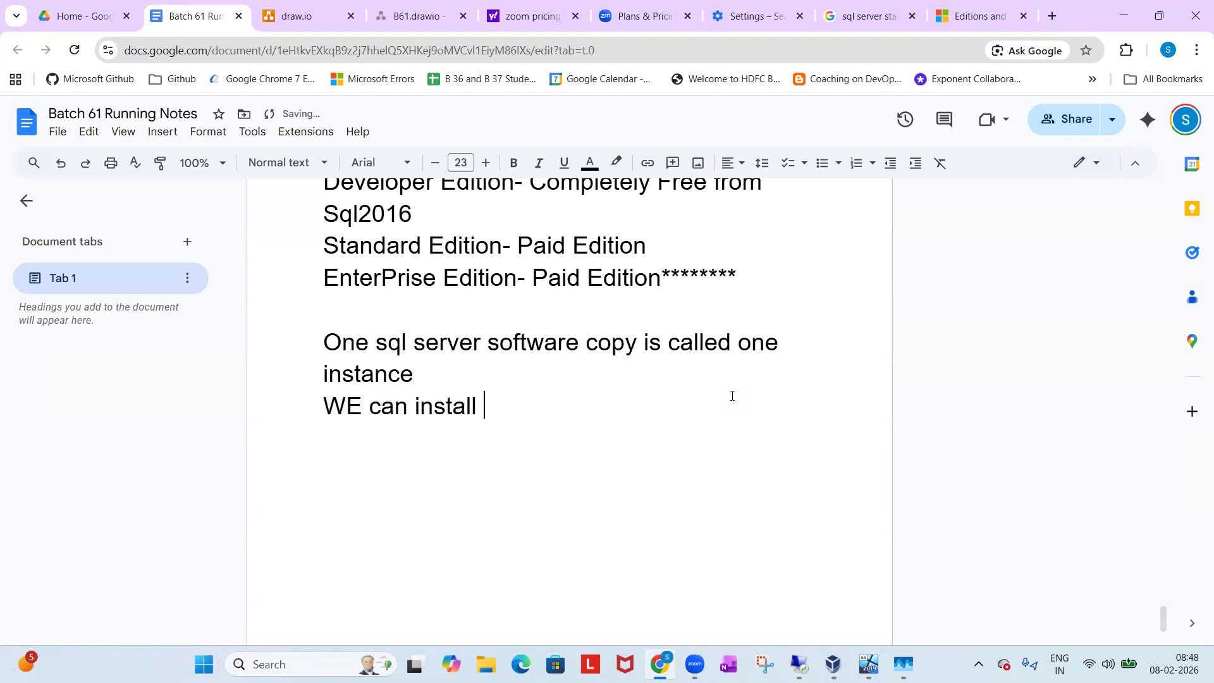
type("nce")
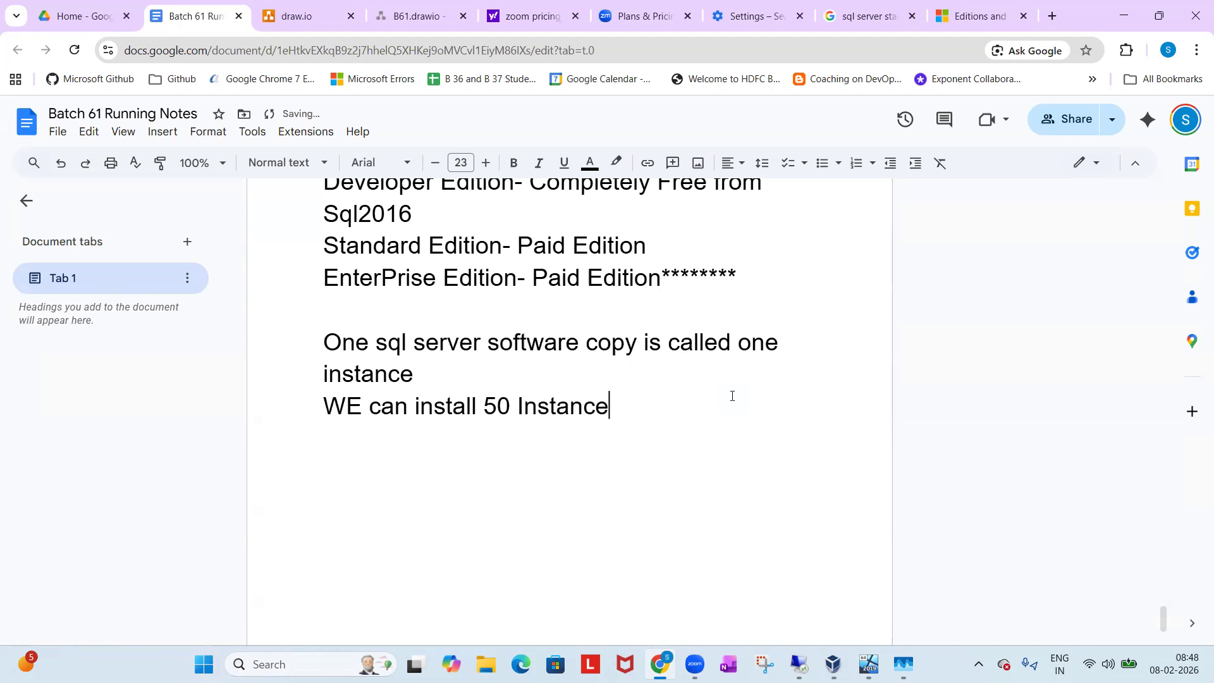
type("s in a machine")
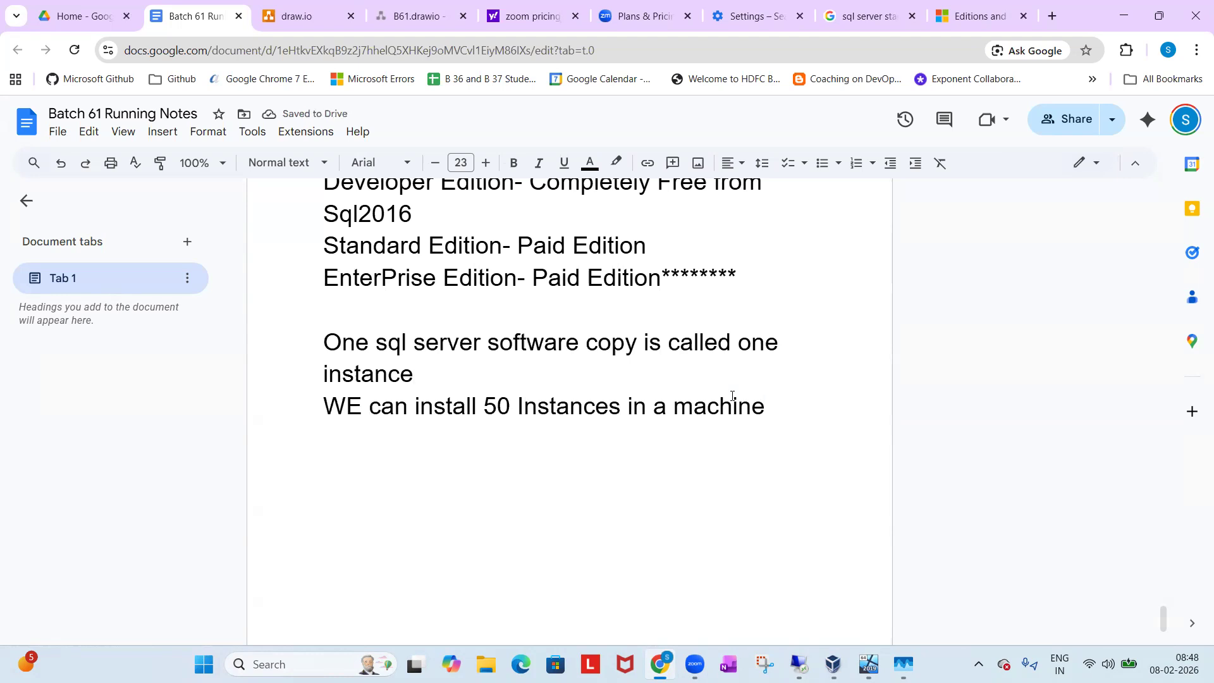
Add the line "Two types of Instances" below the 50 Instances note and start an empty line under it.
key("Return")
type("Two type so")
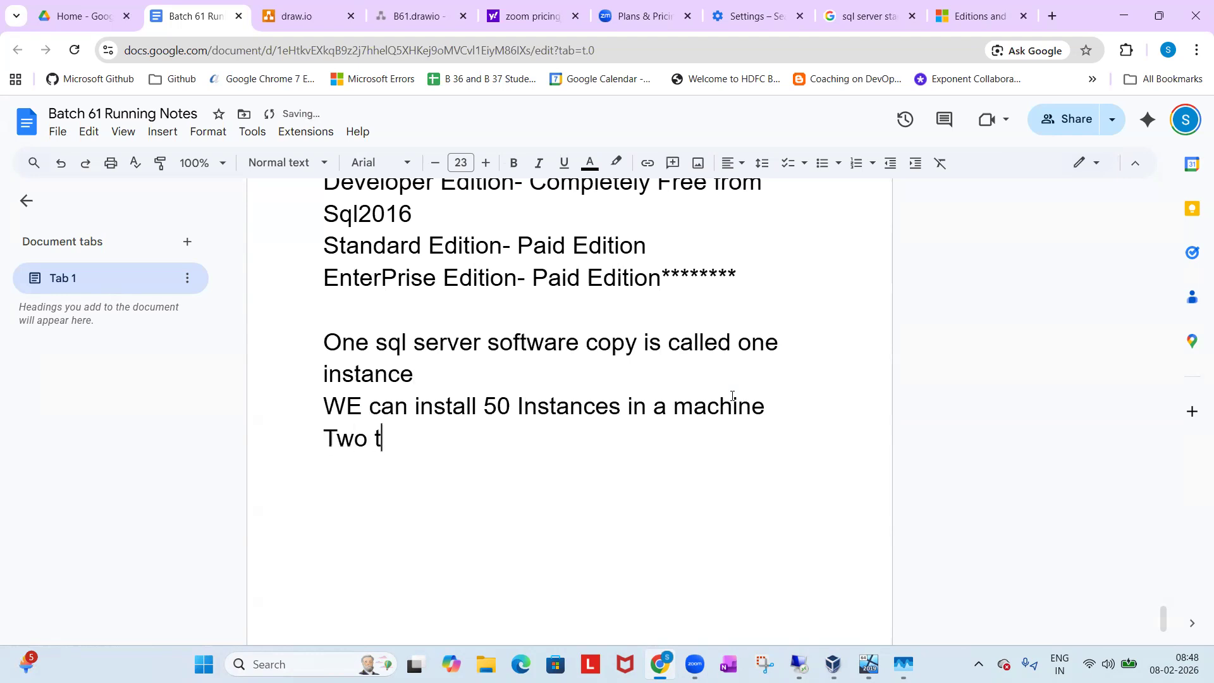
key("BackSpace")
key("BackSpace")
key("BackSpace")
type("s o")
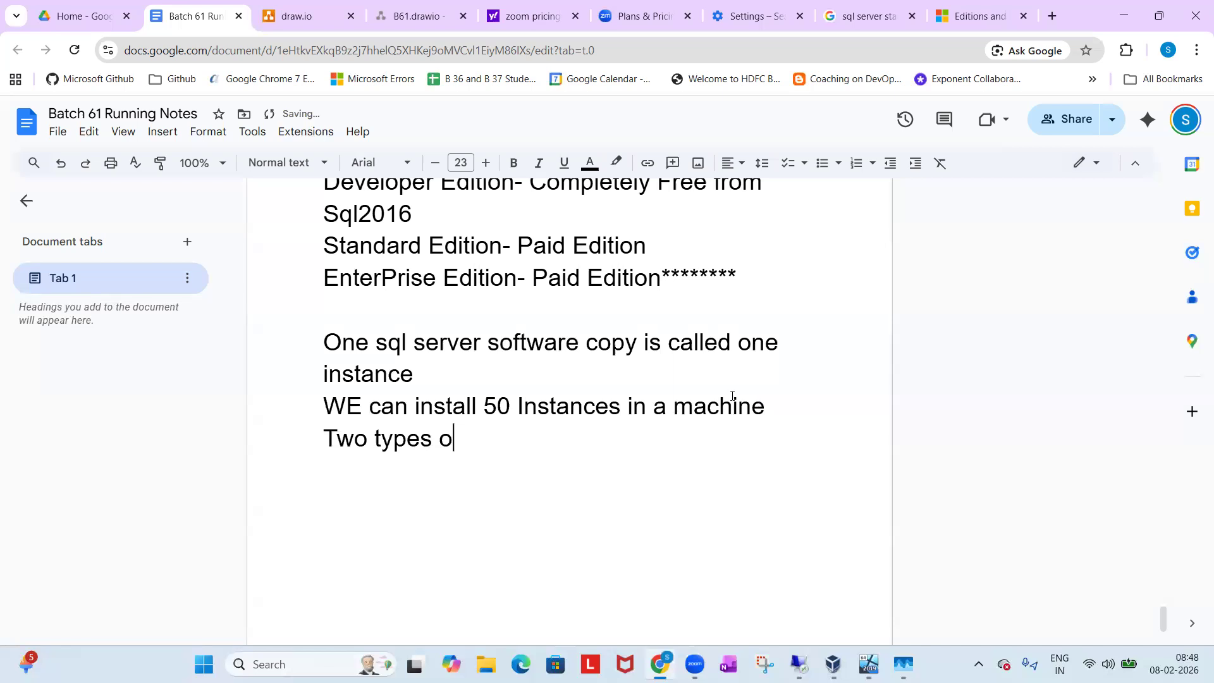
type("f Instances")
key("Return")
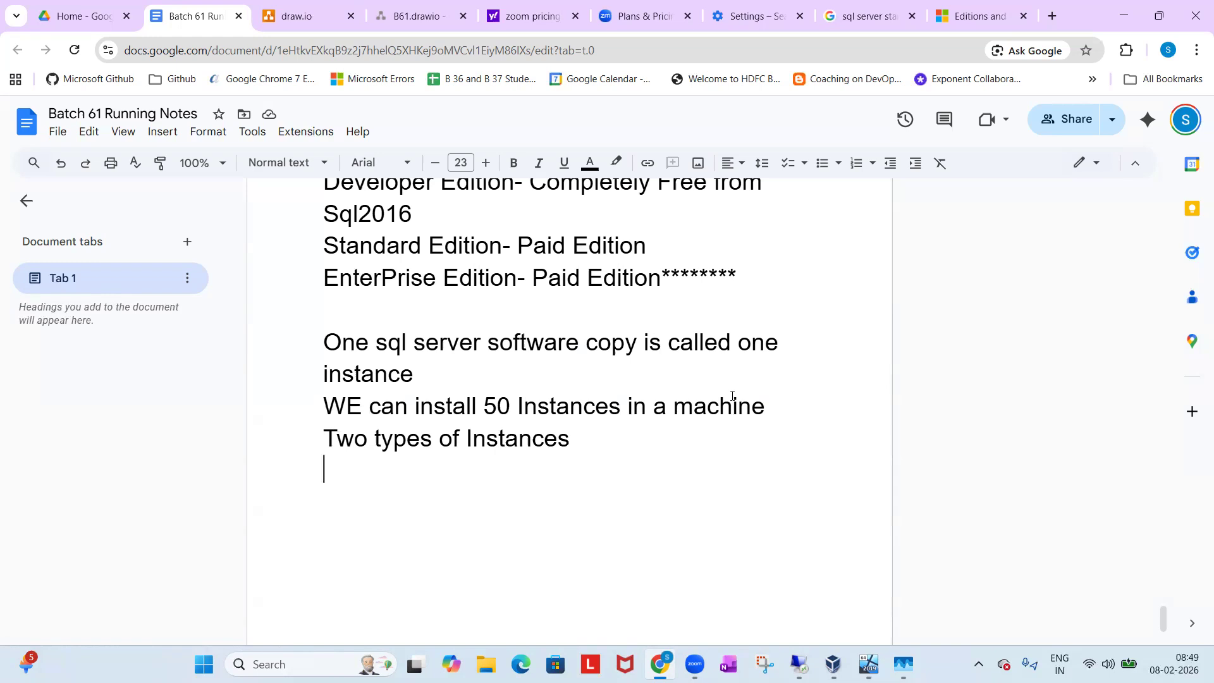
List "Default Instance" and "Named Instance" on separate lines under "Two types of Instances".
type("De")
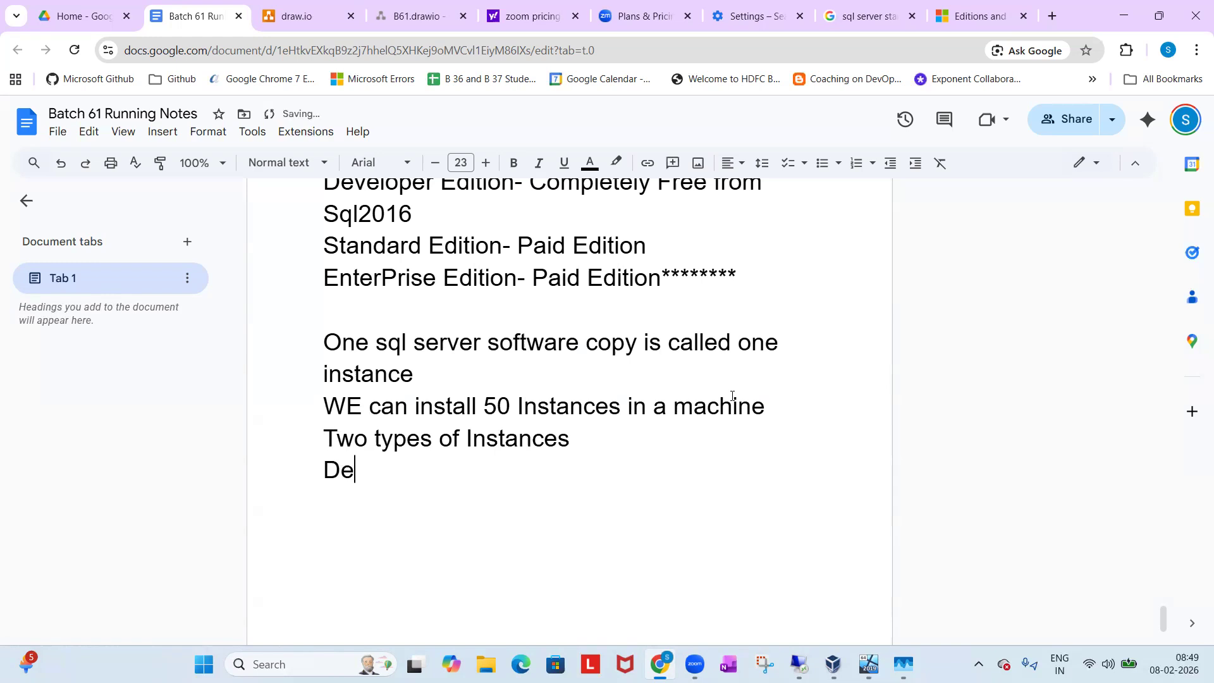
type("fault Instance")
key("Return")
type("Named Instance")
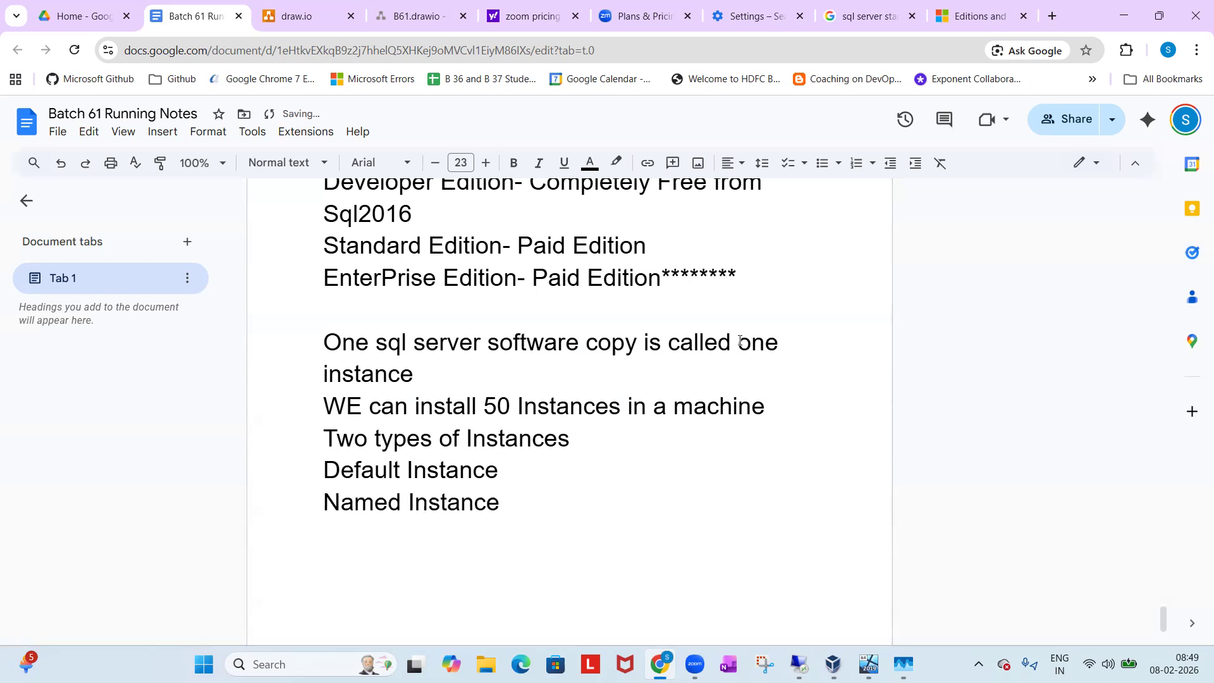
Highlight the 50 in the instances note and add the line "1+49 Instances" below "Named Instance".
double_click(496, 404)
left_click_drag(526, 405, 535, 405)
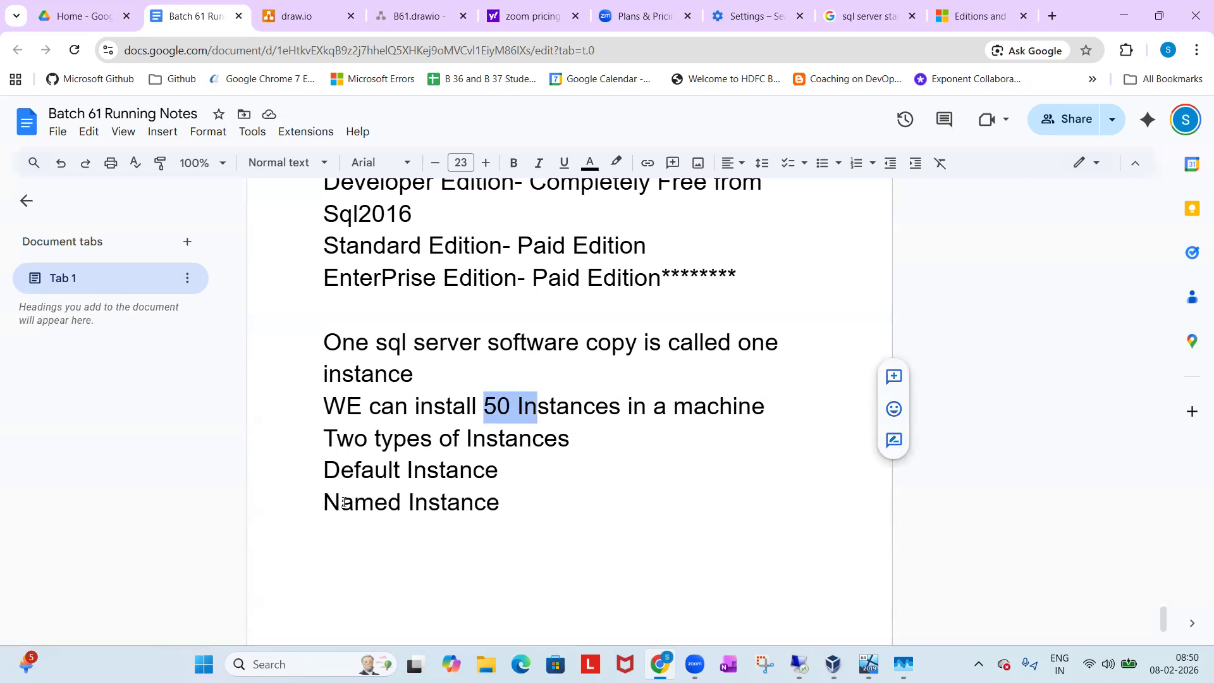
left_click(538, 537)
key("Return")
type("1+49 ")
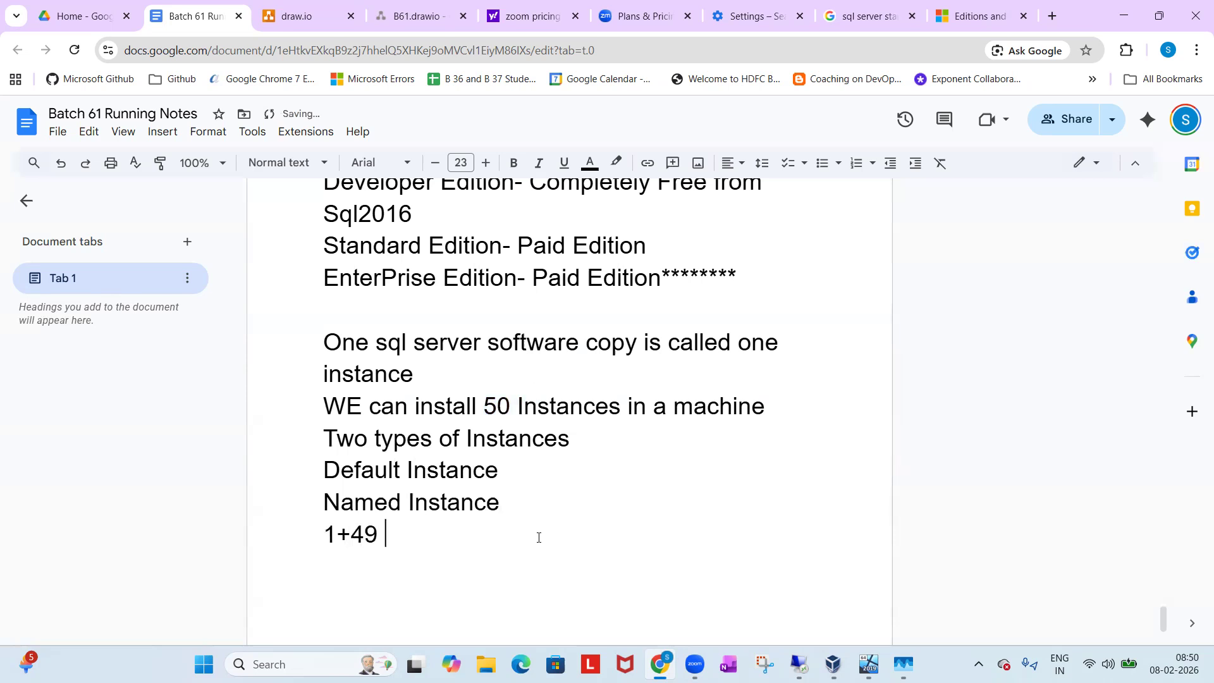
type("Instance")
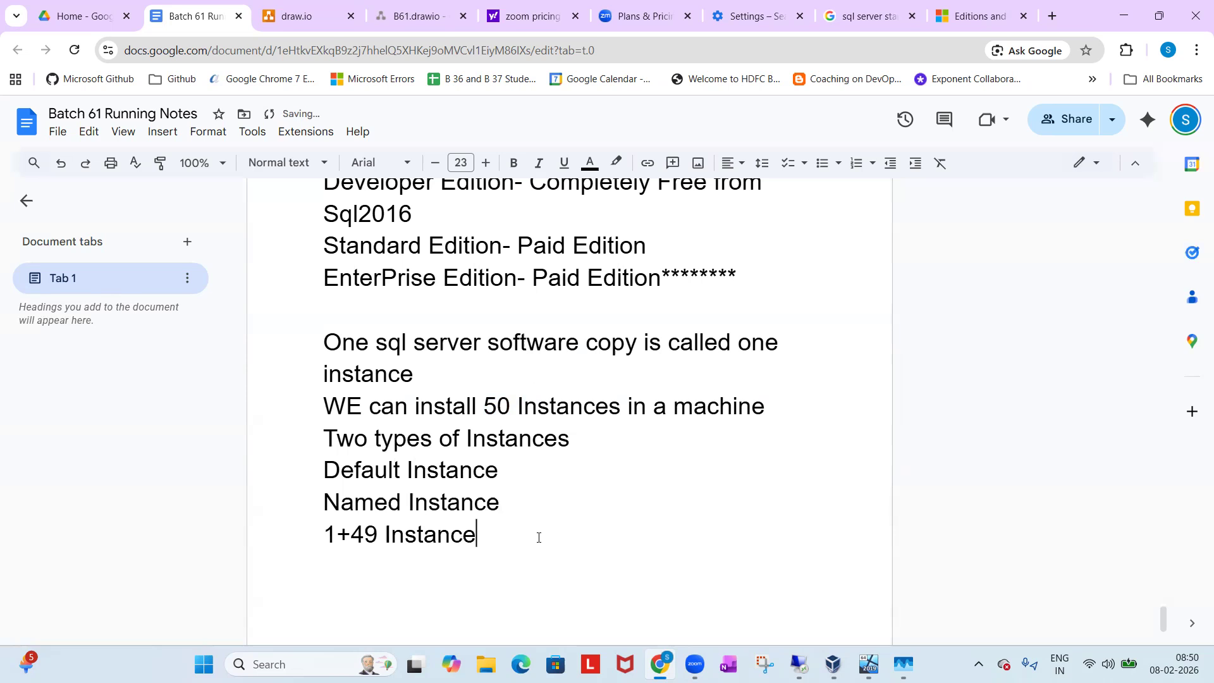
type("s")
Highlight the 1 and the 49 in the "1+49 Instances" line to point out the default and named instance counts.
left_click_drag(325, 536, 334, 536)
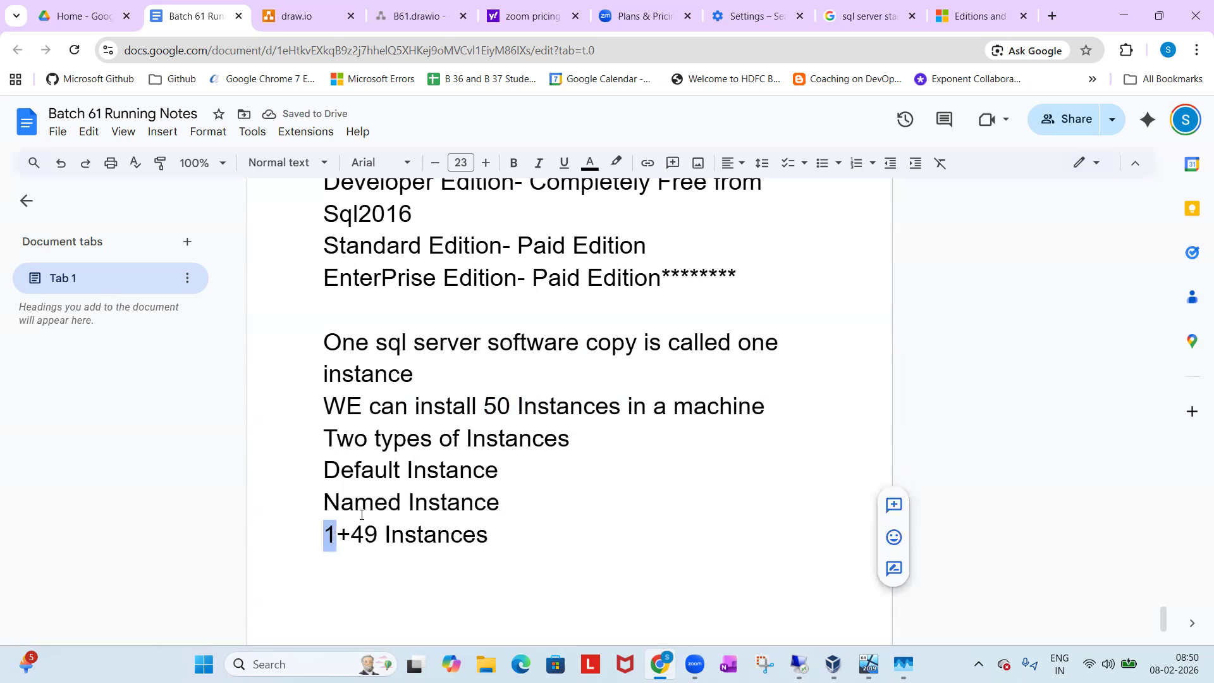
left_click_drag(351, 536, 374, 535)
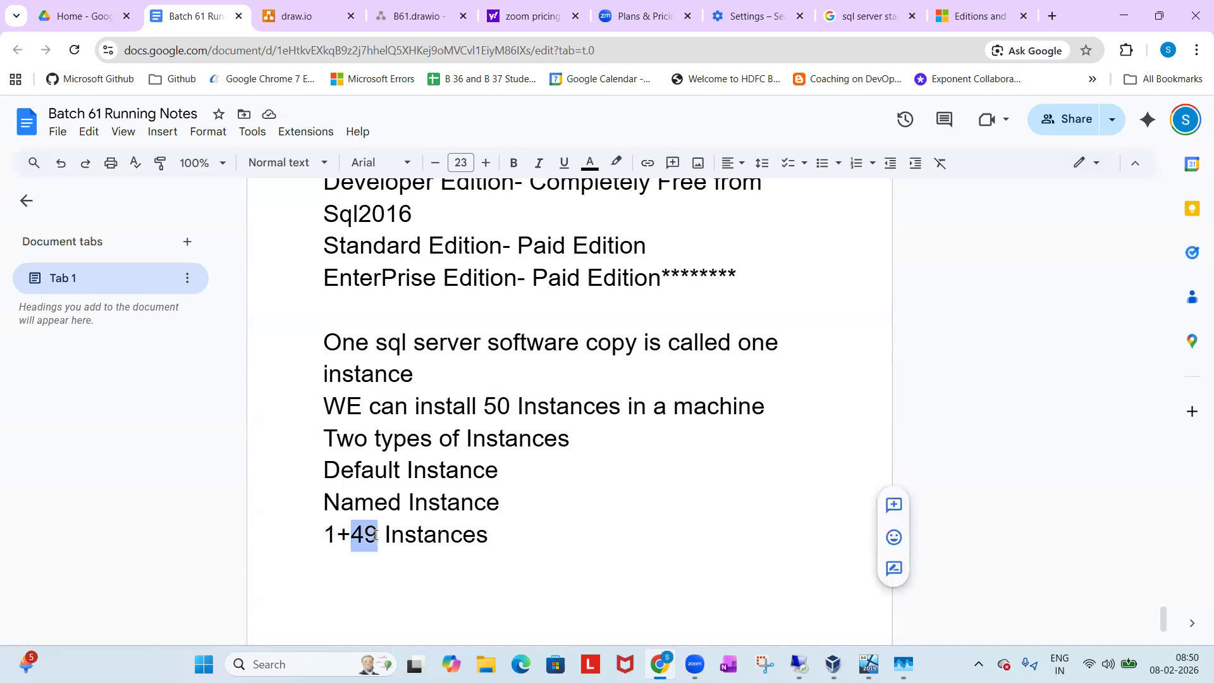
left_click(499, 544)
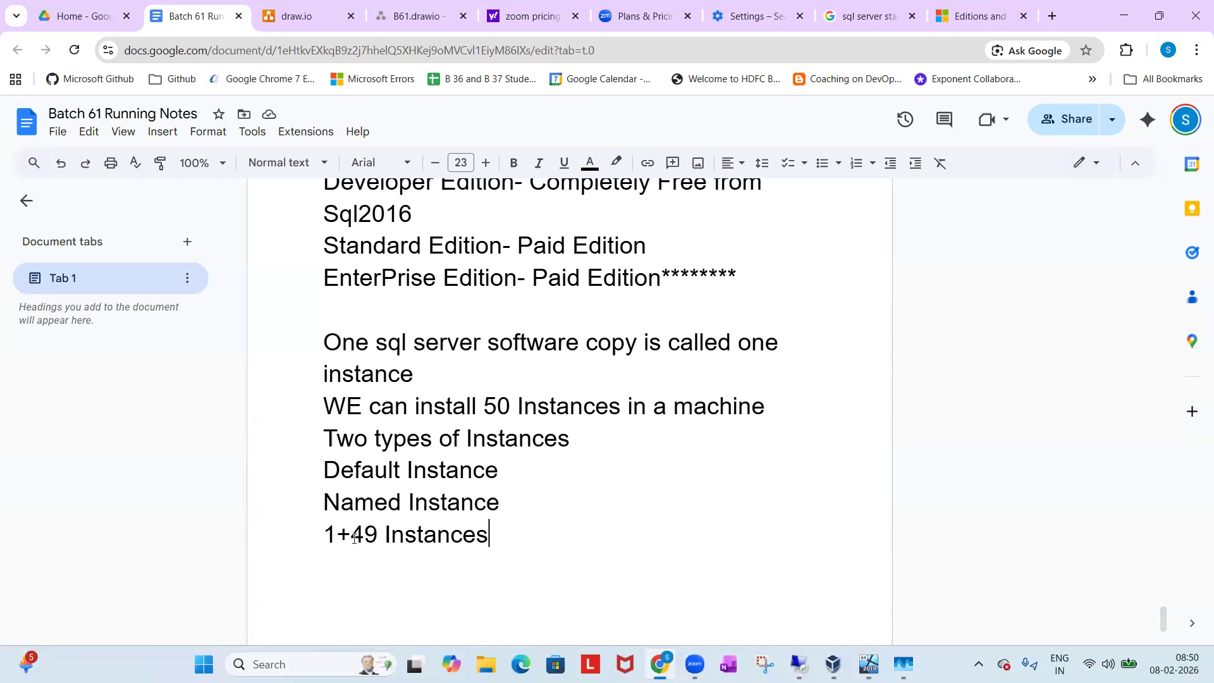
left_click_drag(312, 541, 336, 536)
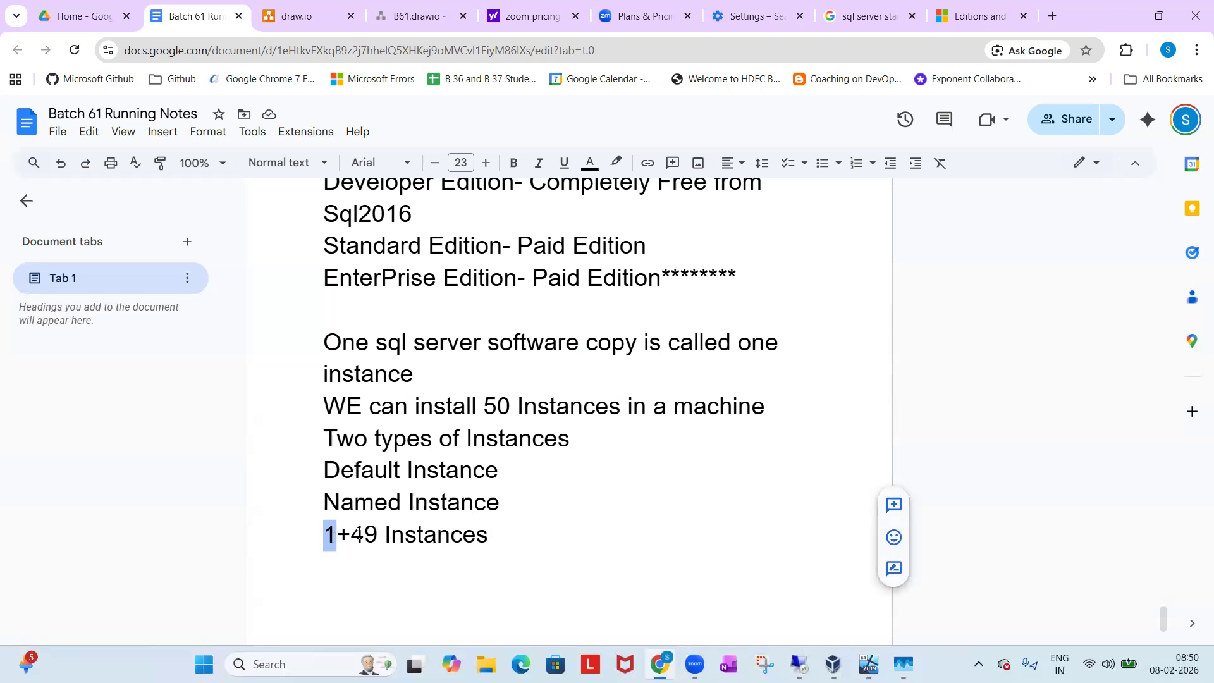
left_click(512, 538)
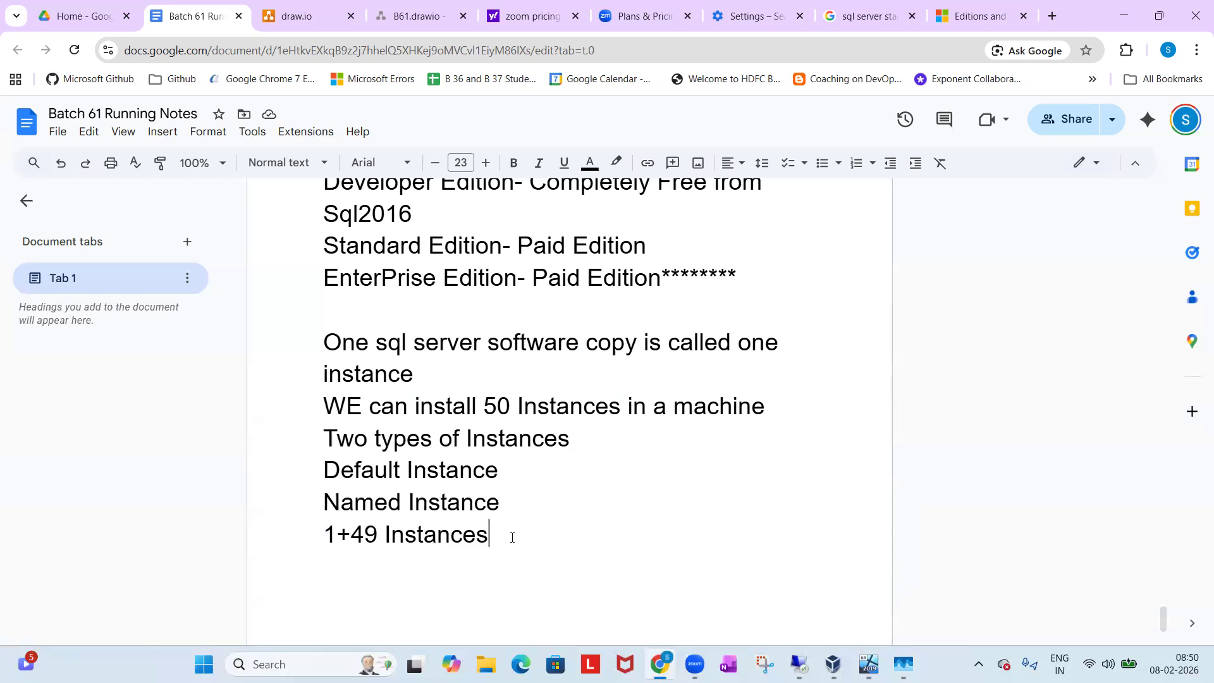
Append "(Computer Name)" to the "Default Instance" line.
left_click(513, 478)
type("(Computer ")
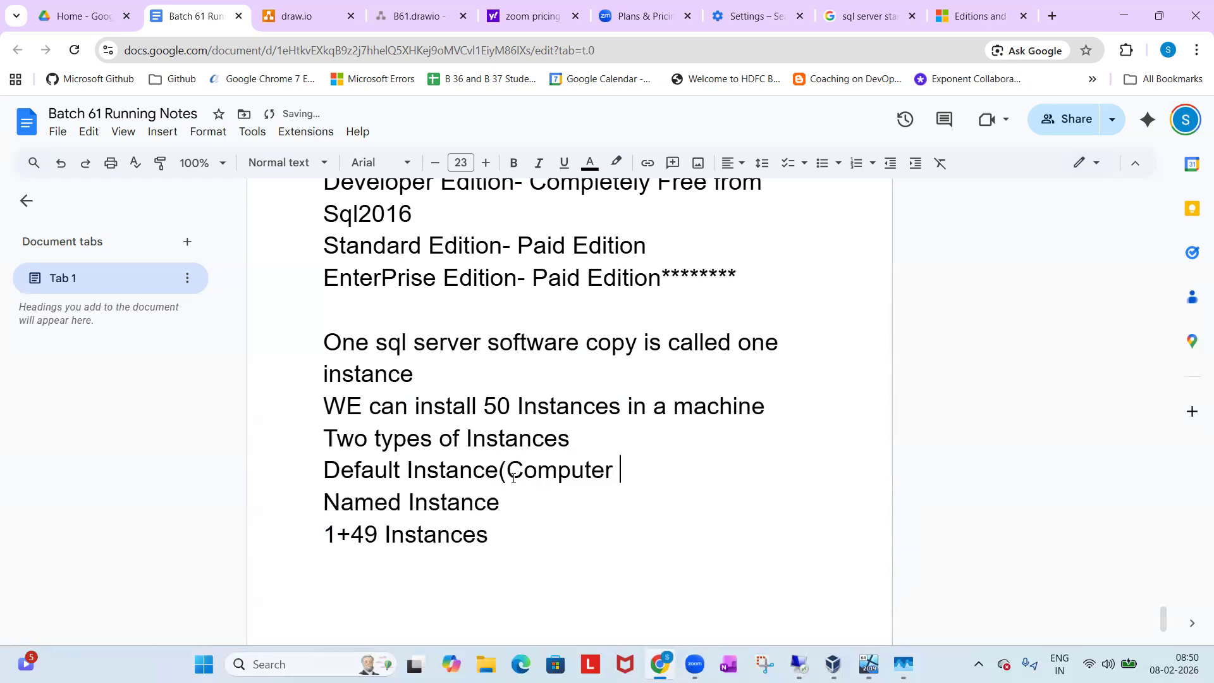
type("Name)")
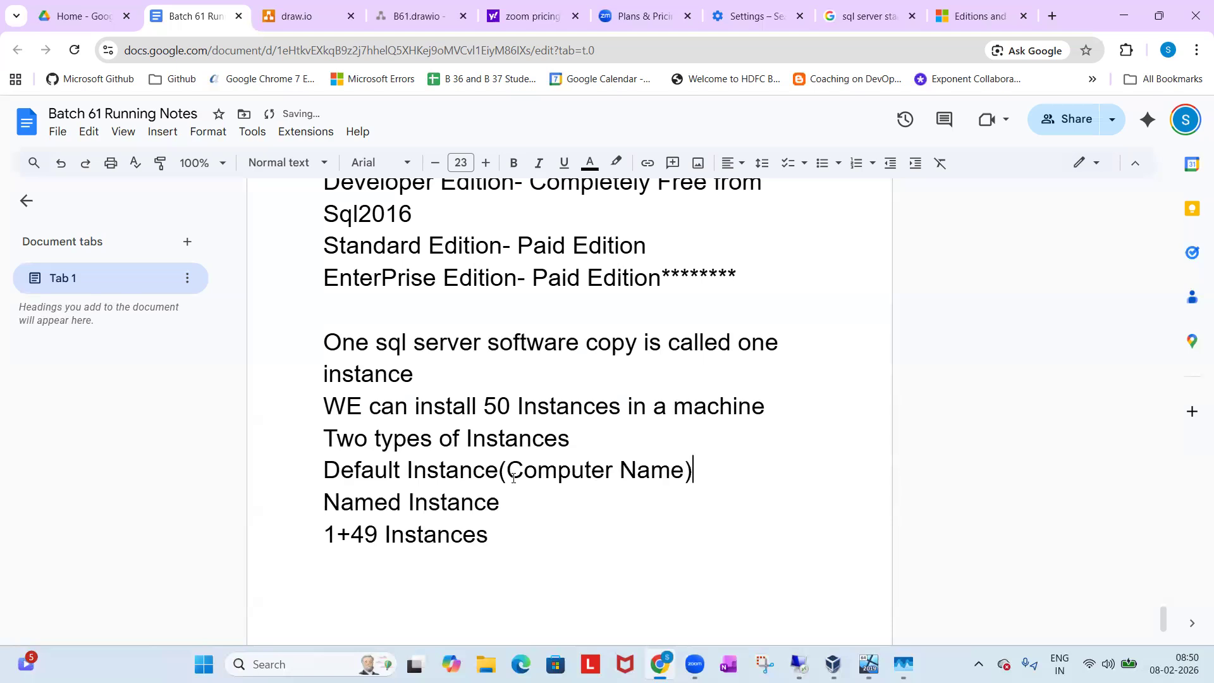
Append "(Name the instance)" to the "Named Instance" line.
left_click(503, 503)
type("(Name the is")
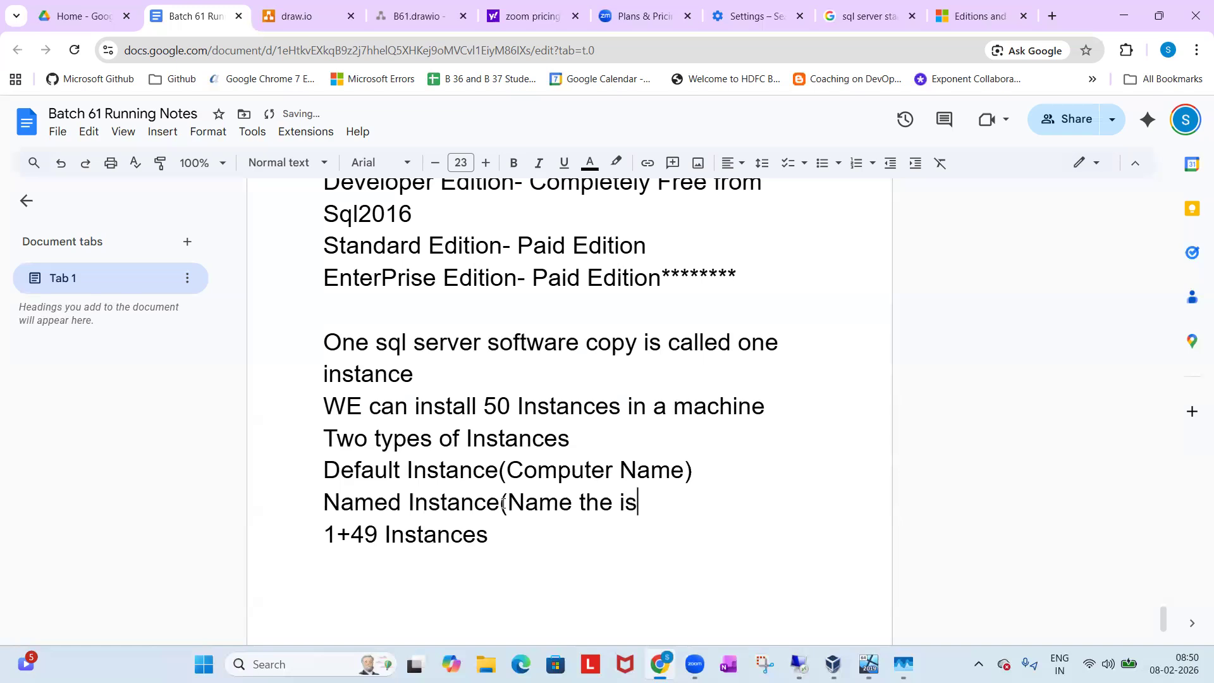
key("BackSpace")
type("nstance)")
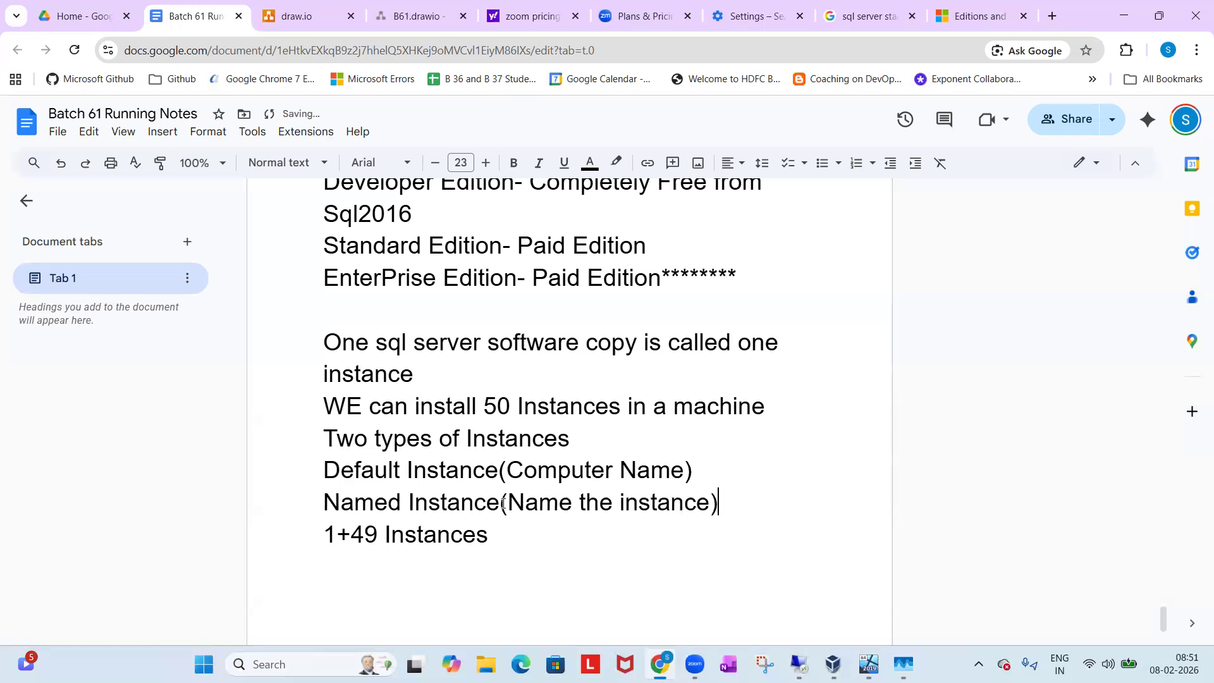
Add the line "Named Instances" below "1+49 Instances" in the running notes.
left_click(496, 552)
key("Return")
type("Named In")
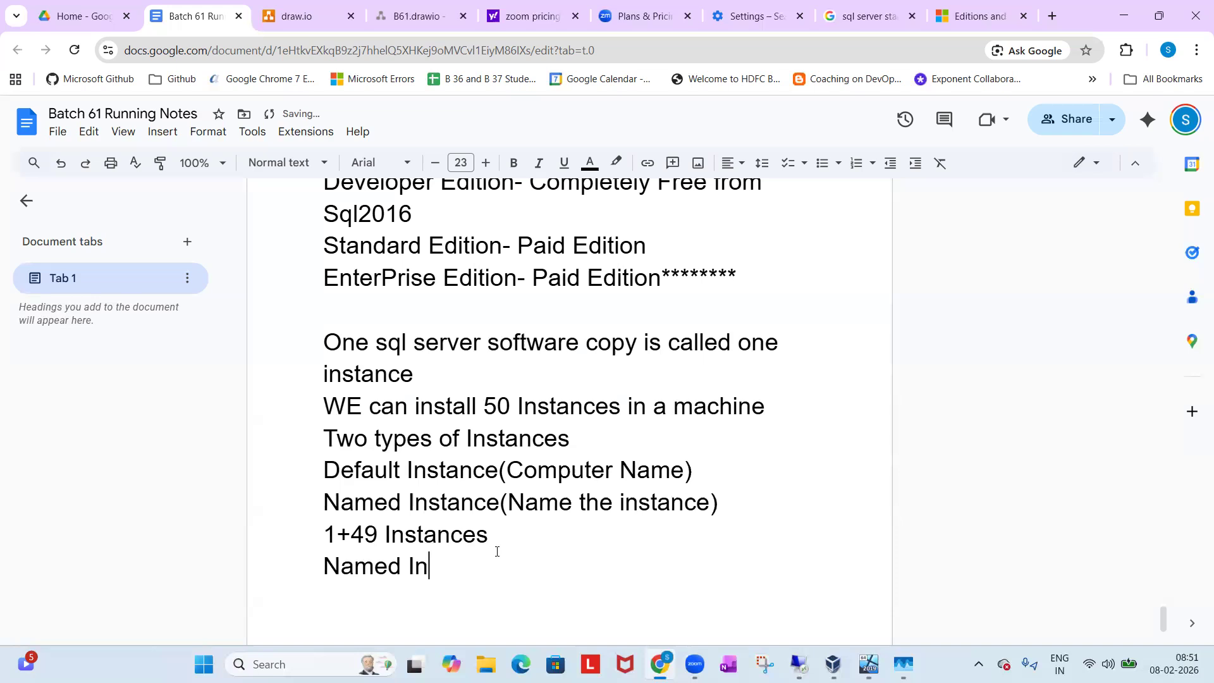
type("stances")
key("Return")
Start a numbered list under "Named Instances" with the item "Instance Name cannot be more than 16chars".
type("1. ")
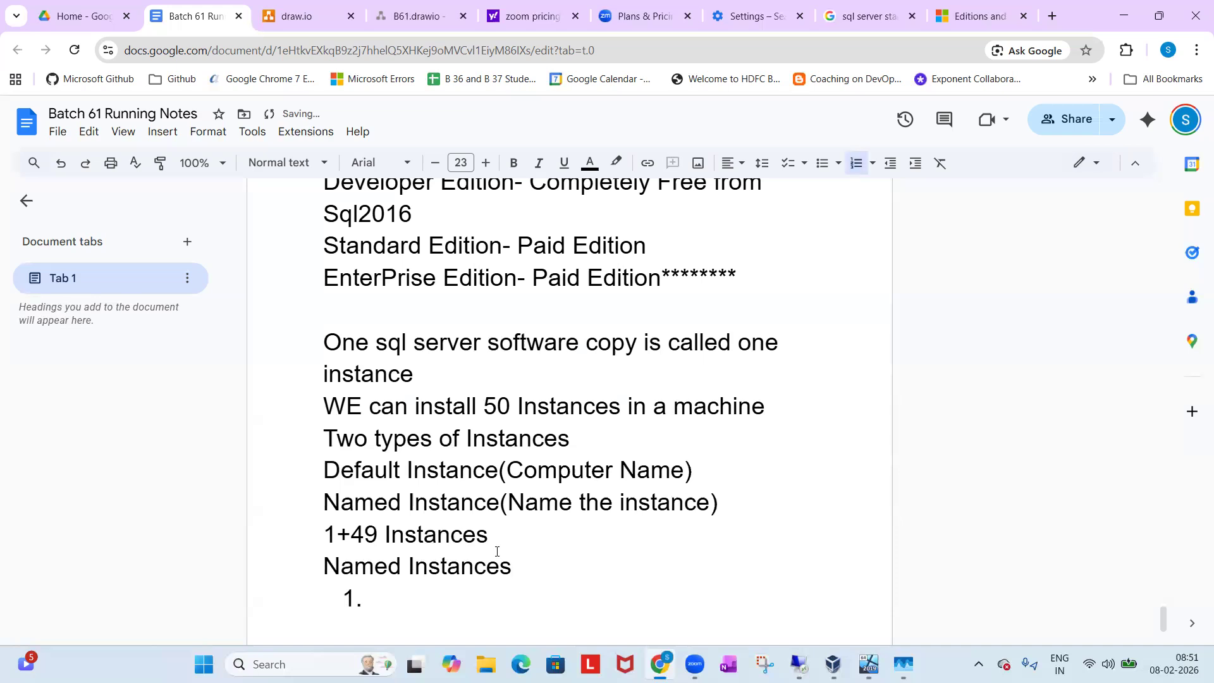
type("Instanc")
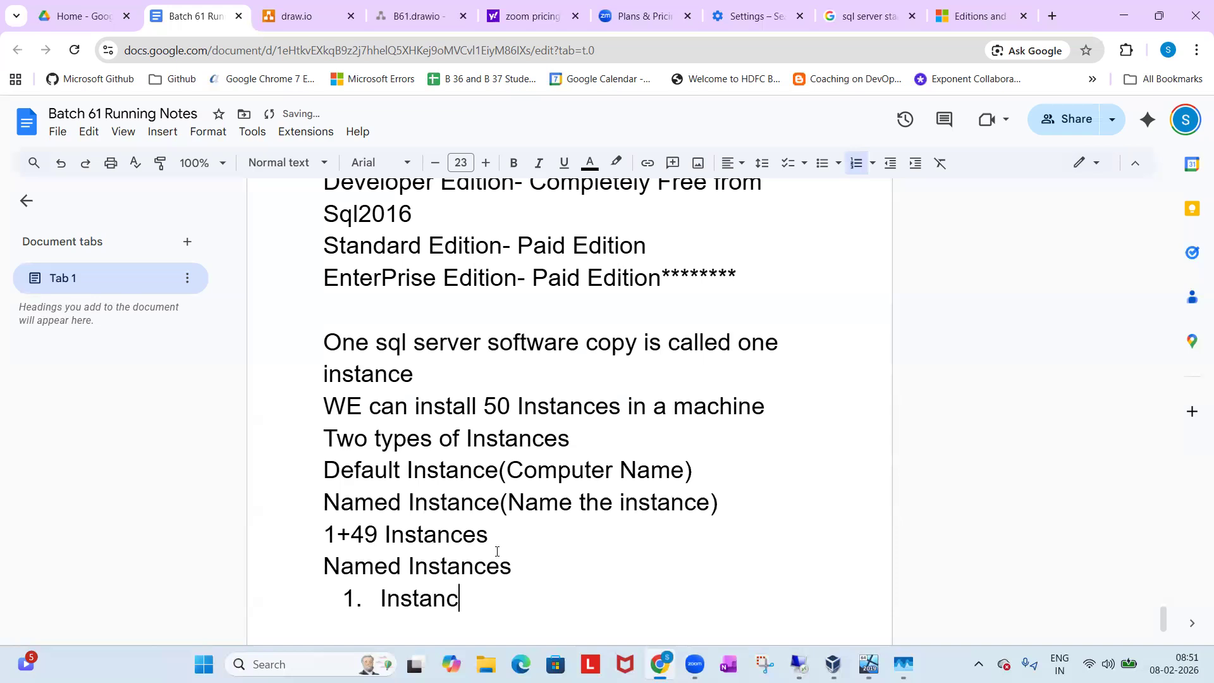
type("e Name cannot")
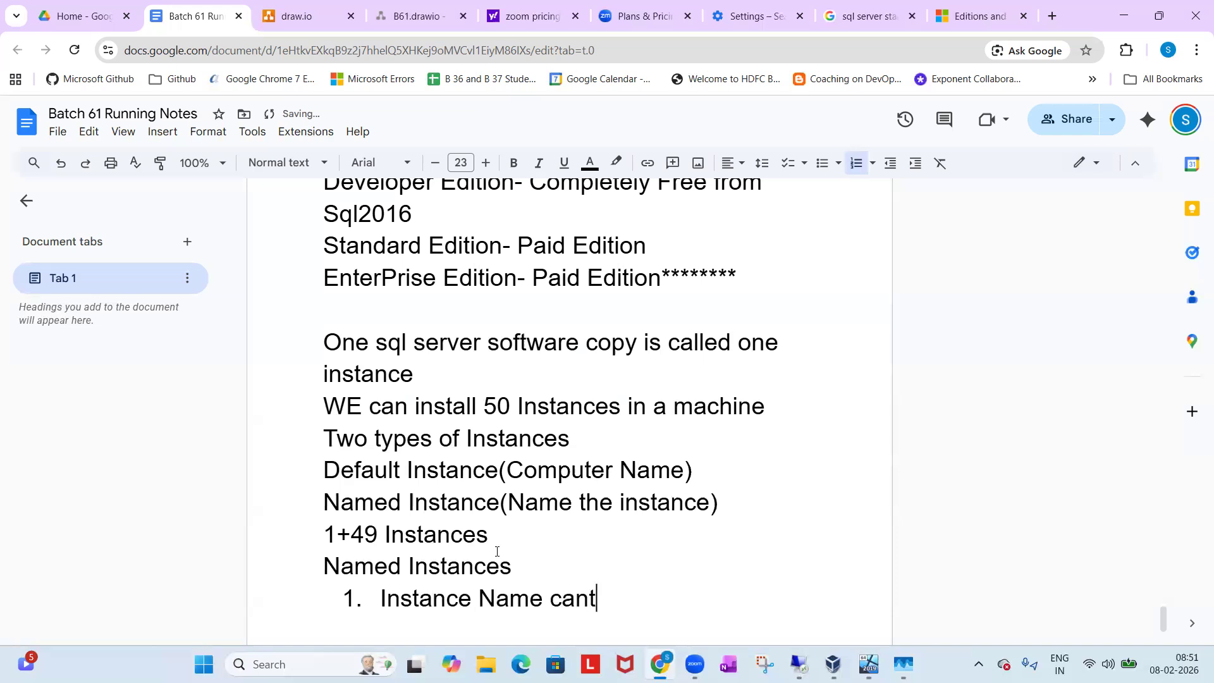
key("BackSpace")
type("not be")
key("BackSpace")
type("be more than 16 c")
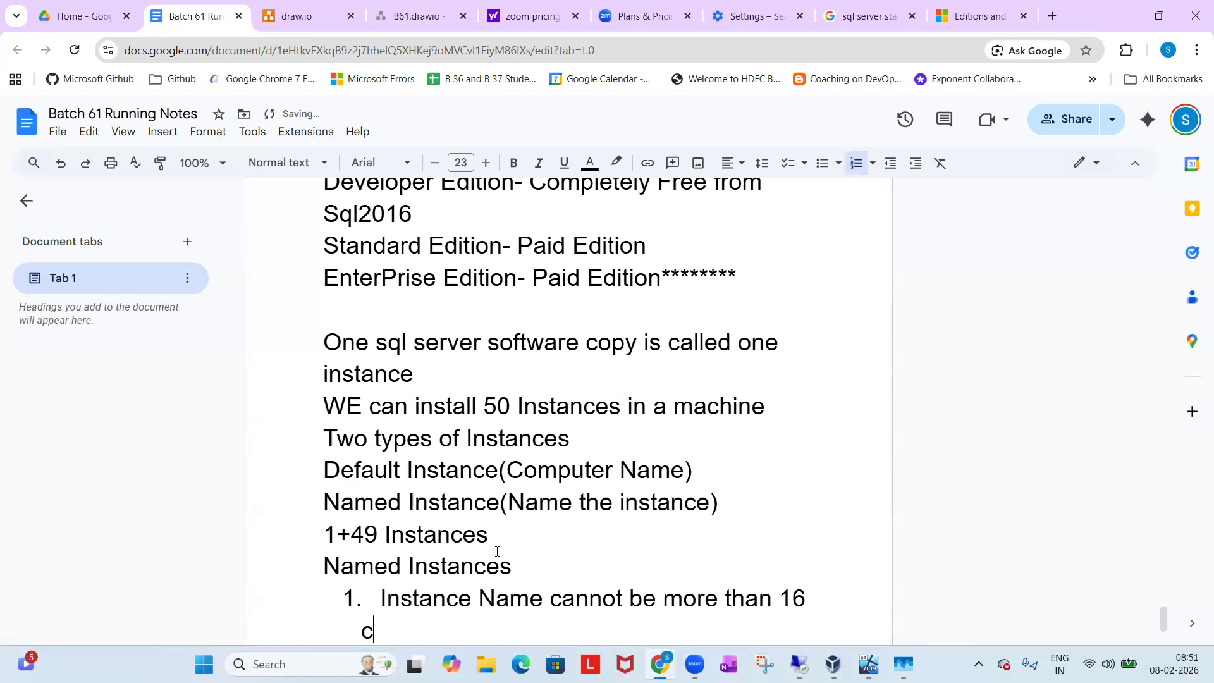
key("BackSpace")
key("BackSpace")
type("chars")
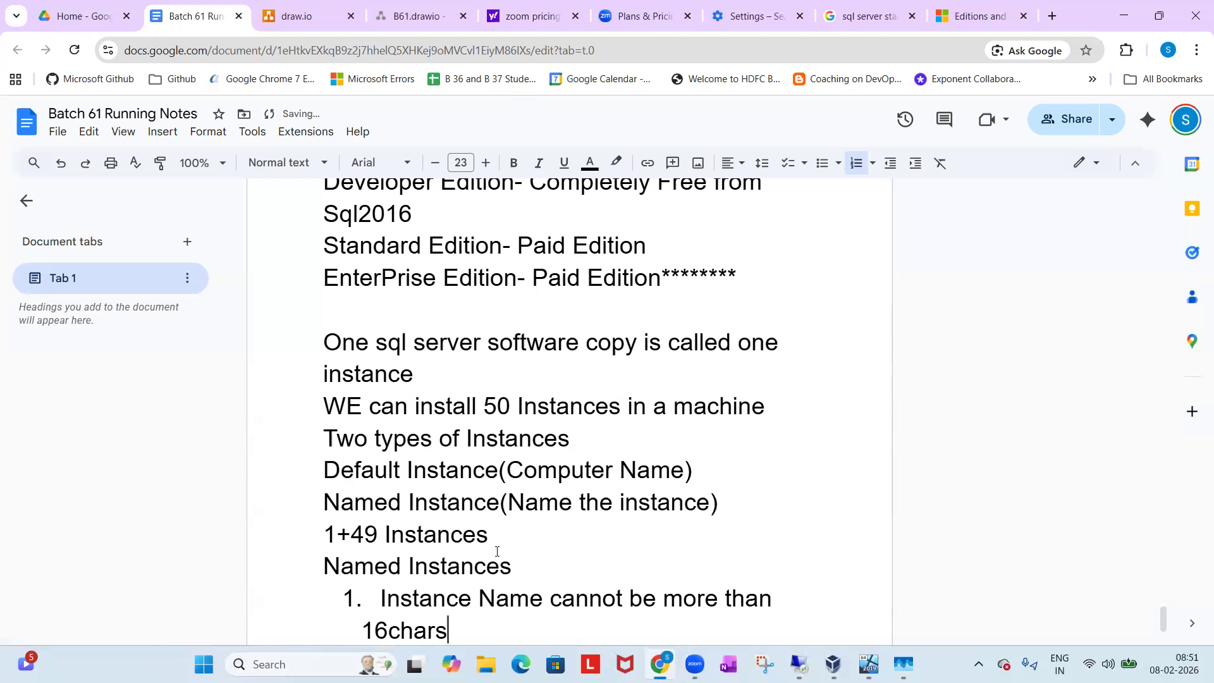
Add the second list item "It dont allow any special chars in the name other than $ _".
key("Return")
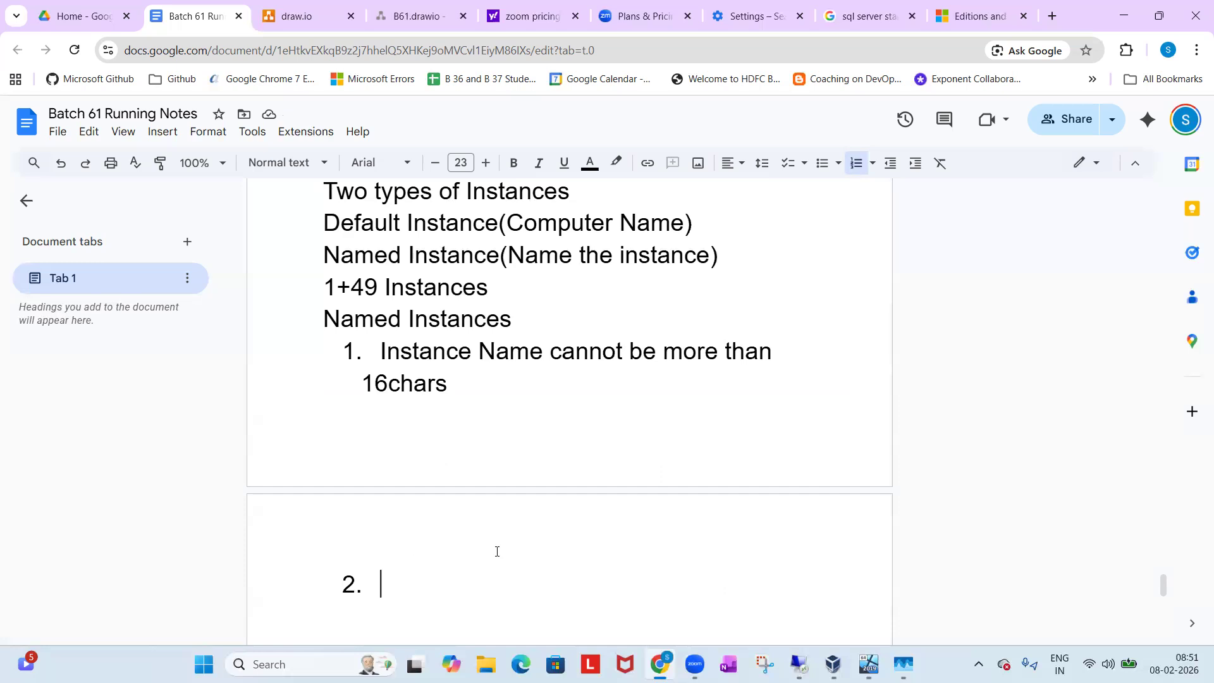
type("It dont ")
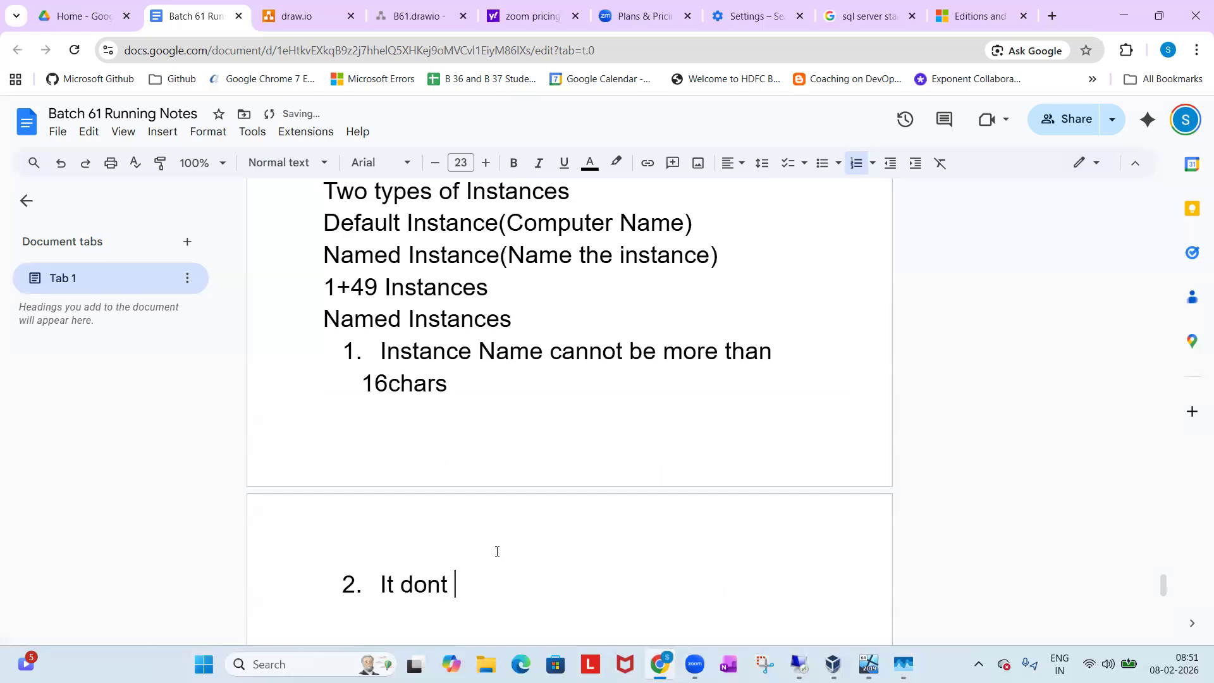
type("allow any spe")
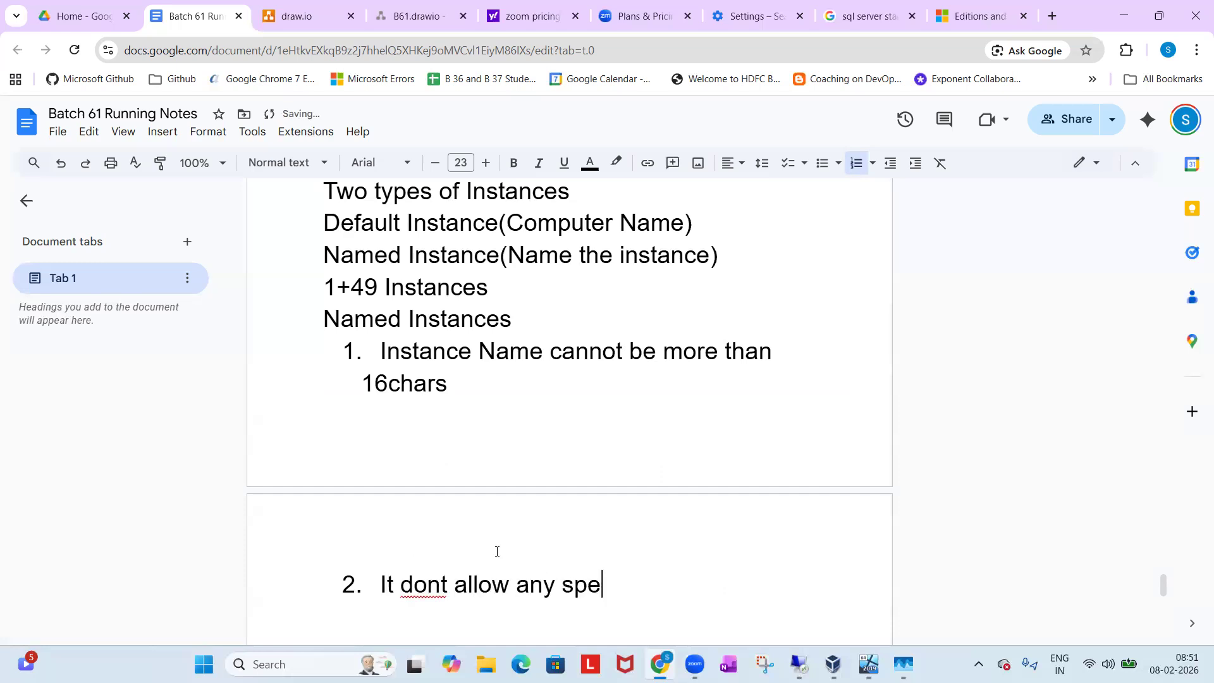
type("cial chan")
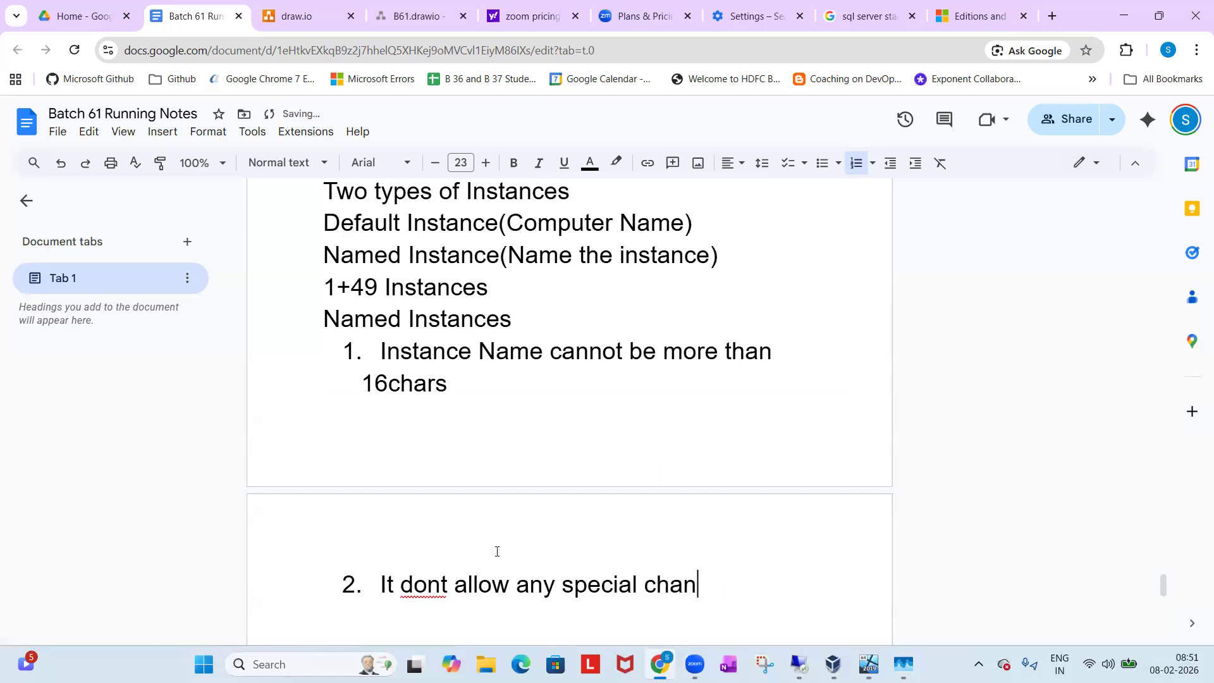
key("BackSpace")
type("rs in the name other ")
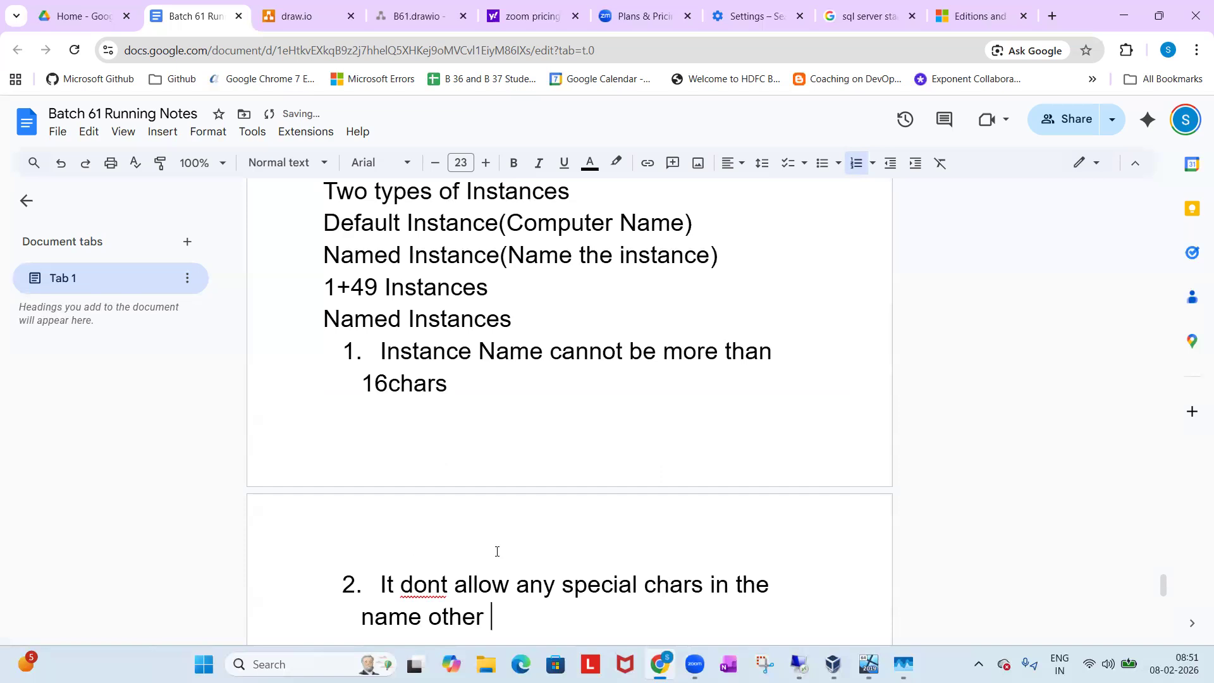
type("than $")
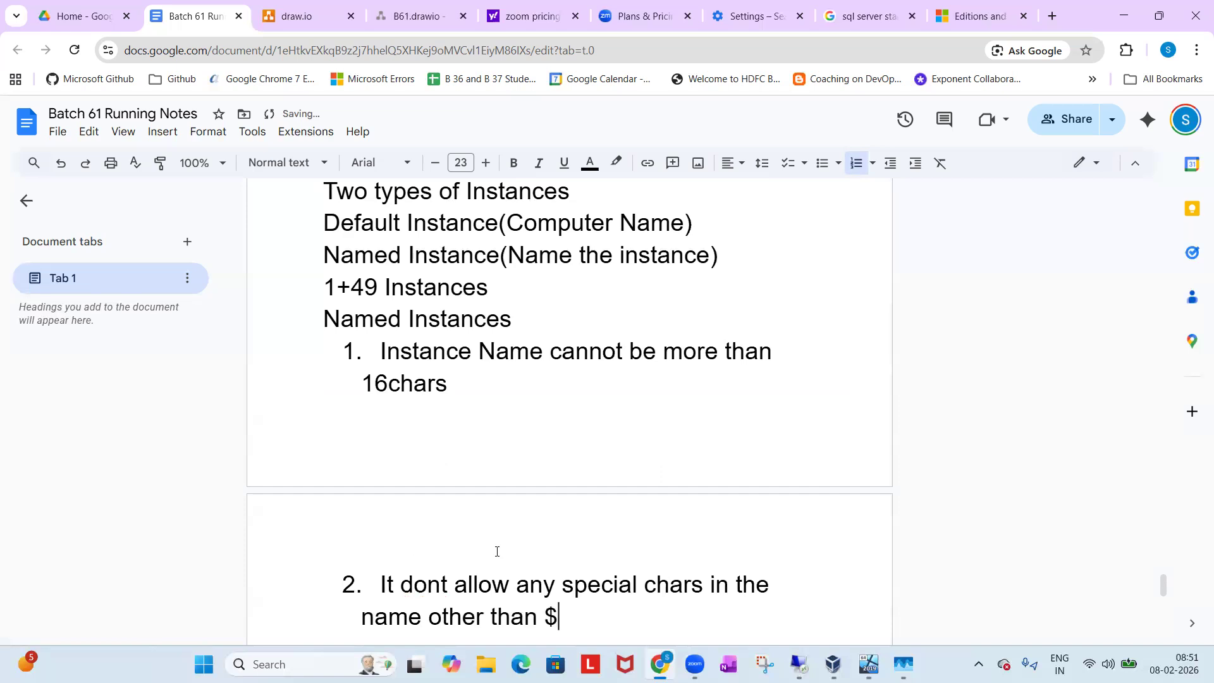
type("_")
key("Left")
left_click(605, 625)
Add the third list item "Instance Name cannot start with numbers".
key("Return")
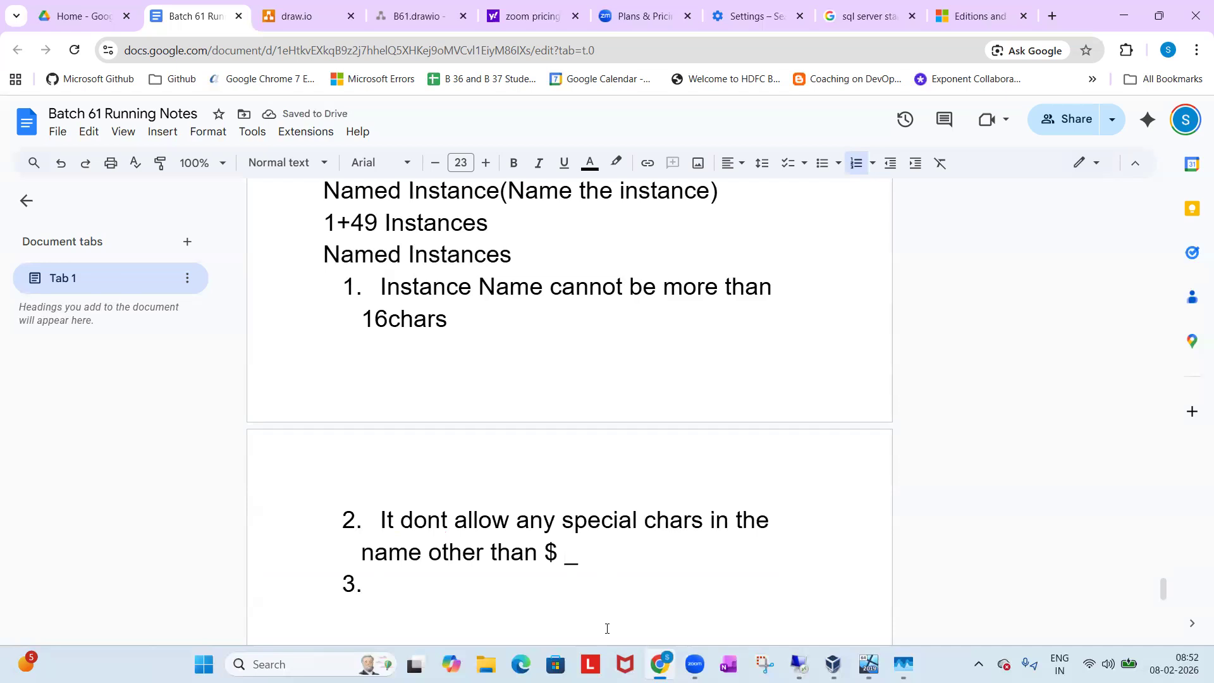
type("Instance Name cant")
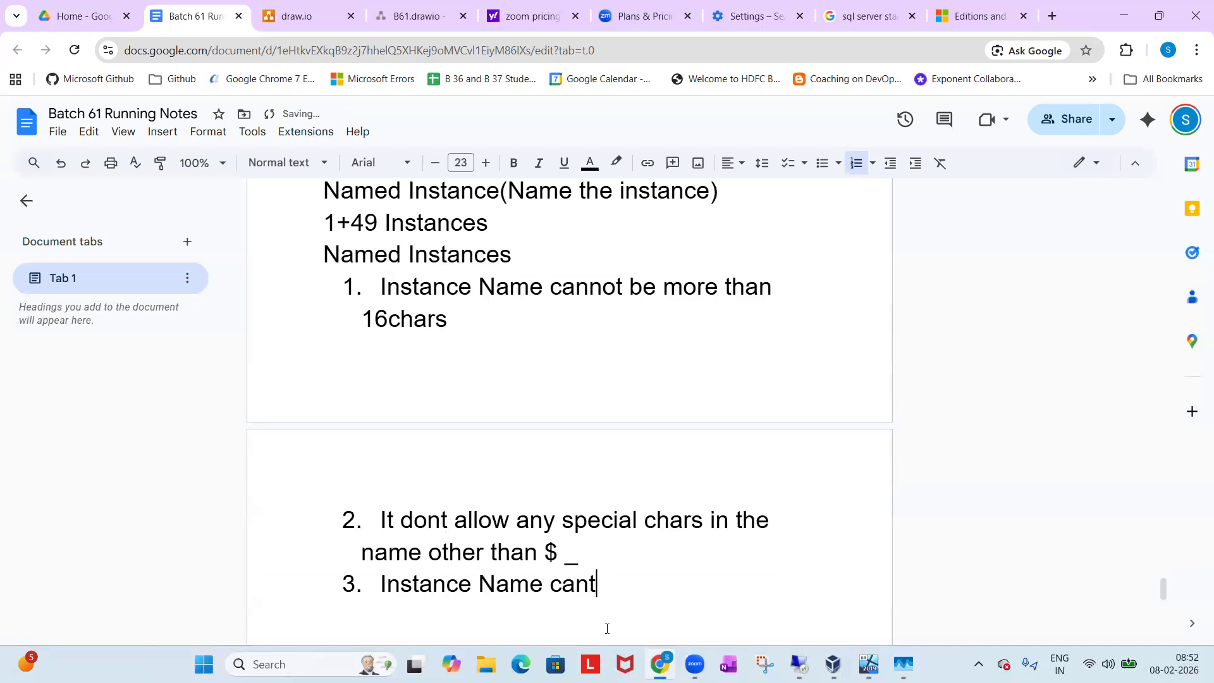
key("BackSpace")
type("not start")
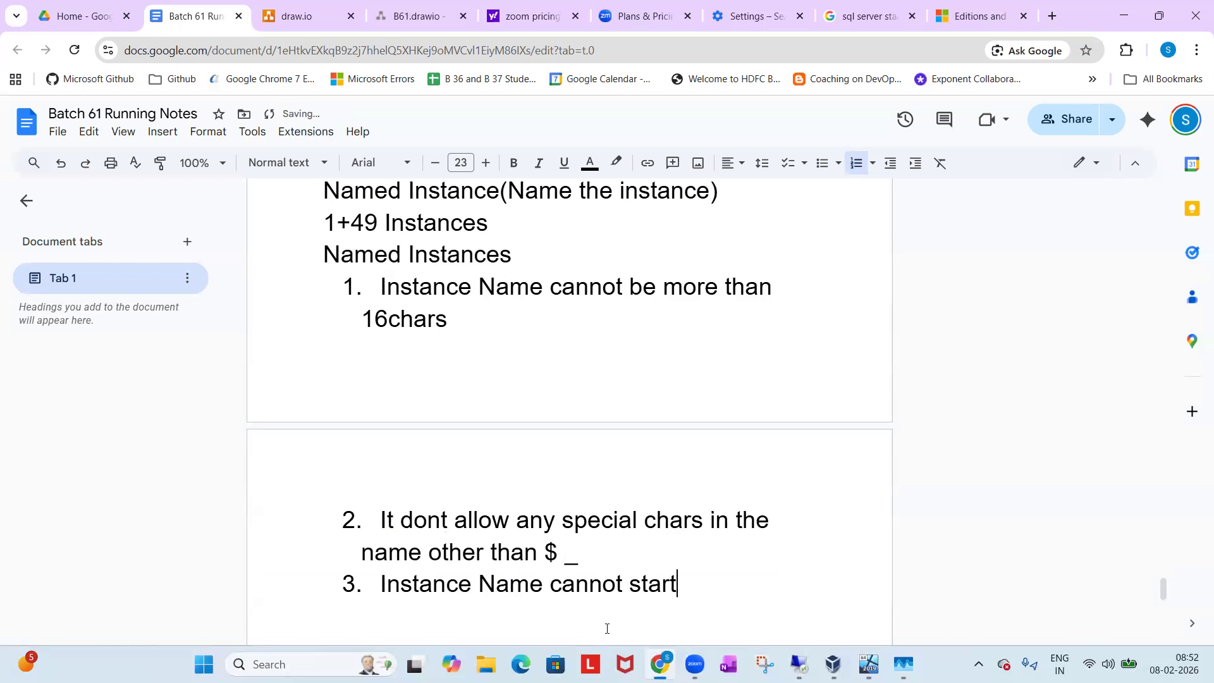
type(" with numbers")
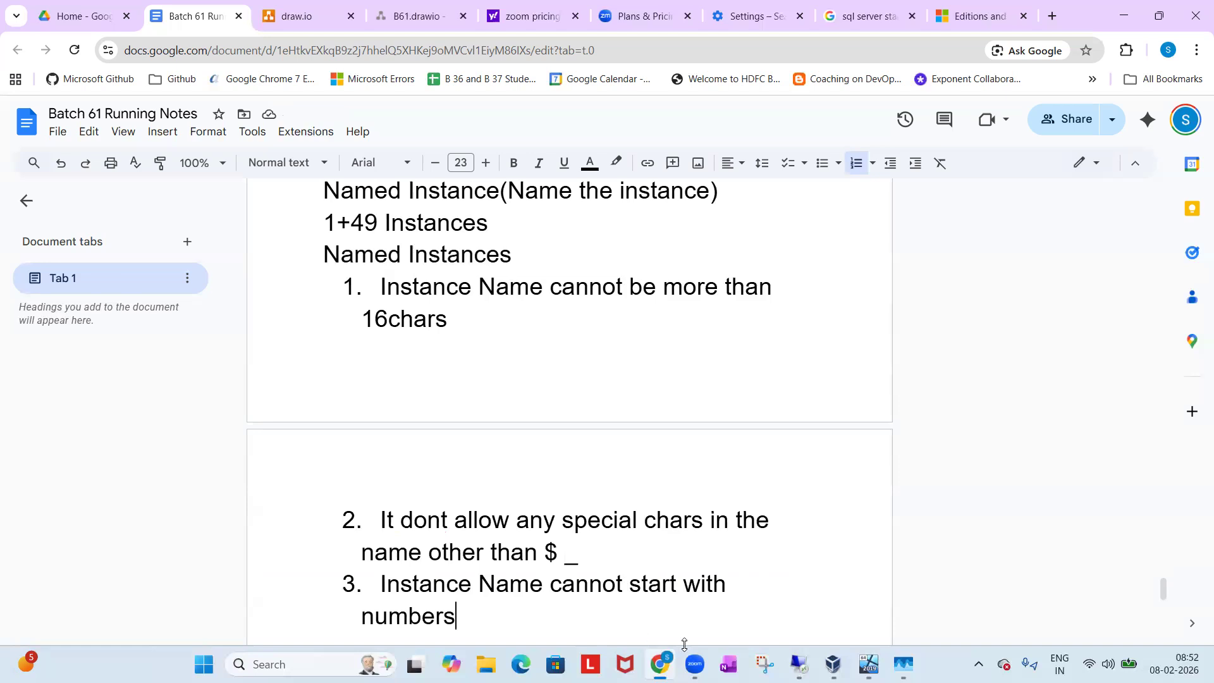
Switch to SQL Server 2019 Setup on the remote server and choose a named instance called Batch61sqlserver.
left_click(799, 664)
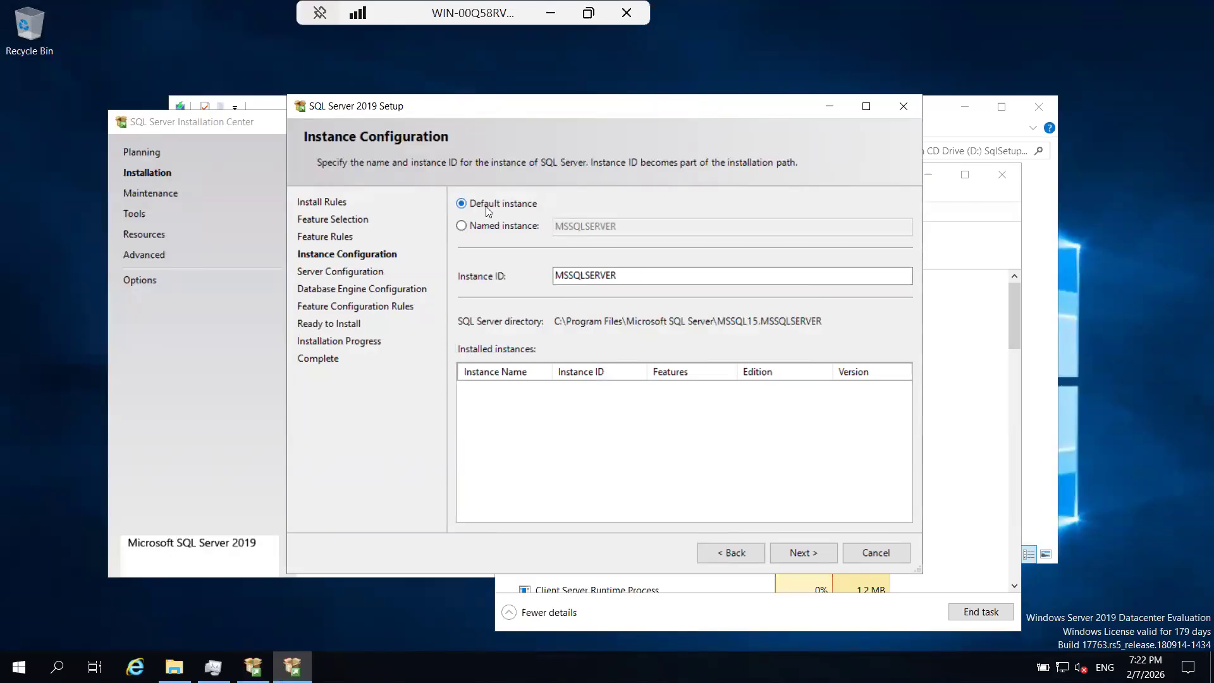
left_click(483, 228)
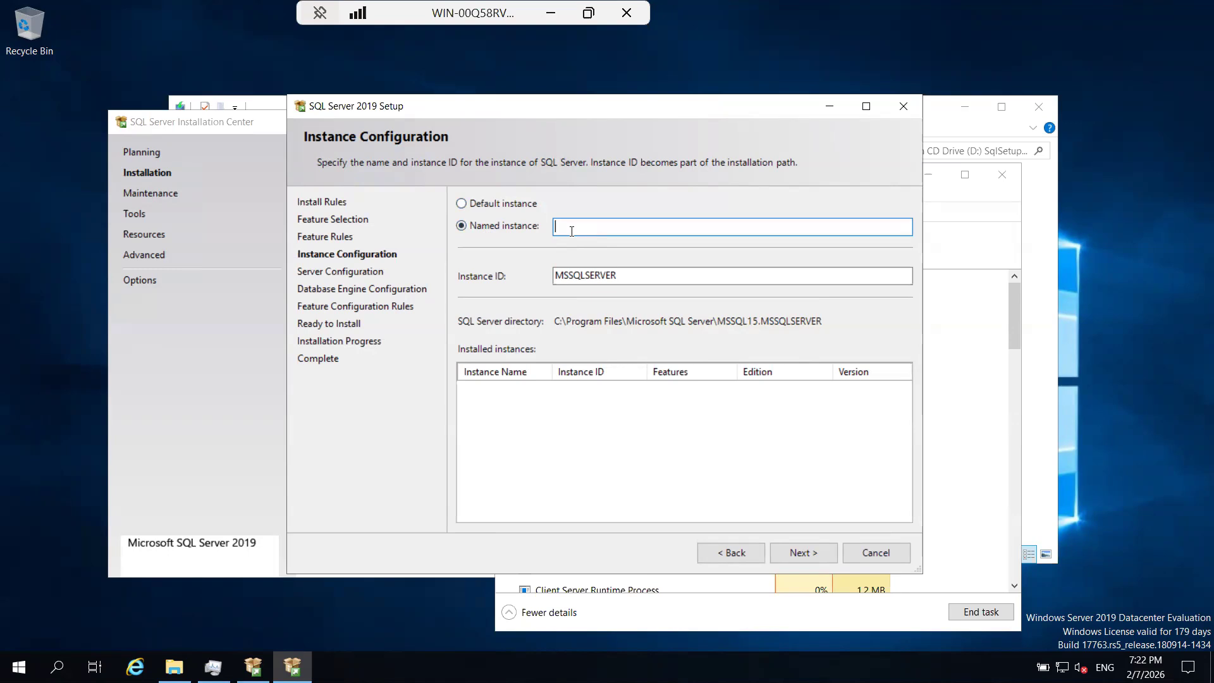
type("Batch61sqlserver")
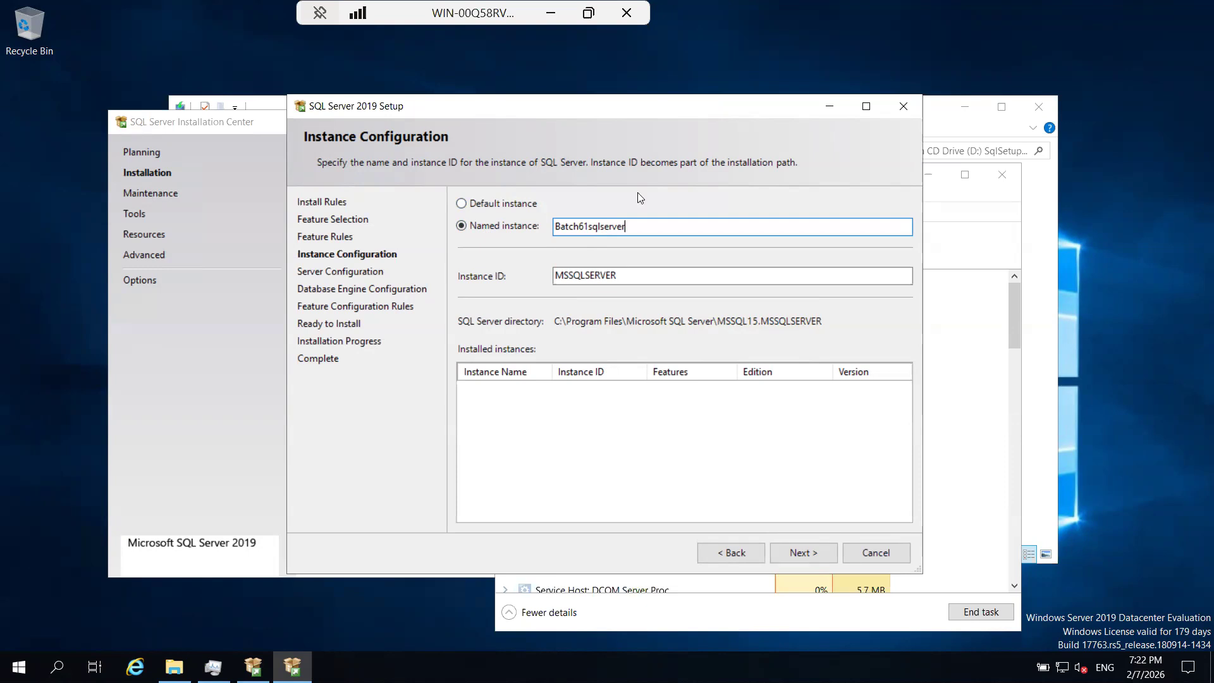
Replace the named instance's name with Batch61SqlServer.
double_click(544, 226)
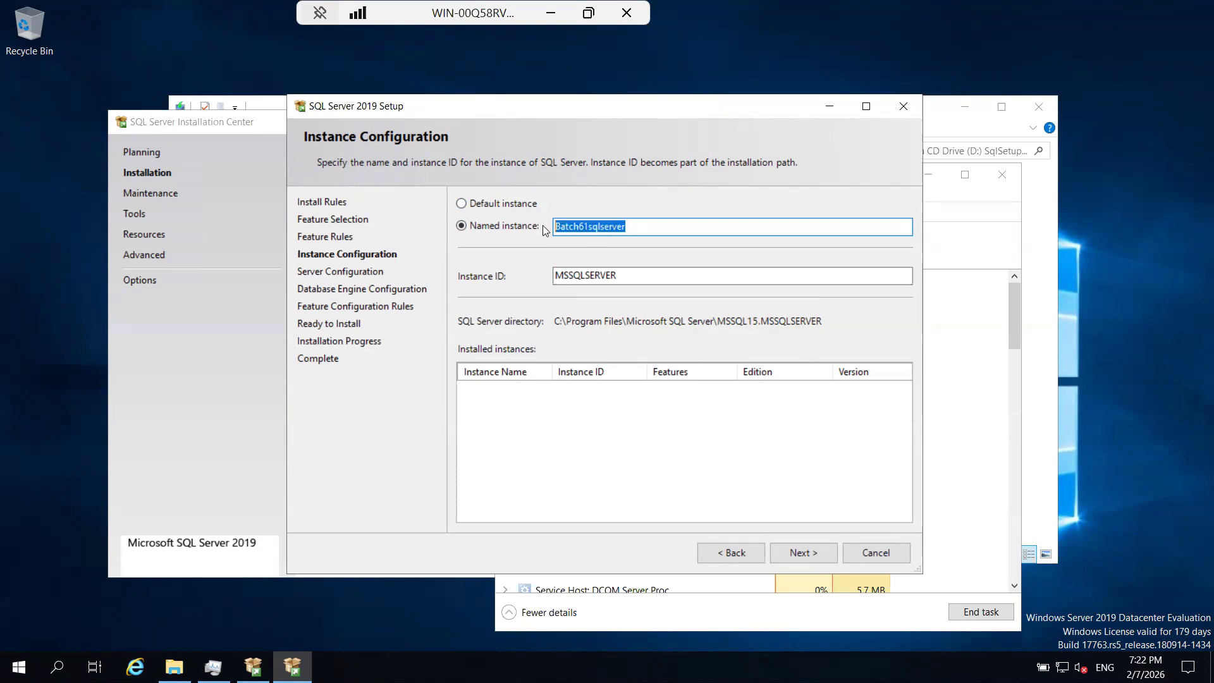
left_click(643, 227)
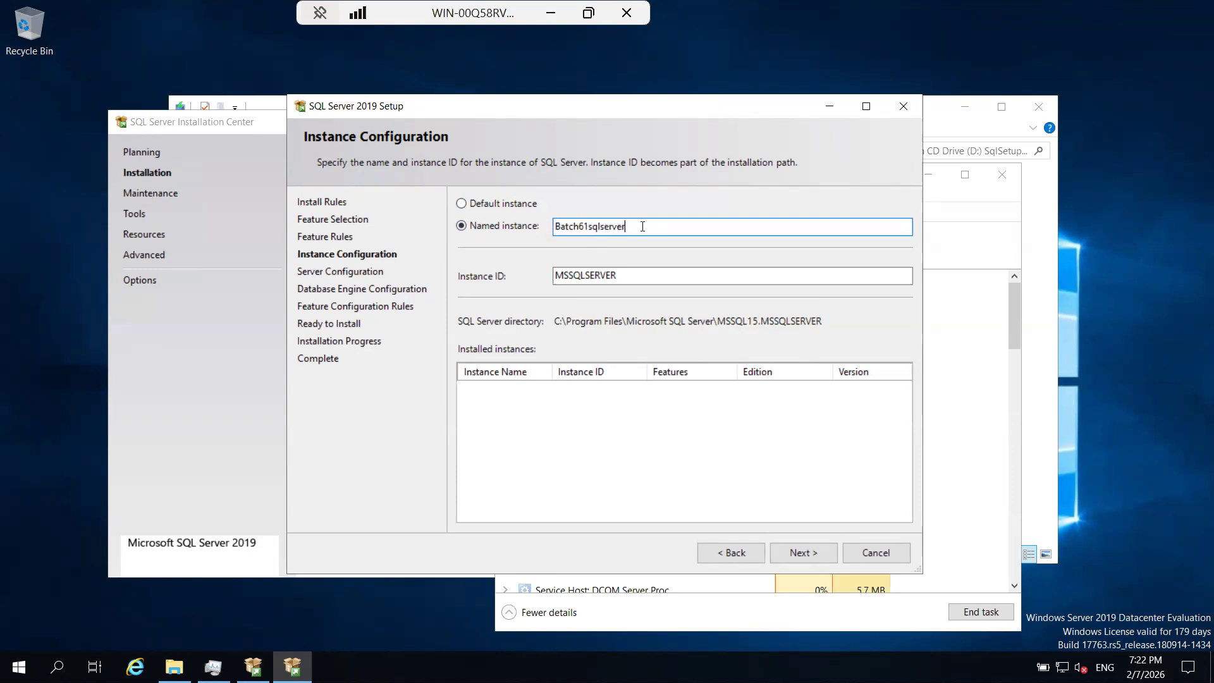
left_click_drag(642, 227, 552, 234)
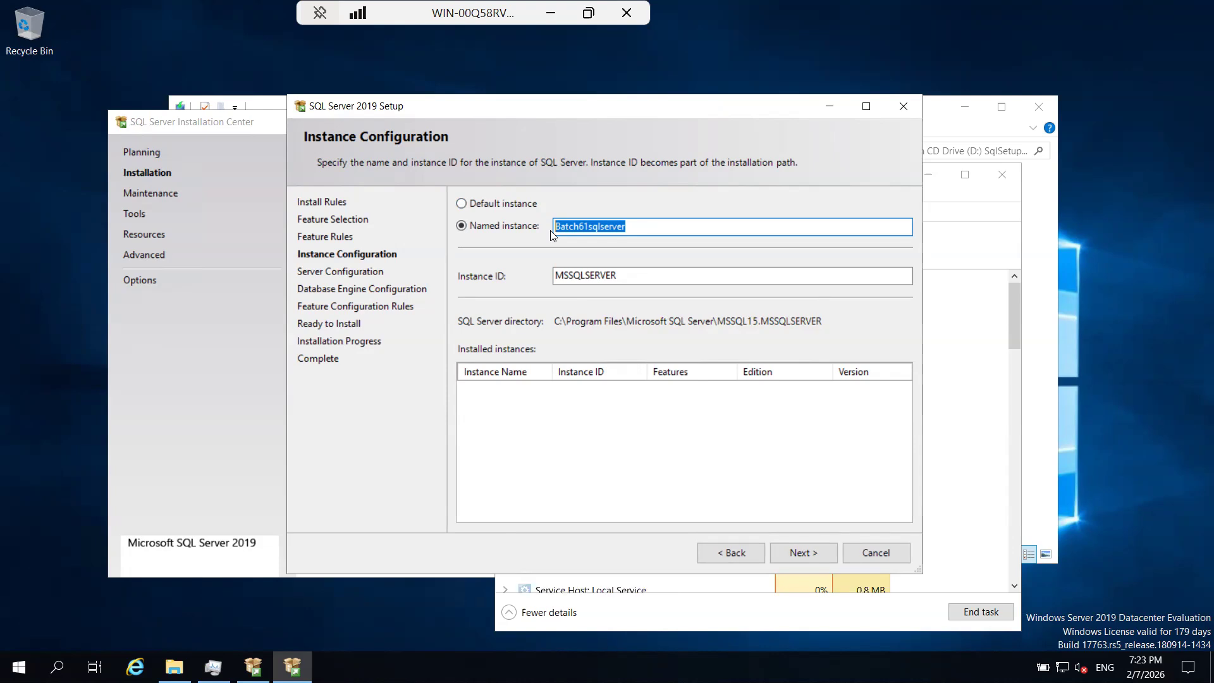
type("Sql2019")
key("BackSpace")
key("BackSpace")
key("BackSpace")
key("BackSpace")
key("BackSpace")
key("BackSpace")
key("BackSpace")
type("Batch61SqlServer")
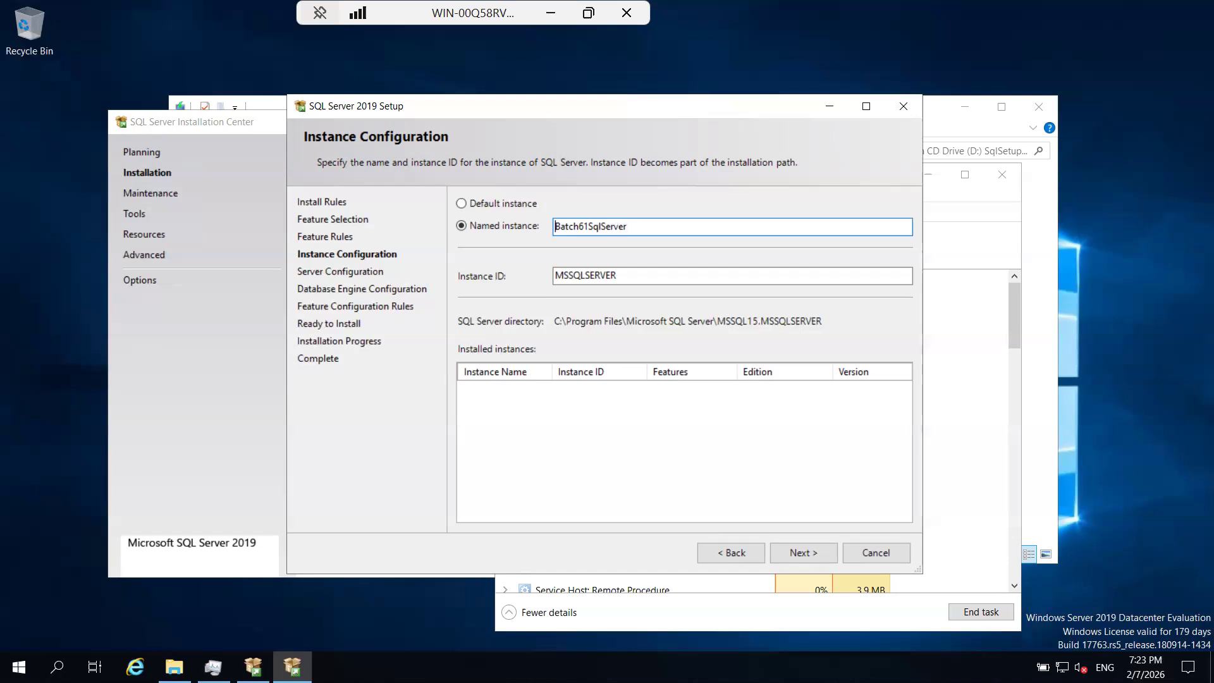
Try a space in the instance name, making it "Batch61 SqlServe".
left_click(589, 226)
key("BackSpace")
left_click(588, 226)
left_click_drag(634, 228, 537, 228)
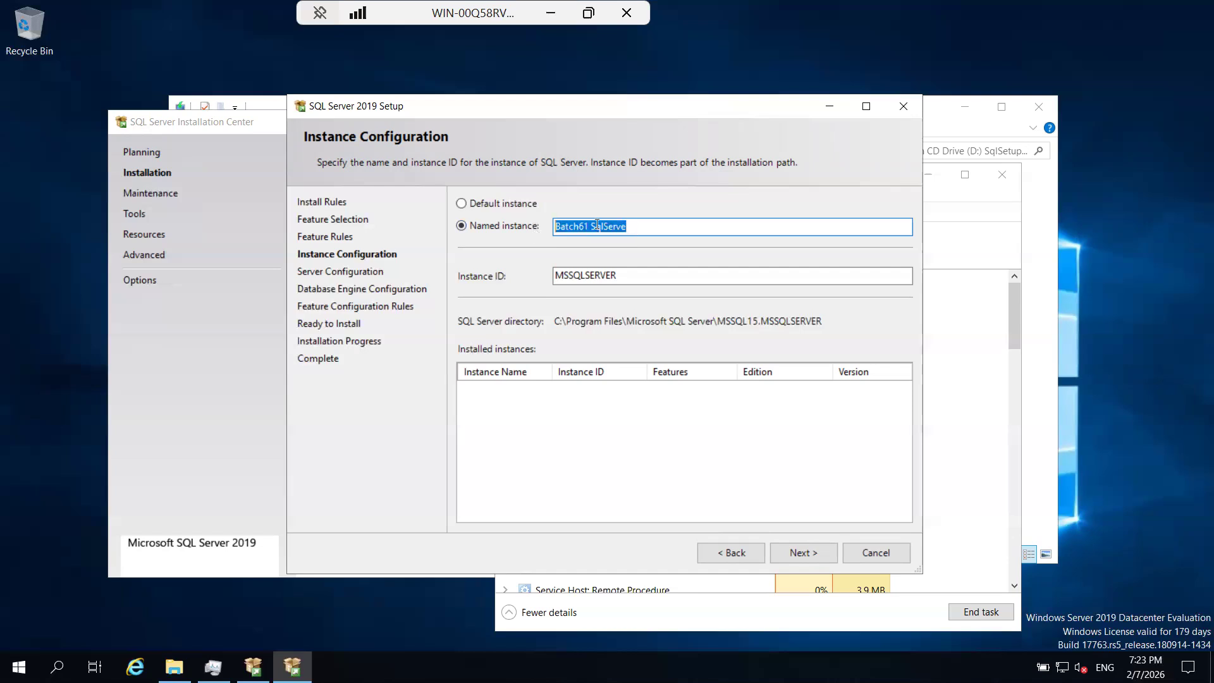
left_click(667, 224)
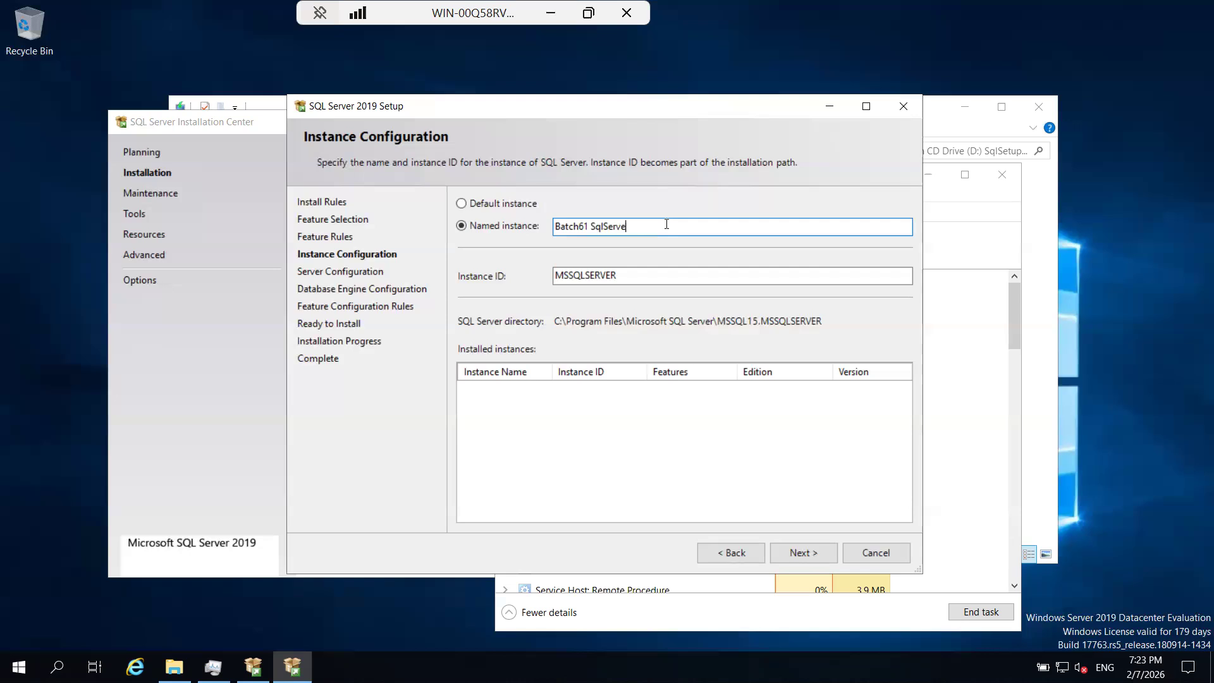
Try @, $ and _ as separators after Batch61 in the instance name, and switch back to the default instance.
left_click(590, 226)
type("@")
left_click(709, 233)
left_click(601, 229)
key("BackSpace")
type("$")
left_click(651, 226)
left_click(594, 226)
key("BackSpace")
type("_")
left_click(506, 205)
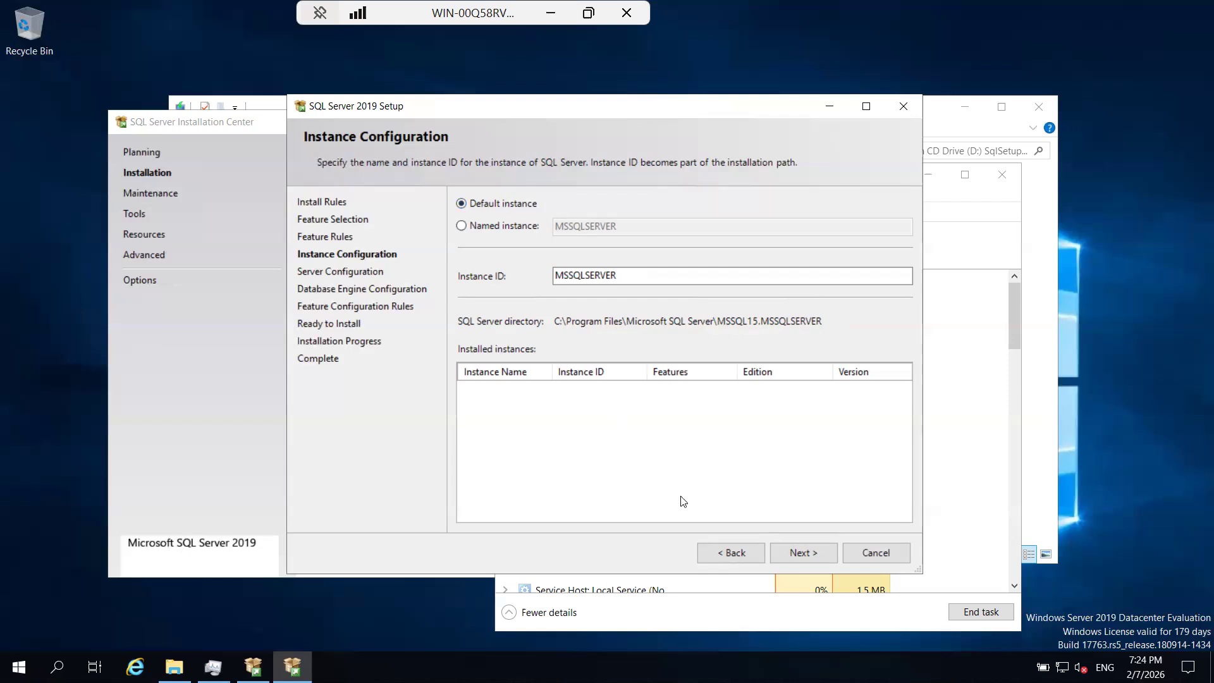
Go back to Feature Rules, bring up the Installation Center's installation options, and return to Instance Configuration.
left_click(723, 551)
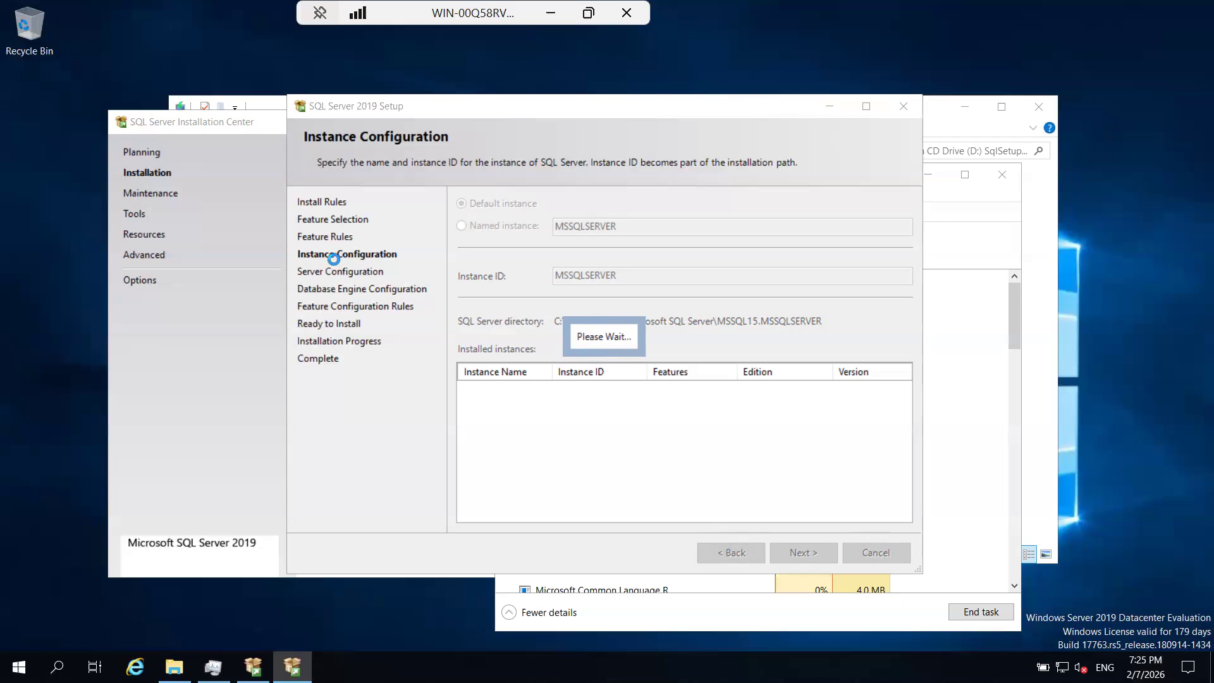
left_click(202, 165)
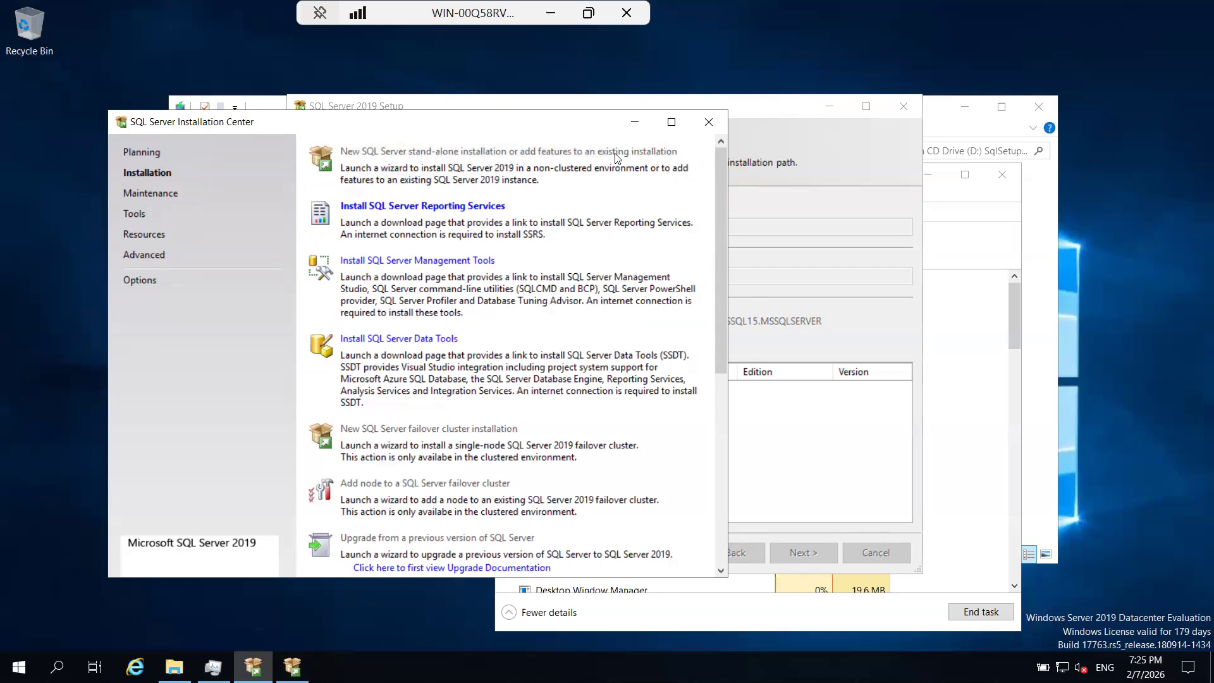
left_click(813, 255)
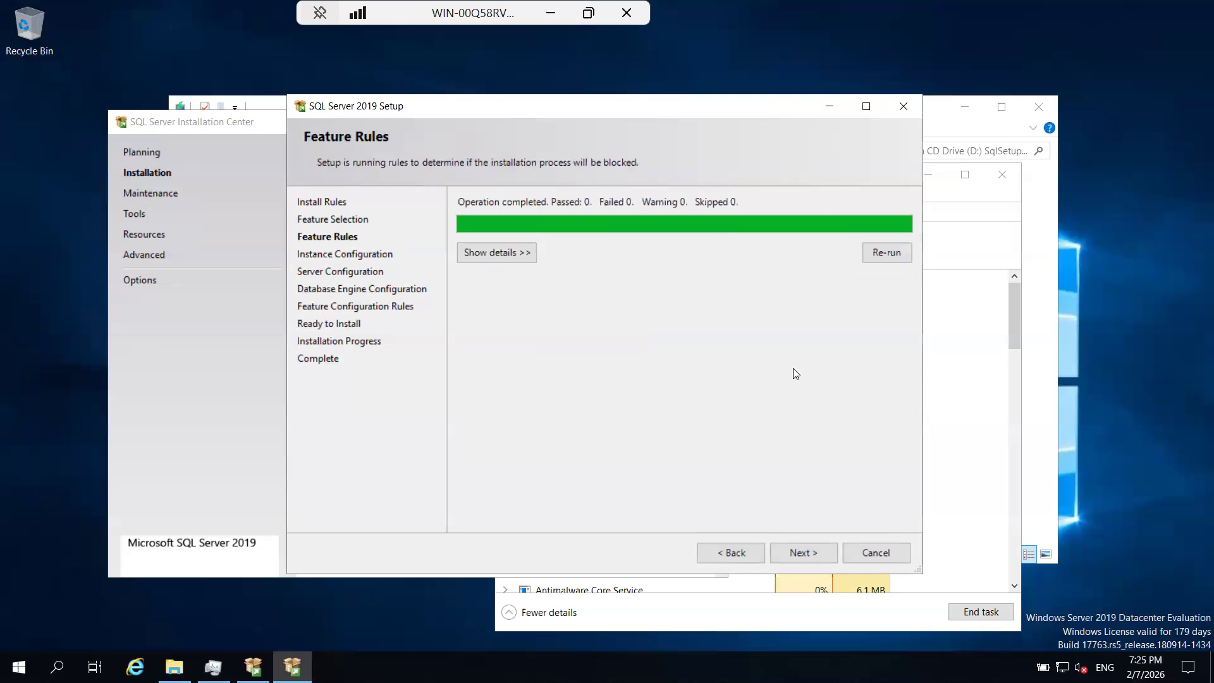
left_click(809, 552)
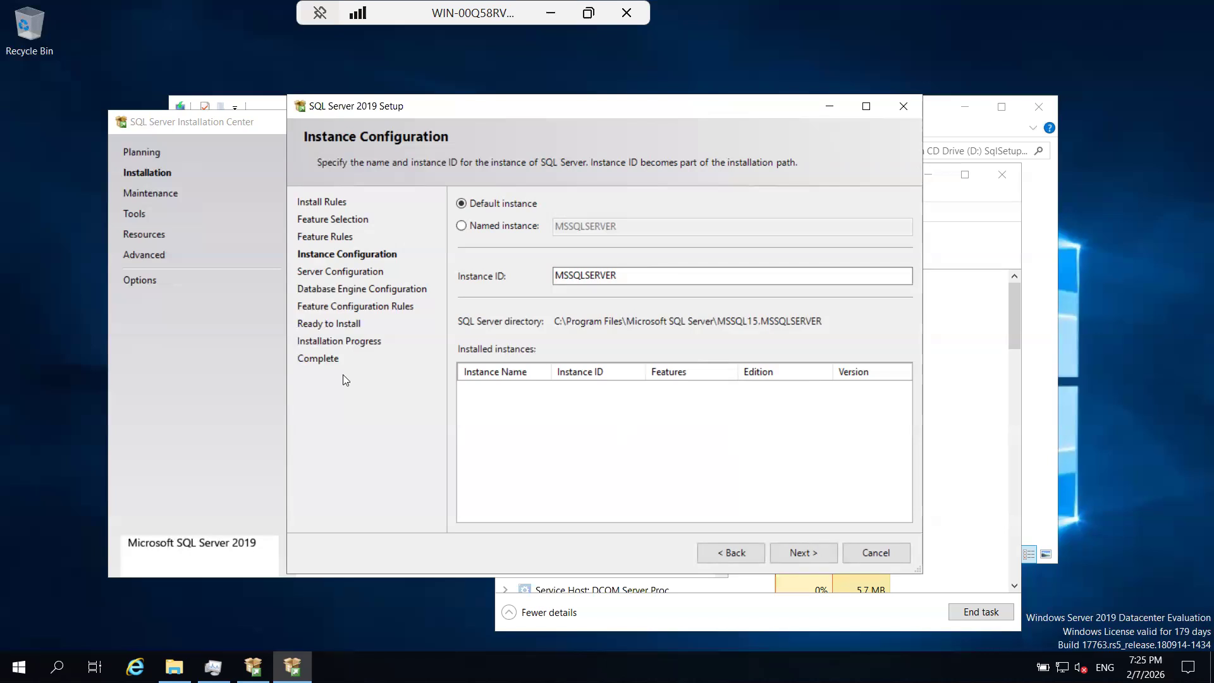
Review the stand-alone installation option in Installation Center, and advance setup to Server Configuration with the default instance.
left_click(240, 388)
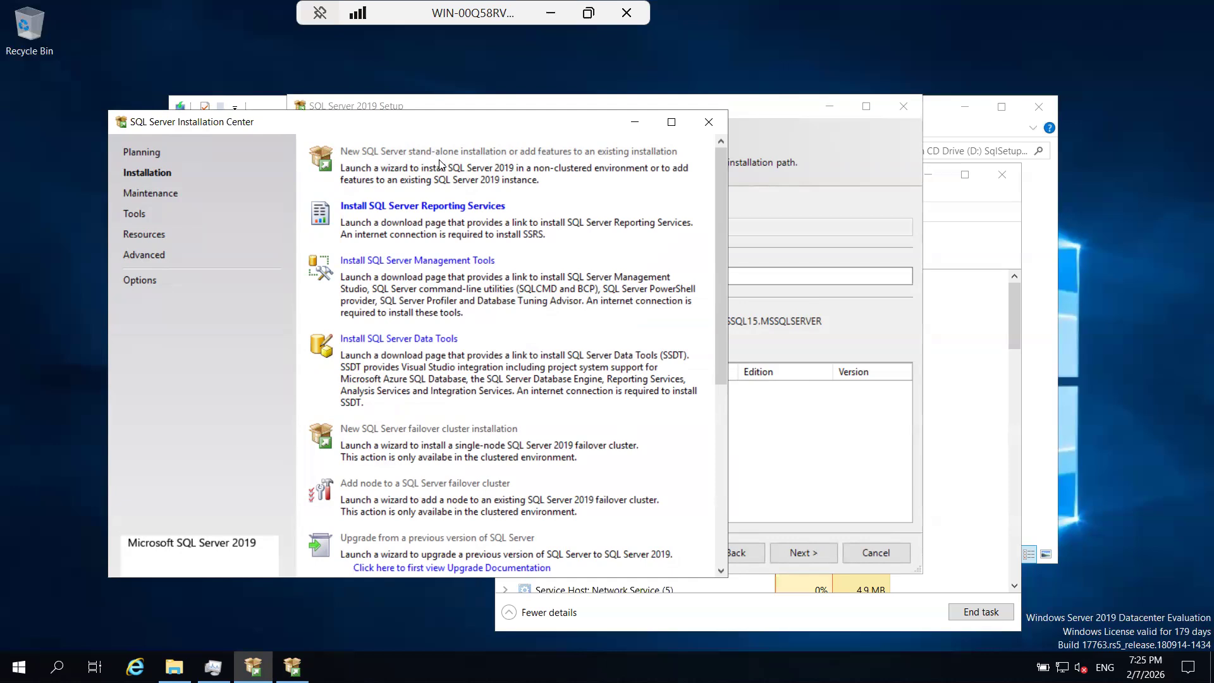
left_click(803, 193)
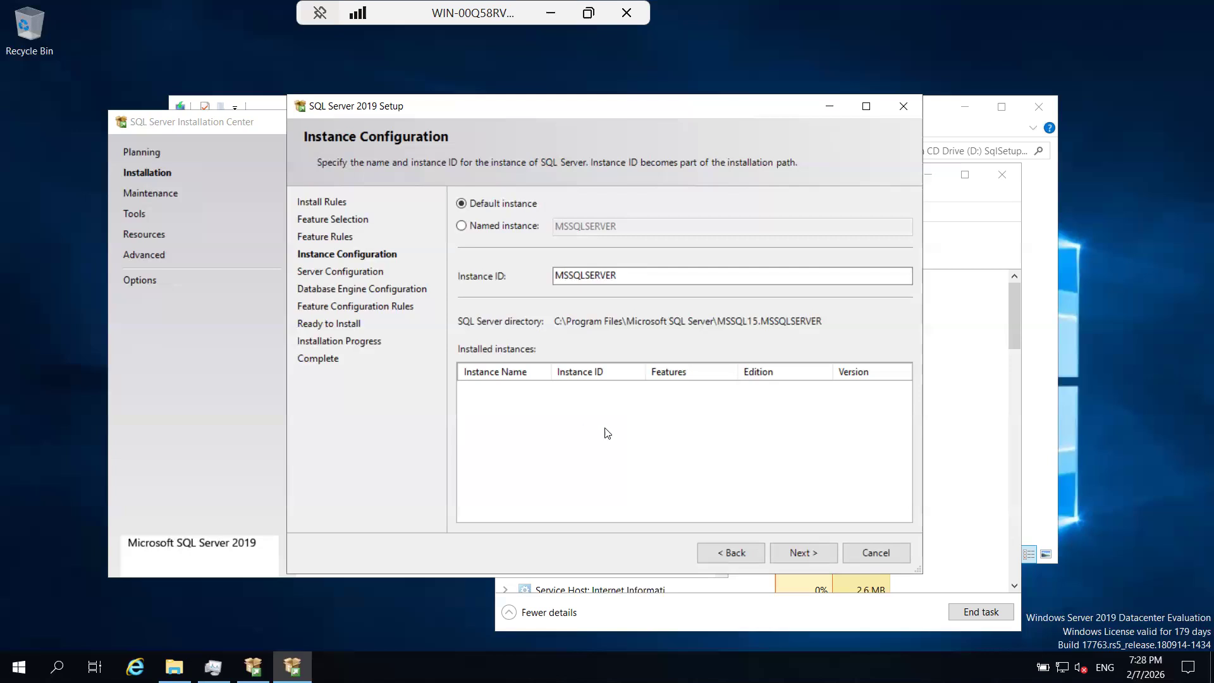
left_click(784, 552)
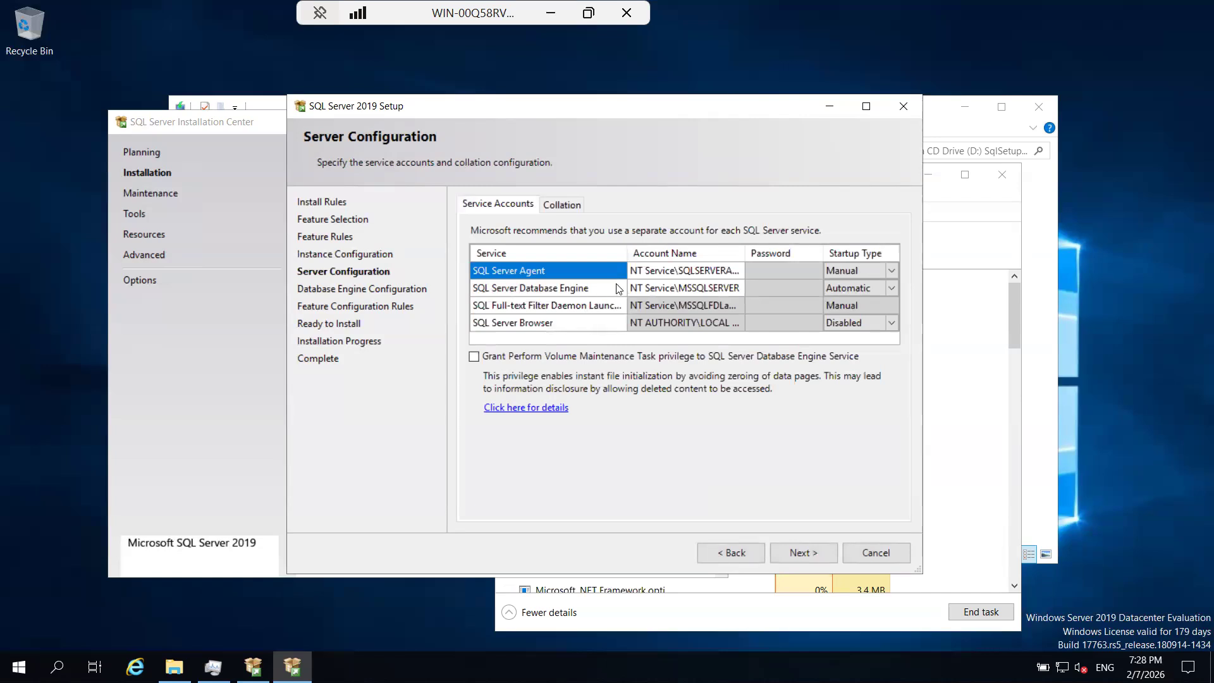
Switch to the B61.drawio diagram in the browser and add a rounded rectangle in the empty area below the remote laptop.
left_click(554, 13)
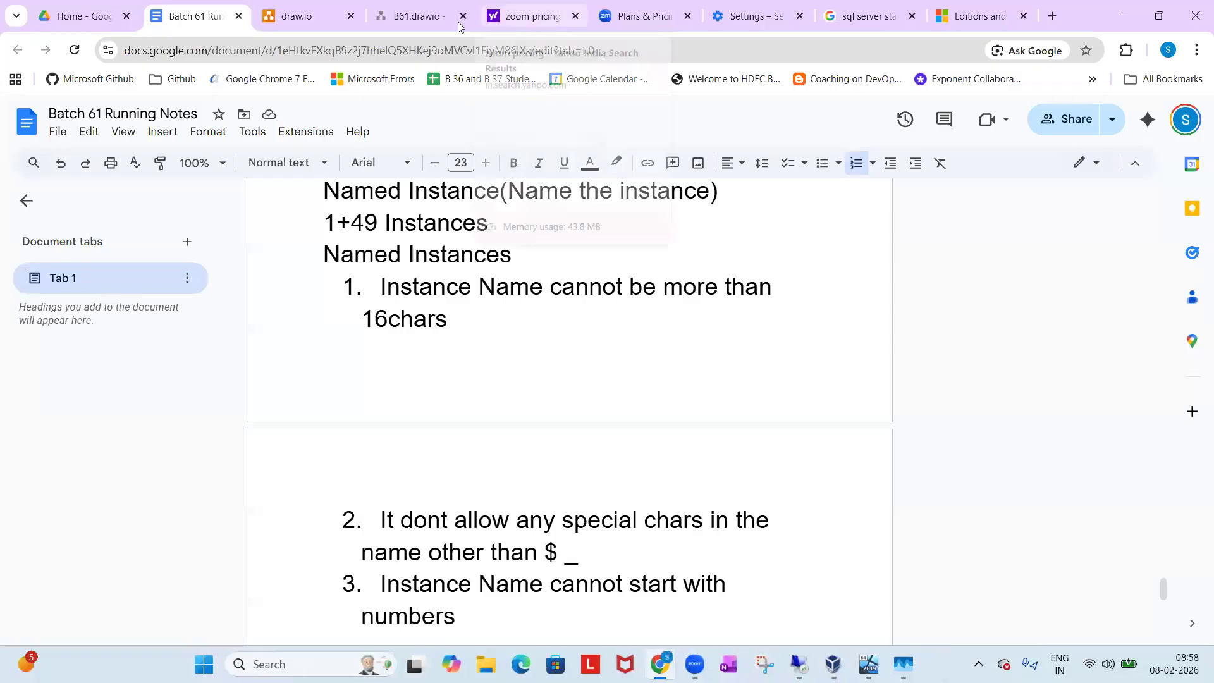
left_click(392, 15)
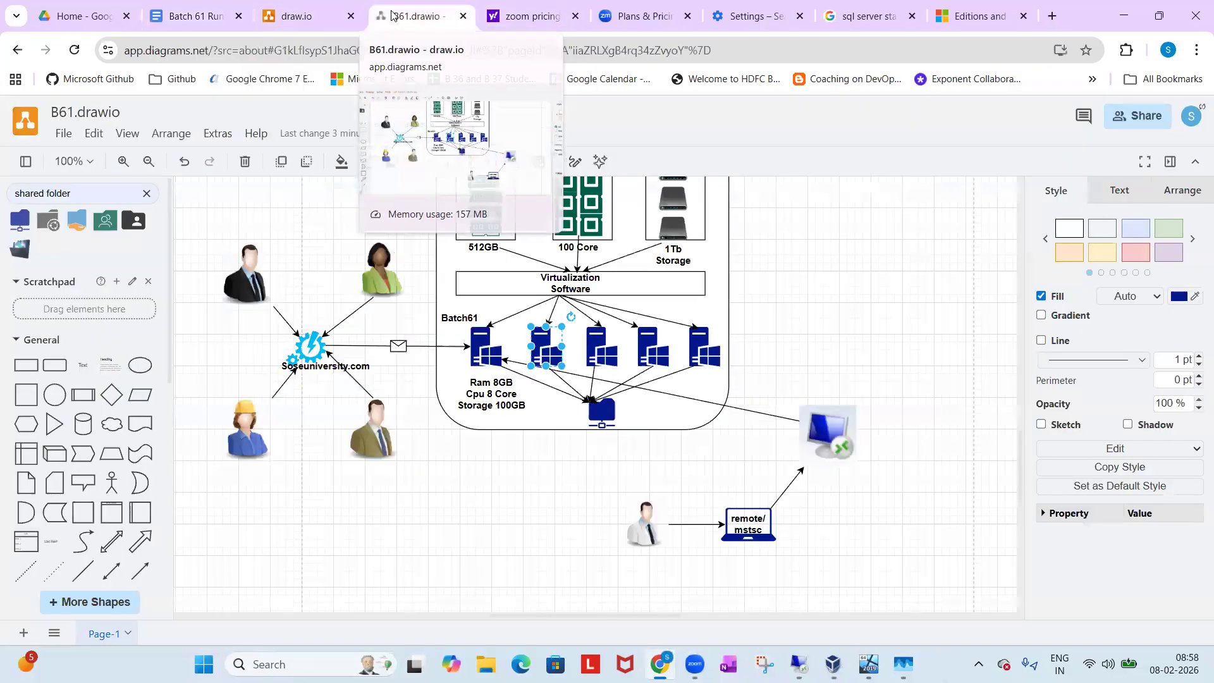
scroll(512, 374, "down", 3)
scroll(512, 375, "down", 1)
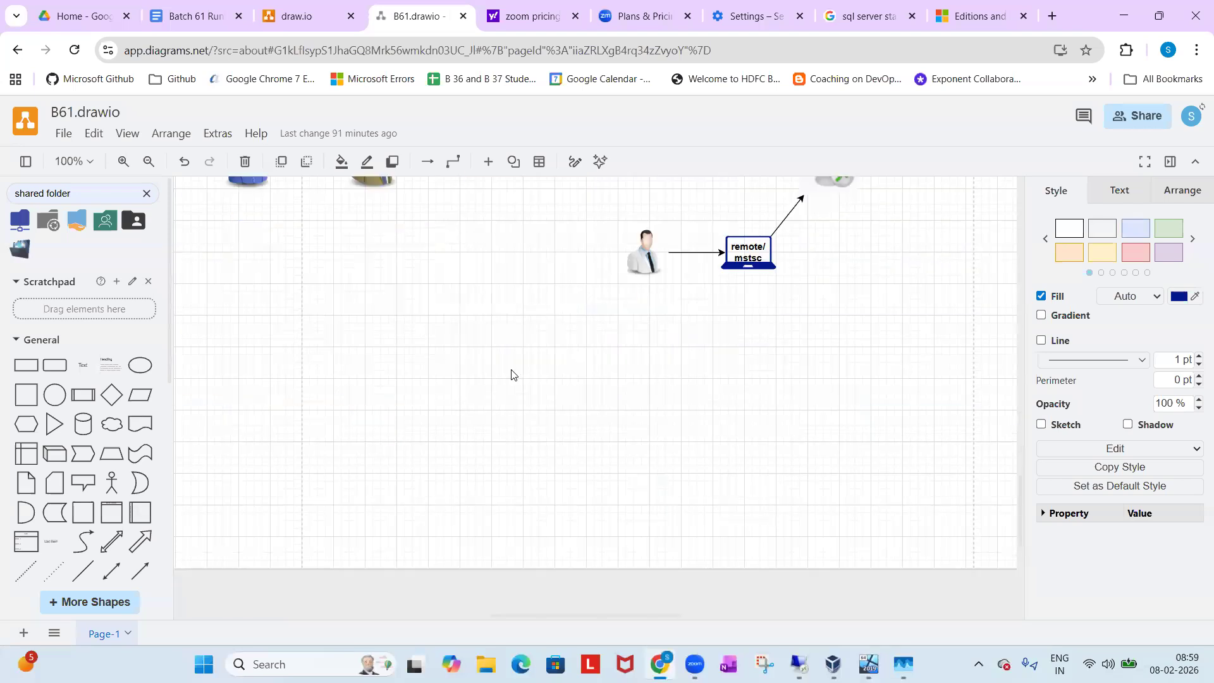
left_click(60, 375)
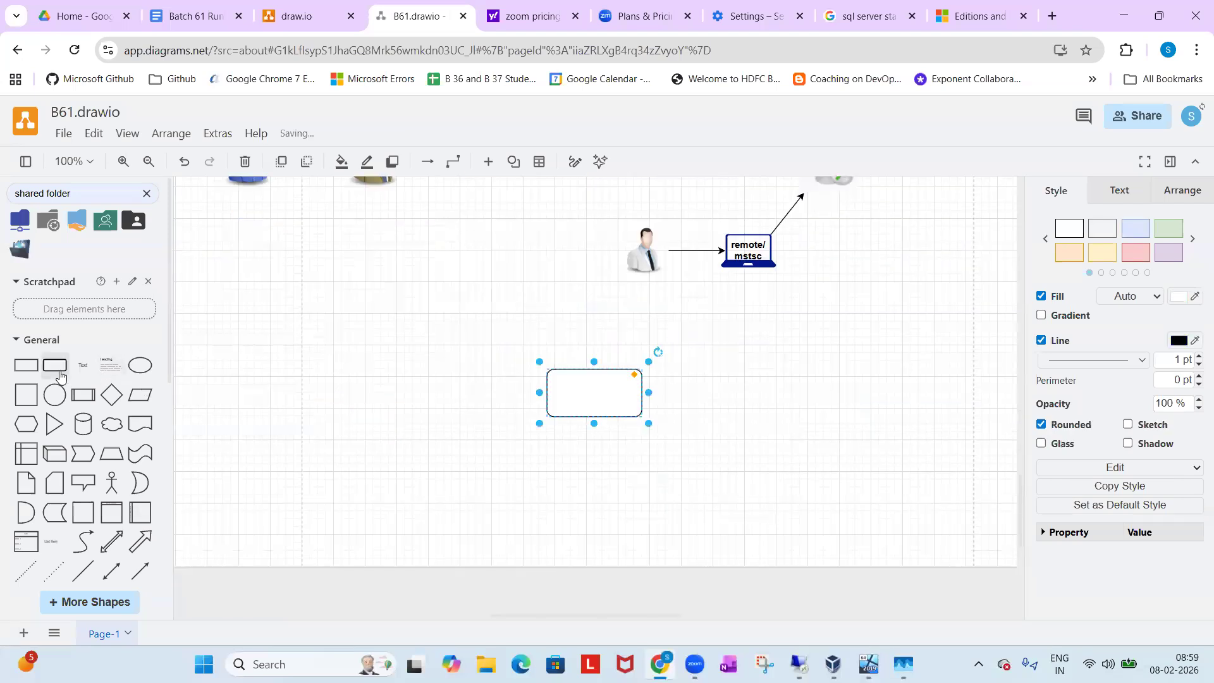
Move the new rounded rectangle to the empty area below the two people icons and enlarge it into a wide container 240 high.
left_click_drag(566, 387, 358, 379)
left_click_drag(380, 425, 393, 568)
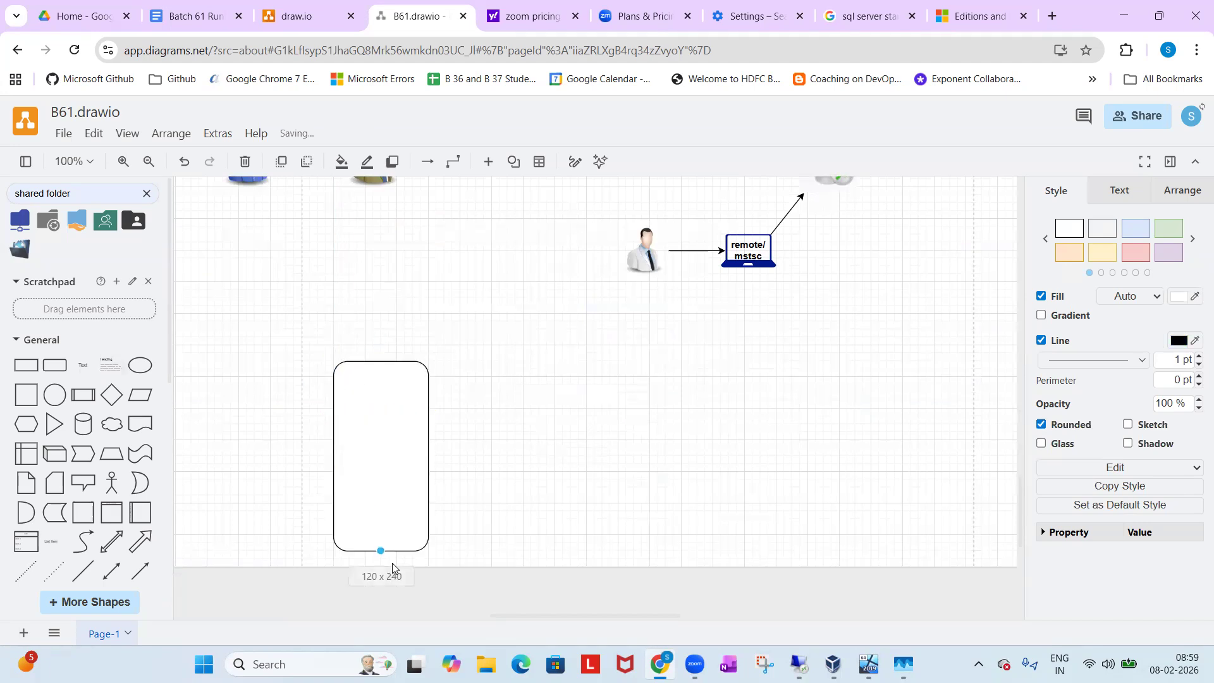
left_click_drag(429, 456, 595, 453)
mouse_move(464, 550)
left_mouse_down()
mouse_move(463, 574)
mouse_move(462, 550)
left_mouse_up()
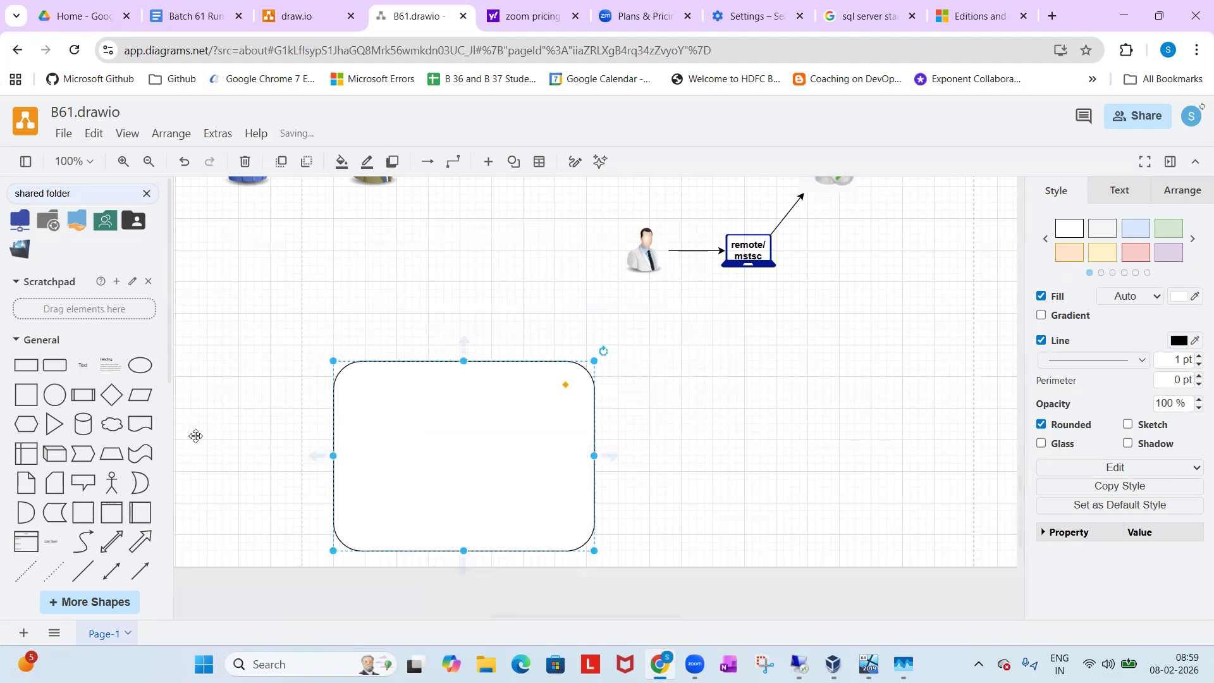
Add a cylinder shape inside the large rounded rectangle, near its left side, and enlarge it slightly.
left_click(79, 435)
left_click_drag(582, 401, 358, 436)
left_click_drag(411, 472, 442, 503)
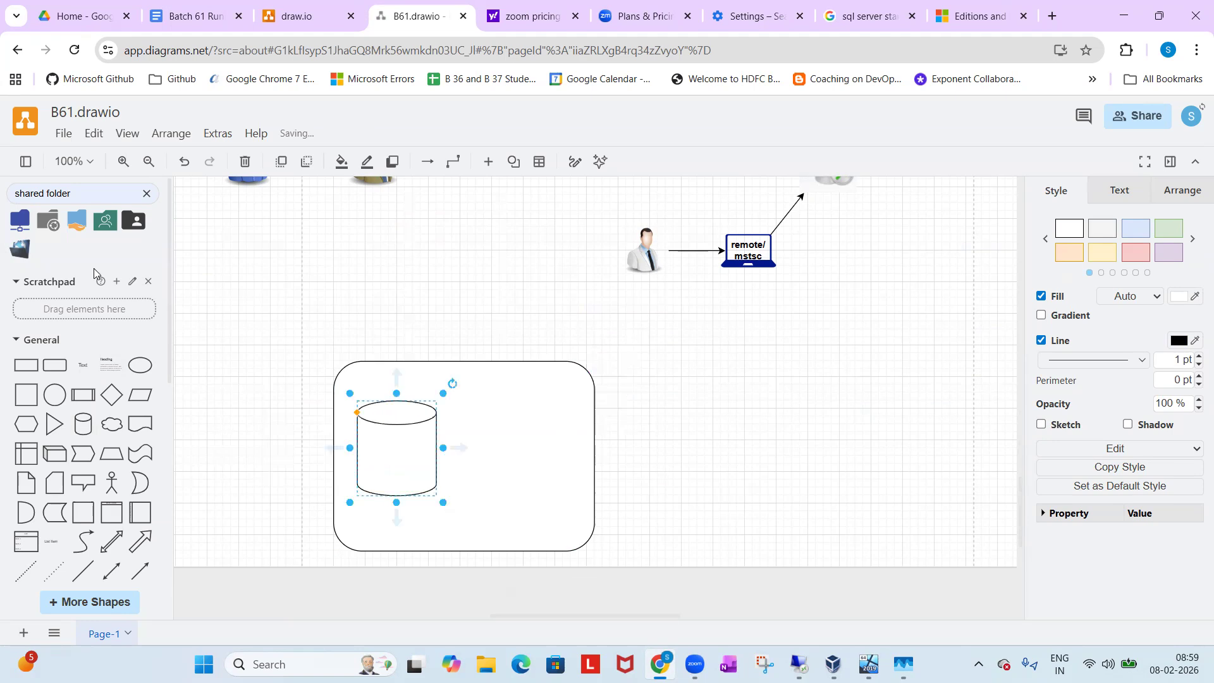
Search the shape library for database and place a blue database disk icon inside the cylinder.
left_click_drag(95, 194, 0, 221)
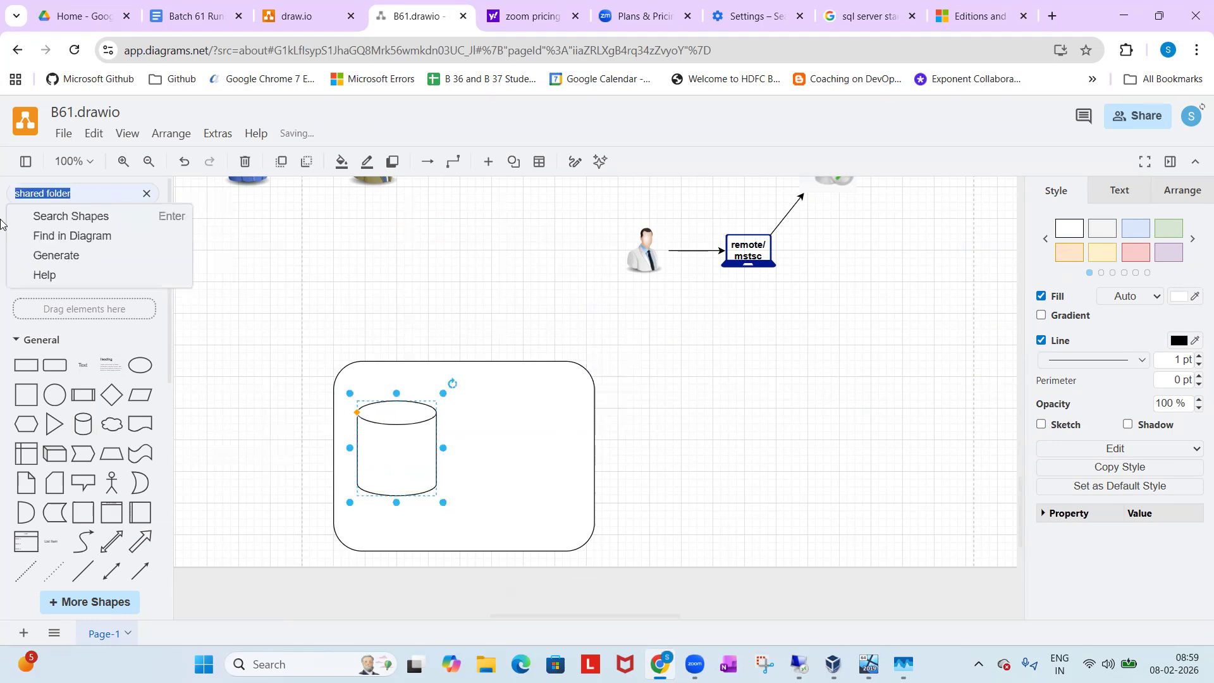
type("da")
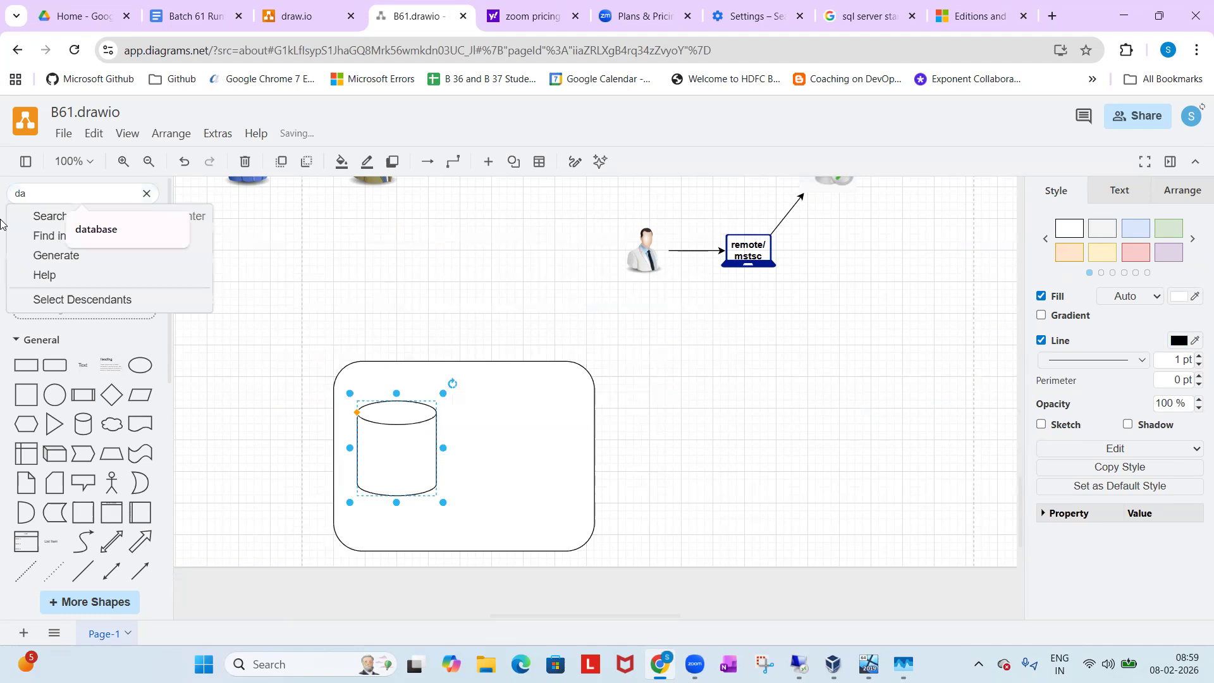
type("tabase")
key("Return")
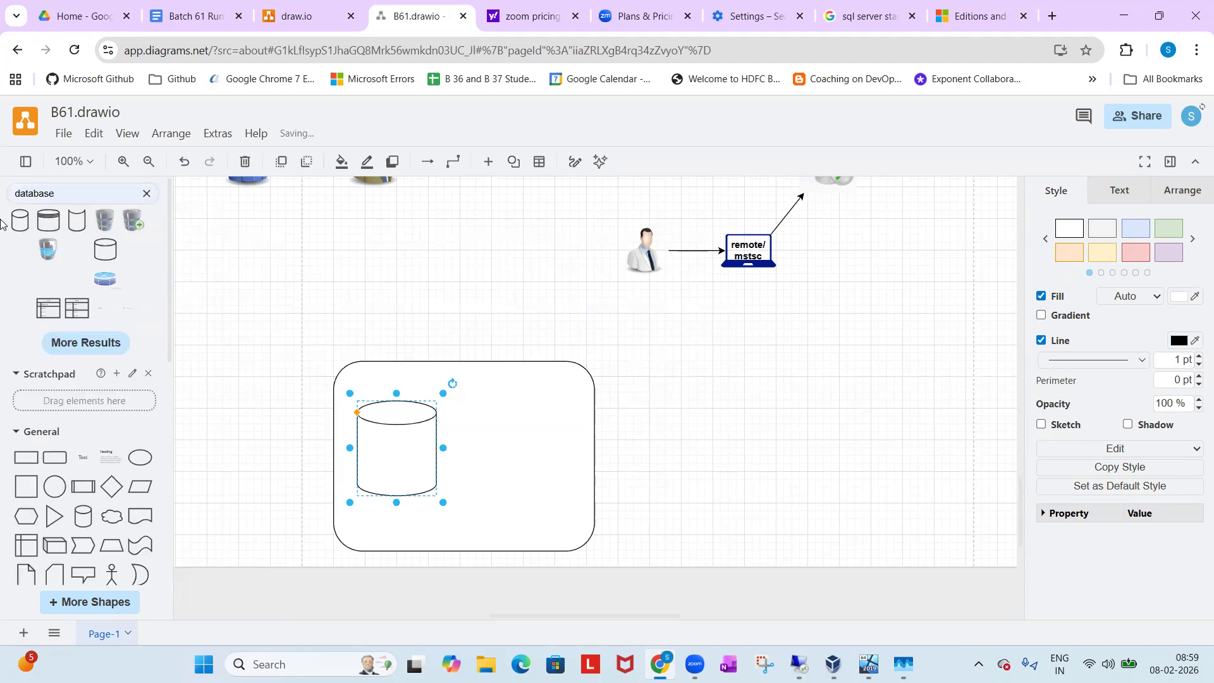
left_click(135, 248)
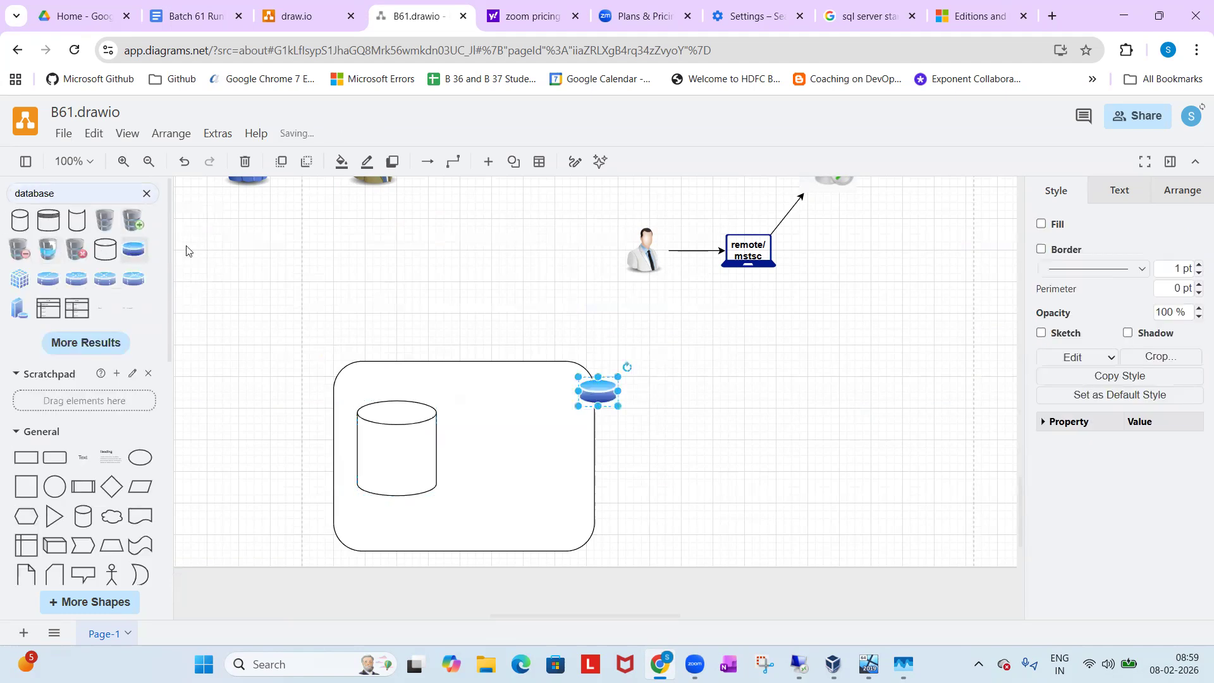
left_click_drag(597, 393, 370, 445)
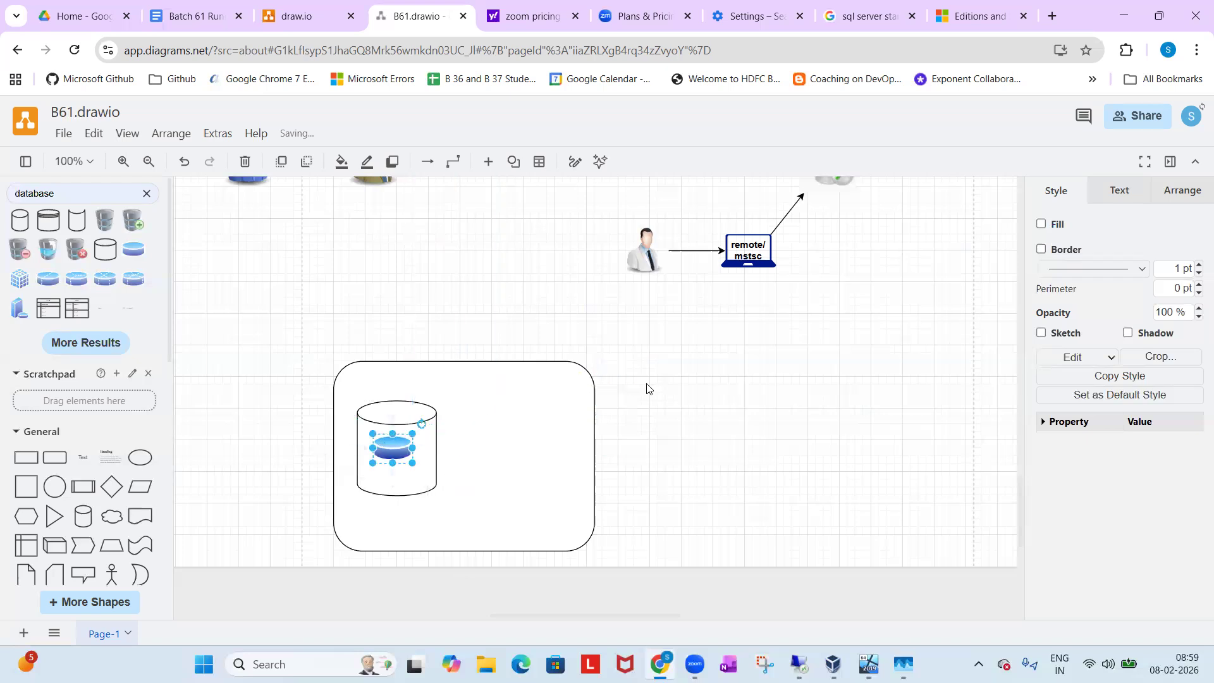
Duplicate the Soseuniversity.com gear icon with its envelope arrow and place the copy above the large rounded rectangle.
scroll(647, 387, "up", 4)
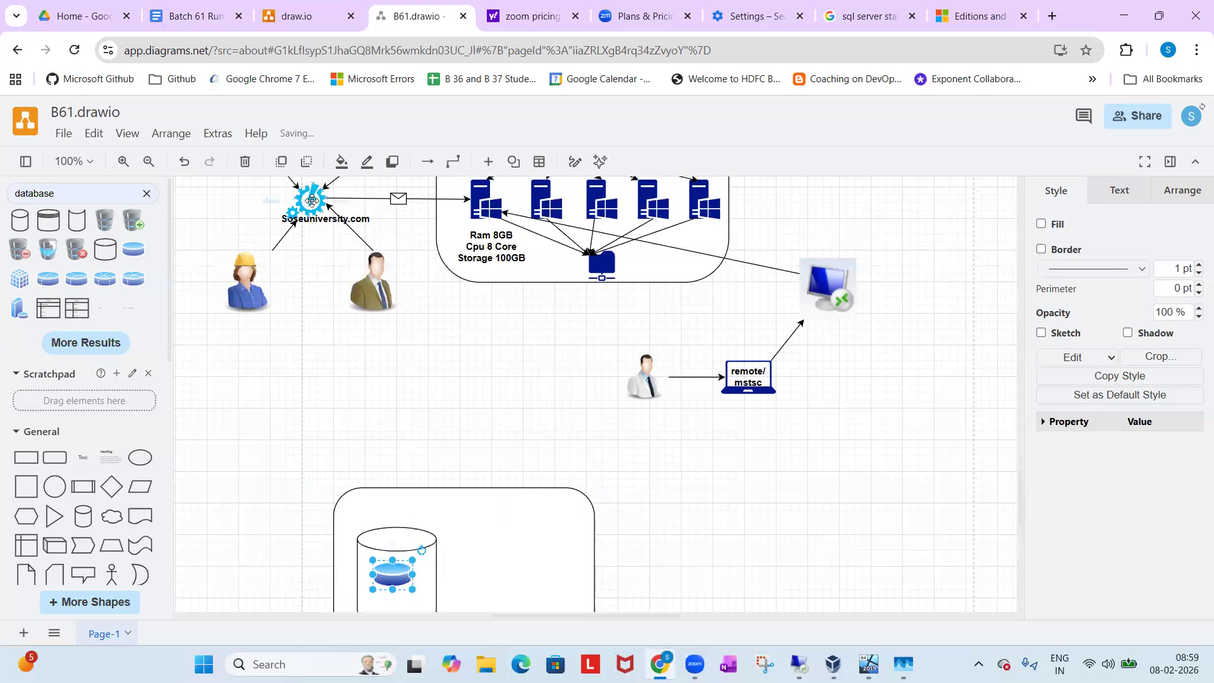
left_click(309, 194)
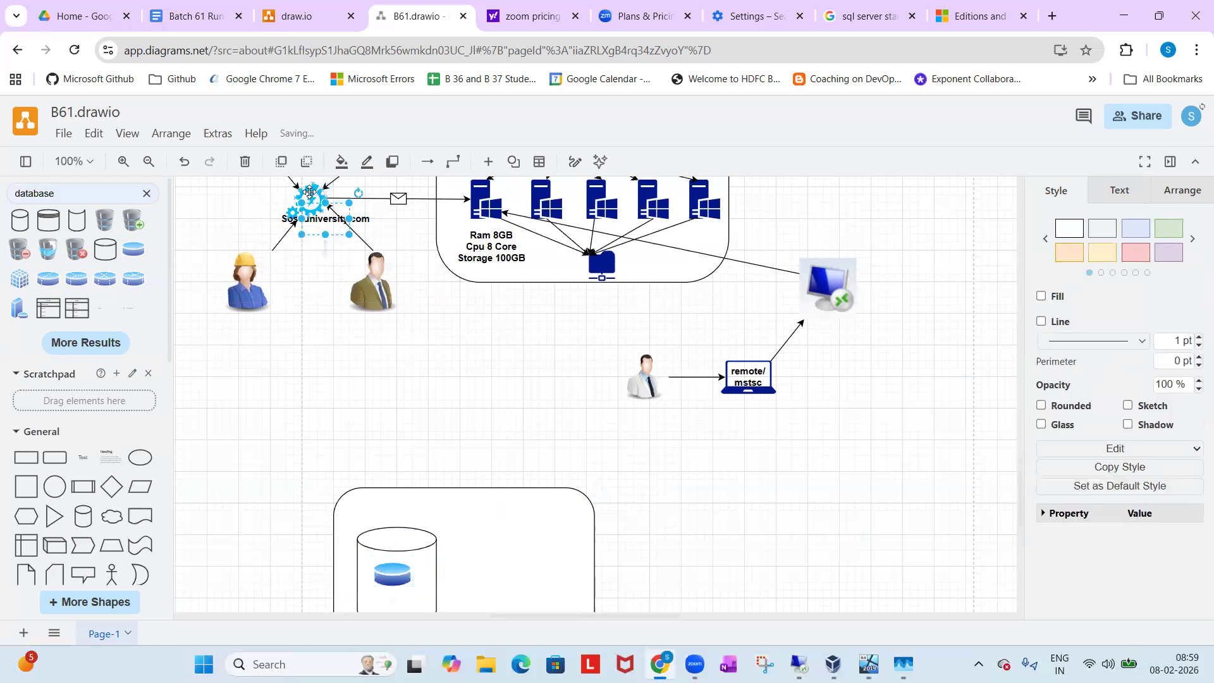
left_click(370, 198)
left_click_drag(308, 197, 382, 375)
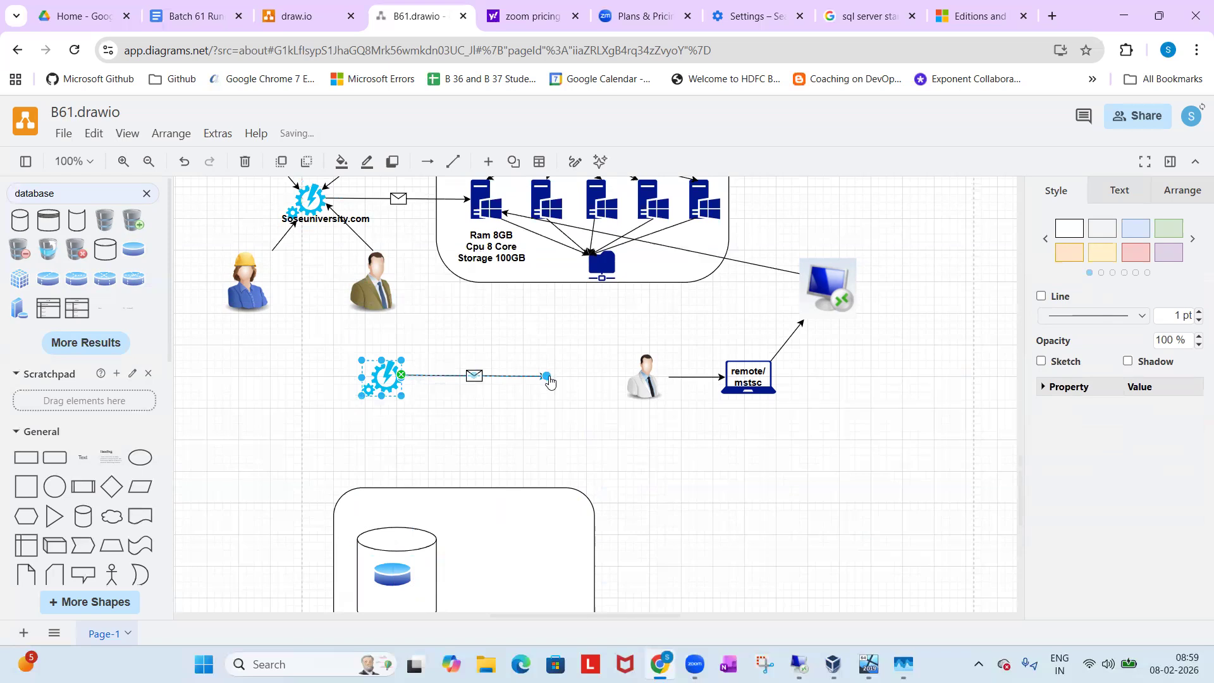
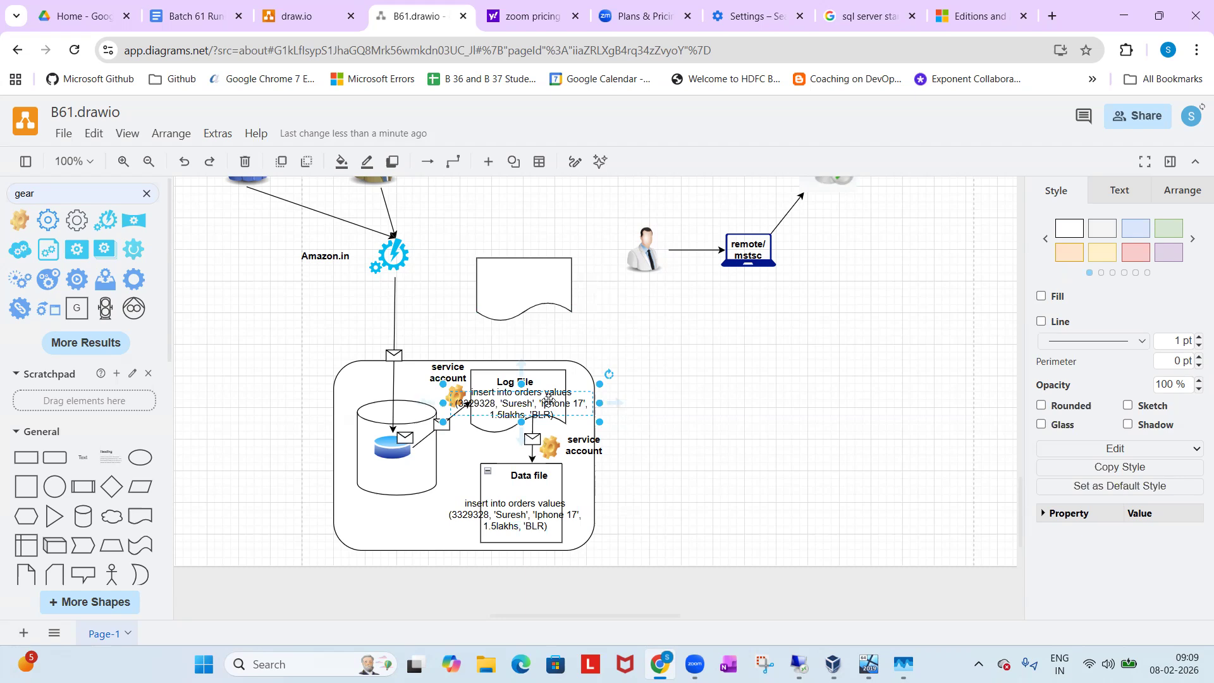
Delete the insert-into-orders text overlapping the Log File shape.
key("Delete")
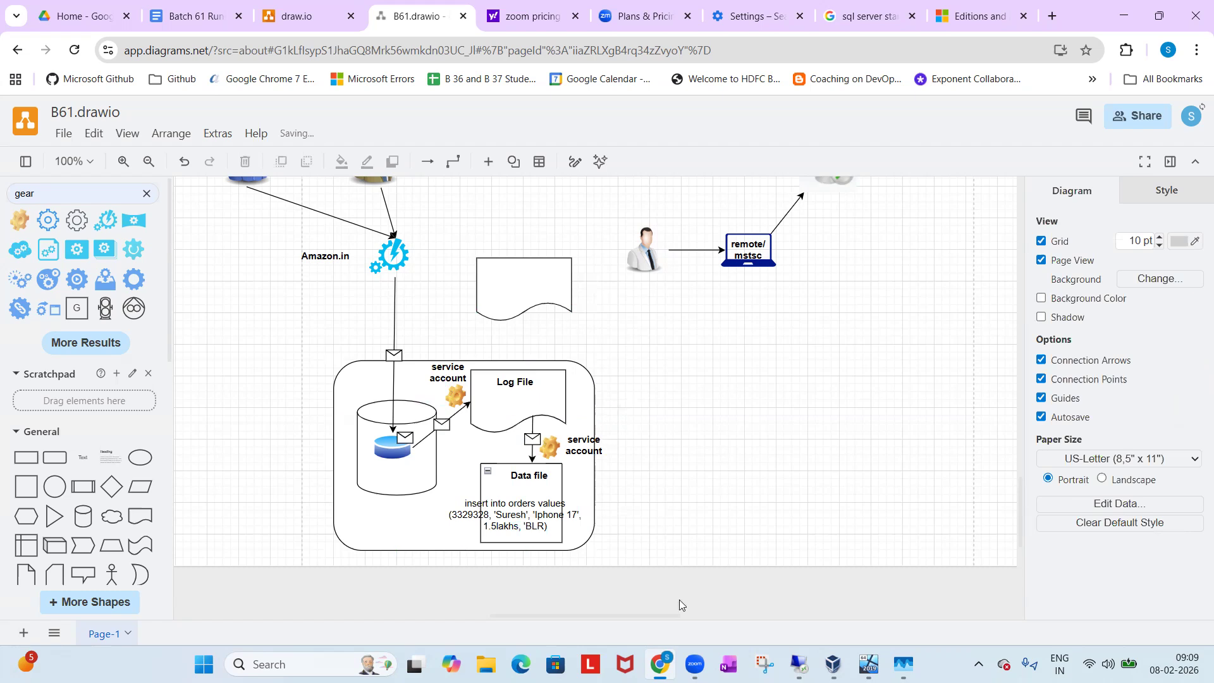
Switch to SQL Server 2019 Setup on the remote server and review the account names and password fields of the SQL Server services.
left_click(800, 664)
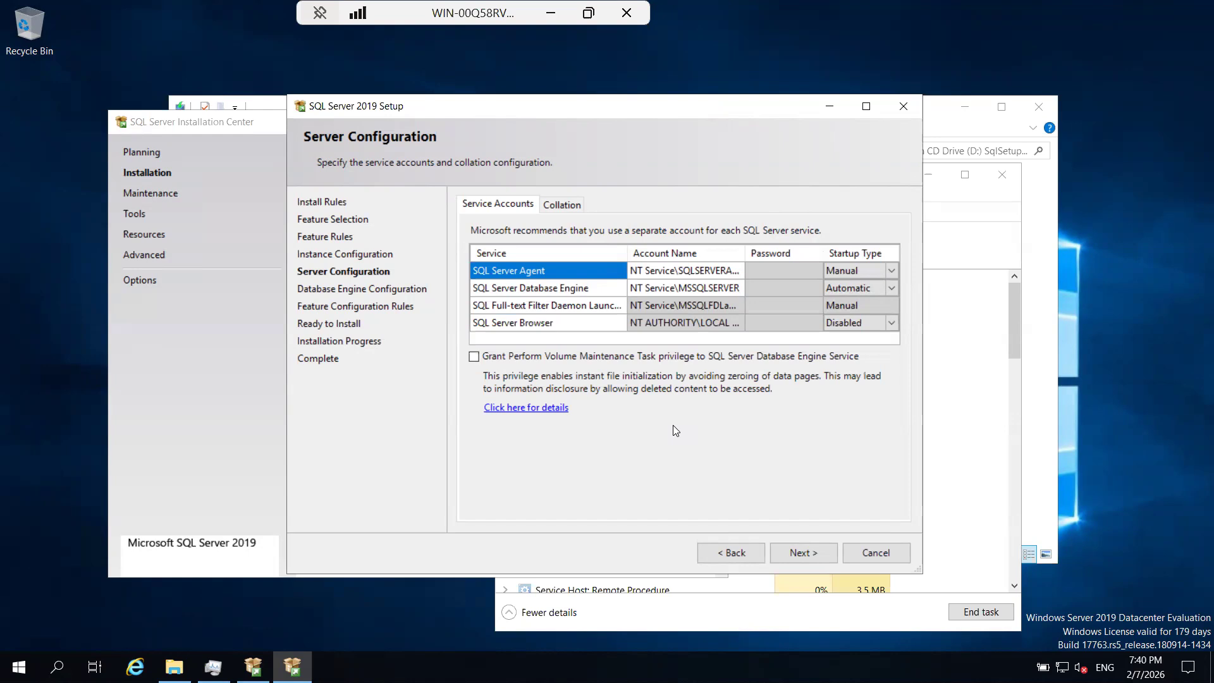
left_click(698, 288)
left_click(690, 272)
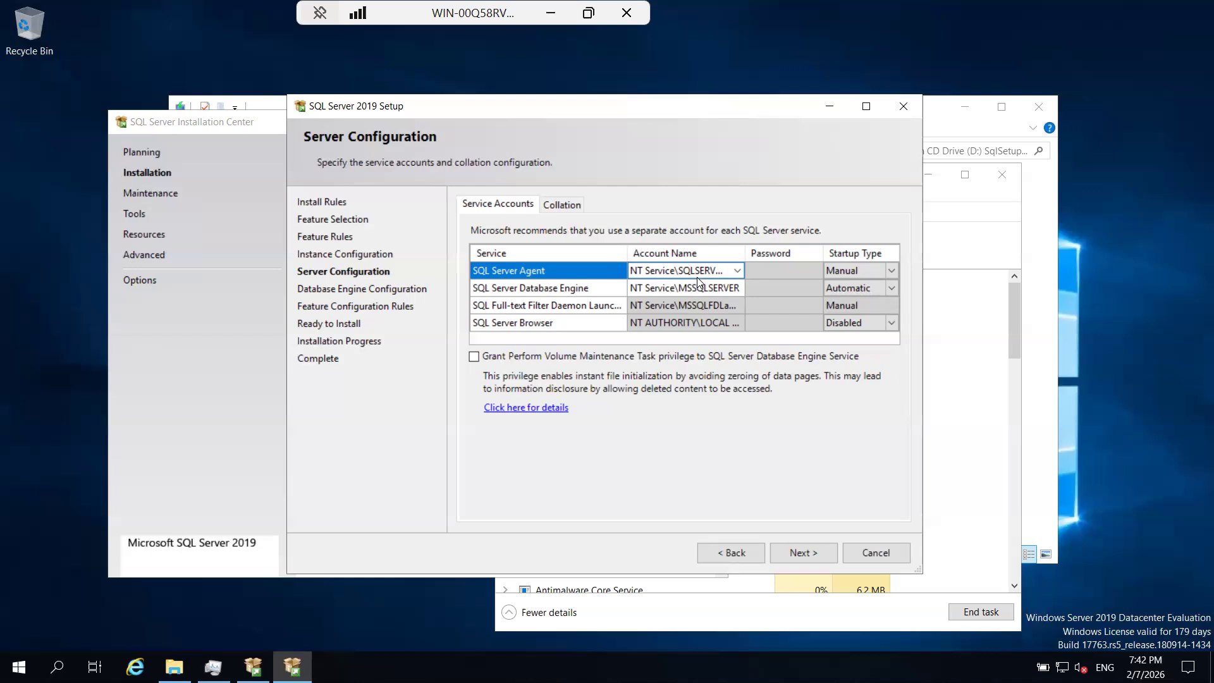
left_click(784, 270)
Examine the available Windows collation designators for the Database Engine and cancel the collation customization.
left_click(560, 205)
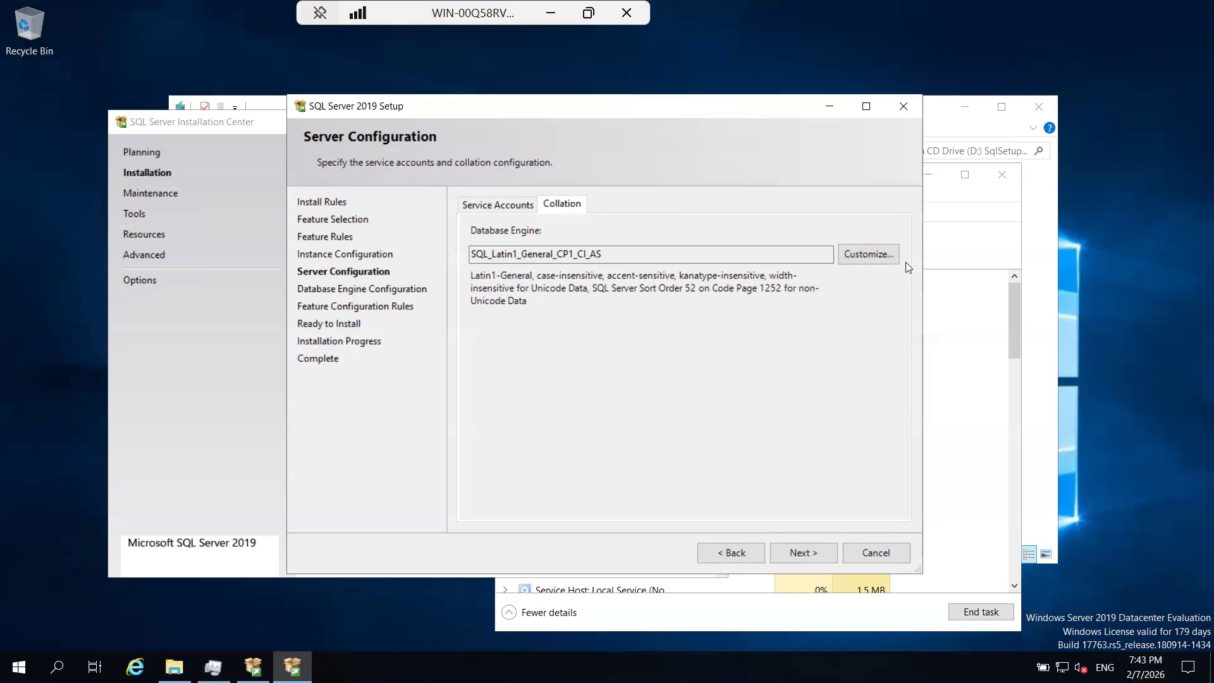
left_click(883, 256)
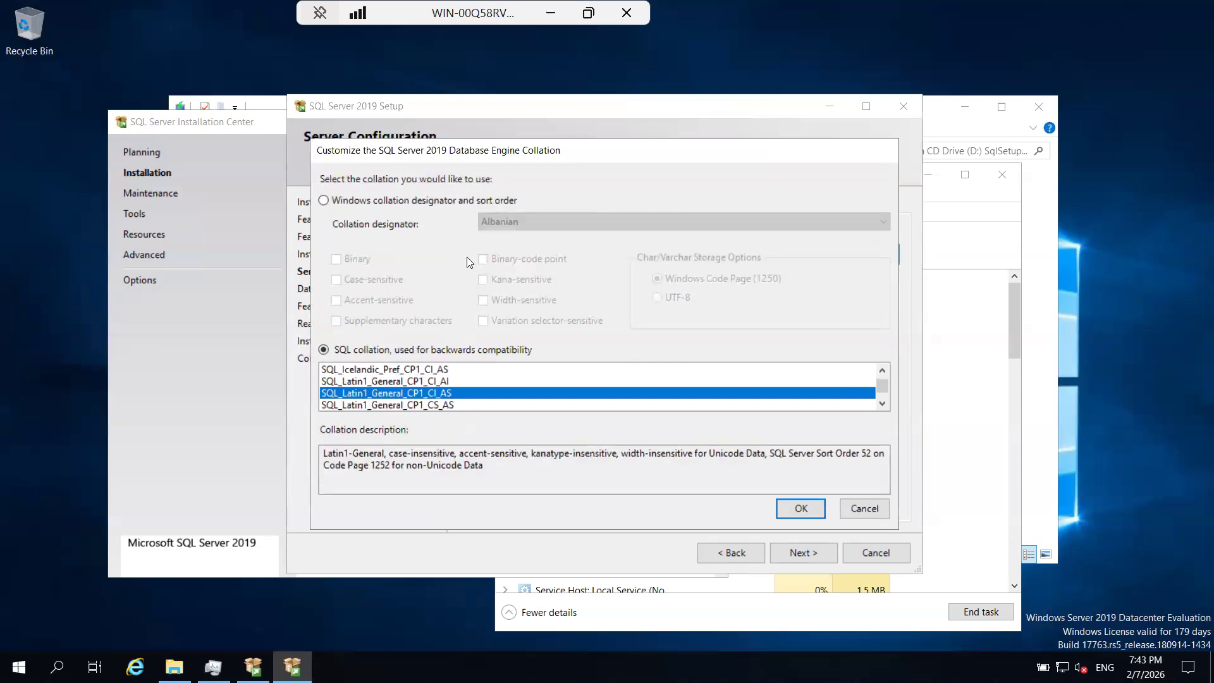
left_click(422, 201)
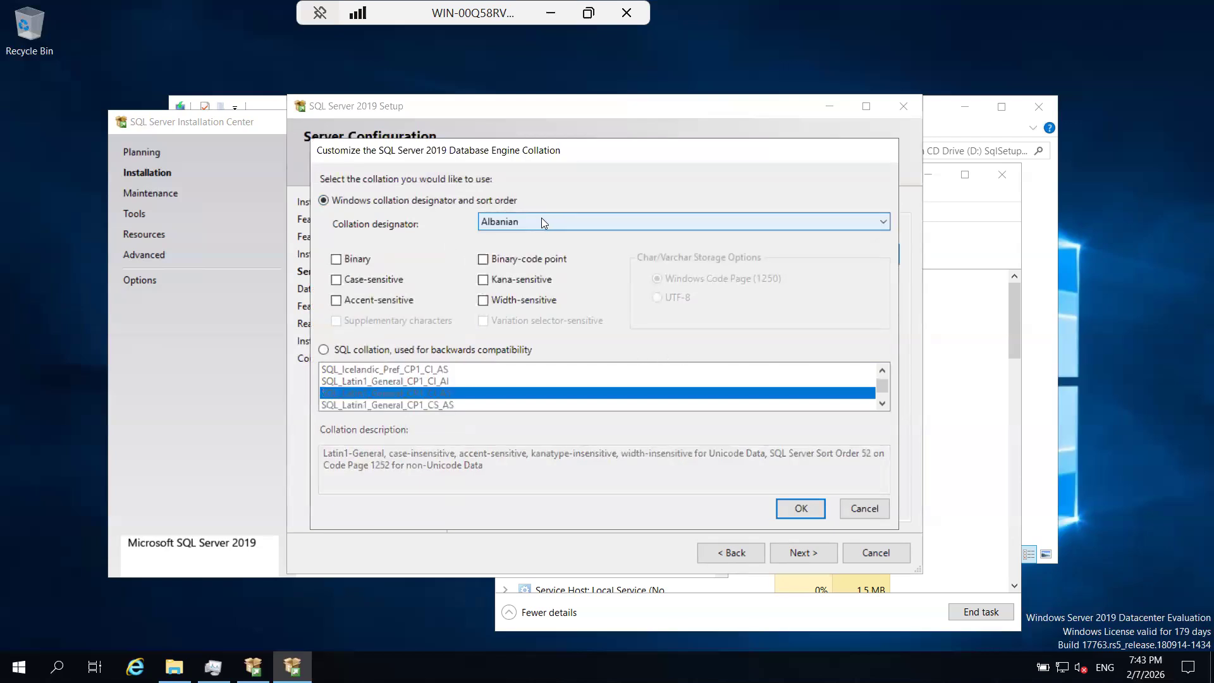
left_click(546, 221)
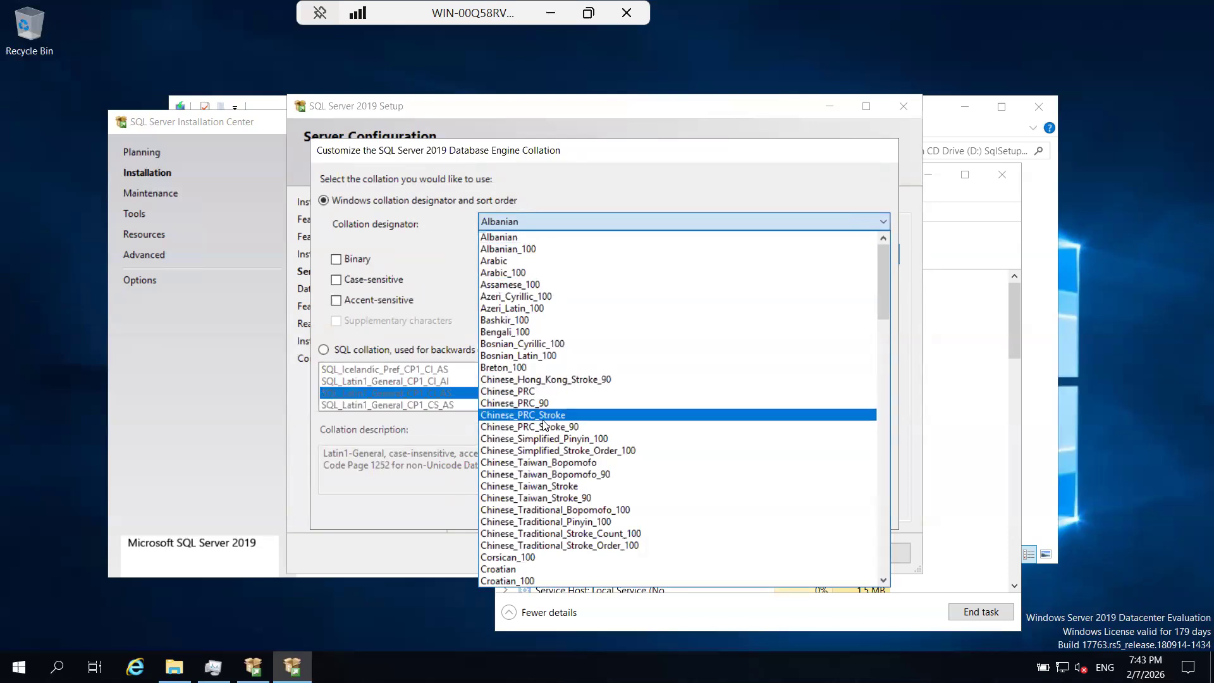
scroll(544, 425, "down", 7)
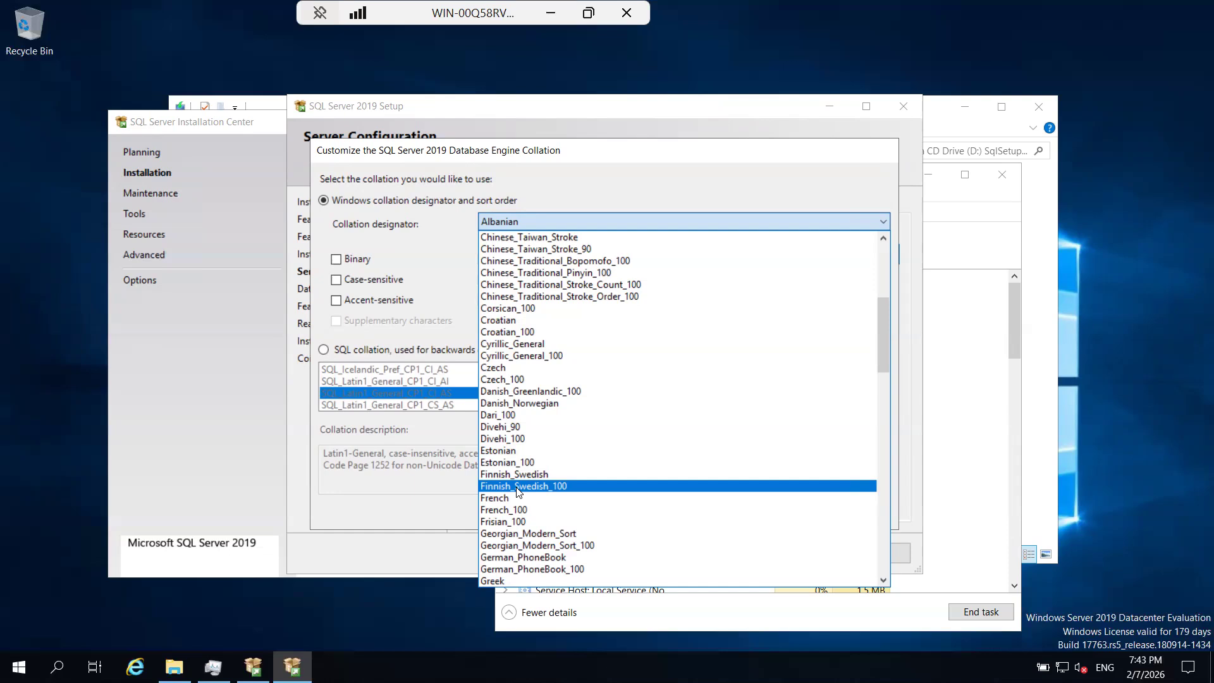
scroll(517, 491, "down", 2)
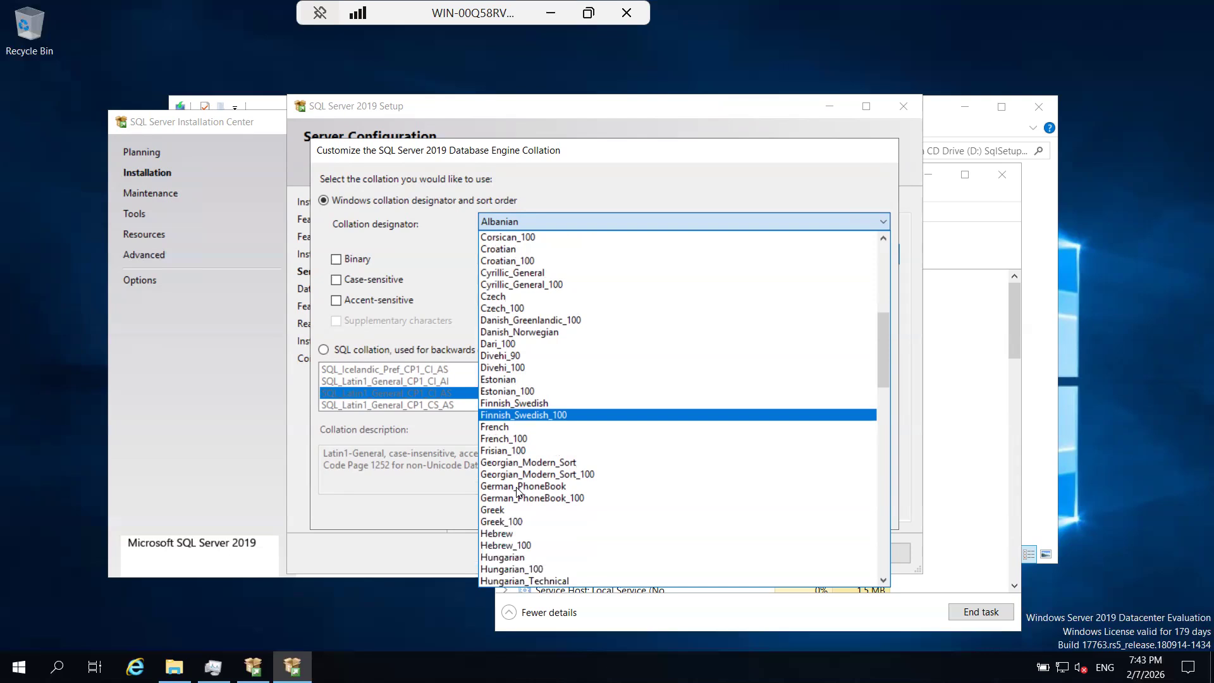
scroll(517, 491, "up", 3)
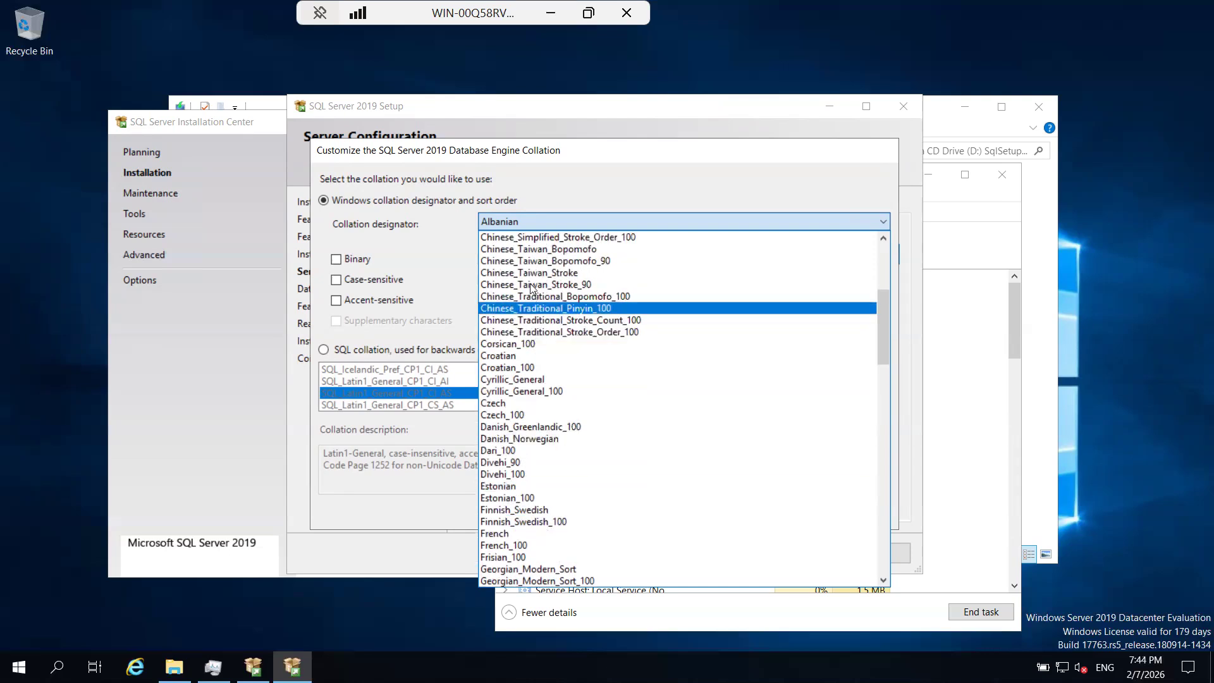
scroll(530, 286, "up", 4)
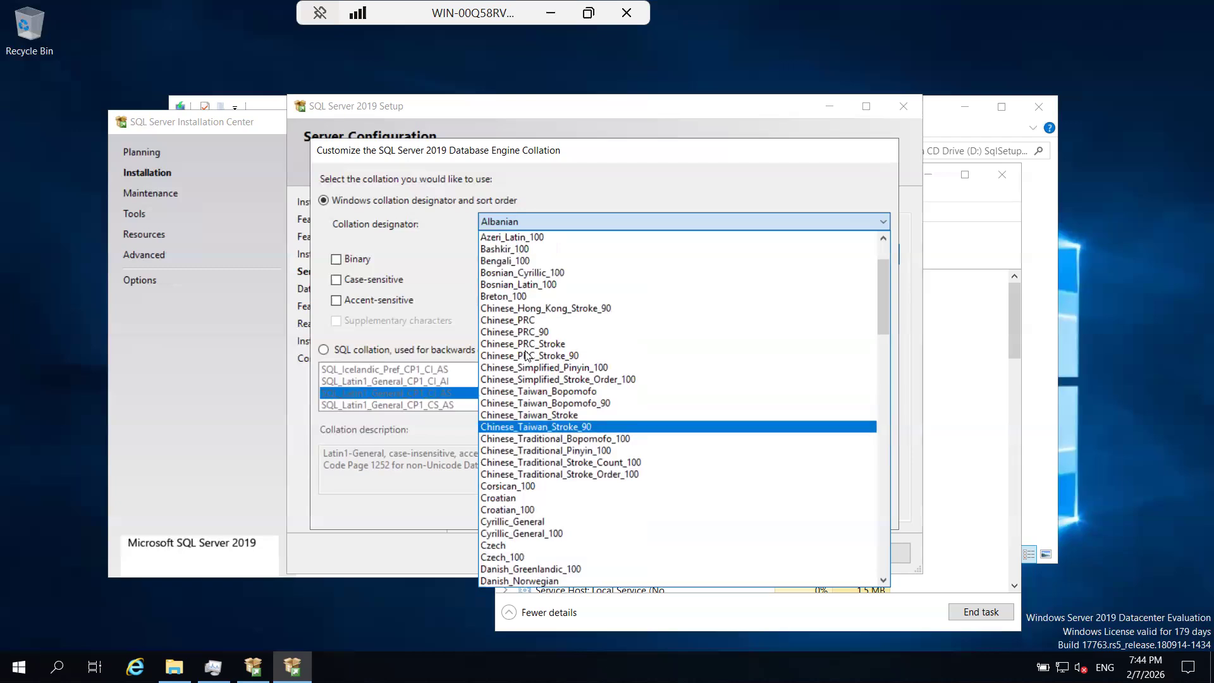
scroll(526, 355, "down", 3)
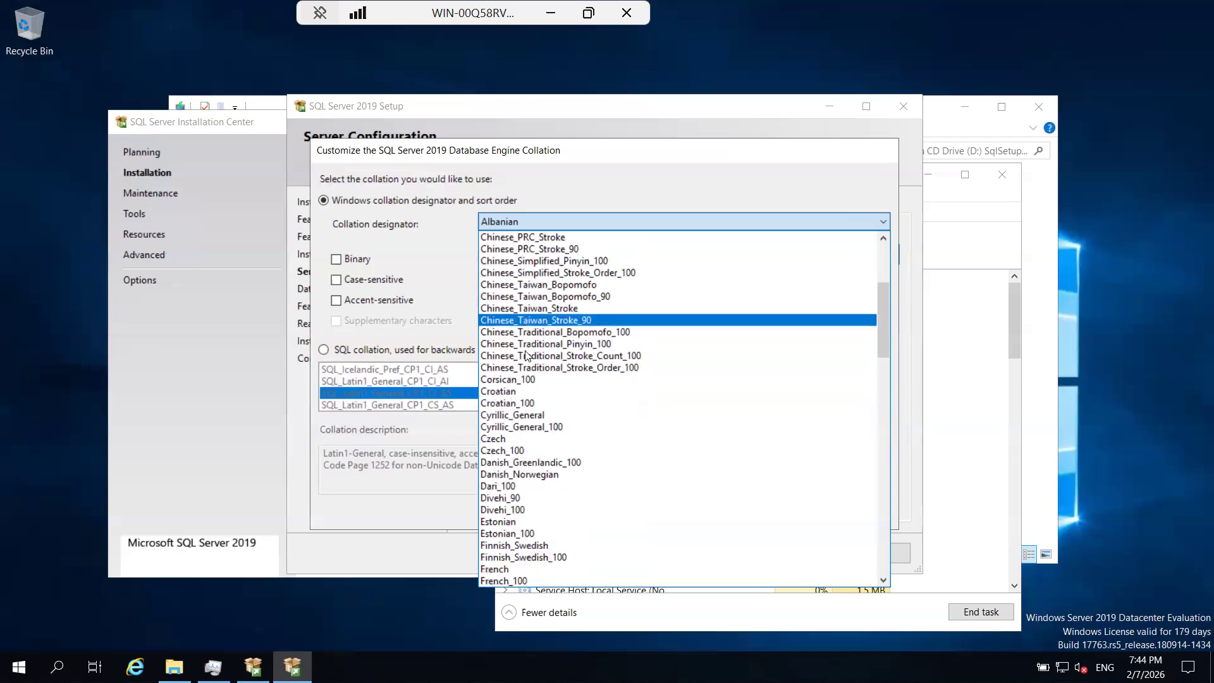
scroll(525, 355, "down", 2)
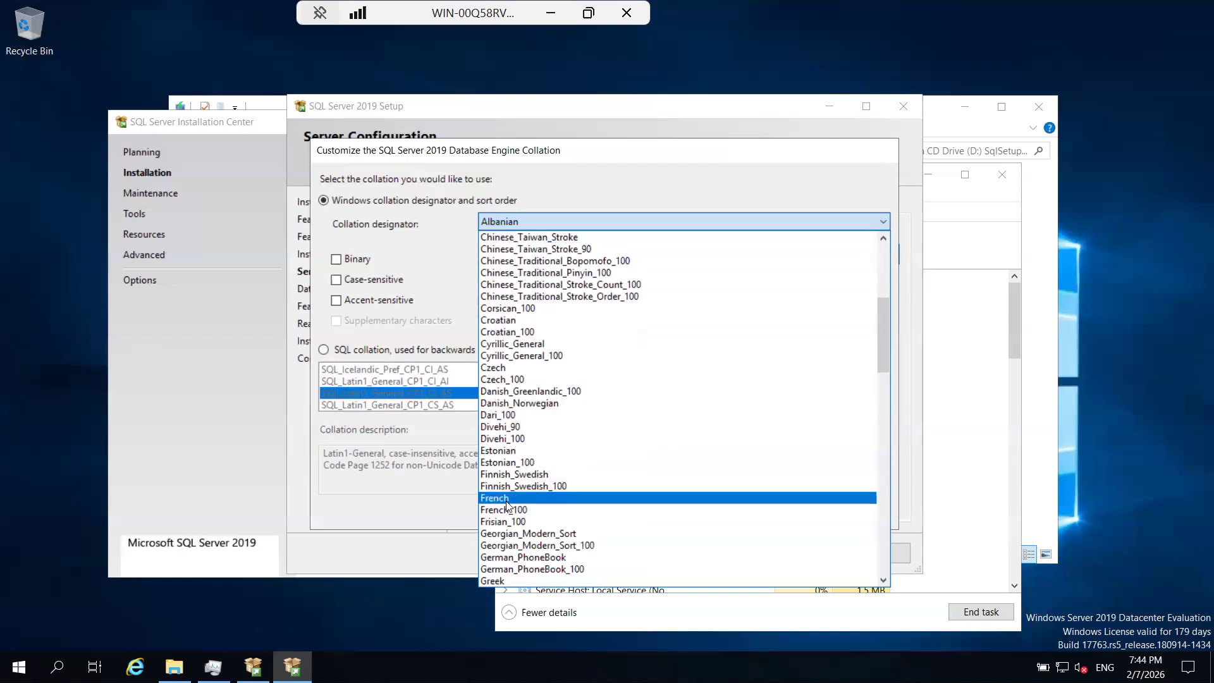
left_click(363, 231)
left_click(854, 512)
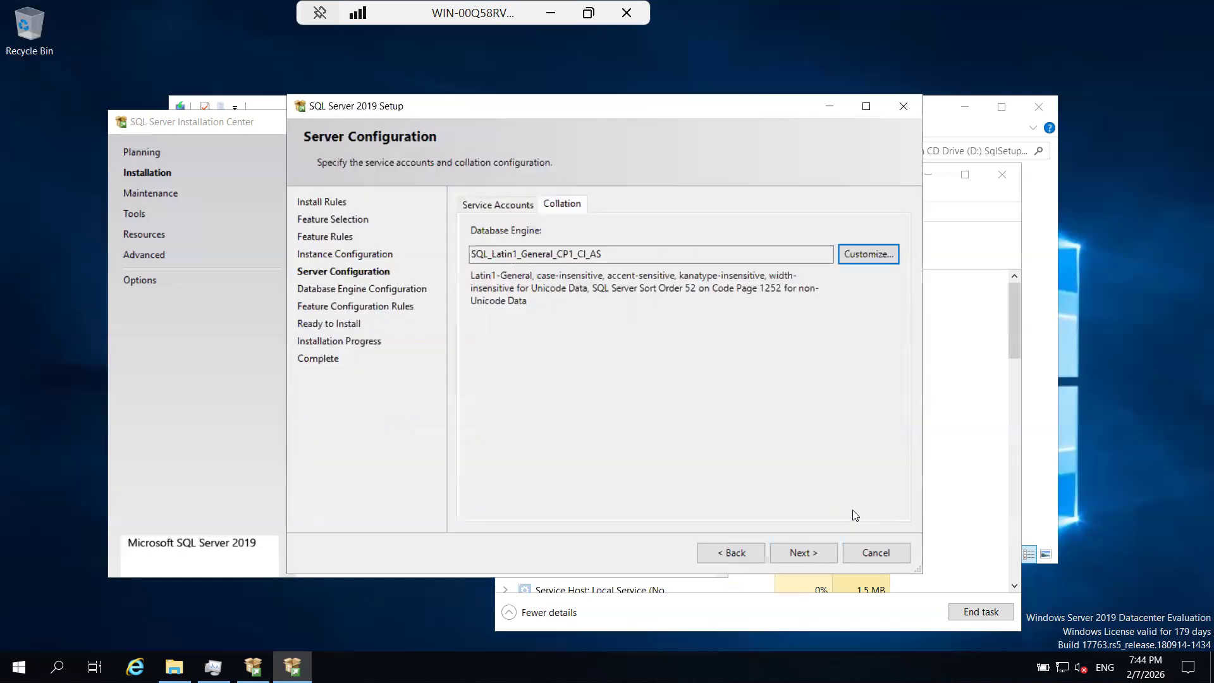
Copy the Database Engine collation into the Batch 61 Running Notes as SQL_Latin1_General_CP1_CI_AS below a new line "Default collation settings".
double_click(465, 254)
key("ctrl+c")
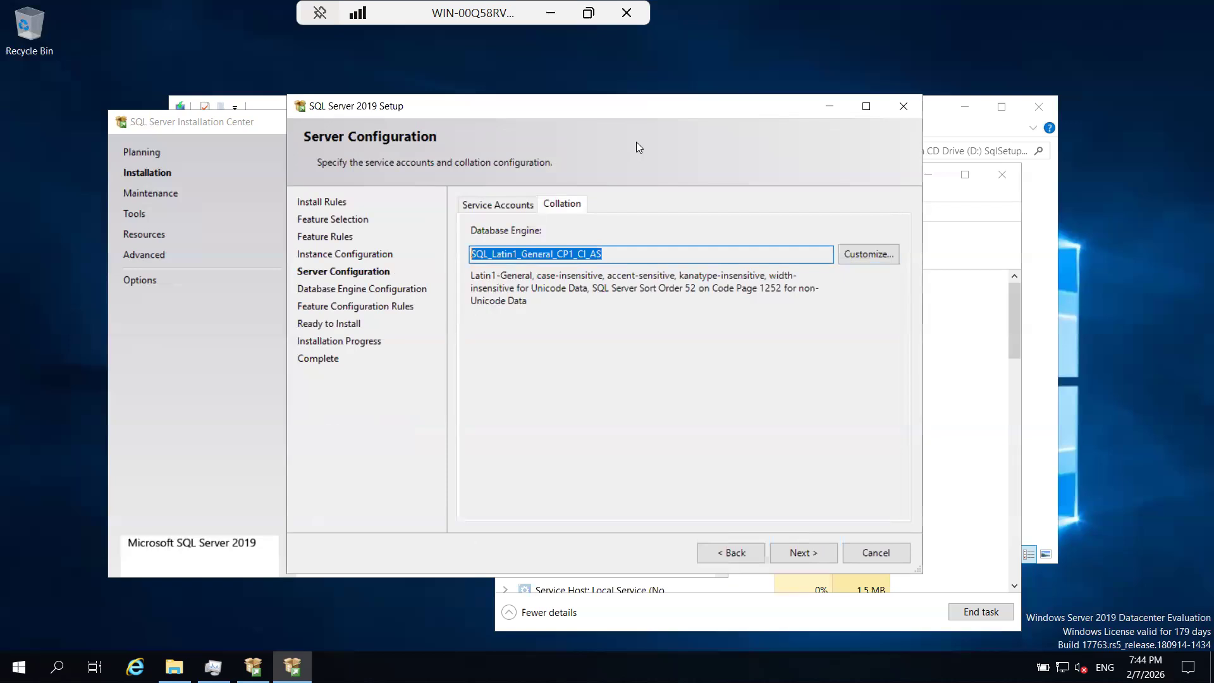
left_click(550, 21)
left_click(198, 23)
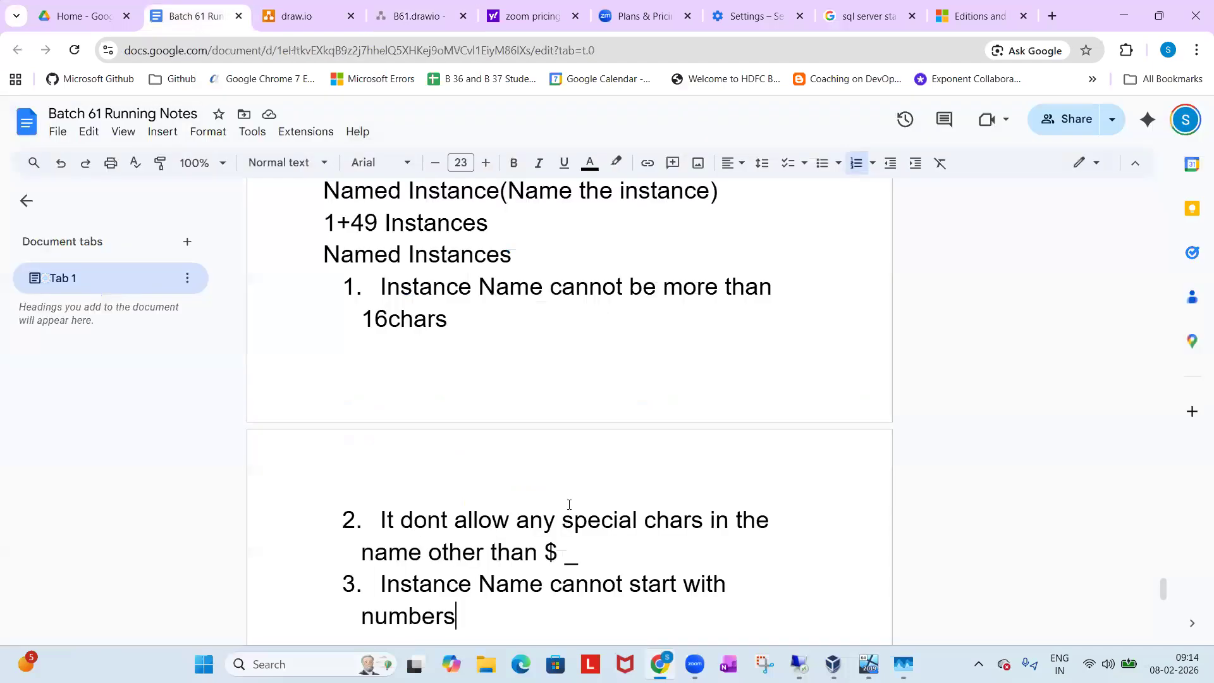
scroll(578, 520, "down", 2)
key("Return")
key("Return")
type("Default coll")
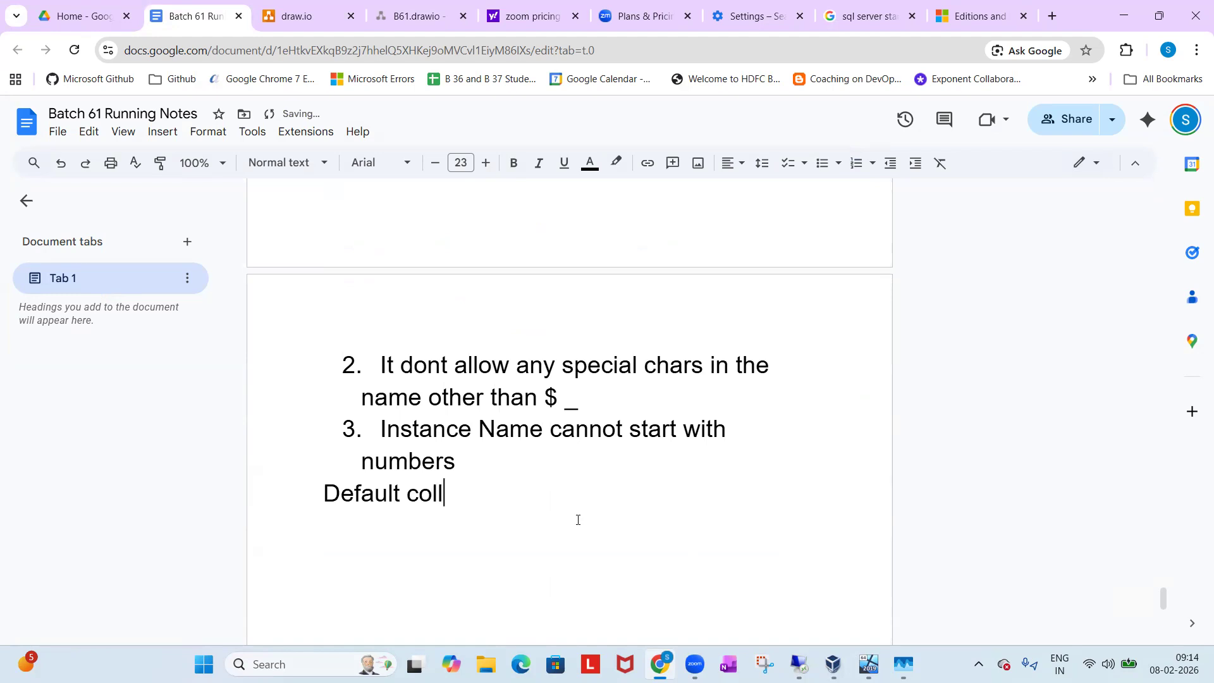
type("ation settings")
key("Return")
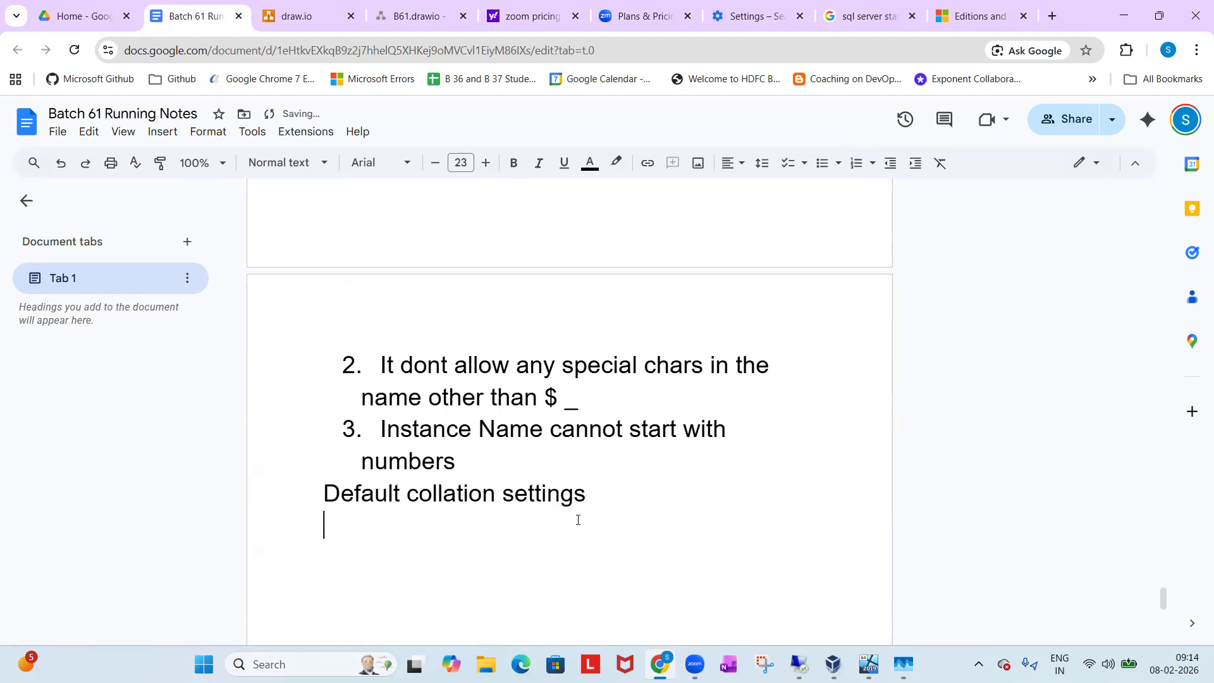
key("ctrl+v")
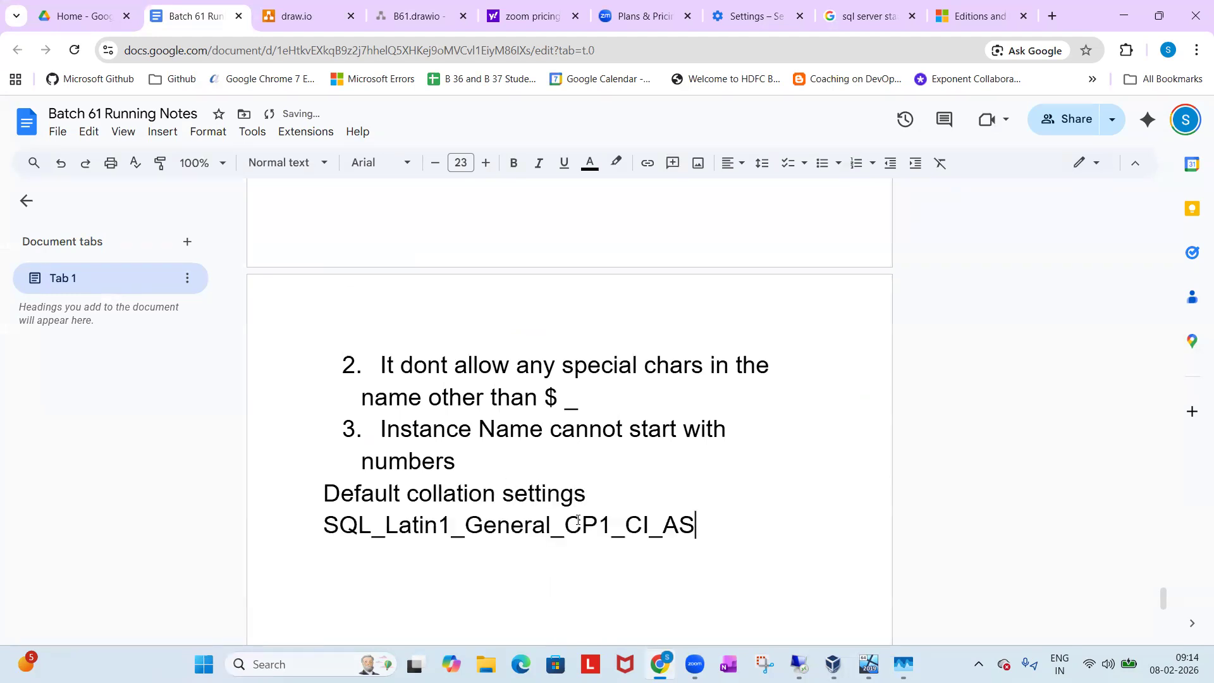
Examine the parts of the collation name in the notes, highlighting Latin, AS and finally the whole name.
left_click_drag(385, 520, 436, 520)
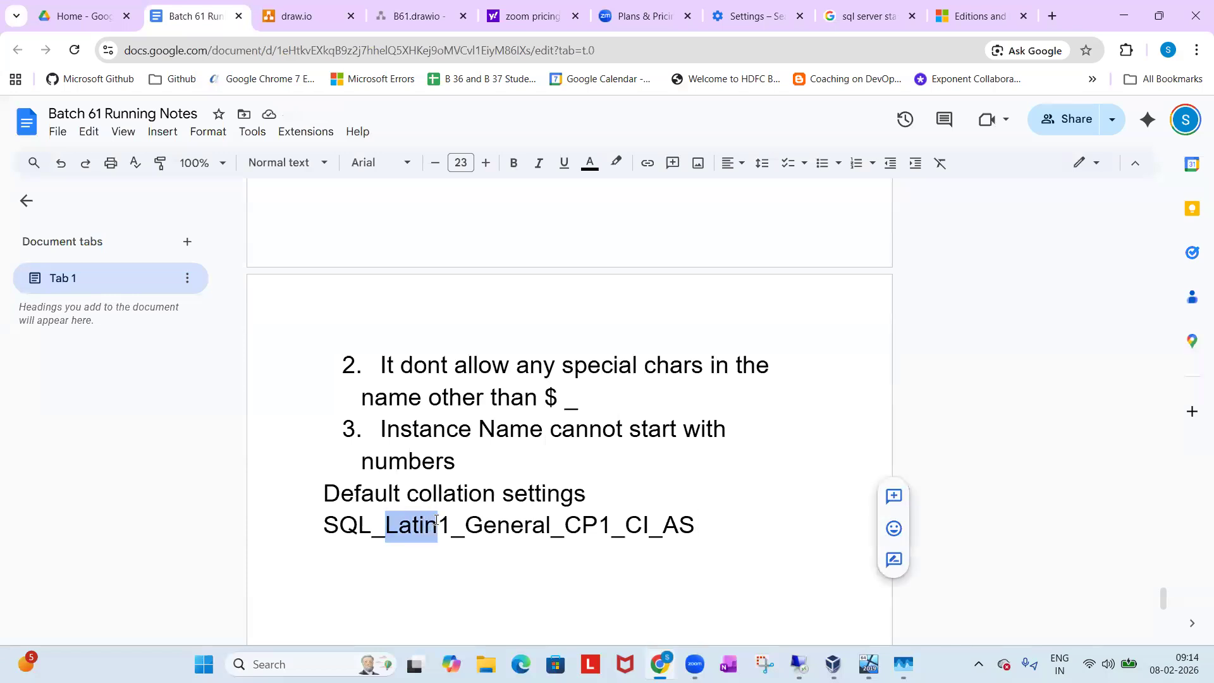
left_click(436, 520)
left_click(383, 530)
left_click_drag(383, 529, 436, 527)
left_click(436, 527)
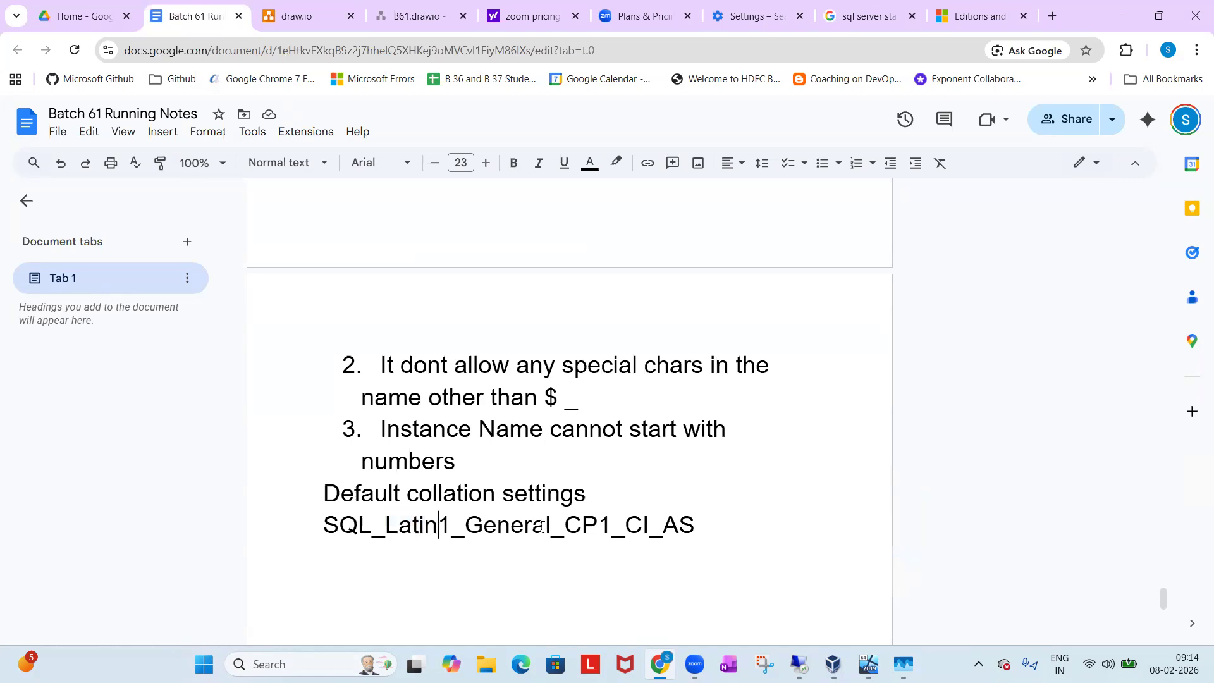
left_click_drag(564, 525, 692, 525)
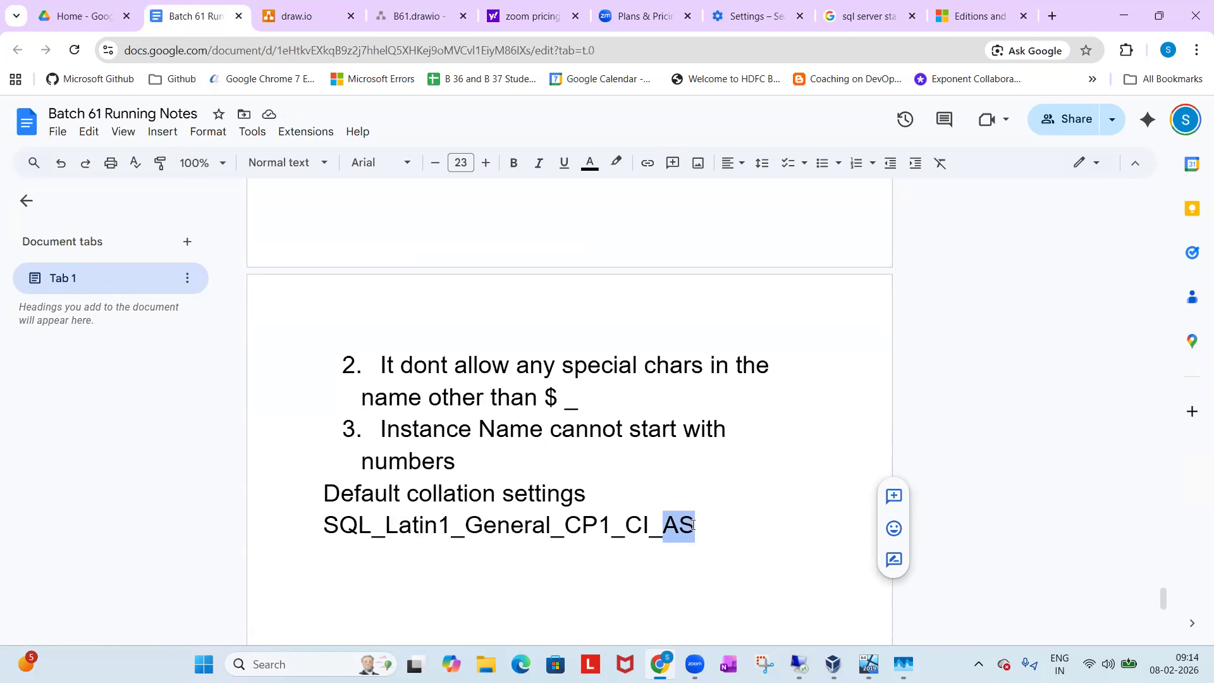
left_click(705, 526)
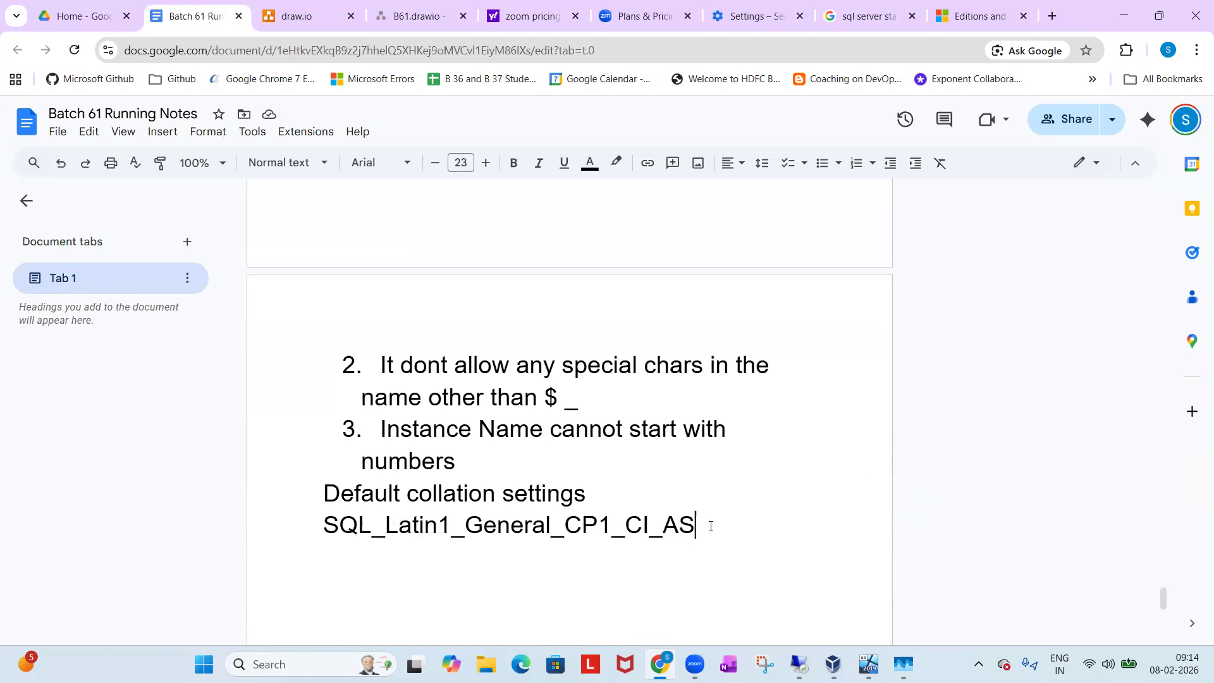
left_click(314, 546, "shift")
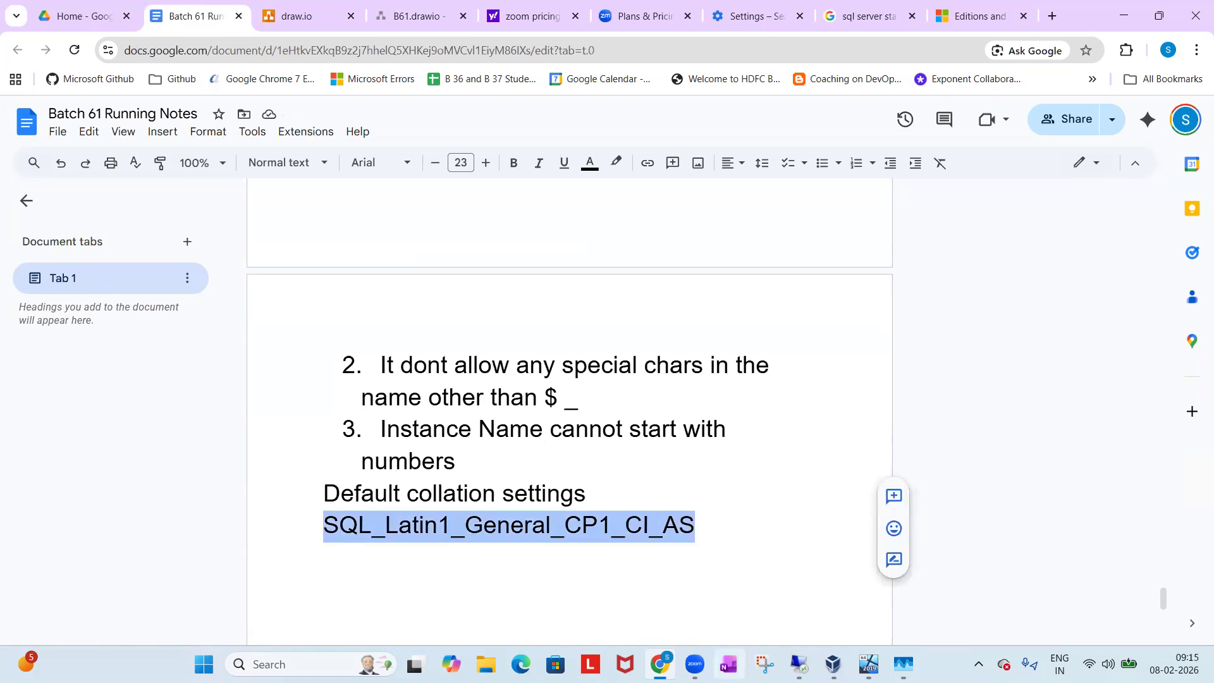
Return to SQL Server 2019 Setup, proceed to Database Engine Configuration and specify the current user as a SQL Server administrator.
left_click(800, 664)
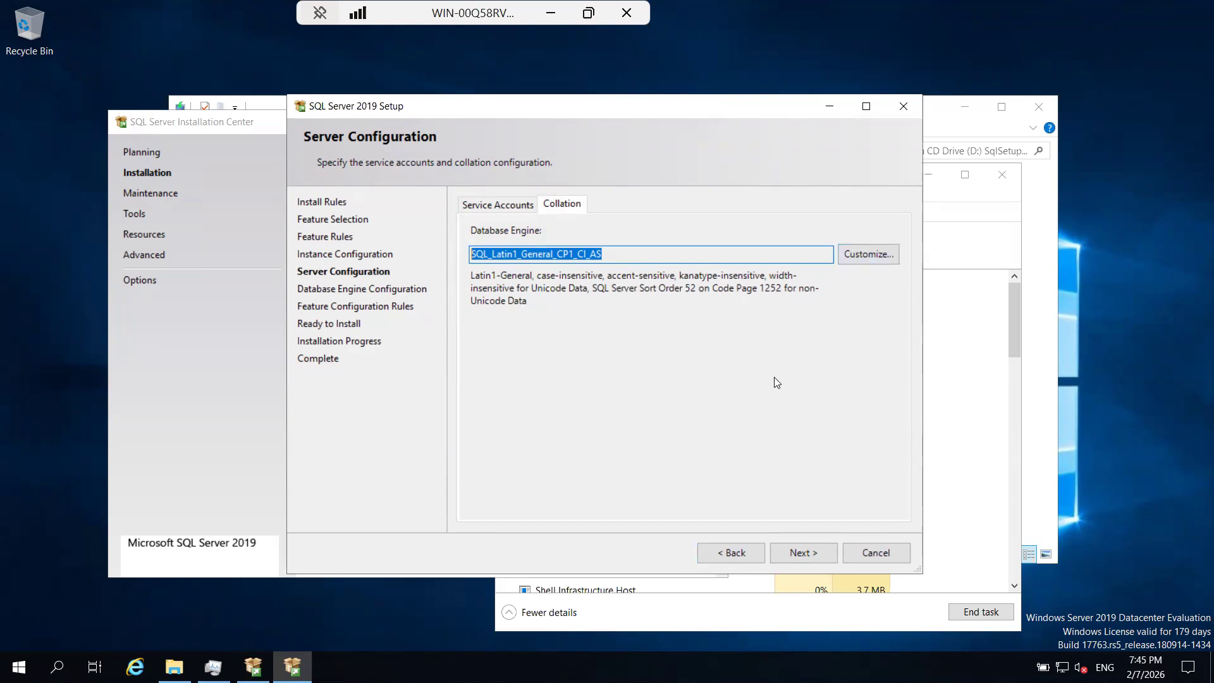
left_click(799, 555)
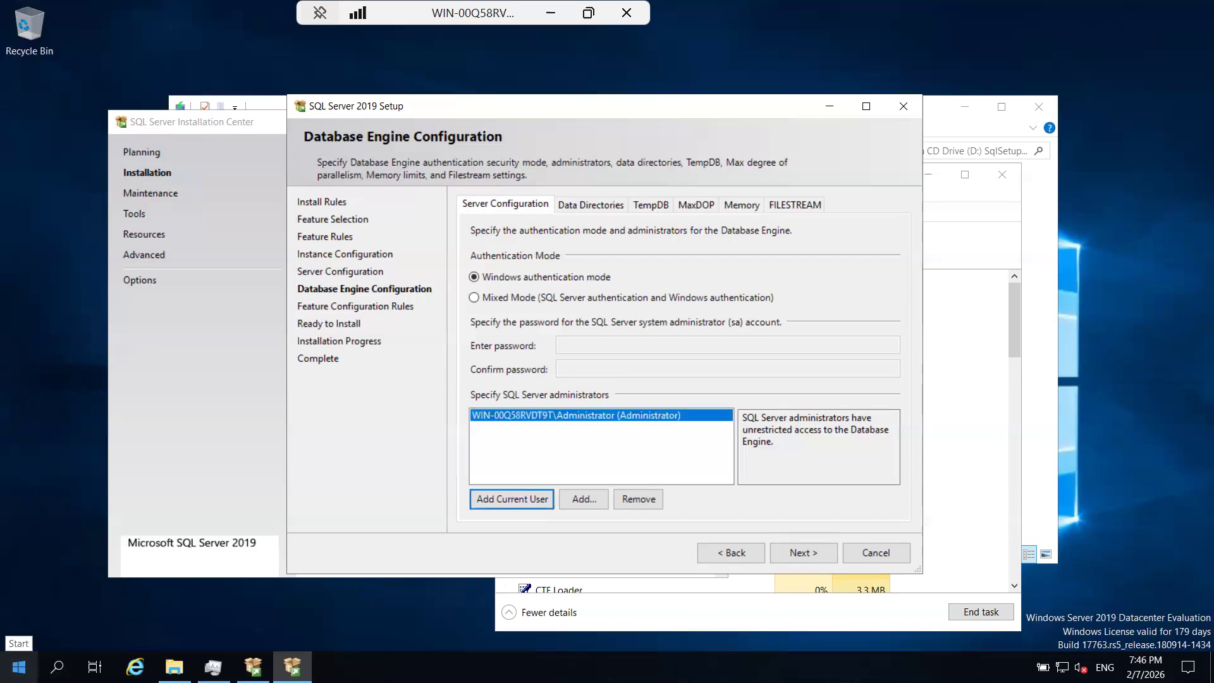
left_click(33, 468)
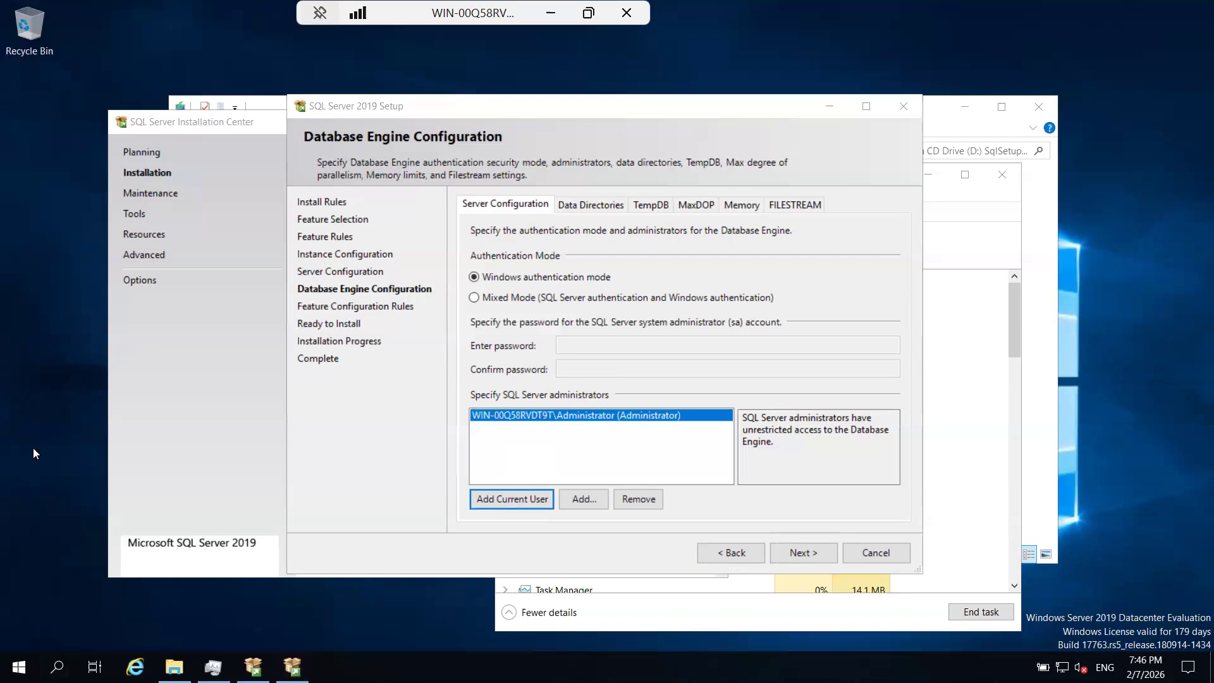
left_click(19, 667)
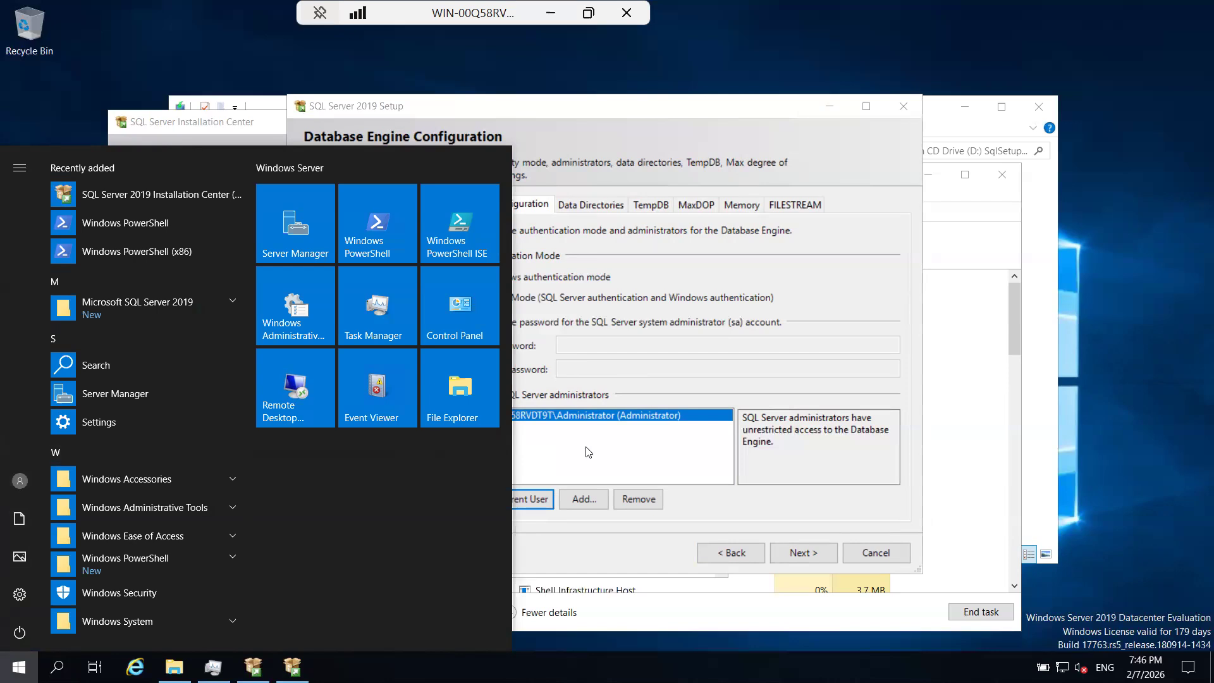
left_click(514, 503)
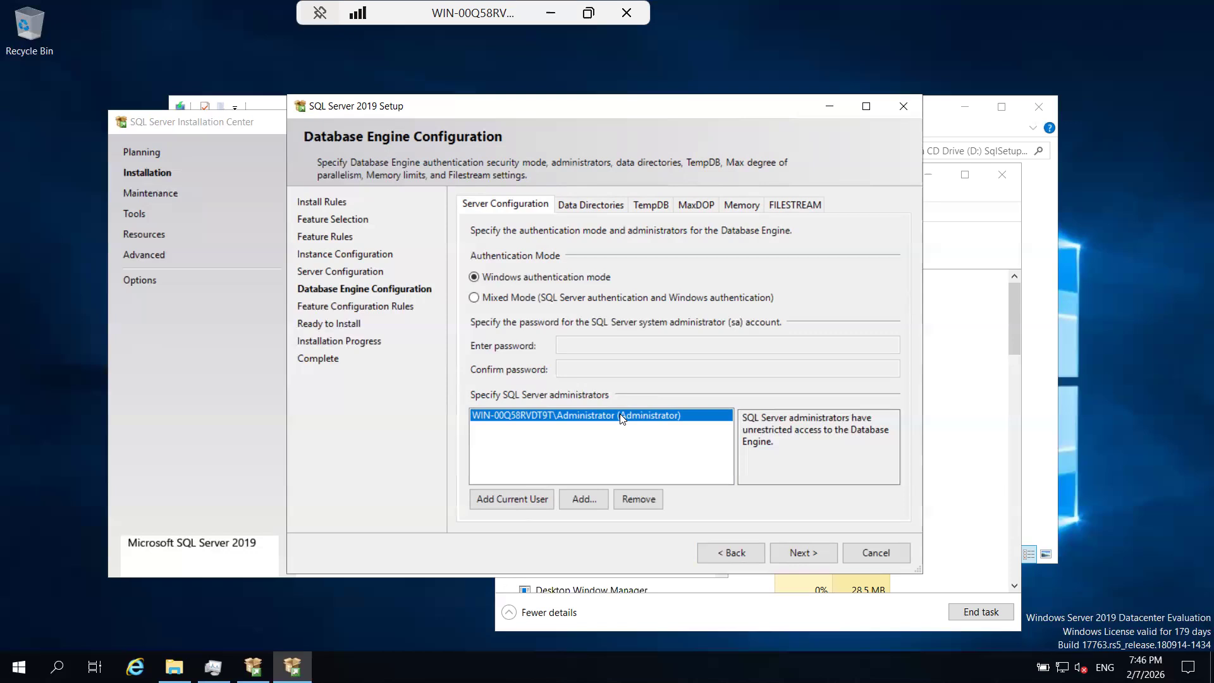
View the user and group selection for adding another SQL Server administrator and cancel it without choosing an account.
left_click(582, 499)
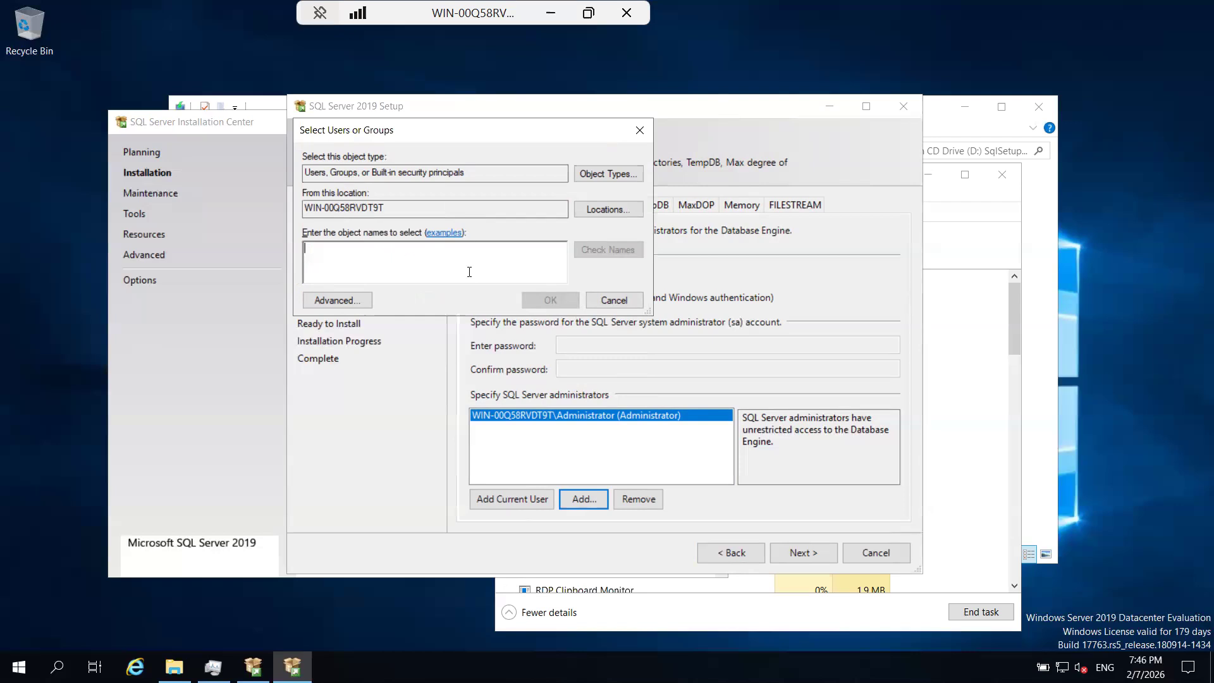
left_click(616, 298)
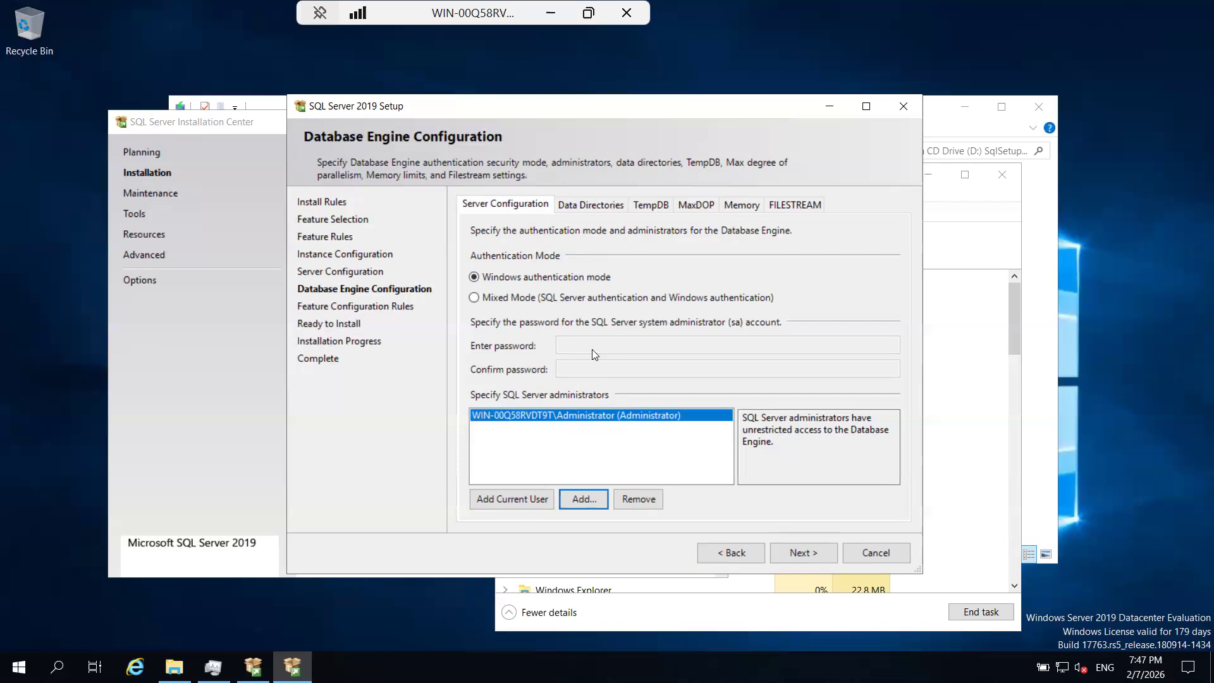
left_click(553, 418)
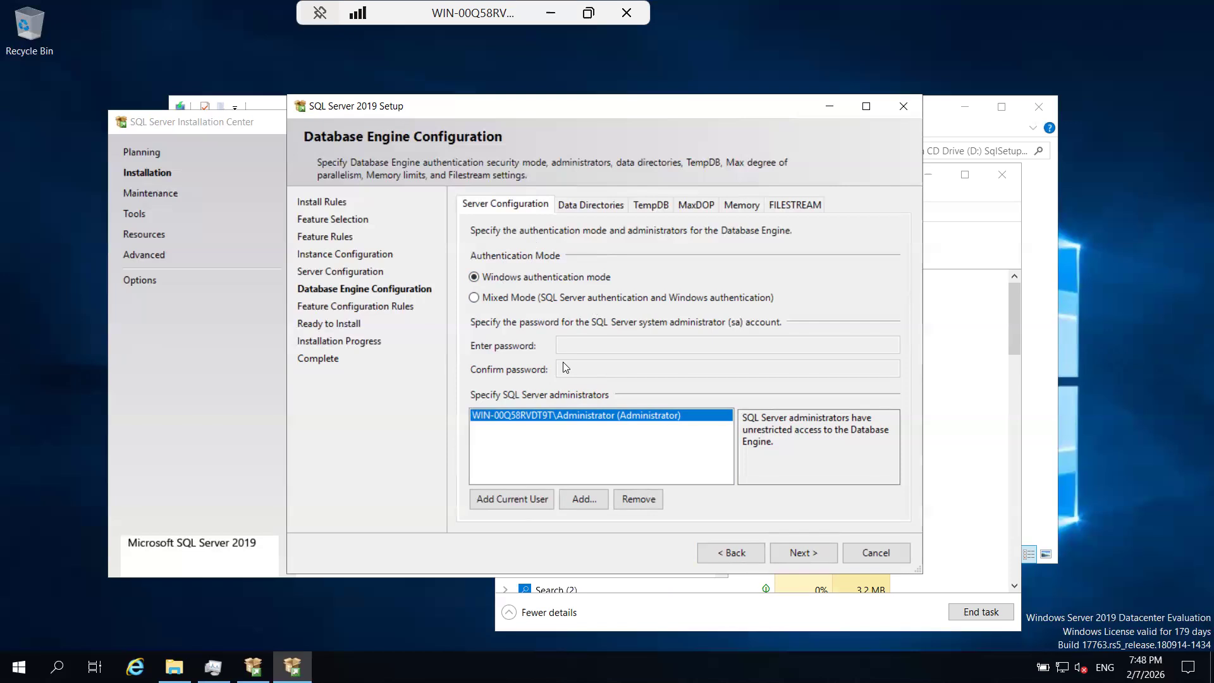
Review the Database Engine's data directories, TempDB, MaxDOP and FILESTREAM settings.
left_click(588, 203)
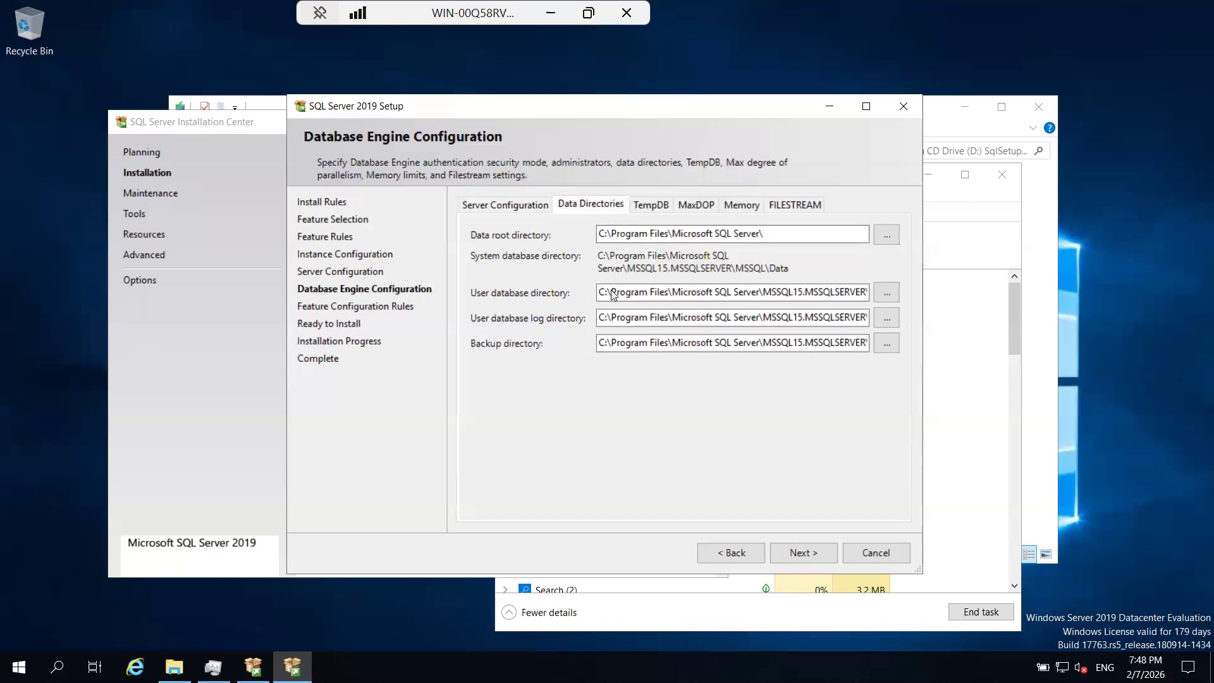
left_click(651, 205)
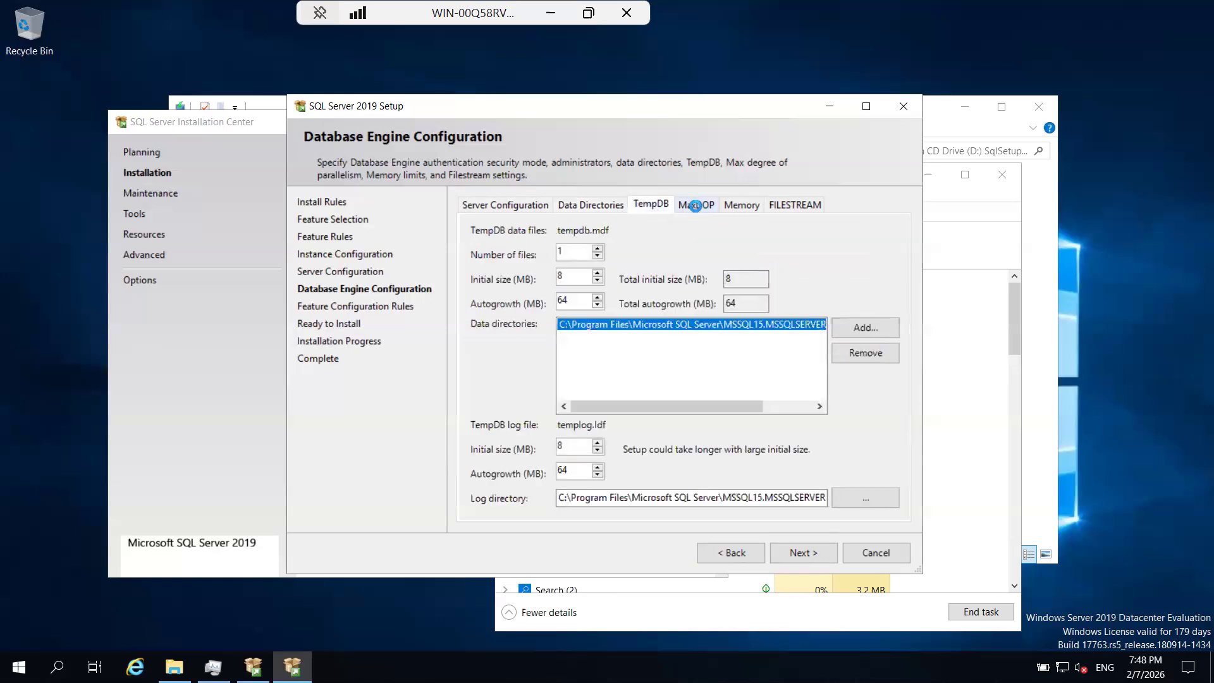
left_click(739, 208)
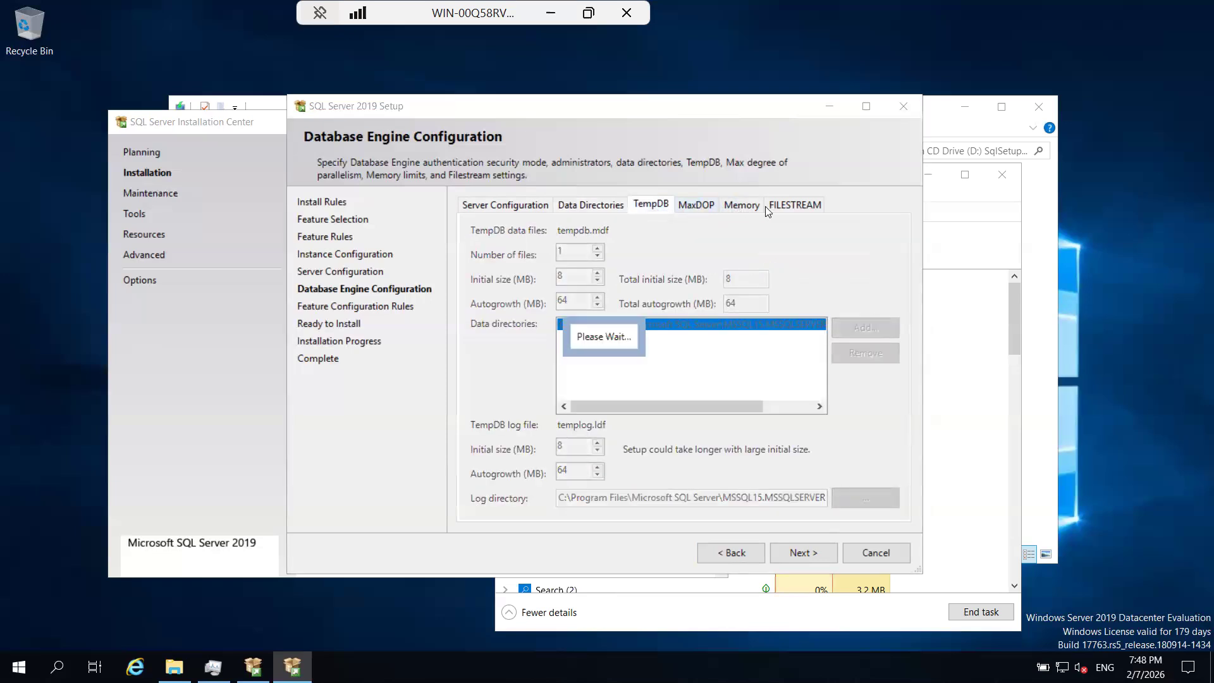
left_click(696, 205)
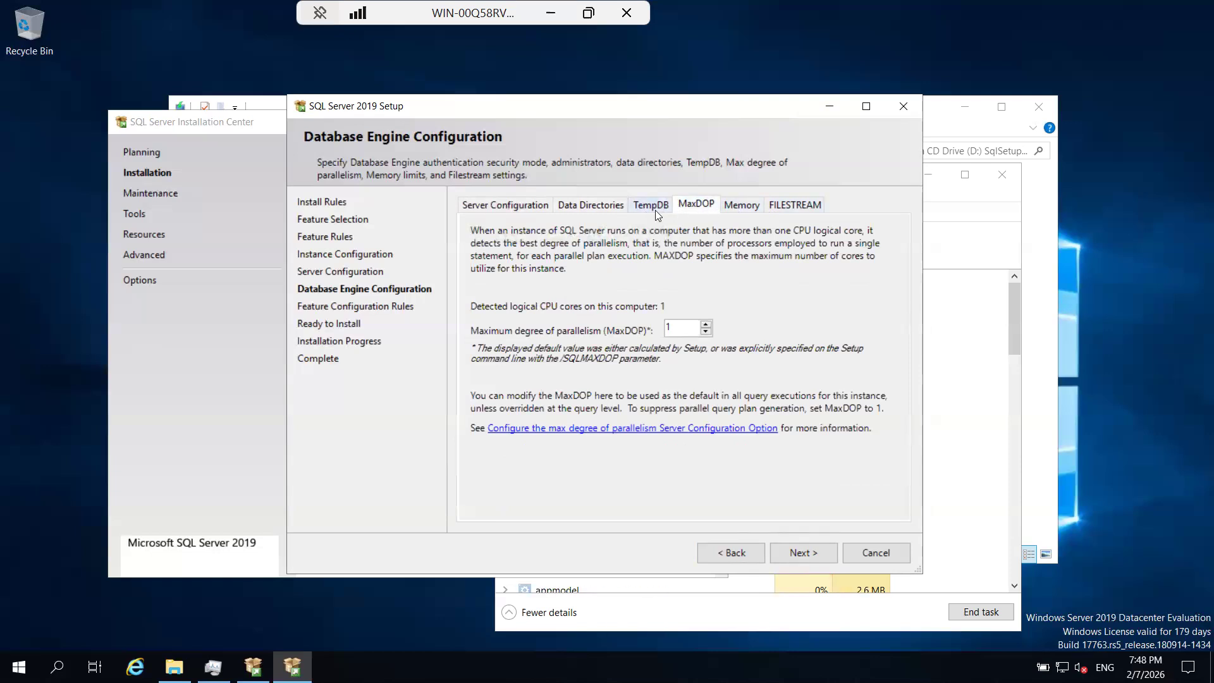
left_click(785, 203)
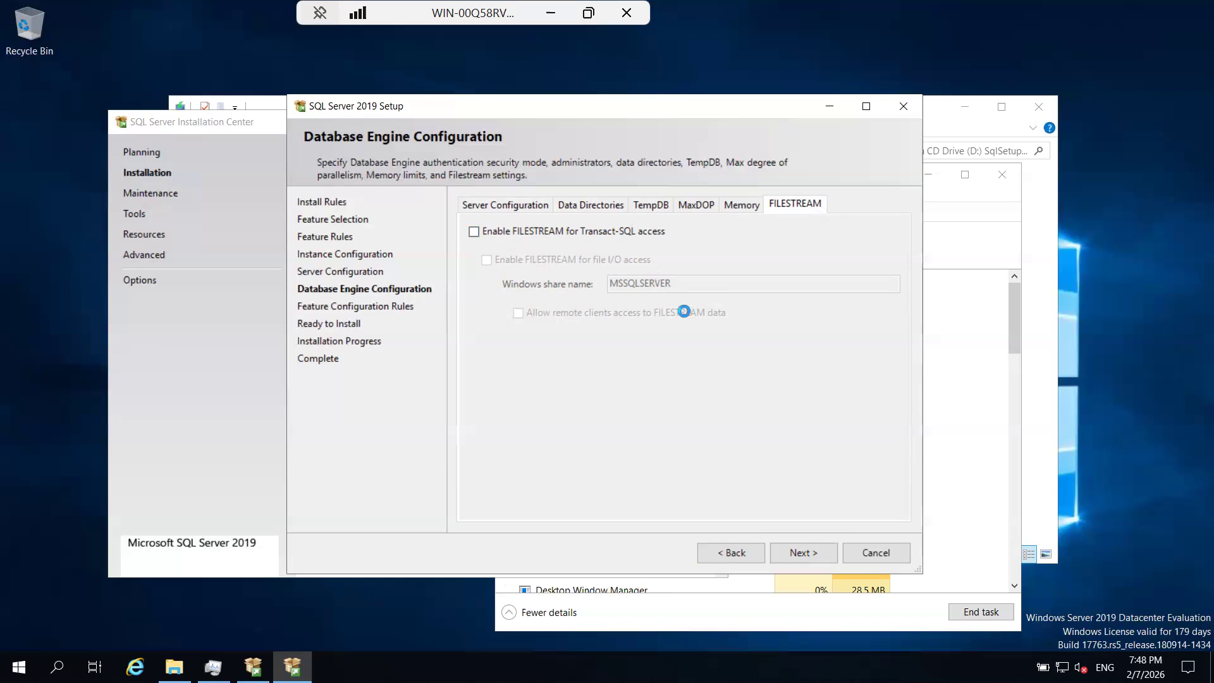
Proceed to Ready to Install, view the installation summary in a maximized window and restore the window's size.
left_click(789, 548)
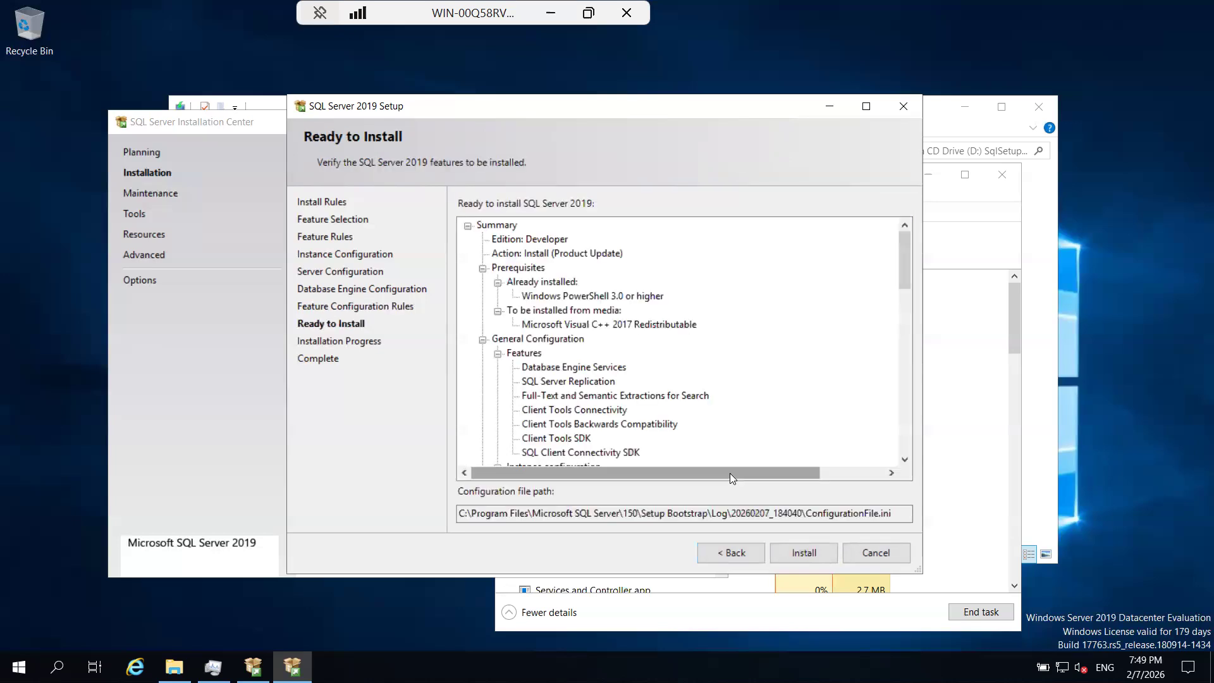
left_click(865, 108)
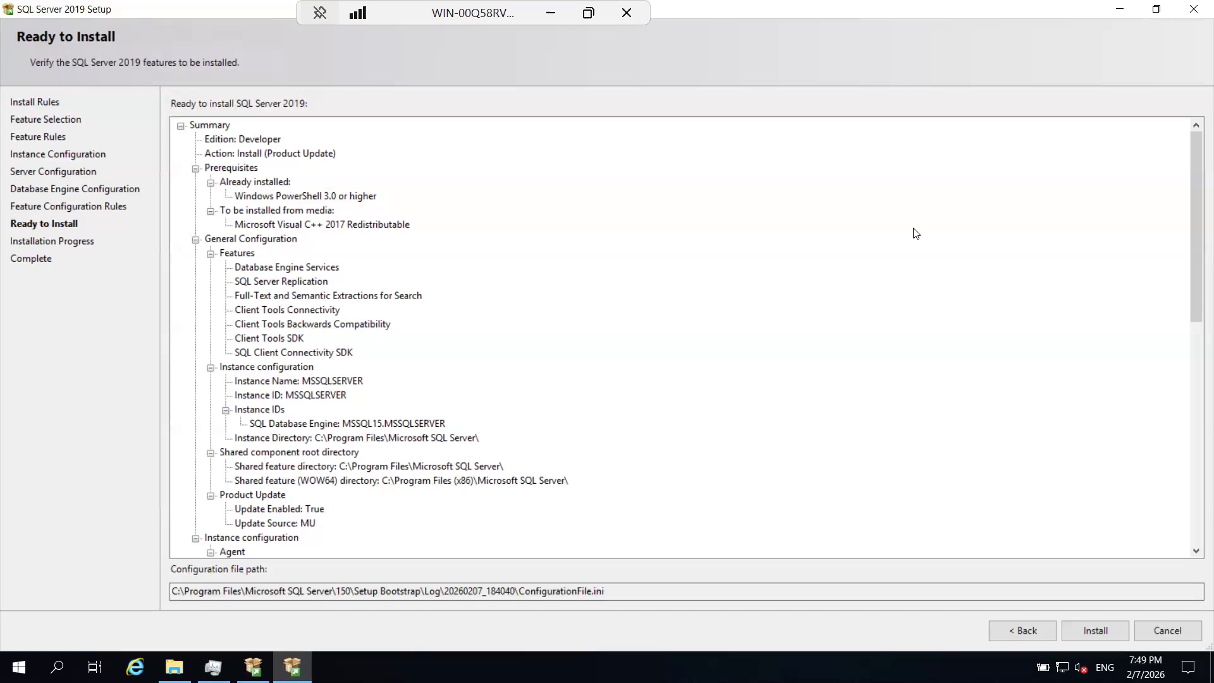
left_click(1156, 10)
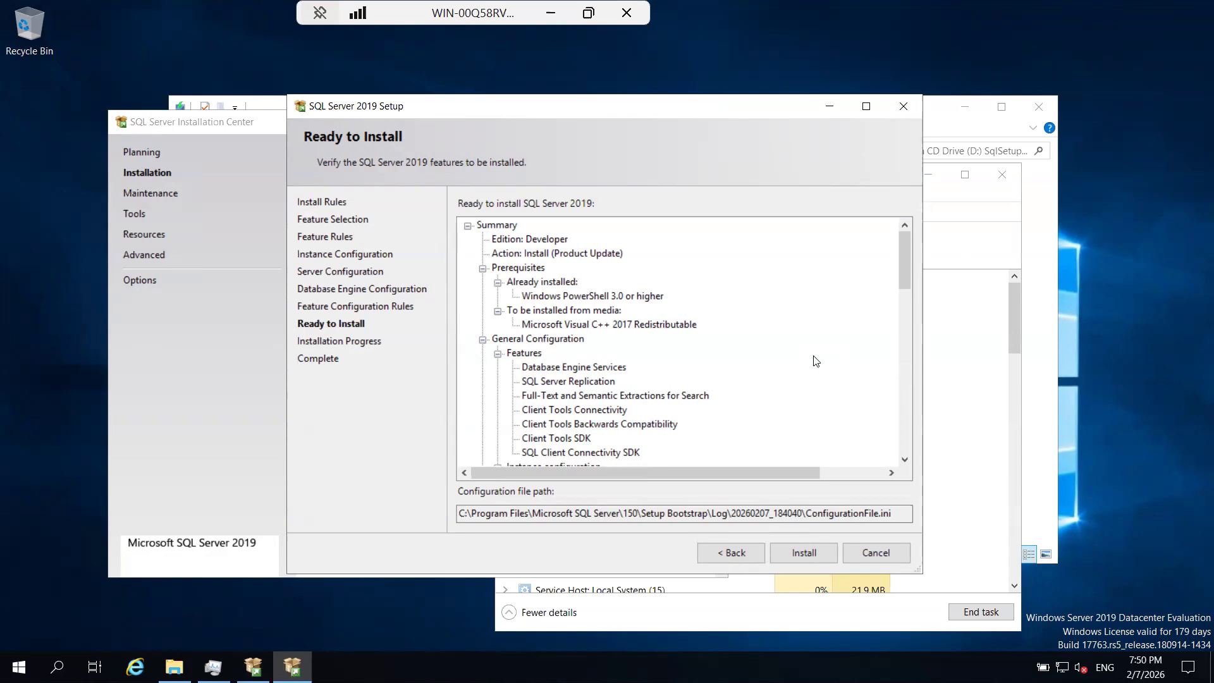
left_click(54, 365)
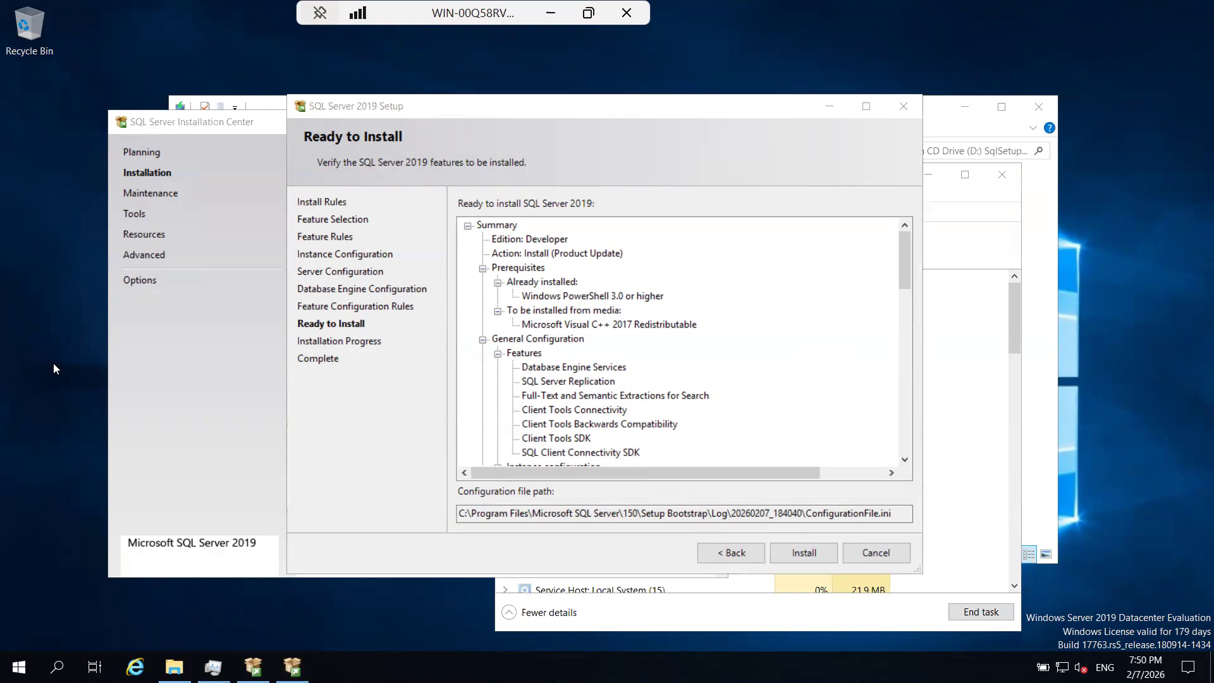
right_click(53, 362)
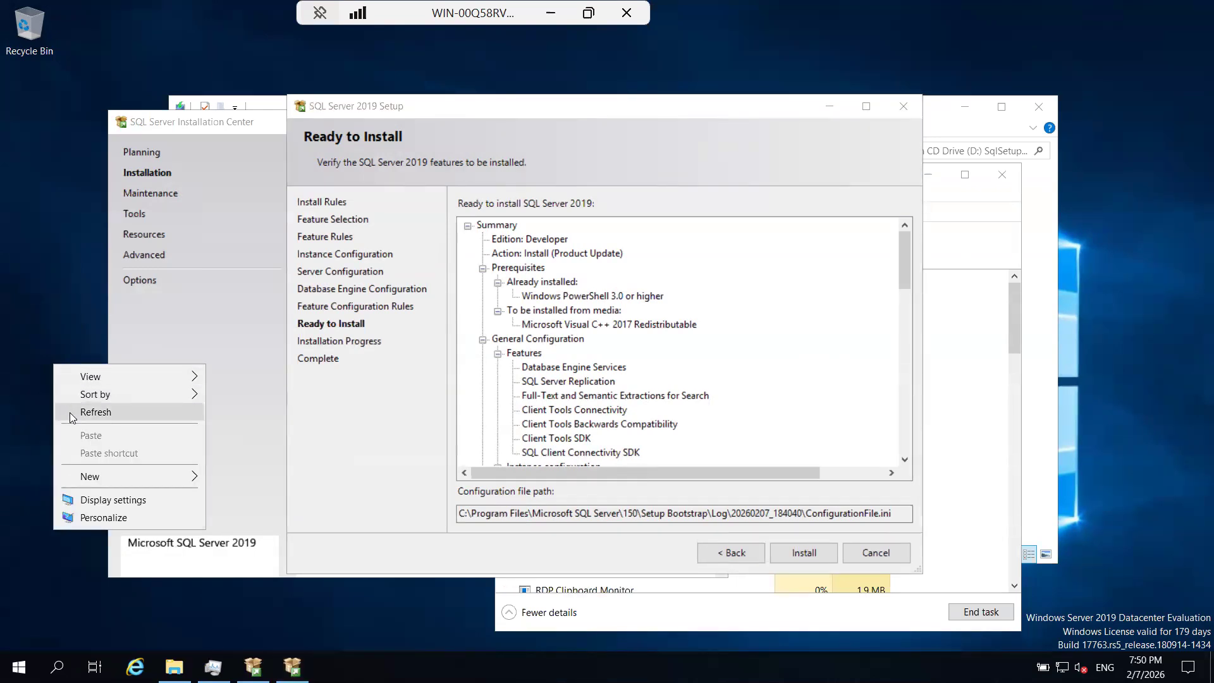
right_click(41, 312)
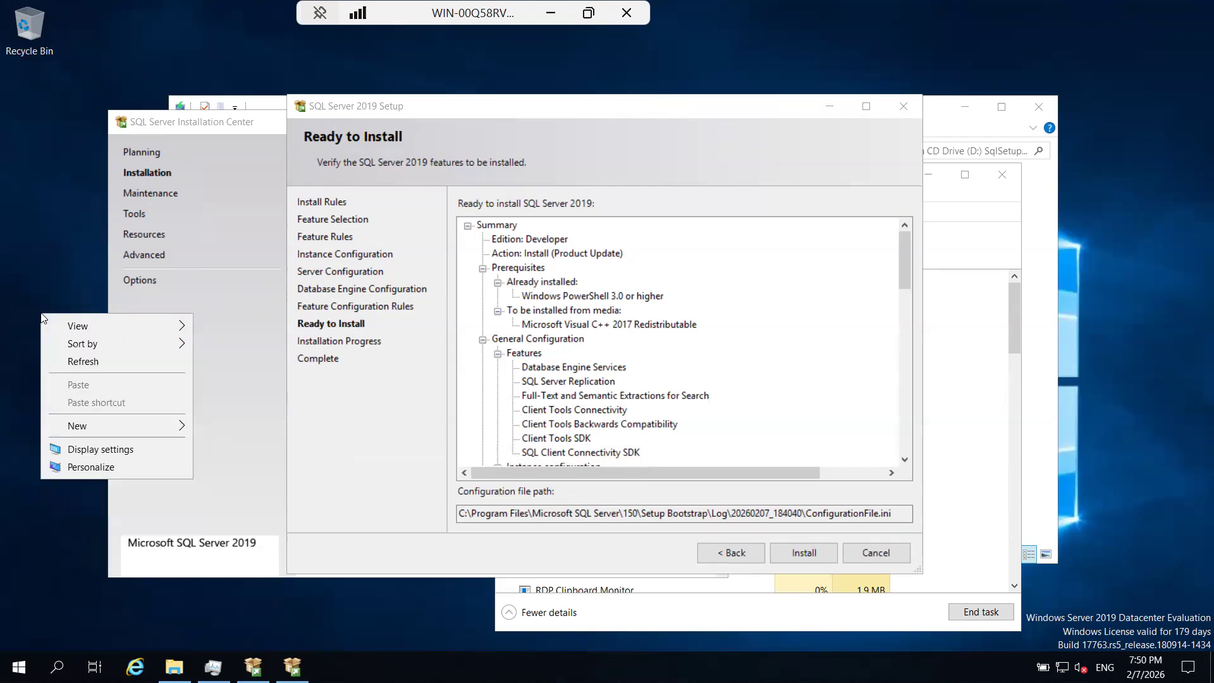
left_click(63, 361)
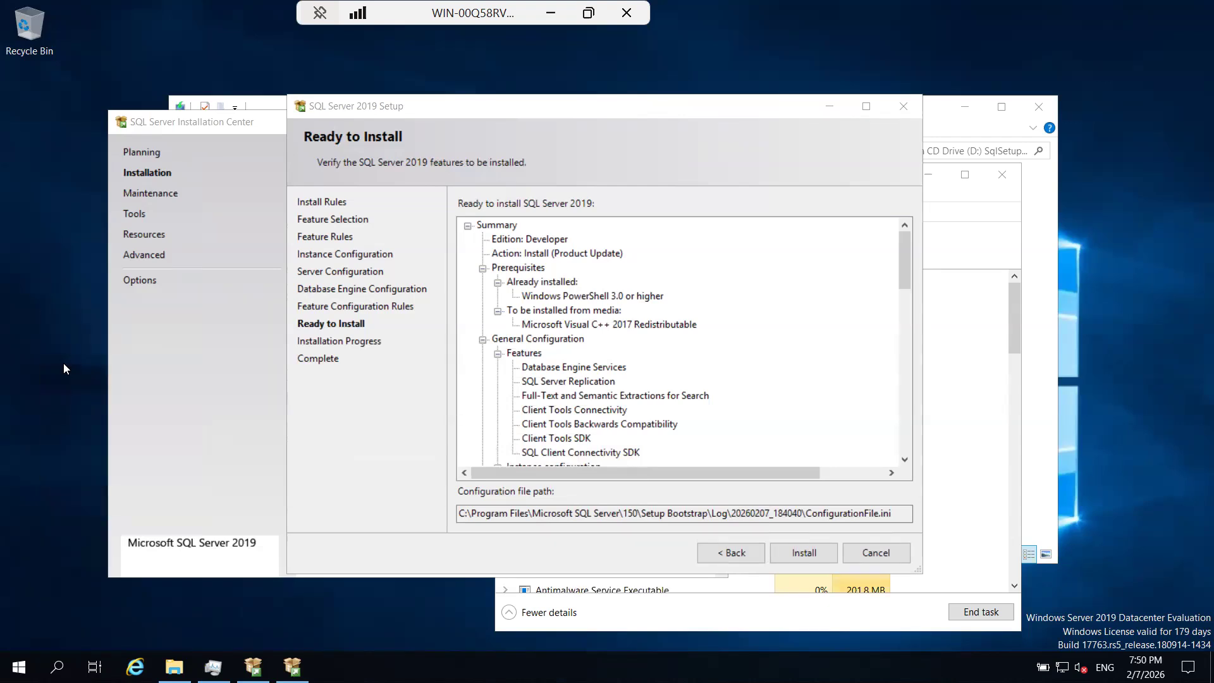
right_click(64, 369)
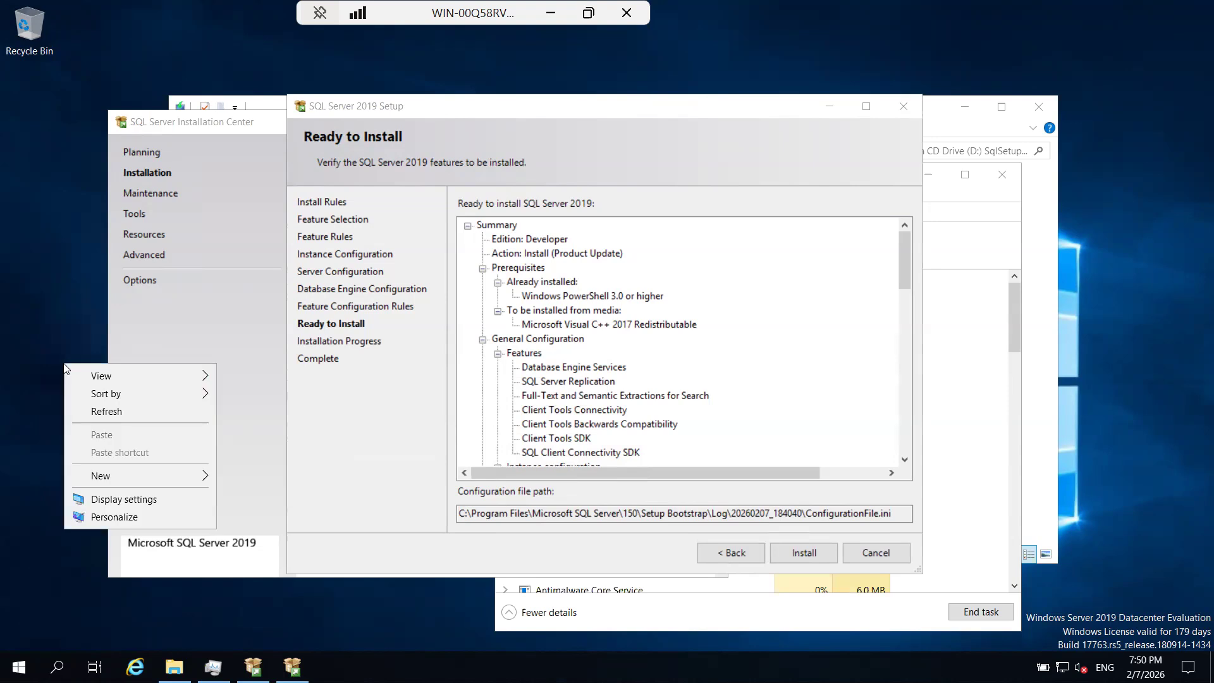
left_click(43, 368)
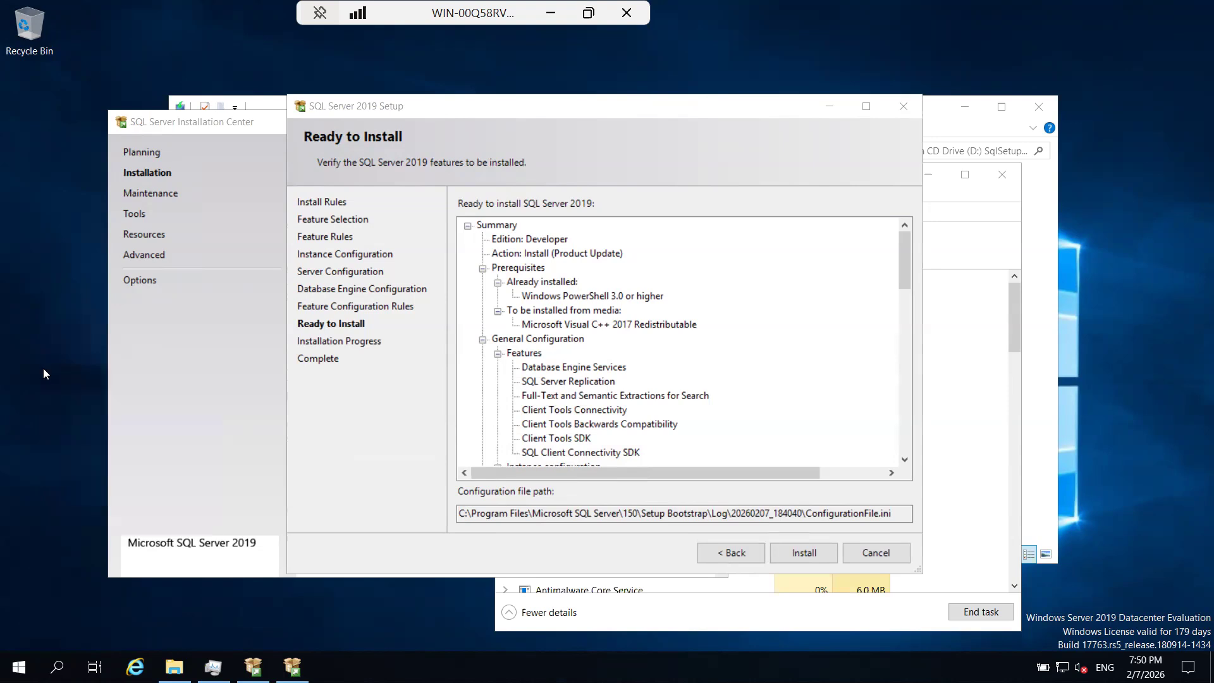
right_click(43, 368)
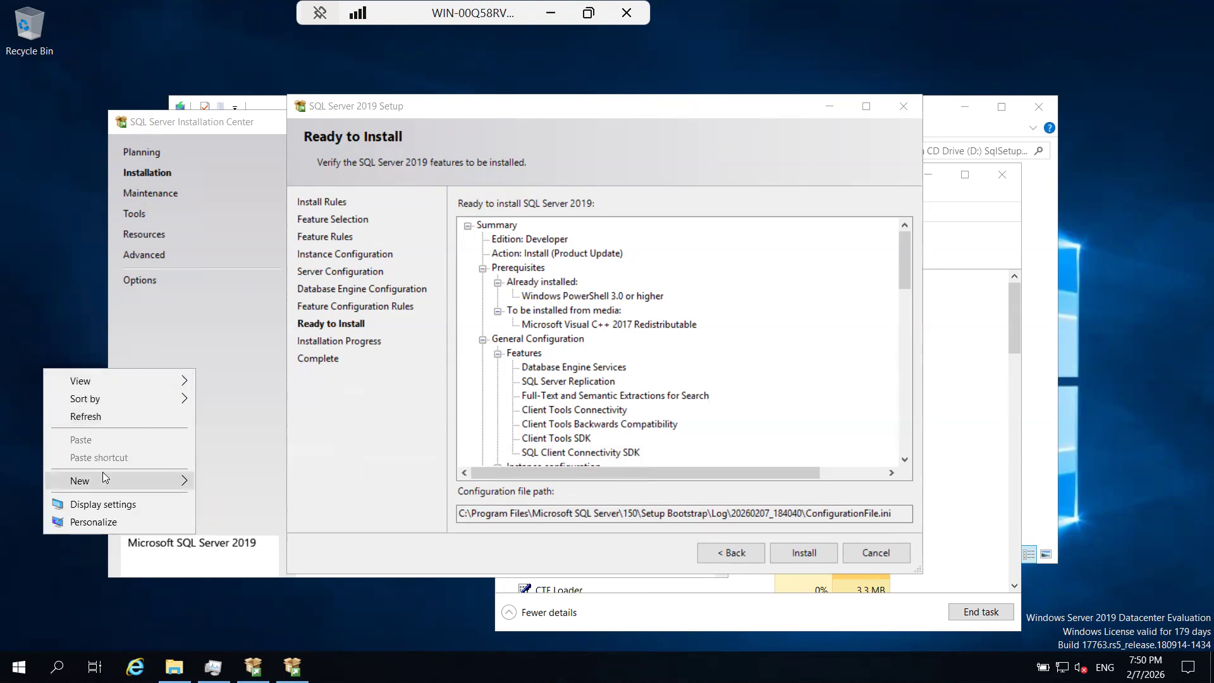
mouse_move(105, 478)
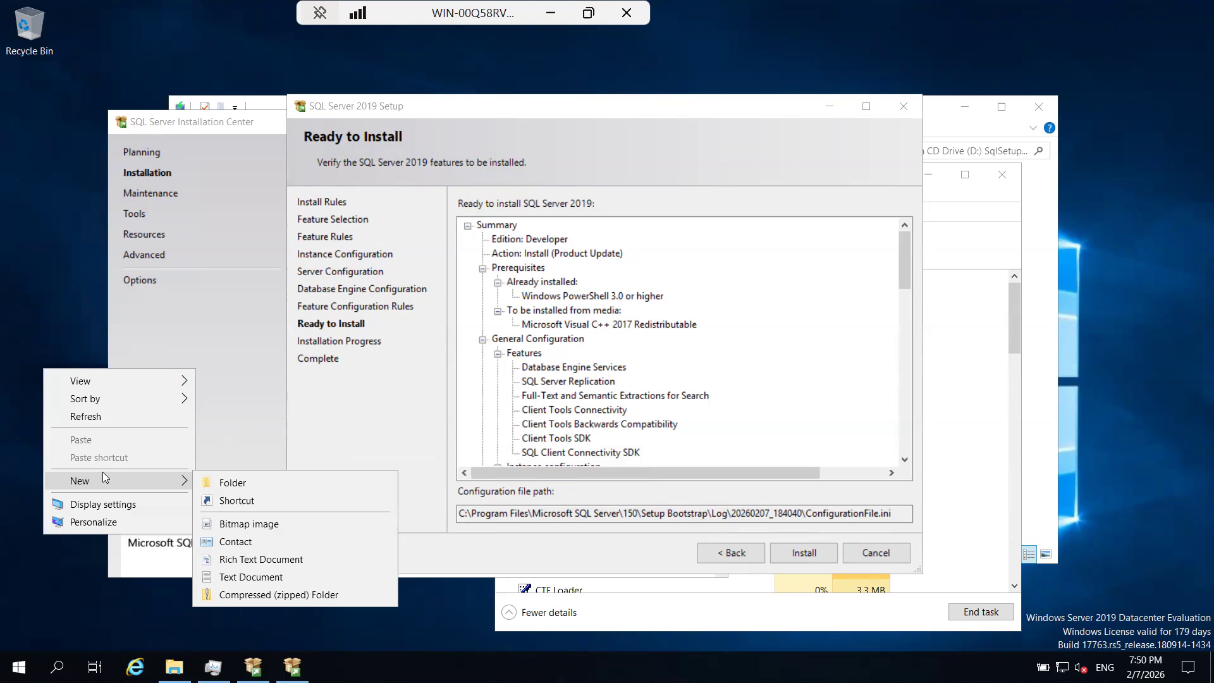
left_click(309, 439)
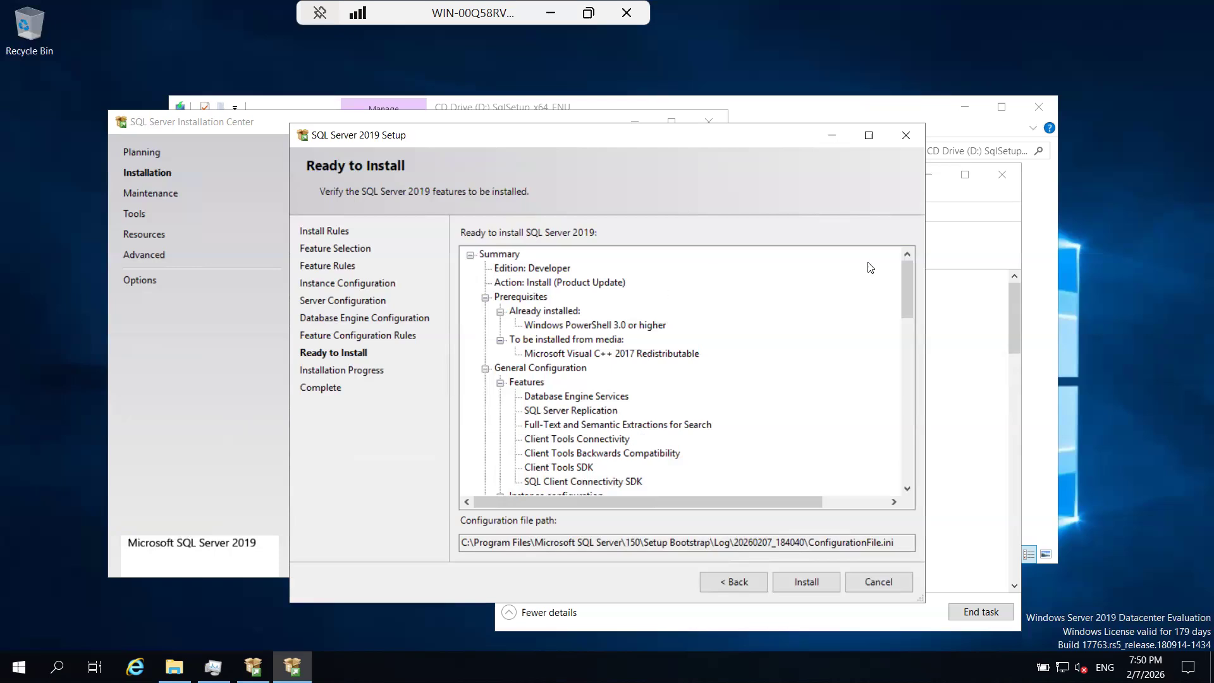
Examine the TempDB, memory and collation entries of the installation summary and highlight ConfigurationFile.ini in the configuration file path.
left_click_drag(901, 283, 904, 425)
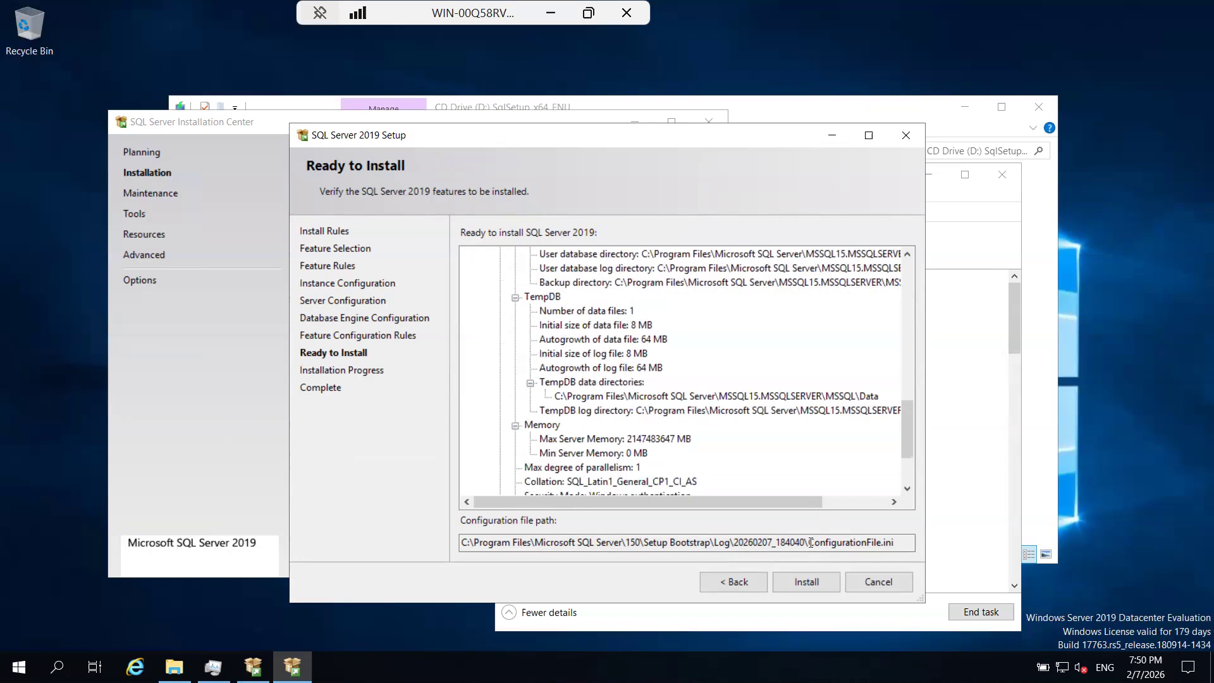
left_click_drag(810, 542, 898, 542)
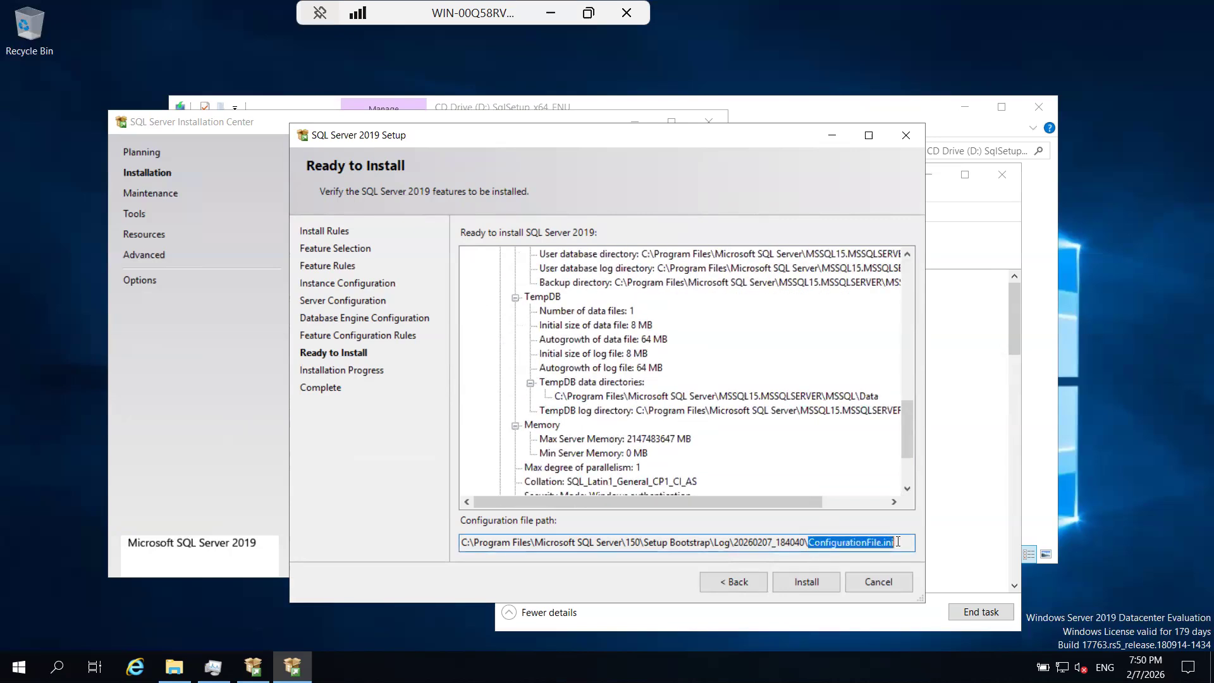
left_click_drag(474, 542, 886, 544)
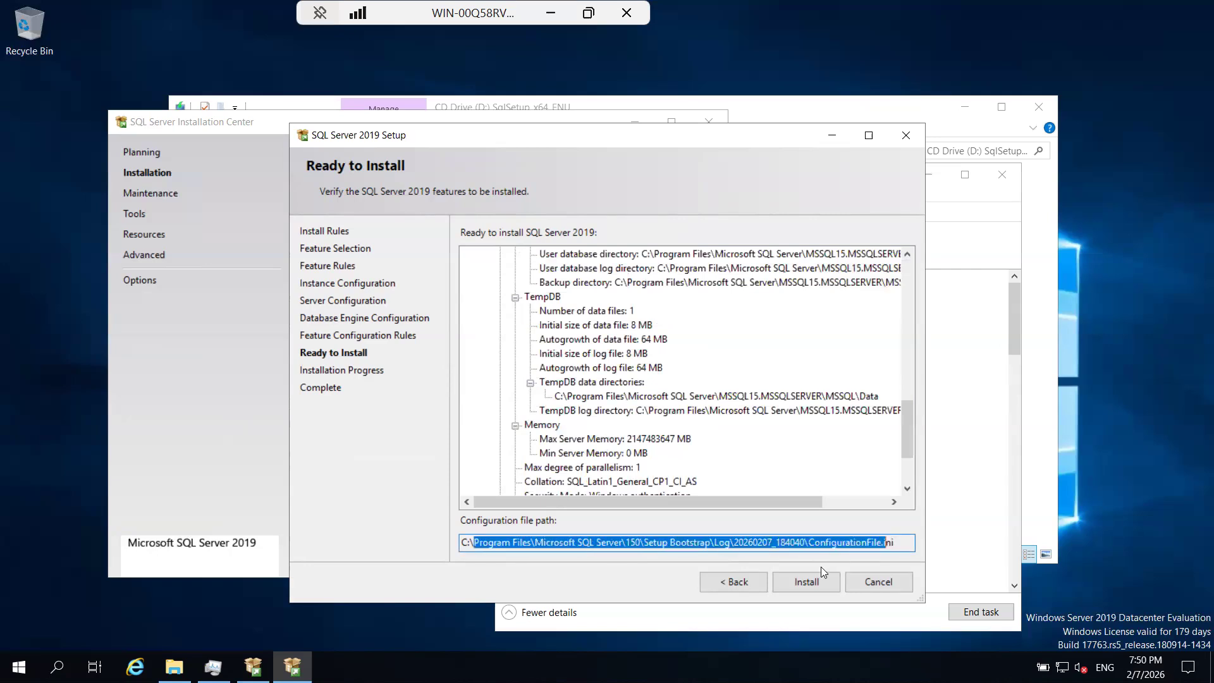
left_click(559, 542)
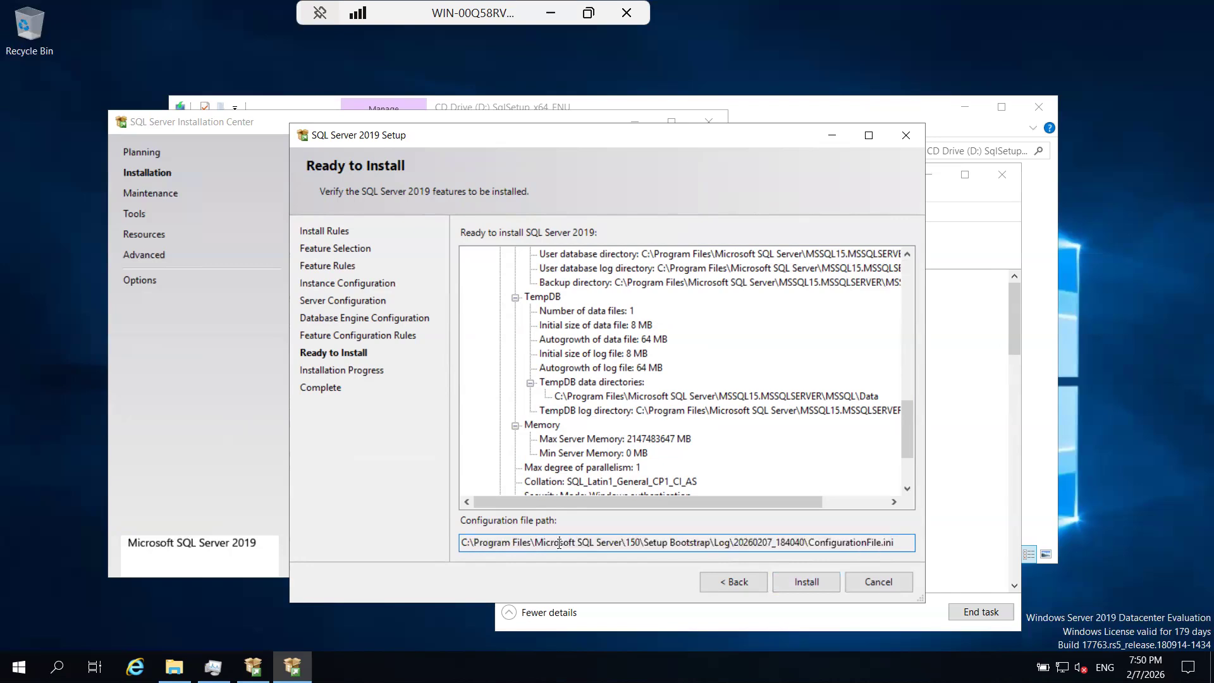
left_click_drag(808, 542, 938, 552)
left_click(736, 384)
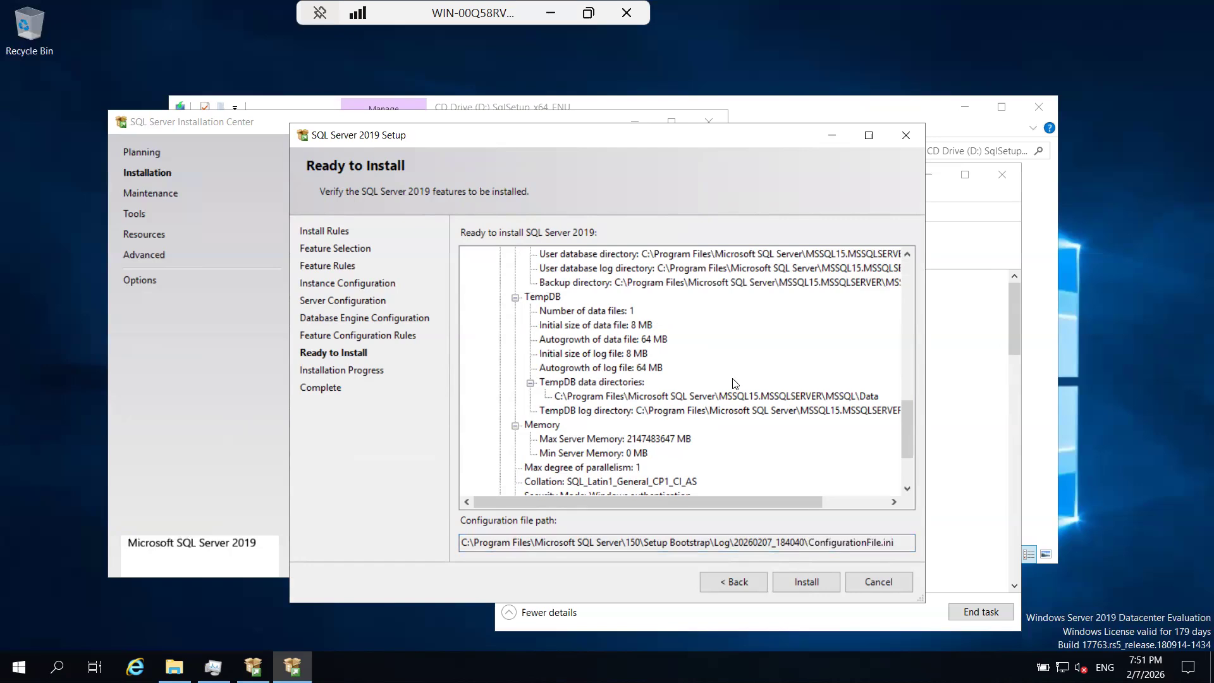
Reposition the setup window, highlight ConfigurationFile.ini in its path again and start the SQL Server 2019 installation.
mouse_move(640, 146)
left_mouse_down()
mouse_move(714, 156)
mouse_move(635, 156)
left_mouse_up()
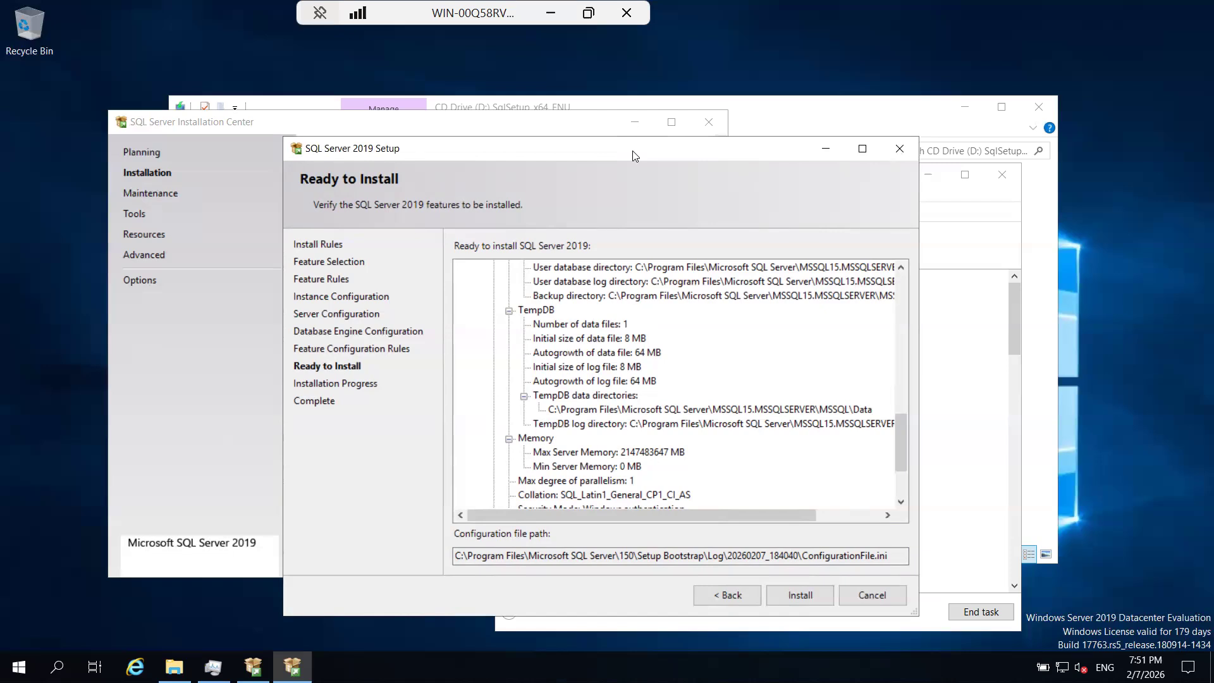
left_click_drag(603, 154, 589, 150)
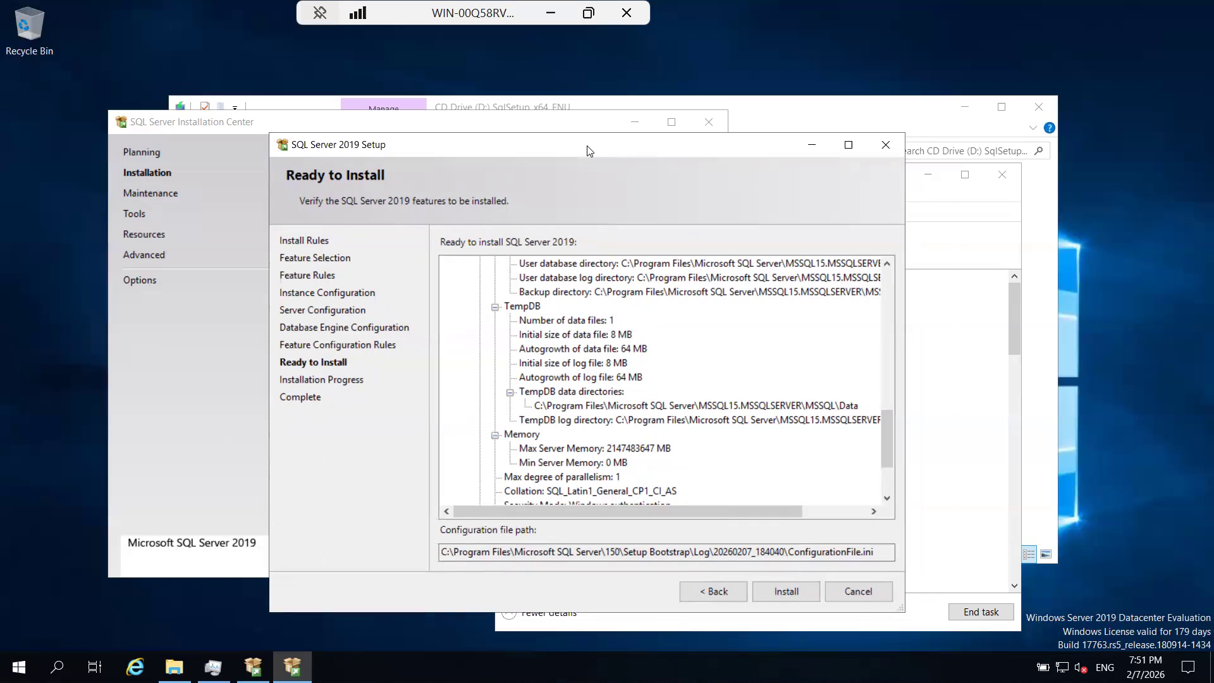
left_click(785, 552)
left_click_drag(785, 552, 875, 554)
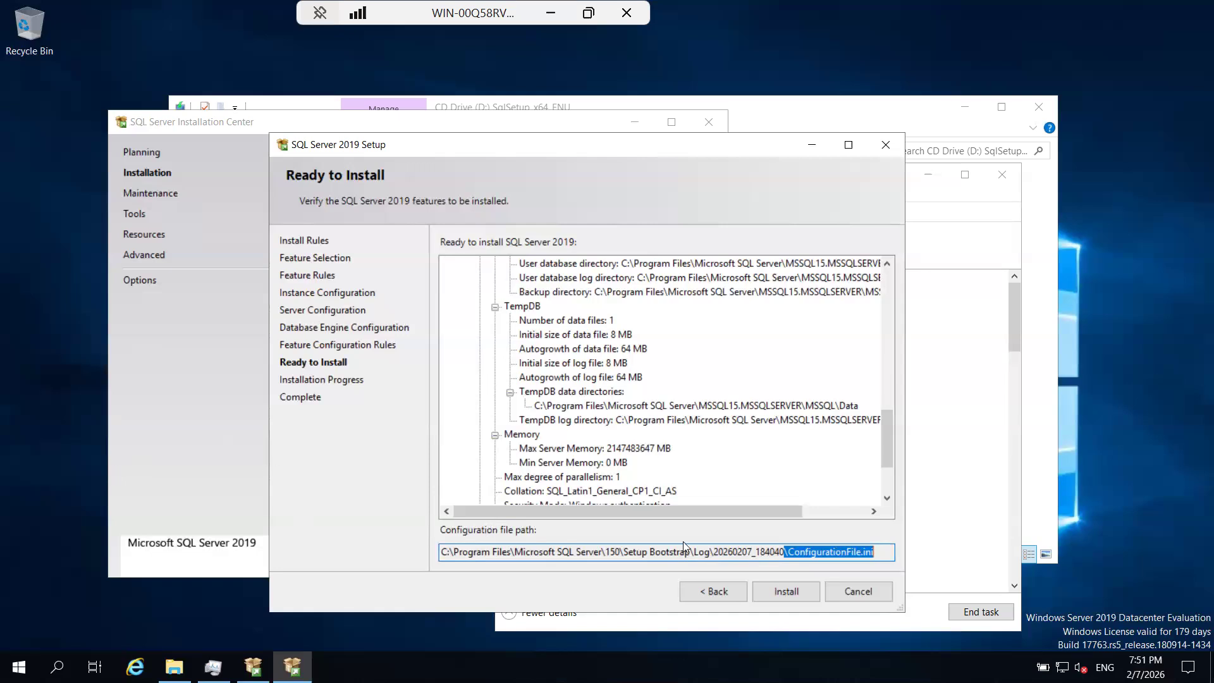
left_click(837, 552)
left_click_drag(881, 554, 800, 551)
left_click(800, 551)
left_click(787, 591)
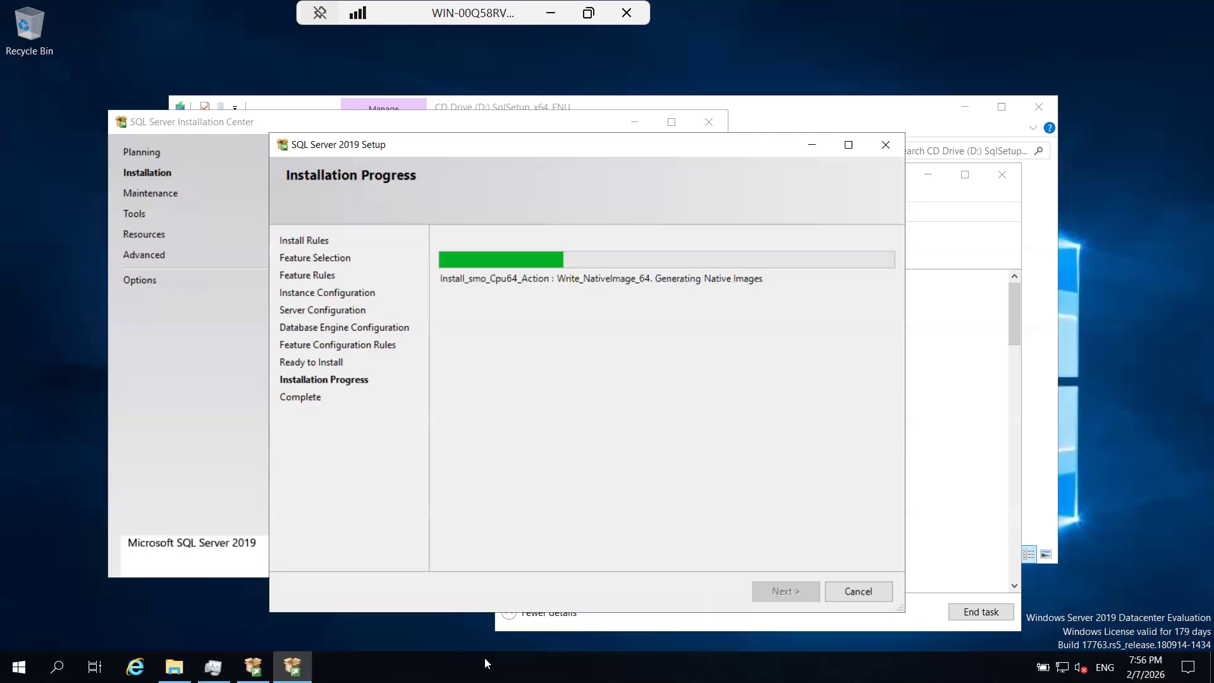
Switch to Task Manager and look through the running processes with their CPU and memory usage during the installation.
left_click(213, 667)
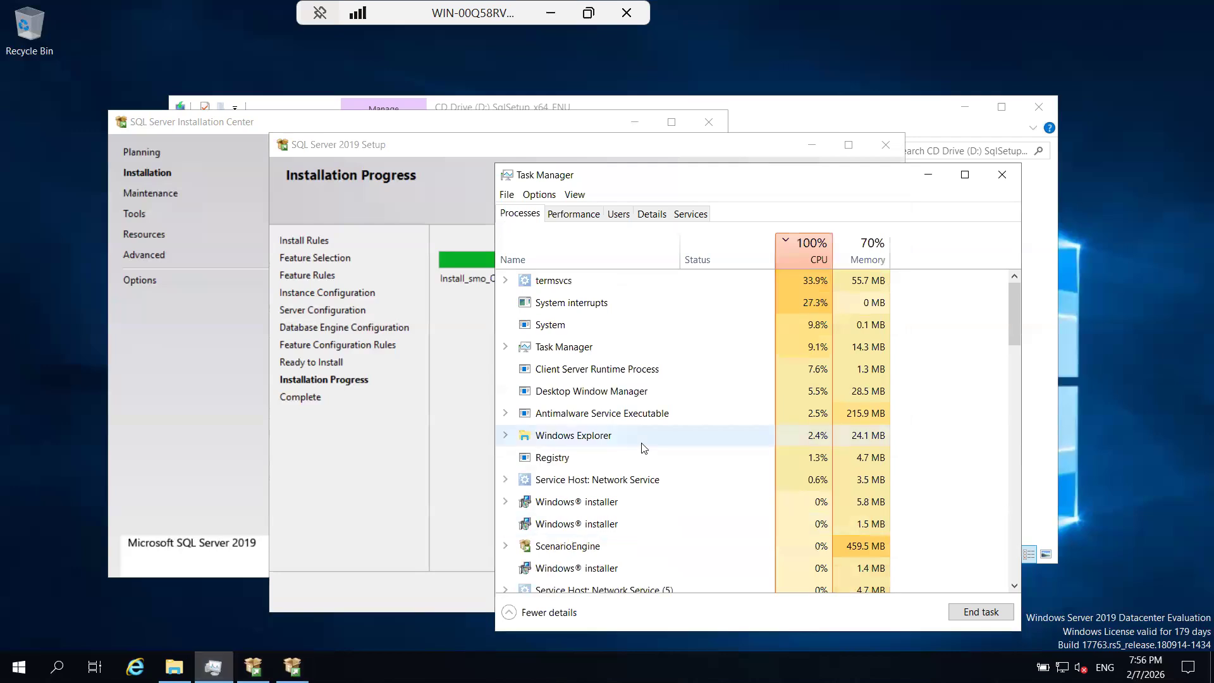
scroll(643, 448, "down", 1)
scroll(643, 448, "down", 1)
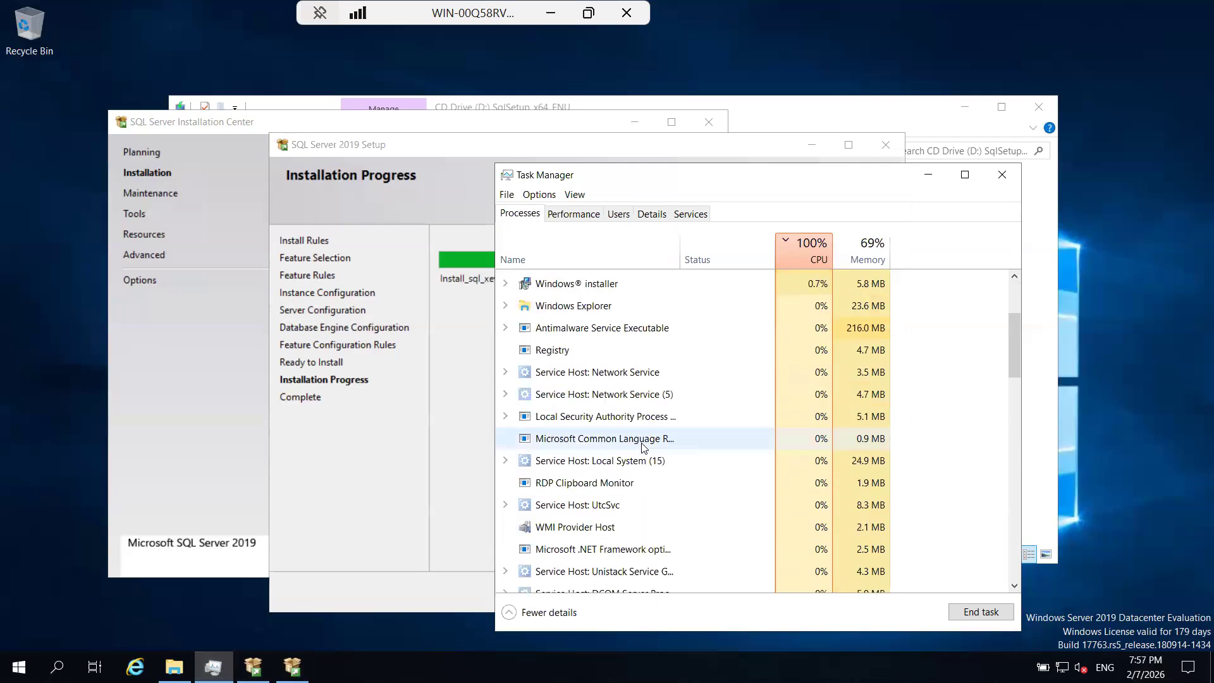
scroll(643, 447, "up", 2)
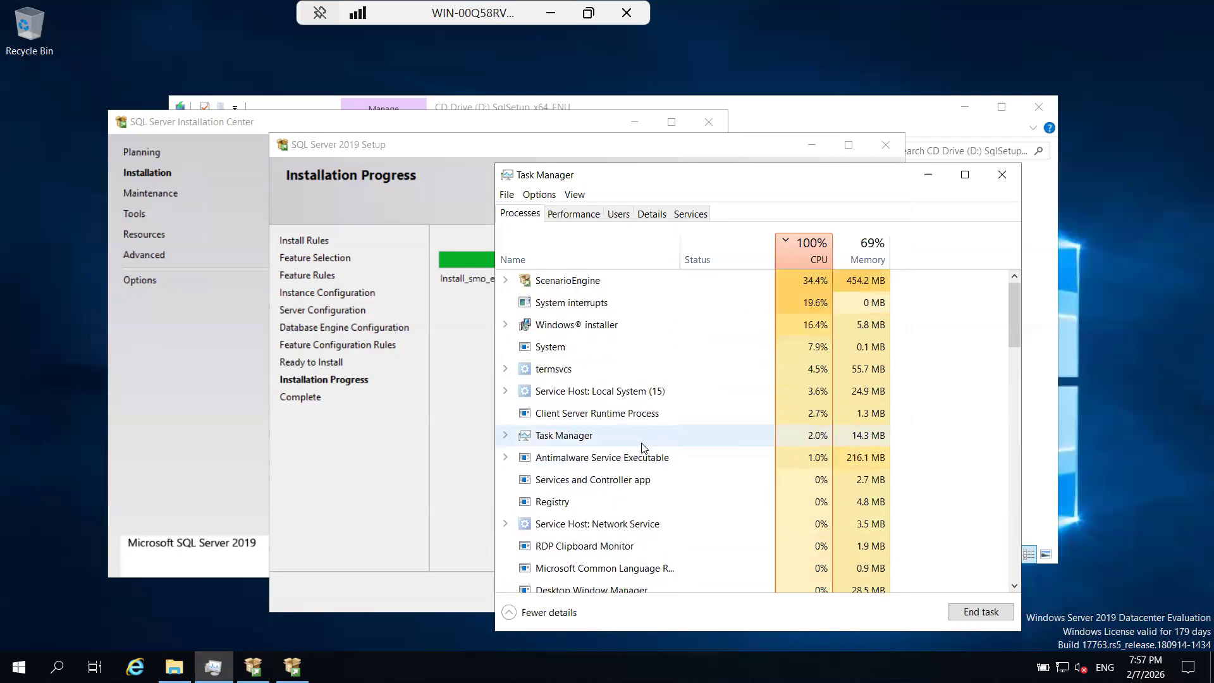
scroll(644, 448, "down", 1)
scroll(643, 448, "down", 1)
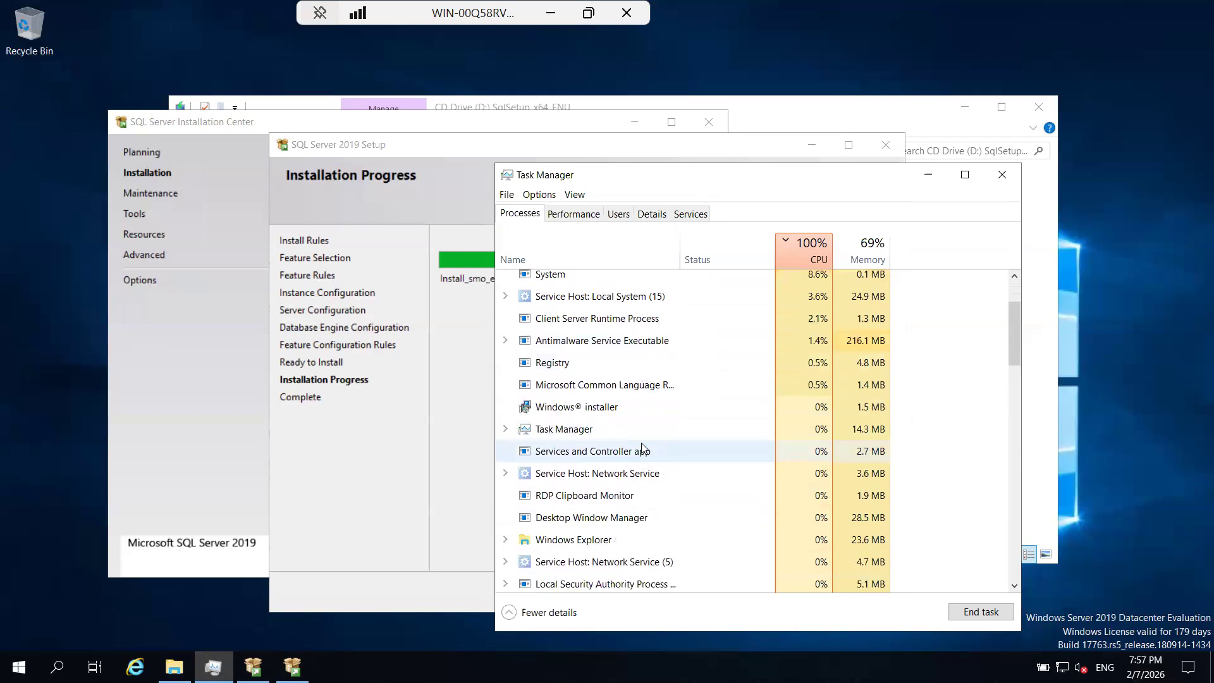
scroll(643, 448, "up", 1)
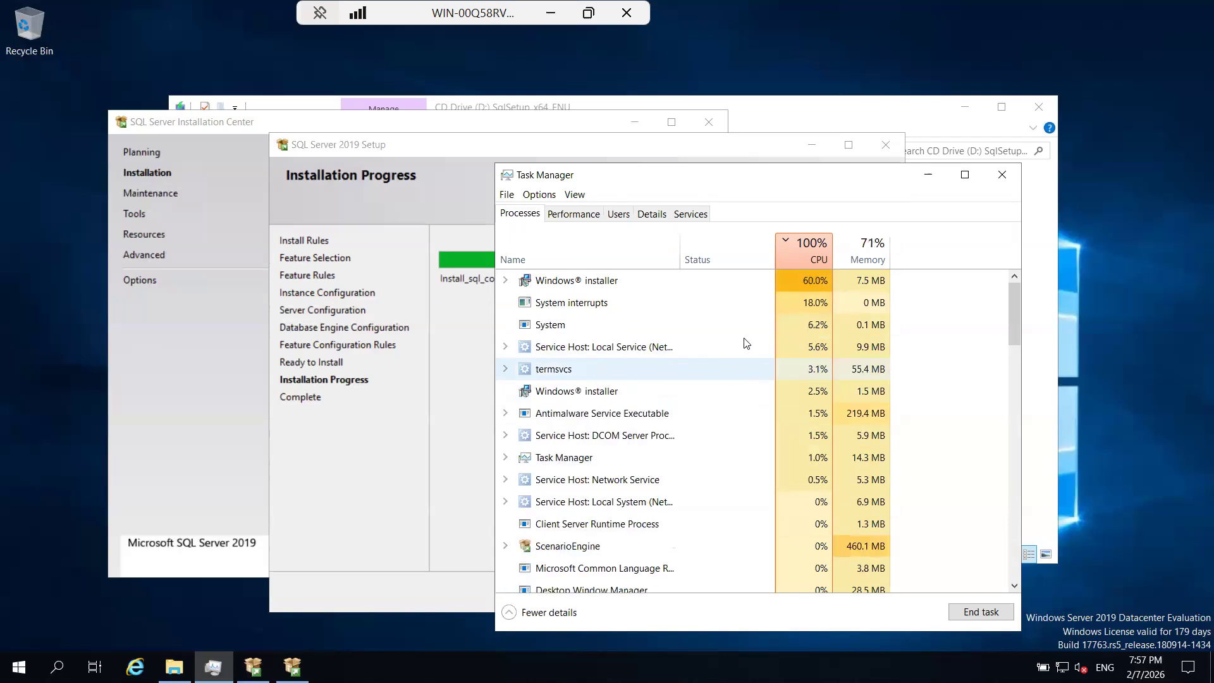
Move Task Manager aside to uncover the installation progress bar and continue checking the processes' resource usage.
left_click_drag(790, 178, 941, 136)
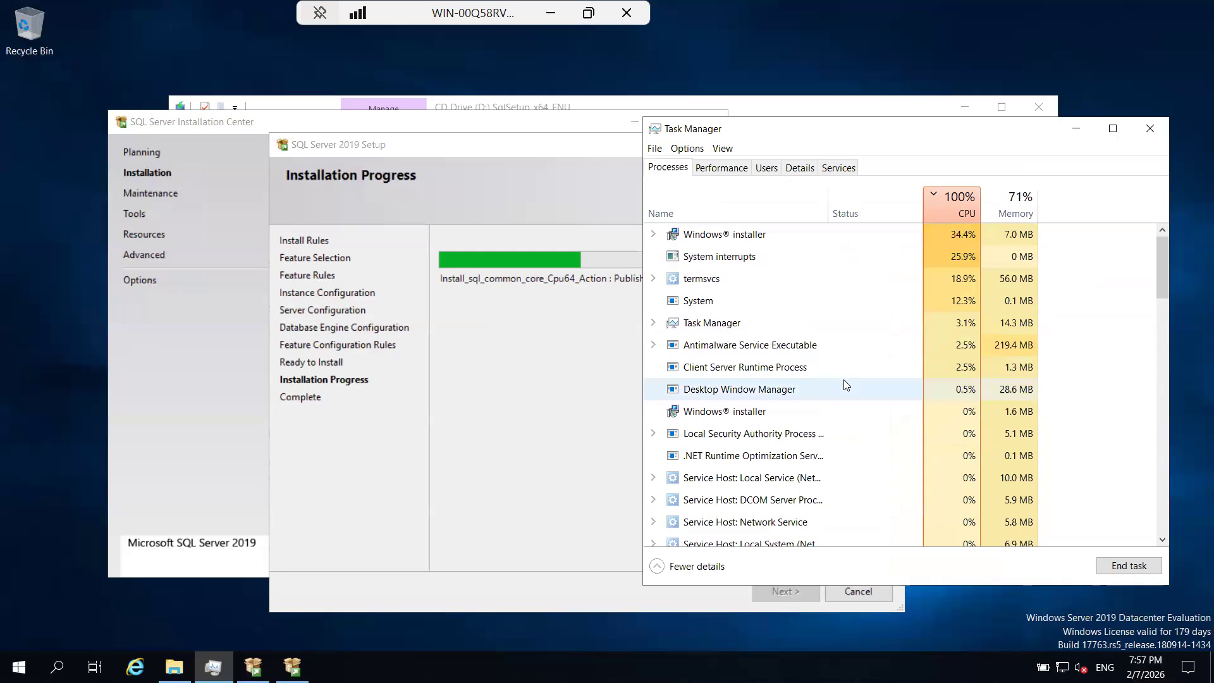
scroll(846, 386, "down", 1)
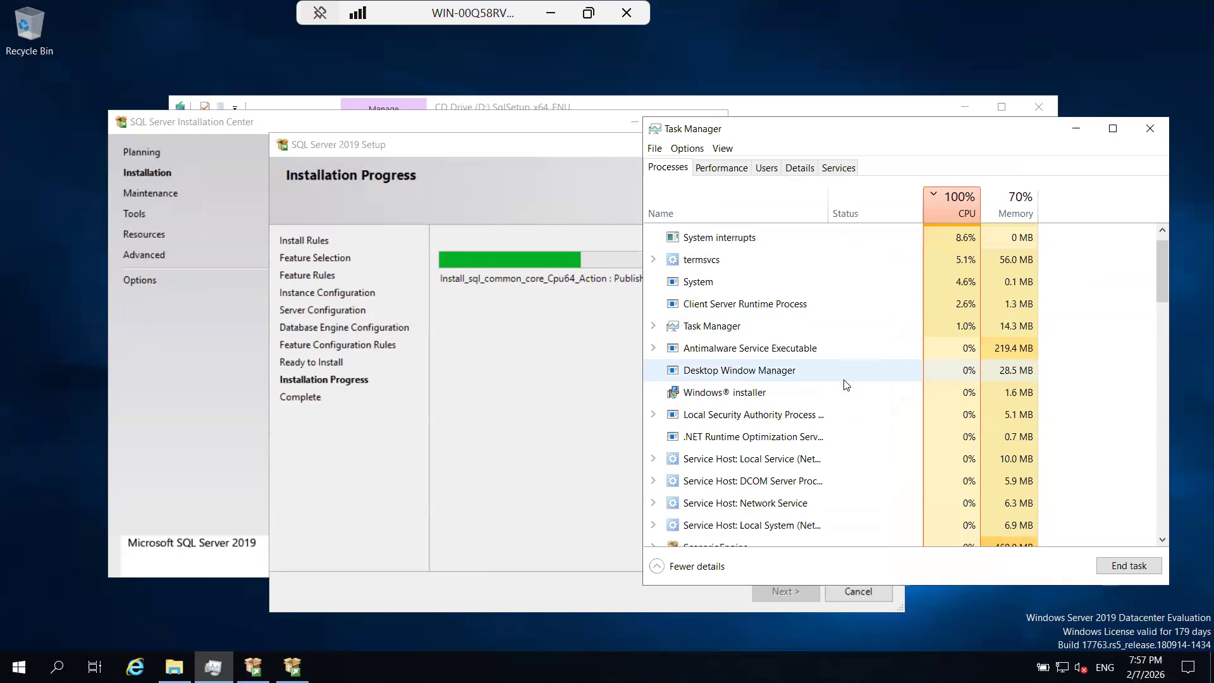
scroll(847, 385, "down", 1)
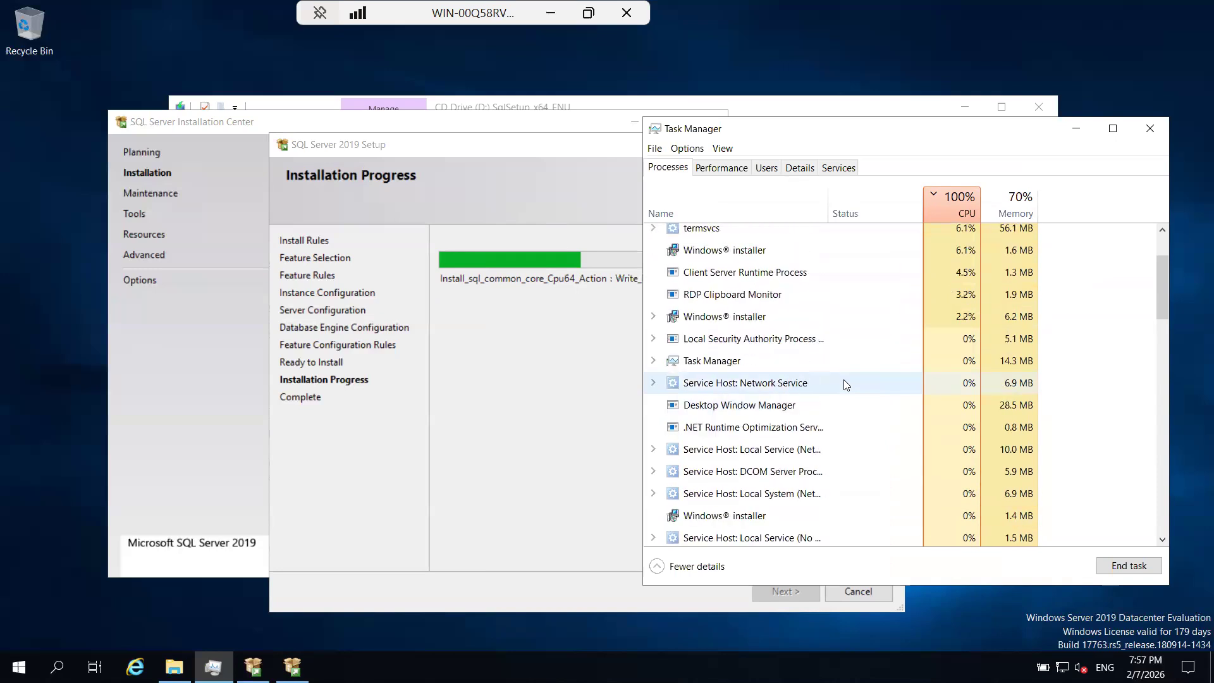
scroll(846, 385, "up", 2)
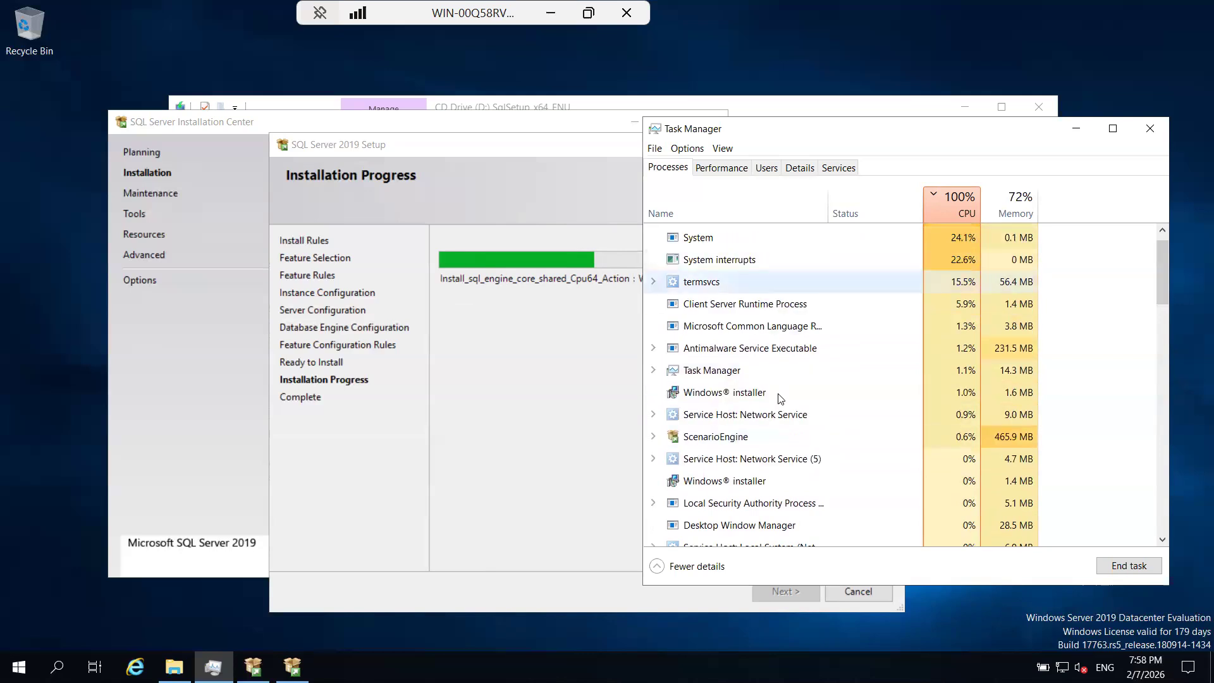
Find the Search process group among the running processes and end its task.
scroll(779, 402, "down", 3)
scroll(761, 425, "down", 4)
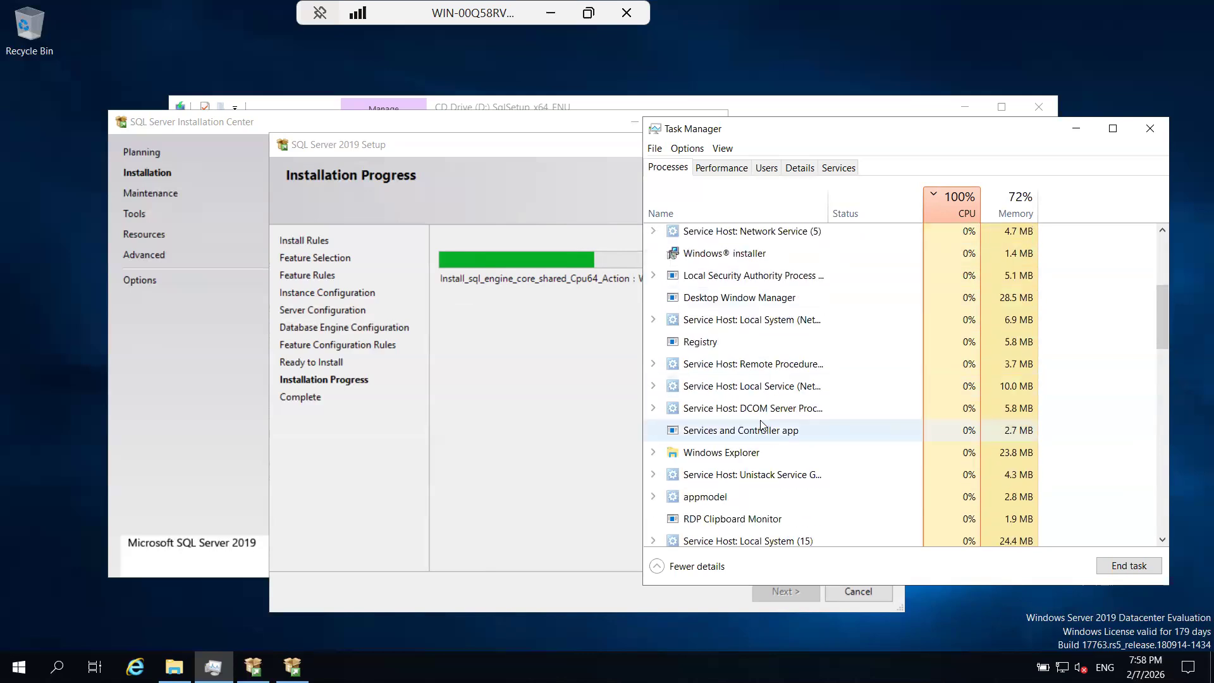
scroll(760, 420, "down", 4)
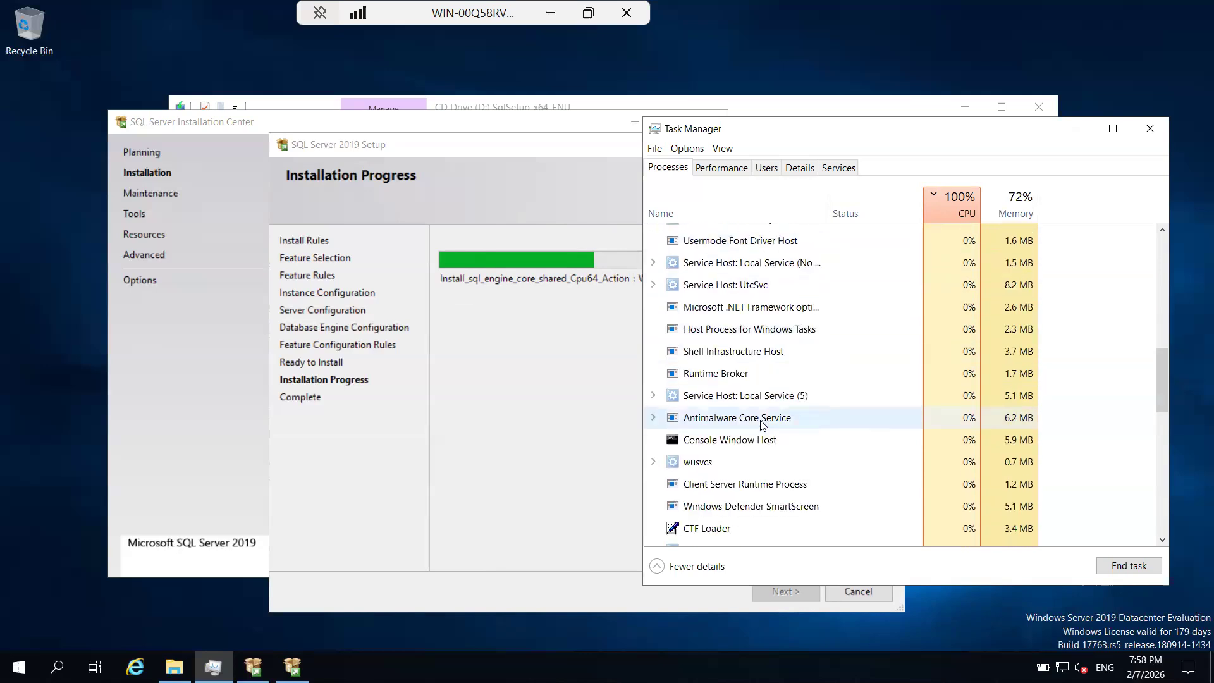
scroll(762, 425, "down", 1)
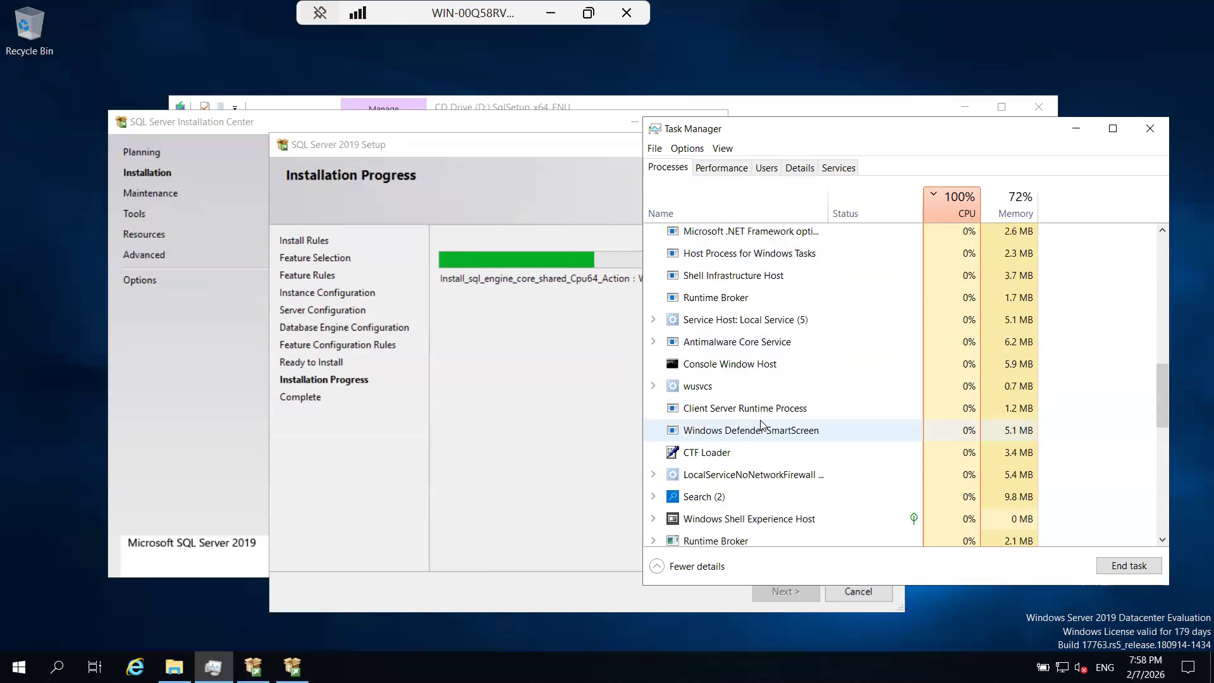
right_click(701, 497)
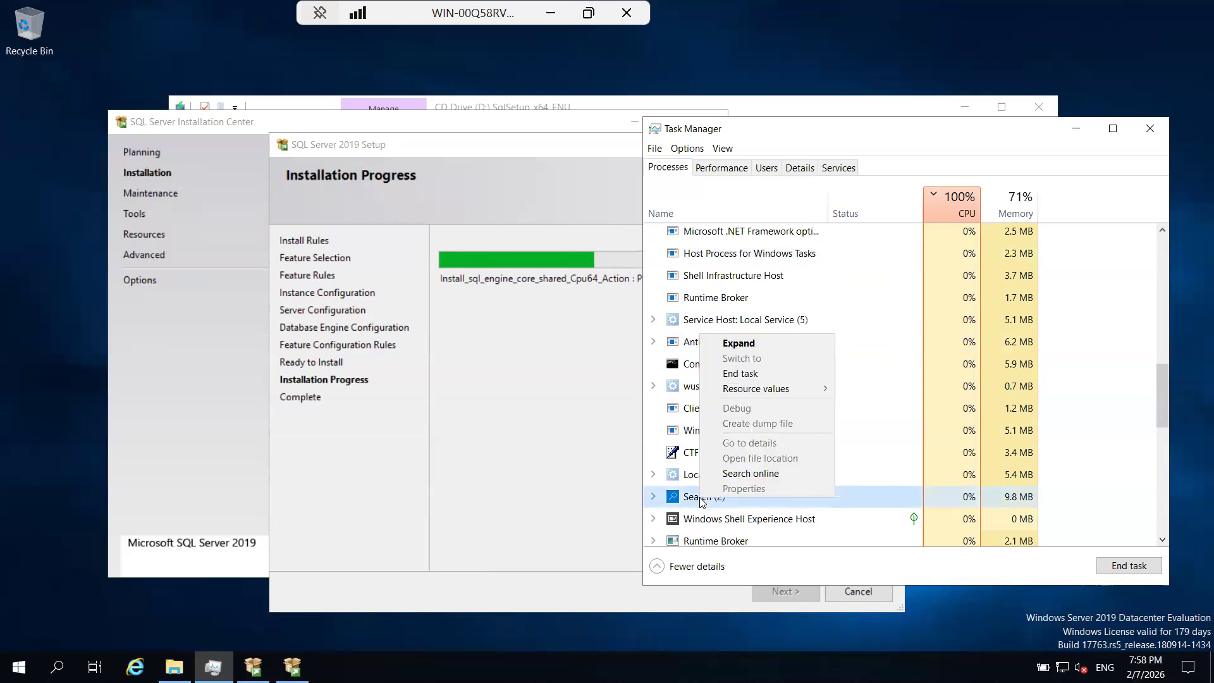
left_click(746, 374)
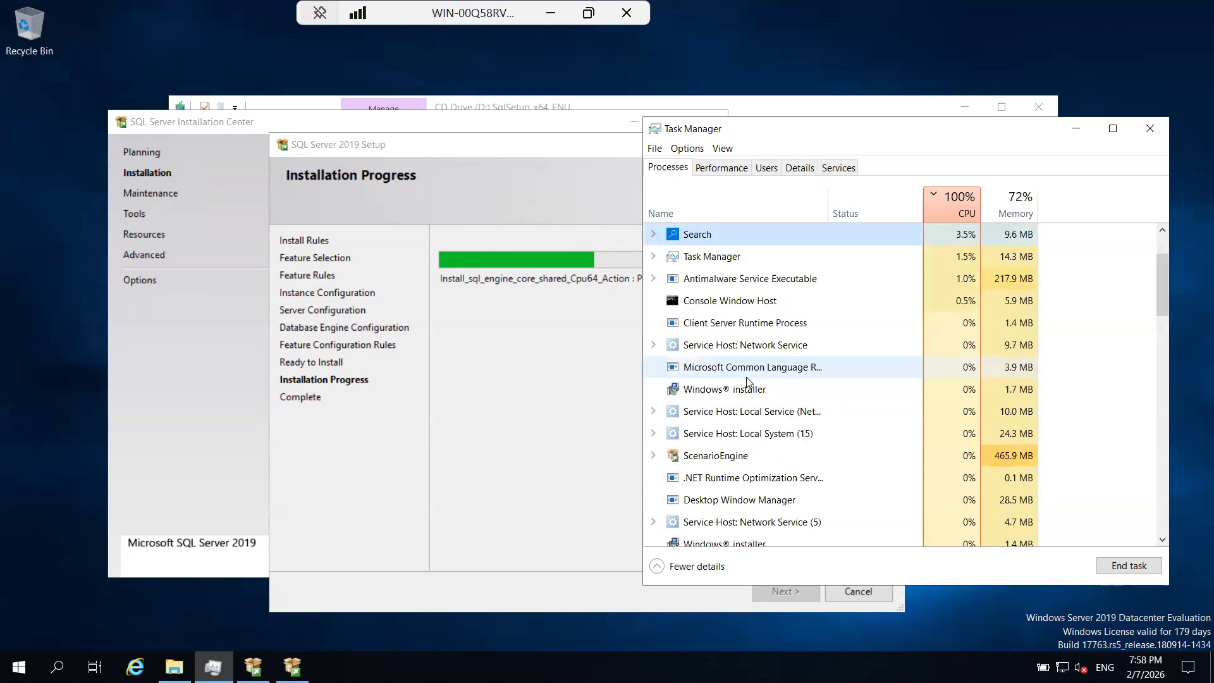
Look through the running processes again and check their CPU and memory usage during the installation.
right_click(741, 260)
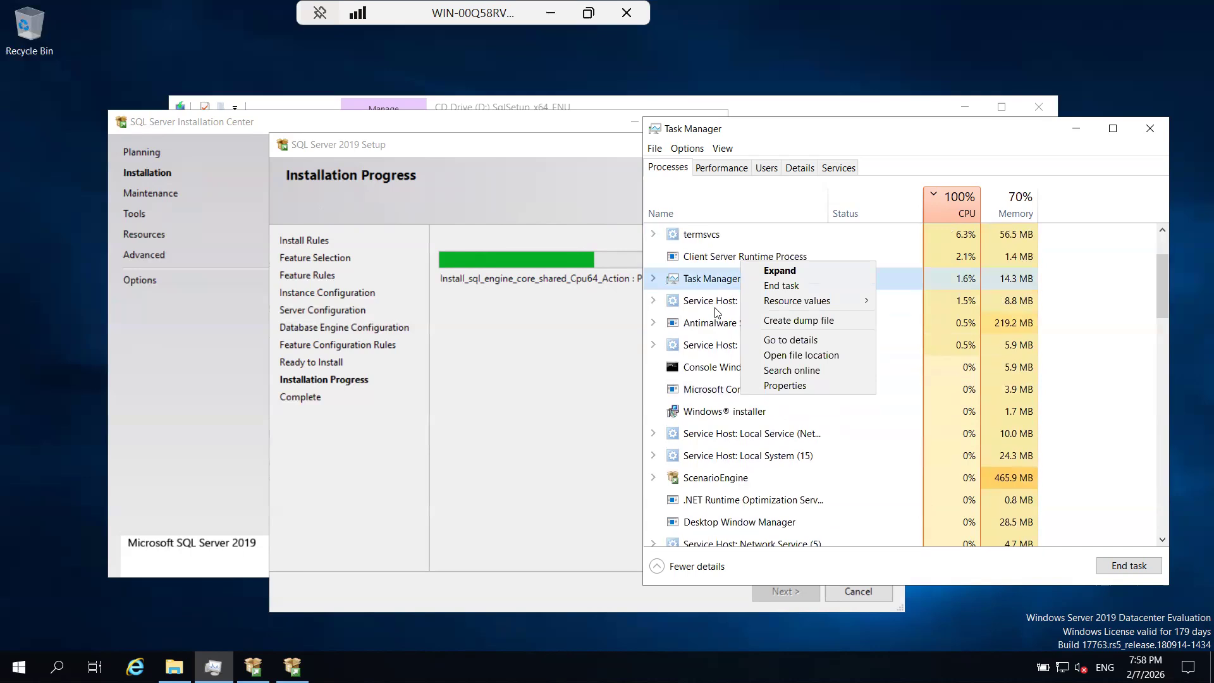
left_click(716, 309)
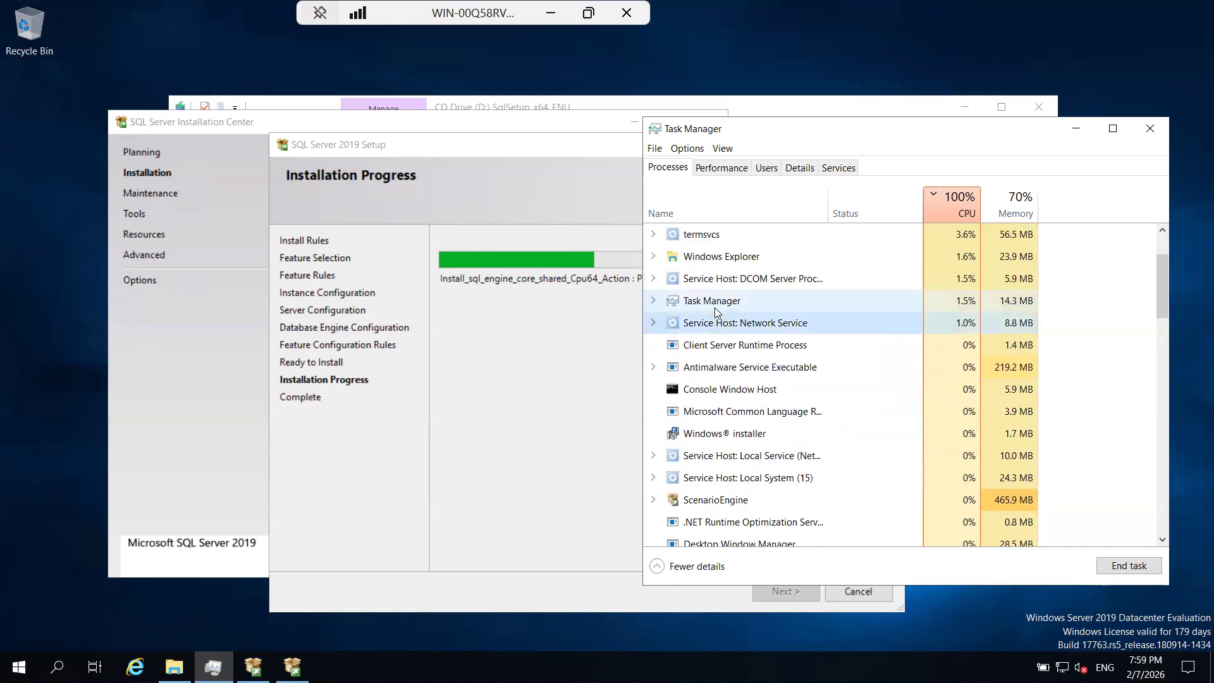
scroll(715, 308, "down", 2)
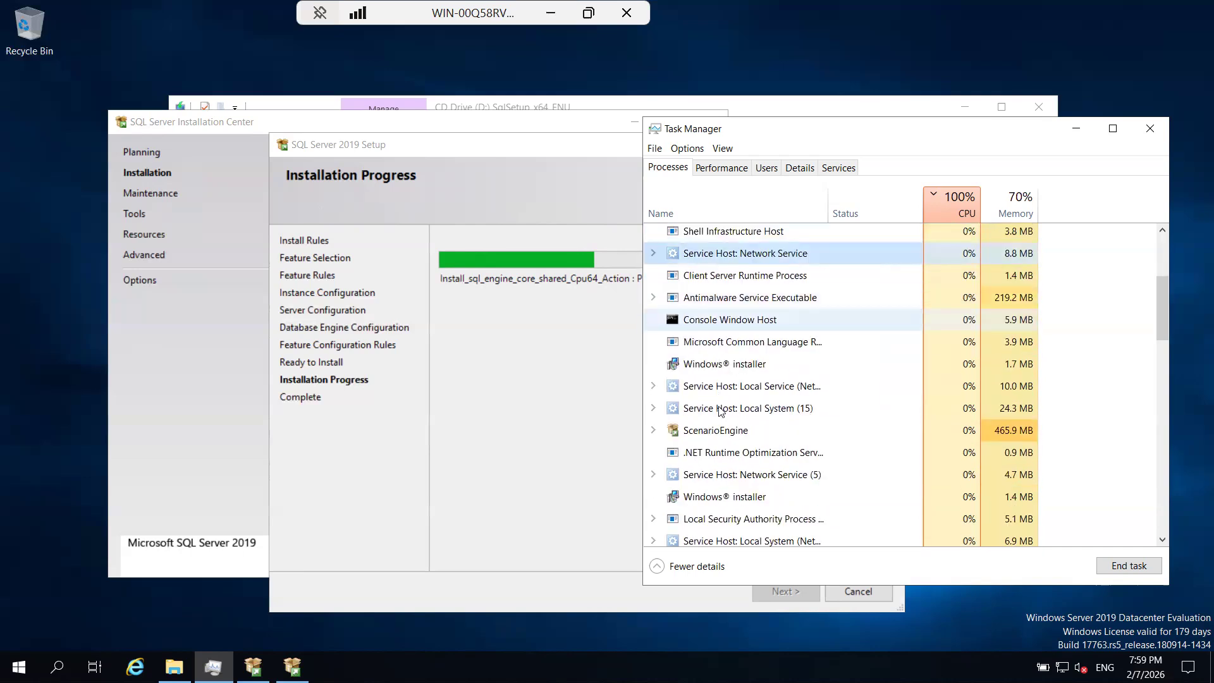
scroll(719, 408, "down", 1)
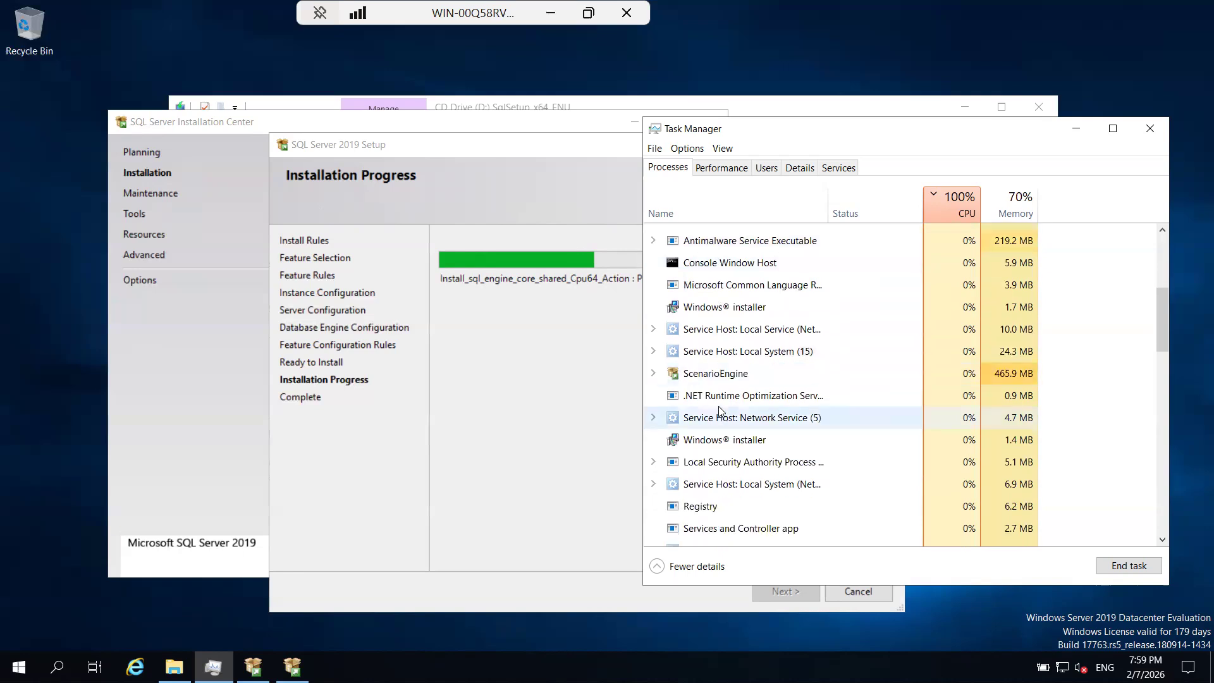
scroll(719, 408, "down", 1)
scroll(738, 429, "down", 1)
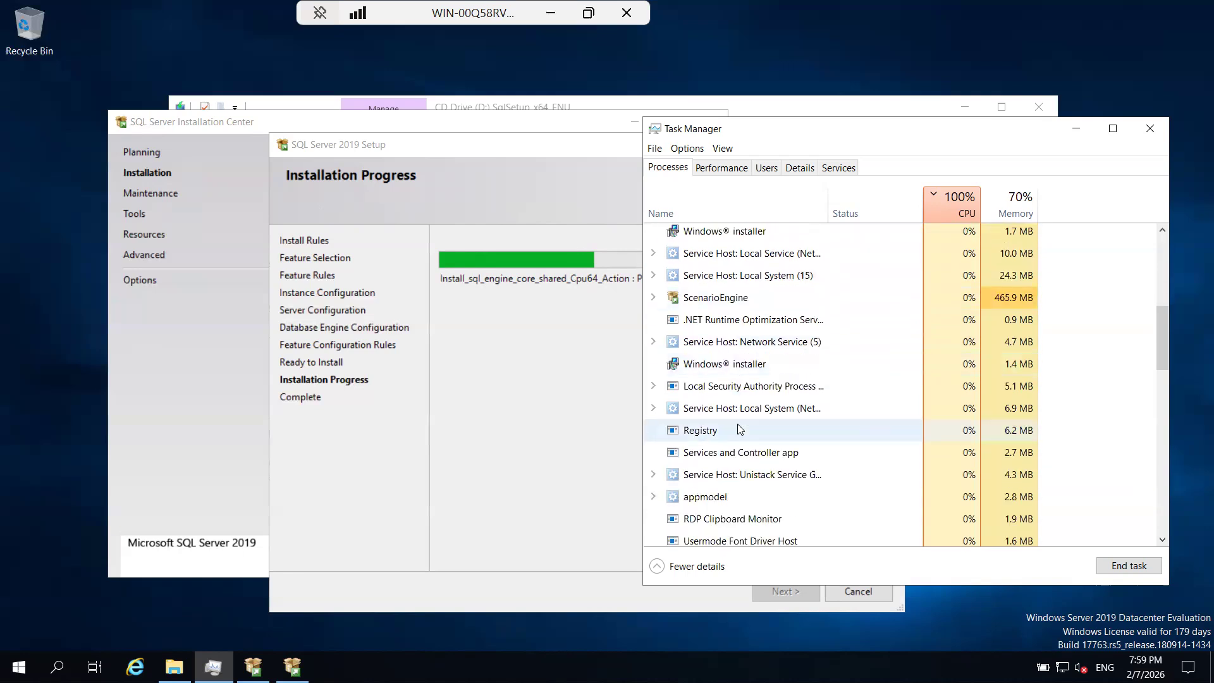
scroll(738, 429, "up", 4)
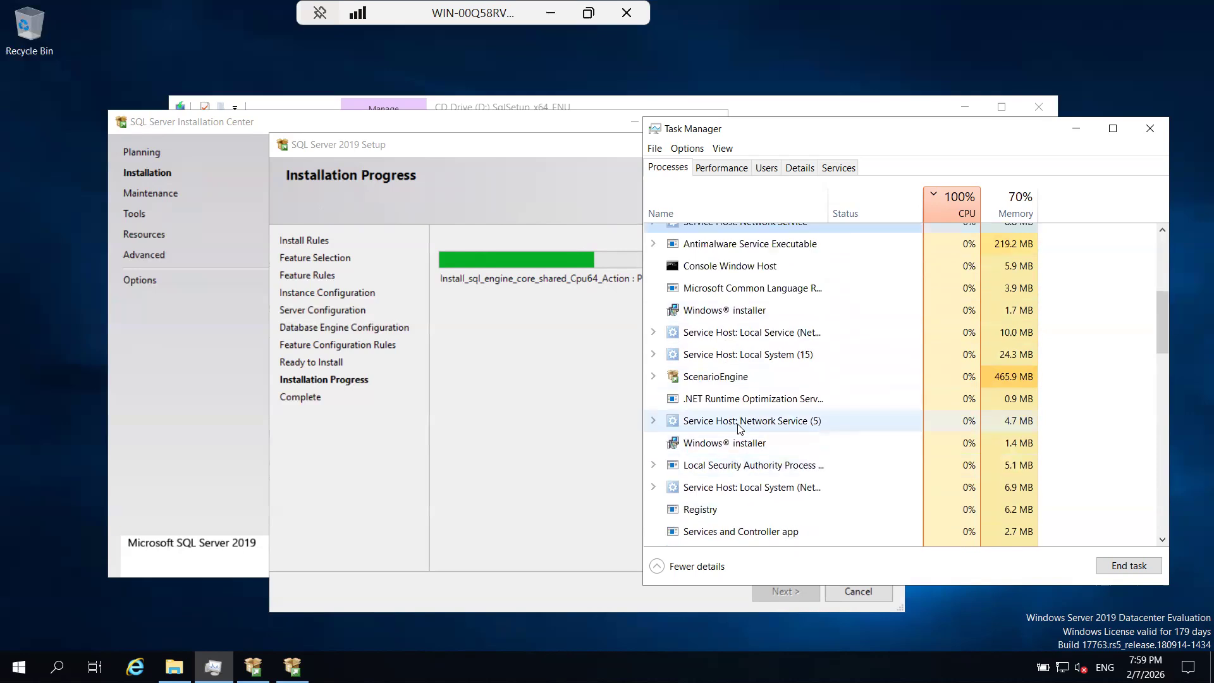
scroll(738, 429, "up", 1)
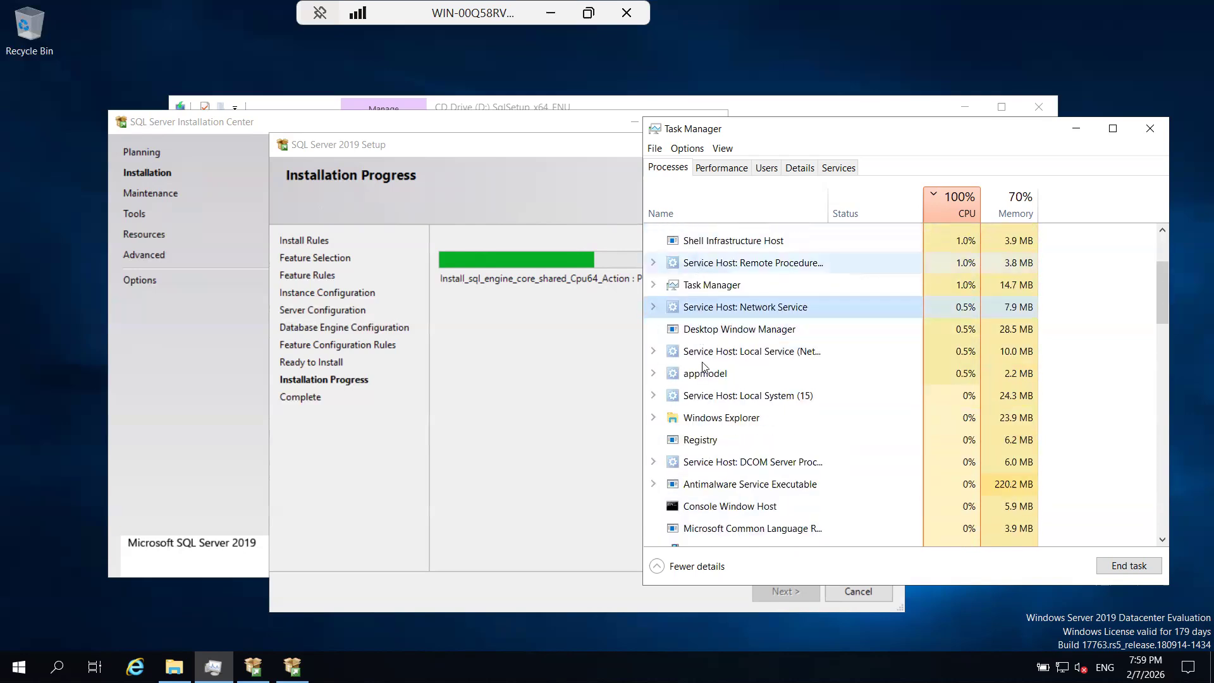
scroll(704, 366, "up", 2)
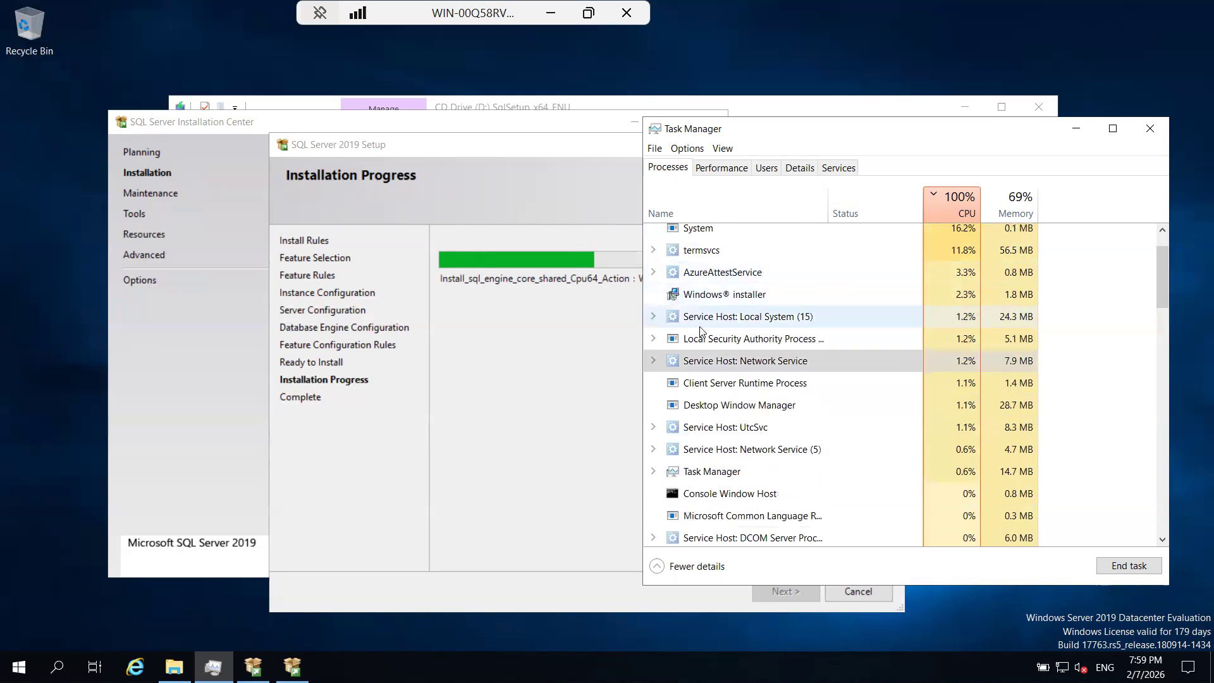
scroll(702, 332, "up", 2)
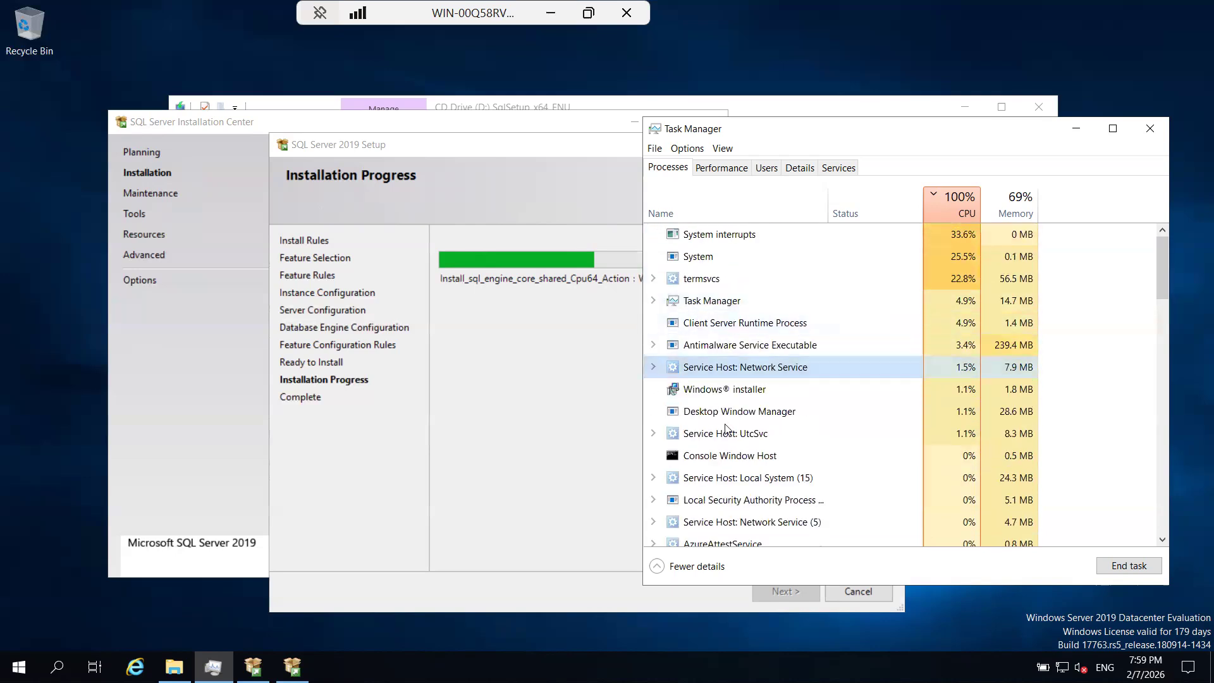
scroll(726, 428, "down", 1)
scroll(726, 428, "down", 3)
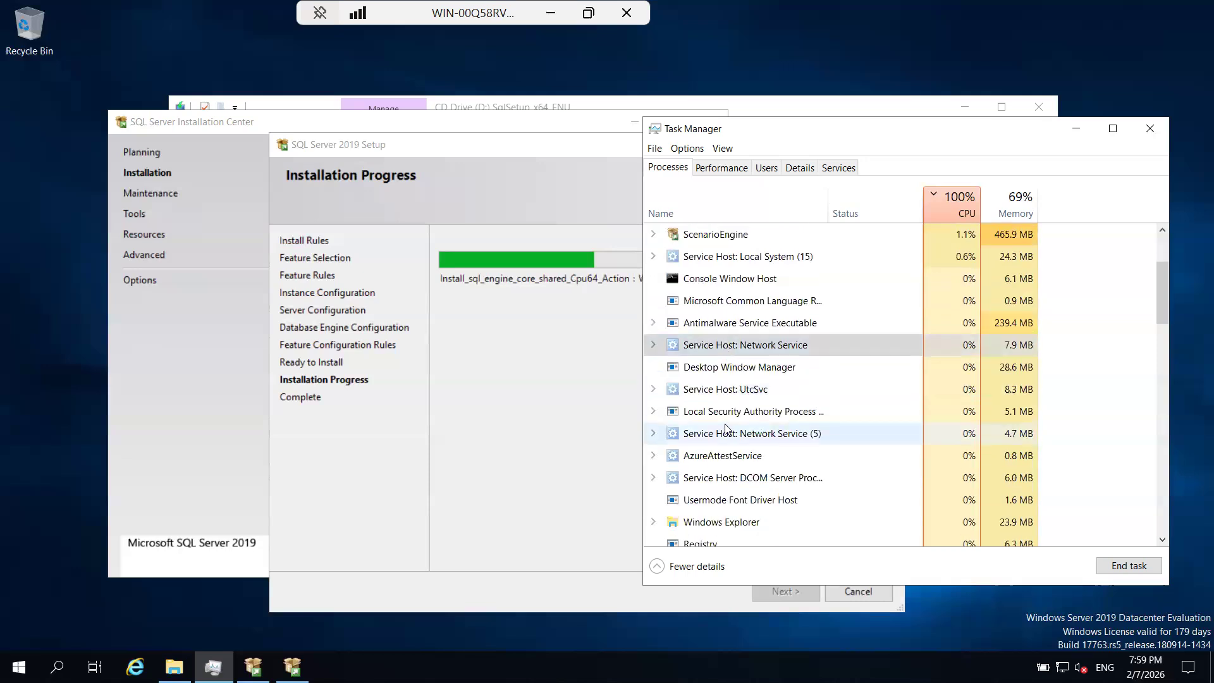
scroll(726, 428, "down", 1)
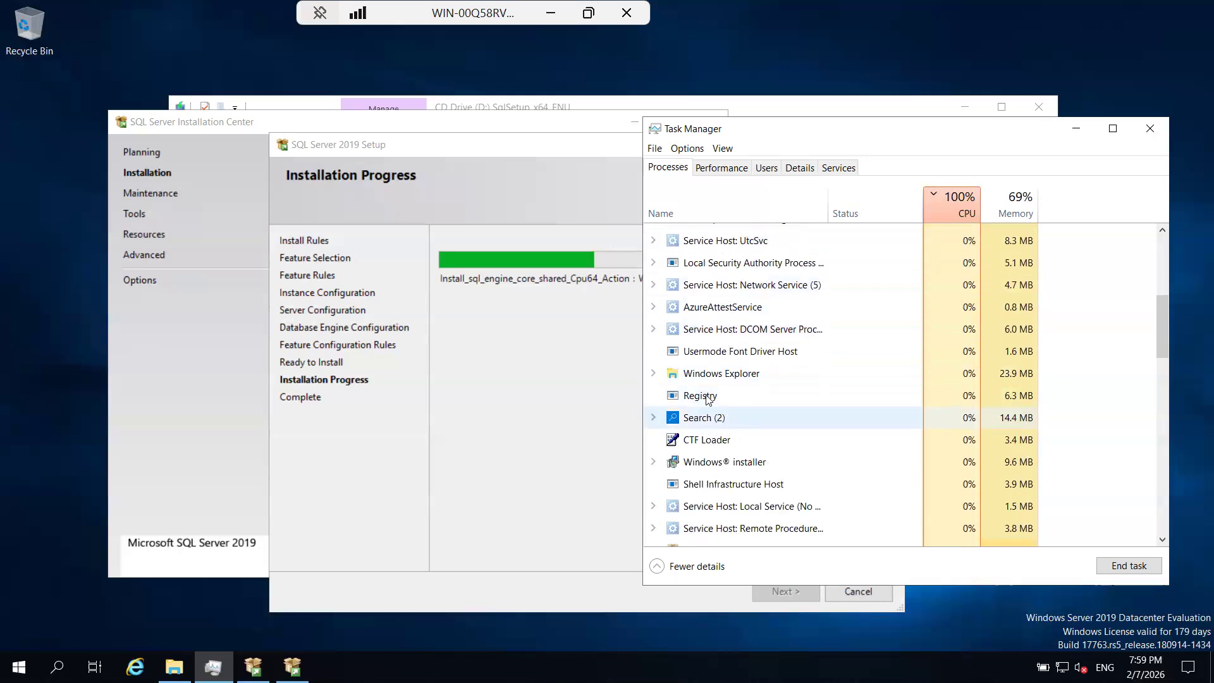
right_click(699, 422)
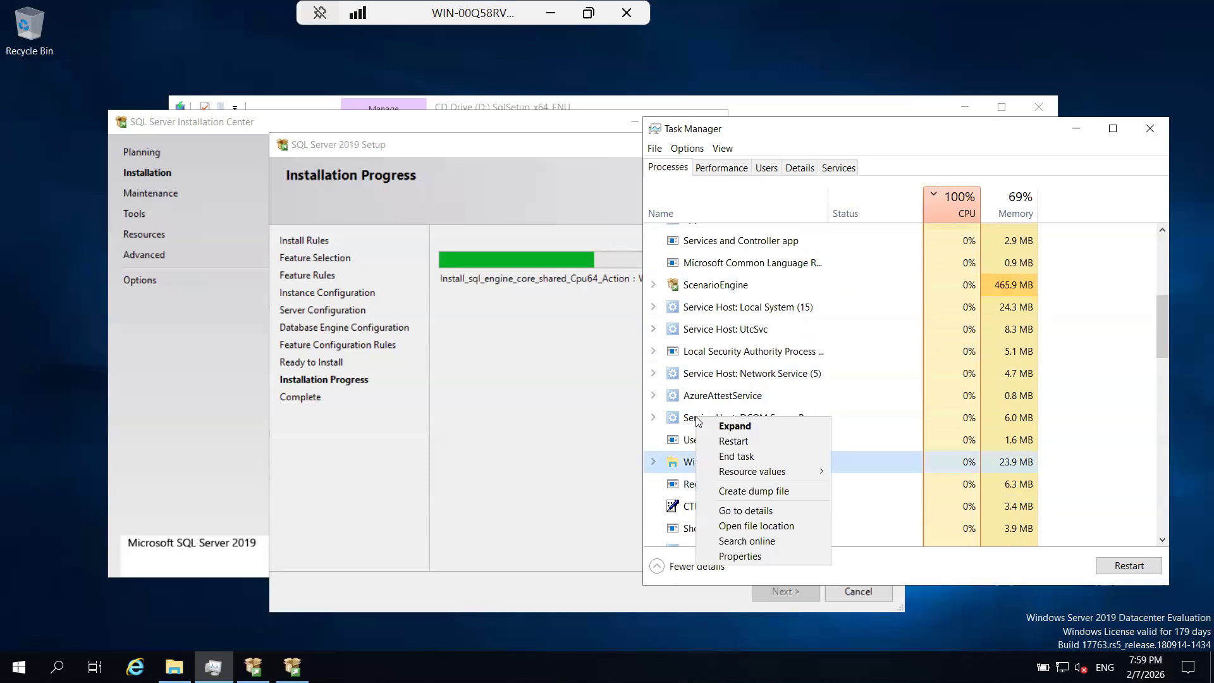
left_click(688, 378)
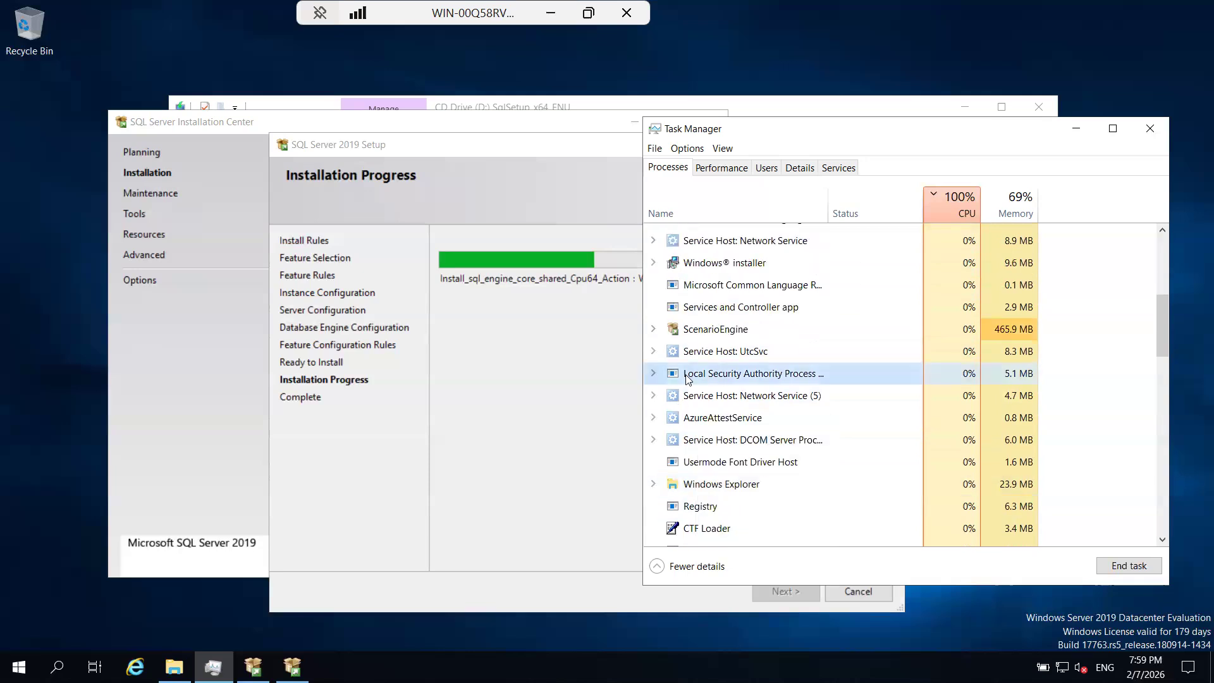
Locate the restarted Search process group in the process list and end its task again.
scroll(688, 378, "down", 3)
scroll(688, 378, "down", 4)
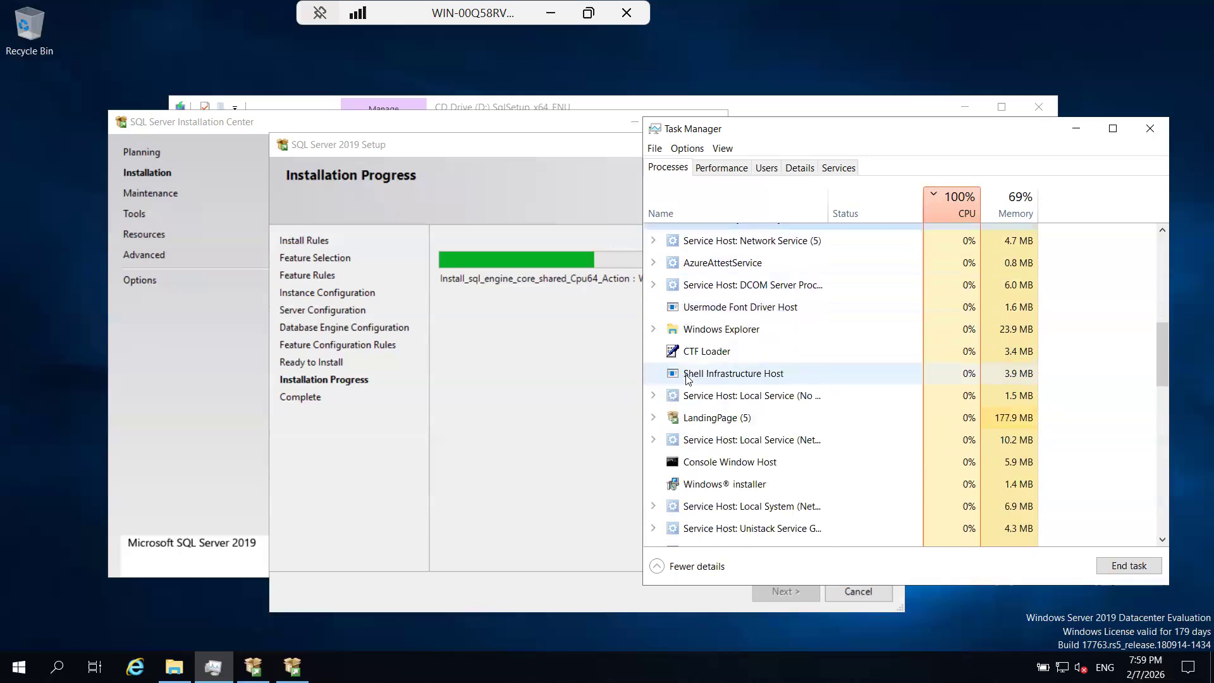
scroll(688, 378, "up", 8)
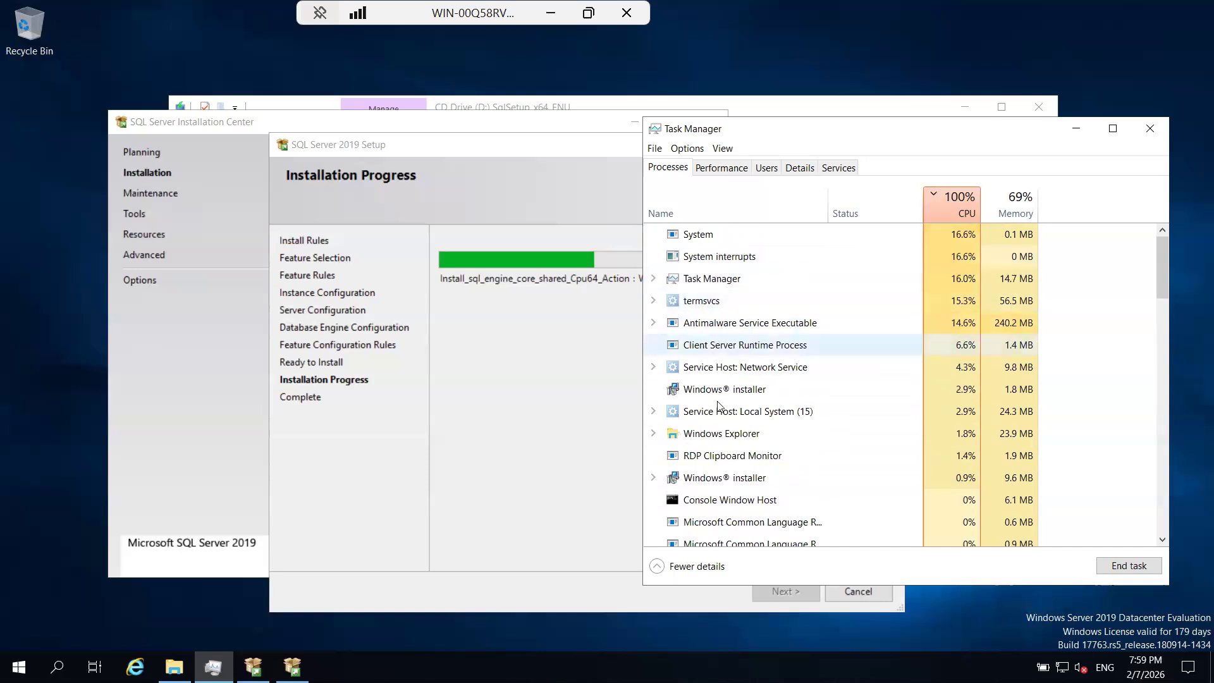
scroll(719, 406, "down", 2)
scroll(705, 459, "down", 1)
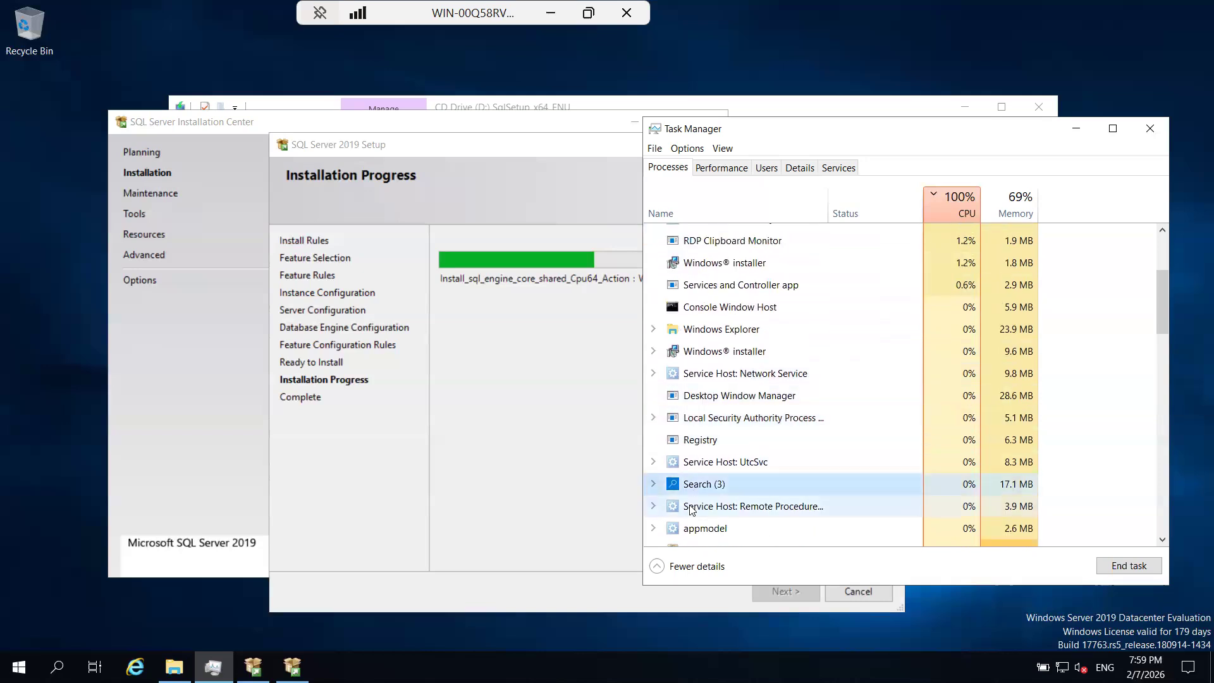
right_click(690, 504)
right_click(685, 487)
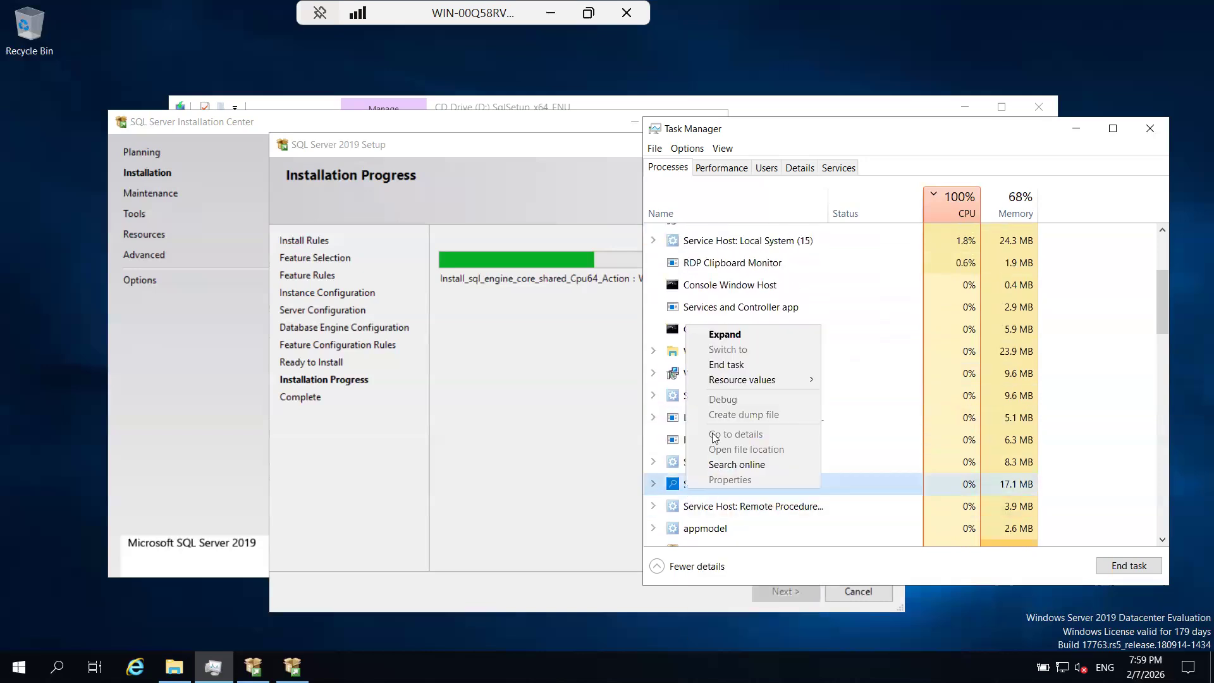
left_click(731, 368)
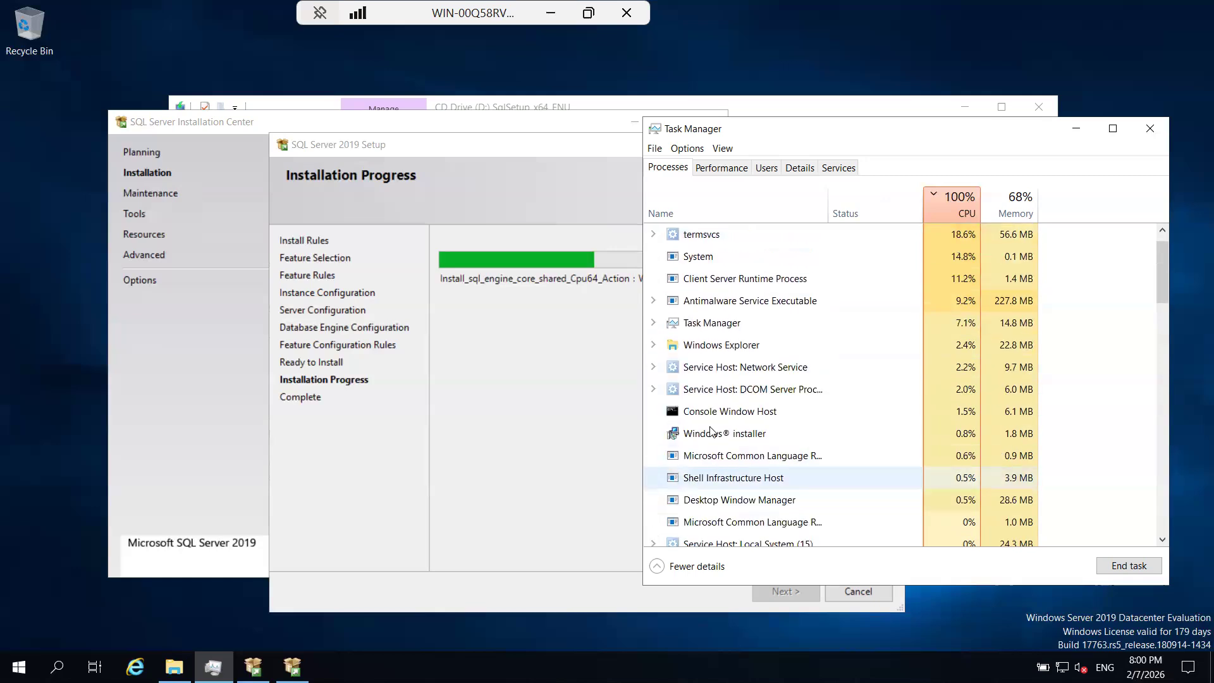
End the Search process group once more while the SQL Server installation is running.
scroll(709, 422, "down", 1)
scroll(710, 426, "down", 2)
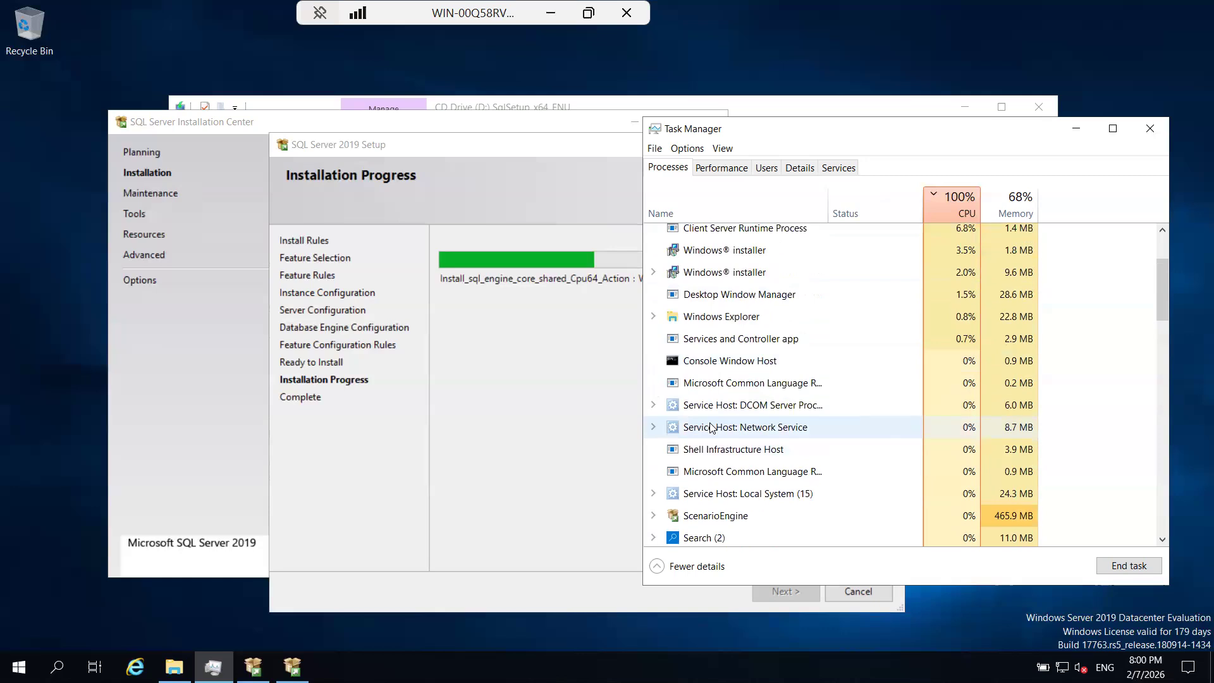
right_click(696, 519)
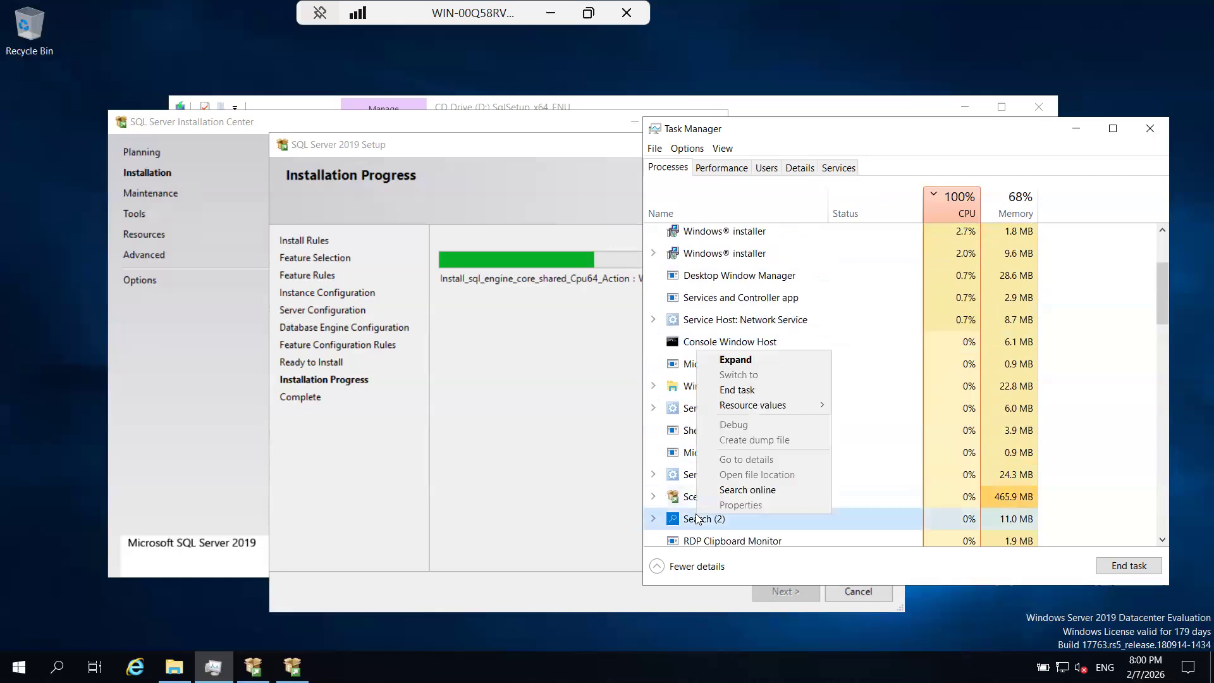
left_click(735, 393)
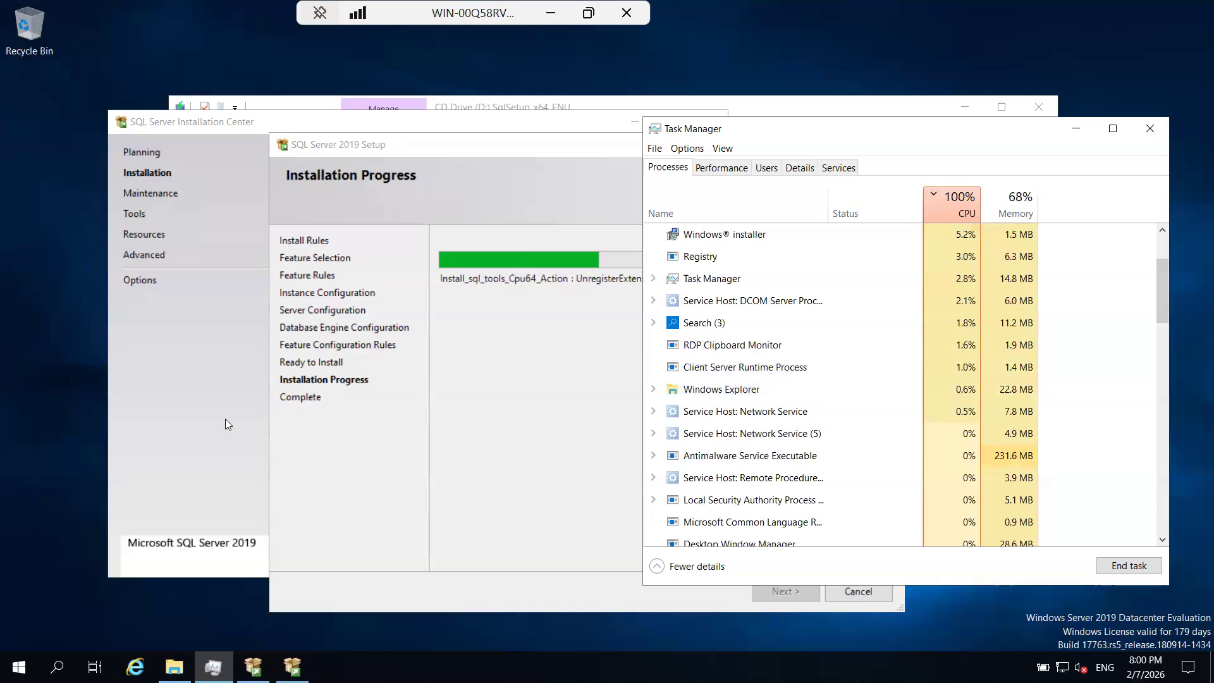
Move the SQL Server Installation Center window aside and bring the SQL Server 2019 Setup progress page to the front.
left_click(144, 370)
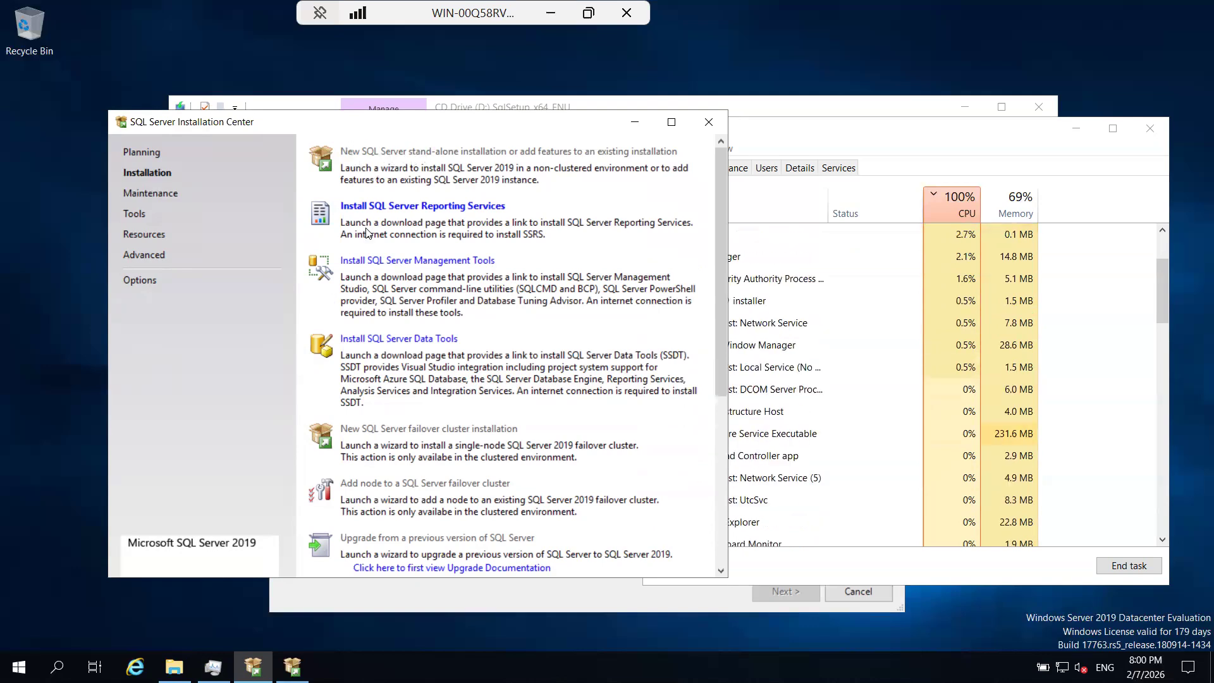
left_click_drag(366, 228, 423, 211)
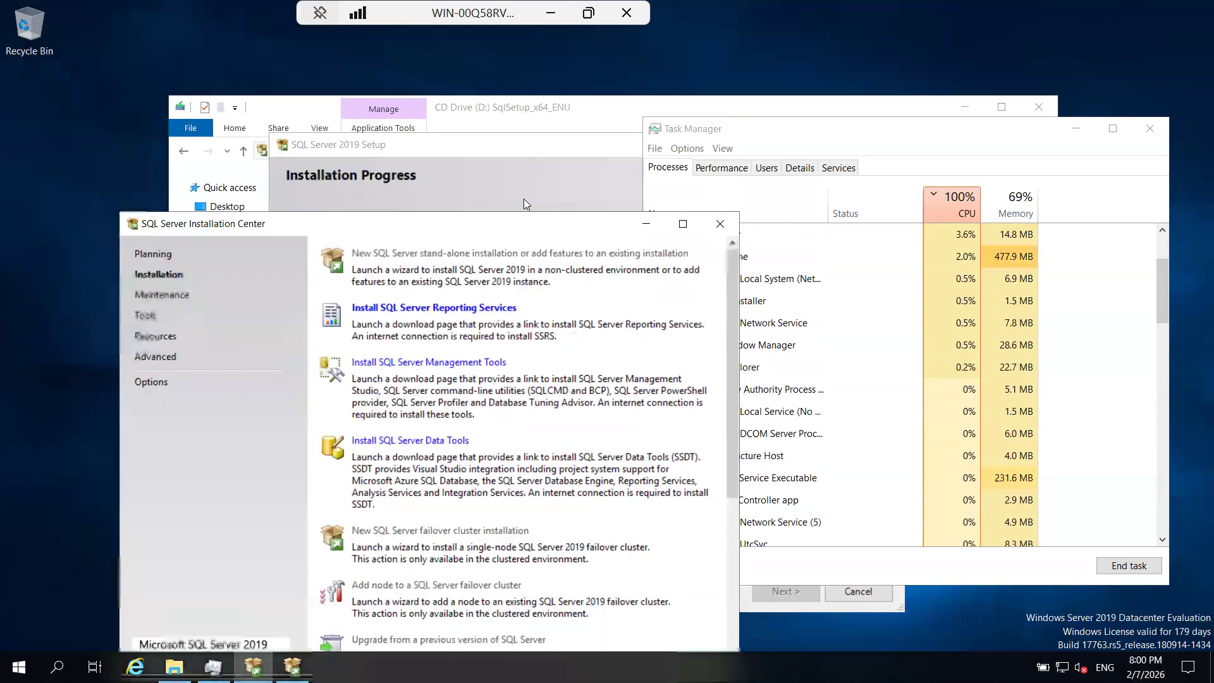
left_click(455, 148)
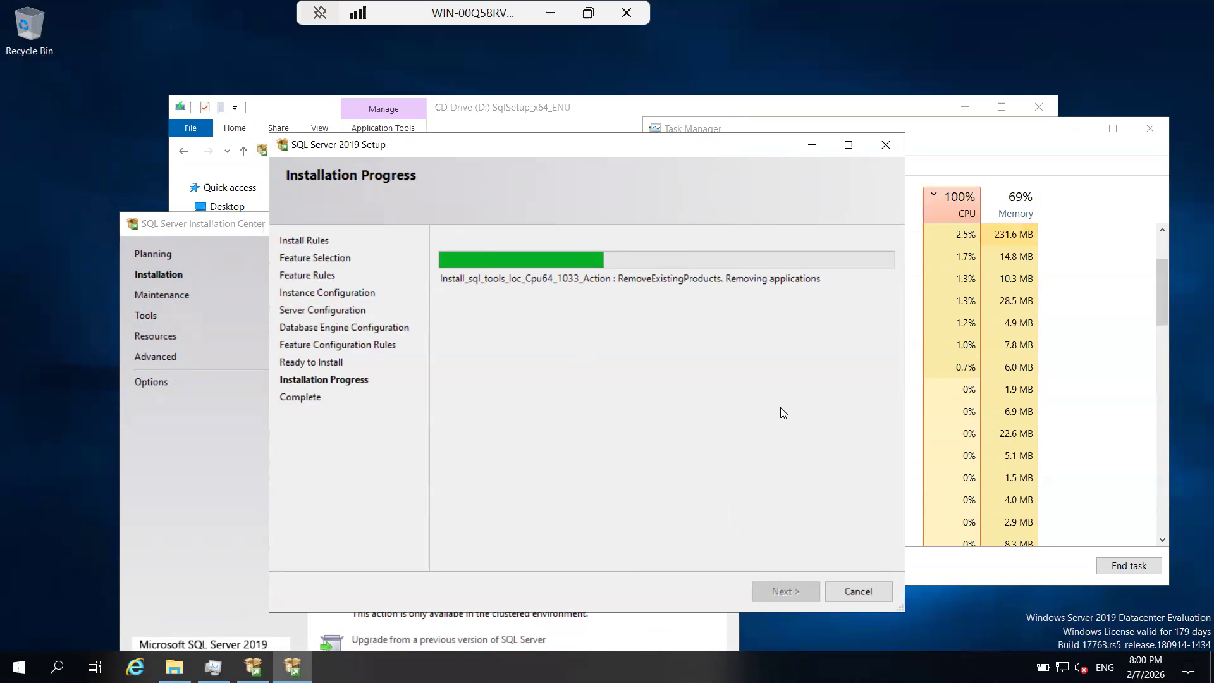
Alternate between the Installation Center and the SQL Server 2019 Setup window to check the installation progress.
left_click(214, 515)
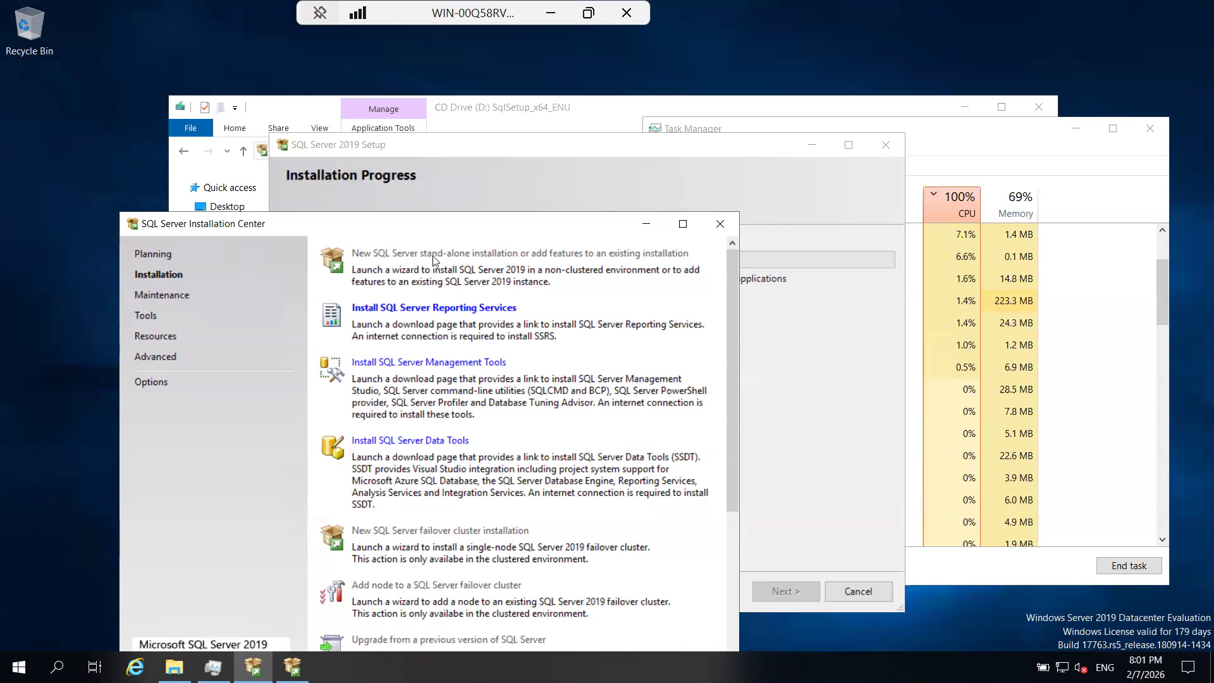
left_click(778, 394)
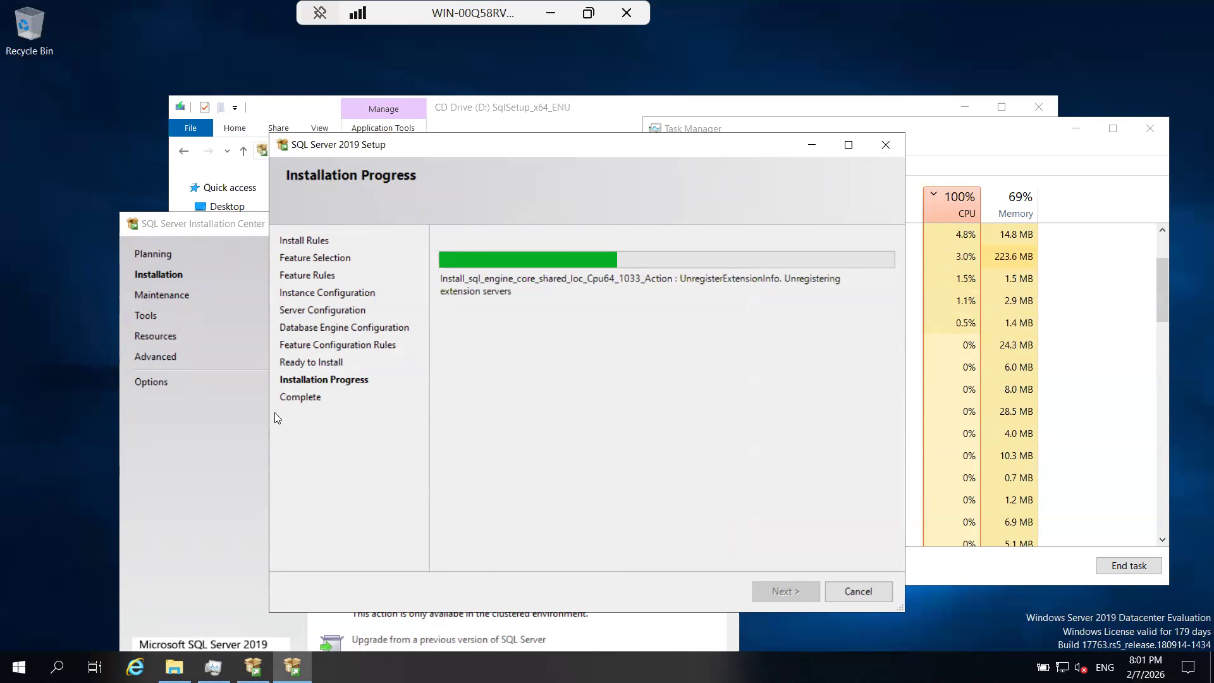
left_click(231, 432)
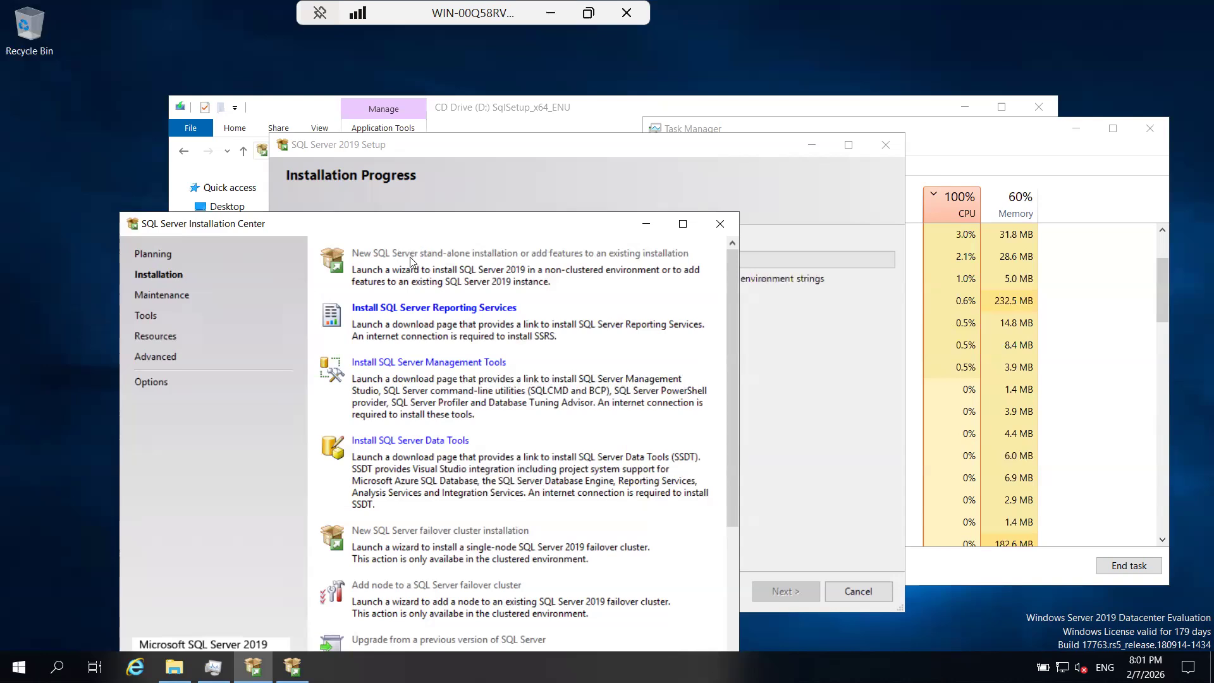
left_click(798, 390)
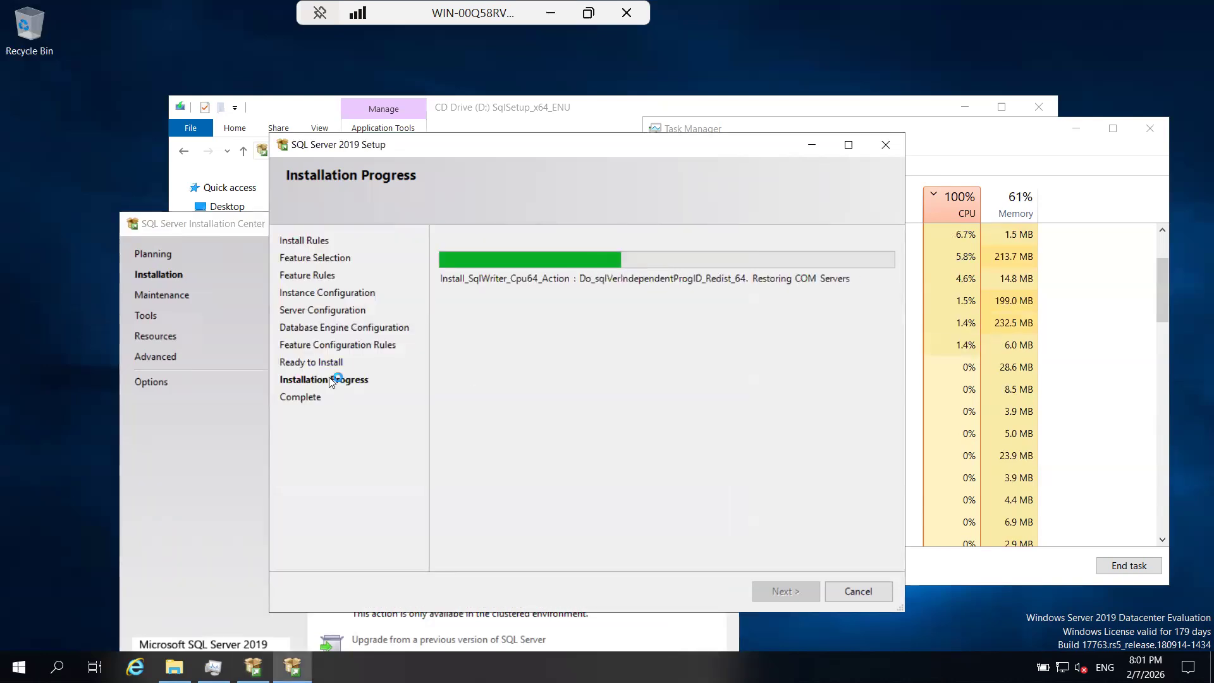
left_click(216, 405)
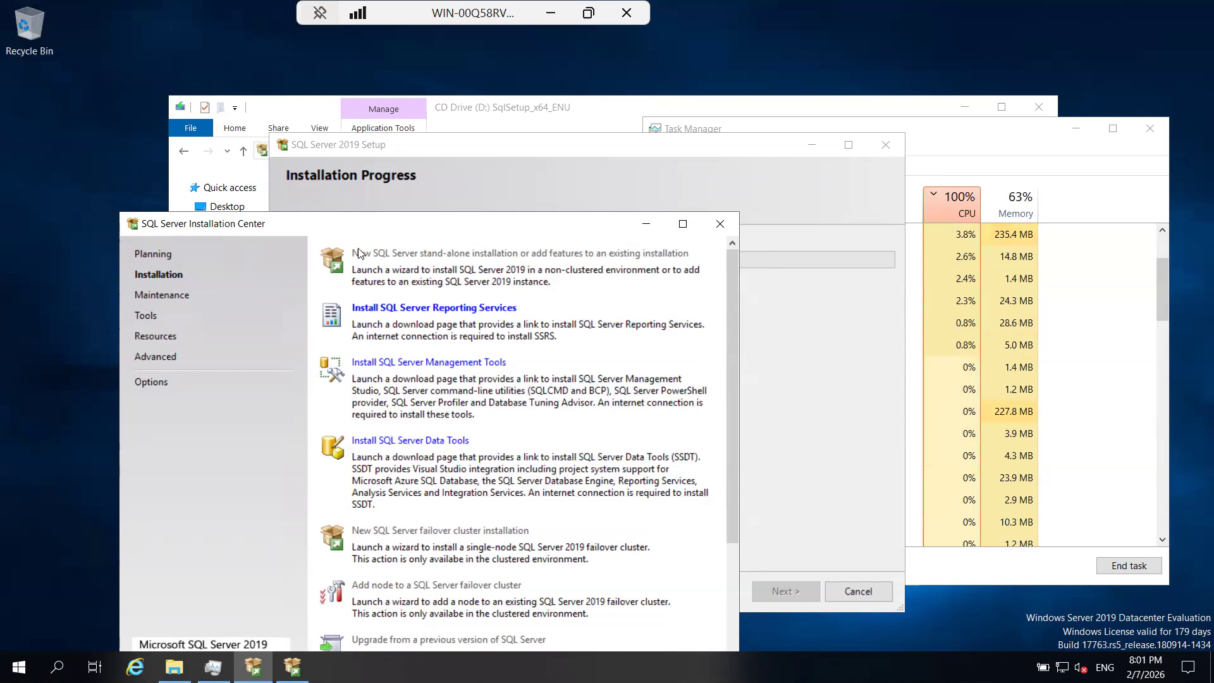
left_click(805, 451)
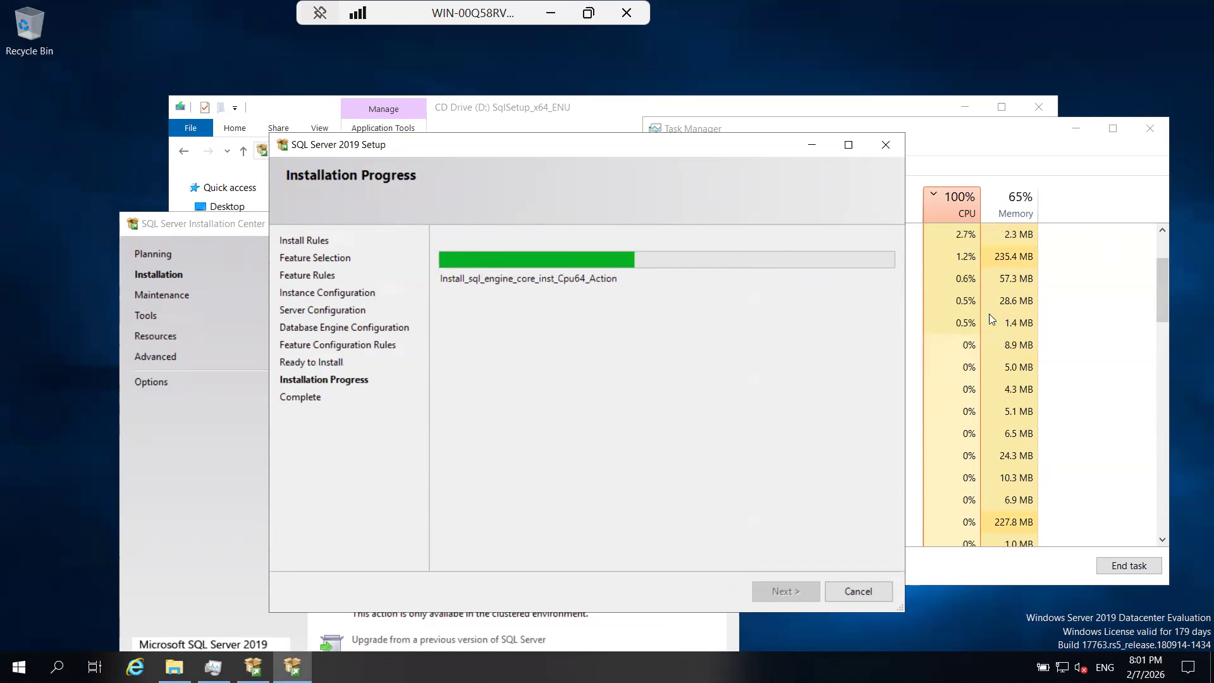
Check the process load in Task Manager and return to the SQL Server 2019 Setup progress page until the installation ends.
left_click(1155, 328)
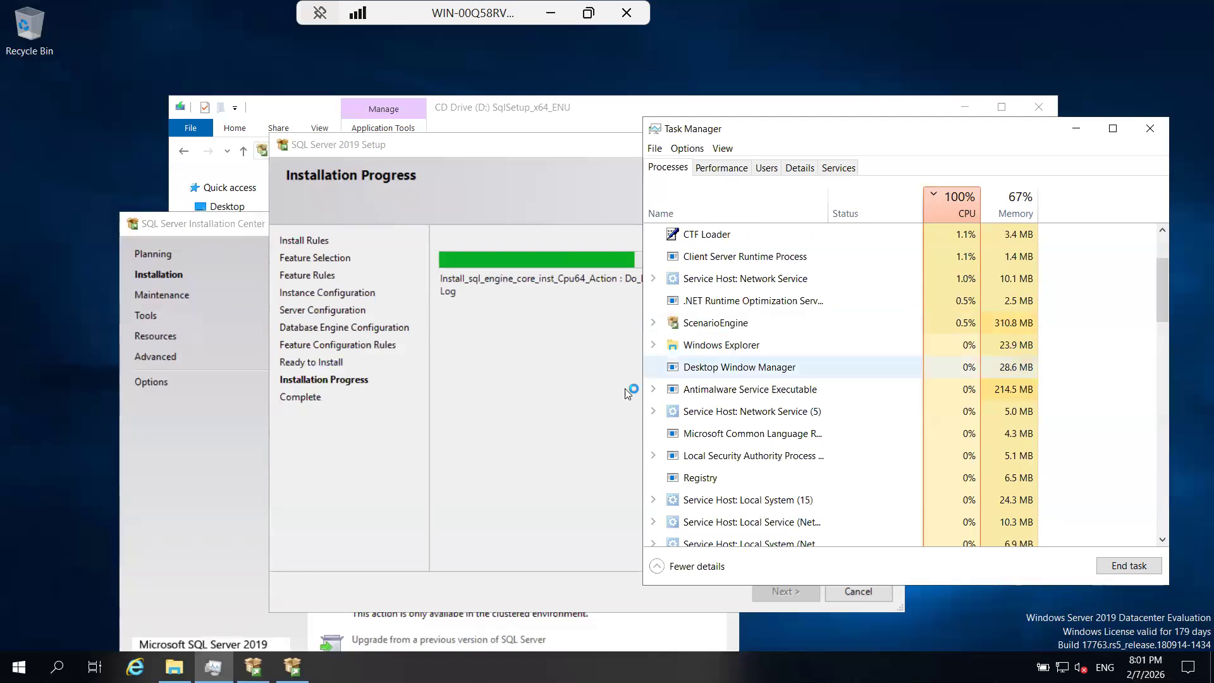
left_click(558, 381)
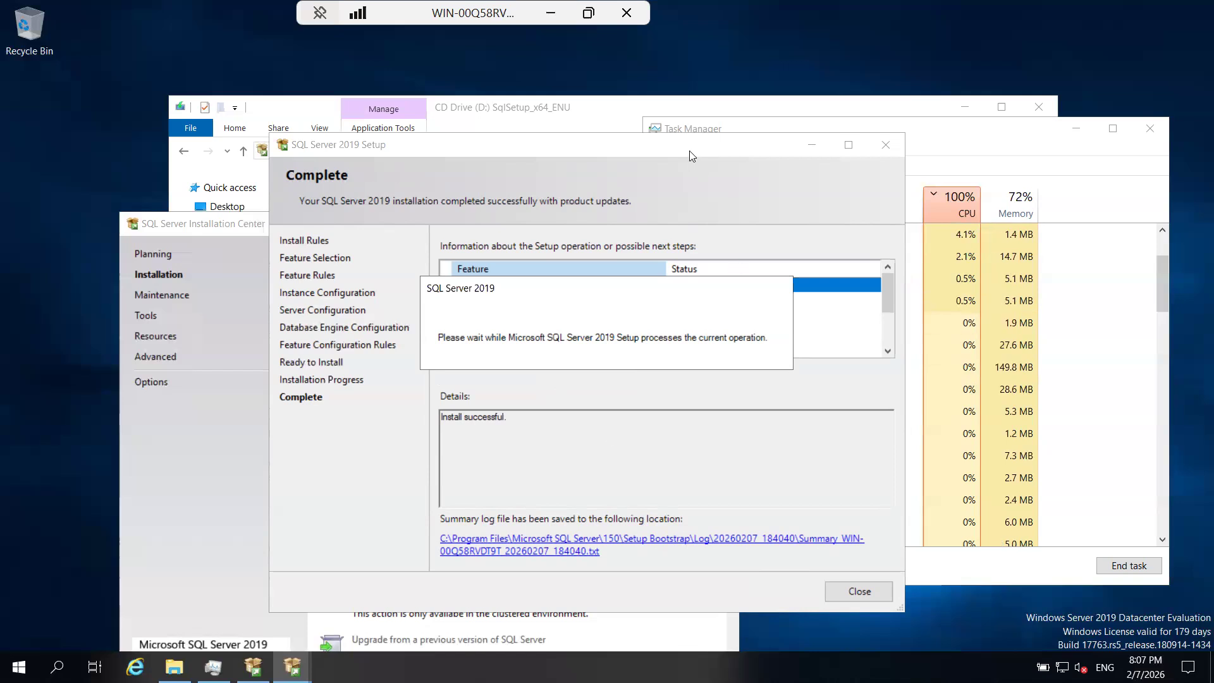
Move the SQL Server 2019 Setup window aside and review the status of every feature on the Complete page.
left_click_drag(732, 155, 839, 161)
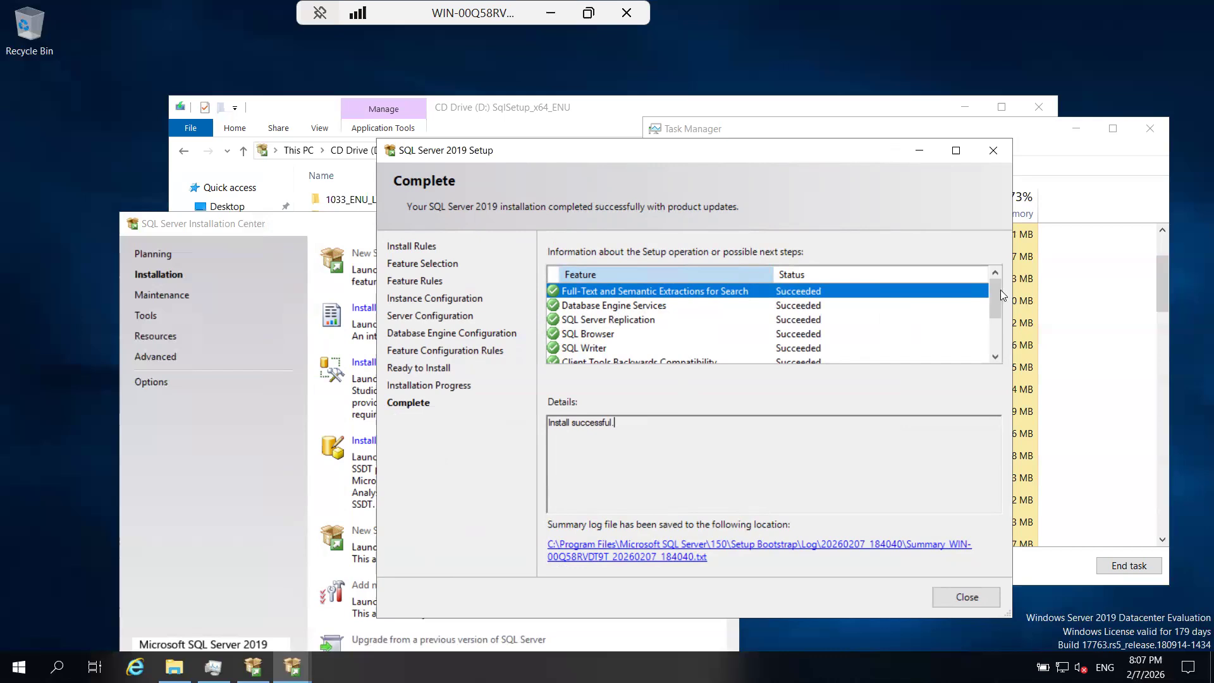
left_click_drag(995, 297, 1000, 356)
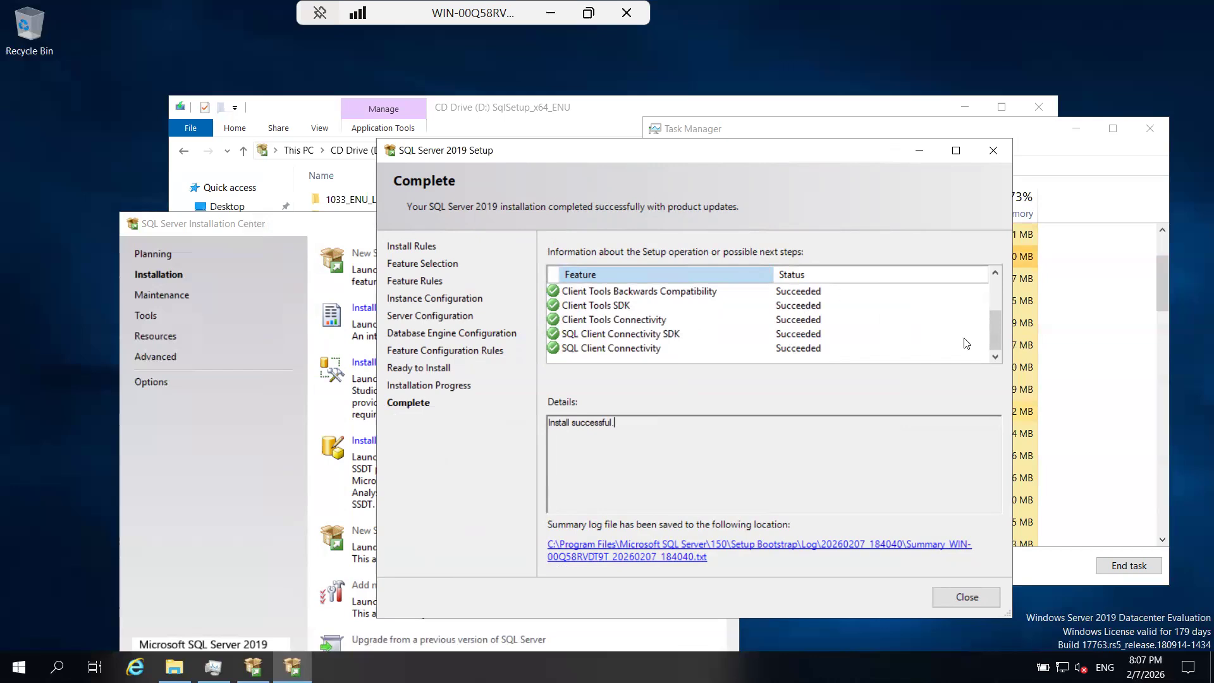
left_click_drag(996, 326, 995, 294)
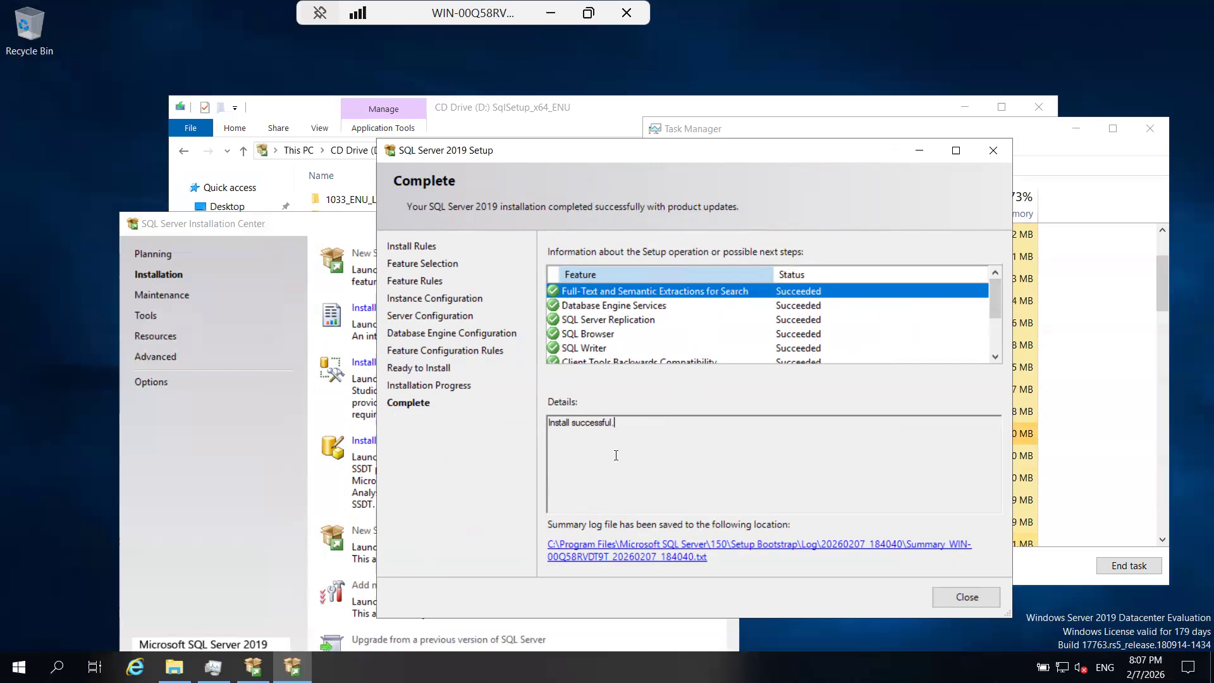
Examine the setup details for Database Engine Services and SQL Server Replication, and recheck the rest of the feature list.
left_click_drag(616, 422, 539, 424)
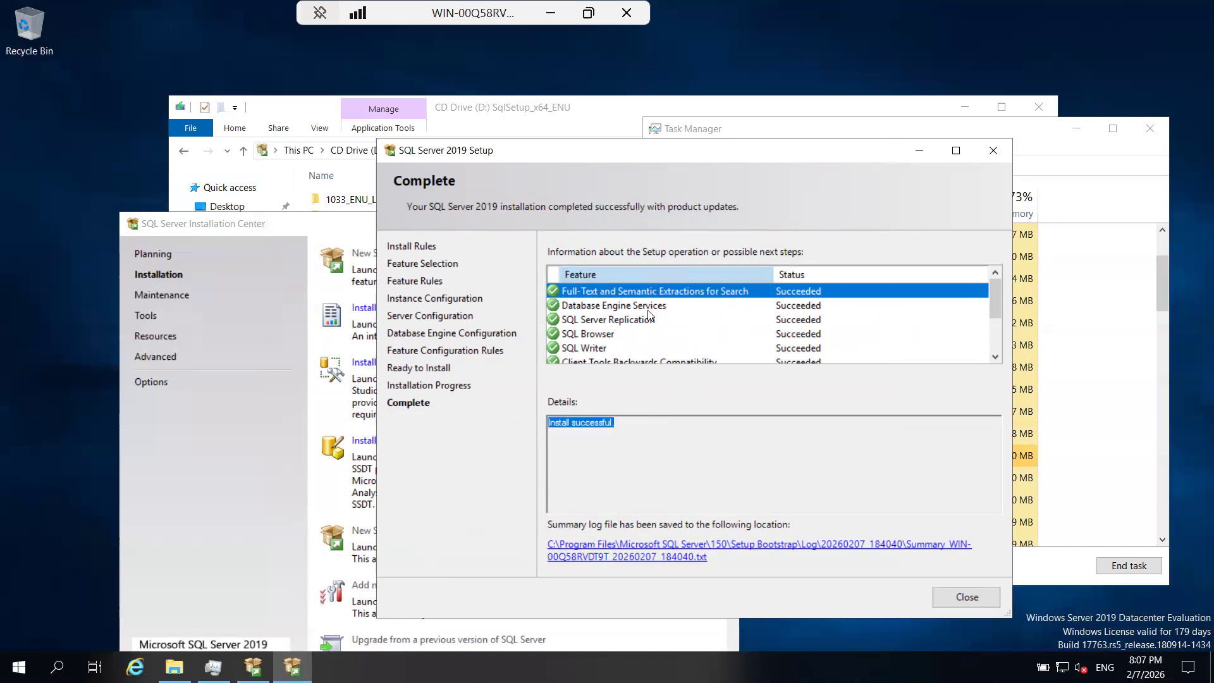
left_click(625, 309)
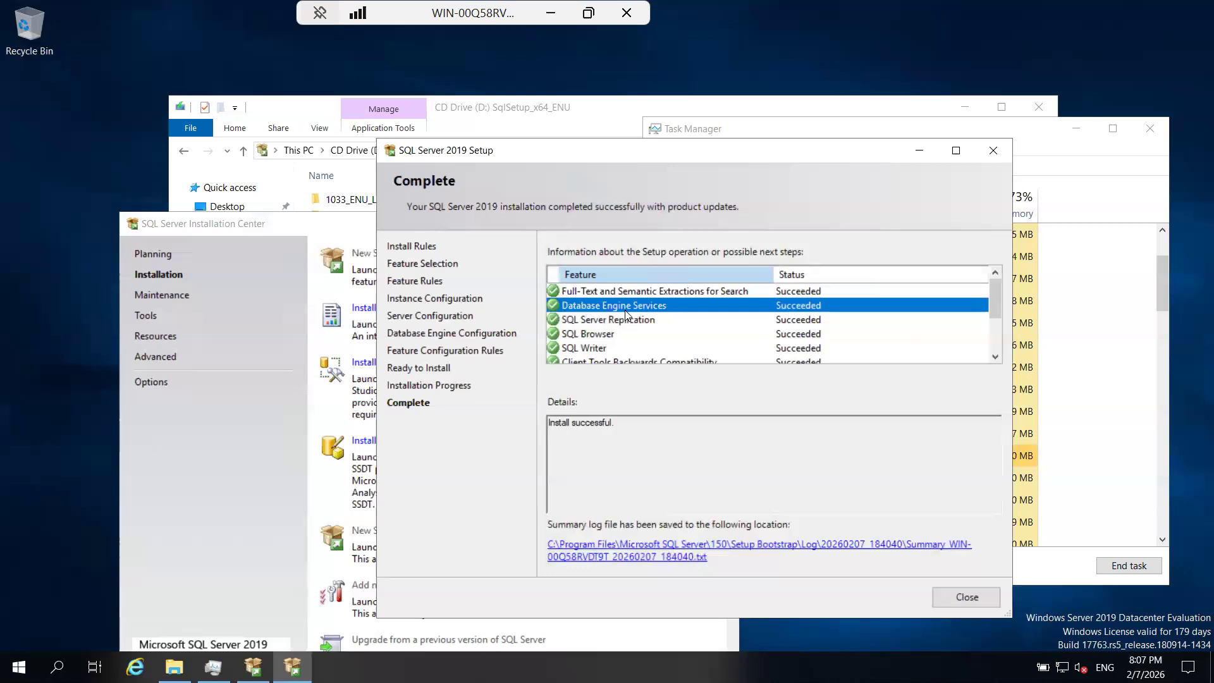
left_click(606, 320)
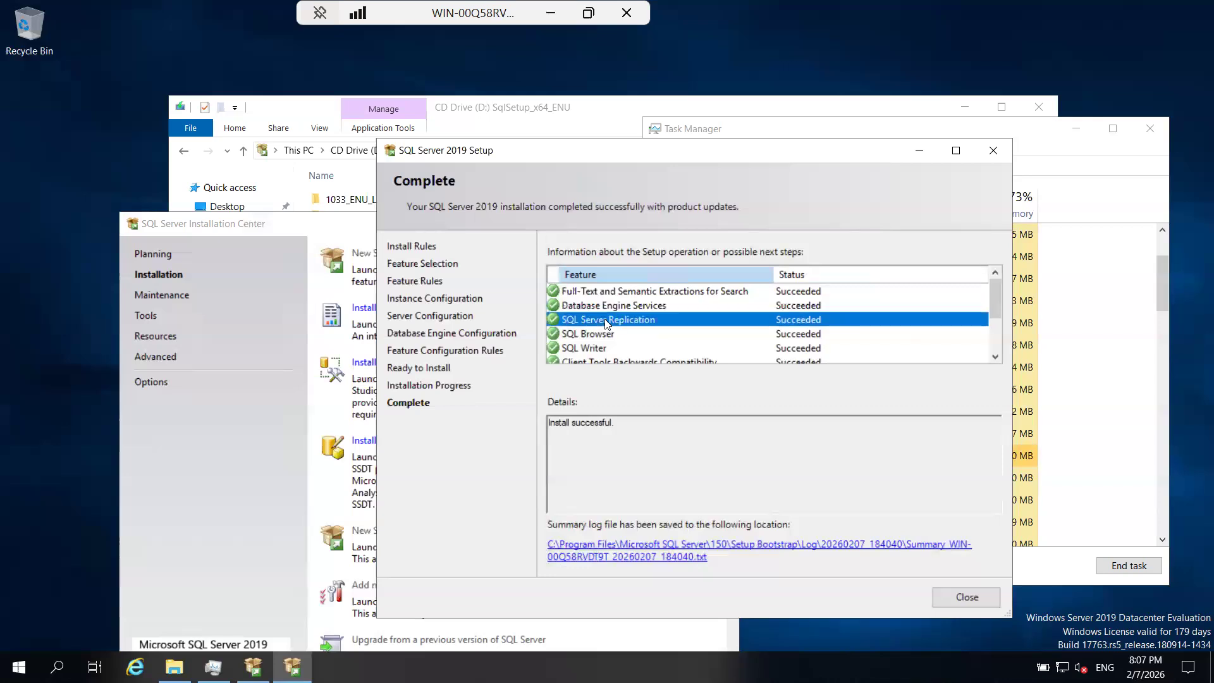
left_click(568, 306)
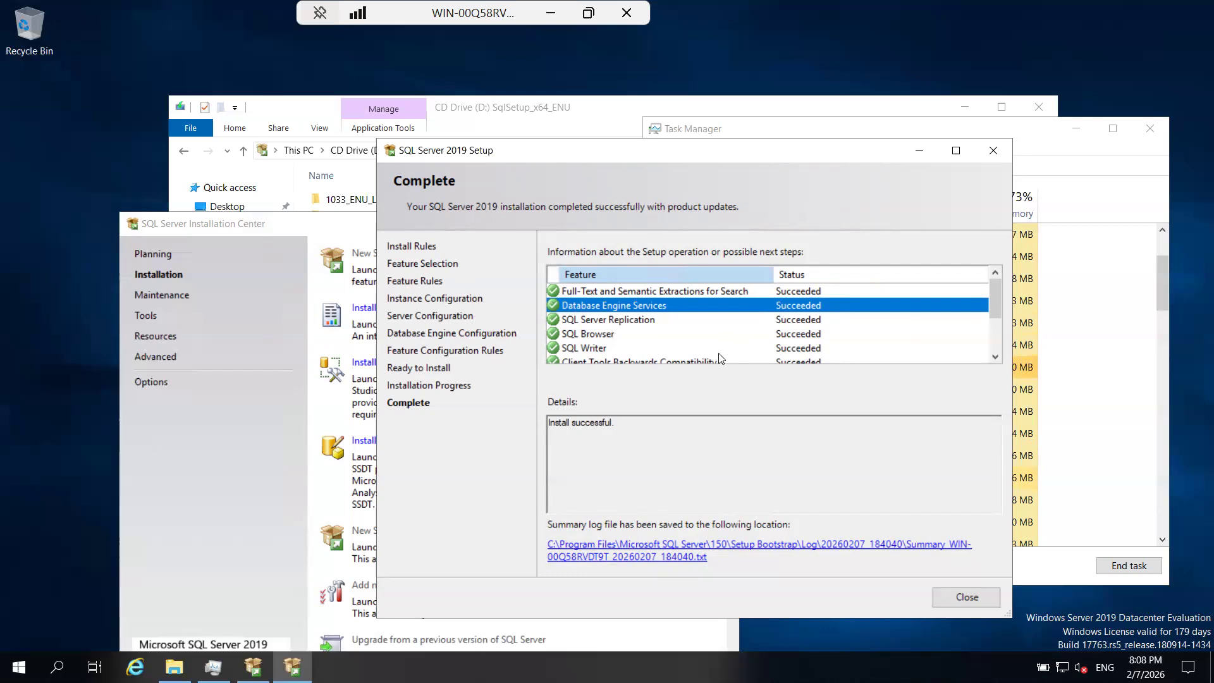
left_click_drag(613, 424, 547, 424)
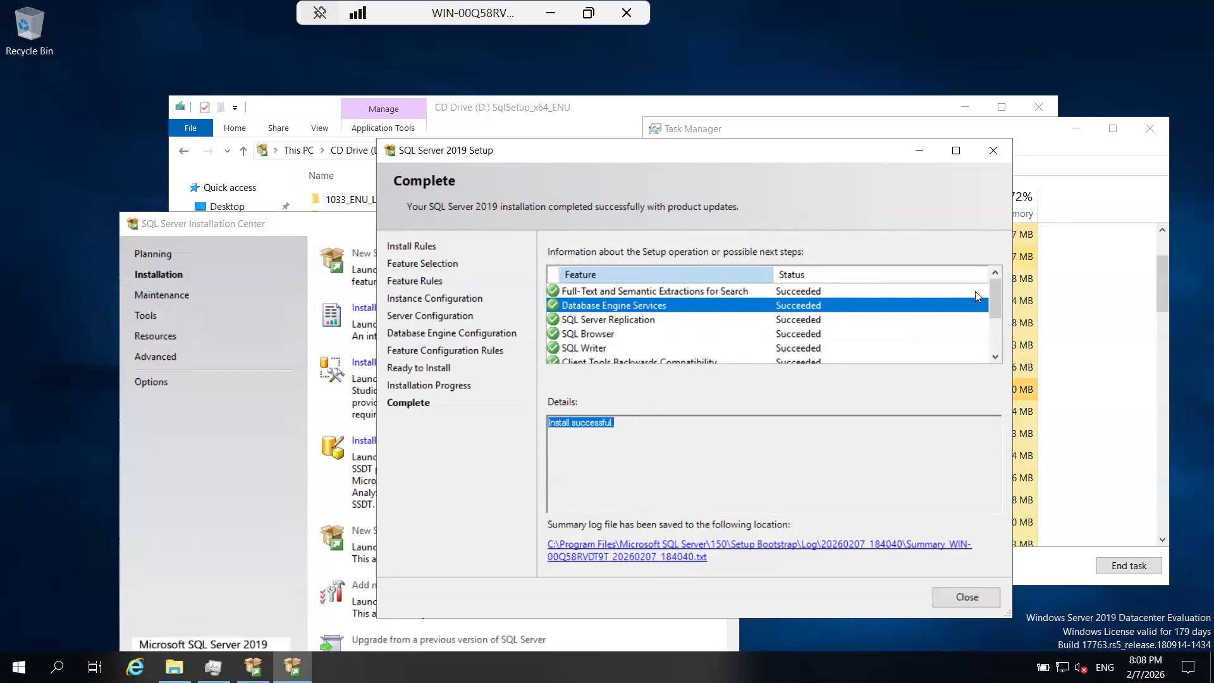
left_click_drag(996, 300, 996, 342)
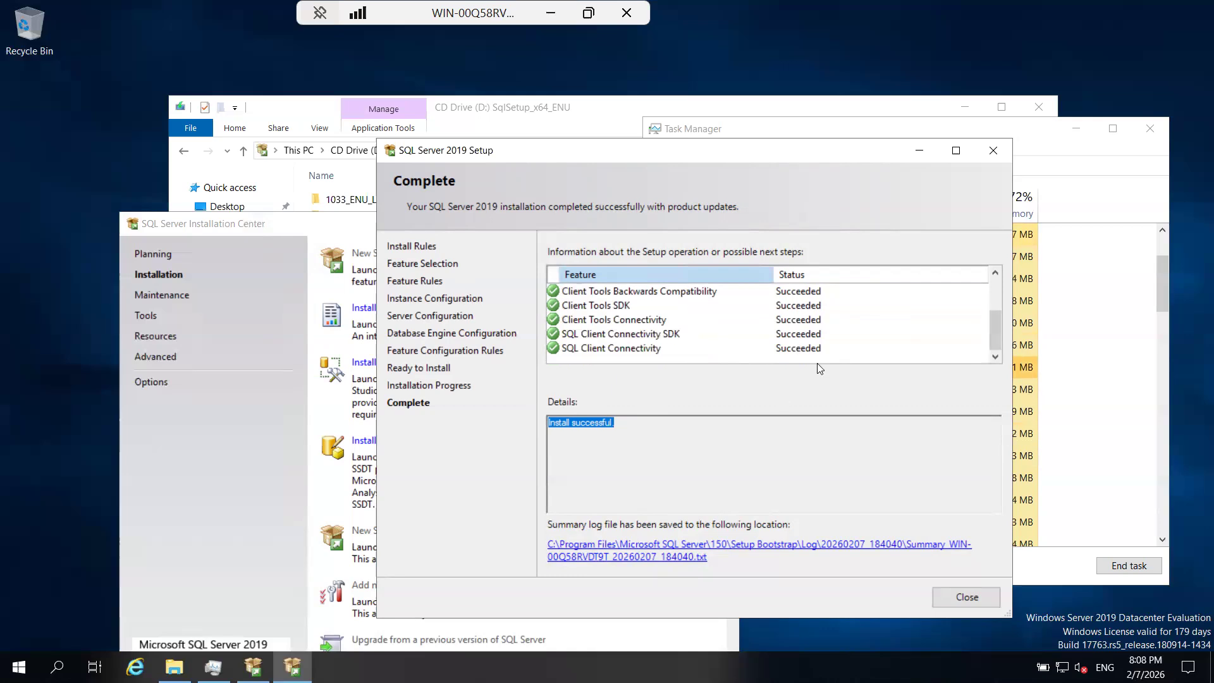
Close the completed SQL Server 2019 Setup wizard and bring the SQL Server Installation Center to the front.
left_click(949, 598)
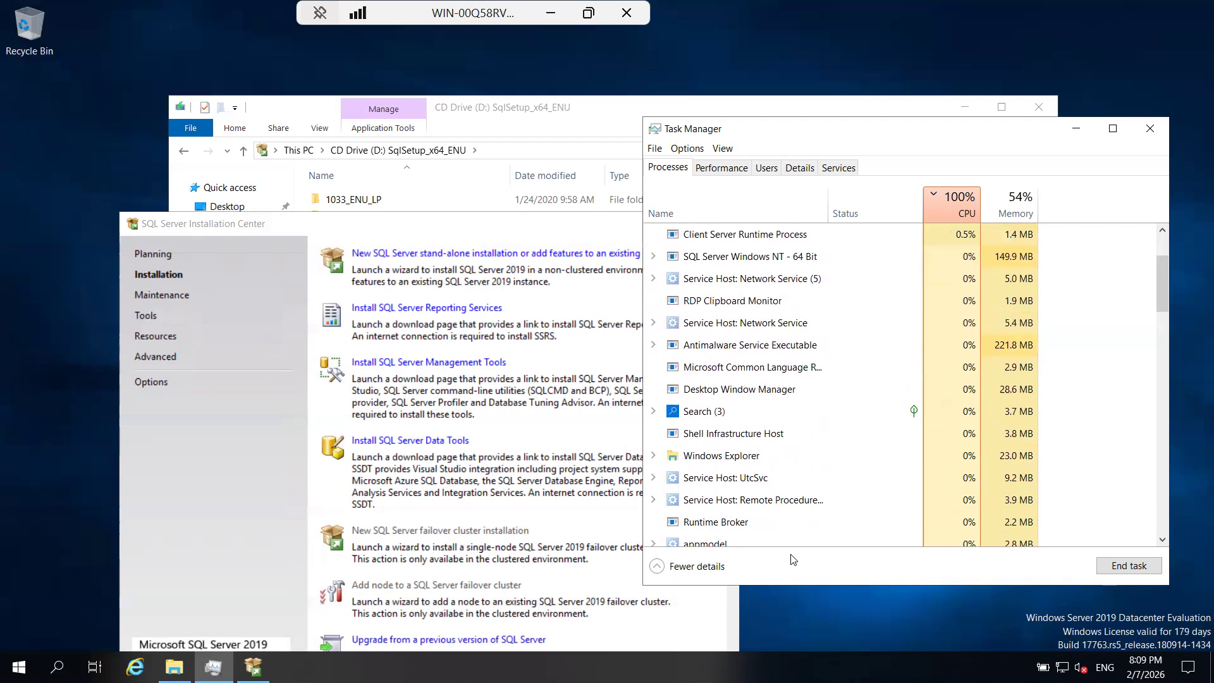
left_click(690, 644)
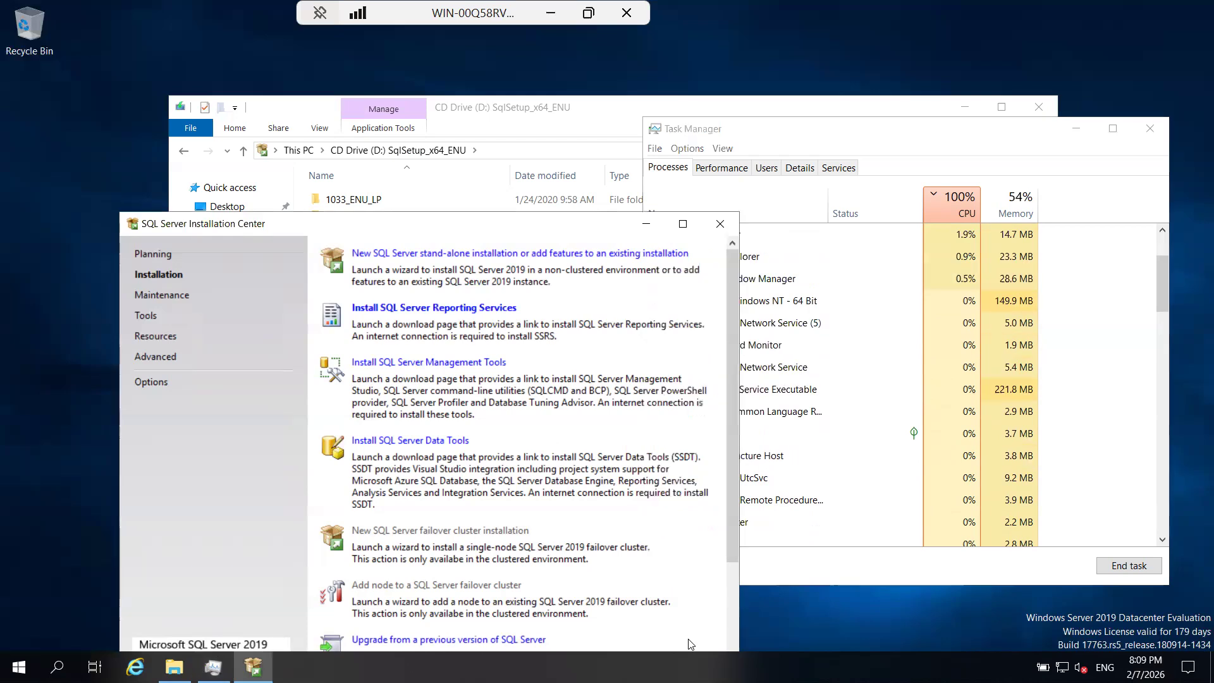